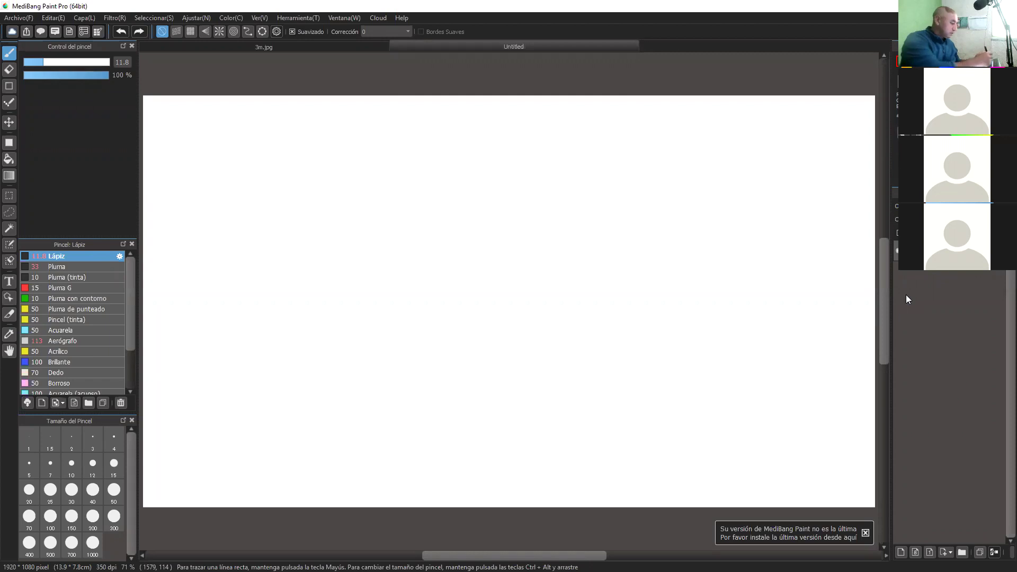
Set the Lápiz brush size to 64 and paint a solid light-blue (#B3F1FF) rectangle in the canvas's upper-left area
{"action": "left_click", "coordinate": [75, 61]}
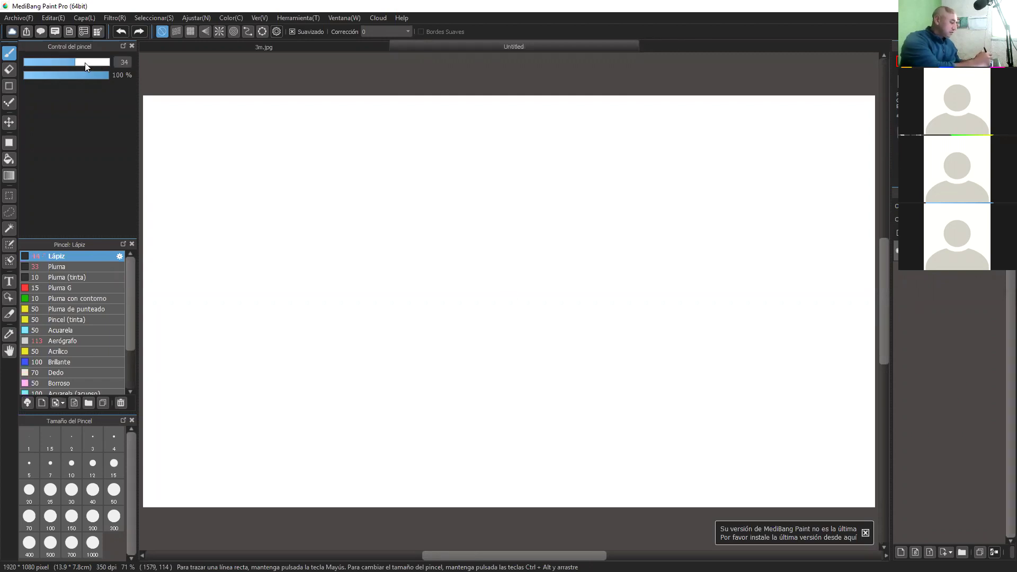
{"action": "left_click_drag", "start_coordinate": [85, 63], "coordinate": [92, 62]}
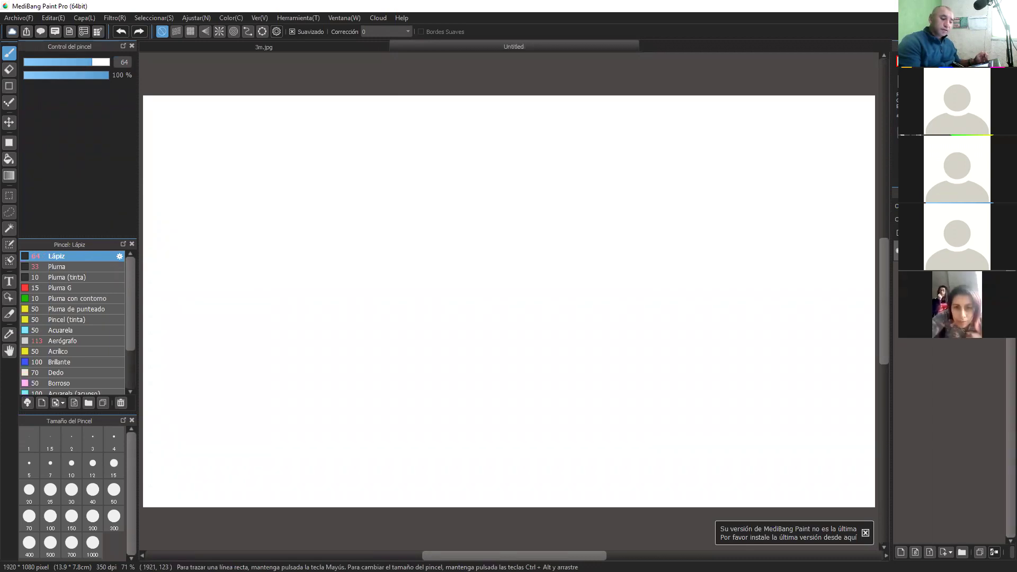
{"action": "mouse_move", "coordinate": [212, 138]}
{"action": "left_mouse_down"}
{"action": "mouse_move", "coordinate": [199, 141]}
{"action": "mouse_move", "coordinate": [214, 132]}
{"action": "mouse_move", "coordinate": [226, 144]}
{"action": "mouse_move", "coordinate": [193, 126]}
{"action": "mouse_move", "coordinate": [216, 179]}
{"action": "mouse_move", "coordinate": [266, 119]}
{"action": "mouse_move", "coordinate": [391, 164]}
{"action": "mouse_move", "coordinate": [395, 268]}
{"action": "mouse_move", "coordinate": [236, 283]}
{"action": "mouse_move", "coordinate": [176, 141]}
{"action": "mouse_move", "coordinate": [177, 184]}
{"action": "mouse_move", "coordinate": [211, 282]}
{"action": "mouse_move", "coordinate": [402, 150]}
{"action": "mouse_move", "coordinate": [293, 122]}
{"action": "mouse_move", "coordinate": [170, 148]}
{"action": "mouse_move", "coordinate": [243, 134]}
{"action": "mouse_move", "coordinate": [211, 206]}
{"action": "mouse_move", "coordinate": [252, 196]}
{"action": "mouse_move", "coordinate": [273, 208]}
{"action": "mouse_move", "coordinate": [373, 145]}
{"action": "mouse_move", "coordinate": [391, 216]}
{"action": "mouse_move", "coordinate": [366, 228]}
{"action": "left_mouse_up"}
{"action": "mouse_move", "coordinate": [319, 260]}
{"action": "left_mouse_down"}
{"action": "mouse_move", "coordinate": [307, 208]}
{"action": "mouse_move", "coordinate": [258, 258]}
{"action": "mouse_move", "coordinate": [230, 263]}
{"action": "left_mouse_up"}
{"action": "mouse_move", "coordinate": [393, 124]}
{"action": "left_mouse_down"}
{"action": "mouse_move", "coordinate": [171, 116]}
{"action": "mouse_move", "coordinate": [173, 280]}
{"action": "mouse_move", "coordinate": [404, 283]}
{"action": "mouse_move", "coordinate": [414, 259]}
{"action": "mouse_move", "coordinate": [414, 150]}
{"action": "mouse_move", "coordinate": [404, 124]}
{"action": "mouse_move", "coordinate": [364, 124]}
{"action": "mouse_move", "coordinate": [401, 123]}
{"action": "mouse_move", "coordinate": [443, 126]}
{"action": "mouse_move", "coordinate": [451, 286]}
{"action": "mouse_move", "coordinate": [439, 294]}
{"action": "mouse_move", "coordinate": [396, 292]}
{"action": "mouse_move", "coordinate": [430, 207]}
{"action": "mouse_move", "coordinate": [430, 172]}
{"action": "mouse_move", "coordinate": [392, 122]}
{"action": "mouse_move", "coordinate": [437, 115]}
{"action": "left_mouse_up"}
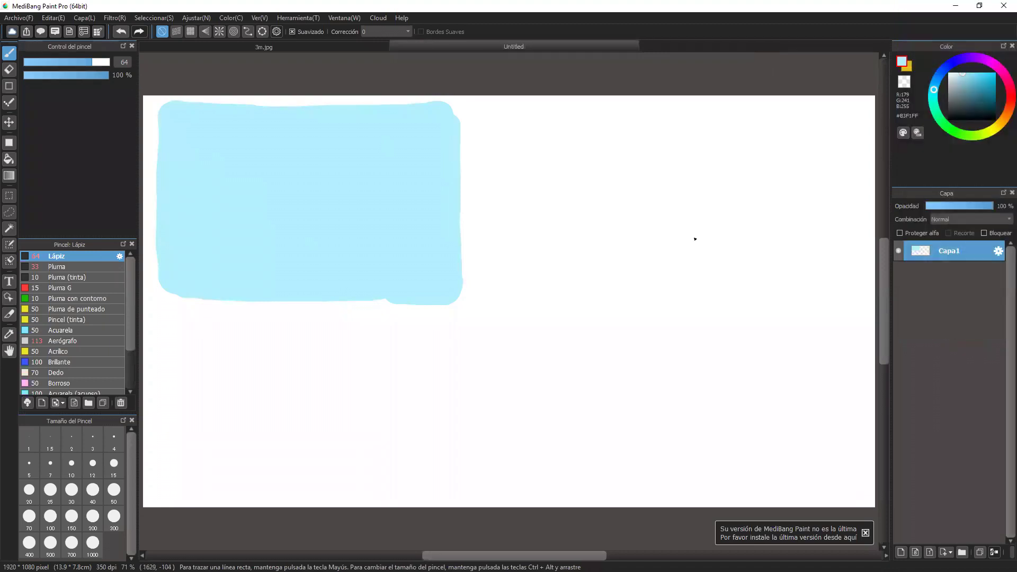
{"action": "mouse_move", "coordinate": [158, 118]}
{"action": "left_mouse_down"}
{"action": "mouse_move", "coordinate": [170, 296]}
{"action": "mouse_move", "coordinate": [445, 301]}
{"action": "mouse_move", "coordinate": [456, 166]}
{"action": "mouse_move", "coordinate": [454, 128]}
{"action": "mouse_move", "coordinate": [430, 122]}
{"action": "mouse_move", "coordinate": [464, 123]}
{"action": "mouse_move", "coordinate": [458, 117]}
{"action": "mouse_move", "coordinate": [467, 279]}
{"action": "mouse_move", "coordinate": [450, 294]}
{"action": "mouse_move", "coordinate": [484, 295]}
{"action": "left_mouse_up"}
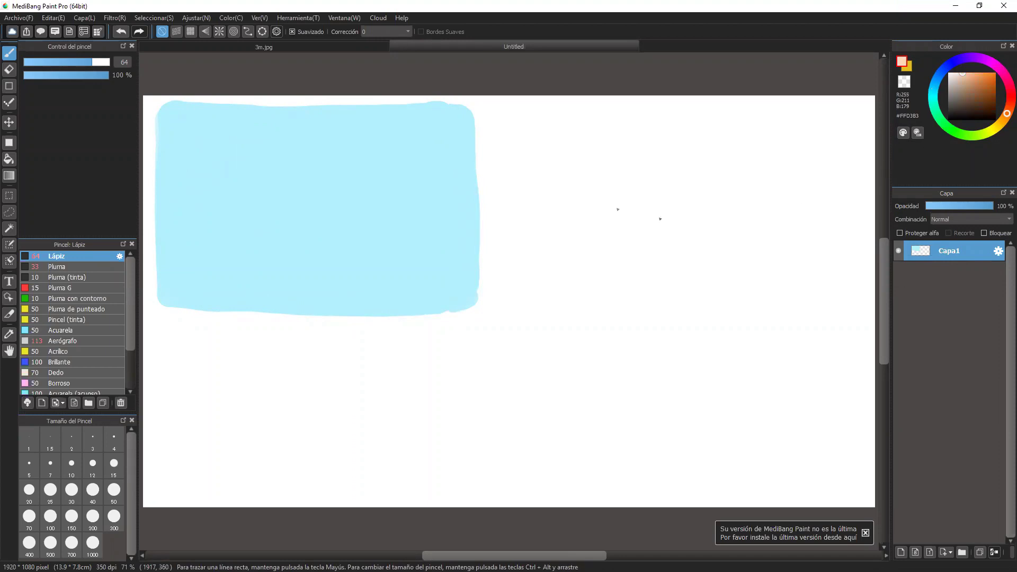
Paint a solid peach (#FFC5B0) rectangle beside the light-blue block, in the canvas's upper-right area
{"action": "mouse_move", "coordinate": [566, 228]}
{"action": "left_mouse_down"}
{"action": "mouse_move", "coordinate": [570, 134]}
{"action": "mouse_move", "coordinate": [566, 240]}
{"action": "left_mouse_up"}
{"action": "left_click", "coordinate": [1008, 108]}
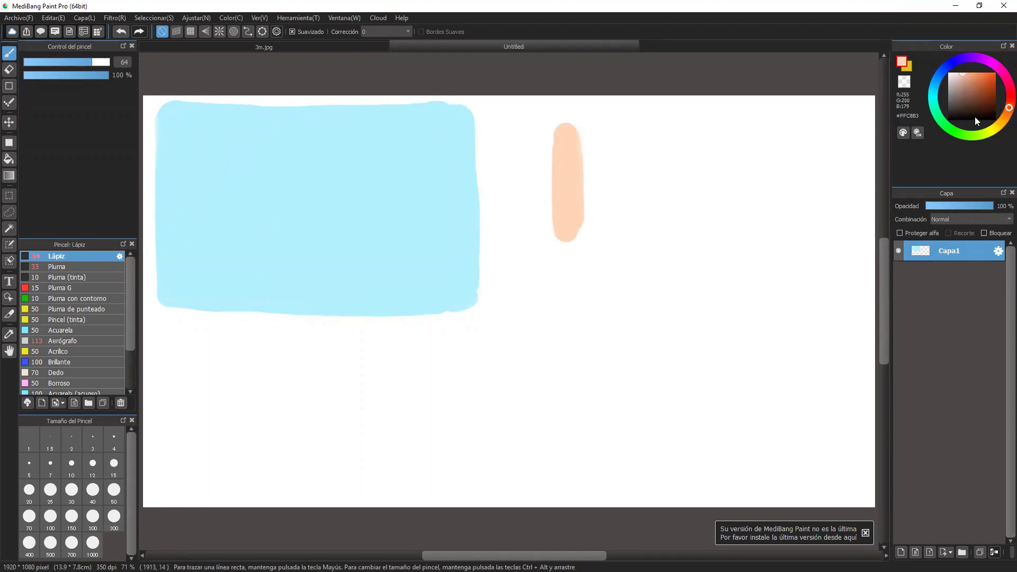
{"action": "mouse_move", "coordinate": [554, 143]}
{"action": "left_mouse_down"}
{"action": "mouse_move", "coordinate": [561, 196]}
{"action": "mouse_move", "coordinate": [554, 159]}
{"action": "mouse_move", "coordinate": [568, 116]}
{"action": "mouse_move", "coordinate": [822, 122]}
{"action": "mouse_move", "coordinate": [824, 274]}
{"action": "mouse_move", "coordinate": [638, 291]}
{"action": "mouse_move", "coordinate": [549, 229]}
{"action": "mouse_move", "coordinate": [574, 150]}
{"action": "mouse_move", "coordinate": [660, 127]}
{"action": "mouse_move", "coordinate": [606, 207]}
{"action": "mouse_move", "coordinate": [788, 141]}
{"action": "mouse_move", "coordinate": [738, 143]}
{"action": "mouse_move", "coordinate": [765, 152]}
{"action": "mouse_move", "coordinate": [786, 194]}
{"action": "mouse_move", "coordinate": [797, 157]}
{"action": "mouse_move", "coordinate": [765, 193]}
{"action": "mouse_move", "coordinate": [803, 240]}
{"action": "mouse_move", "coordinate": [715, 281]}
{"action": "mouse_move", "coordinate": [609, 270]}
{"action": "mouse_move", "coordinate": [613, 234]}
{"action": "mouse_move", "coordinate": [643, 255]}
{"action": "mouse_move", "coordinate": [771, 207]}
{"action": "mouse_move", "coordinate": [779, 261]}
{"action": "mouse_move", "coordinate": [747, 286]}
{"action": "left_mouse_up"}
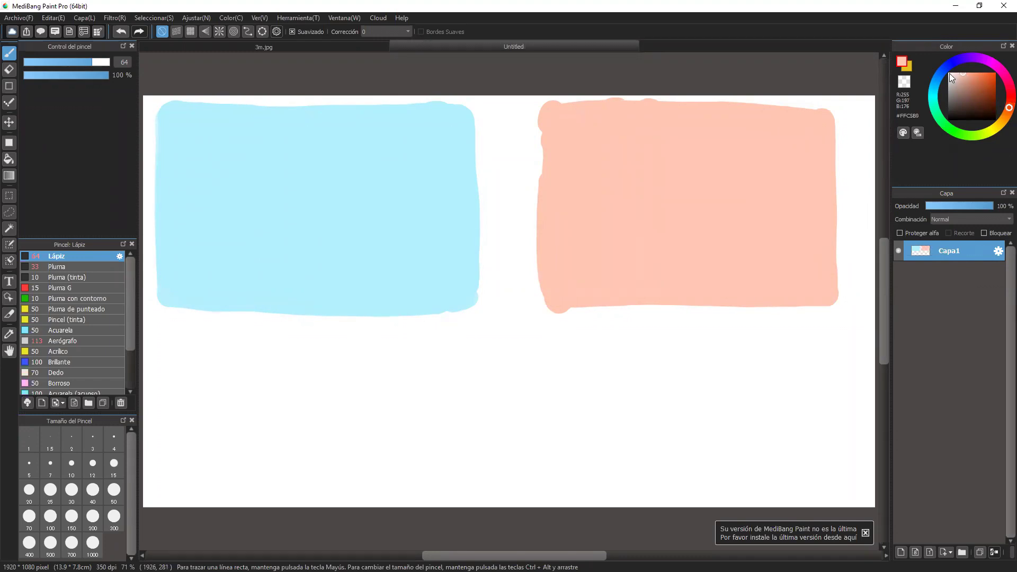
{"action": "mouse_move", "coordinate": [803, 129]}
{"action": "left_mouse_down"}
{"action": "mouse_move", "coordinate": [825, 110]}
{"action": "mouse_move", "coordinate": [704, 130]}
{"action": "mouse_move", "coordinate": [805, 138]}
{"action": "left_mouse_up"}
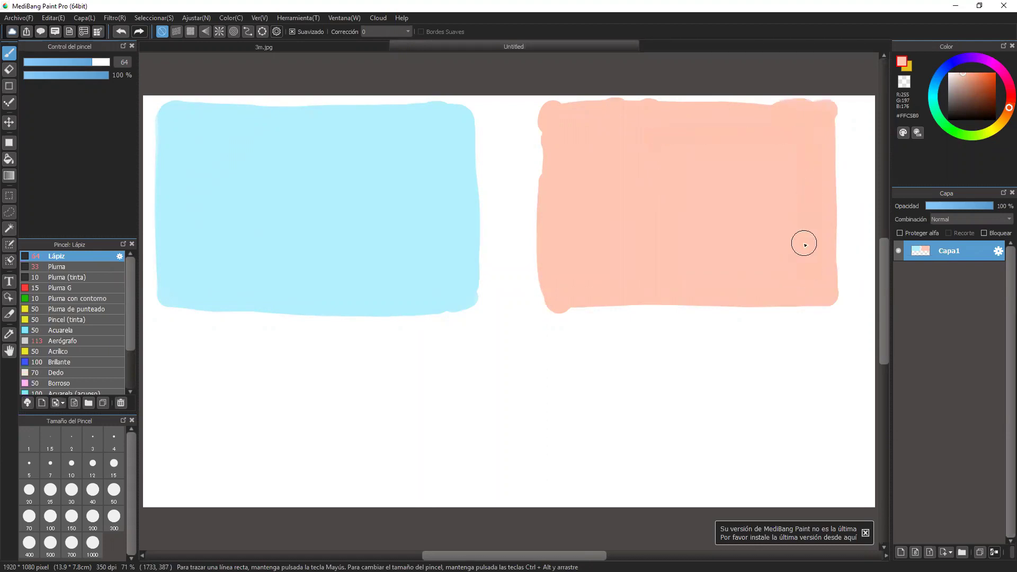
{"action": "left_click", "coordinate": [949, 66]}
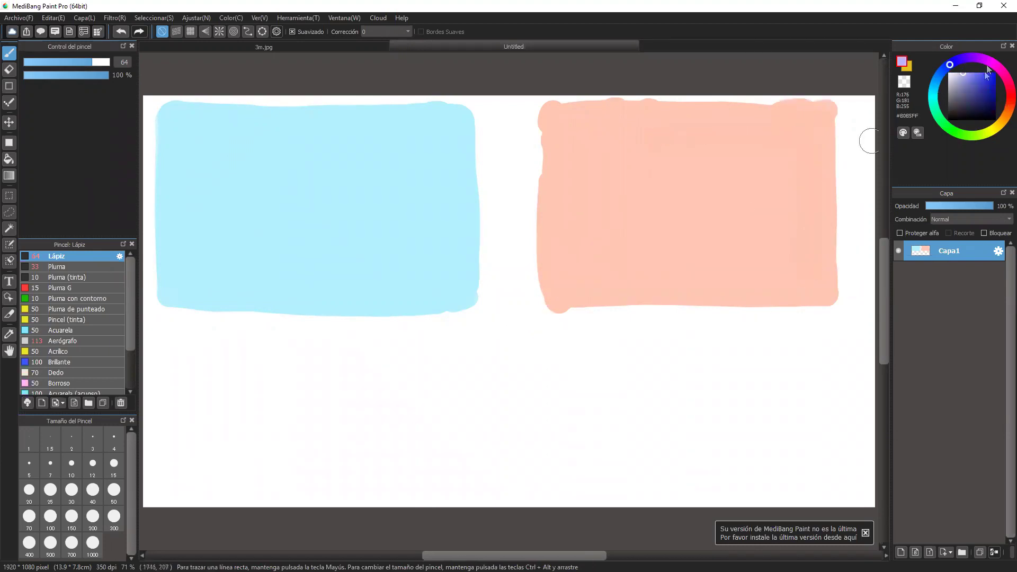
{"action": "mouse_move", "coordinate": [479, 312]}
{"action": "left_mouse_down"}
{"action": "mouse_move", "coordinate": [473, 365]}
{"action": "mouse_move", "coordinate": [522, 361]}
{"action": "mouse_move", "coordinate": [530, 371]}
{"action": "left_mouse_up"}
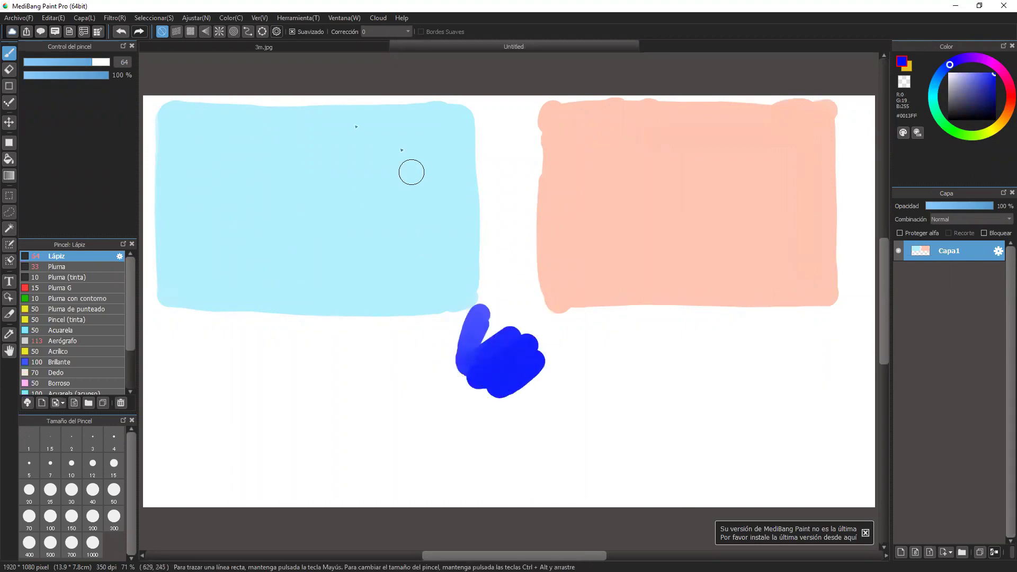
{"action": "left_click", "coordinate": [126, 31]}
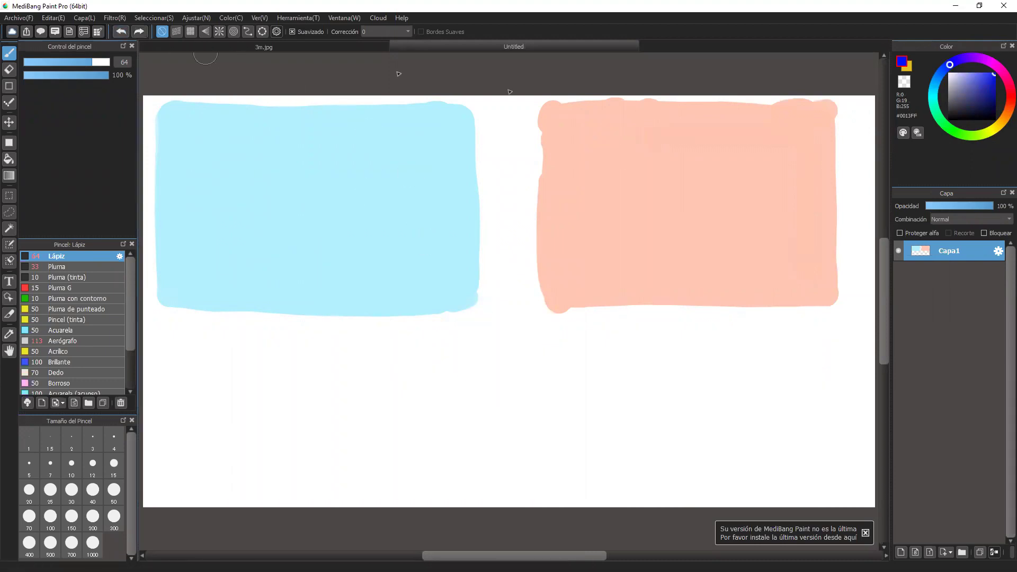
{"action": "left_click", "coordinate": [1004, 83]}
{"action": "mouse_move", "coordinate": [662, 346]}
{"action": "left_mouse_down"}
{"action": "mouse_move", "coordinate": [692, 340]}
{"action": "mouse_move", "coordinate": [718, 405]}
{"action": "left_mouse_up"}
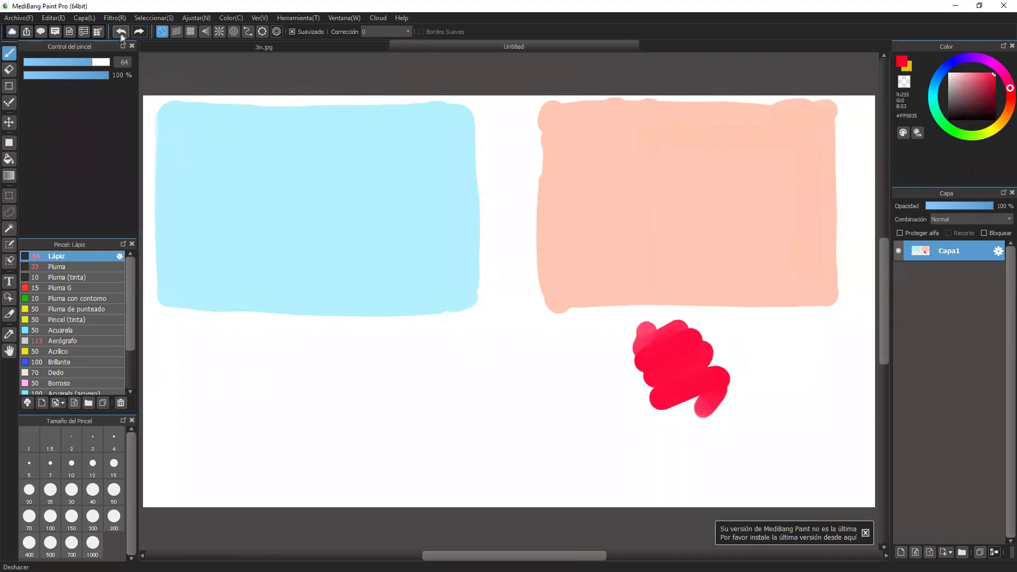
{"action": "key", "text": "ctrl+z"}
Paint a solid dark navy (#0B0B3D) rectangle in the lower middle of the canvas, below the other two blocks
{"action": "left_click", "coordinate": [989, 108]}
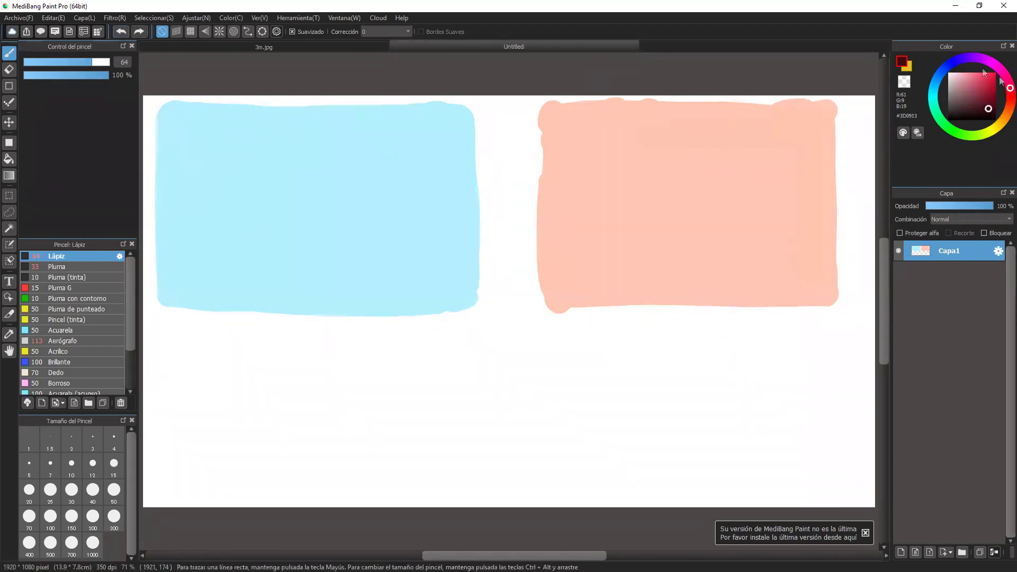
{"action": "left_click", "coordinate": [955, 62]}
{"action": "left_click", "coordinate": [952, 62]}
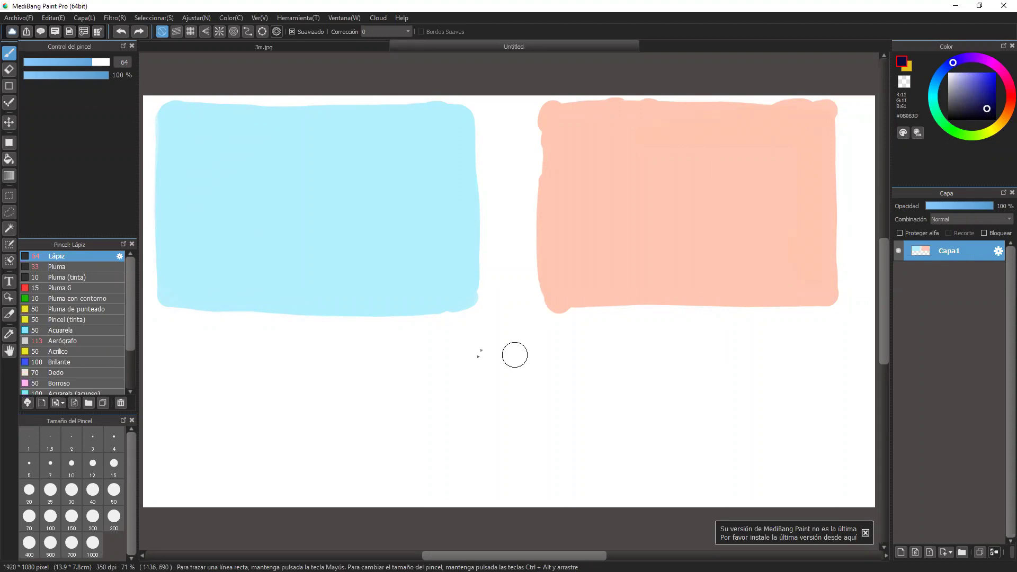
{"action": "mouse_move", "coordinate": [653, 339]}
{"action": "left_mouse_down"}
{"action": "mouse_move", "coordinate": [370, 347]}
{"action": "mouse_move", "coordinate": [379, 490]}
{"action": "mouse_move", "coordinate": [670, 500]}
{"action": "mouse_move", "coordinate": [652, 344]}
{"action": "left_mouse_up"}
{"action": "mouse_move", "coordinate": [665, 467]}
{"action": "left_mouse_down"}
{"action": "mouse_move", "coordinate": [653, 347]}
{"action": "mouse_move", "coordinate": [454, 336]}
{"action": "mouse_move", "coordinate": [377, 471]}
{"action": "mouse_move", "coordinate": [400, 353]}
{"action": "mouse_move", "coordinate": [391, 386]}
{"action": "mouse_move", "coordinate": [422, 463]}
{"action": "mouse_move", "coordinate": [503, 360]}
{"action": "mouse_move", "coordinate": [588, 363]}
{"action": "mouse_move", "coordinate": [636, 404]}
{"action": "mouse_move", "coordinate": [639, 495]}
{"action": "mouse_move", "coordinate": [653, 345]}
{"action": "mouse_move", "coordinate": [661, 474]}
{"action": "mouse_move", "coordinate": [631, 422]}
{"action": "mouse_move", "coordinate": [544, 427]}
{"action": "mouse_move", "coordinate": [601, 357]}
{"action": "mouse_move", "coordinate": [413, 469]}
{"action": "mouse_move", "coordinate": [408, 423]}
{"action": "mouse_move", "coordinate": [417, 475]}
{"action": "left_mouse_up"}
{"action": "mouse_move", "coordinate": [472, 440]}
{"action": "left_mouse_down"}
{"action": "mouse_move", "coordinate": [526, 429]}
{"action": "mouse_move", "coordinate": [479, 488]}
{"action": "mouse_move", "coordinate": [596, 426]}
{"action": "mouse_move", "coordinate": [565, 492]}
{"action": "mouse_move", "coordinate": [619, 490]}
{"action": "left_mouse_up"}
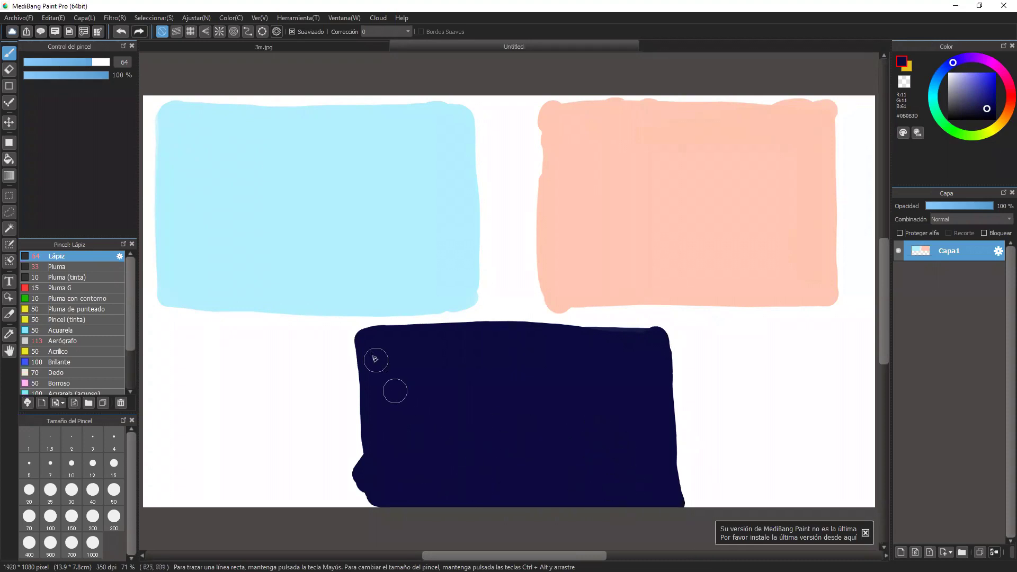
{"action": "mouse_move", "coordinate": [395, 391]}
{"action": "left_mouse_down"}
{"action": "mouse_move", "coordinate": [364, 355]}
{"action": "mouse_move", "coordinate": [367, 503]}
{"action": "mouse_move", "coordinate": [427, 377]}
{"action": "mouse_move", "coordinate": [488, 352]}
{"action": "mouse_move", "coordinate": [628, 339]}
{"action": "mouse_move", "coordinate": [589, 331]}
{"action": "mouse_move", "coordinate": [653, 341]}
{"action": "mouse_move", "coordinate": [517, 436]}
{"action": "mouse_move", "coordinate": [375, 348]}
{"action": "mouse_move", "coordinate": [363, 364]}
{"action": "mouse_move", "coordinate": [363, 472]}
{"action": "mouse_move", "coordinate": [370, 341]}
{"action": "left_mouse_up"}
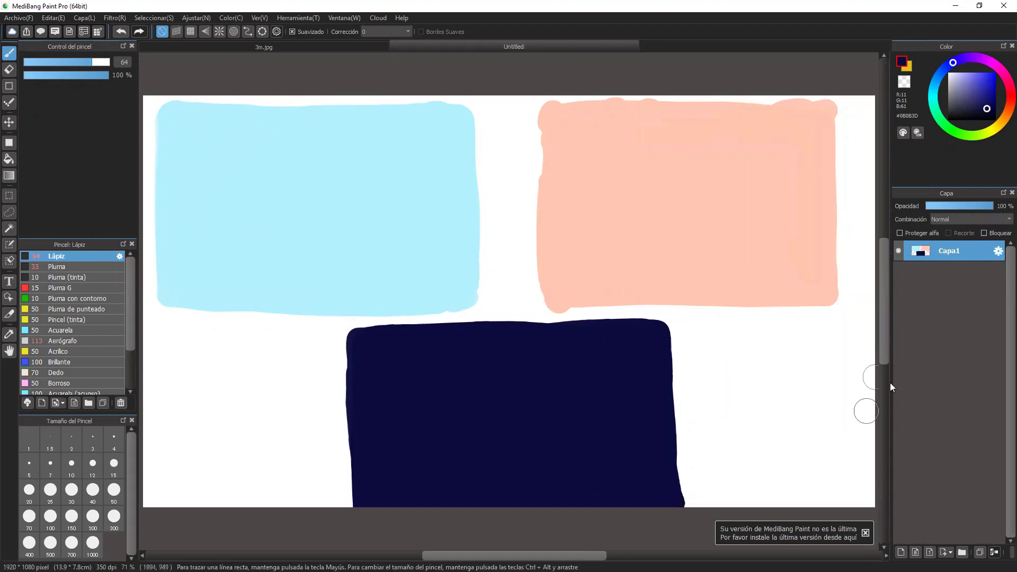
Add a new empty layer above the layer with the colour blocks
{"action": "left_click", "coordinate": [902, 550]}
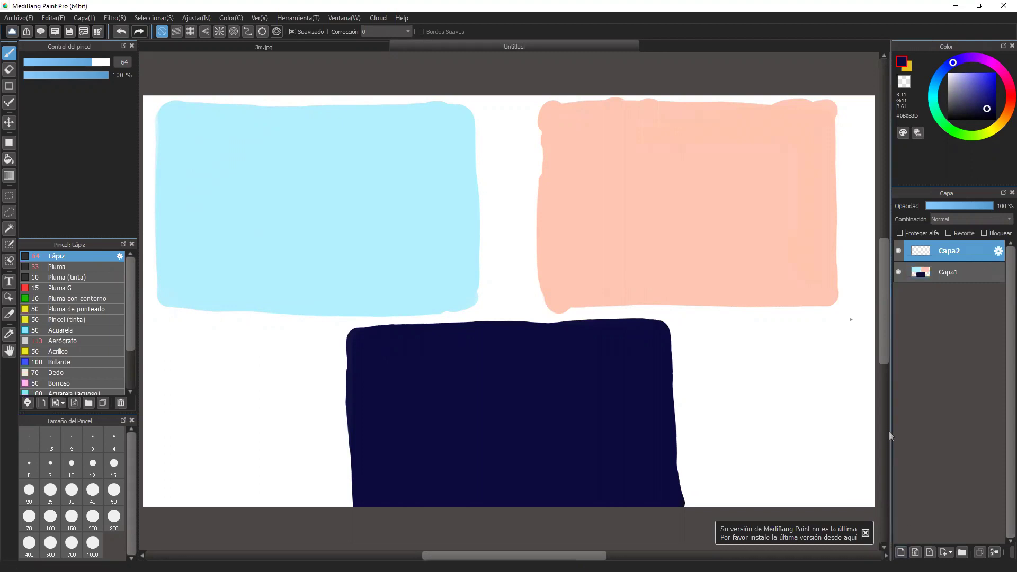
{"action": "key", "text": "ctrl+z"}
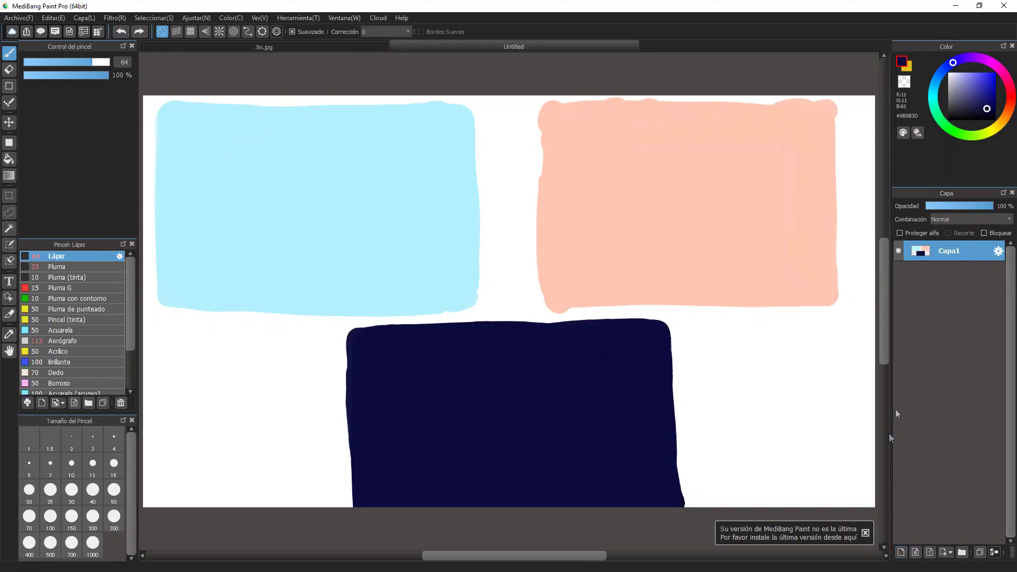
{"action": "left_click", "coordinate": [901, 552]}
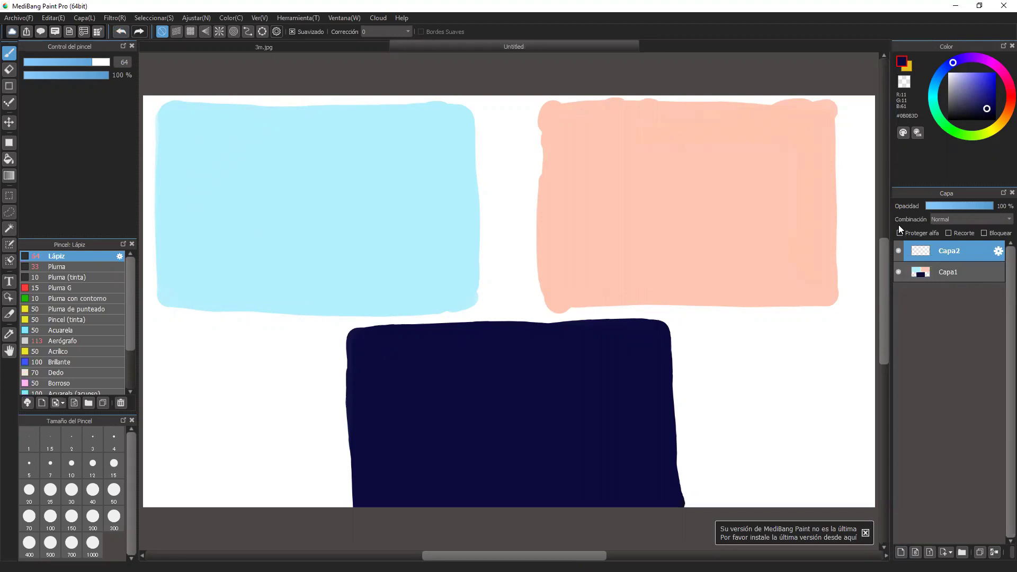
Paint a row of white (#FFFFFF) clouds across the light-blue block with the Lápiz brush at size 23
{"action": "left_click", "coordinate": [949, 73]}
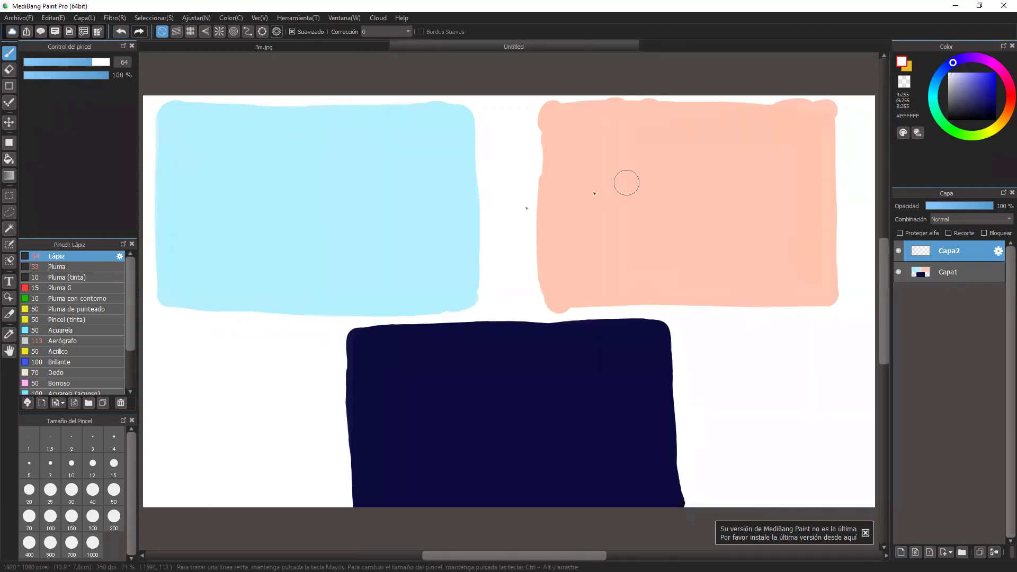
{"action": "left_click_drag", "start_coordinate": [310, 188], "coordinate": [512, 260]}
{"action": "key", "text": "ctrl+Up"}
{"action": "key", "text": "ctrl+Up"}
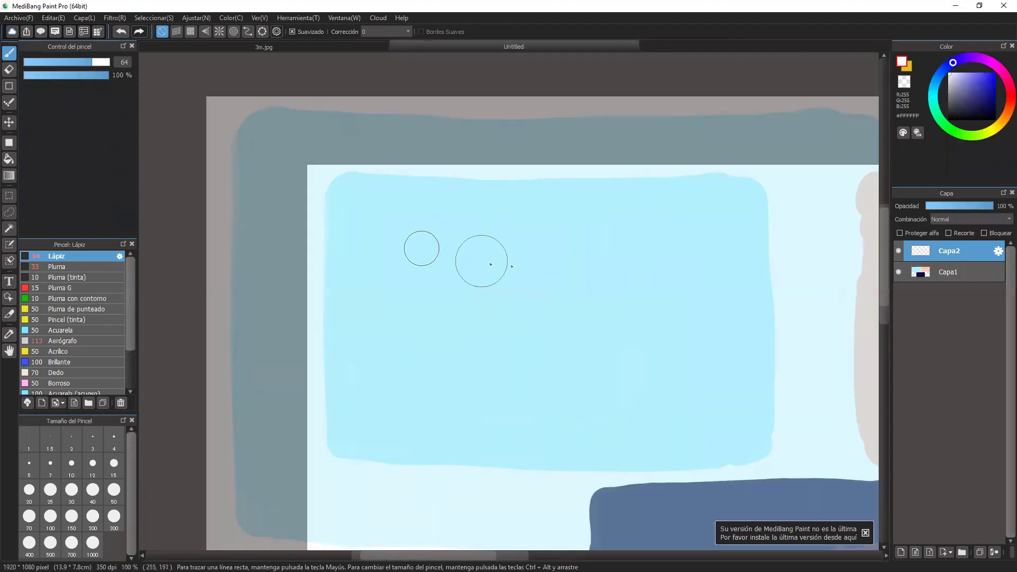
{"action": "left_click_drag", "start_coordinate": [284, 196], "coordinate": [295, 201]}
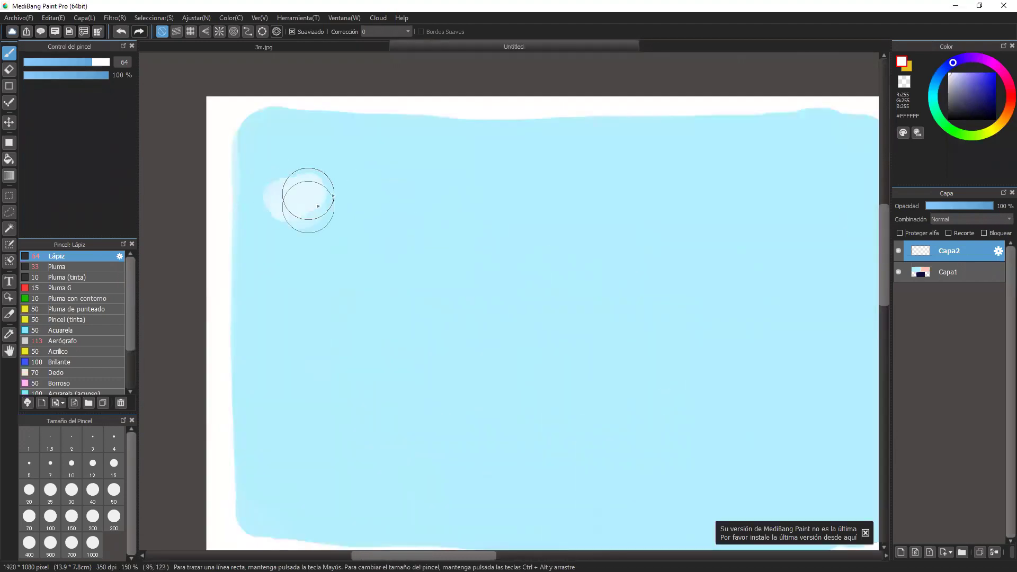
{"action": "key", "text": "ctrl+z"}
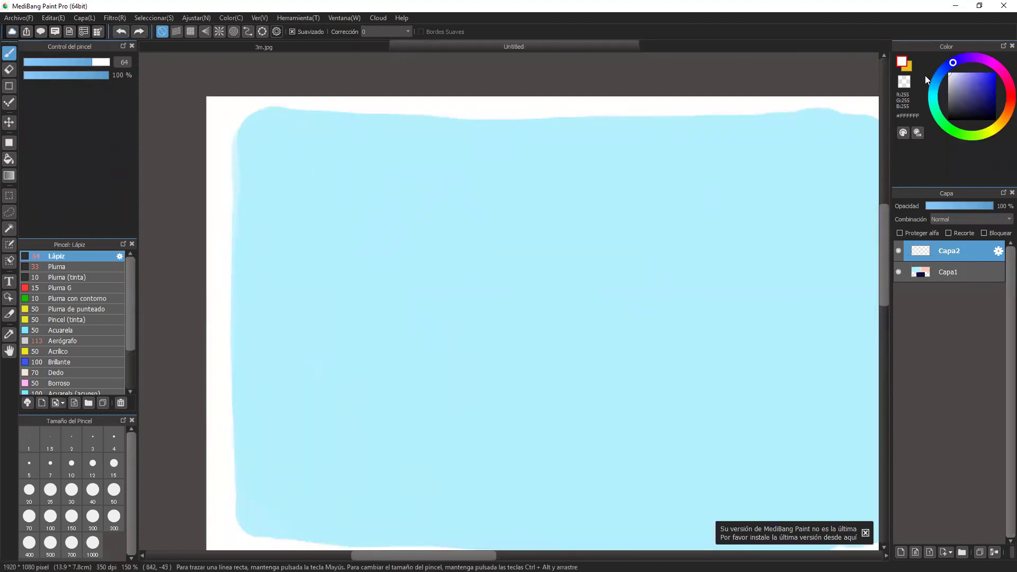
{"action": "left_click", "coordinate": [64, 62]}
{"action": "left_click_drag", "start_coordinate": [283, 210], "coordinate": [447, 212]}
{"action": "left_click_drag", "start_coordinate": [678, 224], "coordinate": [868, 222]}
{"action": "left_click_drag", "start_coordinate": [579, 227], "coordinate": [564, 229]}
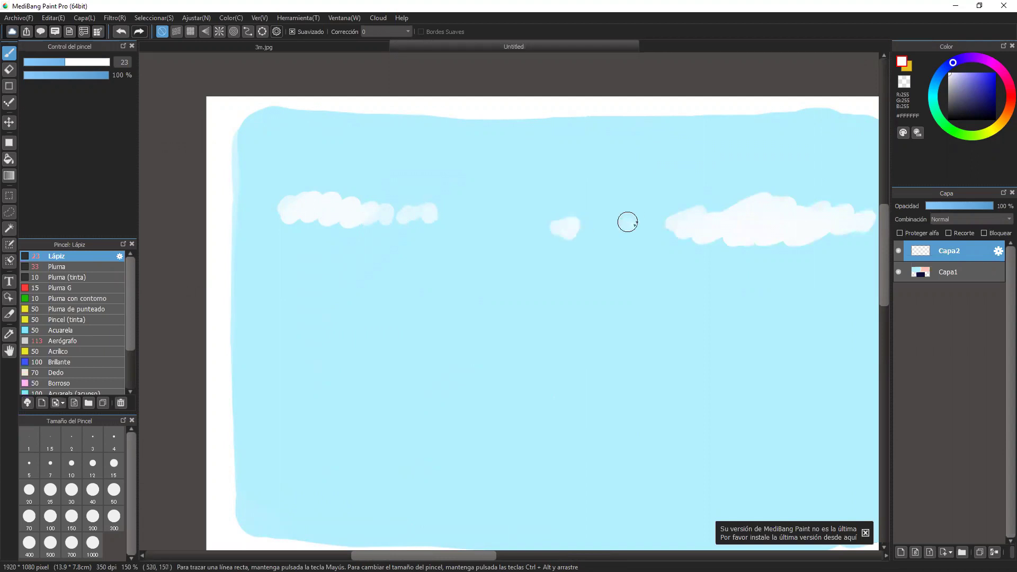
{"action": "left_click_drag", "start_coordinate": [627, 220], "coordinate": [635, 231]}
Paint more small white clouds above and below the first cloud row on the light-blue block
{"action": "left_click_drag", "start_coordinate": [756, 357], "coordinate": [497, 380]}
{"action": "mouse_move", "coordinate": [440, 356]}
{"action": "left_mouse_down"}
{"action": "mouse_move", "coordinate": [574, 323]}
{"action": "mouse_move", "coordinate": [761, 327]}
{"action": "left_mouse_up"}
{"action": "mouse_move", "coordinate": [374, 274]}
{"action": "left_mouse_down"}
{"action": "mouse_move", "coordinate": [400, 263]}
{"action": "mouse_move", "coordinate": [432, 272]}
{"action": "left_mouse_up"}
{"action": "mouse_move", "coordinate": [611, 141]}
{"action": "left_mouse_down"}
{"action": "mouse_move", "coordinate": [649, 154]}
{"action": "mouse_move", "coordinate": [746, 141]}
{"action": "left_mouse_up"}
{"action": "left_click_drag", "start_coordinate": [547, 131], "coordinate": [569, 139]}
{"action": "left_click_drag", "start_coordinate": [695, 132], "coordinate": [708, 139]}
Paint a round pale-yellow (#FFFB8B) sun on the peach block with the Lápiz brush at size 23
{"action": "key", "text": "e"}
{"action": "left_click_drag", "start_coordinate": [572, 397], "coordinate": [491, 413]}
{"action": "left_click_drag", "start_coordinate": [693, 392], "coordinate": [463, 416]}
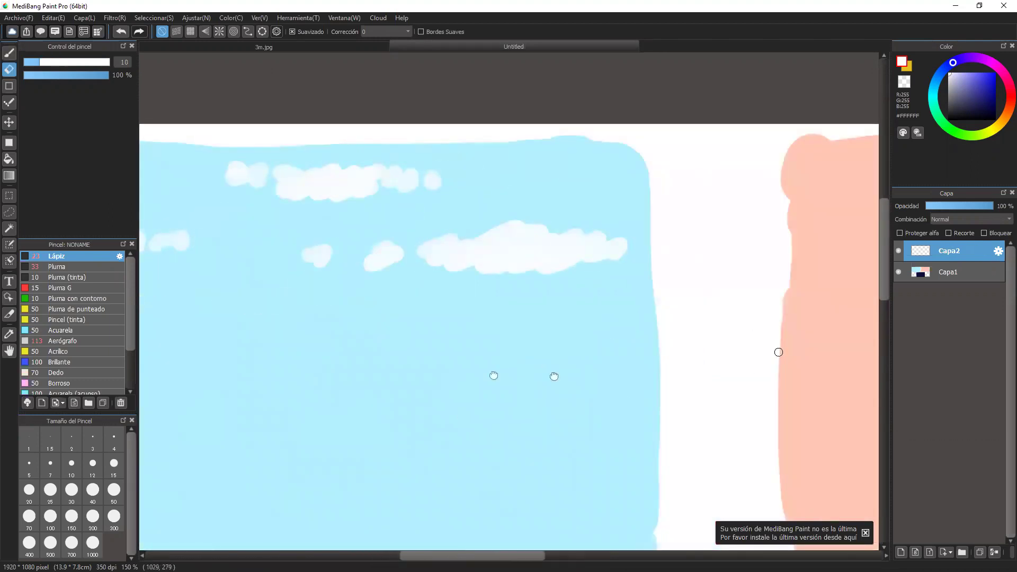
{"action": "left_click_drag", "start_coordinate": [779, 351], "coordinate": [329, 348]}
{"action": "mouse_move", "coordinate": [754, 325]}
{"action": "left_mouse_down"}
{"action": "mouse_move", "coordinate": [517, 336]}
{"action": "mouse_move", "coordinate": [597, 295]}
{"action": "mouse_move", "coordinate": [768, 248]}
{"action": "mouse_move", "coordinate": [774, 275]}
{"action": "left_mouse_up"}
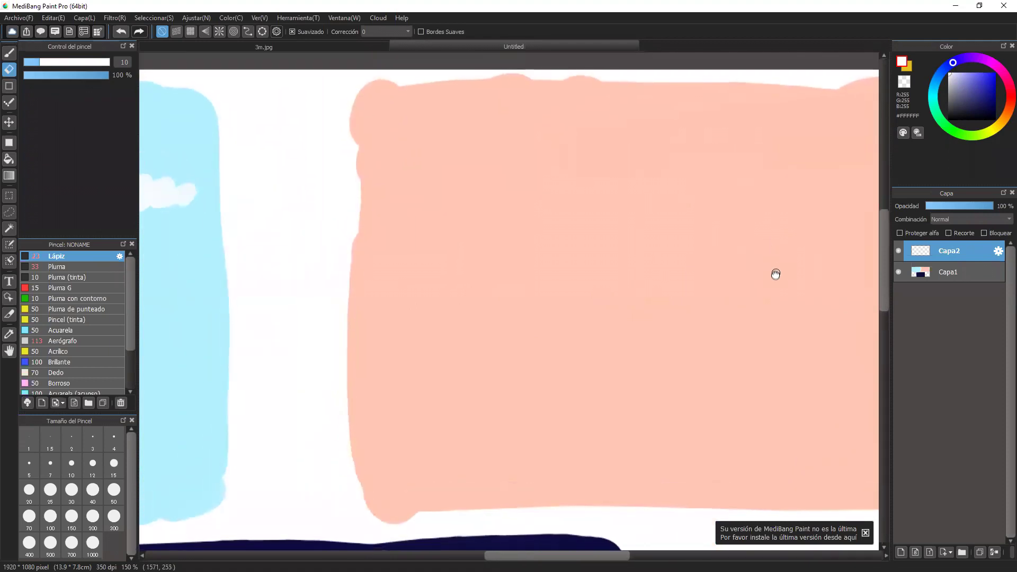
{"action": "left_click_drag", "start_coordinate": [777, 385], "coordinate": [722, 390]}
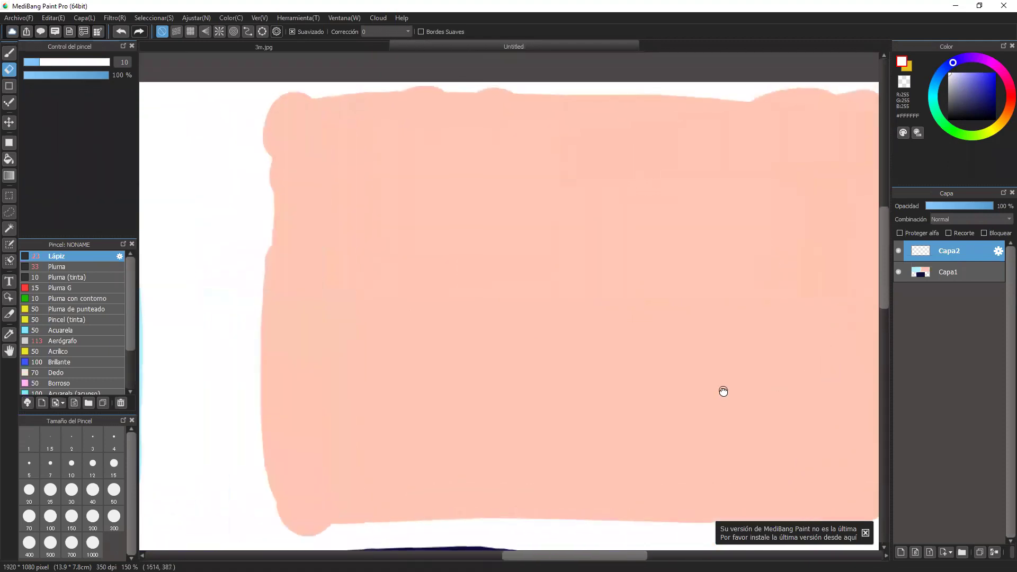
{"action": "left_click", "coordinate": [995, 131]}
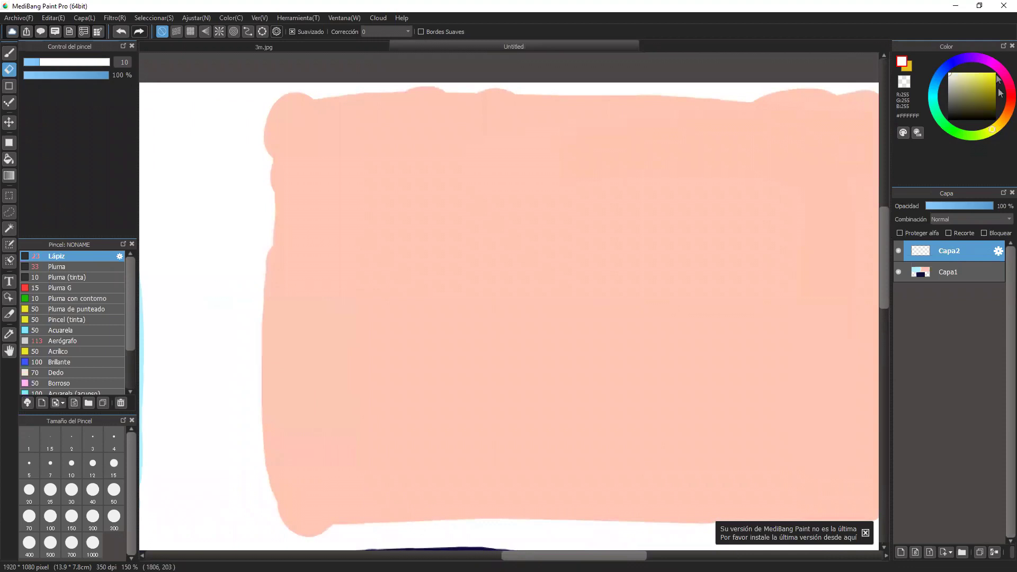
{"action": "left_click", "coordinate": [962, 74]}
{"action": "left_click", "coordinate": [970, 73]}
{"action": "key", "text": "b"}
{"action": "mouse_move", "coordinate": [632, 308]}
{"action": "left_mouse_down"}
{"action": "mouse_move", "coordinate": [623, 333]}
{"action": "mouse_move", "coordinate": [654, 326]}
{"action": "mouse_move", "coordinate": [628, 317]}
{"action": "mouse_move", "coordinate": [631, 305]}
{"action": "mouse_move", "coordinate": [655, 311]}
{"action": "mouse_move", "coordinate": [651, 339]}
{"action": "mouse_move", "coordinate": [628, 345]}
{"action": "left_mouse_up"}
{"action": "left_click", "coordinate": [122, 31]}
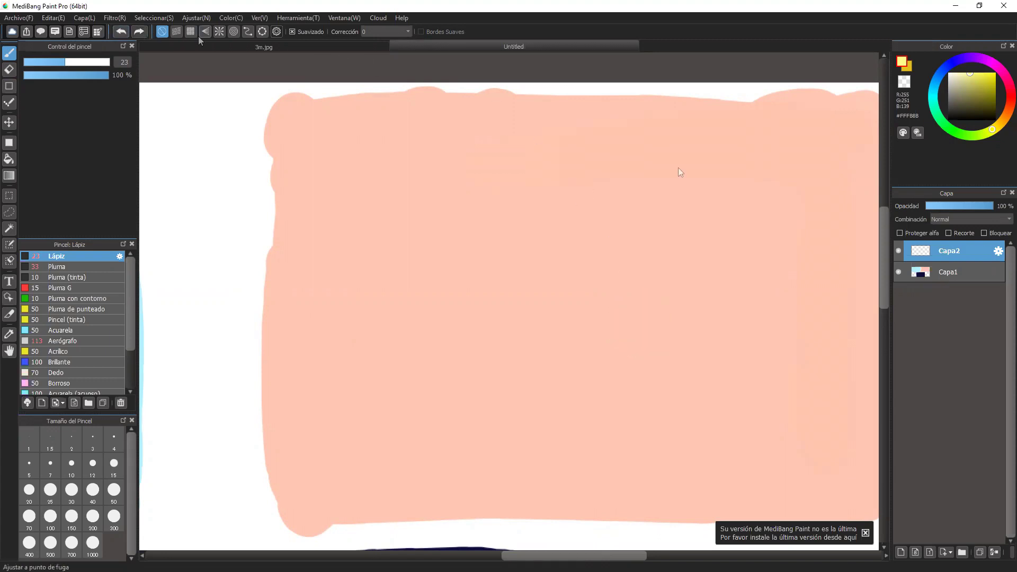
{"action": "mouse_move", "coordinate": [633, 295]}
{"action": "left_mouse_down"}
{"action": "mouse_move", "coordinate": [653, 312]}
{"action": "mouse_move", "coordinate": [648, 297]}
{"action": "mouse_move", "coordinate": [628, 330]}
{"action": "left_mouse_up"}
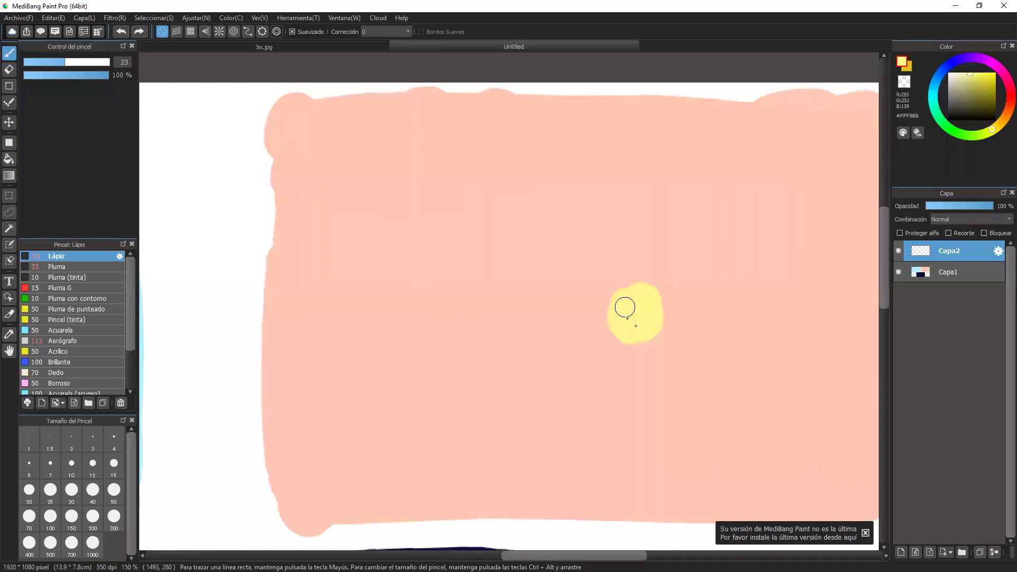
{"action": "mouse_move", "coordinate": [639, 329]}
{"action": "left_mouse_down"}
{"action": "mouse_move", "coordinate": [627, 328]}
{"action": "mouse_move", "coordinate": [664, 334]}
{"action": "left_mouse_up"}
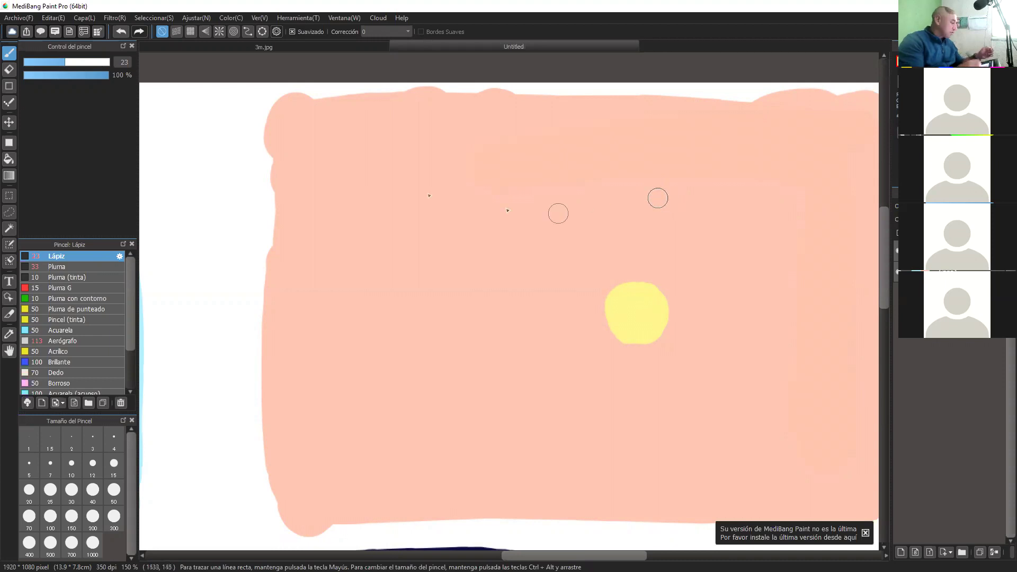
Paint three brown cloud streaks on the peach block, to the left of the sun and near the block's upper-left corner
{"action": "left_click", "coordinate": [9, 338]}
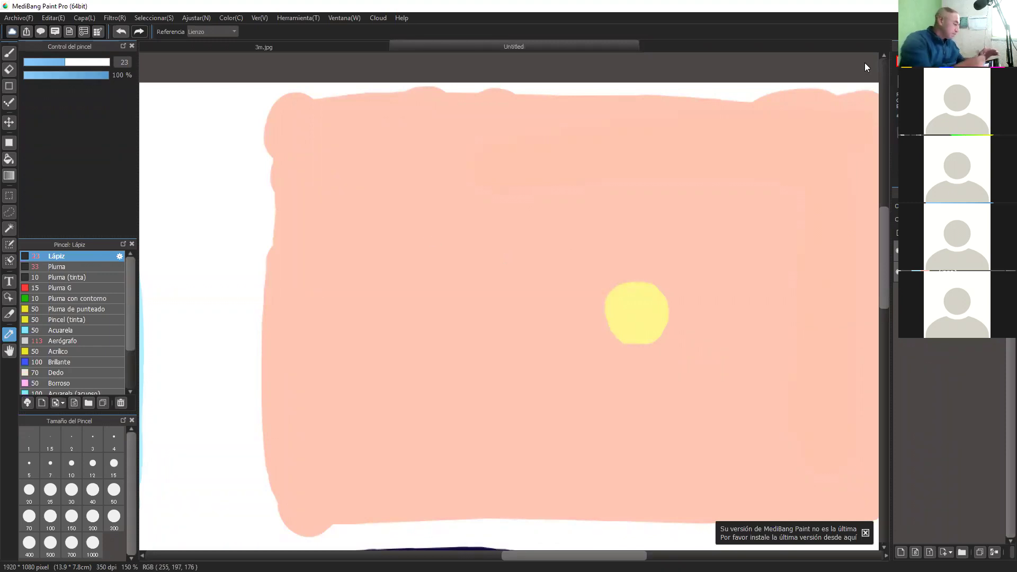
{"action": "left_click", "coordinate": [9, 52]}
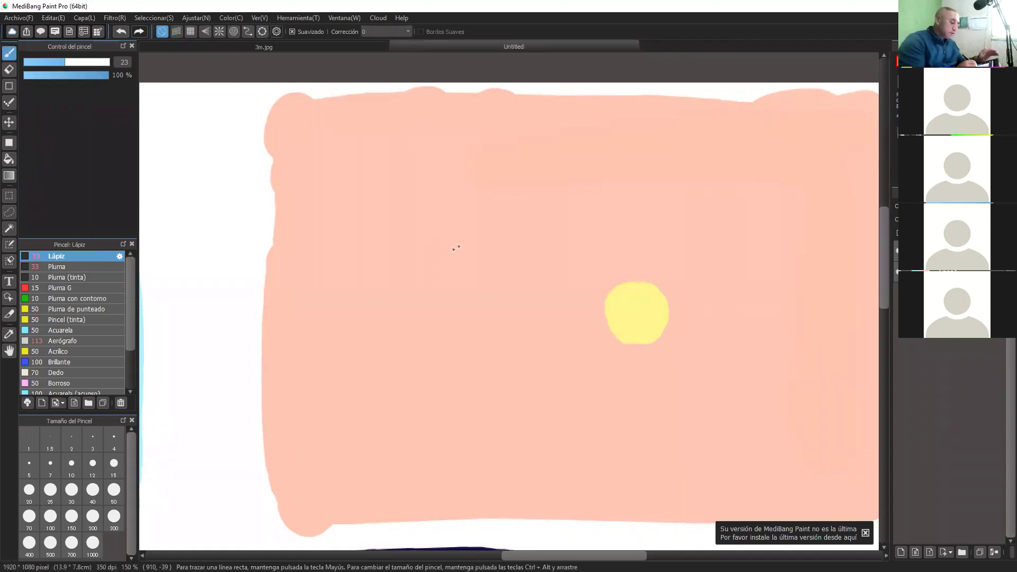
{"action": "mouse_move", "coordinate": [457, 248]}
{"action": "left_mouse_down"}
{"action": "mouse_move", "coordinate": [503, 246]}
{"action": "mouse_move", "coordinate": [446, 245]}
{"action": "mouse_move", "coordinate": [574, 244]}
{"action": "left_mouse_up"}
{"action": "left_click_drag", "start_coordinate": [466, 332], "coordinate": [602, 332]}
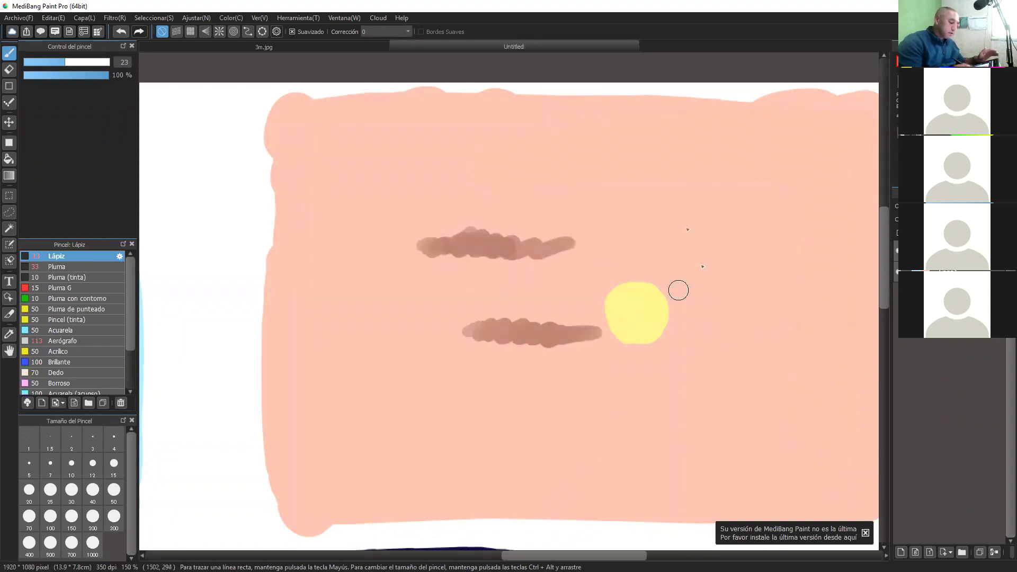
{"action": "left_click_drag", "start_coordinate": [288, 138], "coordinate": [408, 146]}
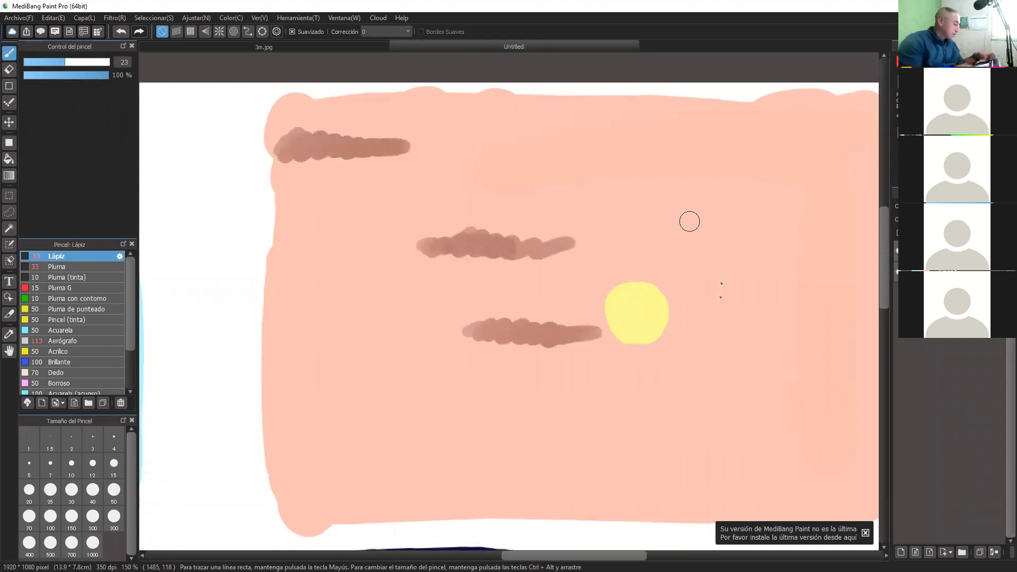
Paint small brown clouds above and beside the sun, plus a larger one near the peach block's upper-right corner
{"action": "key", "text": "space"}
{"action": "left_click_drag", "start_coordinate": [716, 371], "coordinate": [513, 392]}
{"action": "left_click", "coordinate": [450, 274]}
{"action": "left_click", "coordinate": [502, 274]}
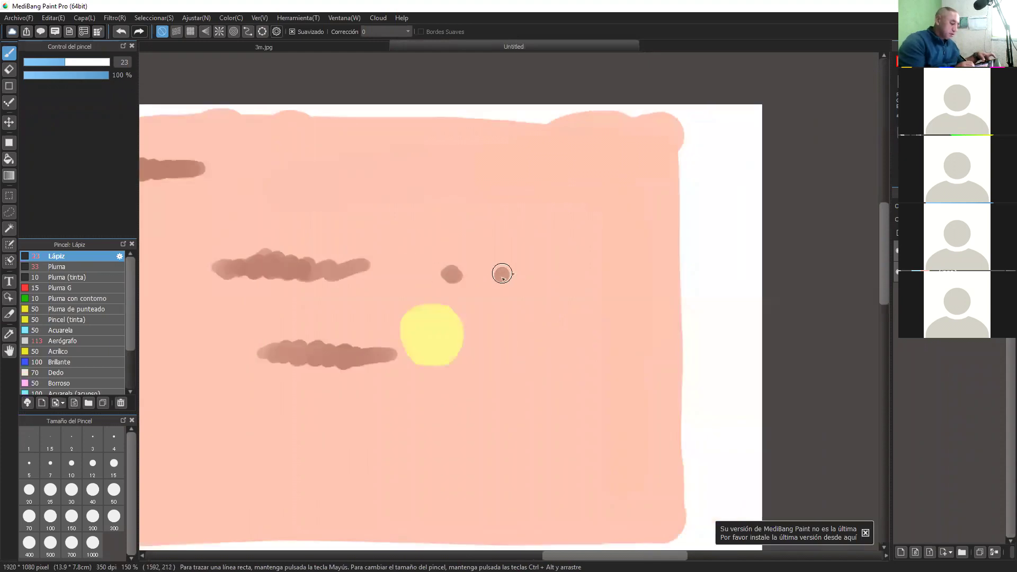
{"action": "mouse_move", "coordinate": [502, 274]}
{"action": "left_mouse_down"}
{"action": "mouse_move", "coordinate": [477, 271]}
{"action": "mouse_move", "coordinate": [529, 275]}
{"action": "left_mouse_up"}
{"action": "left_click", "coordinate": [594, 280]}
{"action": "left_click_drag", "start_coordinate": [511, 331], "coordinate": [561, 340]}
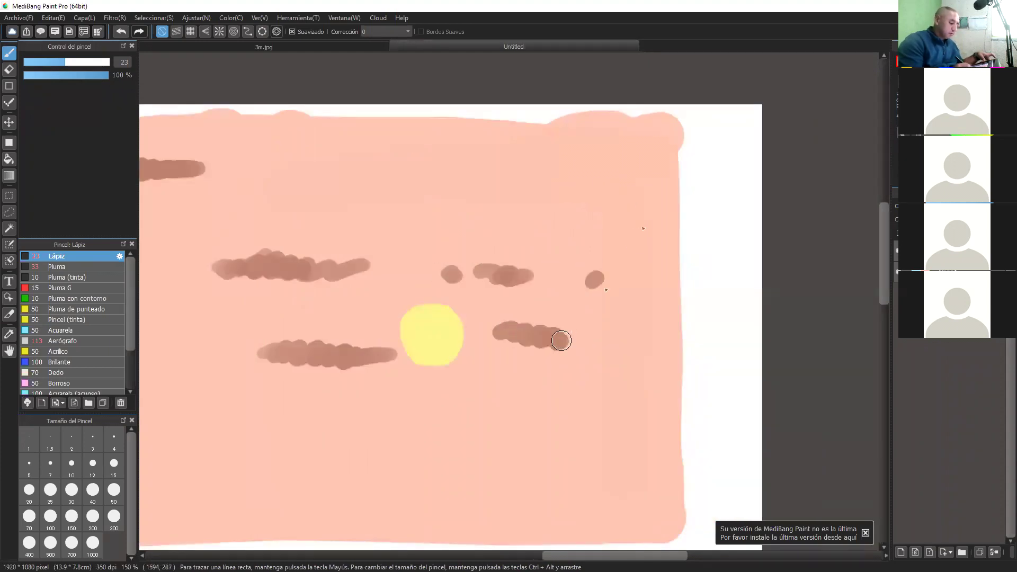
{"action": "mouse_move", "coordinate": [509, 186]}
{"action": "left_mouse_down"}
{"action": "mouse_move", "coordinate": [656, 177]}
{"action": "mouse_move", "coordinate": [667, 206]}
{"action": "left_mouse_up"}
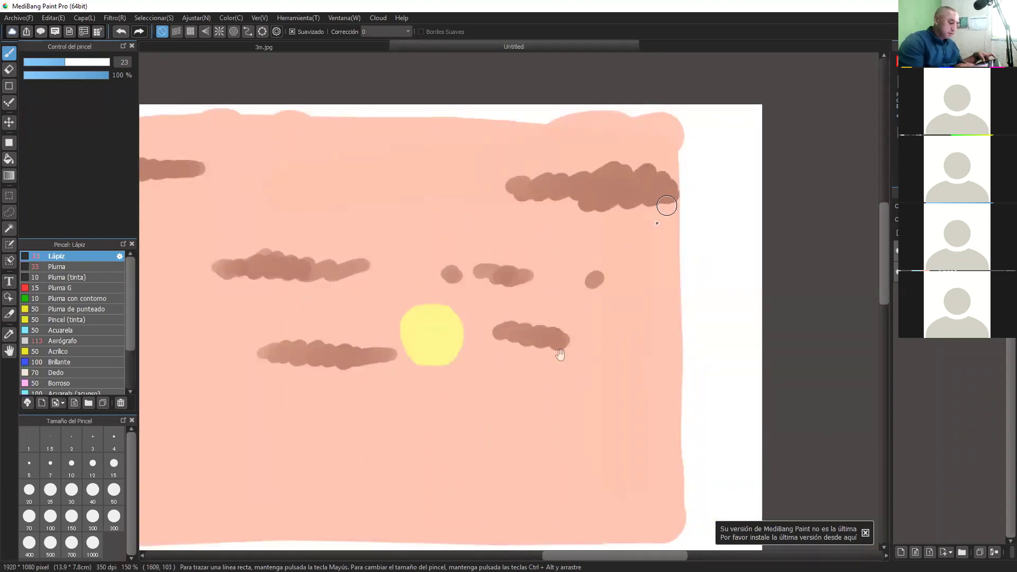
Paint two small brown cloud dots in the peach block's upper middle and a brown cloud at its left edge
{"action": "key", "text": "space"}
{"action": "mouse_move", "coordinate": [482, 434]}
{"action": "left_mouse_down"}
{"action": "mouse_move", "coordinate": [615, 402]}
{"action": "mouse_move", "coordinate": [702, 411]}
{"action": "left_mouse_up"}
{"action": "left_click", "coordinate": [545, 190]}
{"action": "left_click", "coordinate": [614, 189]}
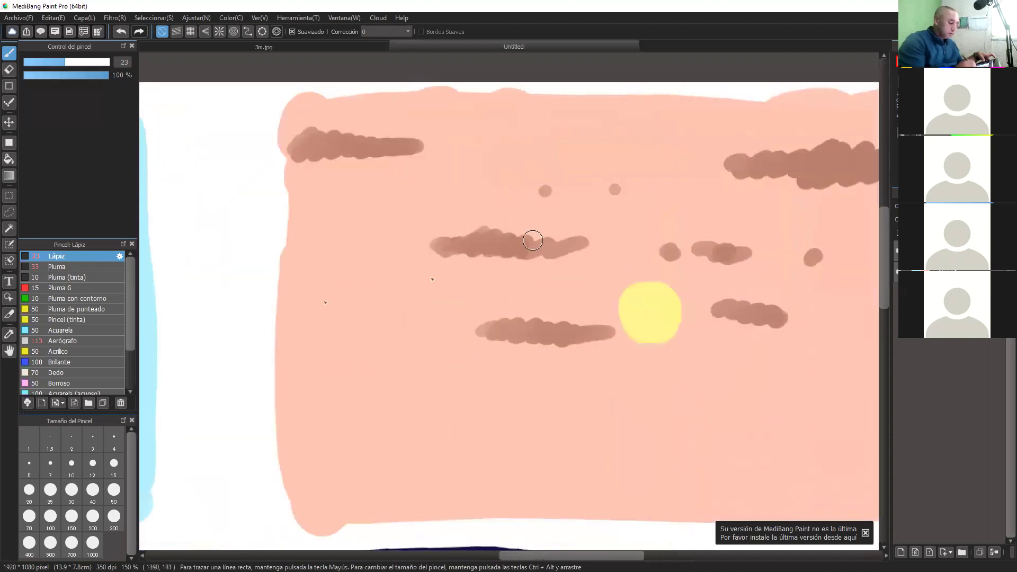
{"action": "mouse_move", "coordinate": [278, 296]}
{"action": "left_mouse_down"}
{"action": "mouse_move", "coordinate": [296, 318]}
{"action": "mouse_move", "coordinate": [392, 312]}
{"action": "left_mouse_up"}
{"action": "left_click_drag", "start_coordinate": [582, 419], "coordinate": [498, 411]}
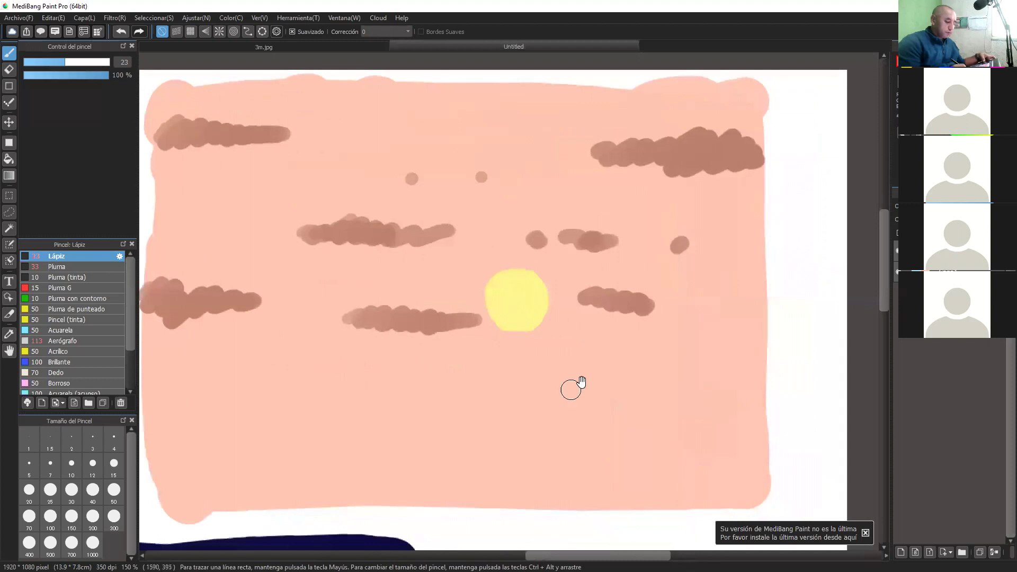
{"action": "scroll", "coordinate": [602, 371], "scroll_direction": "down", "scroll_amount": 5}
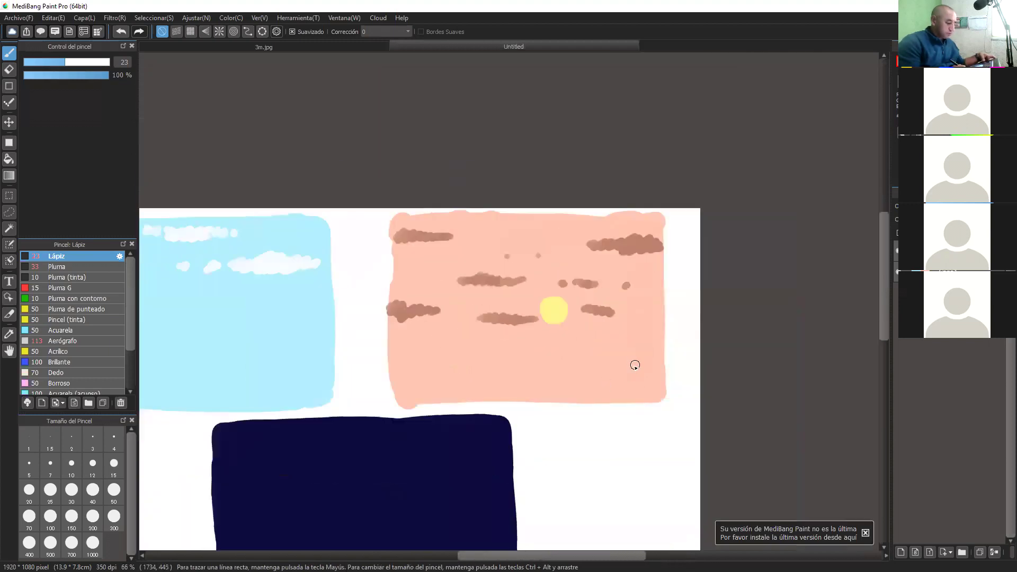
{"action": "mouse_move", "coordinate": [609, 402]}
{"action": "left_mouse_down"}
{"action": "mouse_move", "coordinate": [682, 386]}
{"action": "mouse_move", "coordinate": [678, 327]}
{"action": "mouse_move", "coordinate": [639, 336]}
{"action": "left_mouse_up"}
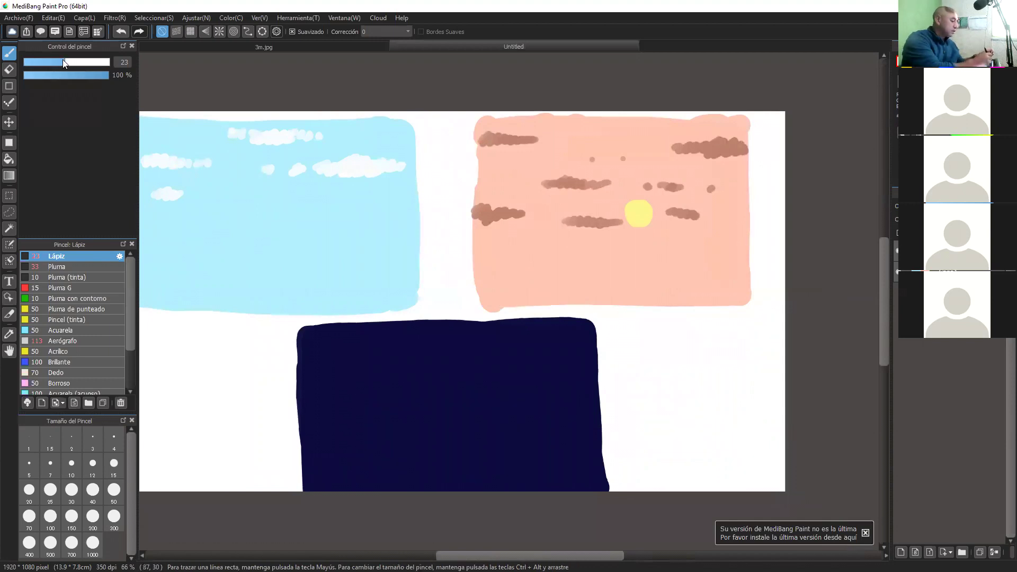
Set the Lápiz brush to size 7.1 and dot white stars across the upper part of the navy block
{"action": "left_click_drag", "start_coordinate": [39, 61], "coordinate": [33, 64]}
{"action": "scroll", "coordinate": [458, 368], "scroll_direction": "up", "scroll_amount": 8}
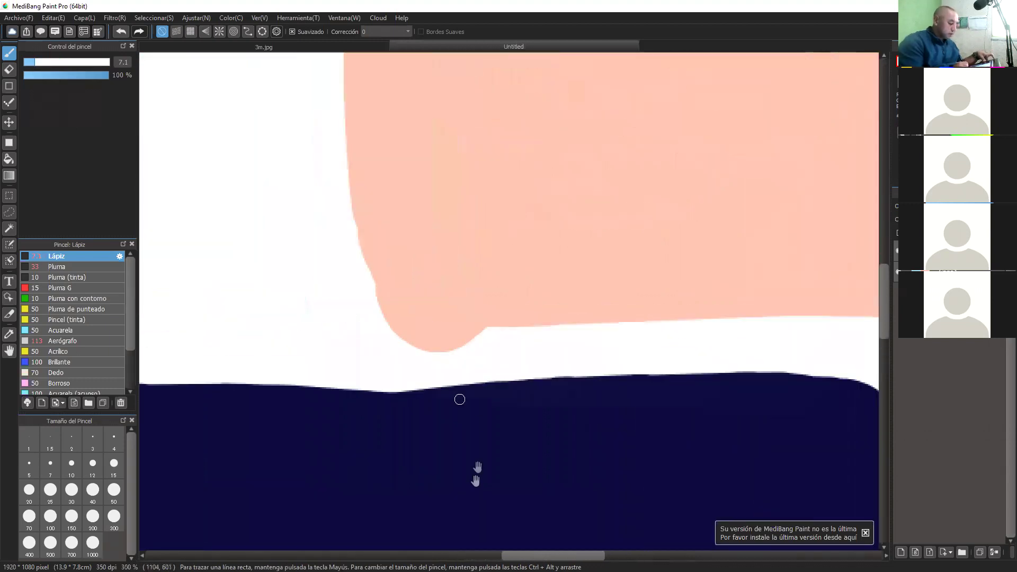
{"action": "mouse_move", "coordinate": [574, 285]}
{"action": "left_mouse_down"}
{"action": "mouse_move", "coordinate": [628, 266]}
{"action": "mouse_move", "coordinate": [702, 193]}
{"action": "left_mouse_up"}
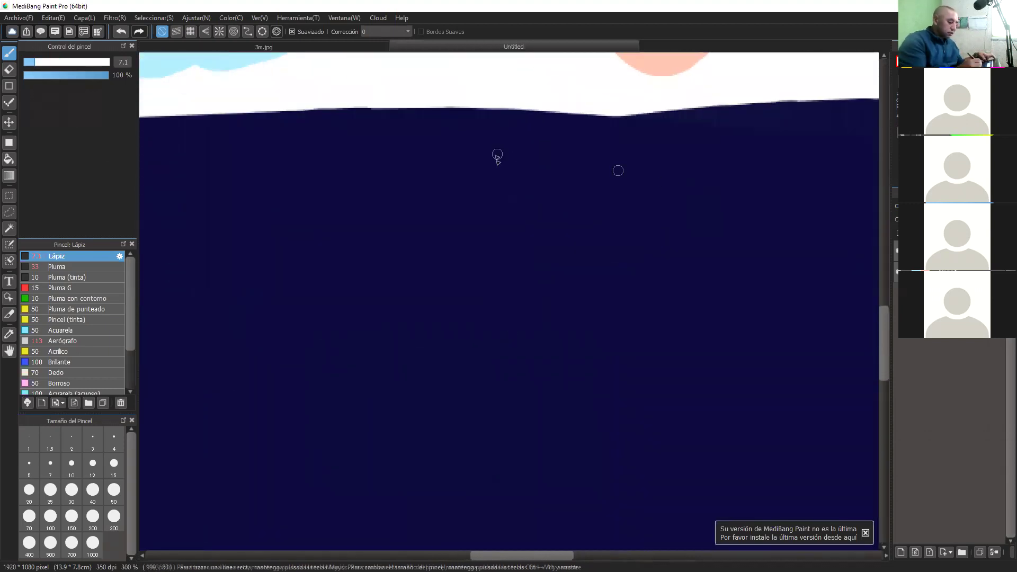
{"action": "left_click_drag", "start_coordinate": [499, 167], "coordinate": [505, 172]}
{"action": "key", "text": "ctrl+minus"}
{"action": "key", "text": "ctrl+minus"}
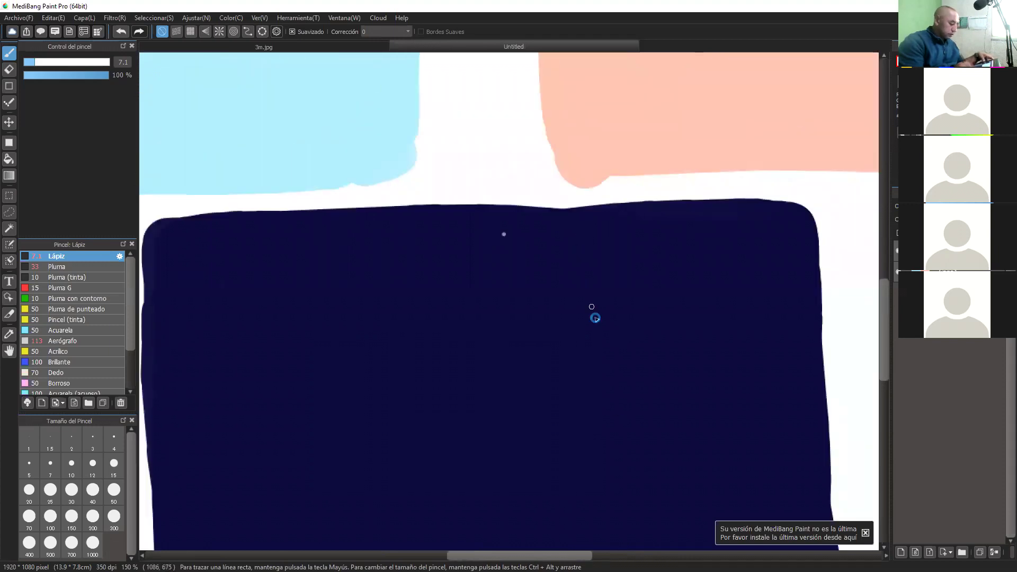
{"action": "left_click_drag", "start_coordinate": [610, 424], "coordinate": [595, 337]}
{"action": "left_click", "coordinate": [664, 185]}
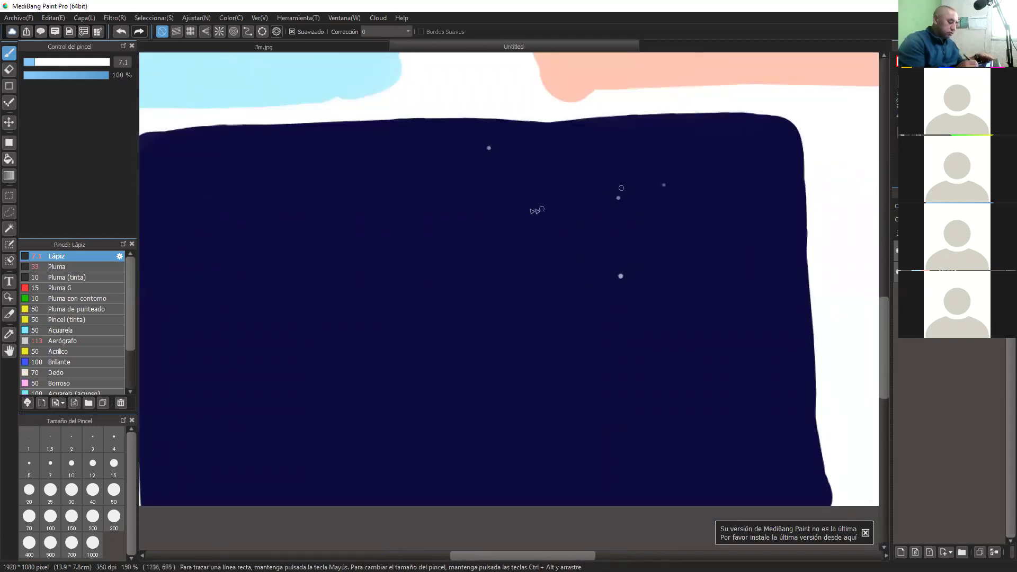
{"action": "left_click", "coordinate": [601, 142]}
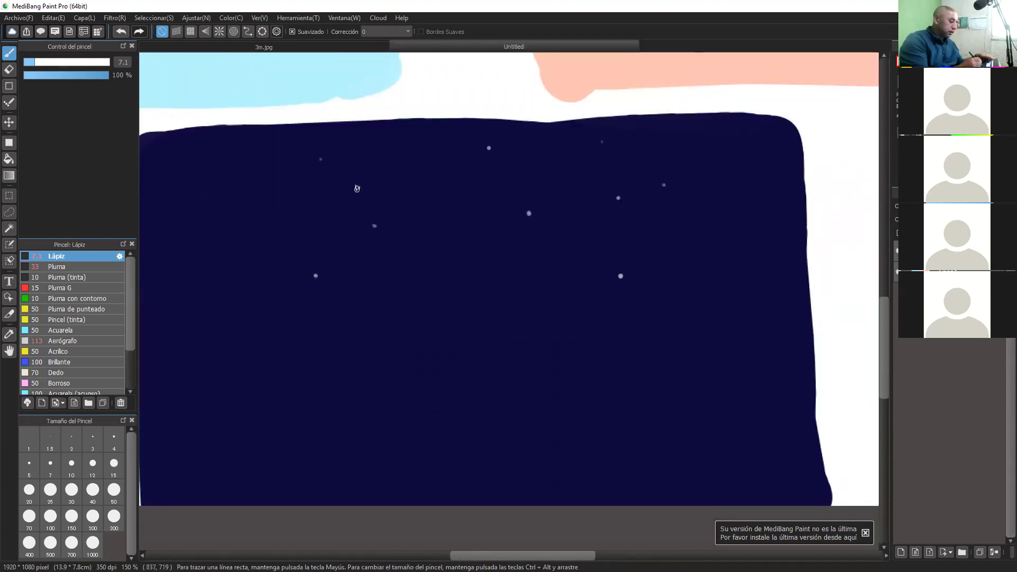
{"action": "left_click", "coordinate": [467, 232]}
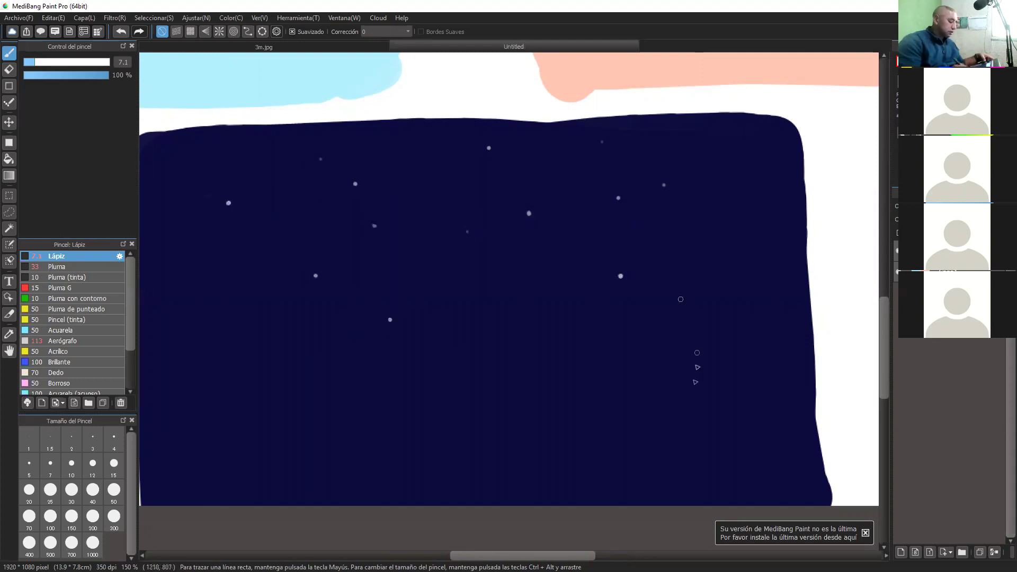
Dot more small white stars near the navy block's right edge and across its upper-left area
{"action": "left_click_drag", "start_coordinate": [692, 401], "coordinate": [516, 423]}
{"action": "left_click", "coordinate": [578, 191]}
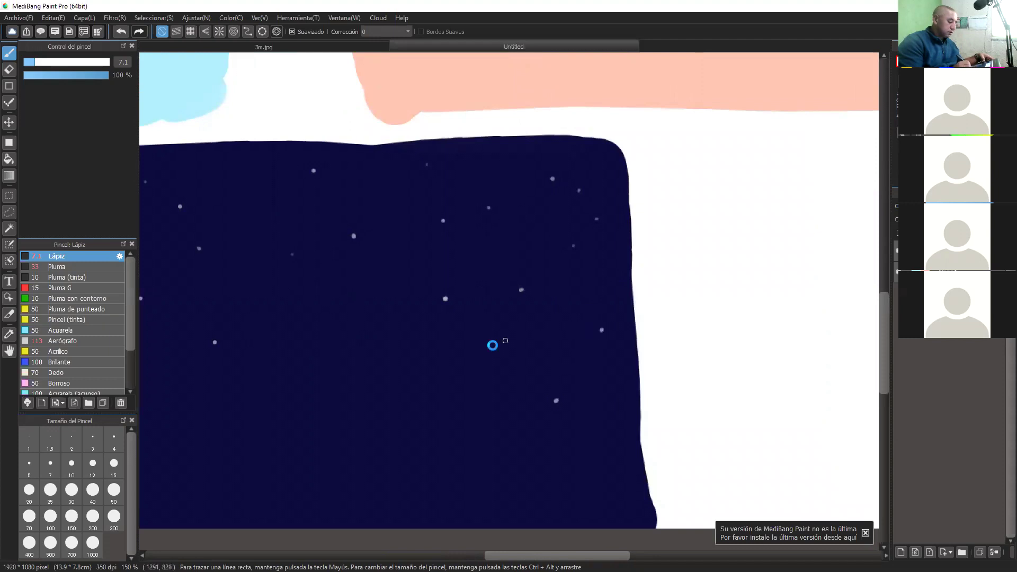
{"action": "mouse_move", "coordinate": [559, 438]}
{"action": "left_mouse_down"}
{"action": "mouse_move", "coordinate": [682, 425]}
{"action": "mouse_move", "coordinate": [886, 449]}
{"action": "left_mouse_up"}
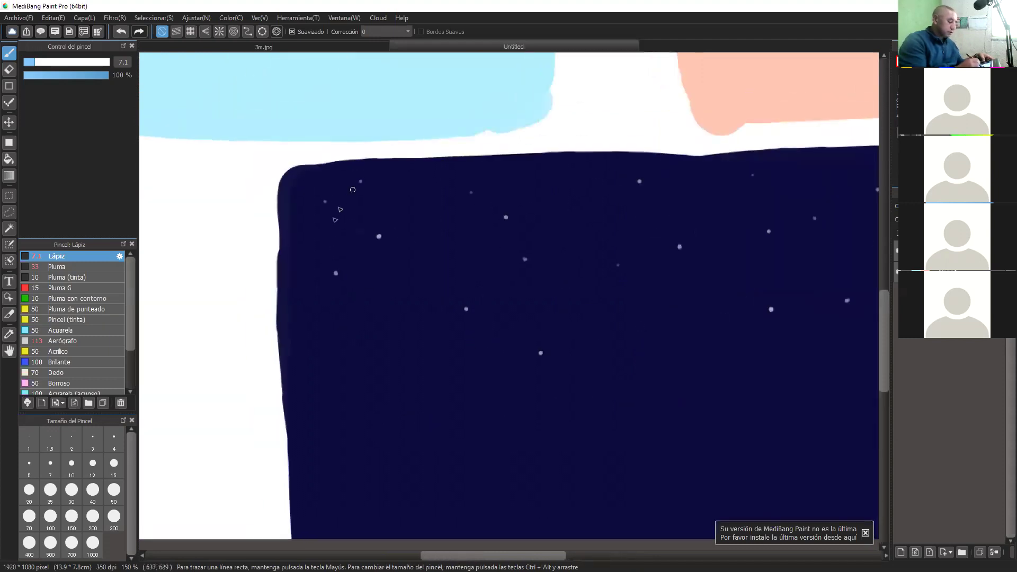
{"action": "left_click", "coordinate": [398, 190]}
{"action": "left_click", "coordinate": [398, 273]}
{"action": "left_click", "coordinate": [621, 208]}
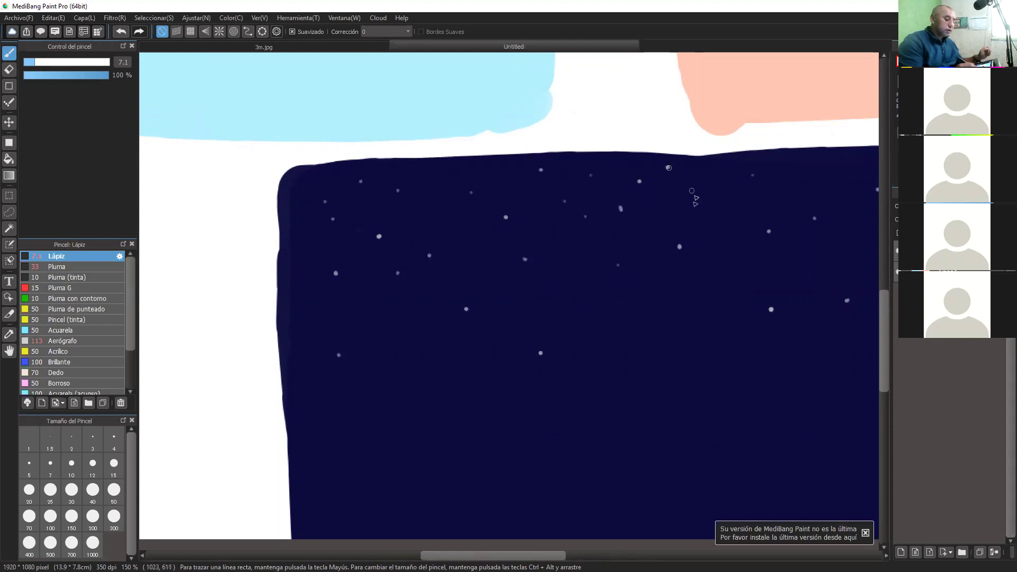
{"action": "left_click", "coordinate": [674, 194]}
{"action": "left_click", "coordinate": [644, 225]}
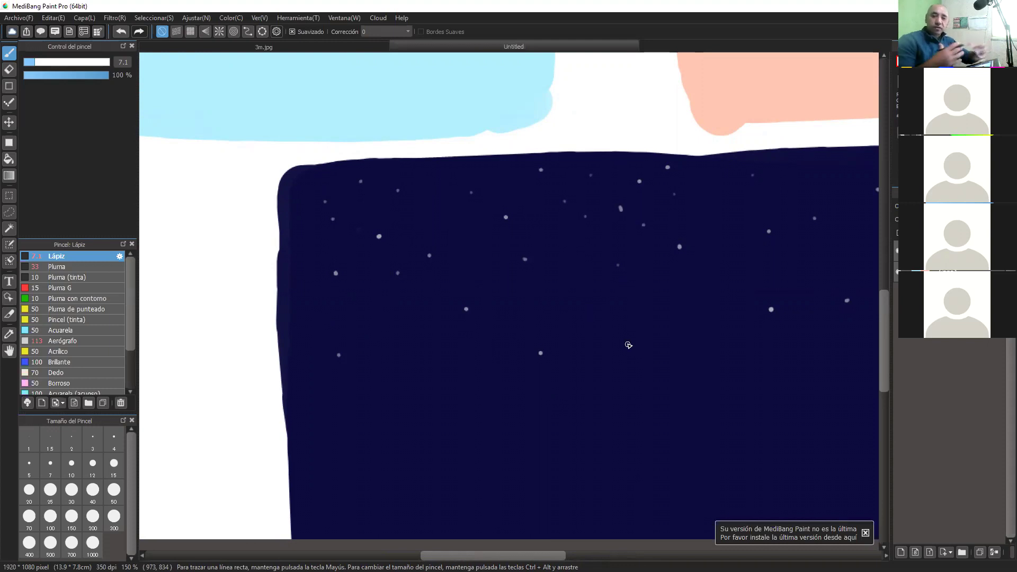
Add scattered white stars around the middle of the navy block and toward its lower right
{"action": "left_click", "coordinate": [668, 317]}
{"action": "left_click", "coordinate": [627, 390]}
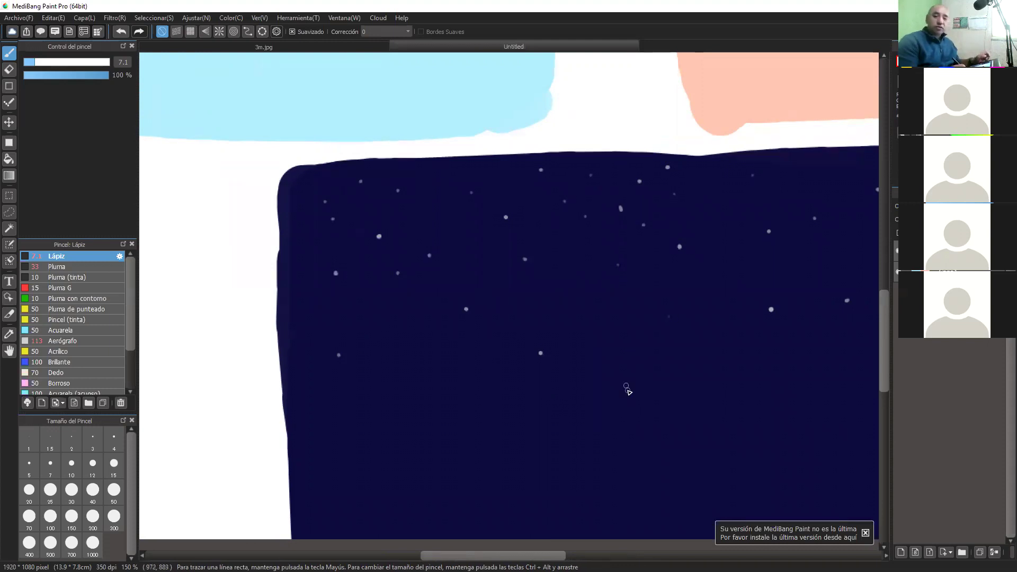
{"action": "left_click", "coordinate": [675, 370]}
{"action": "left_click", "coordinate": [632, 332]}
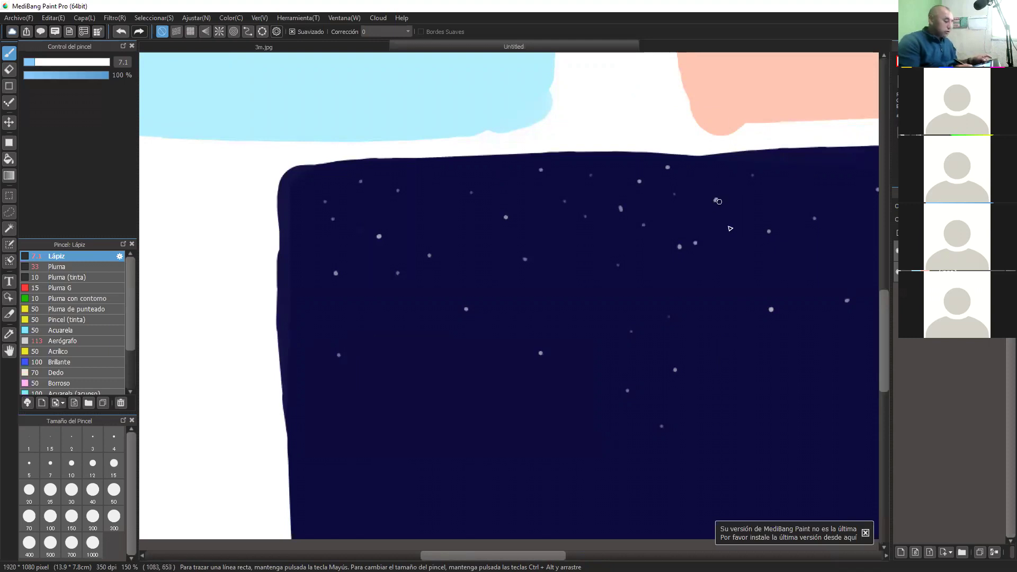
{"action": "left_click_drag", "start_coordinate": [719, 366], "coordinate": [608, 349]}
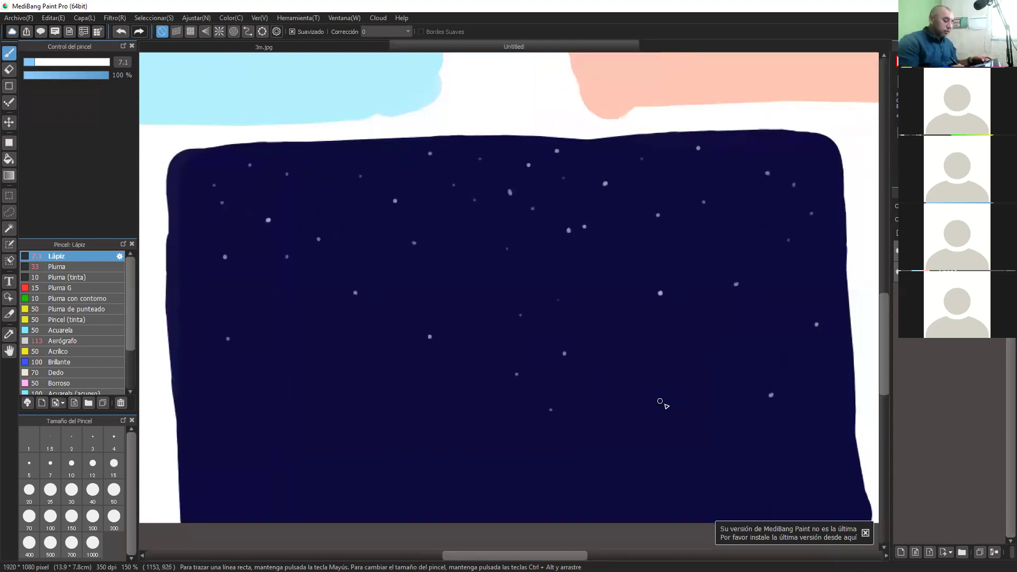
{"action": "left_click", "coordinate": [667, 403]}
Fill the left side of the navy block with small white stars
{"action": "left_click", "coordinate": [259, 327]}
{"action": "left_click", "coordinate": [256, 344]}
{"action": "left_click", "coordinate": [281, 328]}
{"action": "left_click", "coordinate": [269, 297]}
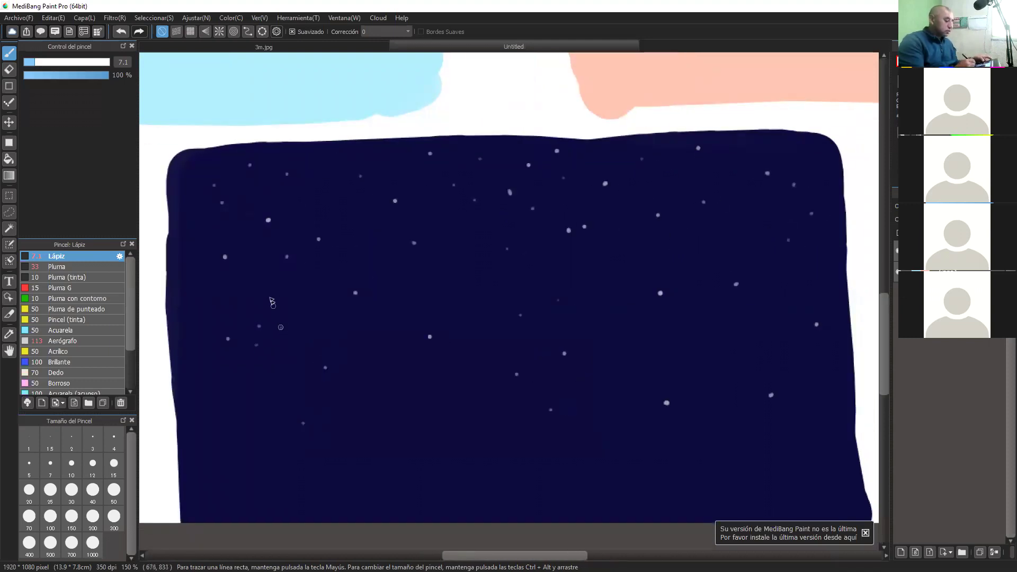
{"action": "left_click", "coordinate": [185, 311]}
{"action": "left_click", "coordinate": [195, 277]}
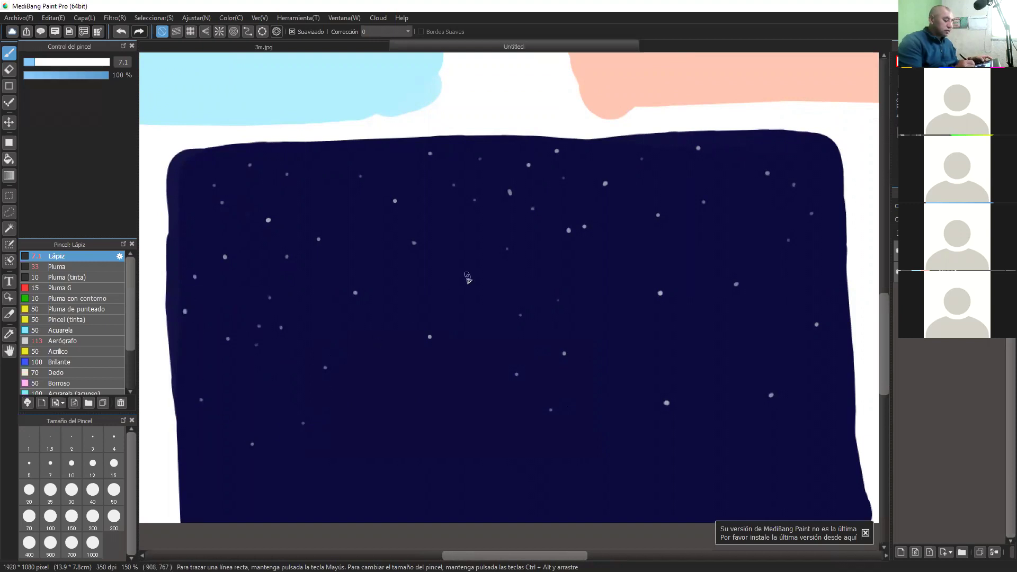
Add white stars along the navy block's right edge and scatter a few more across its lower part
{"action": "key", "text": "space"}
{"action": "left_click_drag", "start_coordinate": [635, 457], "coordinate": [518, 417]}
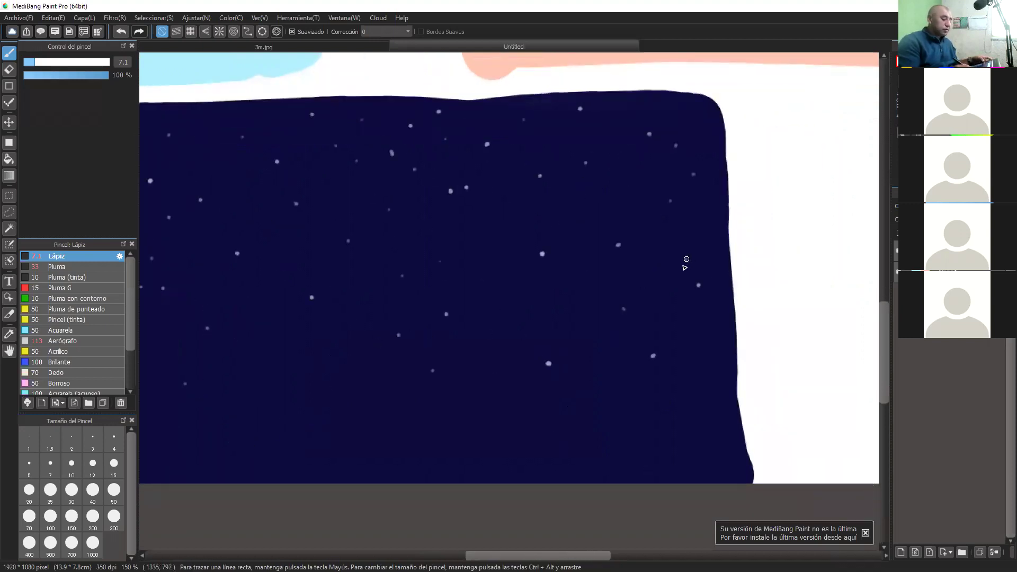
{"action": "left_click", "coordinate": [664, 284]}
{"action": "left_click", "coordinate": [719, 248]}
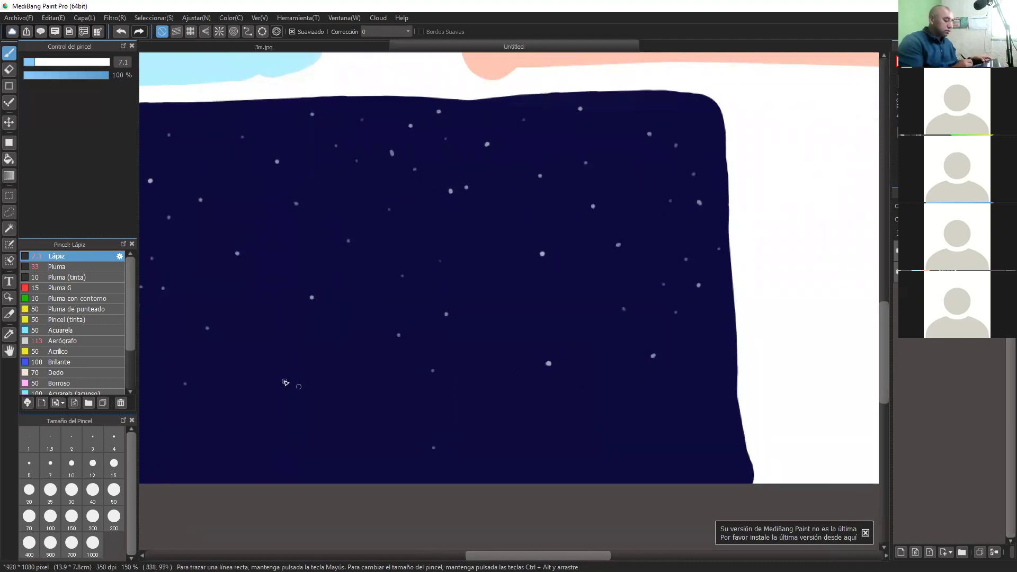
{"action": "left_click", "coordinate": [284, 381]}
{"action": "left_click", "coordinate": [619, 435]}
{"action": "left_click_drag", "start_coordinate": [315, 448], "coordinate": [586, 446]}
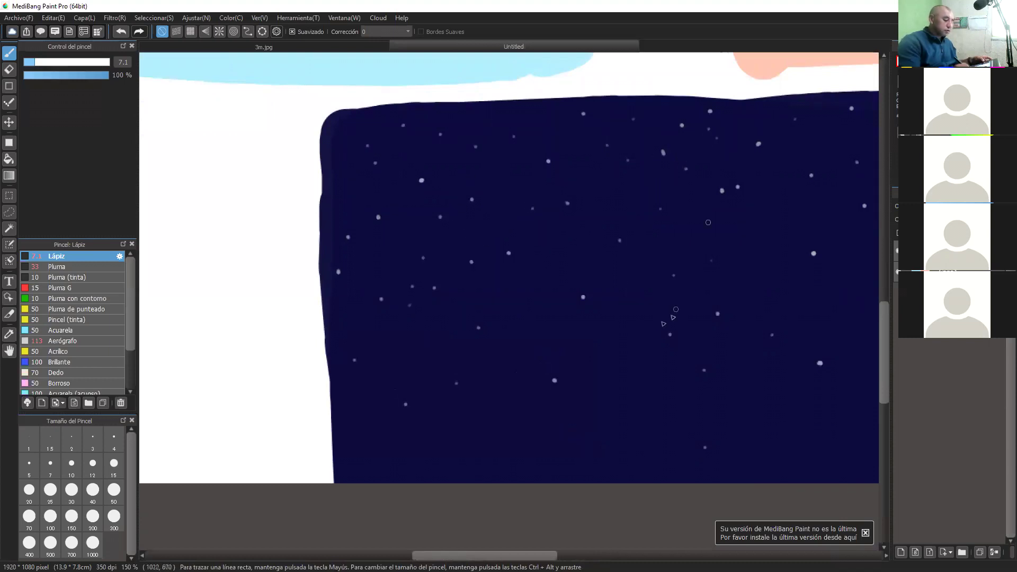
{"action": "left_click_drag", "start_coordinate": [742, 400], "coordinate": [688, 494]}
{"action": "scroll", "coordinate": [688, 494], "scroll_direction": "down", "scroll_amount": 2}
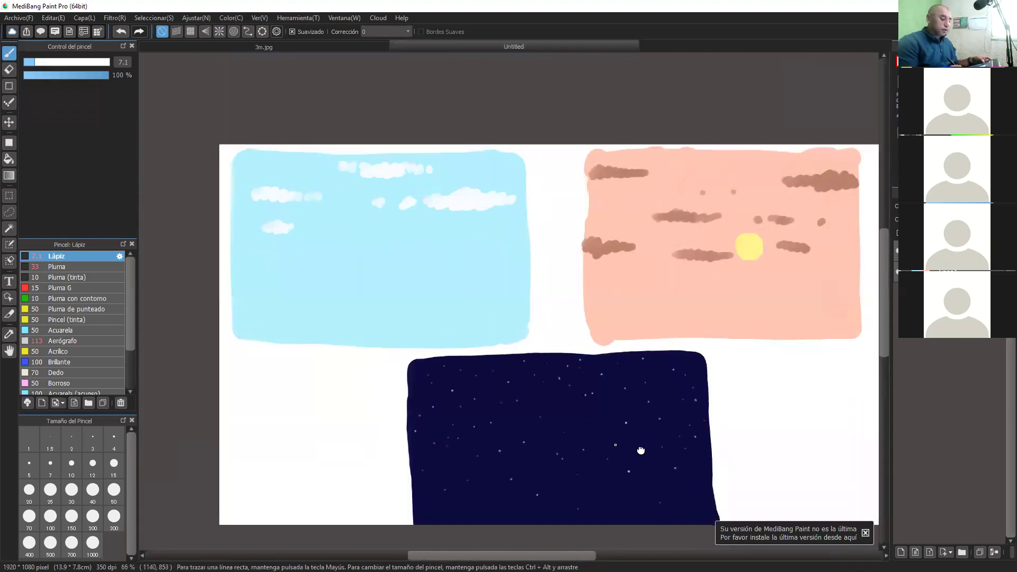
{"action": "mouse_move", "coordinate": [640, 450]}
{"action": "left_mouse_down"}
{"action": "mouse_move", "coordinate": [609, 392]}
{"action": "mouse_move", "coordinate": [526, 409]}
{"action": "mouse_move", "coordinate": [517, 440]}
{"action": "mouse_move", "coordinate": [485, 453]}
{"action": "mouse_move", "coordinate": [551, 399]}
{"action": "mouse_move", "coordinate": [578, 408]}
{"action": "left_mouse_up"}
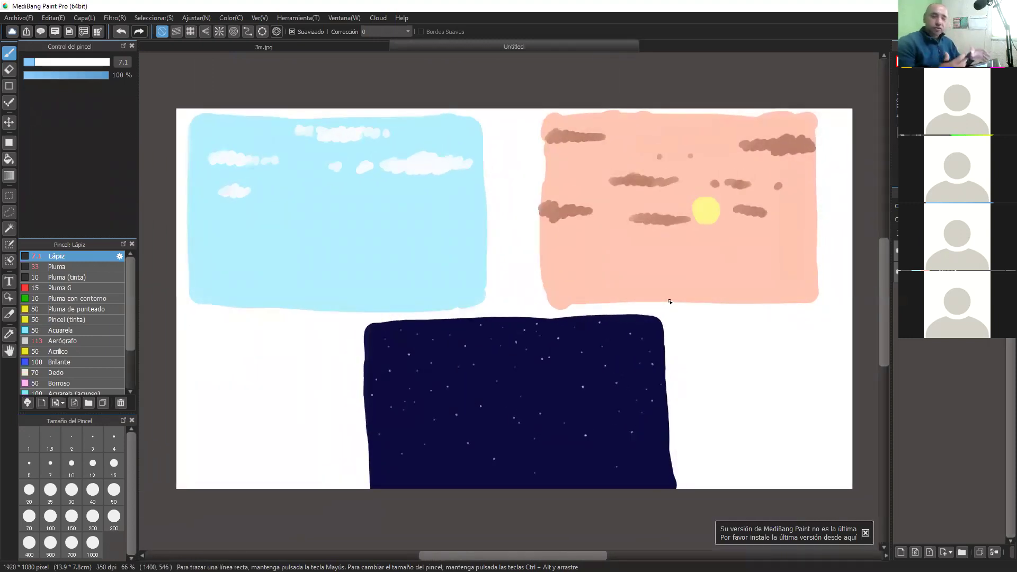
Paint a white crescent moon near the navy block's upper-right corner with the Lápiz brush at size 7.1
{"action": "scroll", "coordinate": [568, 416], "scroll_direction": "up", "scroll_amount": 3}
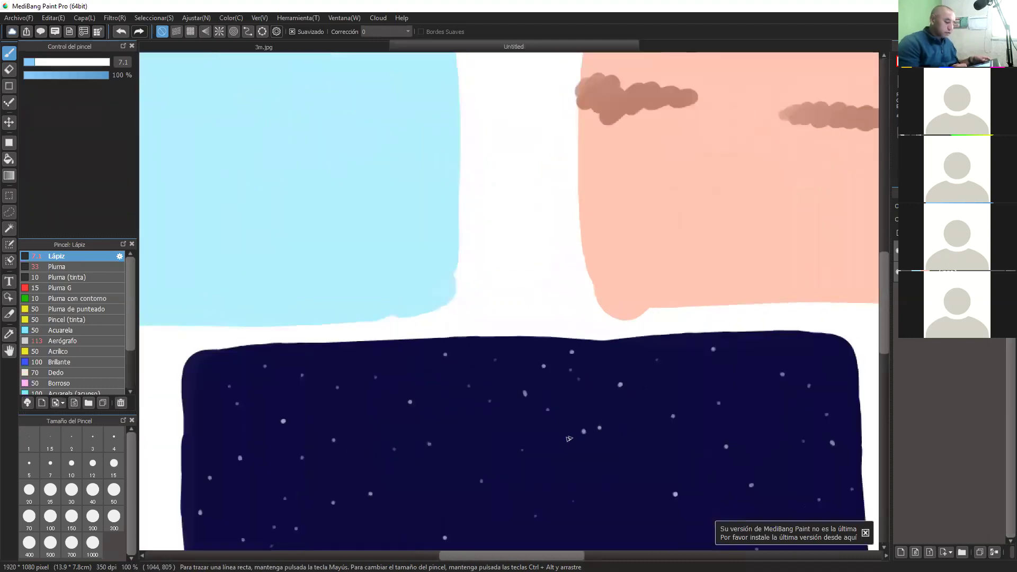
{"action": "scroll", "coordinate": [565, 416], "scroll_direction": "up", "scroll_amount": 4}
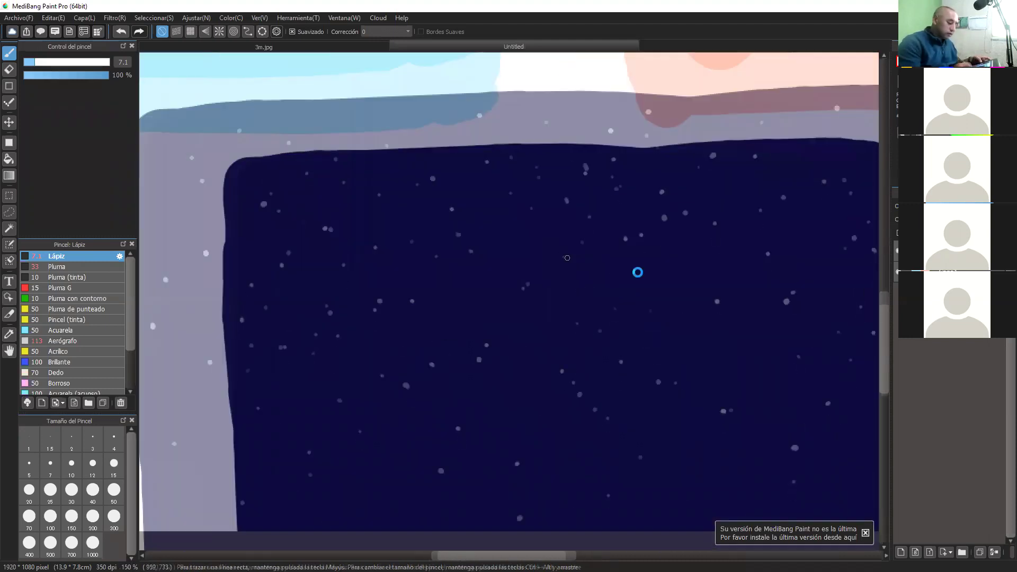
{"action": "left_click_drag", "start_coordinate": [580, 394], "coordinate": [318, 509]}
{"action": "mouse_move", "coordinate": [651, 326]}
{"action": "left_mouse_down"}
{"action": "mouse_move", "coordinate": [438, 342]}
{"action": "mouse_move", "coordinate": [459, 333]}
{"action": "left_mouse_up"}
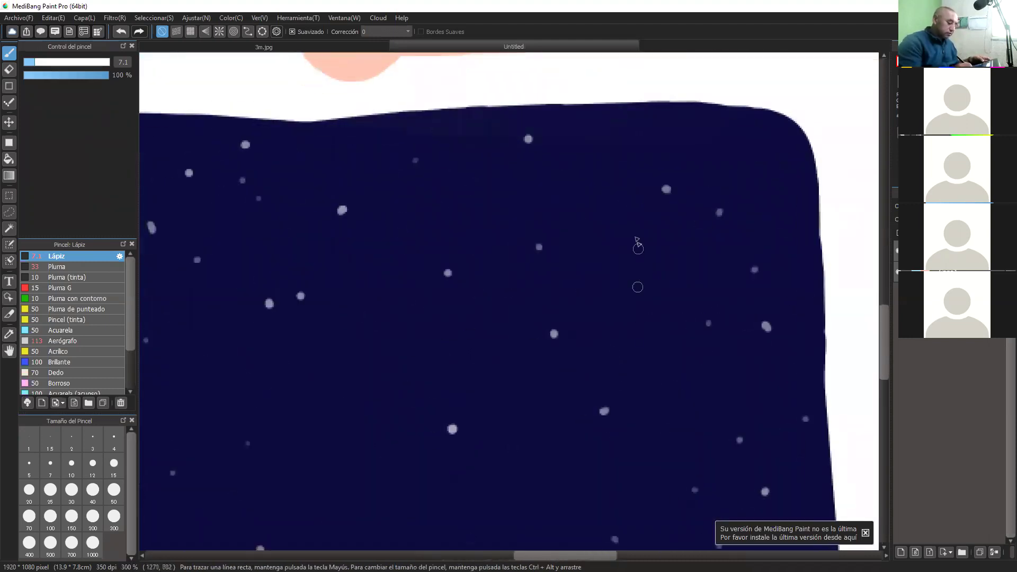
{"action": "mouse_move", "coordinate": [632, 237]}
{"action": "left_mouse_down"}
{"action": "mouse_move", "coordinate": [607, 345]}
{"action": "mouse_move", "coordinate": [632, 337]}
{"action": "mouse_move", "coordinate": [639, 232]}
{"action": "mouse_move", "coordinate": [674, 295]}
{"action": "mouse_move", "coordinate": [665, 298]}
{"action": "mouse_move", "coordinate": [670, 287]}
{"action": "mouse_move", "coordinate": [610, 347]}
{"action": "mouse_move", "coordinate": [674, 285]}
{"action": "mouse_move", "coordinate": [658, 245]}
{"action": "mouse_move", "coordinate": [640, 233]}
{"action": "mouse_move", "coordinate": [644, 297]}
{"action": "mouse_move", "coordinate": [659, 288]}
{"action": "mouse_move", "coordinate": [632, 332]}
{"action": "mouse_move", "coordinate": [666, 284]}
{"action": "mouse_move", "coordinate": [643, 295]}
{"action": "mouse_move", "coordinate": [651, 253]}
{"action": "mouse_move", "coordinate": [633, 231]}
{"action": "mouse_move", "coordinate": [634, 325]}
{"action": "mouse_move", "coordinate": [623, 334]}
{"action": "mouse_move", "coordinate": [670, 288]}
{"action": "mouse_move", "coordinate": [655, 254]}
{"action": "mouse_move", "coordinate": [645, 322]}
{"action": "mouse_move", "coordinate": [621, 343]}
{"action": "mouse_move", "coordinate": [631, 319]}
{"action": "left_mouse_up"}
{"action": "key", "text": "ctrl+minus"}
{"action": "key", "text": "ctrl+minus"}
{"action": "key", "text": "ctrl+minus"}
{"action": "key", "text": "ctrl+minus"}
{"action": "key", "text": "ctrl+minus"}
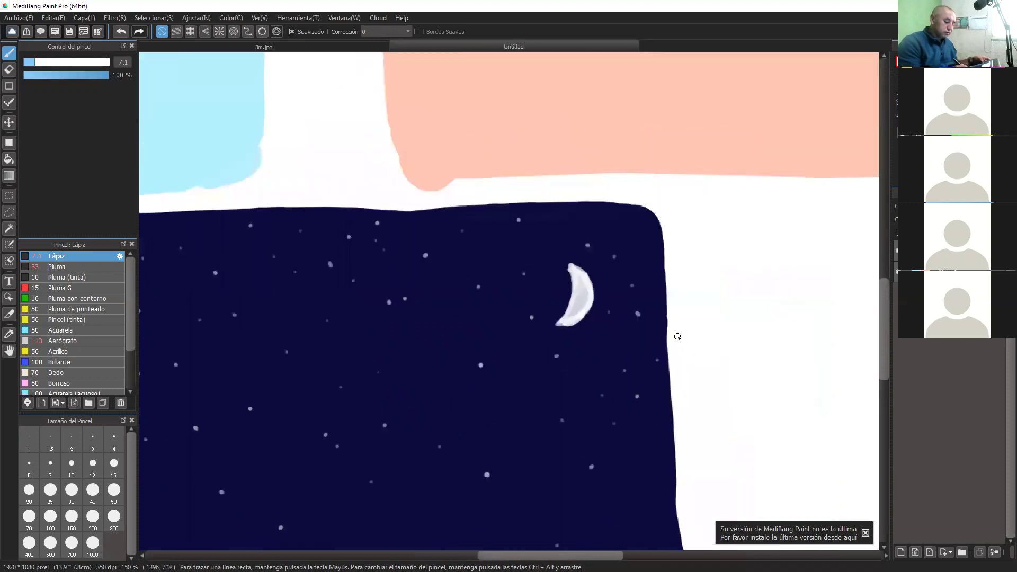
{"action": "mouse_move", "coordinate": [546, 415]}
{"action": "left_mouse_down"}
{"action": "mouse_move", "coordinate": [645, 422]}
{"action": "mouse_move", "coordinate": [631, 436]}
{"action": "mouse_move", "coordinate": [646, 471]}
{"action": "left_mouse_up"}
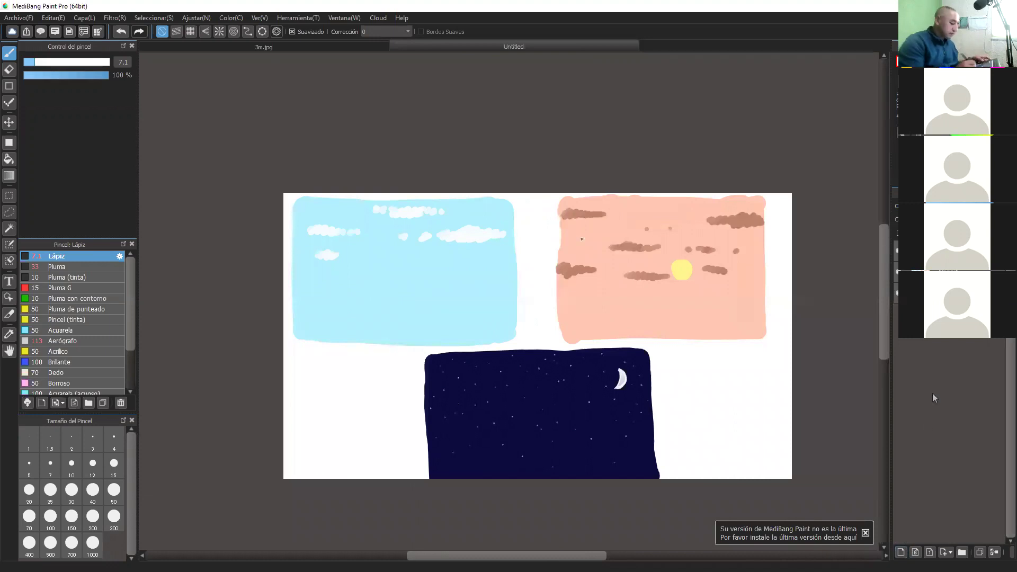
Draw a periwinkle-blue zigzag mountain ridge across the light-blue block, below the clouds, with the Lápiz brush at size 19
{"action": "key", "text": "ctrl+plus"}
{"action": "key", "text": "ctrl+plus"}
{"action": "left_click_drag", "start_coordinate": [488, 382], "coordinate": [715, 317]}
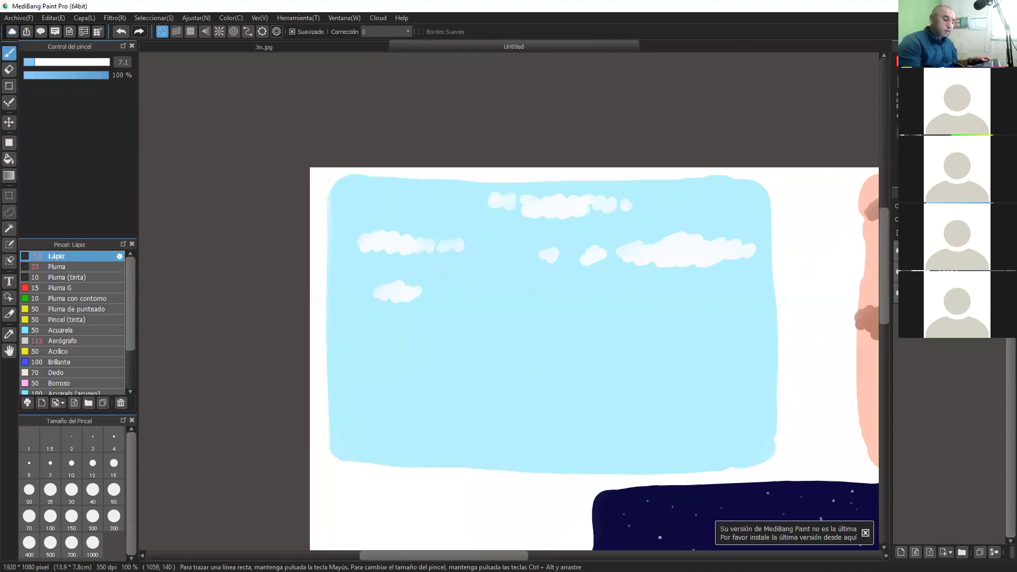
{"action": "left_click", "coordinate": [57, 62]}
{"action": "mouse_move", "coordinate": [401, 294]}
{"action": "left_mouse_down"}
{"action": "mouse_move", "coordinate": [460, 321]}
{"action": "mouse_move", "coordinate": [527, 299]}
{"action": "mouse_move", "coordinate": [562, 315]}
{"action": "mouse_move", "coordinate": [645, 277]}
{"action": "mouse_move", "coordinate": [715, 306]}
{"action": "left_mouse_up"}
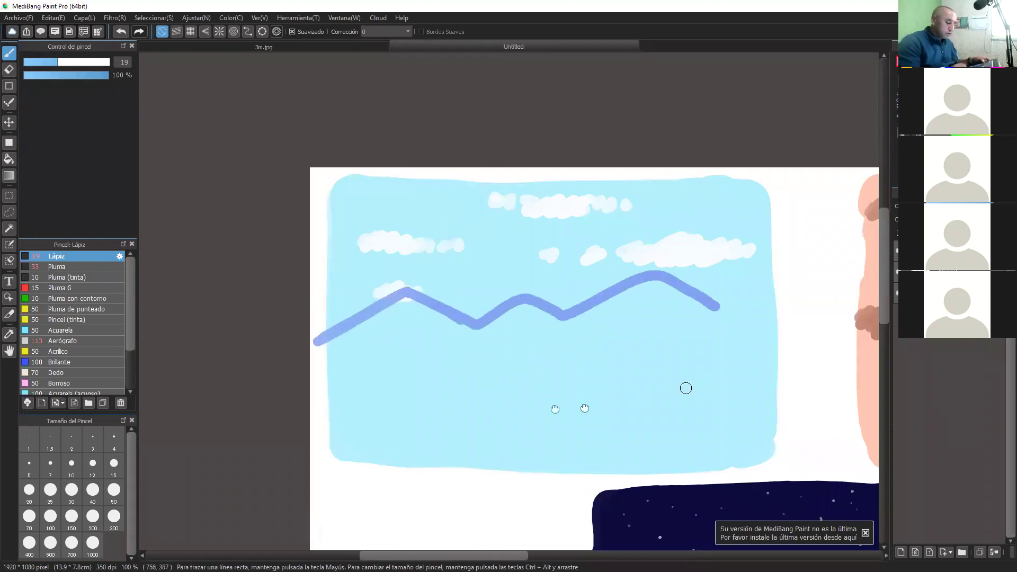
{"action": "left_click_drag", "start_coordinate": [686, 388], "coordinate": [557, 407]}
{"action": "left_click_drag", "start_coordinate": [587, 321], "coordinate": [643, 315]}
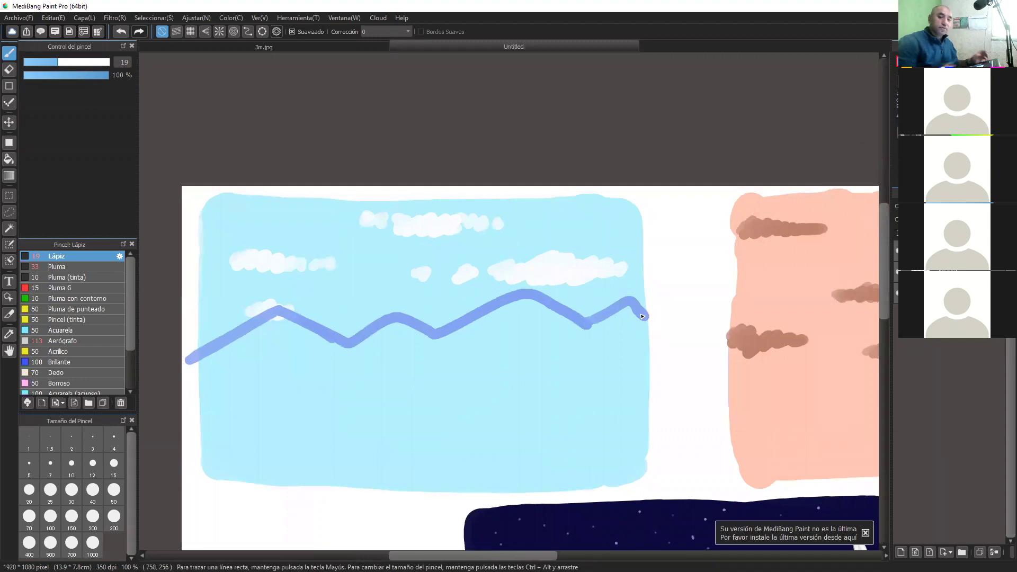
Fill the area beneath the zigzag ridge on the light-blue block with periwinkle blue using the Lápiz brush at size 19
{"action": "key", "text": "e"}
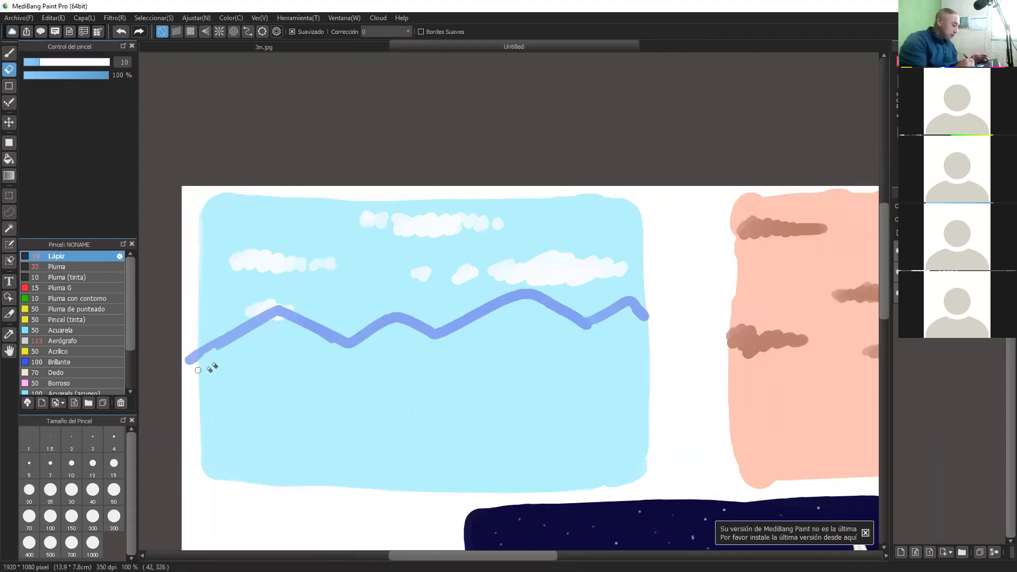
{"action": "key", "text": "b"}
{"action": "mouse_move", "coordinate": [228, 345]}
{"action": "left_mouse_down"}
{"action": "mouse_move", "coordinate": [195, 365]}
{"action": "mouse_move", "coordinate": [217, 366]}
{"action": "mouse_move", "coordinate": [275, 322]}
{"action": "mouse_move", "coordinate": [339, 346]}
{"action": "mouse_move", "coordinate": [322, 341]}
{"action": "mouse_move", "coordinate": [422, 337]}
{"action": "left_mouse_up"}
{"action": "mouse_move", "coordinate": [436, 343]}
{"action": "left_mouse_down"}
{"action": "mouse_move", "coordinate": [526, 302]}
{"action": "mouse_move", "coordinate": [587, 329]}
{"action": "mouse_move", "coordinate": [577, 335]}
{"action": "mouse_move", "coordinate": [636, 320]}
{"action": "mouse_move", "coordinate": [644, 374]}
{"action": "mouse_move", "coordinate": [303, 388]}
{"action": "mouse_move", "coordinate": [195, 380]}
{"action": "mouse_move", "coordinate": [246, 352]}
{"action": "mouse_move", "coordinate": [259, 373]}
{"action": "mouse_move", "coordinate": [311, 345]}
{"action": "mouse_move", "coordinate": [313, 365]}
{"action": "mouse_move", "coordinate": [349, 353]}
{"action": "mouse_move", "coordinate": [250, 370]}
{"action": "mouse_move", "coordinate": [306, 378]}
{"action": "mouse_move", "coordinate": [205, 383]}
{"action": "mouse_move", "coordinate": [274, 384]}
{"action": "mouse_move", "coordinate": [344, 356]}
{"action": "mouse_move", "coordinate": [329, 373]}
{"action": "mouse_move", "coordinate": [387, 340]}
{"action": "mouse_move", "coordinate": [418, 341]}
{"action": "mouse_move", "coordinate": [409, 384]}
{"action": "mouse_move", "coordinate": [440, 366]}
{"action": "mouse_move", "coordinate": [454, 375]}
{"action": "mouse_move", "coordinate": [512, 358]}
{"action": "mouse_move", "coordinate": [492, 381]}
{"action": "mouse_move", "coordinate": [578, 384]}
{"action": "mouse_move", "coordinate": [640, 357]}
{"action": "mouse_move", "coordinate": [633, 381]}
{"action": "mouse_move", "coordinate": [646, 361]}
{"action": "mouse_move", "coordinate": [649, 394]}
{"action": "mouse_move", "coordinate": [203, 410]}
{"action": "mouse_move", "coordinate": [199, 381]}
{"action": "mouse_move", "coordinate": [233, 382]}
{"action": "mouse_move", "coordinate": [253, 400]}
{"action": "mouse_move", "coordinate": [330, 391]}
{"action": "mouse_move", "coordinate": [217, 406]}
{"action": "mouse_move", "coordinate": [253, 373]}
{"action": "left_mouse_up"}
{"action": "key", "text": "ctrl+z"}
{"action": "key", "text": "ctrl+z"}
{"action": "key", "text": "ctrl+z"}
{"action": "key", "text": "e"}
{"action": "left_click", "coordinate": [121, 32]}
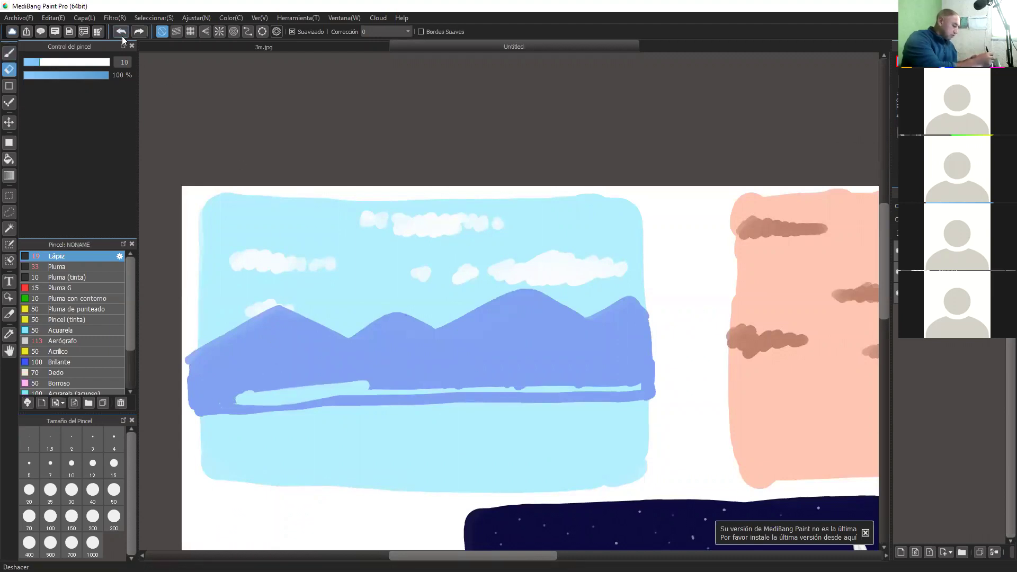
{"action": "left_click", "coordinate": [121, 31]}
{"action": "left_click", "coordinate": [120, 31]}
{"action": "key", "text": "b"}
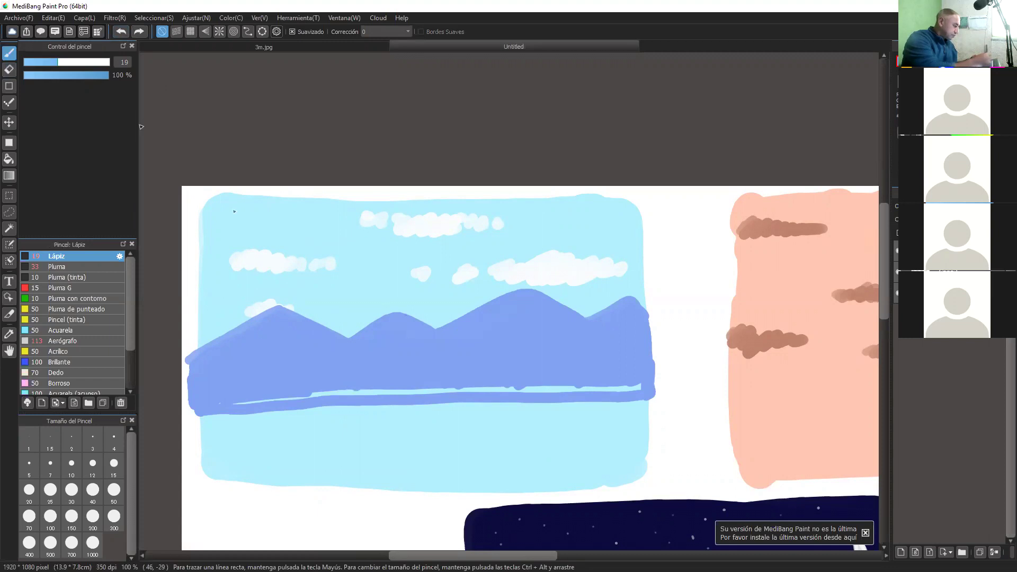
{"action": "key", "text": "e"}
{"action": "key", "text": "b"}
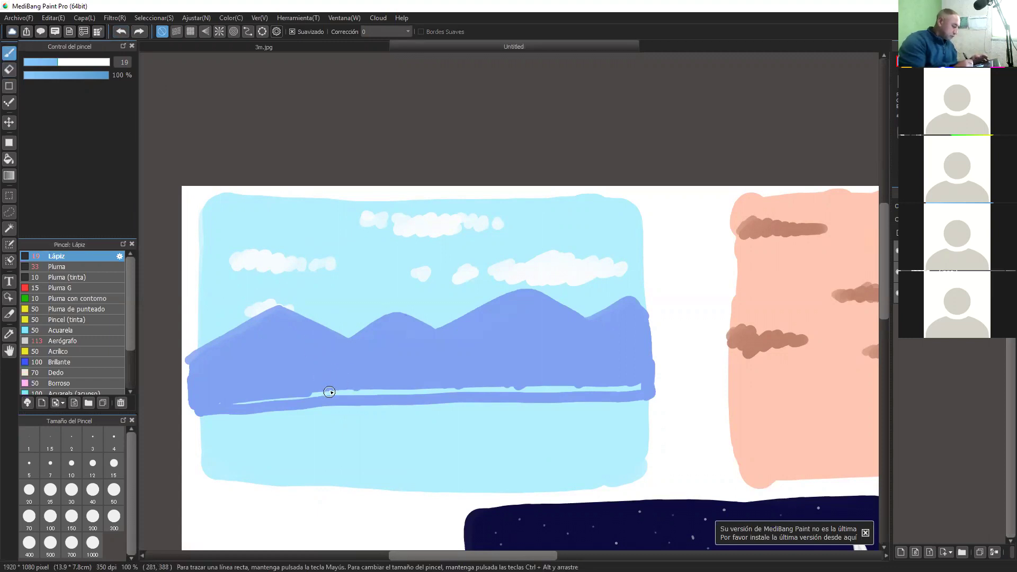
Cover the gap left in the blue mountains and extend them down the light-blue block with the Lápiz brush at size 41
{"action": "mouse_move", "coordinate": [329, 392]}
{"action": "left_mouse_down"}
{"action": "mouse_move", "coordinate": [350, 389]}
{"action": "mouse_move", "coordinate": [226, 399]}
{"action": "mouse_move", "coordinate": [394, 405]}
{"action": "left_mouse_up"}
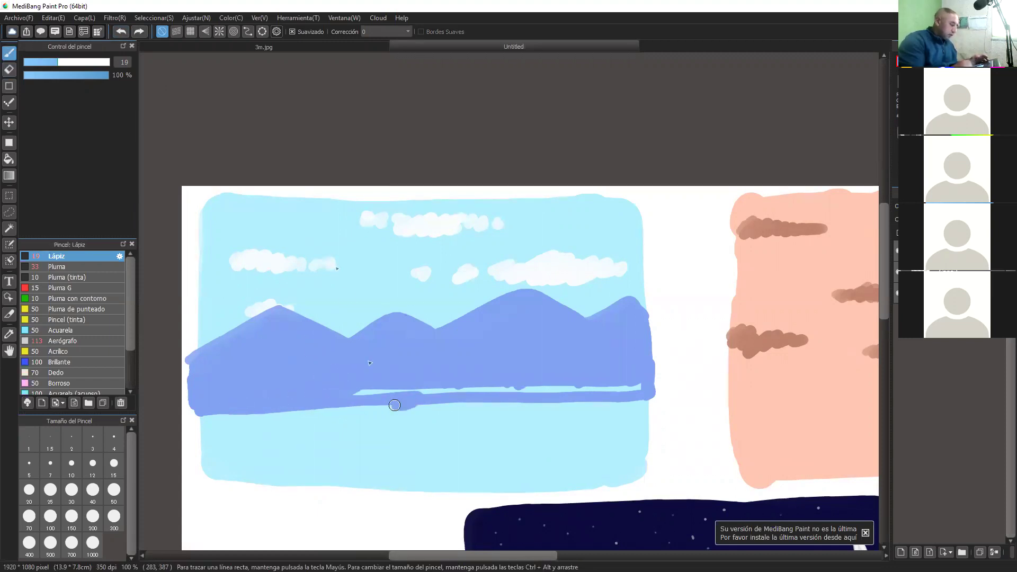
{"action": "left_click", "coordinate": [81, 62]}
{"action": "mouse_move", "coordinate": [562, 386]}
{"action": "left_mouse_down"}
{"action": "mouse_move", "coordinate": [595, 380]}
{"action": "mouse_move", "coordinate": [447, 426]}
{"action": "mouse_move", "coordinate": [430, 386]}
{"action": "mouse_move", "coordinate": [310, 429]}
{"action": "mouse_move", "coordinate": [211, 419]}
{"action": "mouse_move", "coordinate": [543, 411]}
{"action": "mouse_move", "coordinate": [597, 395]}
{"action": "mouse_move", "coordinate": [624, 405]}
{"action": "mouse_move", "coordinate": [640, 445]}
{"action": "mouse_move", "coordinate": [563, 431]}
{"action": "mouse_move", "coordinate": [635, 448]}
{"action": "left_mouse_up"}
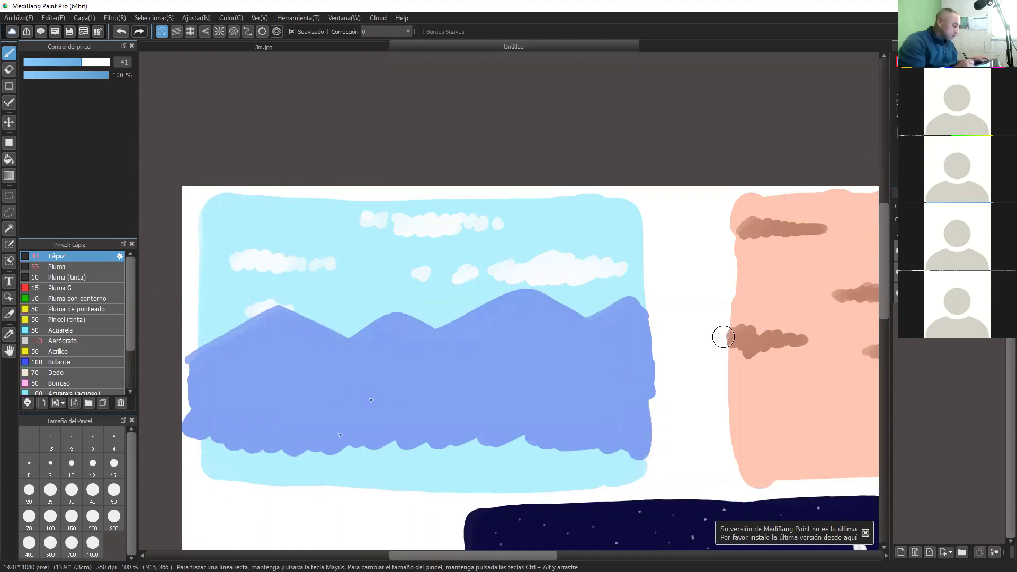
Paint a white snow cap with loose patches on the leftmost blue peak using the Lápiz brush at size 14.5
{"action": "key", "text": "ctrl+plus"}
{"action": "key", "text": "ctrl+plus"}
{"action": "left_click_drag", "start_coordinate": [349, 385], "coordinate": [874, 352]}
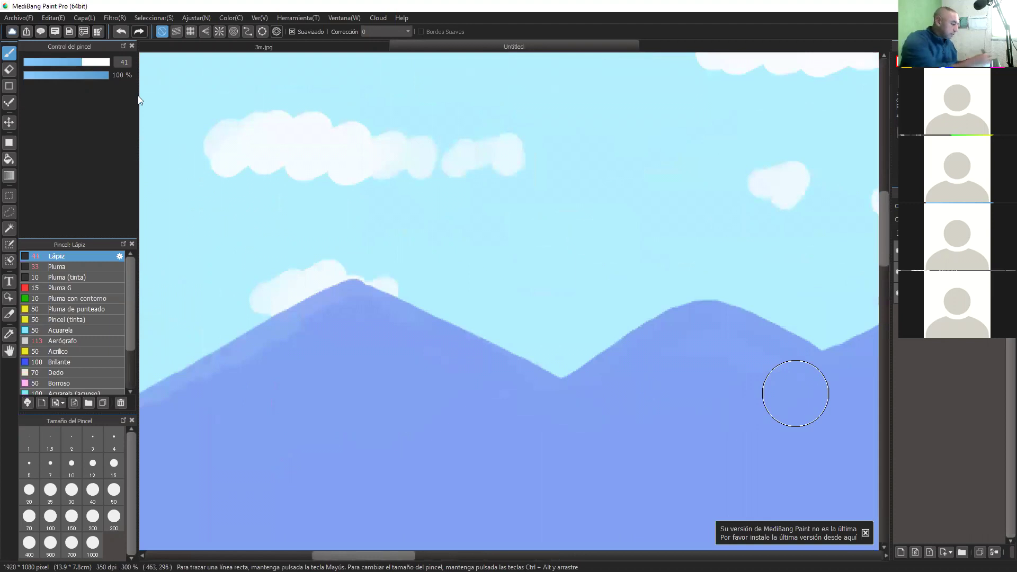
{"action": "left_click", "coordinate": [57, 62]}
{"action": "left_click_drag", "start_coordinate": [339, 297], "coordinate": [291, 331]}
{"action": "left_click", "coordinate": [40, 62]}
{"action": "mouse_move", "coordinate": [355, 299]}
{"action": "left_mouse_down"}
{"action": "mouse_move", "coordinate": [318, 307]}
{"action": "mouse_move", "coordinate": [288, 331]}
{"action": "left_mouse_up"}
{"action": "mouse_move", "coordinate": [365, 293]}
{"action": "left_mouse_down"}
{"action": "mouse_move", "coordinate": [326, 312]}
{"action": "mouse_move", "coordinate": [358, 302]}
{"action": "mouse_move", "coordinate": [389, 341]}
{"action": "mouse_move", "coordinate": [376, 324]}
{"action": "mouse_move", "coordinate": [403, 309]}
{"action": "mouse_move", "coordinate": [435, 327]}
{"action": "mouse_move", "coordinate": [425, 353]}
{"action": "mouse_move", "coordinate": [312, 363]}
{"action": "mouse_move", "coordinate": [300, 329]}
{"action": "mouse_move", "coordinate": [257, 346]}
{"action": "mouse_move", "coordinate": [284, 326]}
{"action": "left_mouse_up"}
{"action": "left_click_drag", "start_coordinate": [441, 333], "coordinate": [484, 350]}
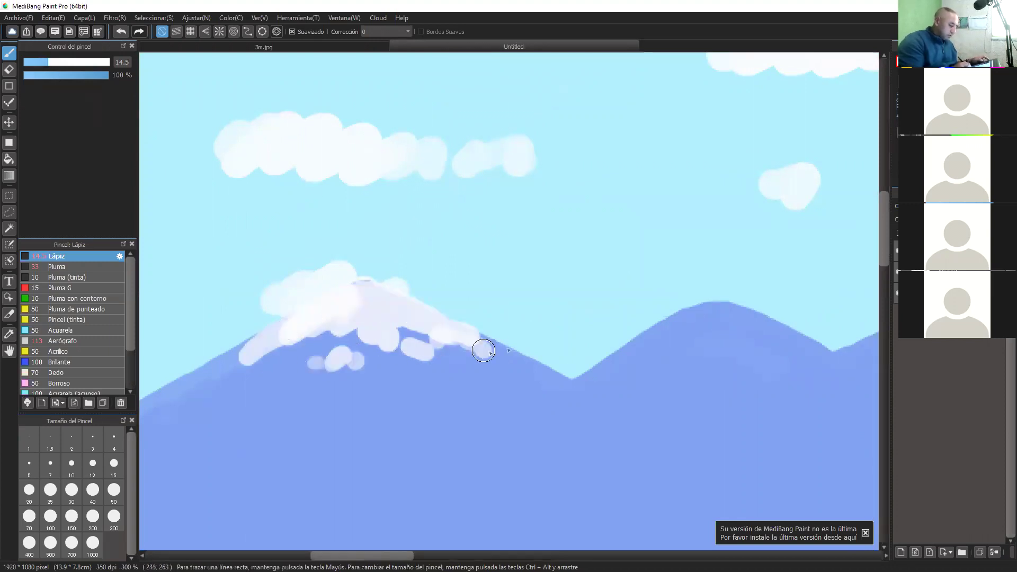
Paint a small white snow cap with a few loose dabs on the second blue peak
{"action": "left_click_drag", "start_coordinate": [619, 451], "coordinate": [280, 457]}
{"action": "mouse_move", "coordinate": [390, 316]}
{"action": "left_mouse_down"}
{"action": "mouse_move", "coordinate": [317, 338]}
{"action": "mouse_move", "coordinate": [371, 320]}
{"action": "mouse_move", "coordinate": [453, 344]}
{"action": "left_mouse_up"}
{"action": "left_click", "coordinate": [395, 359]}
{"action": "left_click", "coordinate": [314, 359]}
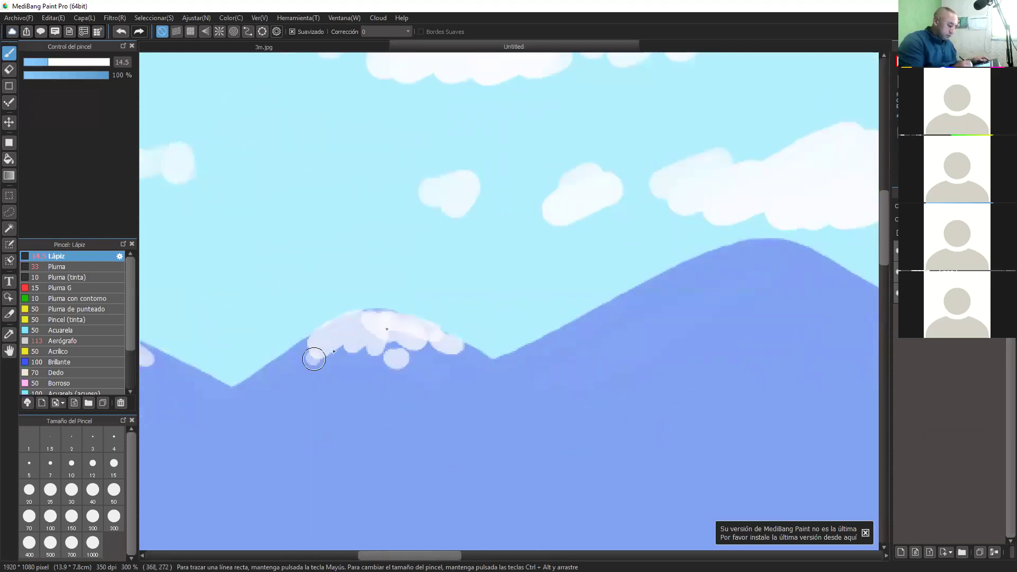
Paint white snow on the tallest blue peak and its right slope, and on the peak at the block's right edge
{"action": "key", "text": "ctrl+minus"}
{"action": "key", "text": "ctrl+minus"}
{"action": "key", "text": "ctrl+minus"}
{"action": "left_click_drag", "start_coordinate": [641, 389], "coordinate": [535, 440]}
{"action": "mouse_move", "coordinate": [466, 345]}
{"action": "left_mouse_down"}
{"action": "mouse_move", "coordinate": [432, 359]}
{"action": "mouse_move", "coordinate": [478, 349]}
{"action": "mouse_move", "coordinate": [500, 365]}
{"action": "mouse_move", "coordinate": [480, 341]}
{"action": "mouse_move", "coordinate": [510, 363]}
{"action": "mouse_move", "coordinate": [483, 374]}
{"action": "left_mouse_up"}
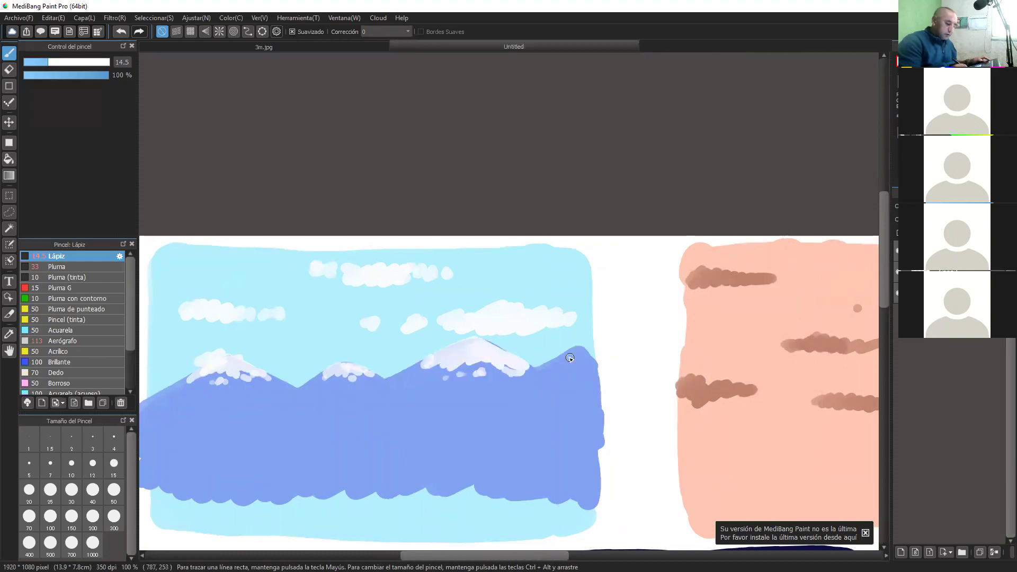
{"action": "mouse_move", "coordinate": [570, 359]}
{"action": "left_mouse_down"}
{"action": "mouse_move", "coordinate": [592, 358]}
{"action": "mouse_move", "coordinate": [570, 366]}
{"action": "left_mouse_up"}
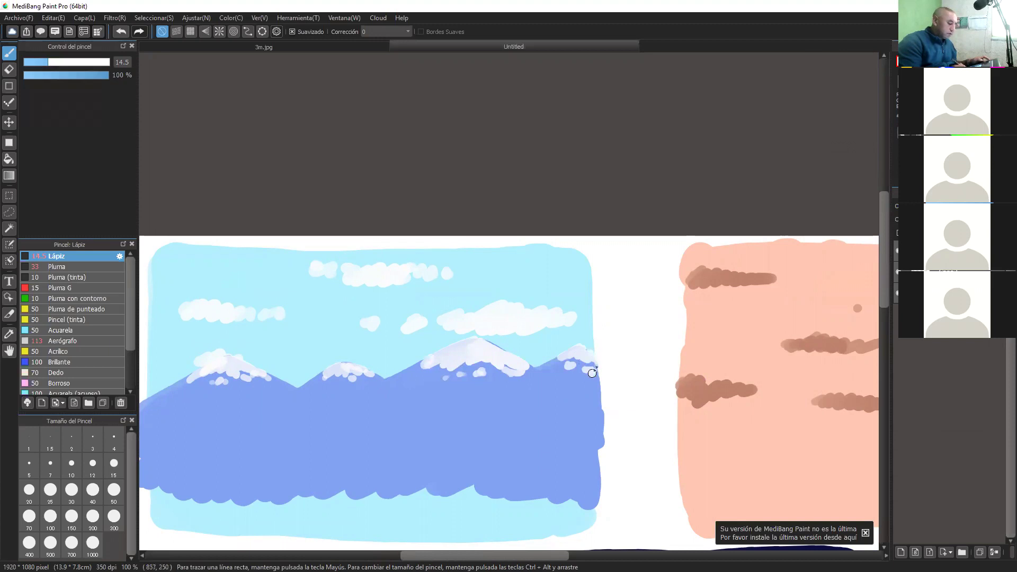
{"action": "key", "text": "ctrl+Up"}
{"action": "key", "text": "ctrl+Up"}
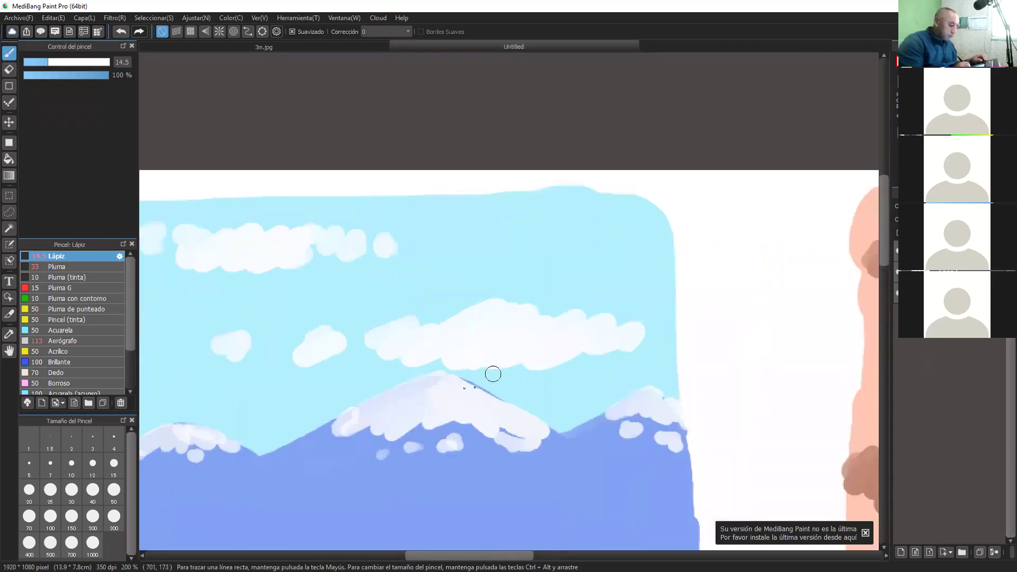
{"action": "left_click_drag", "start_coordinate": [462, 383], "coordinate": [537, 432]}
{"action": "key", "text": "ctrl+Down"}
{"action": "key", "text": "ctrl+Down"}
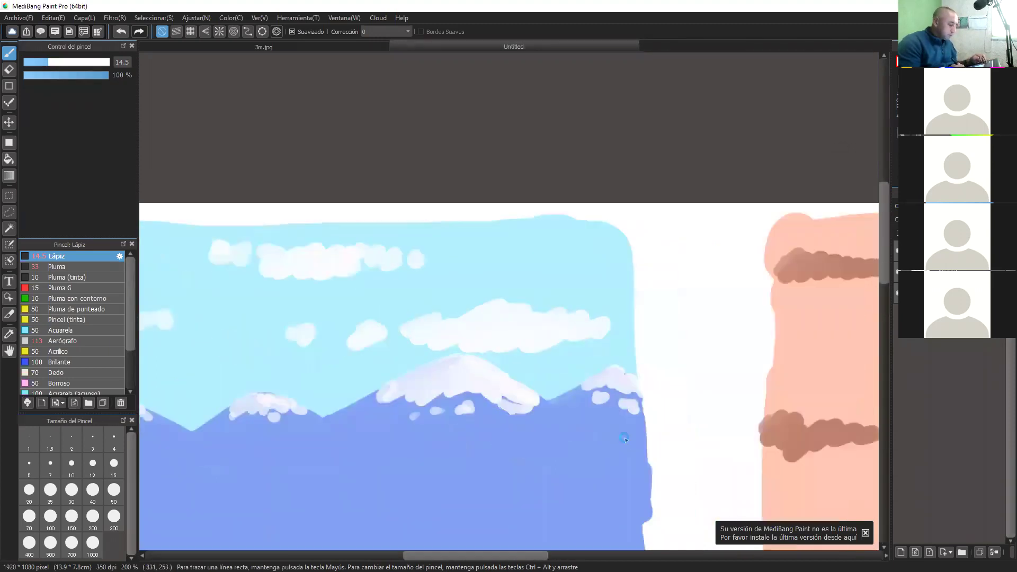
{"action": "left_click_drag", "start_coordinate": [654, 421], "coordinate": [487, 338]}
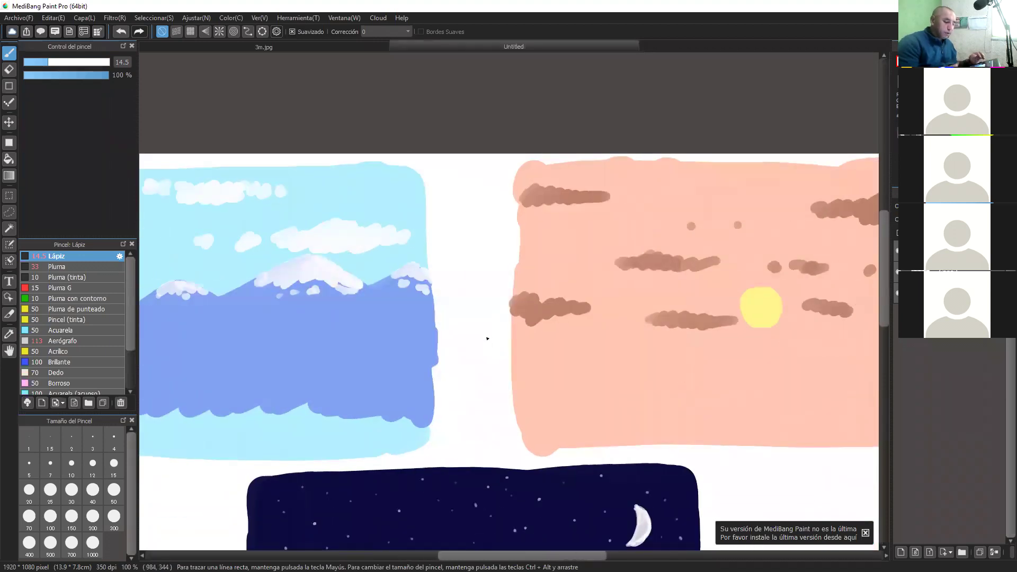
{"action": "mouse_move", "coordinate": [374, 345]}
{"action": "left_mouse_down"}
{"action": "mouse_move", "coordinate": [508, 298]}
{"action": "mouse_move", "coordinate": [706, 339]}
{"action": "left_mouse_up"}
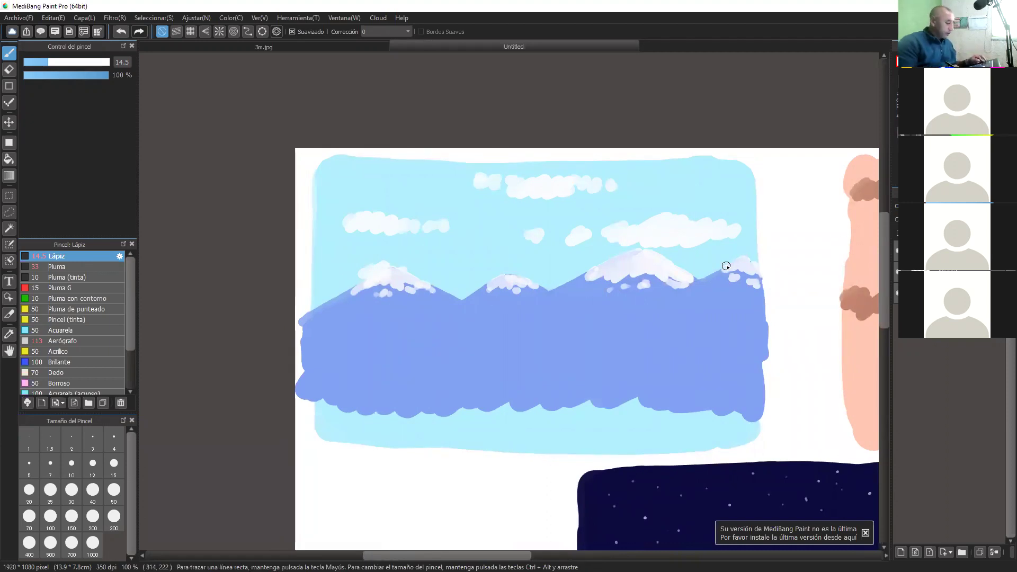
{"action": "left_click_drag", "start_coordinate": [740, 404], "coordinate": [371, 383]}
{"action": "left_click_drag", "start_coordinate": [691, 374], "coordinate": [554, 352]}
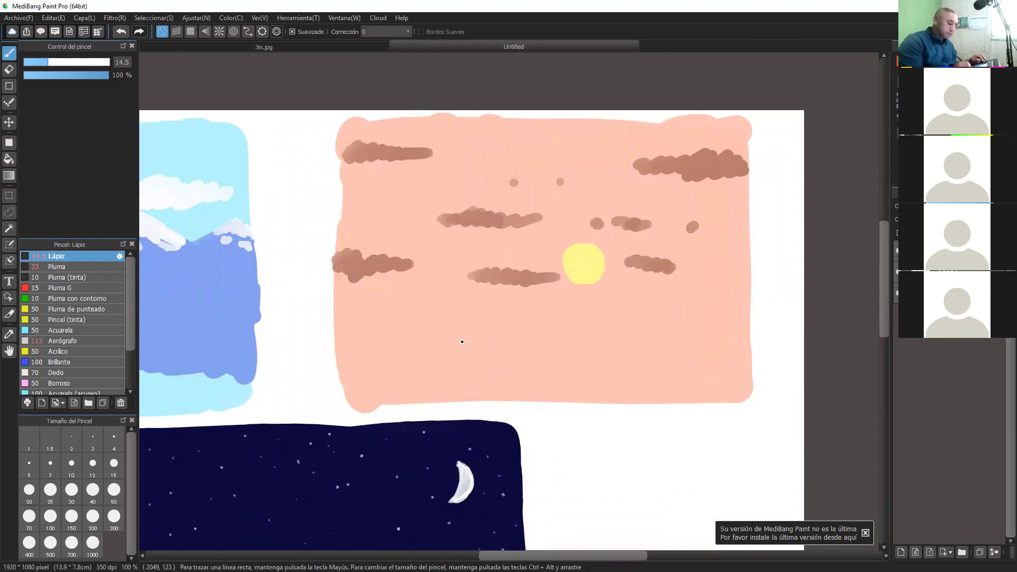
{"action": "left_click_drag", "start_coordinate": [399, 357], "coordinate": [676, 327]}
{"action": "mouse_move", "coordinate": [708, 384]}
{"action": "left_mouse_down"}
{"action": "mouse_move", "coordinate": [602, 369]}
{"action": "mouse_move", "coordinate": [711, 375]}
{"action": "left_mouse_up"}
{"action": "key", "text": "ctrl+z"}
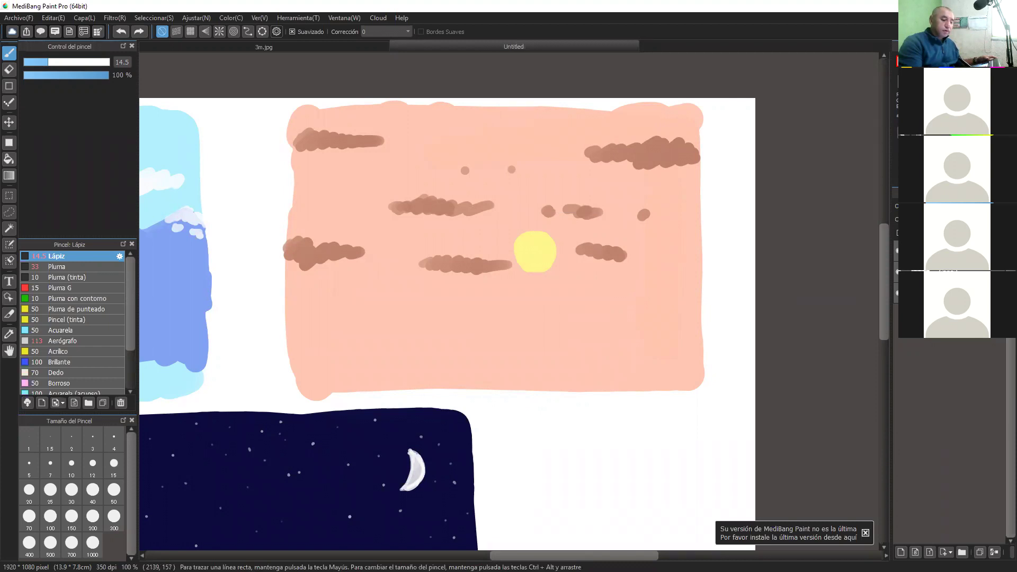
Draw a dark-orange horizon line across the peach block, just below the sun, with the Lápiz brush at size 14.5
{"action": "mouse_move", "coordinate": [574, 309]}
{"action": "left_mouse_down"}
{"action": "mouse_move", "coordinate": [655, 293]}
{"action": "mouse_move", "coordinate": [631, 296]}
{"action": "left_mouse_up"}
{"action": "key", "text": "ctrl+plus"}
{"action": "key", "text": "ctrl+plus"}
{"action": "key", "text": "ctrl+plus"}
{"action": "scroll", "coordinate": [704, 400], "scroll_direction": "down", "scroll_amount": 3}
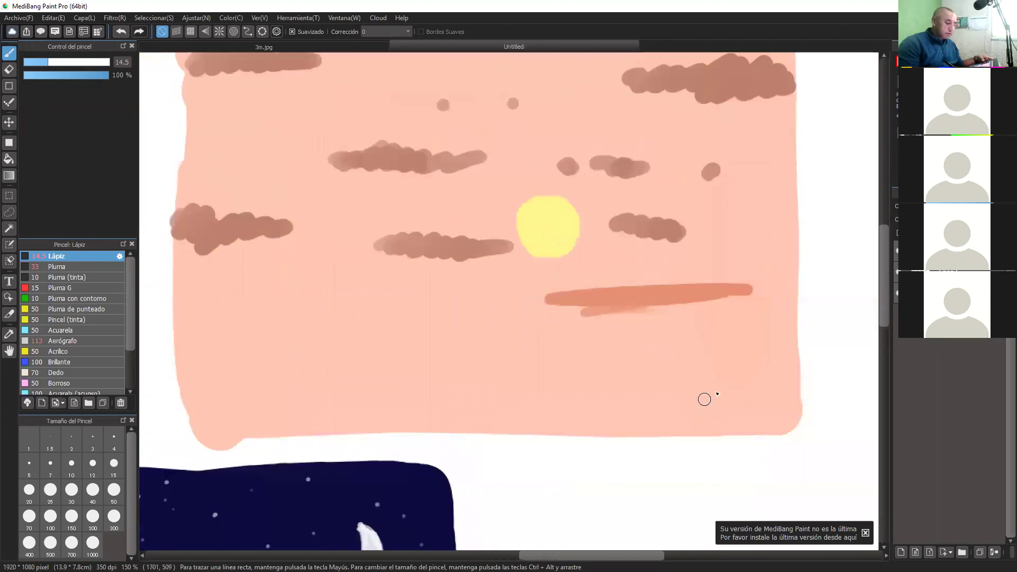
{"action": "scroll", "coordinate": [698, 363], "scroll_direction": "up", "scroll_amount": 2}
{"action": "left_click_drag", "start_coordinate": [726, 288], "coordinate": [175, 297]}
{"action": "key", "text": "space"}
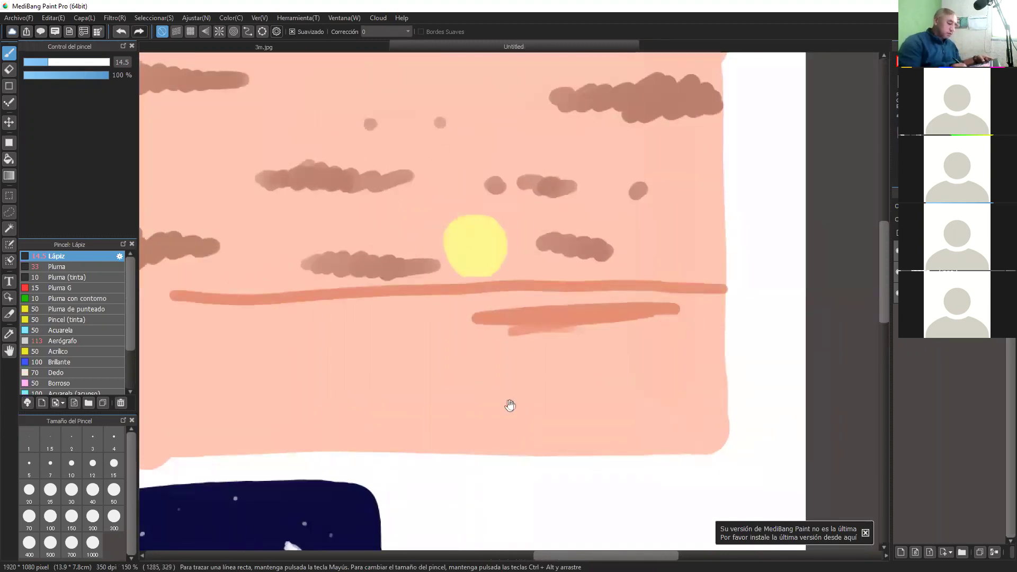
{"action": "left_click_drag", "start_coordinate": [510, 405], "coordinate": [690, 427]}
{"action": "left_click_drag", "start_coordinate": [511, 317], "coordinate": [284, 323]}
{"action": "key", "text": "ctrl+minus"}
{"action": "key", "text": "ctrl+minus"}
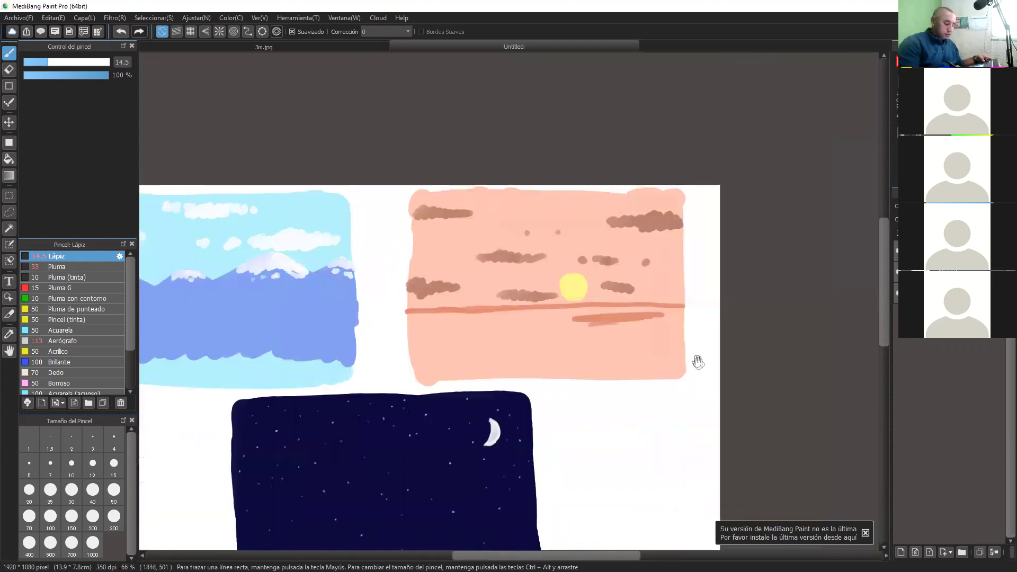
Fill the peach block below the horizon line with dark orange using the Lápiz brush at size 45
{"action": "left_click", "coordinate": [85, 62]}
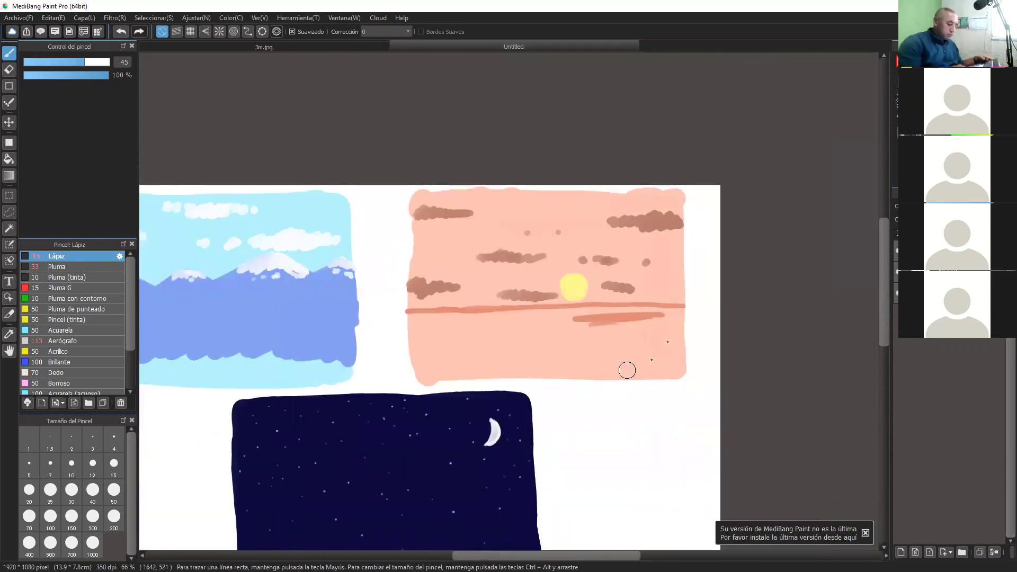
{"action": "mouse_move", "coordinate": [625, 331]}
{"action": "left_mouse_down"}
{"action": "mouse_move", "coordinate": [588, 339]}
{"action": "mouse_move", "coordinate": [594, 317]}
{"action": "mouse_move", "coordinate": [675, 312]}
{"action": "mouse_move", "coordinate": [674, 354]}
{"action": "mouse_move", "coordinate": [617, 312]}
{"action": "mouse_move", "coordinate": [418, 319]}
{"action": "mouse_move", "coordinate": [409, 338]}
{"action": "mouse_move", "coordinate": [448, 325]}
{"action": "mouse_move", "coordinate": [435, 353]}
{"action": "mouse_move", "coordinate": [544, 331]}
{"action": "mouse_move", "coordinate": [588, 365]}
{"action": "mouse_move", "coordinate": [680, 372]}
{"action": "mouse_move", "coordinate": [447, 363]}
{"action": "mouse_move", "coordinate": [468, 356]}
{"action": "left_mouse_up"}
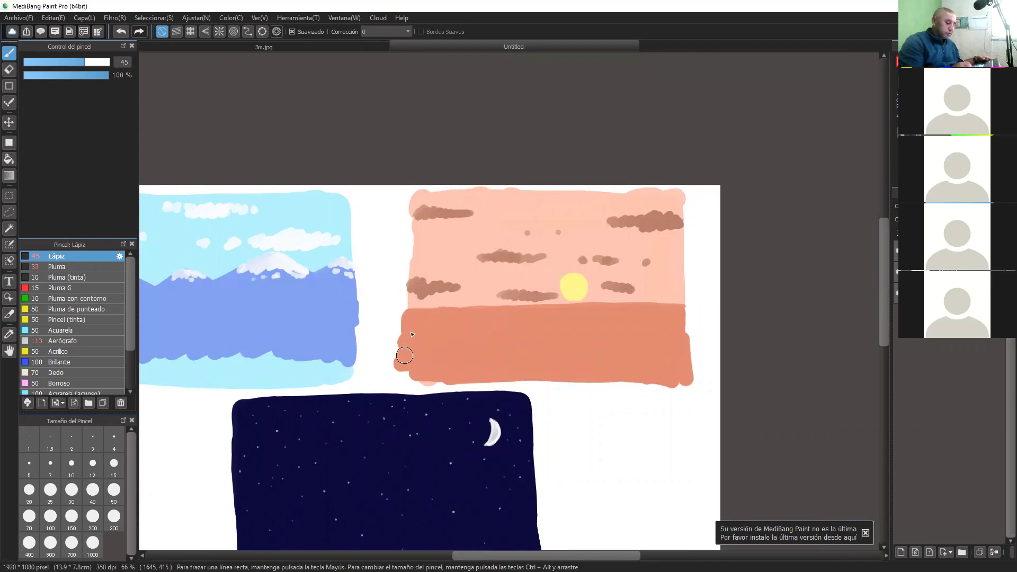
{"action": "left_click_drag", "start_coordinate": [405, 353], "coordinate": [407, 375]}
{"action": "key", "text": "ctrl+plus"}
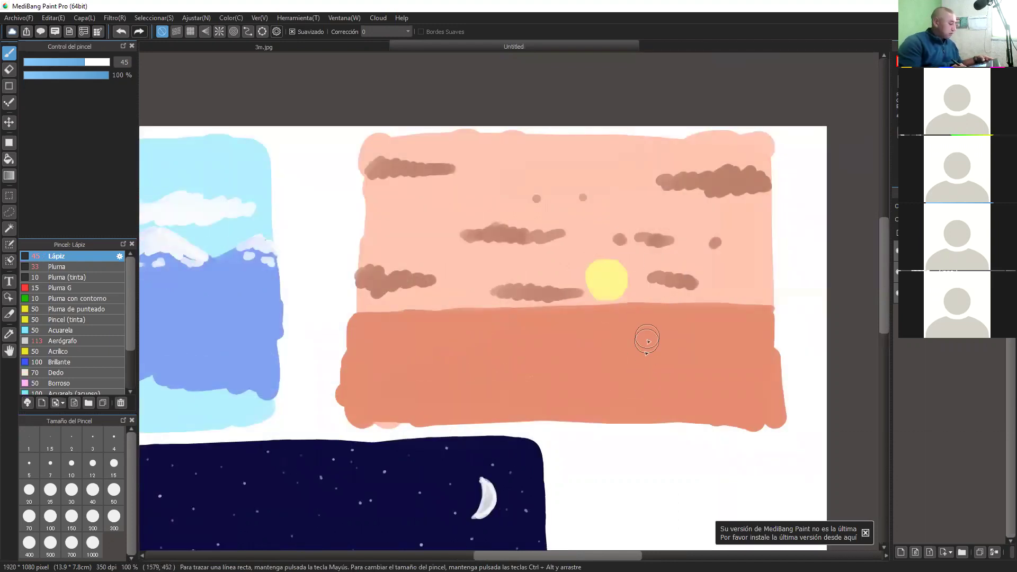
{"action": "mouse_move", "coordinate": [676, 385]}
{"action": "left_mouse_down"}
{"action": "mouse_move", "coordinate": [527, 361]}
{"action": "mouse_move", "coordinate": [686, 365]}
{"action": "mouse_move", "coordinate": [679, 297]}
{"action": "left_mouse_up"}
Paint overlapping tan and brown colour test patches on the white canvas to the left of the navy block
{"action": "key", "text": "ctrl+minus"}
{"action": "key", "text": "ctrl+minus"}
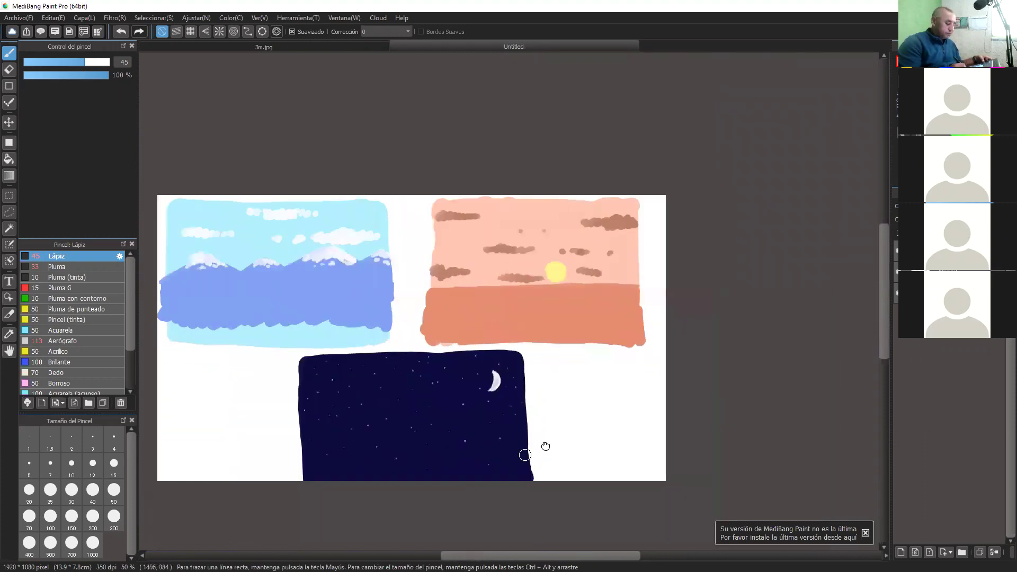
{"action": "left_click_drag", "start_coordinate": [545, 445], "coordinate": [633, 366]}
{"action": "key", "text": "ctrl+plus"}
{"action": "key", "text": "ctrl+plus"}
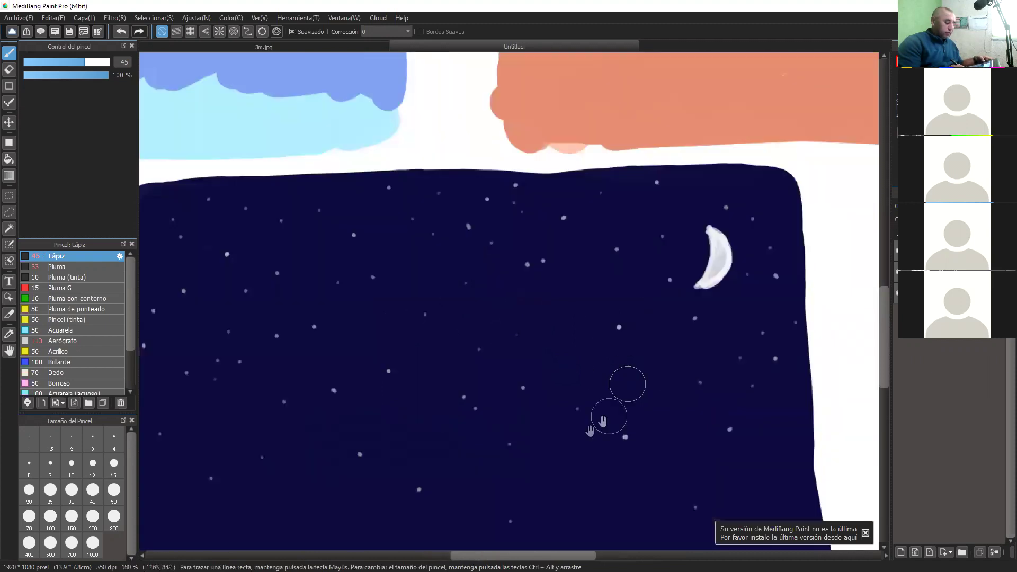
{"action": "key", "text": "ctrl+plus"}
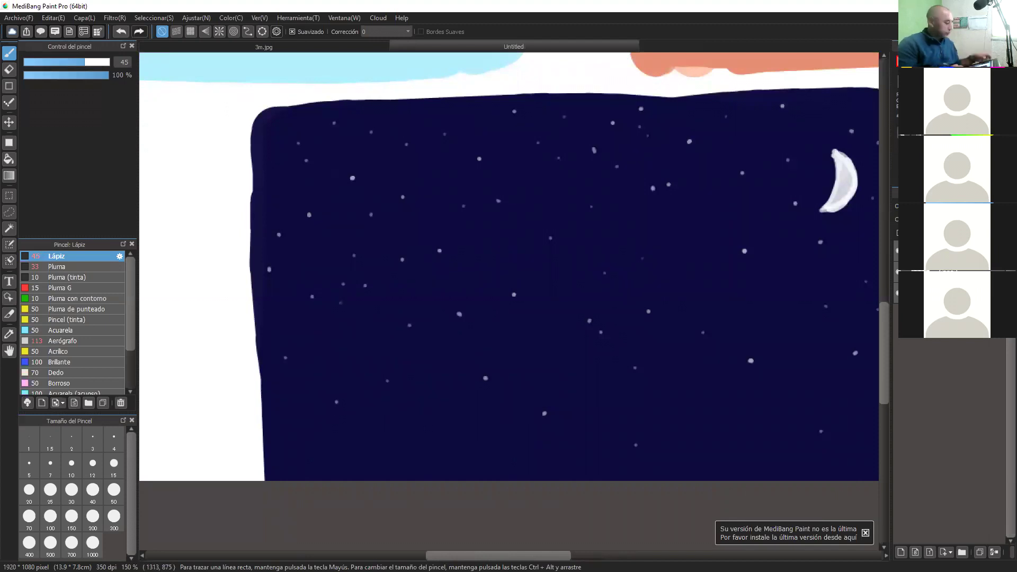
{"action": "left_click_drag", "start_coordinate": [628, 386], "coordinate": [522, 378]}
{"action": "key", "text": "ctrl+minus"}
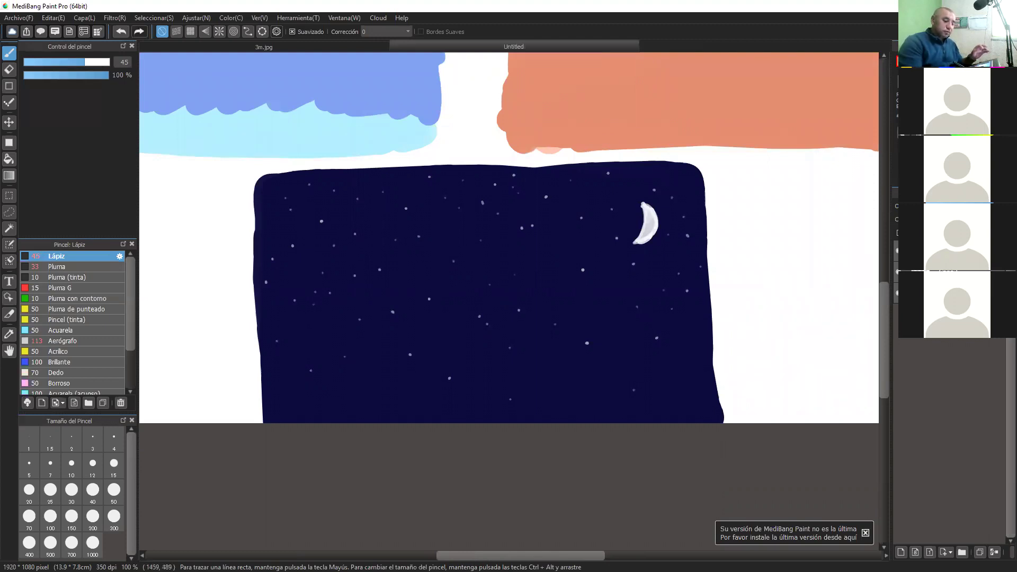
{"action": "mouse_move", "coordinate": [184, 294]}
{"action": "left_mouse_down"}
{"action": "mouse_move", "coordinate": [198, 288]}
{"action": "mouse_move", "coordinate": [184, 339]}
{"action": "left_mouse_up"}
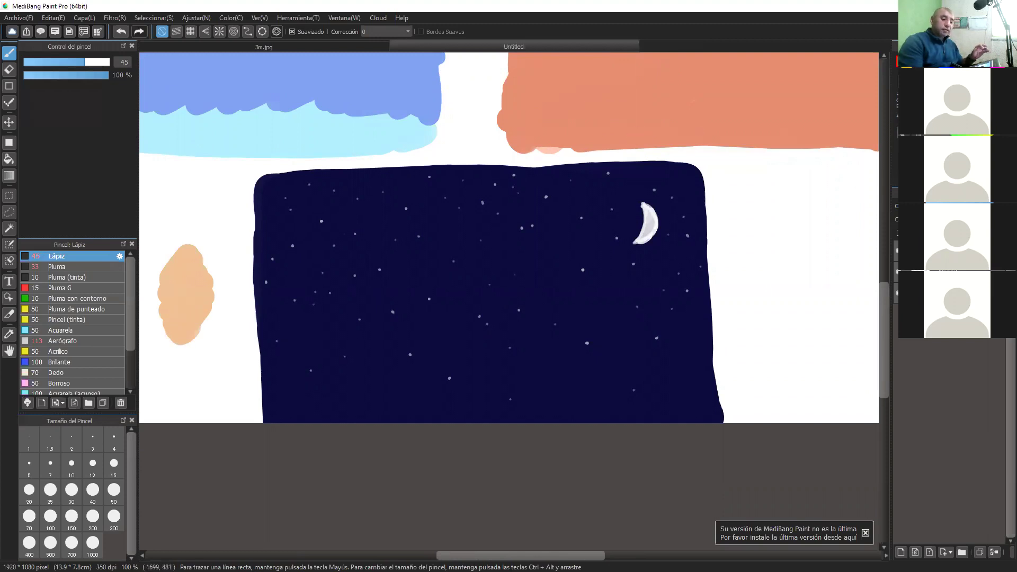
{"action": "mouse_move", "coordinate": [205, 309]}
{"action": "left_mouse_down"}
{"action": "mouse_move", "coordinate": [211, 345]}
{"action": "mouse_move", "coordinate": [196, 371]}
{"action": "left_mouse_up"}
Paint a solid brown mountain range across the lower part of the navy block with the Lápiz brush at size 45
{"action": "mouse_move", "coordinate": [275, 371]}
{"action": "left_mouse_down"}
{"action": "mouse_move", "coordinate": [335, 335]}
{"action": "mouse_move", "coordinate": [373, 347]}
{"action": "mouse_move", "coordinate": [437, 327]}
{"action": "mouse_move", "coordinate": [489, 346]}
{"action": "mouse_move", "coordinate": [570, 335]}
{"action": "mouse_move", "coordinate": [700, 341]}
{"action": "mouse_move", "coordinate": [690, 327]}
{"action": "mouse_move", "coordinate": [575, 351]}
{"action": "mouse_move", "coordinate": [546, 333]}
{"action": "mouse_move", "coordinate": [483, 360]}
{"action": "mouse_move", "coordinate": [458, 361]}
{"action": "mouse_move", "coordinate": [433, 342]}
{"action": "mouse_move", "coordinate": [401, 345]}
{"action": "mouse_move", "coordinate": [412, 336]}
{"action": "mouse_move", "coordinate": [345, 341]}
{"action": "mouse_move", "coordinate": [275, 361]}
{"action": "mouse_move", "coordinate": [273, 390]}
{"action": "mouse_move", "coordinate": [298, 393]}
{"action": "mouse_move", "coordinate": [284, 415]}
{"action": "mouse_move", "coordinate": [315, 386]}
{"action": "mouse_move", "coordinate": [394, 395]}
{"action": "mouse_move", "coordinate": [503, 381]}
{"action": "mouse_move", "coordinate": [527, 396]}
{"action": "mouse_move", "coordinate": [680, 340]}
{"action": "mouse_move", "coordinate": [645, 387]}
{"action": "mouse_move", "coordinate": [655, 416]}
{"action": "mouse_move", "coordinate": [706, 412]}
{"action": "mouse_move", "coordinate": [661, 402]}
{"action": "mouse_move", "coordinate": [632, 419]}
{"action": "mouse_move", "coordinate": [671, 408]}
{"action": "mouse_move", "coordinate": [687, 420]}
{"action": "mouse_move", "coordinate": [695, 367]}
{"action": "mouse_move", "coordinate": [710, 375]}
{"action": "mouse_move", "coordinate": [703, 340]}
{"action": "mouse_move", "coordinate": [644, 350]}
{"action": "left_mouse_up"}
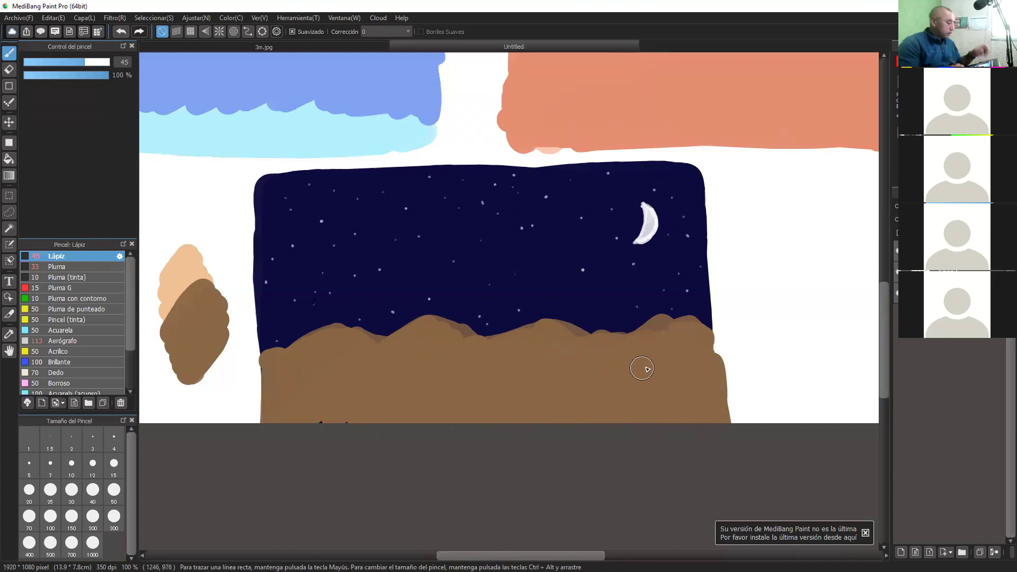
{"action": "key", "text": "ctrl+Down"}
{"action": "key", "text": "space"}
{"action": "left_click_drag", "start_coordinate": [432, 394], "coordinate": [540, 474]}
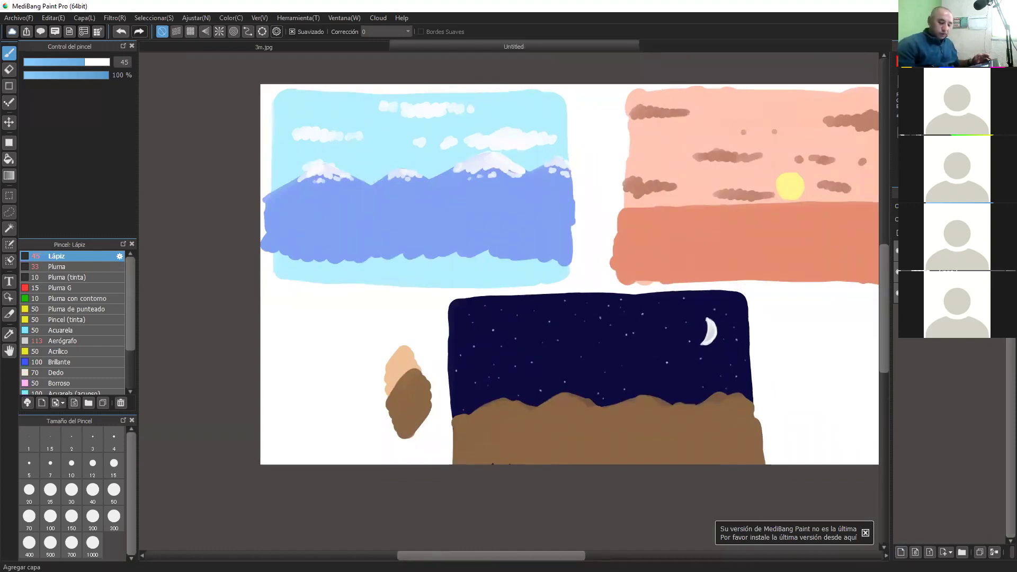
On a new layer, paint hill-shaped trial strokes in several green and teal shades over the day scene's blue mountains with the Lápiz brush
{"action": "left_click", "coordinate": [901, 553]}
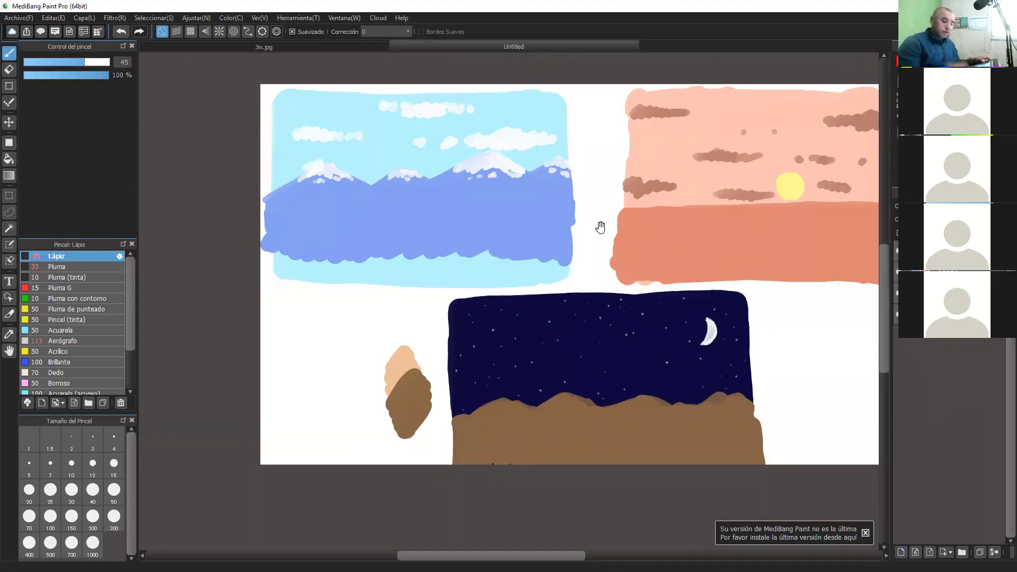
{"action": "key", "text": "ctrl+plus"}
{"action": "left_click_drag", "start_coordinate": [550, 313], "coordinate": [677, 381]}
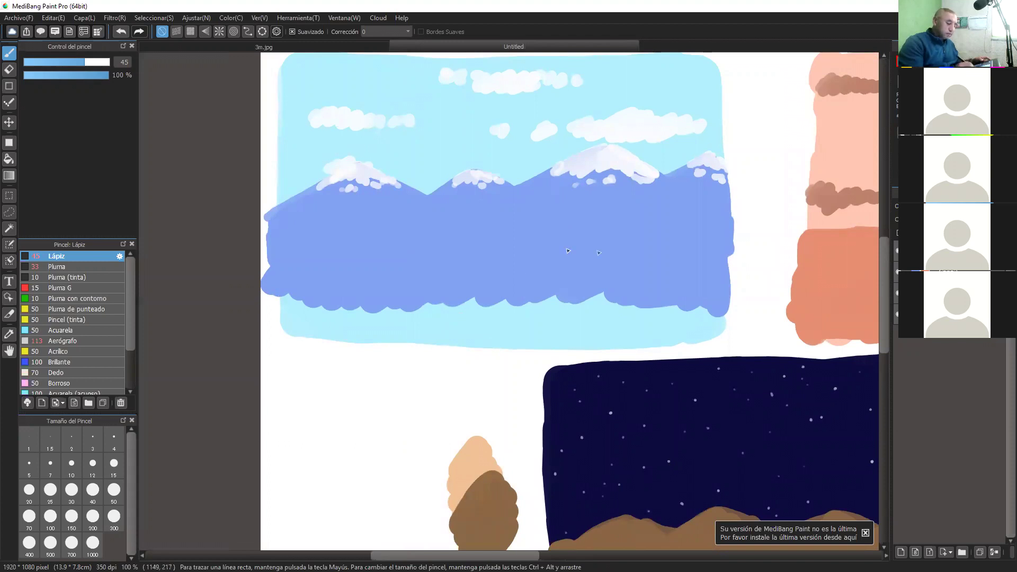
{"action": "left_click_drag", "start_coordinate": [519, 267], "coordinate": [627, 266]}
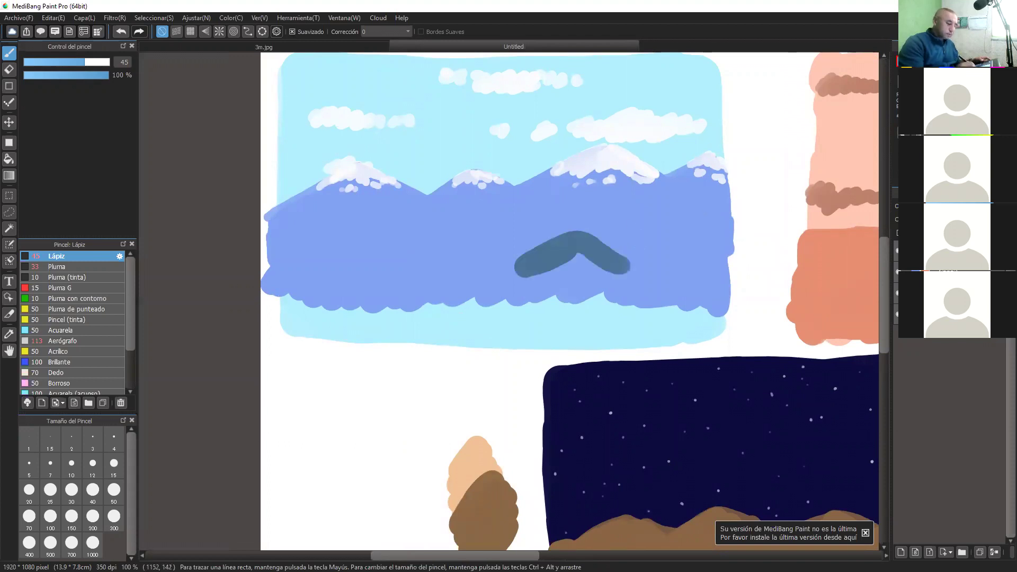
{"action": "mouse_move", "coordinate": [611, 264]}
{"action": "left_mouse_down"}
{"action": "mouse_move", "coordinate": [577, 278]}
{"action": "mouse_move", "coordinate": [503, 272]}
{"action": "mouse_move", "coordinate": [643, 259]}
{"action": "left_mouse_up"}
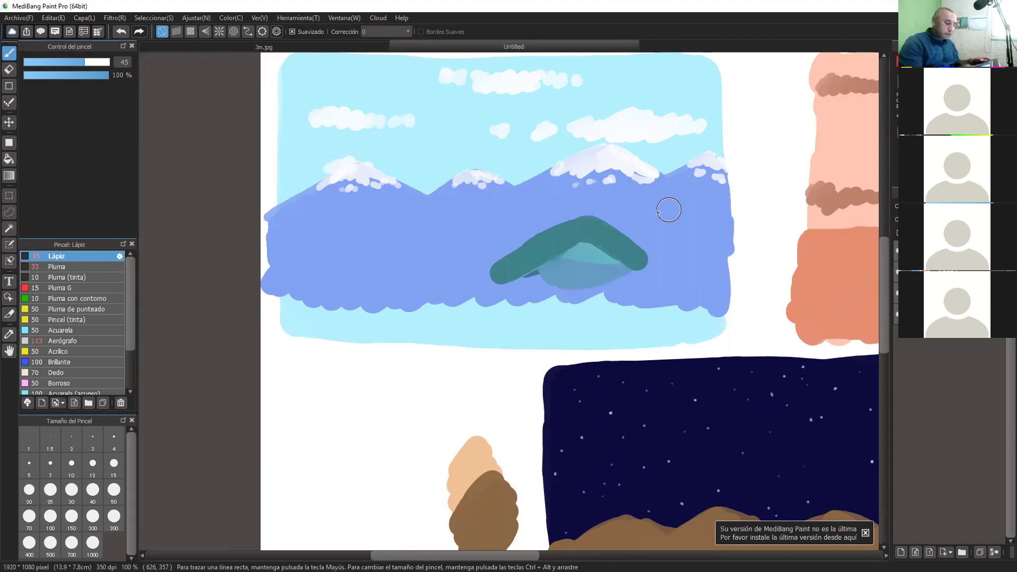
{"action": "mouse_move", "coordinate": [585, 241]}
{"action": "left_mouse_down"}
{"action": "mouse_move", "coordinate": [611, 248]}
{"action": "mouse_move", "coordinate": [513, 278]}
{"action": "mouse_move", "coordinate": [565, 247]}
{"action": "mouse_move", "coordinate": [645, 258]}
{"action": "left_mouse_up"}
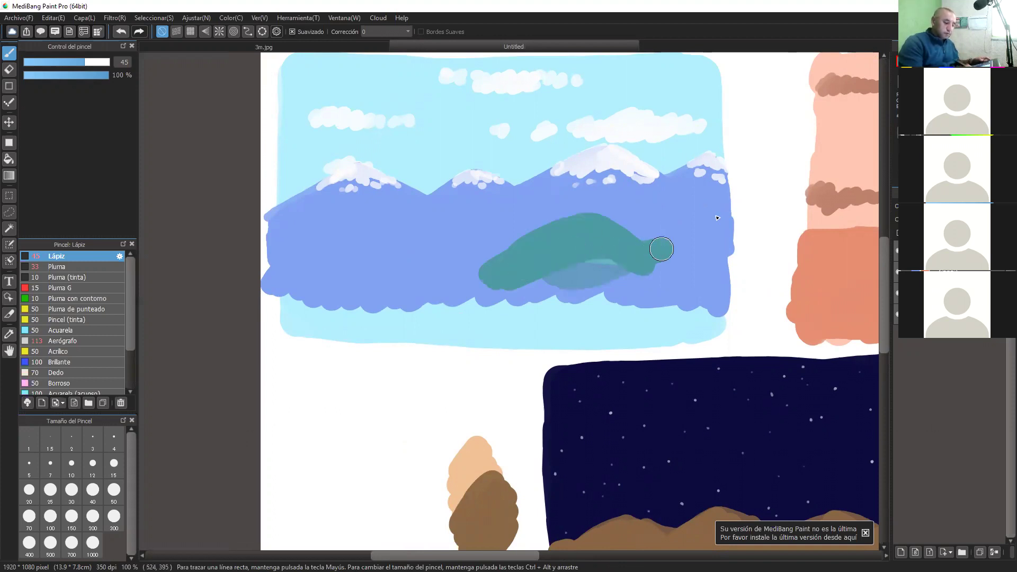
{"action": "left_click", "coordinate": [661, 249]}
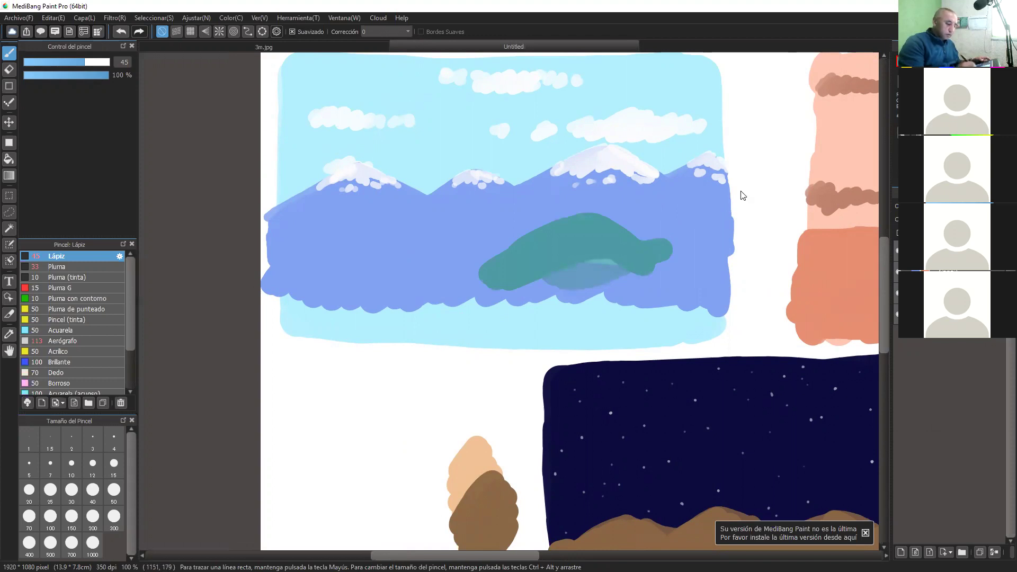
Paint a solid teal range of foreground hills across the lower part of the day scene with the Lápiz brush at size 45
{"action": "mouse_move", "coordinate": [636, 249]}
{"action": "left_mouse_down"}
{"action": "mouse_move", "coordinate": [473, 278]}
{"action": "mouse_move", "coordinate": [512, 275]}
{"action": "left_mouse_up"}
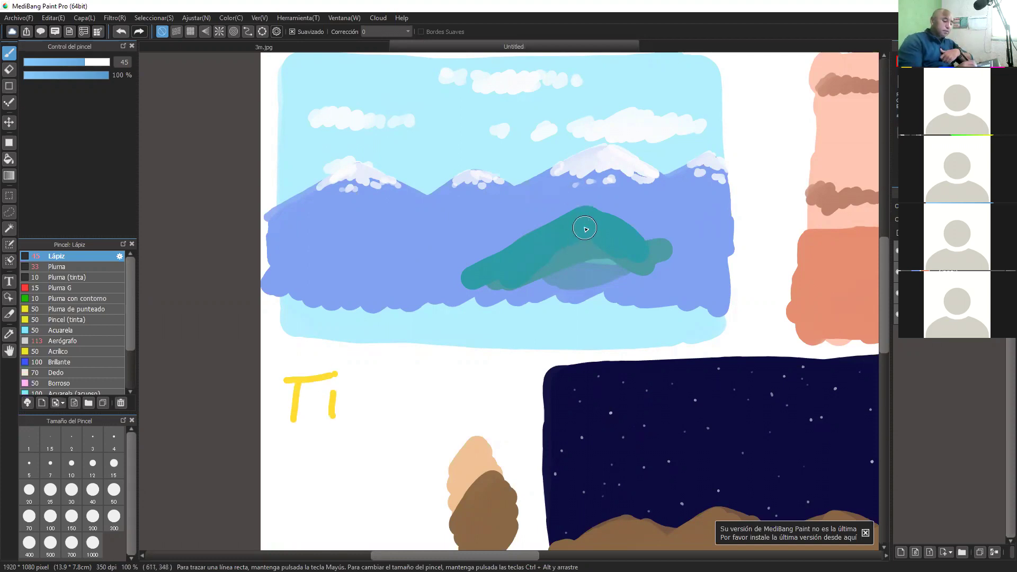
{"action": "mouse_move", "coordinate": [636, 241]}
{"action": "left_mouse_down"}
{"action": "mouse_move", "coordinate": [699, 226]}
{"action": "mouse_move", "coordinate": [725, 238]}
{"action": "mouse_move", "coordinate": [516, 271]}
{"action": "mouse_move", "coordinate": [563, 242]}
{"action": "mouse_move", "coordinate": [487, 267]}
{"action": "mouse_move", "coordinate": [440, 234]}
{"action": "mouse_move", "coordinate": [387, 252]}
{"action": "mouse_move", "coordinate": [320, 244]}
{"action": "mouse_move", "coordinate": [351, 246]}
{"action": "mouse_move", "coordinate": [283, 255]}
{"action": "mouse_move", "coordinate": [268, 268]}
{"action": "mouse_move", "coordinate": [267, 304]}
{"action": "mouse_move", "coordinate": [314, 273]}
{"action": "mouse_move", "coordinate": [300, 281]}
{"action": "mouse_move", "coordinate": [296, 261]}
{"action": "mouse_move", "coordinate": [345, 265]}
{"action": "mouse_move", "coordinate": [350, 293]}
{"action": "mouse_move", "coordinate": [429, 273]}
{"action": "mouse_move", "coordinate": [431, 257]}
{"action": "mouse_move", "coordinate": [406, 326]}
{"action": "mouse_move", "coordinate": [554, 304]}
{"action": "mouse_move", "coordinate": [619, 249]}
{"action": "mouse_move", "coordinate": [631, 265]}
{"action": "mouse_move", "coordinate": [677, 245]}
{"action": "mouse_move", "coordinate": [667, 264]}
{"action": "mouse_move", "coordinate": [699, 272]}
{"action": "mouse_move", "coordinate": [715, 293]}
{"action": "mouse_move", "coordinate": [725, 274]}
{"action": "mouse_move", "coordinate": [719, 311]}
{"action": "mouse_move", "coordinate": [634, 339]}
{"action": "mouse_move", "coordinate": [653, 313]}
{"action": "mouse_move", "coordinate": [721, 316]}
{"action": "mouse_move", "coordinate": [624, 320]}
{"action": "mouse_move", "coordinate": [610, 305]}
{"action": "mouse_move", "coordinate": [633, 271]}
{"action": "mouse_move", "coordinate": [629, 310]}
{"action": "mouse_move", "coordinate": [600, 303]}
{"action": "mouse_move", "coordinate": [577, 313]}
{"action": "mouse_move", "coordinate": [553, 291]}
{"action": "mouse_move", "coordinate": [529, 307]}
{"action": "mouse_move", "coordinate": [387, 316]}
{"action": "mouse_move", "coordinate": [489, 330]}
{"action": "mouse_move", "coordinate": [290, 348]}
{"action": "mouse_move", "coordinate": [275, 285]}
{"action": "mouse_move", "coordinate": [286, 333]}
{"action": "mouse_move", "coordinate": [640, 324]}
{"action": "mouse_move", "coordinate": [450, 333]}
{"action": "mouse_move", "coordinate": [672, 339]}
{"action": "mouse_move", "coordinate": [465, 337]}
{"action": "mouse_move", "coordinate": [721, 326]}
{"action": "mouse_move", "coordinate": [715, 307]}
{"action": "mouse_move", "coordinate": [285, 343]}
{"action": "mouse_move", "coordinate": [552, 343]}
{"action": "mouse_move", "coordinate": [722, 322]}
{"action": "mouse_move", "coordinate": [285, 343]}
{"action": "mouse_move", "coordinate": [583, 351]}
{"action": "mouse_move", "coordinate": [737, 288]}
{"action": "mouse_move", "coordinate": [737, 324]}
{"action": "mouse_move", "coordinate": [588, 346]}
{"action": "left_mouse_up"}
{"action": "mouse_move", "coordinate": [693, 344]}
{"action": "left_mouse_down"}
{"action": "mouse_move", "coordinate": [495, 376]}
{"action": "mouse_move", "coordinate": [649, 353]}
{"action": "mouse_move", "coordinate": [739, 316]}
{"action": "left_mouse_up"}
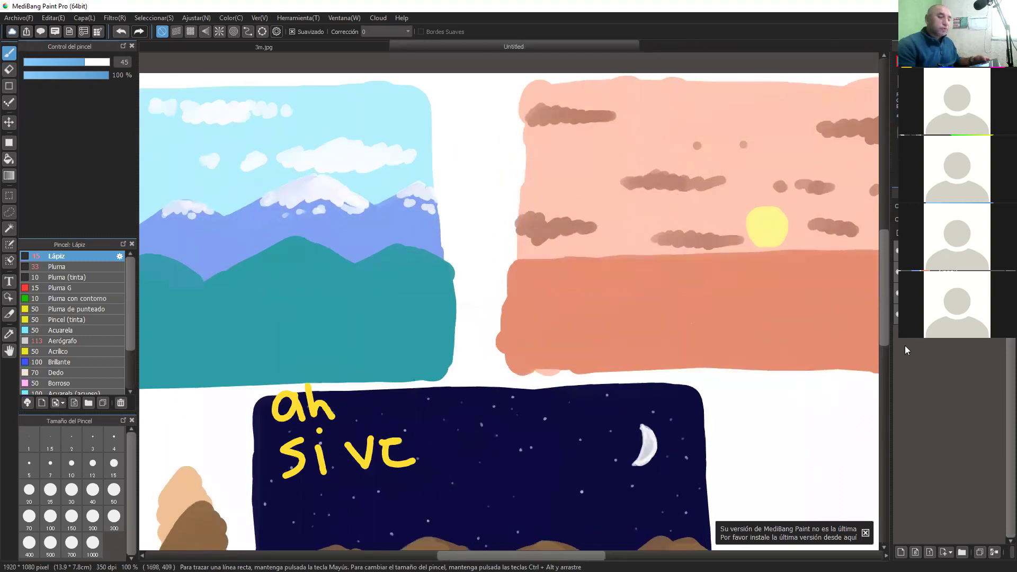
{"action": "key", "text": "ctrl+z"}
{"action": "key", "text": "ctrl+z"}
{"action": "key", "text": "ctrl+z"}
{"action": "key", "text": "ctrl+z"}
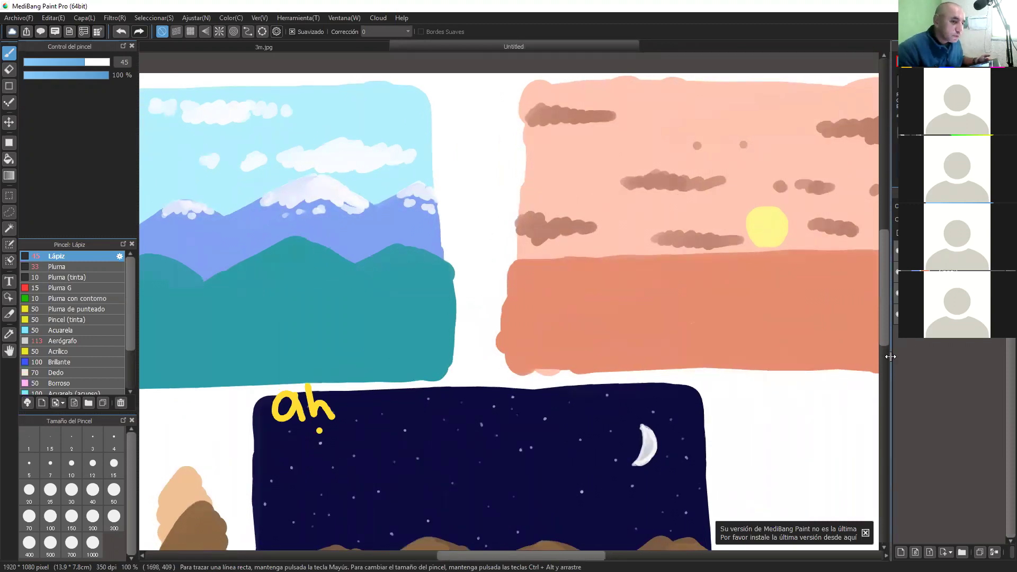
{"action": "key", "text": "ctrl+z"}
{"action": "key", "text": "ctrl+z"}
{"action": "key", "text": "ctrl+z"}
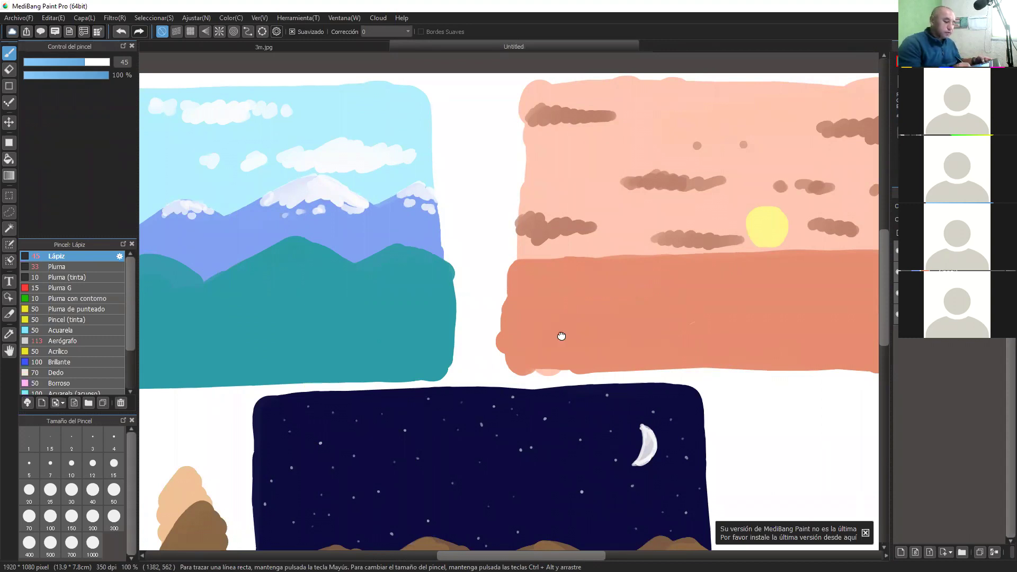
Paint a solid rounded green hill across the lower part of the sunset scene with the Lápiz brush at size 45
{"action": "left_click_drag", "start_coordinate": [561, 336], "coordinate": [431, 329]}
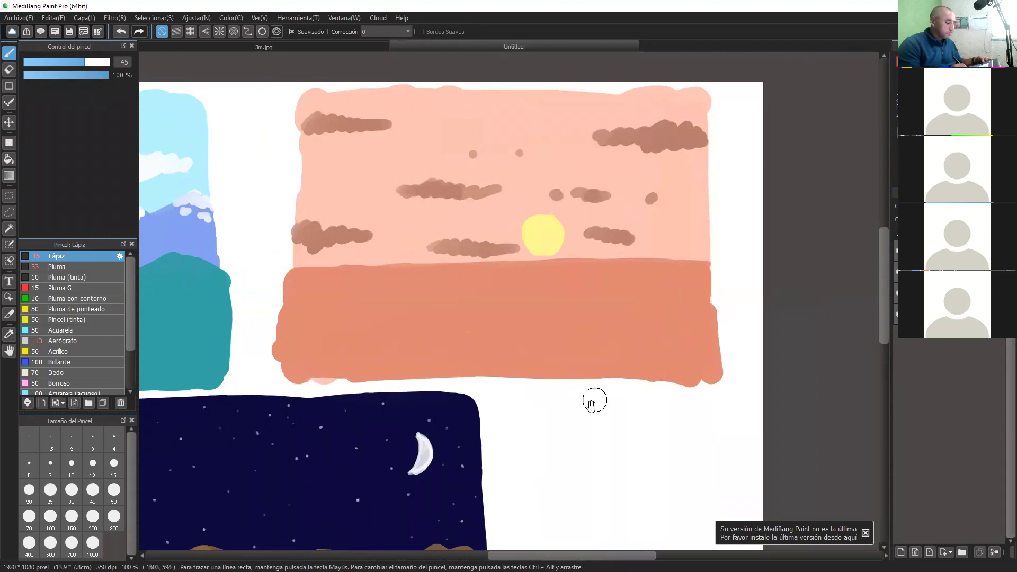
{"action": "mouse_move", "coordinate": [593, 400]}
{"action": "left_mouse_down"}
{"action": "mouse_move", "coordinate": [620, 424]}
{"action": "mouse_move", "coordinate": [604, 425]}
{"action": "mouse_move", "coordinate": [627, 421]}
{"action": "mouse_move", "coordinate": [601, 408]}
{"action": "left_mouse_up"}
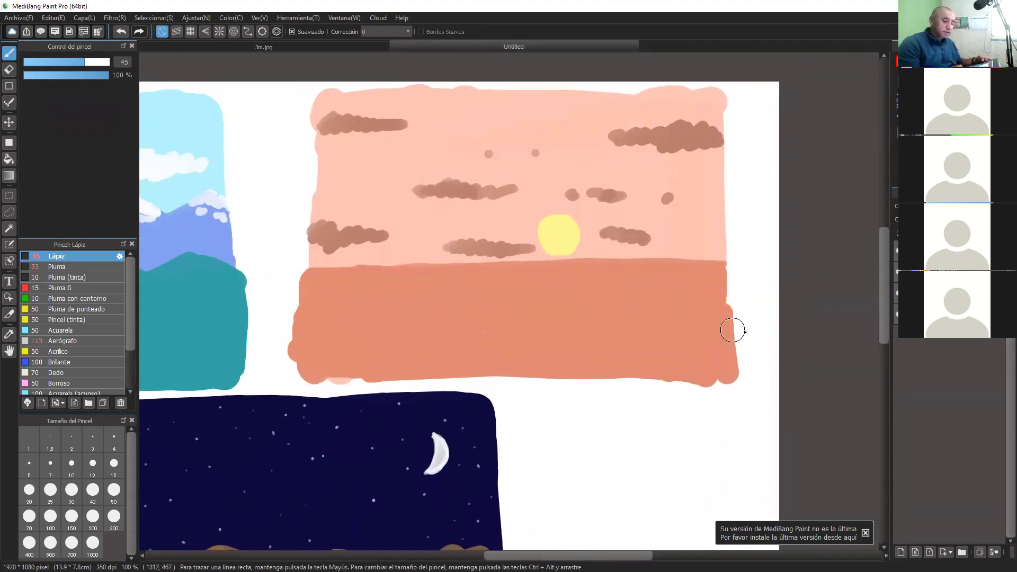
{"action": "mouse_move", "coordinate": [642, 310]}
{"action": "left_mouse_down"}
{"action": "mouse_move", "coordinate": [720, 334]}
{"action": "mouse_move", "coordinate": [631, 304]}
{"action": "mouse_move", "coordinate": [286, 350]}
{"action": "mouse_move", "coordinate": [461, 326]}
{"action": "mouse_move", "coordinate": [672, 344]}
{"action": "mouse_move", "coordinate": [720, 335]}
{"action": "mouse_move", "coordinate": [733, 379]}
{"action": "mouse_move", "coordinate": [450, 366]}
{"action": "mouse_move", "coordinate": [294, 377]}
{"action": "mouse_move", "coordinate": [392, 352]}
{"action": "mouse_move", "coordinate": [535, 352]}
{"action": "left_mouse_up"}
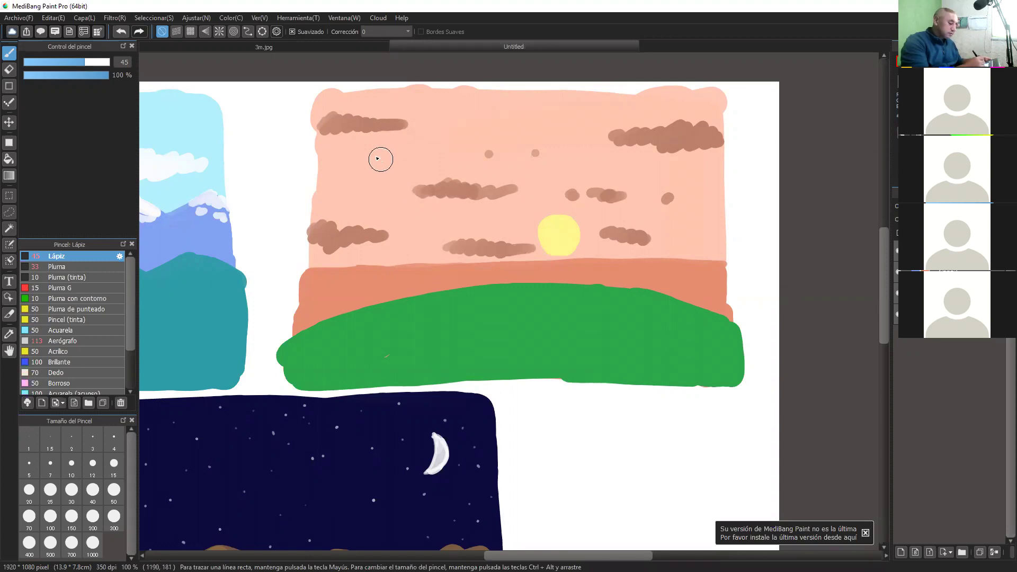
Draw four curved green palm trunks rising from the sunset scene's hill with the Lápiz brush at size 22
{"action": "left_click_drag", "start_coordinate": [374, 154], "coordinate": [438, 276]}
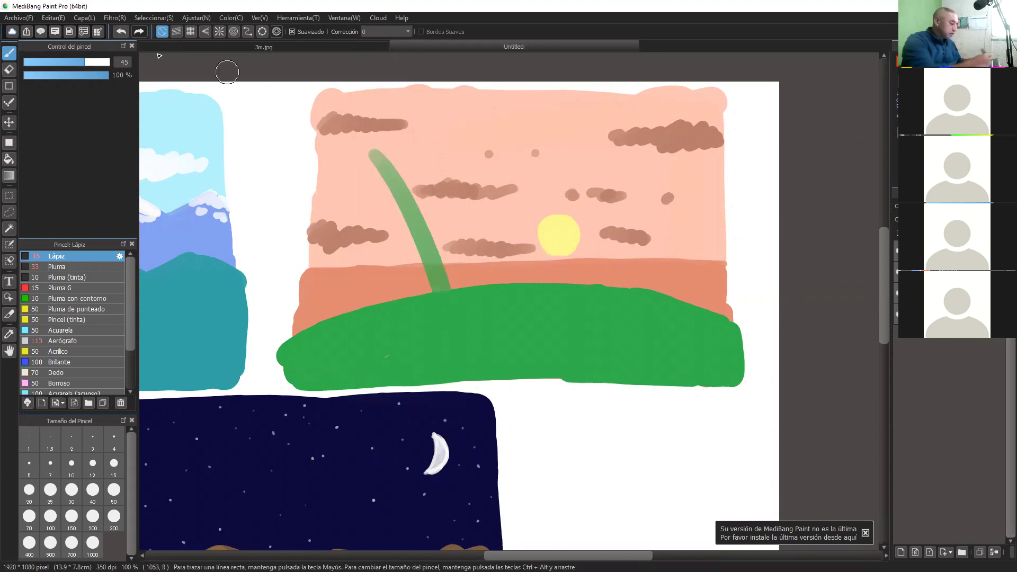
{"action": "left_click", "coordinate": [121, 31]}
{"action": "left_click", "coordinate": [71, 62]}
{"action": "left_click", "coordinate": [61, 62]}
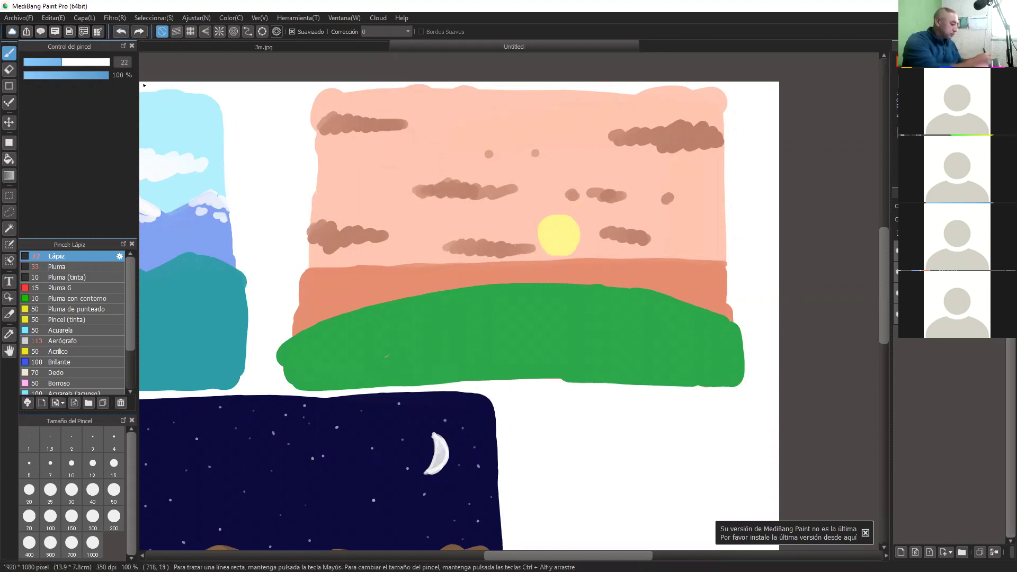
{"action": "left_click_drag", "start_coordinate": [355, 172], "coordinate": [442, 290]}
{"action": "left_click_drag", "start_coordinate": [342, 258], "coordinate": [373, 305]}
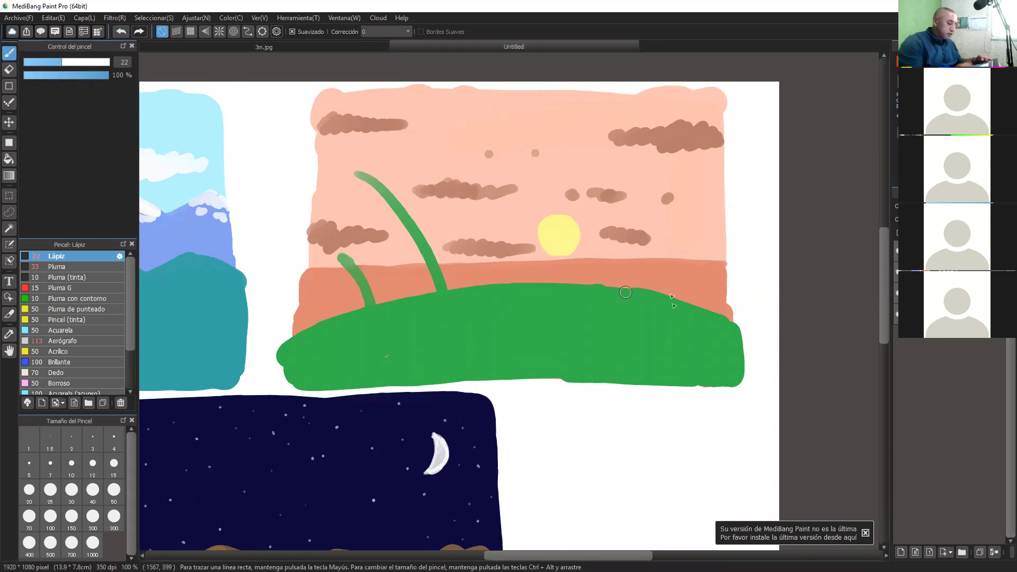
{"action": "left_click_drag", "start_coordinate": [705, 205], "coordinate": [671, 298]}
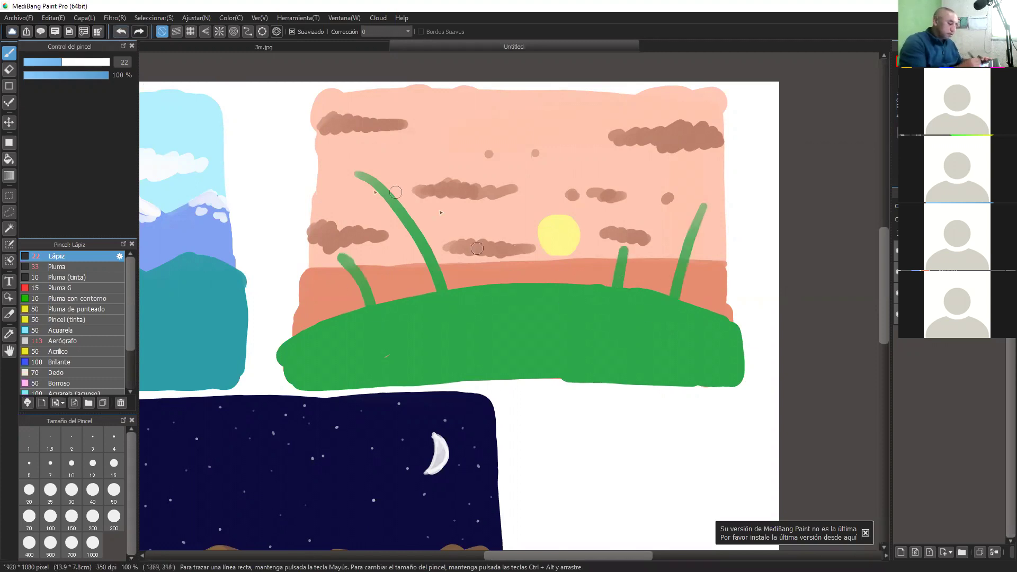
Paint drooping green fronds around the tops of the two palm trunks on the left side of the sunset scene
{"action": "mouse_move", "coordinate": [354, 172]}
{"action": "left_mouse_down"}
{"action": "mouse_move", "coordinate": [345, 222]}
{"action": "mouse_move", "coordinate": [383, 223]}
{"action": "mouse_move", "coordinate": [421, 179]}
{"action": "mouse_move", "coordinate": [398, 140]}
{"action": "mouse_move", "coordinate": [357, 142]}
{"action": "mouse_move", "coordinate": [324, 179]}
{"action": "left_mouse_up"}
{"action": "mouse_move", "coordinate": [337, 258]}
{"action": "left_mouse_down"}
{"action": "mouse_move", "coordinate": [320, 294]}
{"action": "mouse_move", "coordinate": [379, 274]}
{"action": "left_mouse_up"}
{"action": "mouse_move", "coordinate": [342, 256]}
{"action": "left_mouse_down"}
{"action": "mouse_move", "coordinate": [359, 246]}
{"action": "mouse_move", "coordinate": [320, 245]}
{"action": "left_mouse_up"}
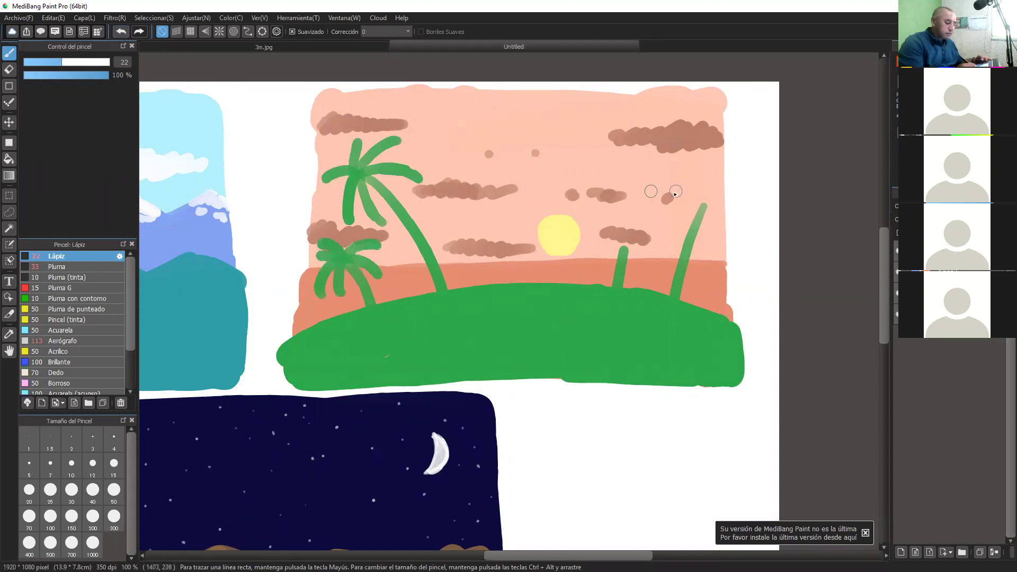
Paint green fronds around the tops of the two palm trunks to the right of the sun
{"action": "mouse_move", "coordinate": [622, 249]}
{"action": "left_mouse_down"}
{"action": "mouse_move", "coordinate": [597, 248]}
{"action": "mouse_move", "coordinate": [643, 271]}
{"action": "left_mouse_up"}
{"action": "left_click_drag", "start_coordinate": [623, 247], "coordinate": [657, 249]}
{"action": "mouse_move", "coordinate": [624, 245]}
{"action": "left_mouse_down"}
{"action": "mouse_move", "coordinate": [630, 220]}
{"action": "mouse_move", "coordinate": [602, 272]}
{"action": "left_mouse_up"}
{"action": "mouse_move", "coordinate": [707, 212]}
{"action": "left_mouse_down"}
{"action": "mouse_move", "coordinate": [678, 183]}
{"action": "mouse_move", "coordinate": [629, 197]}
{"action": "left_mouse_up"}
{"action": "mouse_move", "coordinate": [703, 208]}
{"action": "left_mouse_down"}
{"action": "mouse_move", "coordinate": [684, 168]}
{"action": "mouse_move", "coordinate": [718, 167]}
{"action": "mouse_move", "coordinate": [744, 206]}
{"action": "mouse_move", "coordinate": [734, 234]}
{"action": "mouse_move", "coordinate": [660, 223]}
{"action": "left_mouse_up"}
{"action": "left_click_drag", "start_coordinate": [703, 211], "coordinate": [703, 270]}
{"action": "left_click_drag", "start_coordinate": [700, 213], "coordinate": [682, 233]}
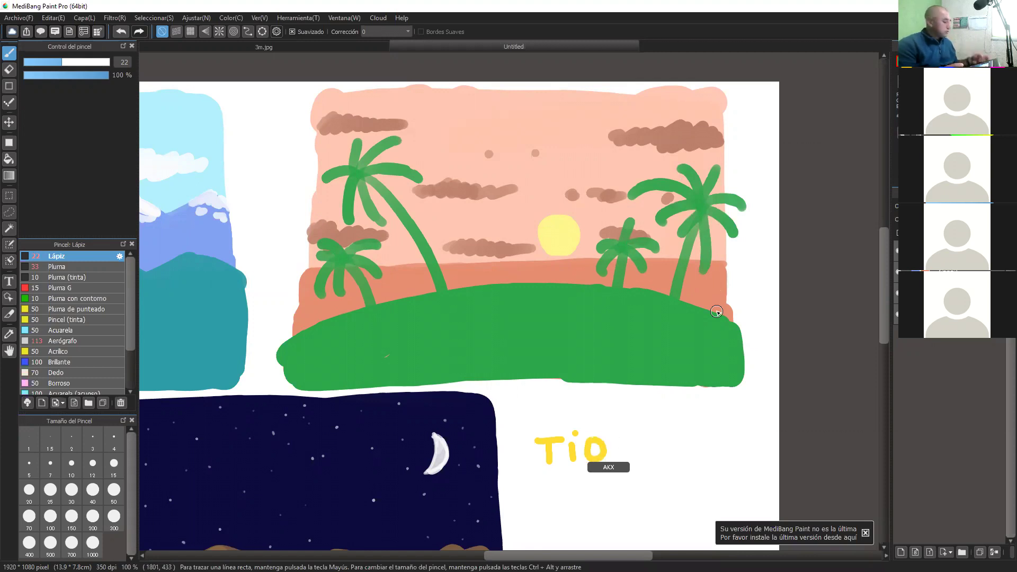
Paint dark-brown foreground rocks along the bottom edge of the night scene's brown mountains with the Lápiz brush at size 22
{"action": "left_click_drag", "start_coordinate": [671, 311], "coordinate": [728, 236]}
{"action": "mouse_move", "coordinate": [577, 333]}
{"action": "left_mouse_down"}
{"action": "mouse_move", "coordinate": [686, 324]}
{"action": "mouse_move", "coordinate": [665, 311]}
{"action": "mouse_move", "coordinate": [669, 279]}
{"action": "left_mouse_up"}
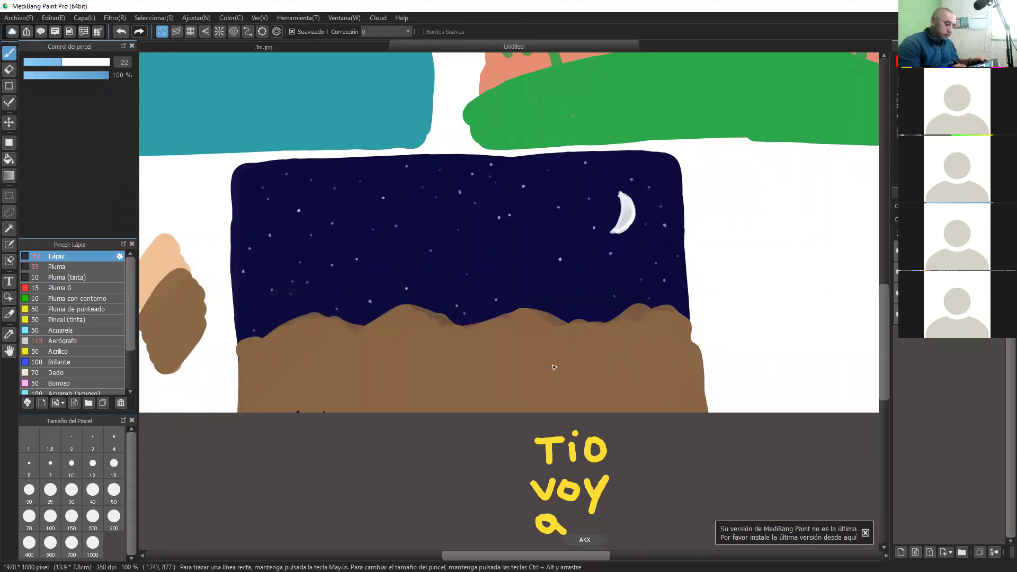
{"action": "mouse_move", "coordinate": [516, 384]}
{"action": "left_mouse_down"}
{"action": "mouse_move", "coordinate": [609, 364]}
{"action": "mouse_move", "coordinate": [600, 354]}
{"action": "mouse_move", "coordinate": [666, 379]}
{"action": "mouse_move", "coordinate": [699, 373]}
{"action": "left_mouse_up"}
{"action": "mouse_move", "coordinate": [526, 379]}
{"action": "left_mouse_down"}
{"action": "mouse_move", "coordinate": [505, 415]}
{"action": "mouse_move", "coordinate": [577, 366]}
{"action": "mouse_move", "coordinate": [551, 393]}
{"action": "mouse_move", "coordinate": [611, 368]}
{"action": "mouse_move", "coordinate": [636, 392]}
{"action": "mouse_move", "coordinate": [683, 371]}
{"action": "mouse_move", "coordinate": [721, 411]}
{"action": "left_mouse_up"}
{"action": "mouse_move", "coordinate": [408, 413]}
{"action": "left_mouse_down"}
{"action": "mouse_move", "coordinate": [378, 384]}
{"action": "mouse_move", "coordinate": [360, 385]}
{"action": "mouse_move", "coordinate": [357, 424]}
{"action": "mouse_move", "coordinate": [363, 398]}
{"action": "mouse_move", "coordinate": [383, 414]}
{"action": "mouse_move", "coordinate": [378, 390]}
{"action": "mouse_move", "coordinate": [368, 393]}
{"action": "mouse_move", "coordinate": [449, 411]}
{"action": "left_mouse_up"}
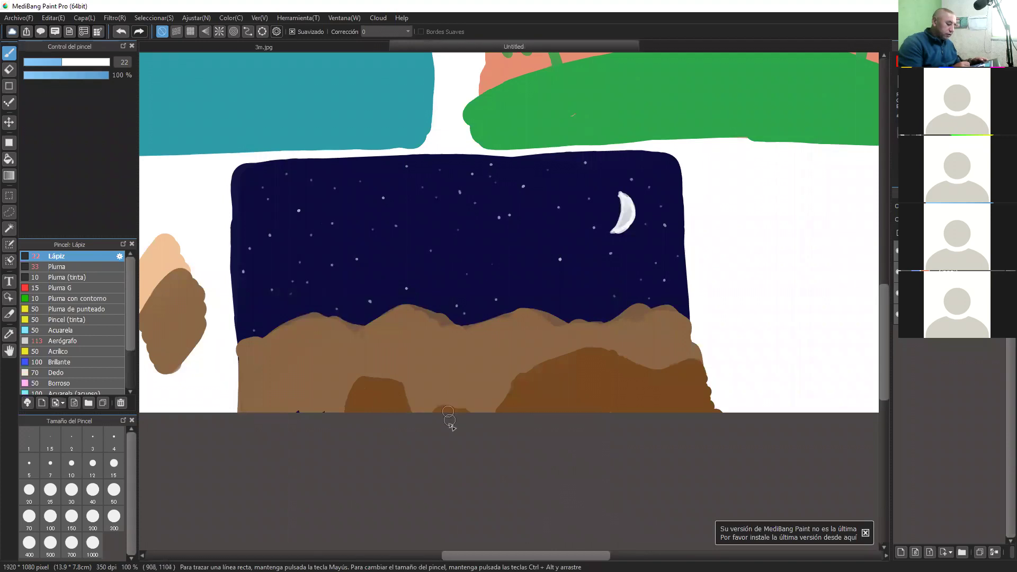
{"action": "mouse_move", "coordinate": [297, 411]}
{"action": "left_mouse_down"}
{"action": "mouse_move", "coordinate": [315, 389]}
{"action": "mouse_move", "coordinate": [299, 392]}
{"action": "mouse_move", "coordinate": [313, 404]}
{"action": "mouse_move", "coordinate": [269, 405]}
{"action": "mouse_move", "coordinate": [239, 375]}
{"action": "mouse_move", "coordinate": [241, 408]}
{"action": "mouse_move", "coordinate": [257, 400]}
{"action": "left_mouse_up"}
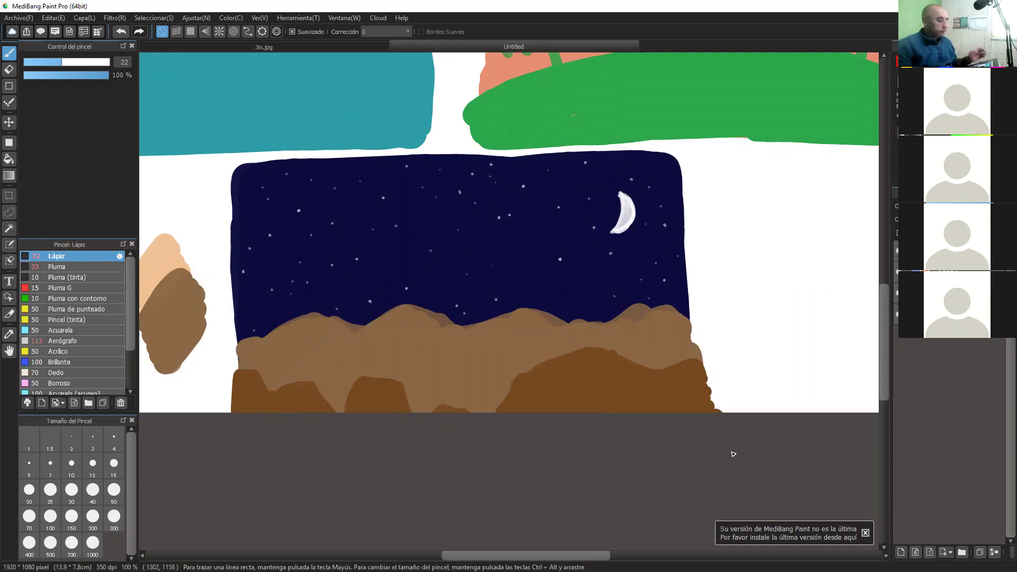
View all three scenes together and toggle the visibility of the layer holding the background sky colour blocks
{"action": "key", "text": "ctrl+minus"}
{"action": "key", "text": "ctrl+minus"}
{"action": "key", "text": "space"}
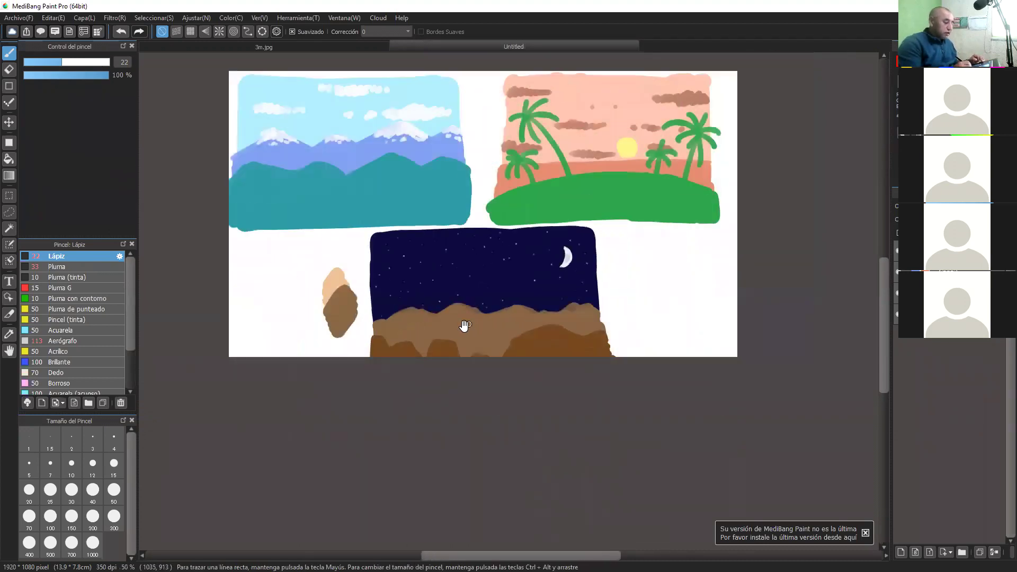
{"action": "left_click_drag", "start_coordinate": [464, 326], "coordinate": [491, 388]}
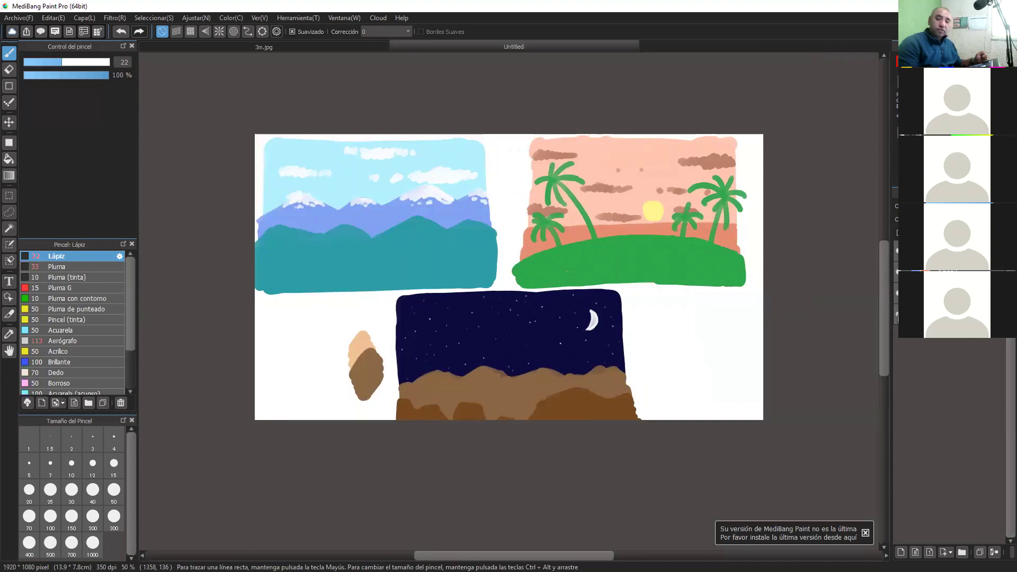
{"action": "left_click", "coordinate": [896, 314]}
{"action": "left_click", "coordinate": [896, 313]}
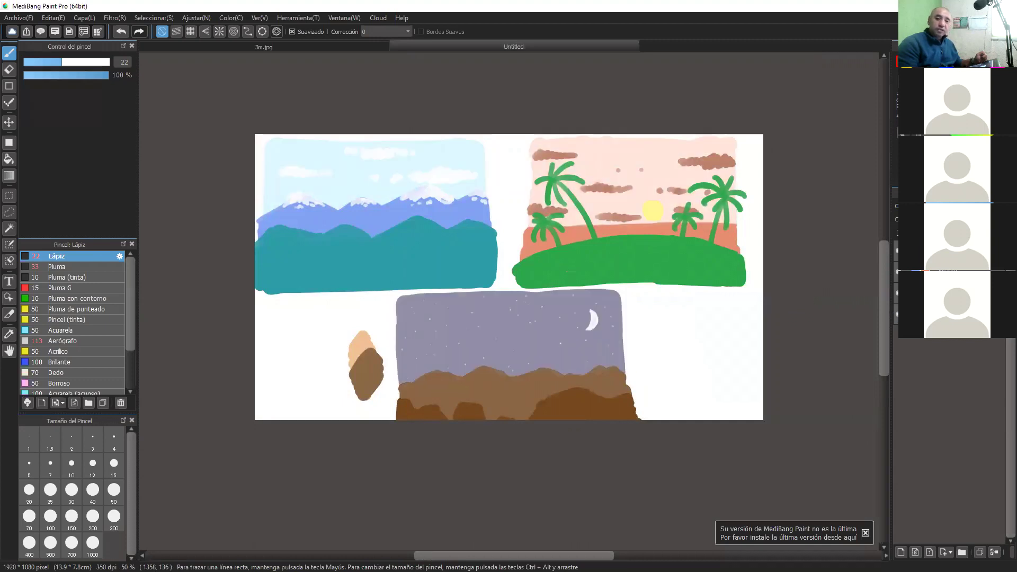
{"action": "left_click", "coordinate": [897, 313]}
{"action": "left_click", "coordinate": [897, 313]}
{"action": "left_click", "coordinate": [897, 316]}
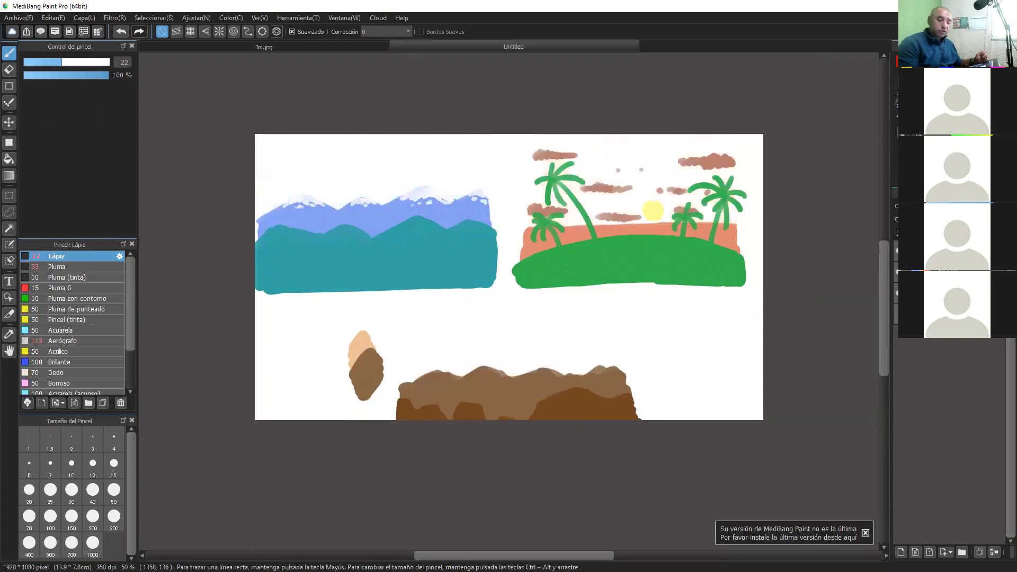
{"action": "left_click", "coordinate": [898, 316]}
{"action": "left_click", "coordinate": [898, 316]}
{"action": "left_click", "coordinate": [897, 316]}
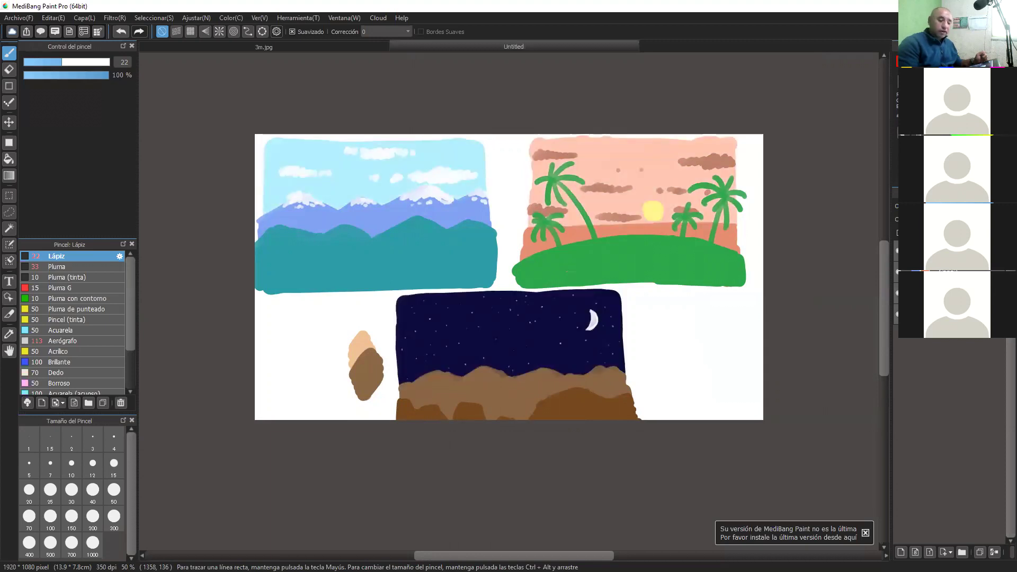
Toggle the visibility of the layer holding the clouds, sun, moon and stars to compare the scenes with and without it
{"action": "left_click", "coordinate": [898, 299]}
{"action": "left_click", "coordinate": [898, 299]}
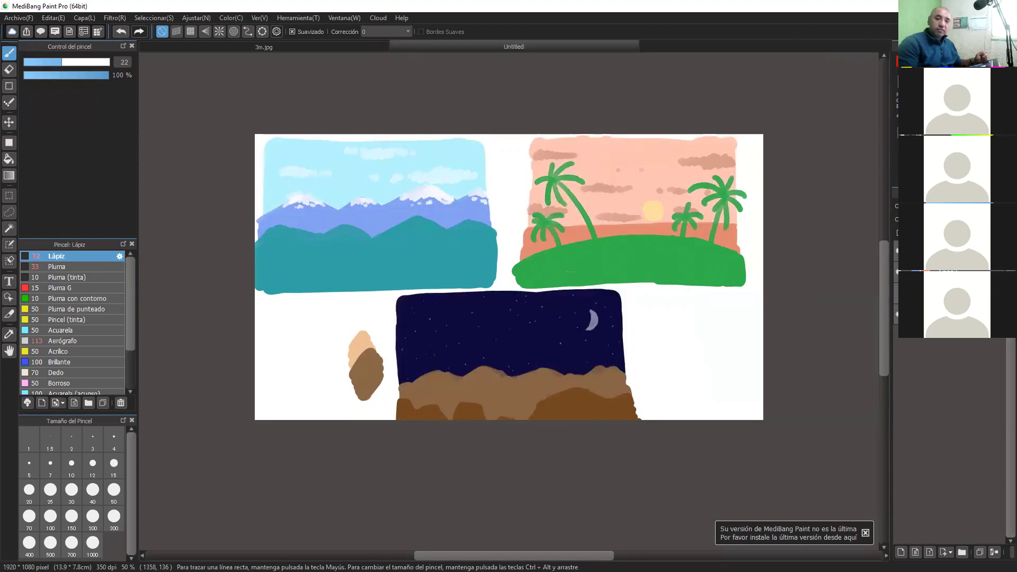
{"action": "left_click", "coordinate": [898, 299]}
{"action": "left_click", "coordinate": [897, 299]}
{"action": "left_click", "coordinate": [898, 299]}
{"action": "left_click", "coordinate": [898, 300]}
{"action": "left_click", "coordinate": [898, 300]}
{"action": "left_click", "coordinate": [898, 299]}
{"action": "left_click", "coordinate": [897, 299]}
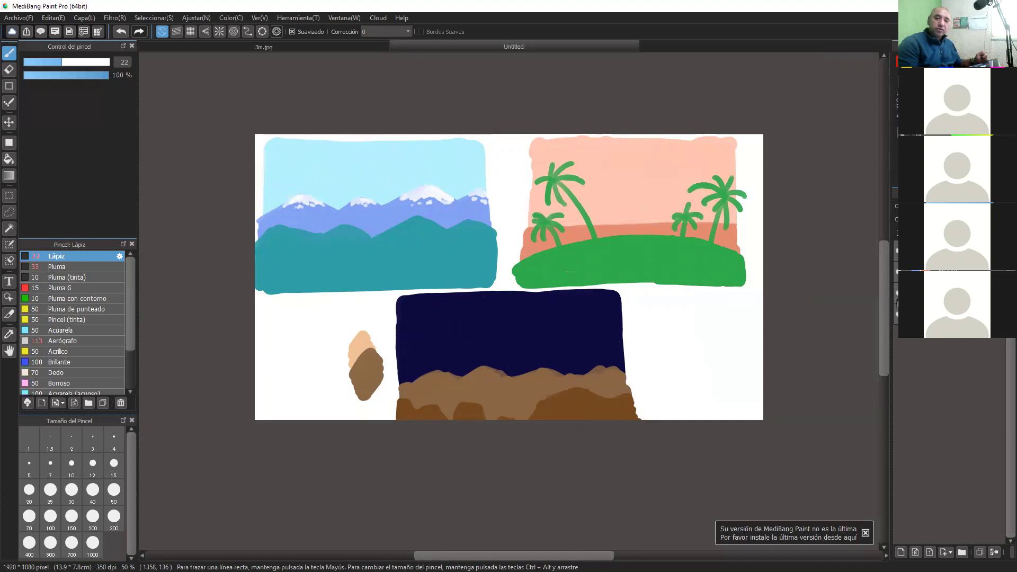
{"action": "left_click", "coordinate": [898, 299]}
{"action": "left_click", "coordinate": [898, 301]}
{"action": "left_click", "coordinate": [898, 301]}
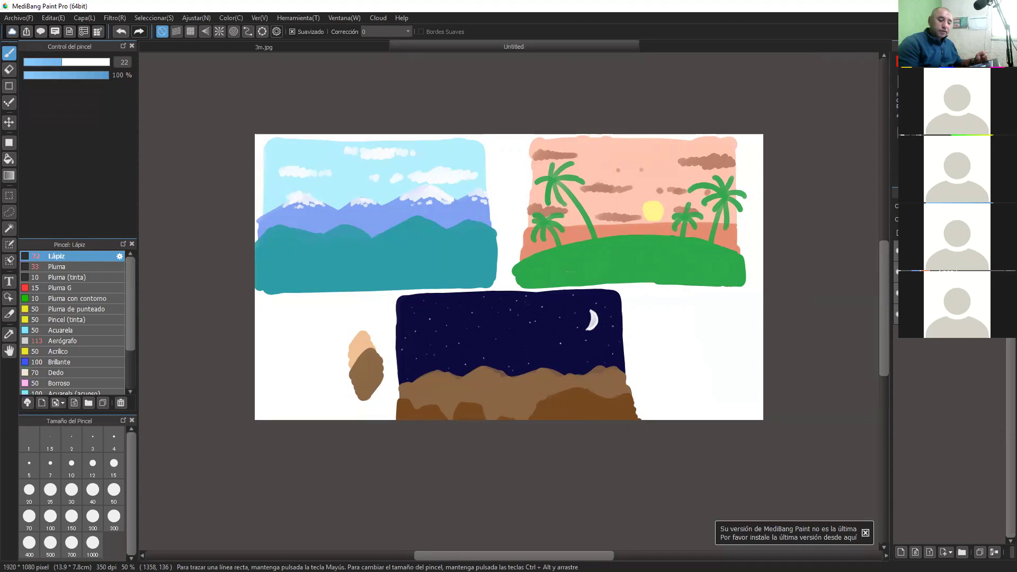
Toggle the visibility of the mountain and horizon layer, followed by the background sky layer, to compare their effect on the scenes
{"action": "left_click", "coordinate": [897, 272]}
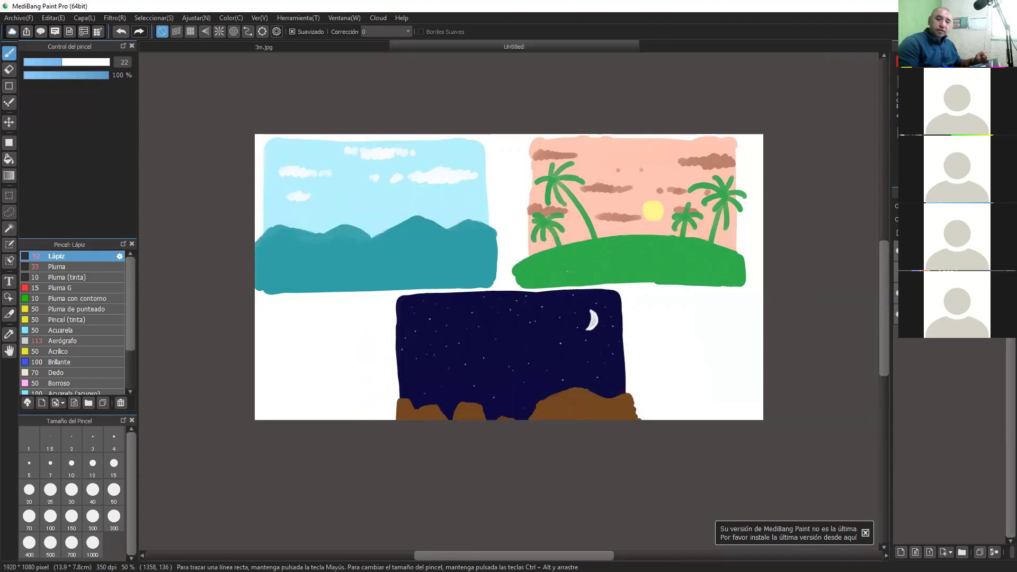
{"action": "left_click", "coordinate": [897, 272]}
{"action": "left_click", "coordinate": [897, 314]}
{"action": "left_click", "coordinate": [898, 314]}
{"action": "left_click", "coordinate": [897, 314]}
{"action": "left_click", "coordinate": [898, 314]}
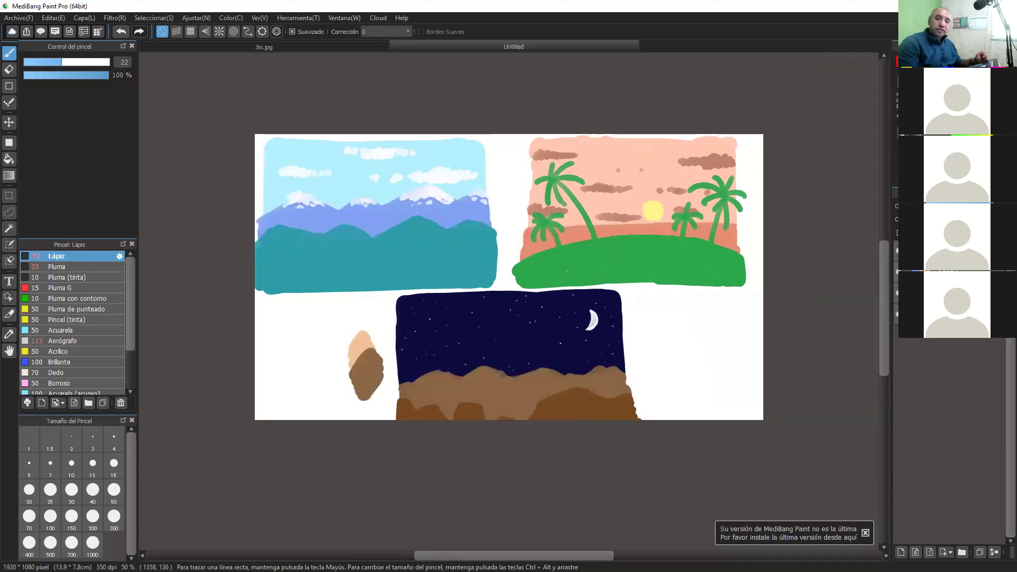
{"action": "left_click", "coordinate": [898, 314]}
{"action": "left_click", "coordinate": [897, 314]}
{"action": "left_click", "coordinate": [898, 315]}
{"action": "left_click", "coordinate": [897, 314]}
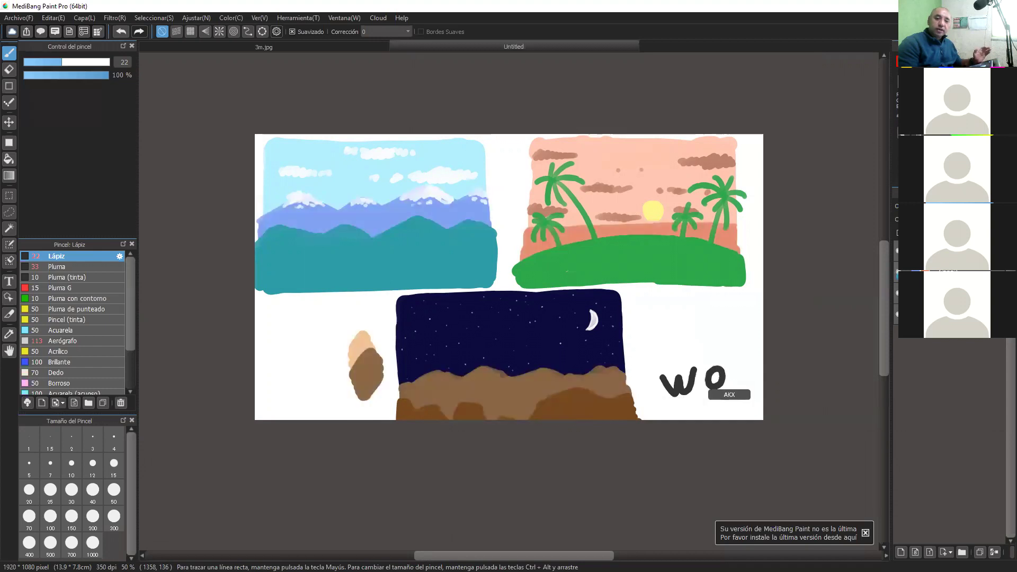
{"action": "left_click", "coordinate": [898, 314]}
Toggle the visibility of the foreground layer with the hills, palms and dark rocks, and recheck the other scene layers
{"action": "left_click", "coordinate": [897, 272]}
{"action": "left_click", "coordinate": [897, 251]}
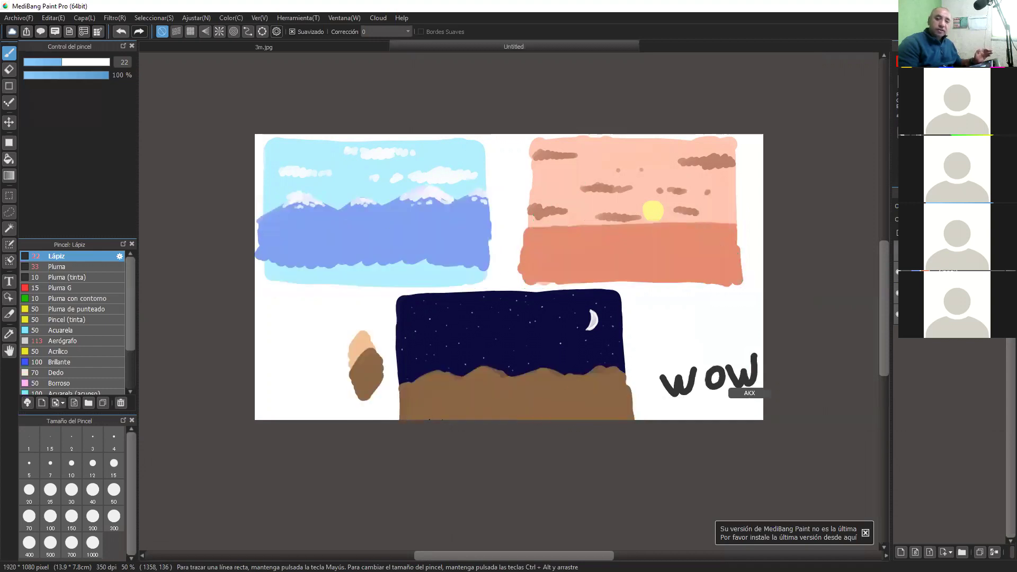
{"action": "left_click", "coordinate": [897, 251]}
{"action": "left_click", "coordinate": [897, 293]}
{"action": "left_click", "coordinate": [897, 293]}
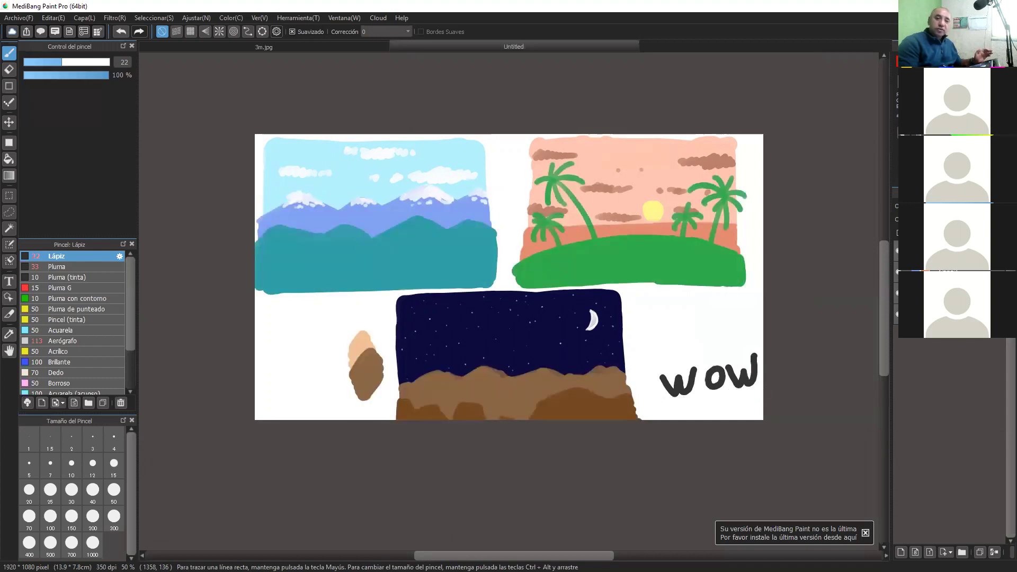
Hide the WOW lettering, and toggle the foreground layer with the hills, palms and rocks off and back on
{"action": "left_click", "coordinate": [898, 293]}
{"action": "left_click", "coordinate": [897, 293]}
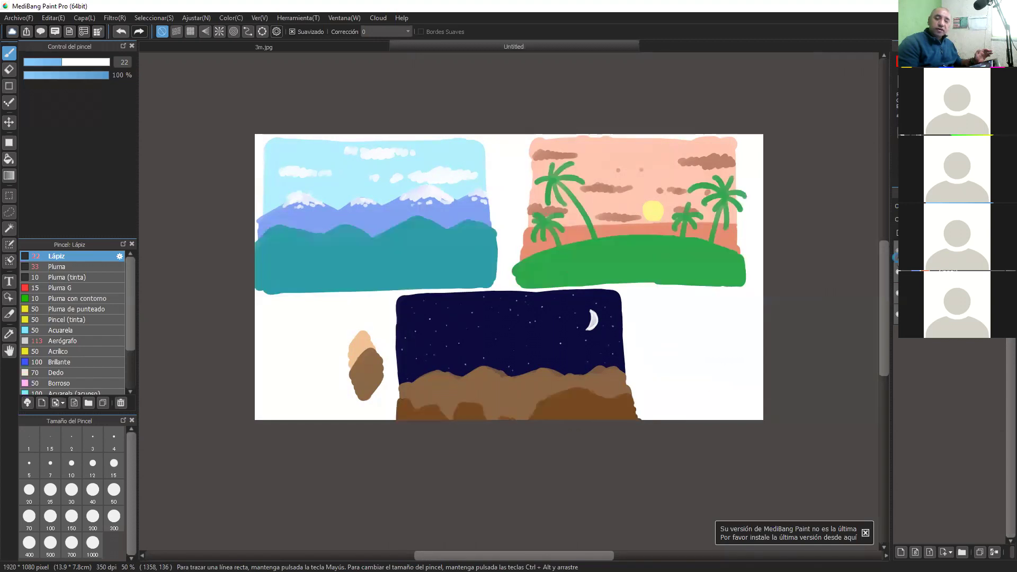
{"action": "left_click", "coordinate": [898, 293]}
{"action": "left_click", "coordinate": [898, 293]}
{"action": "left_click", "coordinate": [897, 293]}
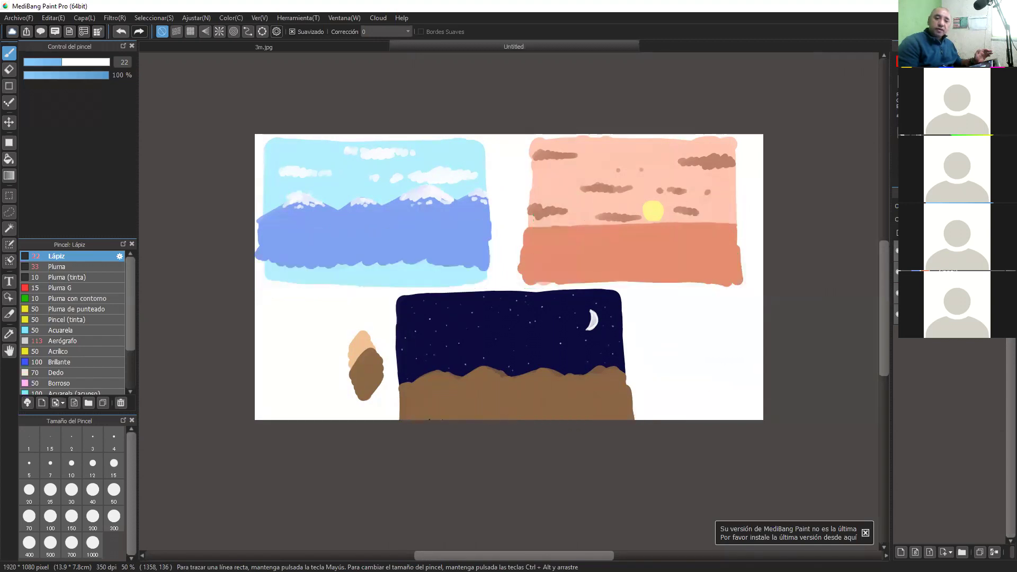
{"action": "left_click", "coordinate": [898, 293]}
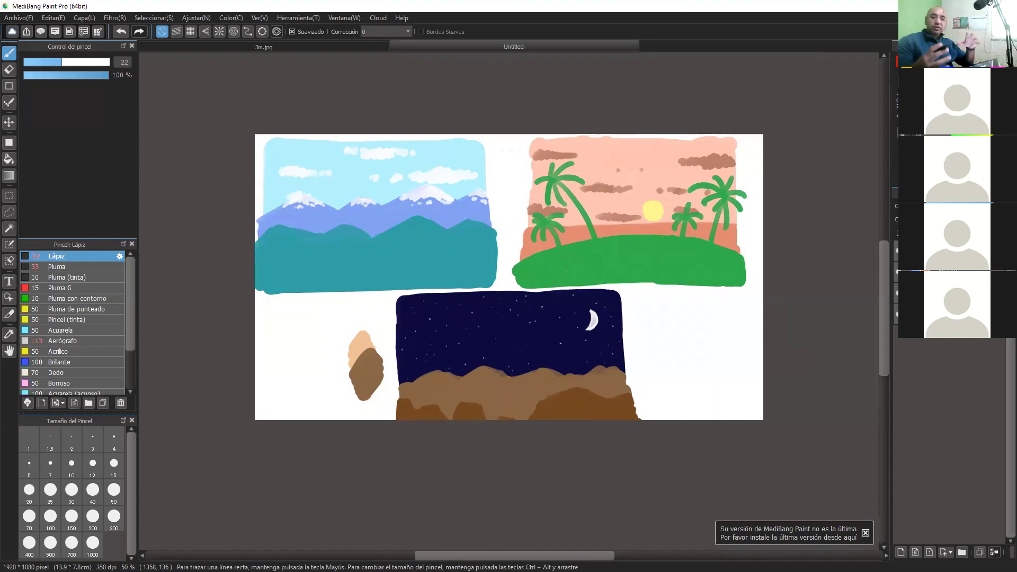
Airbrush a deeper blue gradient over the upper and left sky of the day scene with Aerógrafo at size 495 and 11% opacity
{"action": "key", "text": "ctrl+plus"}
{"action": "key", "text": "ctrl+plus"}
{"action": "key", "text": "ctrl+plus"}
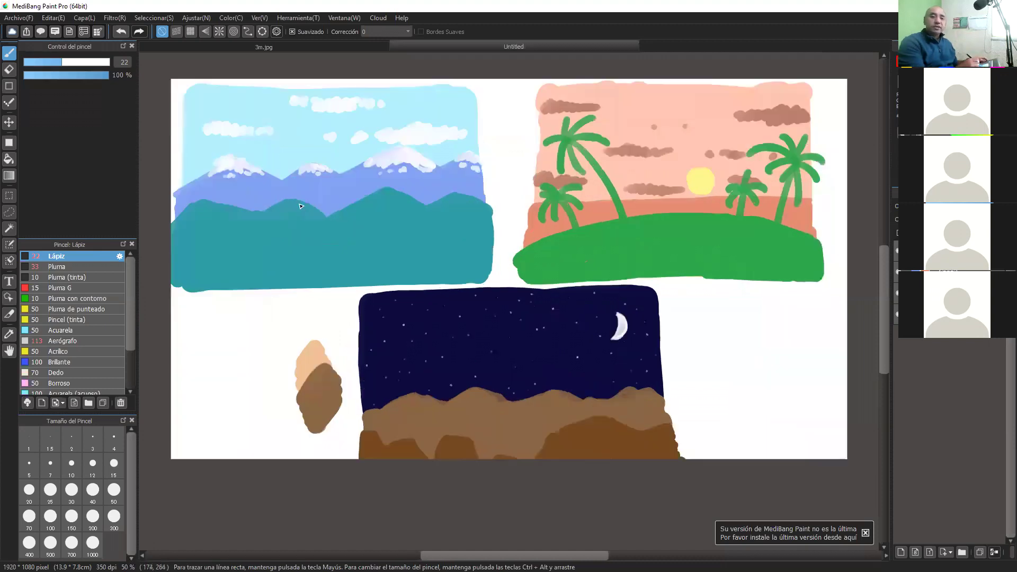
{"action": "left_click_drag", "start_coordinate": [277, 171], "coordinate": [670, 398]}
{"action": "key", "text": "ctrl+minus"}
{"action": "left_click_drag", "start_coordinate": [625, 308], "coordinate": [603, 368]}
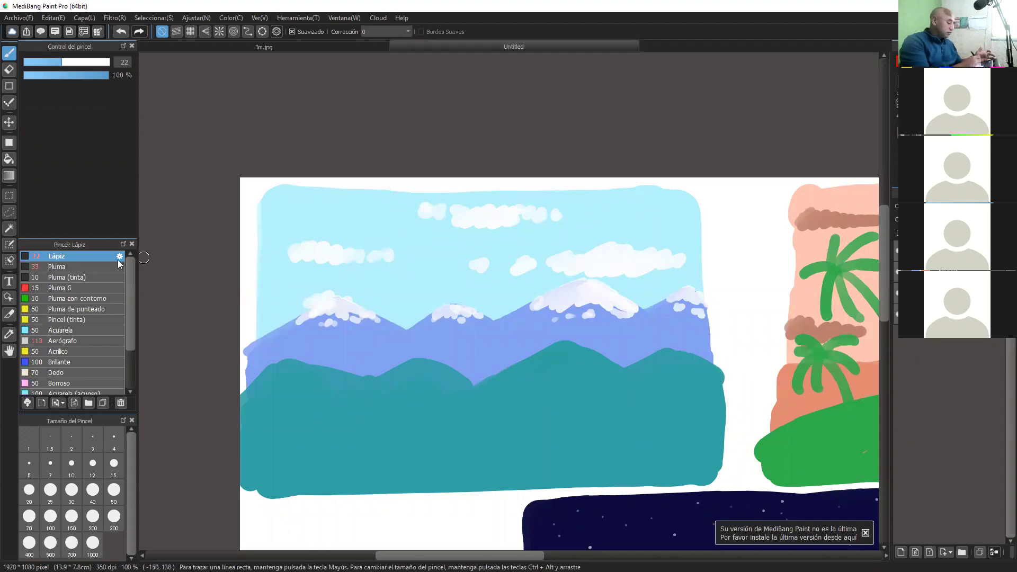
{"action": "left_click", "coordinate": [96, 340]}
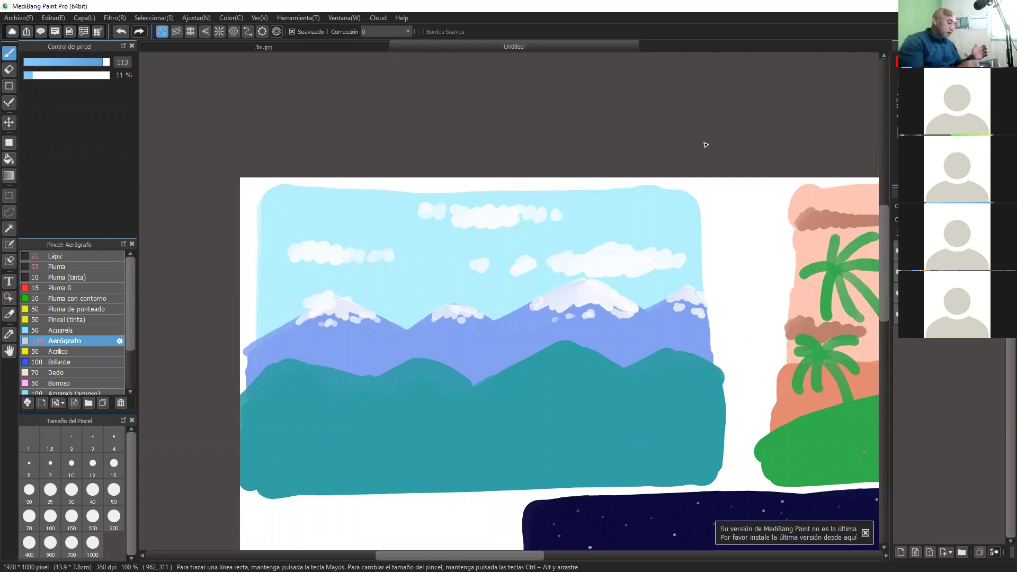
{"action": "left_click", "coordinate": [9, 334]}
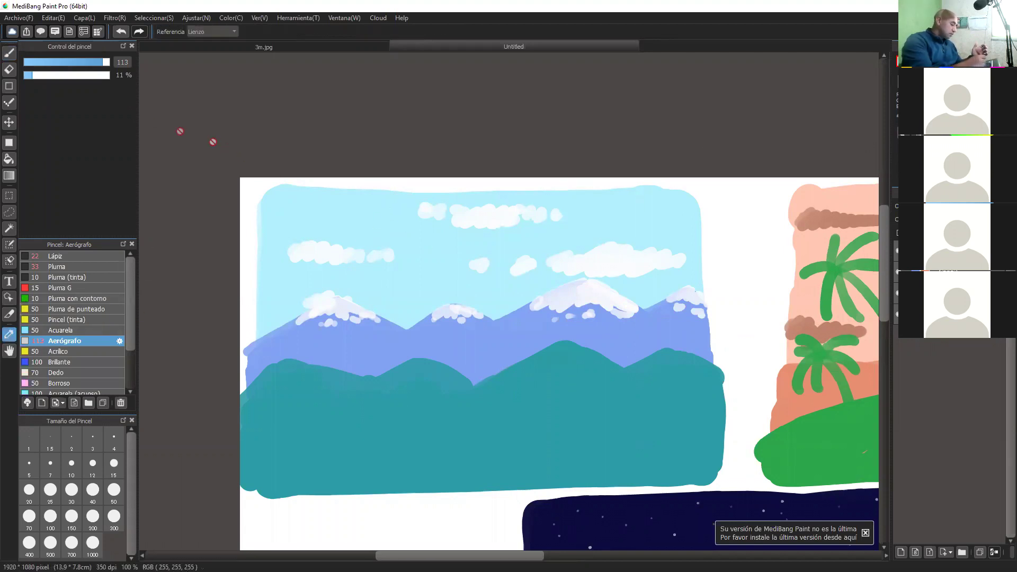
{"action": "key", "text": "b"}
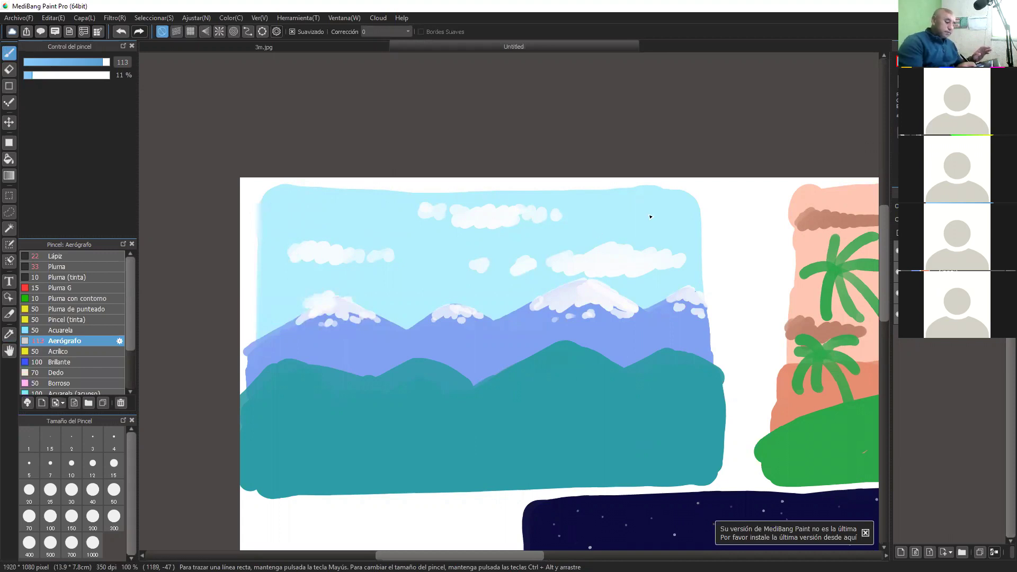
{"action": "left_click_drag", "start_coordinate": [634, 224], "coordinate": [649, 211]}
{"action": "left_click", "coordinate": [121, 32]}
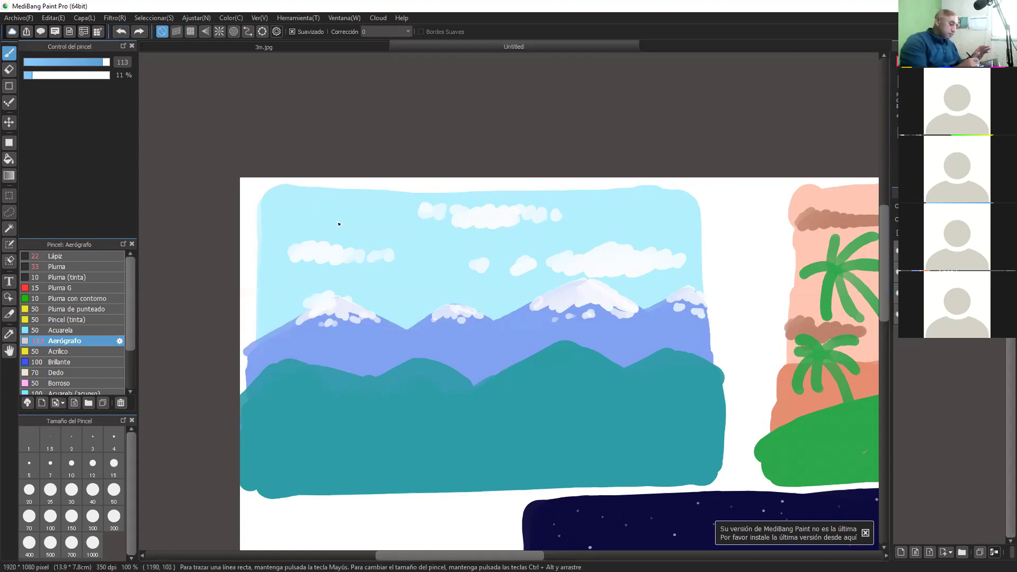
{"action": "mouse_move", "coordinate": [299, 205]}
{"action": "left_mouse_down"}
{"action": "mouse_move", "coordinate": [259, 243]}
{"action": "mouse_move", "coordinate": [327, 211]}
{"action": "mouse_move", "coordinate": [477, 205]}
{"action": "mouse_move", "coordinate": [475, 215]}
{"action": "mouse_move", "coordinate": [393, 214]}
{"action": "mouse_move", "coordinate": [558, 152]}
{"action": "mouse_move", "coordinate": [262, 268]}
{"action": "mouse_move", "coordinate": [506, 193]}
{"action": "mouse_move", "coordinate": [291, 246]}
{"action": "mouse_move", "coordinate": [401, 185]}
{"action": "mouse_move", "coordinate": [255, 209]}
{"action": "mouse_move", "coordinate": [612, 166]}
{"action": "left_mouse_up"}
{"action": "left_click", "coordinate": [108, 62]}
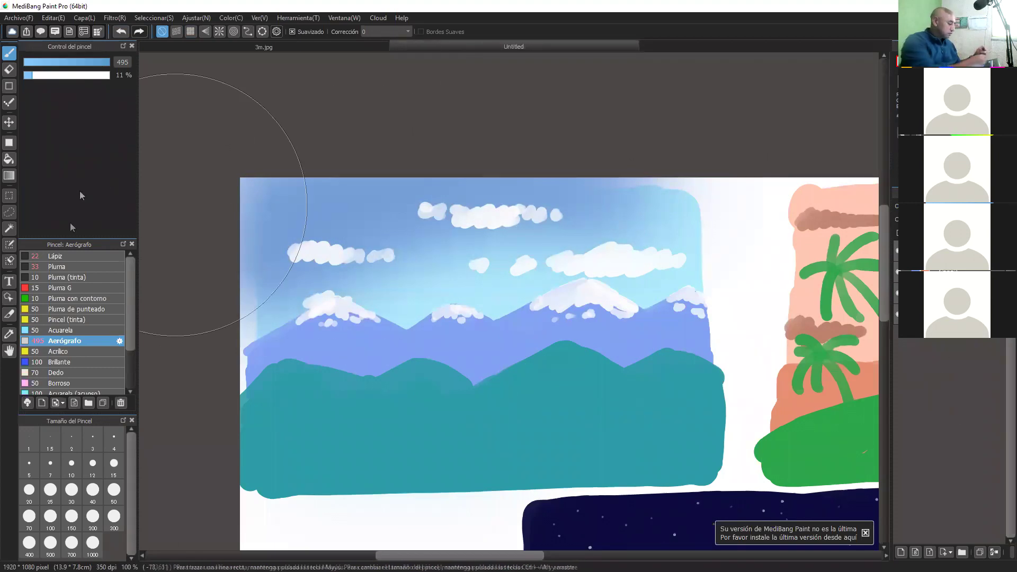
Shade the undersides of the day scene's large right cloud and the two small clouds beside it in light grey with Lápiz at size 17
{"action": "left_click", "coordinate": [79, 257]}
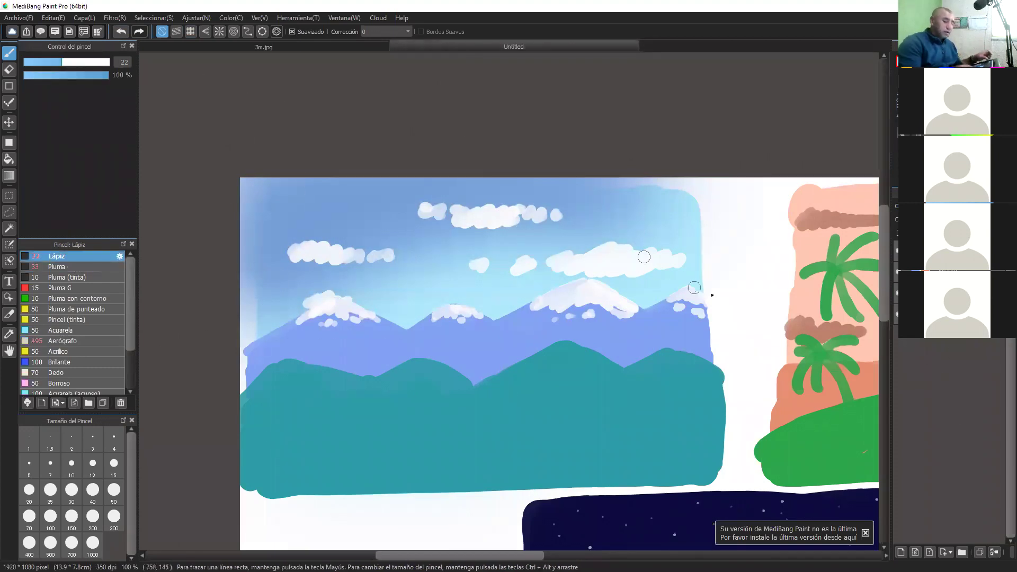
{"action": "key", "text": "ctrl+Up"}
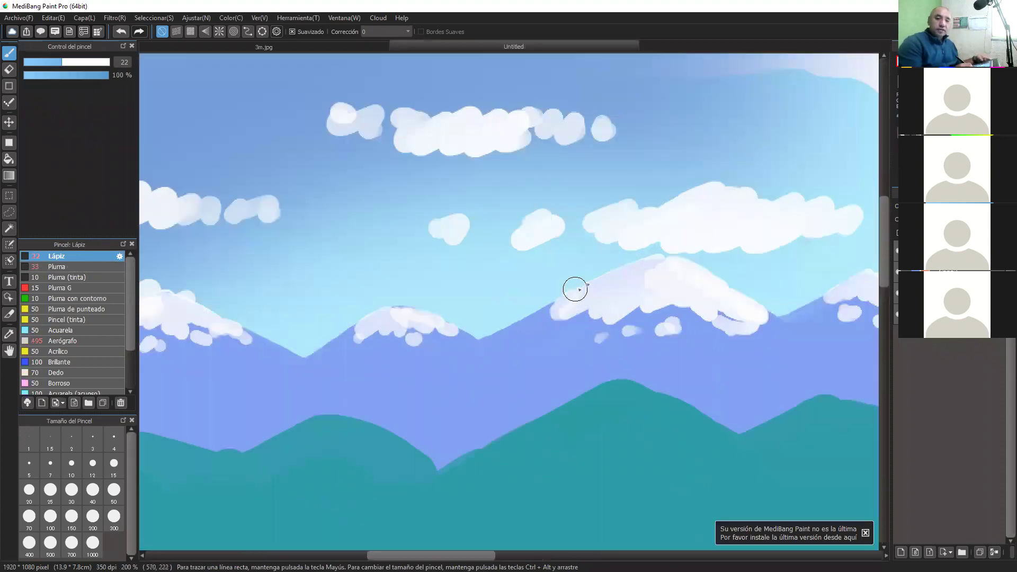
{"action": "left_click_drag", "start_coordinate": [694, 284], "coordinate": [463, 359]}
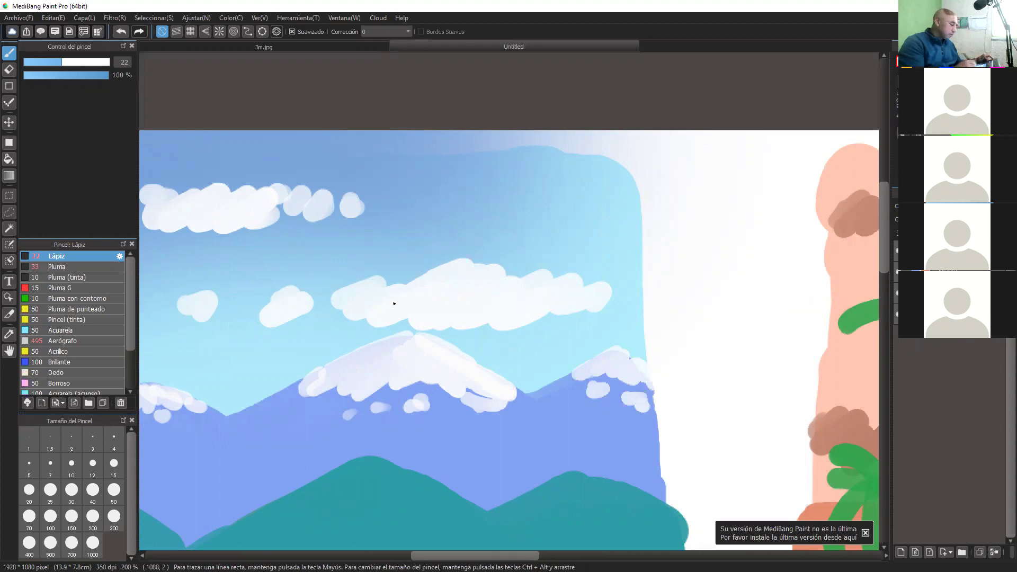
{"action": "left_click", "coordinate": [53, 62]}
{"action": "mouse_move", "coordinate": [367, 313]}
{"action": "left_mouse_down"}
{"action": "mouse_move", "coordinate": [482, 306]}
{"action": "mouse_move", "coordinate": [443, 297]}
{"action": "mouse_move", "coordinate": [482, 293]}
{"action": "mouse_move", "coordinate": [456, 324]}
{"action": "mouse_move", "coordinate": [474, 324]}
{"action": "mouse_move", "coordinate": [431, 316]}
{"action": "mouse_move", "coordinate": [462, 325]}
{"action": "mouse_move", "coordinate": [555, 298]}
{"action": "mouse_move", "coordinate": [504, 326]}
{"action": "mouse_move", "coordinate": [566, 282]}
{"action": "mouse_move", "coordinate": [540, 293]}
{"action": "mouse_move", "coordinate": [599, 286]}
{"action": "mouse_move", "coordinate": [592, 306]}
{"action": "mouse_move", "coordinate": [549, 310]}
{"action": "mouse_move", "coordinate": [591, 306]}
{"action": "mouse_move", "coordinate": [519, 321]}
{"action": "mouse_move", "coordinate": [422, 312]}
{"action": "mouse_move", "coordinate": [404, 320]}
{"action": "mouse_move", "coordinate": [598, 306]}
{"action": "mouse_move", "coordinate": [646, 280]}
{"action": "mouse_move", "coordinate": [514, 275]}
{"action": "left_mouse_up"}
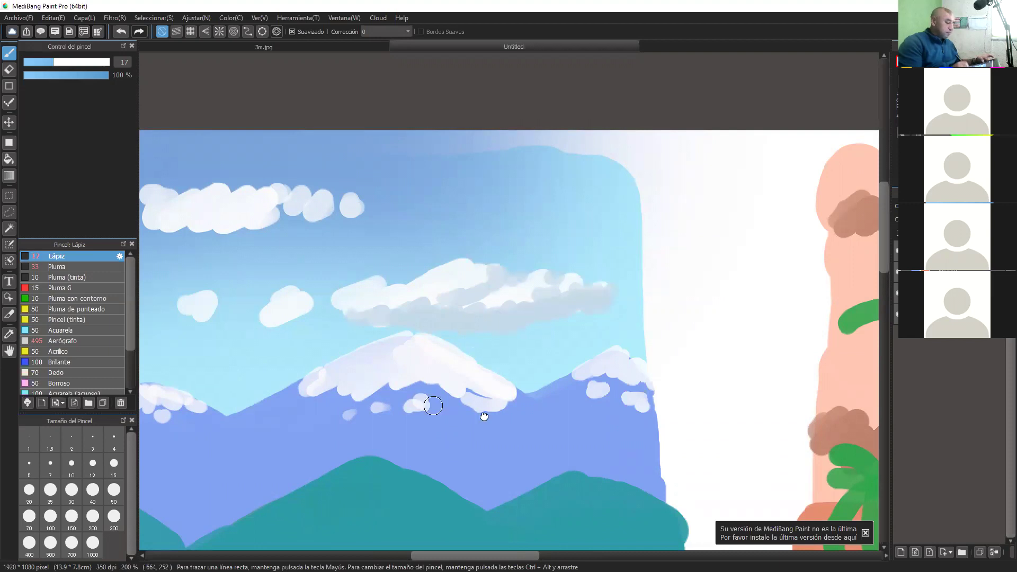
{"action": "left_click_drag", "start_coordinate": [484, 417], "coordinate": [638, 448]}
{"action": "mouse_move", "coordinate": [449, 329]}
{"action": "left_mouse_down"}
{"action": "mouse_move", "coordinate": [461, 334]}
{"action": "mouse_move", "coordinate": [421, 354]}
{"action": "left_mouse_up"}
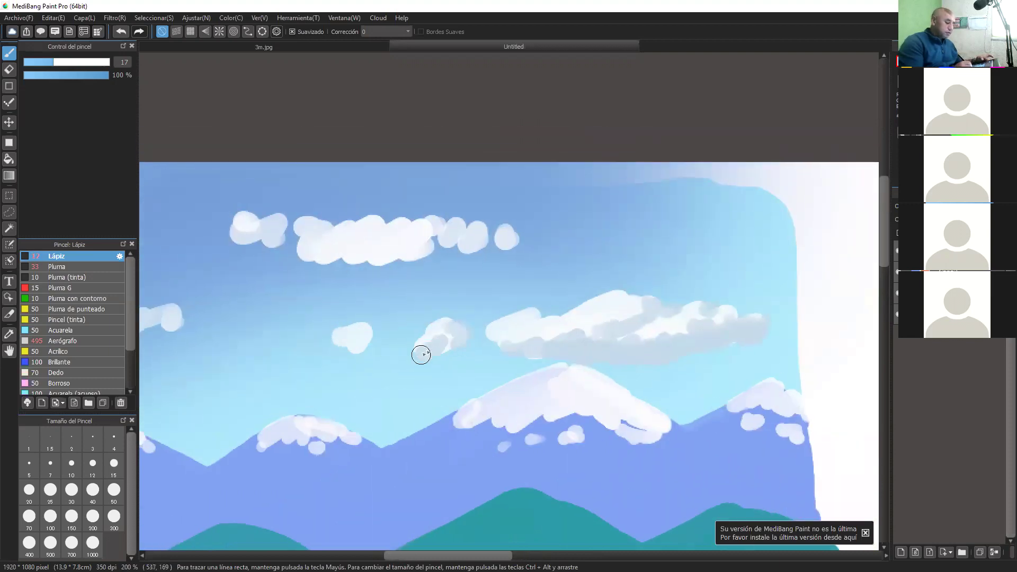
{"action": "scroll", "coordinate": [529, 297], "scroll_direction": "down", "scroll_amount": 1}
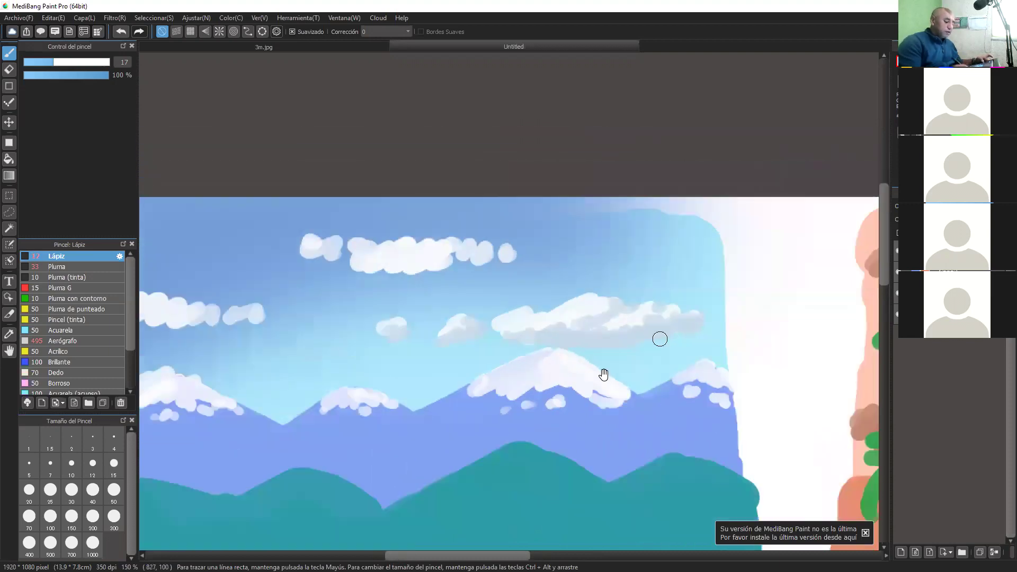
{"action": "scroll", "coordinate": [660, 339], "scroll_direction": "down", "scroll_amount": 2}
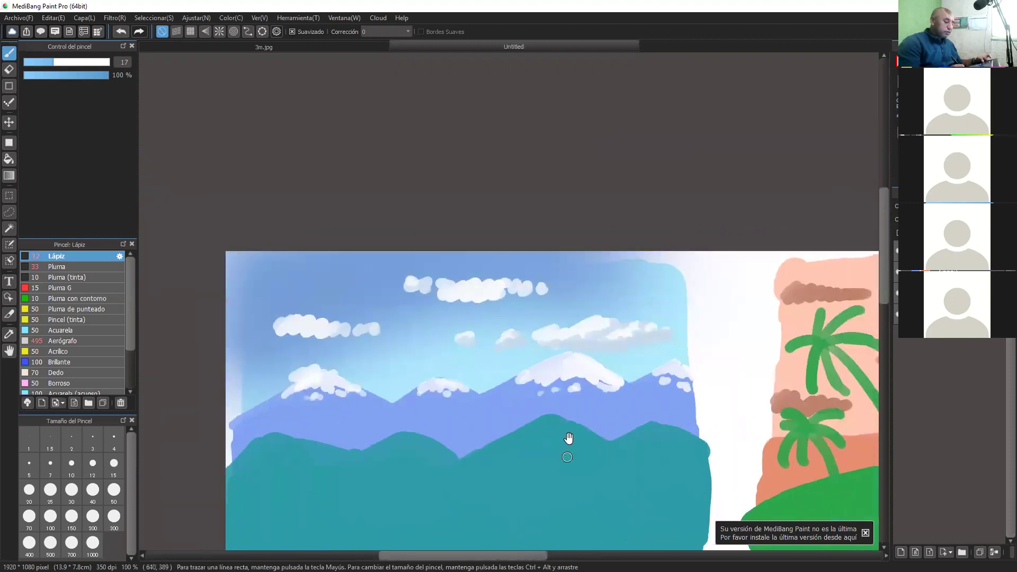
{"action": "left_click_drag", "start_coordinate": [569, 439], "coordinate": [567, 440]}
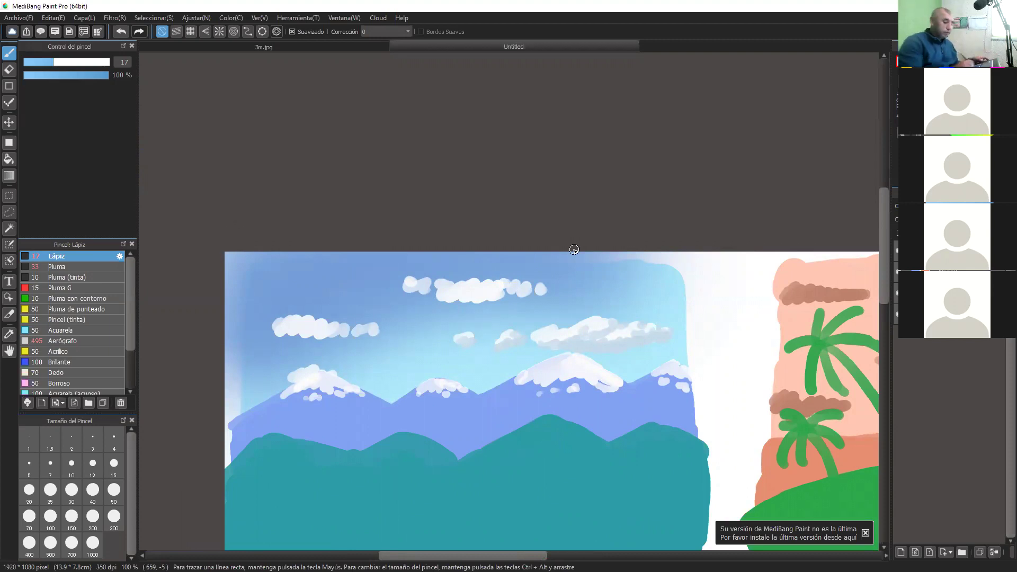
Shade the undersides of the day scene's top and left clouds in pale grey-blue, and add small faint cloud puffs trailing beside them
{"action": "key", "text": "ctrl+Up"}
{"action": "key", "text": "ctrl+Up"}
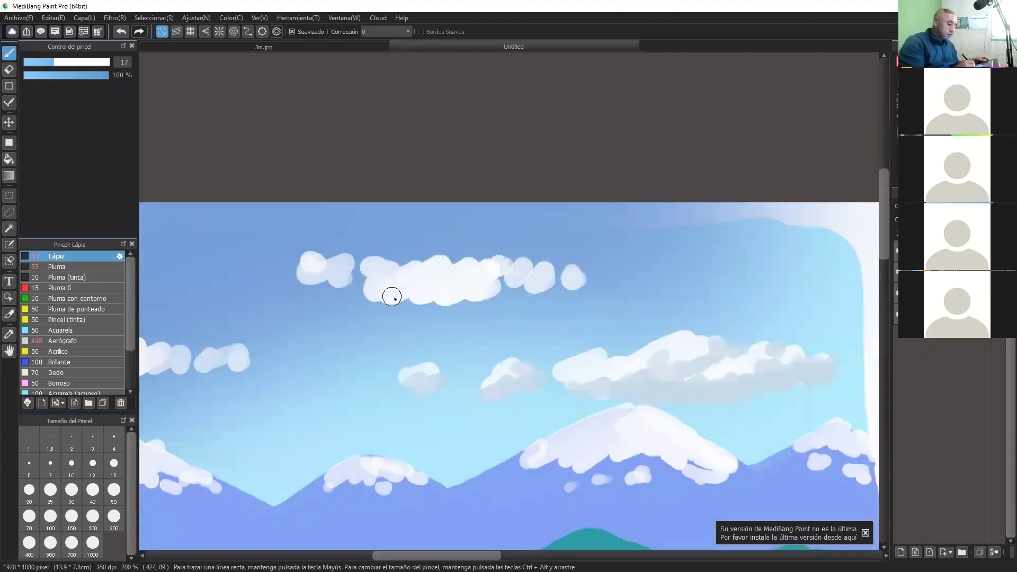
{"action": "mouse_move", "coordinate": [390, 297]}
{"action": "left_mouse_down"}
{"action": "mouse_move", "coordinate": [492, 286]}
{"action": "mouse_move", "coordinate": [431, 296]}
{"action": "mouse_move", "coordinate": [517, 263]}
{"action": "mouse_move", "coordinate": [513, 275]}
{"action": "mouse_move", "coordinate": [555, 285]}
{"action": "mouse_move", "coordinate": [586, 273]}
{"action": "mouse_move", "coordinate": [636, 281]}
{"action": "left_mouse_up"}
{"action": "left_click_drag", "start_coordinate": [665, 279], "coordinate": [676, 284]}
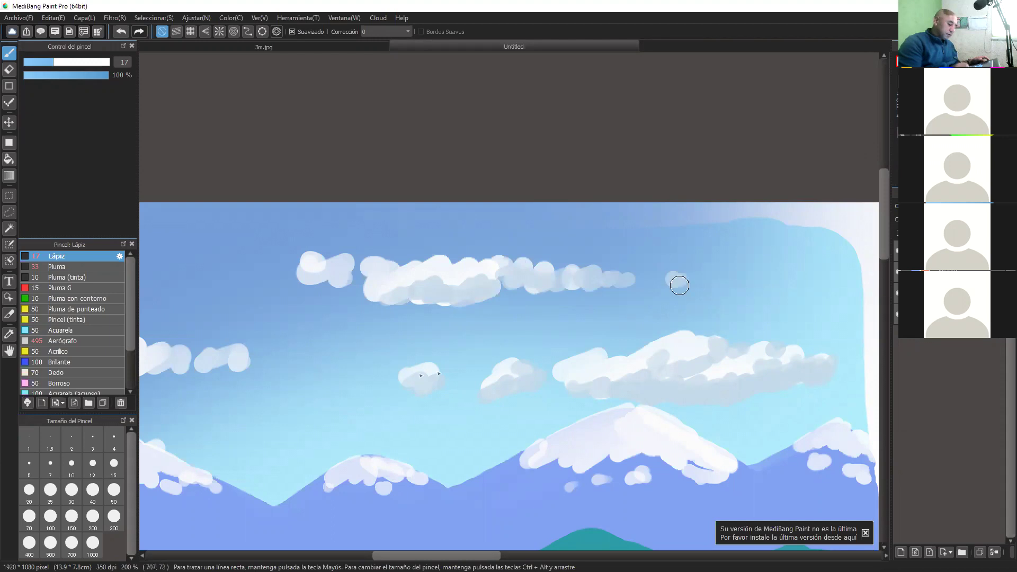
{"action": "mouse_move", "coordinate": [416, 378]}
{"action": "left_mouse_down"}
{"action": "mouse_move", "coordinate": [504, 386]}
{"action": "mouse_move", "coordinate": [659, 353]}
{"action": "left_mouse_up"}
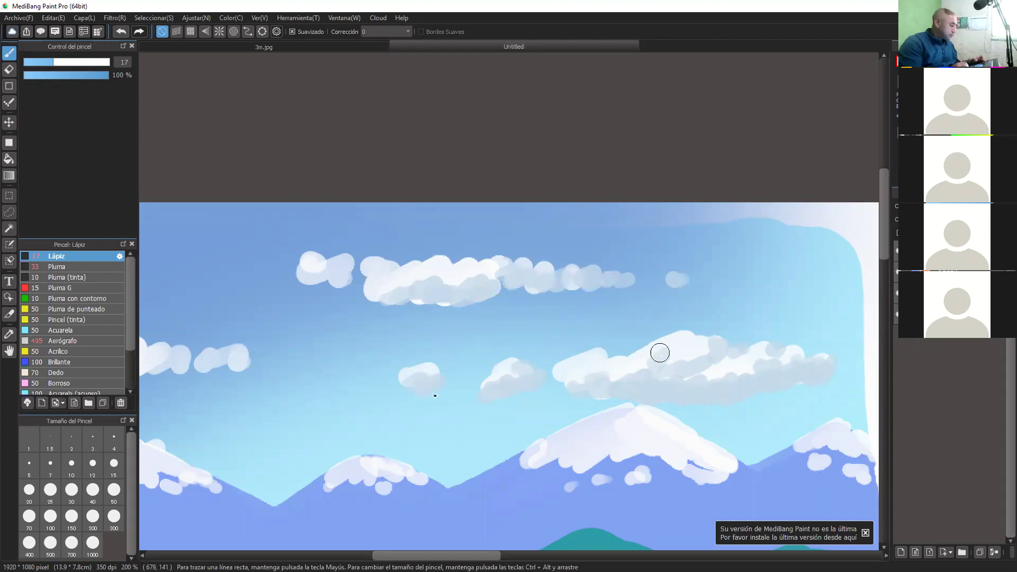
{"action": "left_click_drag", "start_coordinate": [404, 432], "coordinate": [672, 411]}
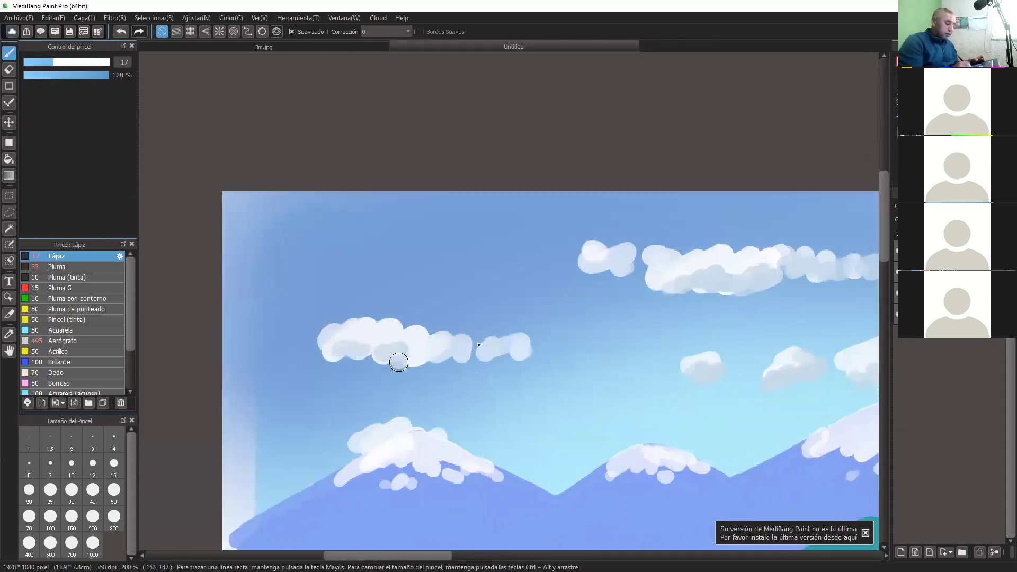
{"action": "mouse_move", "coordinate": [399, 362]}
{"action": "left_mouse_down"}
{"action": "mouse_move", "coordinate": [503, 344]}
{"action": "mouse_move", "coordinate": [446, 356]}
{"action": "mouse_move", "coordinate": [495, 345]}
{"action": "mouse_move", "coordinate": [508, 355]}
{"action": "mouse_move", "coordinate": [639, 350]}
{"action": "left_mouse_up"}
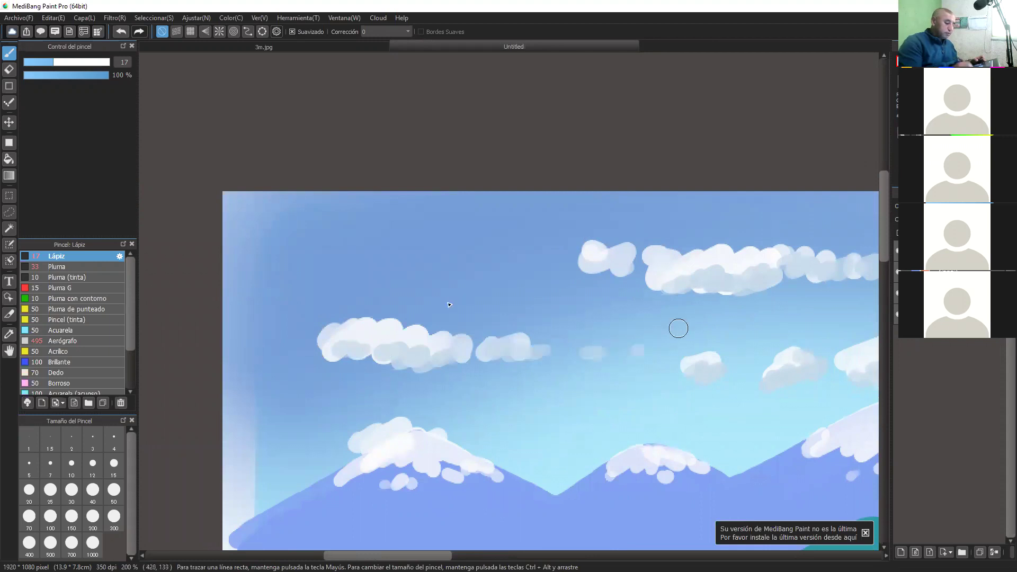
{"action": "key", "text": "ctrl+minus"}
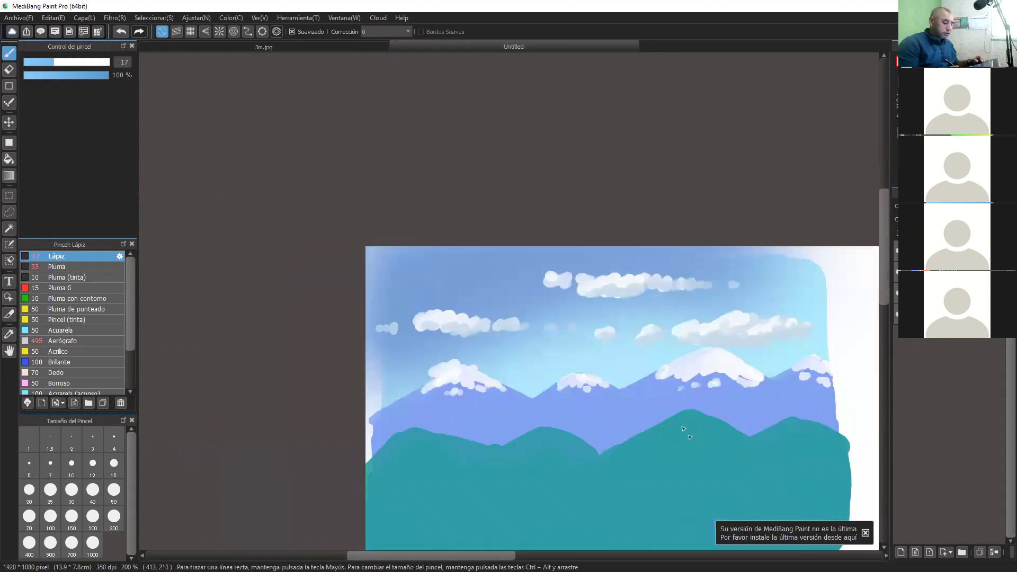
{"action": "mouse_move", "coordinate": [681, 409]}
{"action": "left_mouse_down"}
{"action": "mouse_move", "coordinate": [490, 427]}
{"action": "mouse_move", "coordinate": [558, 377]}
{"action": "left_mouse_up"}
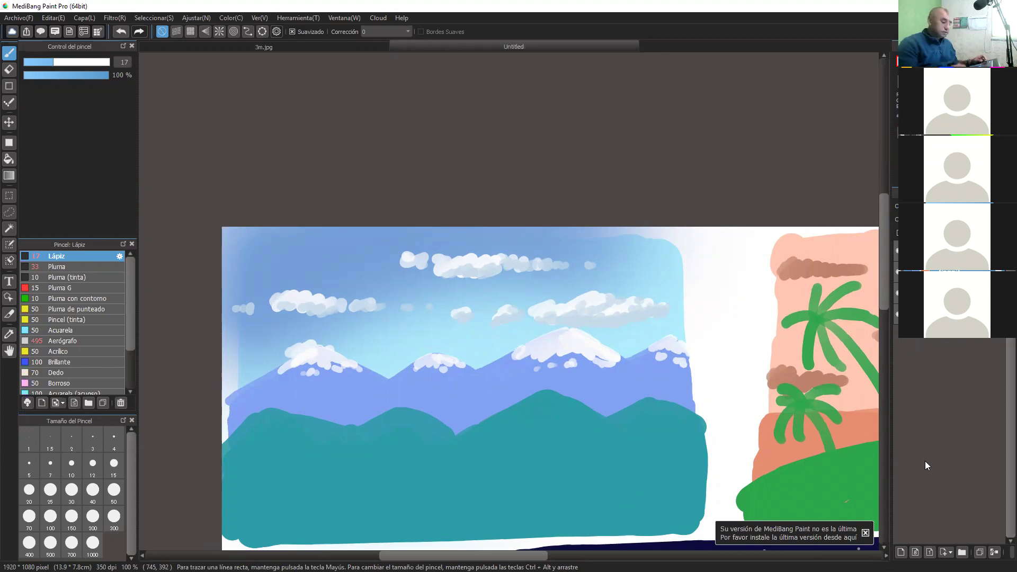
Paint darker blue shadow strokes down the right slope of the leftmost snowy mountain, extending them to the green hills
{"action": "scroll", "coordinate": [430, 466], "scroll_direction": "up", "scroll_amount": 3}
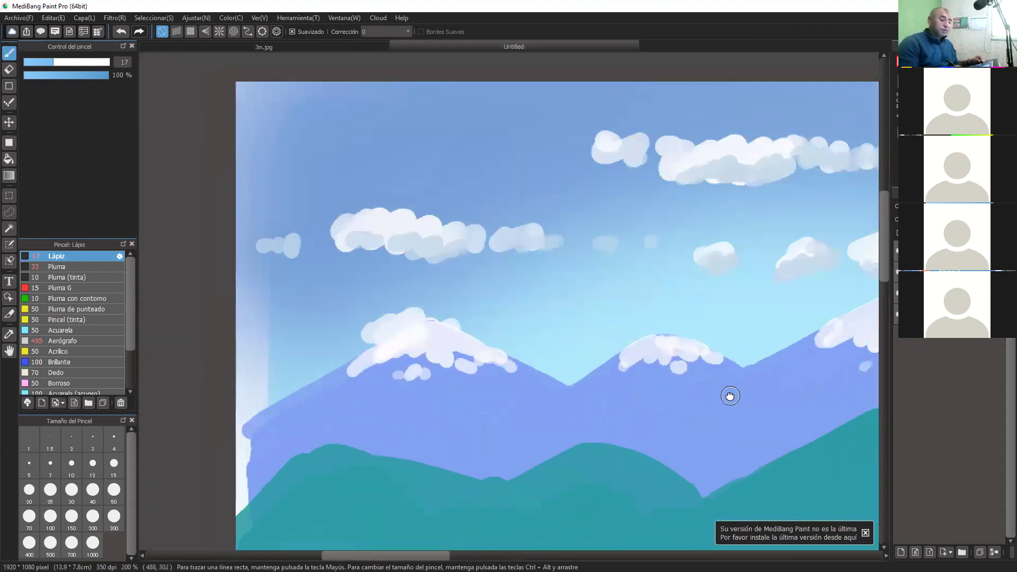
{"action": "scroll", "coordinate": [730, 396], "scroll_direction": "up", "scroll_amount": 2}
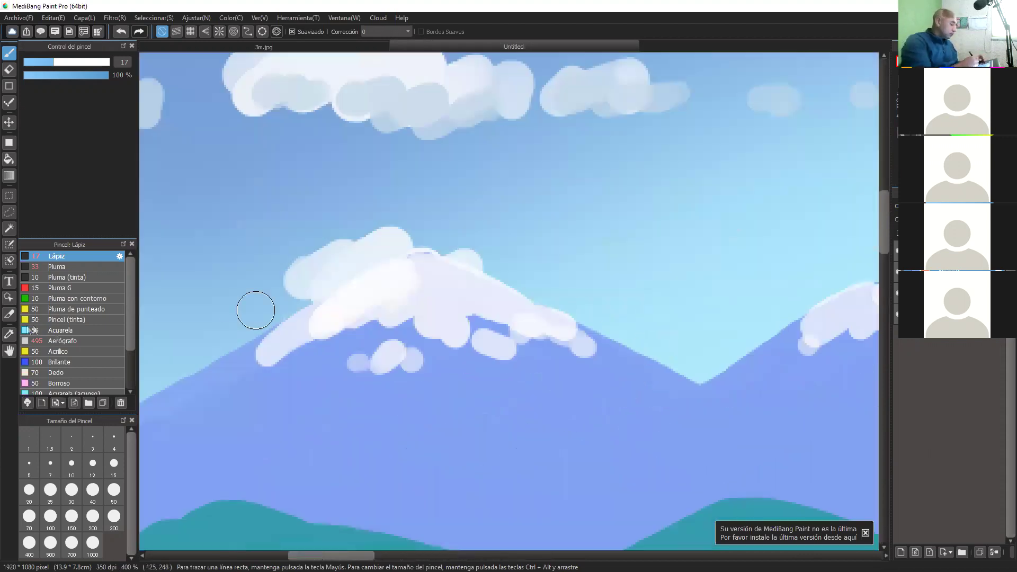
{"action": "key", "text": "alt"}
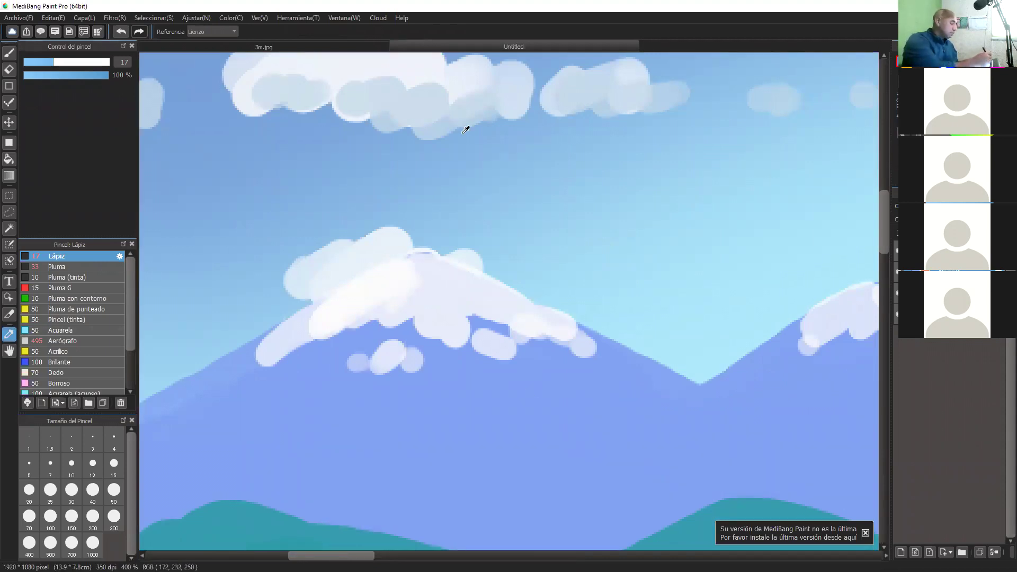
{"action": "left_click_drag", "start_coordinate": [476, 321], "coordinate": [485, 332]}
{"action": "mouse_move", "coordinate": [478, 389]}
{"action": "left_mouse_down"}
{"action": "mouse_move", "coordinate": [526, 412]}
{"action": "mouse_move", "coordinate": [534, 443]}
{"action": "mouse_move", "coordinate": [593, 510]}
{"action": "mouse_move", "coordinate": [515, 396]}
{"action": "mouse_move", "coordinate": [536, 378]}
{"action": "mouse_move", "coordinate": [528, 358]}
{"action": "mouse_move", "coordinate": [604, 404]}
{"action": "mouse_move", "coordinate": [583, 425]}
{"action": "mouse_move", "coordinate": [676, 503]}
{"action": "mouse_move", "coordinate": [679, 492]}
{"action": "mouse_move", "coordinate": [565, 399]}
{"action": "mouse_move", "coordinate": [592, 412]}
{"action": "mouse_move", "coordinate": [601, 390]}
{"action": "mouse_move", "coordinate": [544, 358]}
{"action": "mouse_move", "coordinate": [648, 393]}
{"action": "mouse_move", "coordinate": [583, 352]}
{"action": "mouse_move", "coordinate": [580, 338]}
{"action": "mouse_move", "coordinate": [690, 405]}
{"action": "left_mouse_up"}
{"action": "key", "text": "ctrl+minus"}
{"action": "key", "text": "ctrl+minus"}
{"action": "key", "text": "ctrl+minus"}
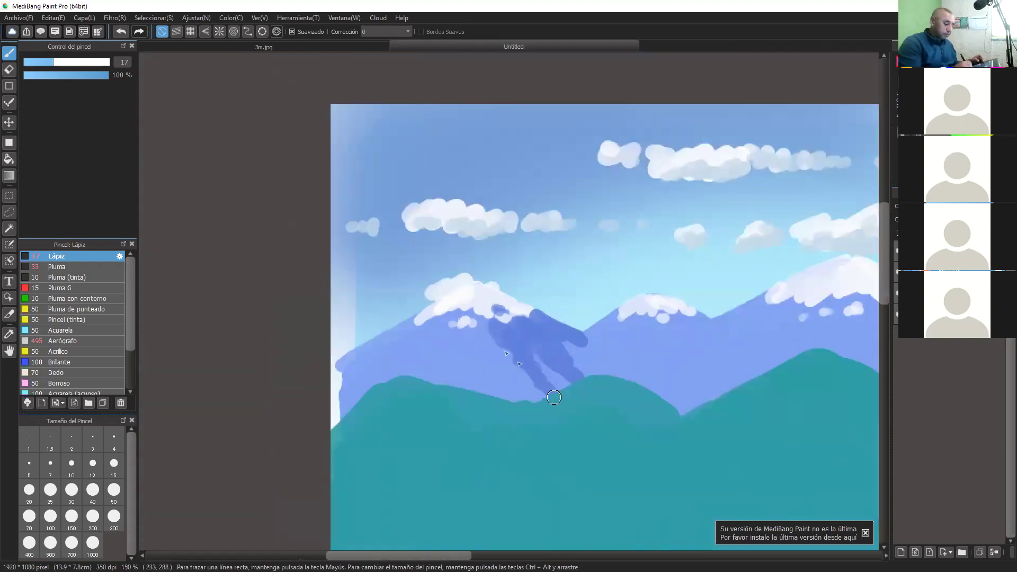
{"action": "mouse_move", "coordinate": [493, 379]}
{"action": "left_mouse_down"}
{"action": "mouse_move", "coordinate": [484, 356]}
{"action": "mouse_move", "coordinate": [514, 396]}
{"action": "left_mouse_up"}
{"action": "mouse_move", "coordinate": [564, 338]}
{"action": "left_mouse_down"}
{"action": "mouse_move", "coordinate": [631, 389]}
{"action": "mouse_move", "coordinate": [692, 410]}
{"action": "left_mouse_up"}
{"action": "left_click_drag", "start_coordinate": [609, 360], "coordinate": [711, 406]}
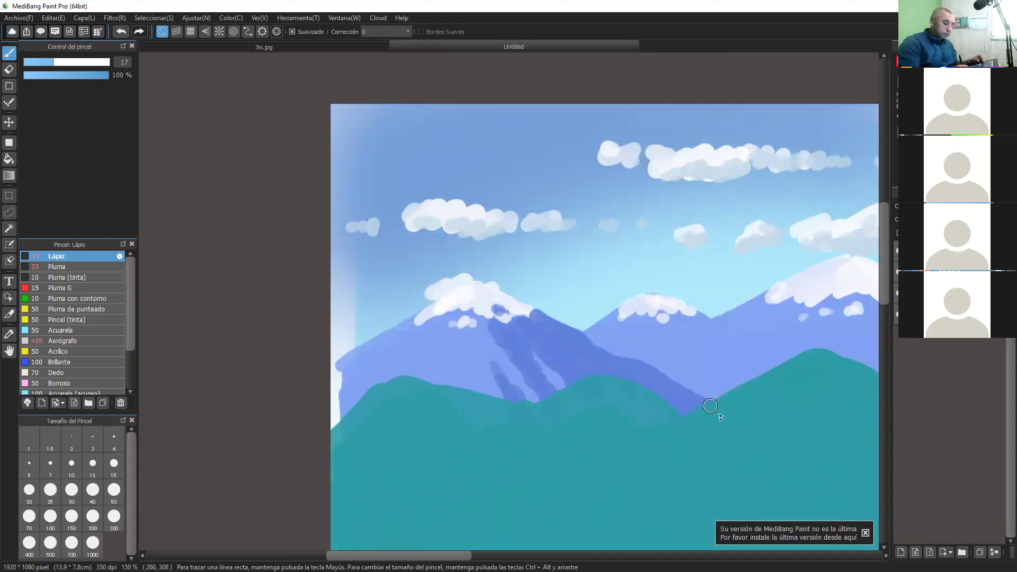
{"action": "mouse_move", "coordinate": [495, 363]}
{"action": "left_mouse_down"}
{"action": "mouse_move", "coordinate": [513, 409]}
{"action": "mouse_move", "coordinate": [496, 355]}
{"action": "mouse_move", "coordinate": [520, 334]}
{"action": "mouse_move", "coordinate": [513, 354]}
{"action": "mouse_move", "coordinate": [525, 365]}
{"action": "mouse_move", "coordinate": [511, 337]}
{"action": "mouse_move", "coordinate": [558, 383]}
{"action": "left_mouse_up"}
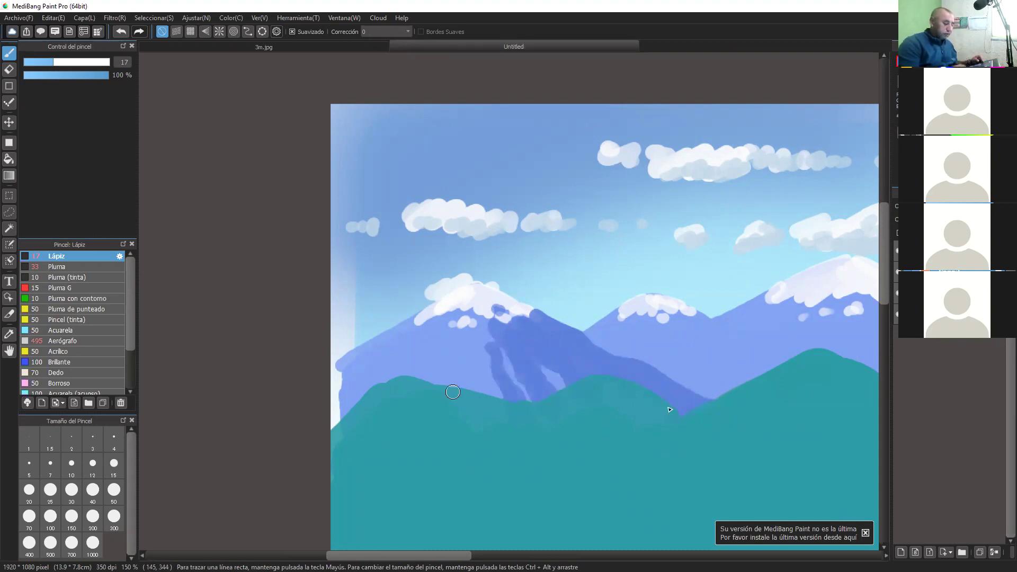
Paint the same darker blue shadows on the right slopes of the small middle mountain, the large snowy mountain and the rightmost peak
{"action": "left_click_drag", "start_coordinate": [722, 430], "coordinate": [485, 415]}
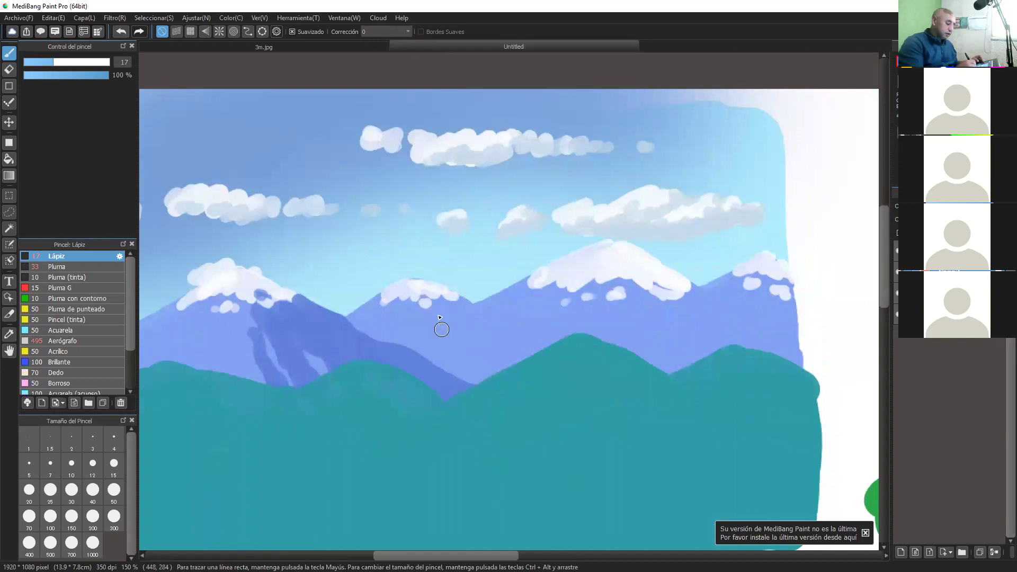
{"action": "mouse_move", "coordinate": [435, 312]}
{"action": "left_mouse_down"}
{"action": "mouse_move", "coordinate": [443, 332]}
{"action": "mouse_move", "coordinate": [433, 319]}
{"action": "mouse_move", "coordinate": [440, 330]}
{"action": "mouse_move", "coordinate": [439, 304]}
{"action": "mouse_move", "coordinate": [530, 342]}
{"action": "mouse_move", "coordinate": [477, 320]}
{"action": "mouse_move", "coordinate": [511, 344]}
{"action": "mouse_move", "coordinate": [498, 357]}
{"action": "mouse_move", "coordinate": [457, 335]}
{"action": "mouse_move", "coordinate": [477, 367]}
{"action": "mouse_move", "coordinate": [449, 352]}
{"action": "mouse_move", "coordinate": [438, 325]}
{"action": "mouse_move", "coordinate": [487, 376]}
{"action": "mouse_move", "coordinate": [453, 335]}
{"action": "mouse_move", "coordinate": [458, 376]}
{"action": "mouse_move", "coordinate": [500, 396]}
{"action": "mouse_move", "coordinate": [496, 371]}
{"action": "mouse_move", "coordinate": [566, 361]}
{"action": "left_mouse_up"}
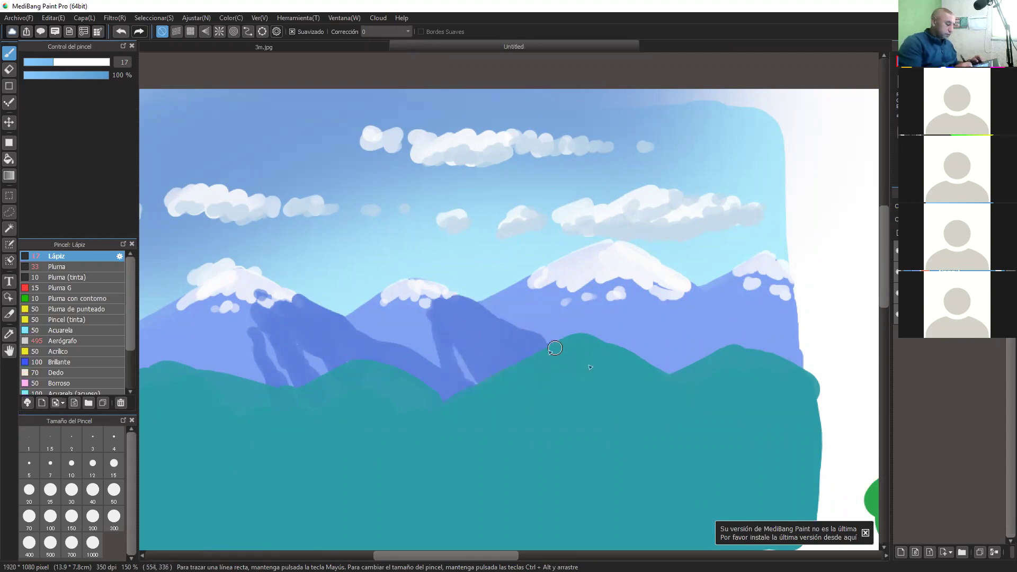
{"action": "left_click_drag", "start_coordinate": [662, 454], "coordinate": [438, 439]}
{"action": "mouse_move", "coordinate": [378, 288]}
{"action": "left_mouse_down"}
{"action": "mouse_move", "coordinate": [423, 364]}
{"action": "mouse_move", "coordinate": [373, 302]}
{"action": "mouse_move", "coordinate": [410, 353]}
{"action": "left_mouse_up"}
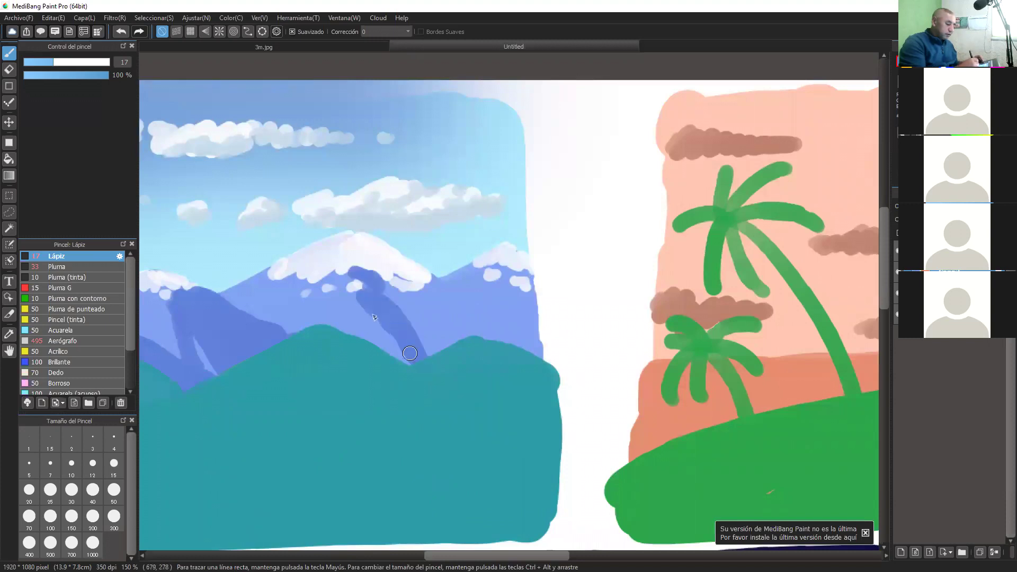
{"action": "mouse_move", "coordinate": [372, 319]}
{"action": "left_mouse_down"}
{"action": "mouse_move", "coordinate": [383, 349]}
{"action": "mouse_move", "coordinate": [370, 337]}
{"action": "left_mouse_up"}
{"action": "left_click_drag", "start_coordinate": [390, 291], "coordinate": [435, 362]}
{"action": "mouse_move", "coordinate": [427, 301]}
{"action": "left_mouse_down"}
{"action": "mouse_move", "coordinate": [464, 352]}
{"action": "mouse_move", "coordinate": [424, 288]}
{"action": "mouse_move", "coordinate": [500, 341]}
{"action": "mouse_move", "coordinate": [531, 302]}
{"action": "mouse_move", "coordinate": [515, 270]}
{"action": "mouse_move", "coordinate": [546, 308]}
{"action": "mouse_move", "coordinate": [535, 324]}
{"action": "mouse_move", "coordinate": [506, 305]}
{"action": "mouse_move", "coordinate": [516, 347]}
{"action": "mouse_move", "coordinate": [495, 289]}
{"action": "left_mouse_up"}
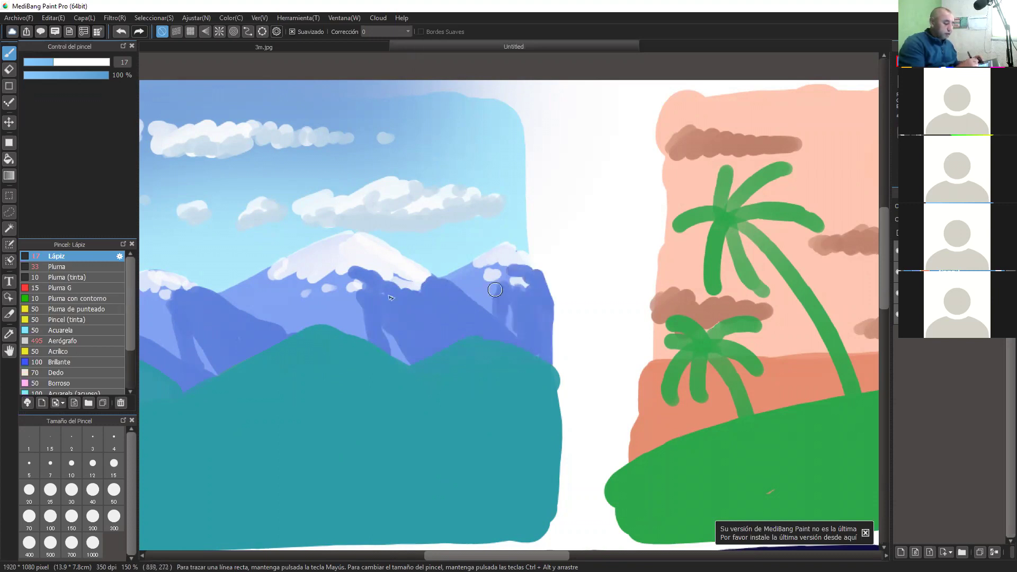
Shade the right side of the leftmost mountain's snowcap in grey-lavender with Lápiz at size 17, adding small snow patches below it
{"action": "left_click_drag", "start_coordinate": [332, 476], "coordinate": [633, 466]}
{"action": "left_click_drag", "start_coordinate": [402, 403], "coordinate": [423, 453]}
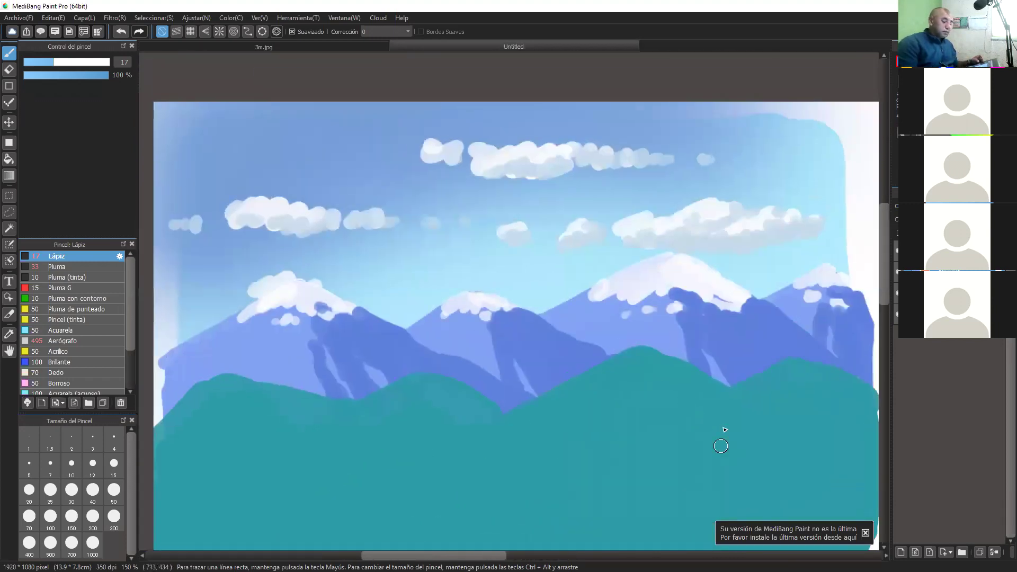
{"action": "scroll", "coordinate": [497, 374], "scroll_direction": "up", "scroll_amount": 5}
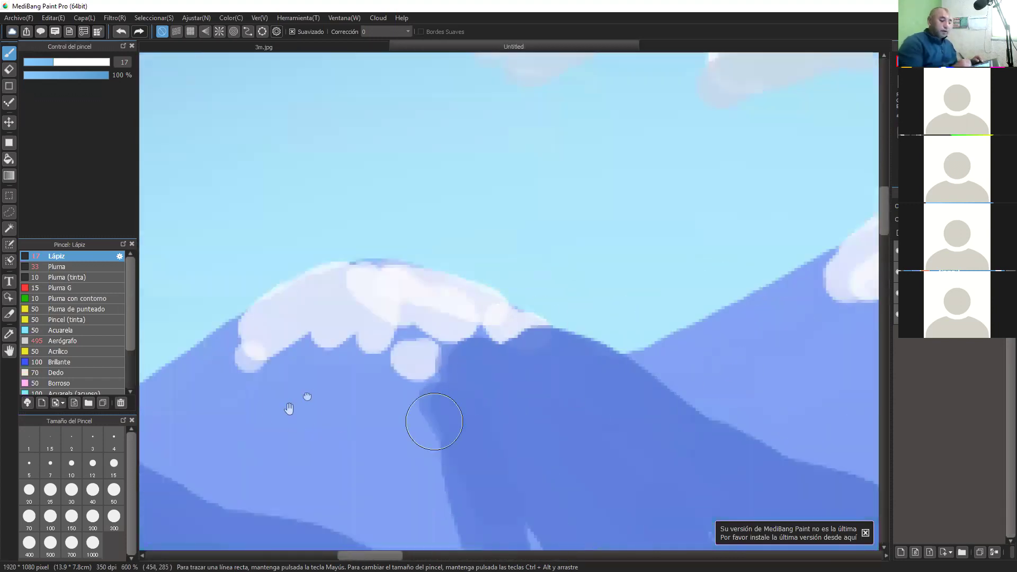
{"action": "left_click_drag", "start_coordinate": [350, 457], "coordinate": [684, 404]}
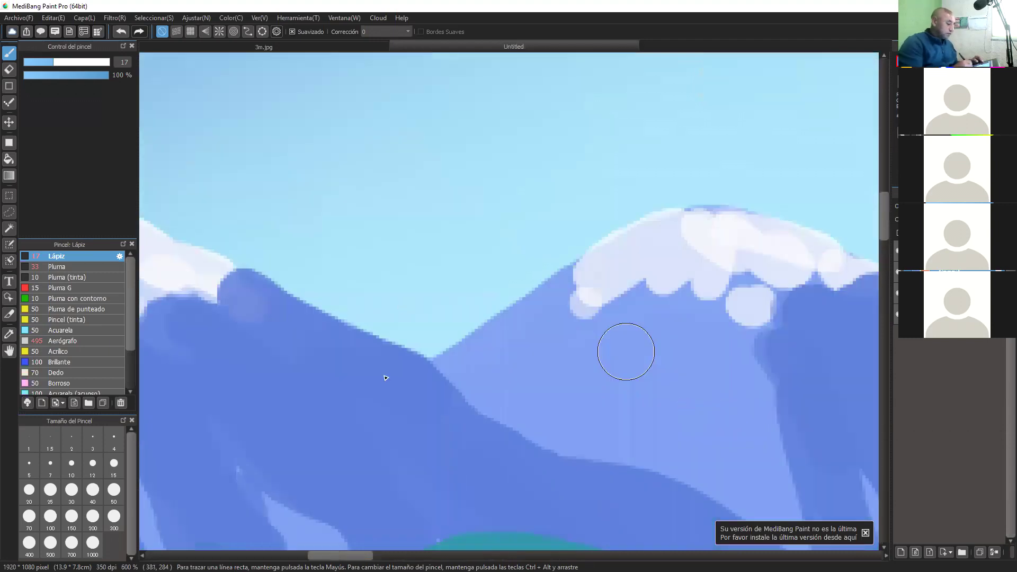
{"action": "left_click_drag", "start_coordinate": [318, 222], "coordinate": [732, 270]}
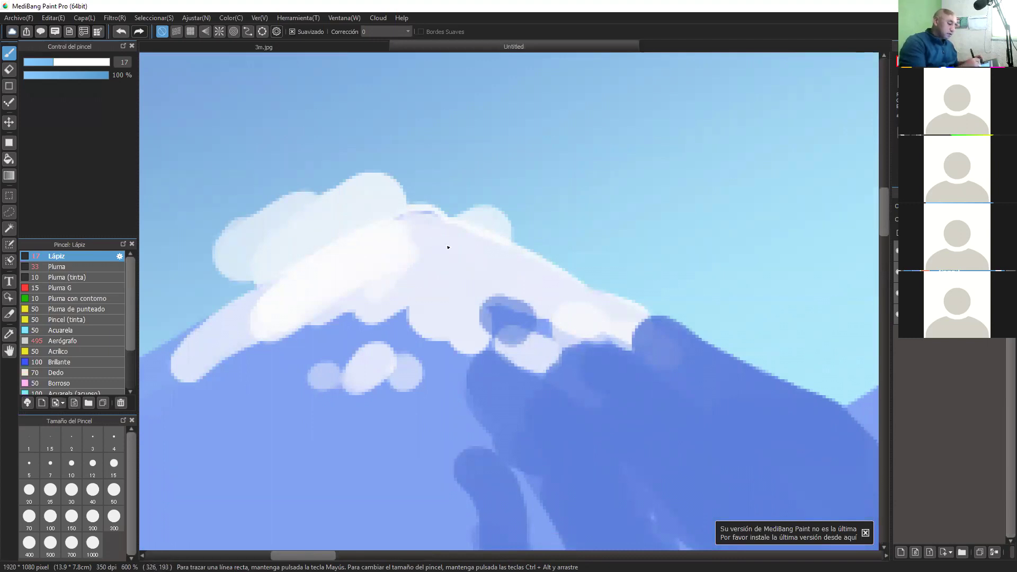
{"action": "mouse_move", "coordinate": [424, 215]}
{"action": "left_mouse_down"}
{"action": "mouse_move", "coordinate": [481, 331]}
{"action": "mouse_move", "coordinate": [527, 284]}
{"action": "mouse_move", "coordinate": [592, 303]}
{"action": "mouse_move", "coordinate": [518, 401]}
{"action": "left_mouse_up"}
{"action": "left_click", "coordinate": [688, 352]}
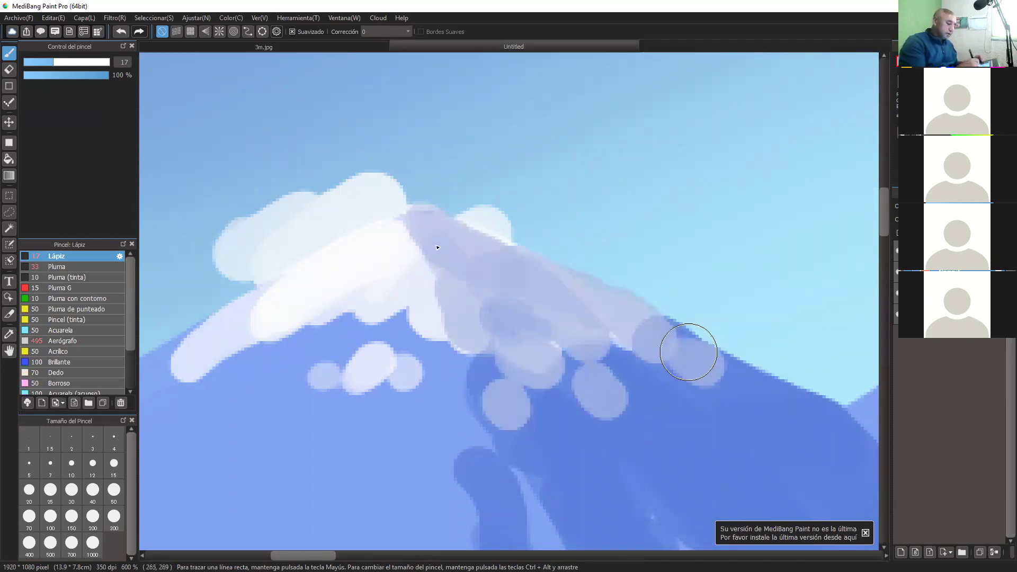
{"action": "mouse_move", "coordinate": [689, 351]}
{"action": "left_mouse_down"}
{"action": "mouse_move", "coordinate": [466, 265]}
{"action": "mouse_move", "coordinate": [596, 344]}
{"action": "left_mouse_up"}
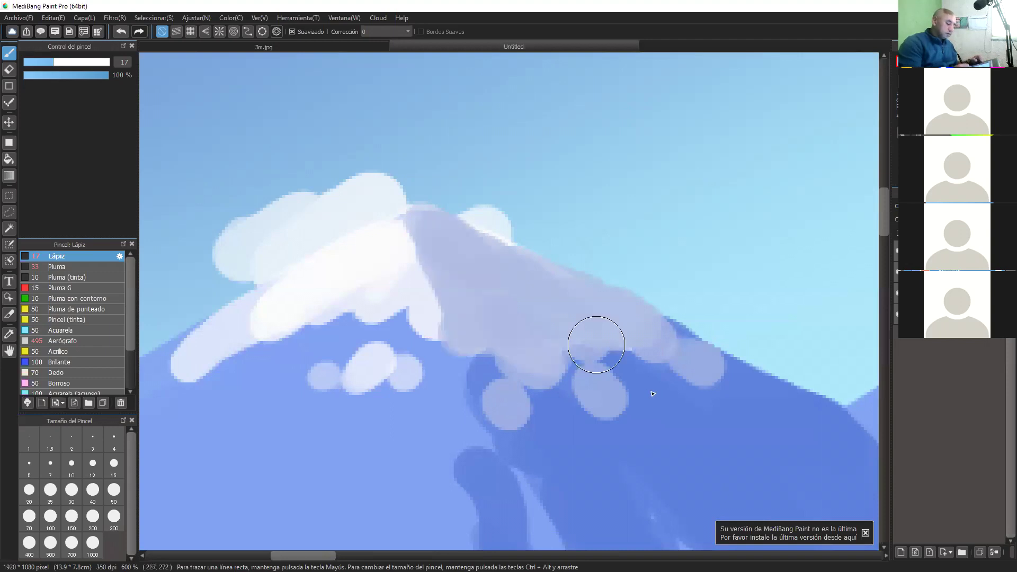
Paint grey-lavender shading on the right side of the small middle mountain's snowcap, with a few separate patches beneath
{"action": "key", "text": "ctrl+minus"}
{"action": "key", "text": "ctrl+minus"}
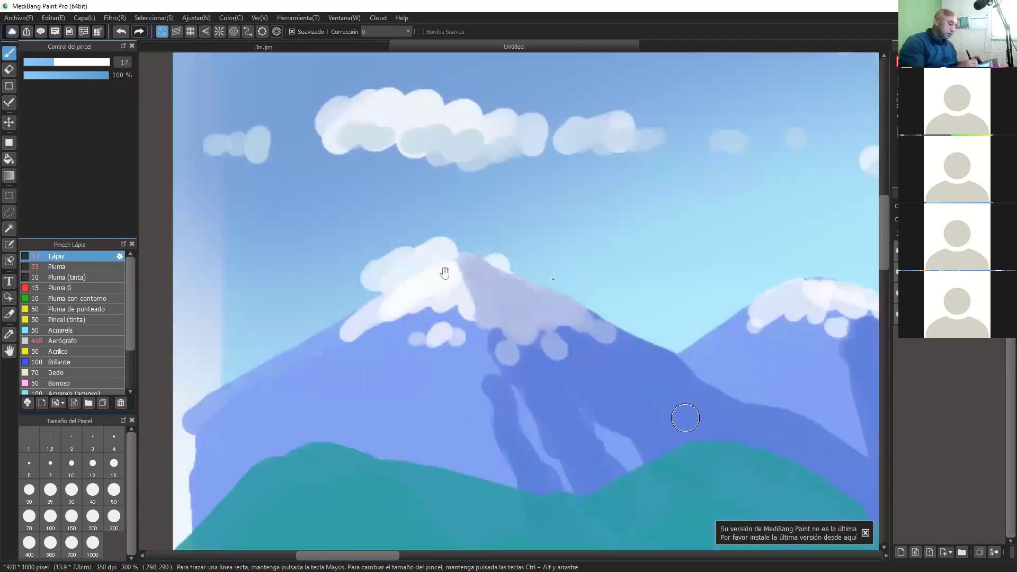
{"action": "left_click_drag", "start_coordinate": [444, 273], "coordinate": [71, 216]}
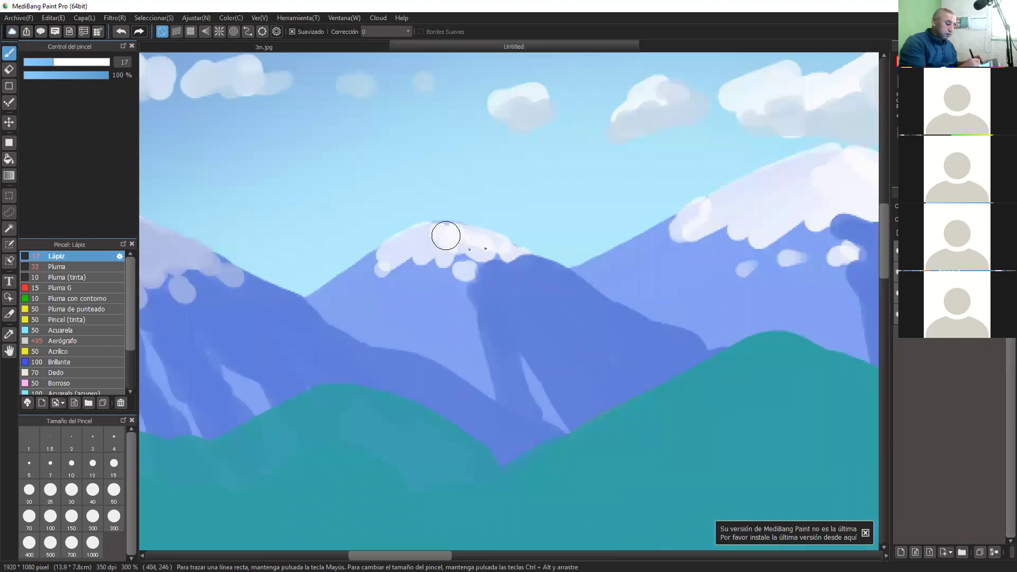
{"action": "left_click_drag", "start_coordinate": [446, 235], "coordinate": [470, 250]}
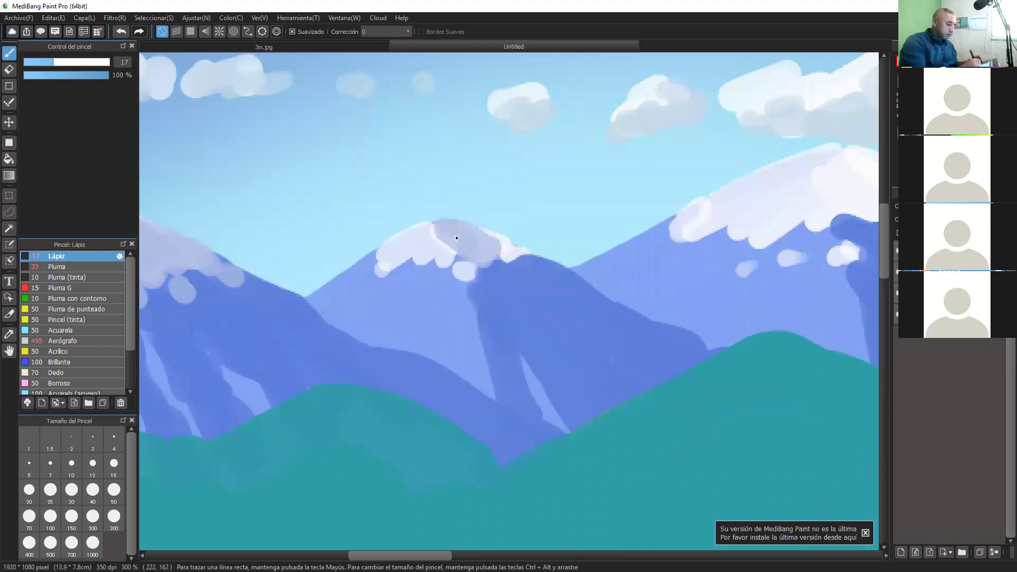
{"action": "mouse_move", "coordinate": [474, 233]}
{"action": "left_mouse_down"}
{"action": "mouse_move", "coordinate": [508, 248]}
{"action": "mouse_move", "coordinate": [512, 270]}
{"action": "mouse_move", "coordinate": [497, 275]}
{"action": "mouse_move", "coordinate": [552, 270]}
{"action": "mouse_move", "coordinate": [518, 293]}
{"action": "mouse_move", "coordinate": [522, 302]}
{"action": "mouse_move", "coordinate": [557, 270]}
{"action": "left_mouse_up"}
{"action": "left_click", "coordinate": [511, 293]}
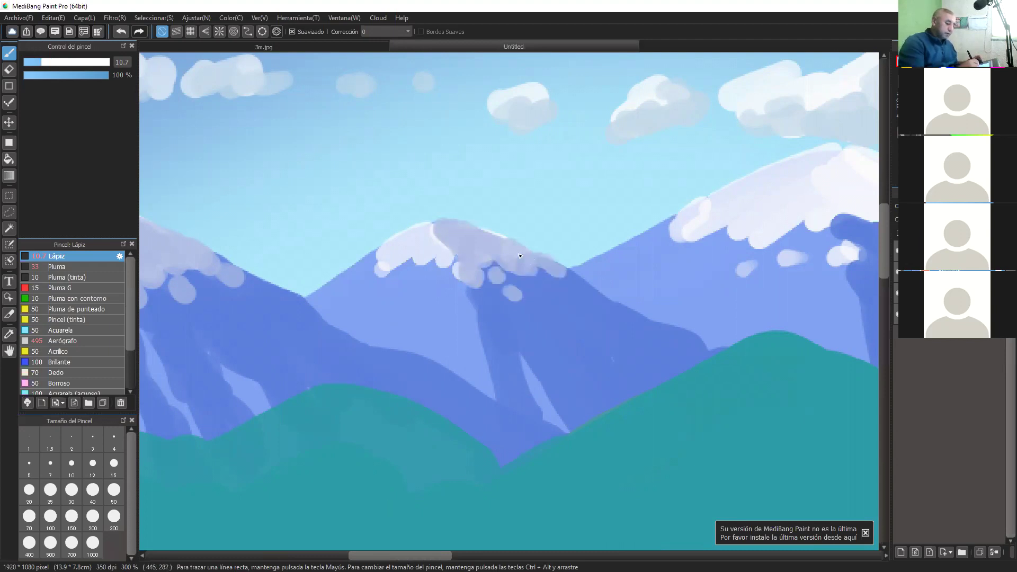
Cover the right half of the large mountain's snowcap in grey-lavender with Lápiz at size 10.7, dabbing small patches along its lower edge
{"action": "left_click_drag", "start_coordinate": [849, 176], "coordinate": [530, 239]}
{"action": "mouse_move", "coordinate": [520, 272]}
{"action": "left_mouse_down"}
{"action": "mouse_move", "coordinate": [522, 218]}
{"action": "mouse_move", "coordinate": [587, 247]}
{"action": "mouse_move", "coordinate": [533, 217]}
{"action": "mouse_move", "coordinate": [677, 298]}
{"action": "left_mouse_up"}
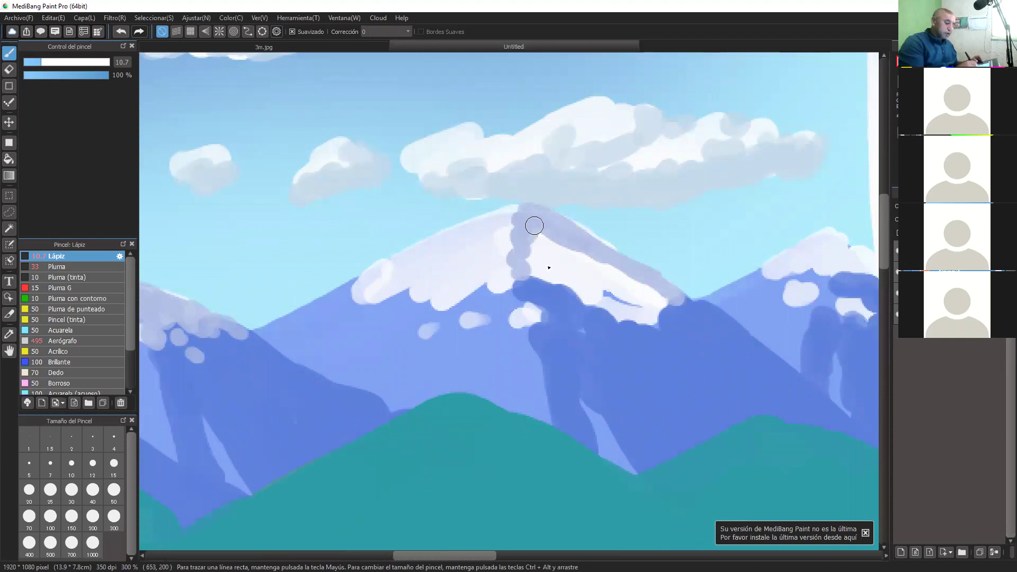
{"action": "left_click_drag", "start_coordinate": [534, 226], "coordinate": [573, 282]}
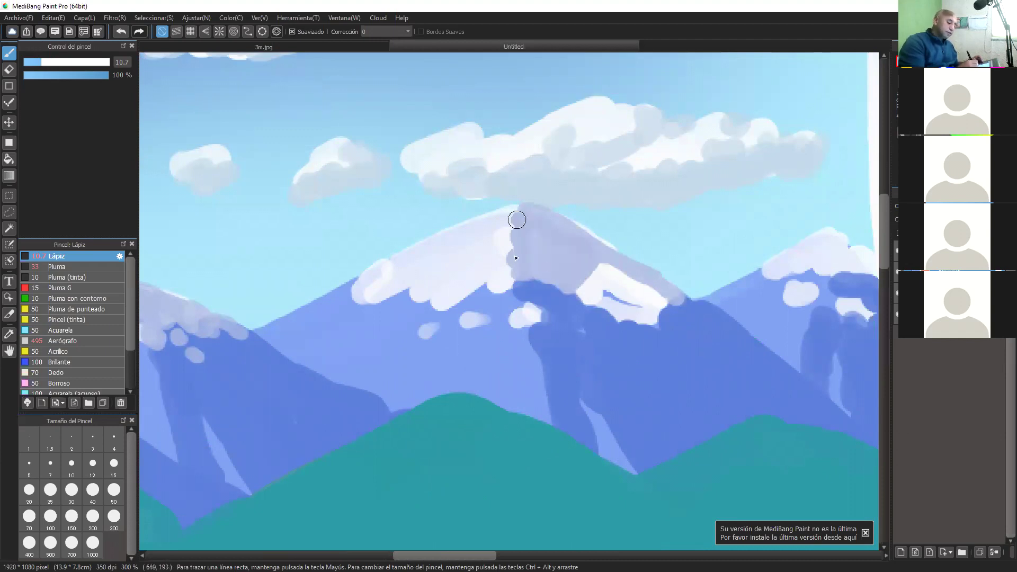
{"action": "left_click_drag", "start_coordinate": [517, 219], "coordinate": [538, 296]}
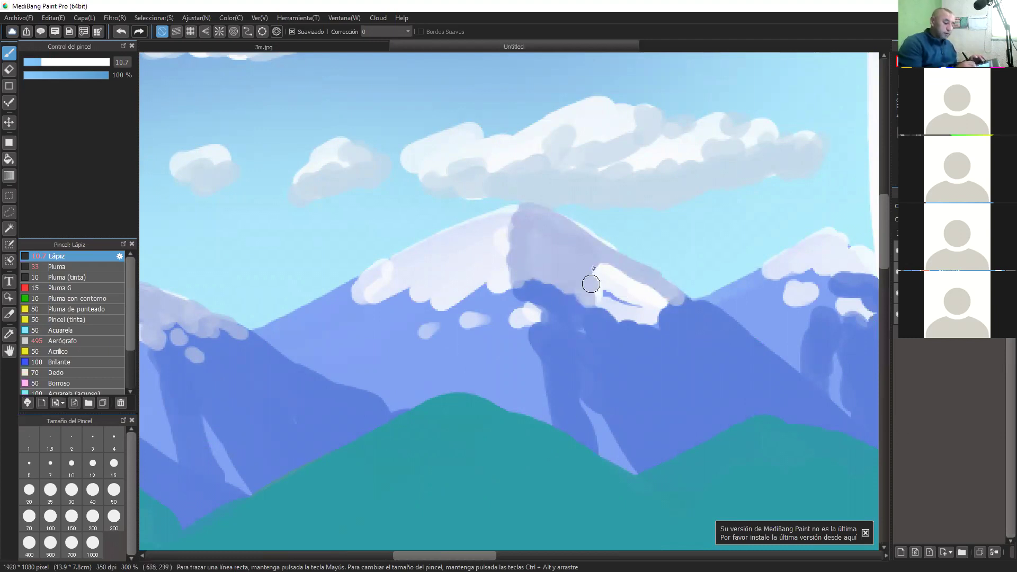
{"action": "mouse_move", "coordinate": [590, 281]}
{"action": "left_mouse_down"}
{"action": "mouse_move", "coordinate": [662, 305]}
{"action": "mouse_move", "coordinate": [595, 295]}
{"action": "mouse_move", "coordinate": [577, 306]}
{"action": "mouse_move", "coordinate": [543, 291]}
{"action": "mouse_move", "coordinate": [587, 309]}
{"action": "mouse_move", "coordinate": [621, 290]}
{"action": "mouse_move", "coordinate": [641, 312]}
{"action": "mouse_move", "coordinate": [600, 272]}
{"action": "mouse_move", "coordinate": [616, 273]}
{"action": "mouse_move", "coordinate": [587, 240]}
{"action": "mouse_move", "coordinate": [646, 283]}
{"action": "left_mouse_up"}
{"action": "left_click_drag", "start_coordinate": [654, 319], "coordinate": [689, 306]}
{"action": "left_click", "coordinate": [685, 330]}
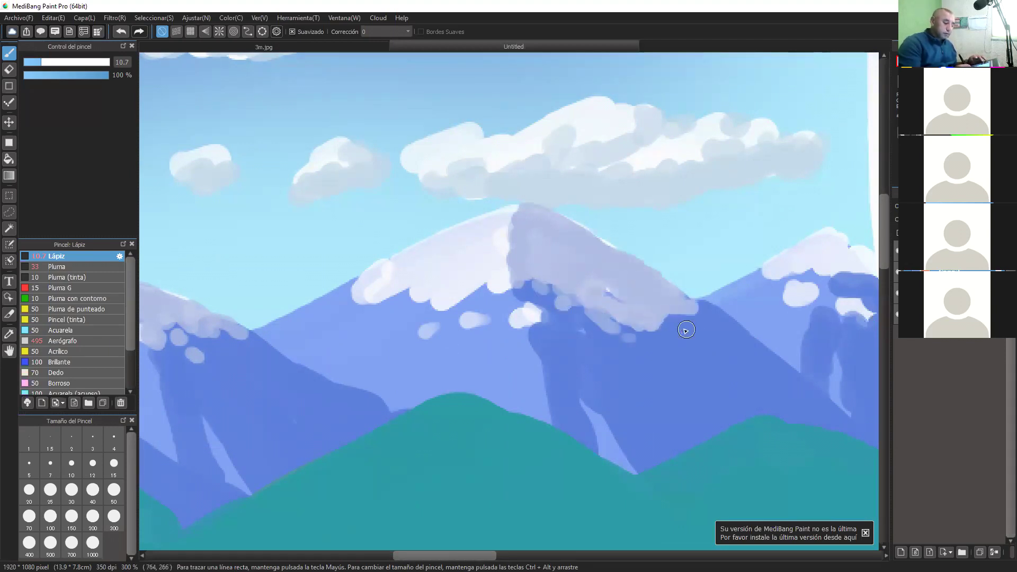
{"action": "left_click", "coordinate": [707, 316]}
Shade the right side of the rightmost peak's snowcap and the snow patches below it in the same grey-lavender
{"action": "key", "text": "ctrl+minus"}
{"action": "key", "text": "ctrl+minus"}
{"action": "key", "text": "ctrl+minus"}
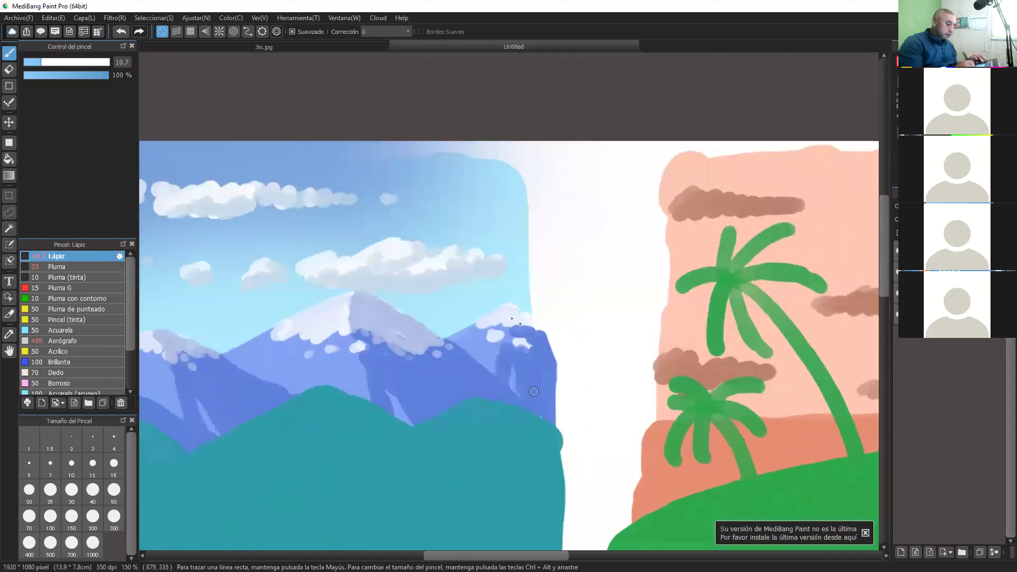
{"action": "key", "text": "ctrl+plus"}
{"action": "mouse_move", "coordinate": [514, 309]}
{"action": "left_mouse_down"}
{"action": "mouse_move", "coordinate": [547, 330]}
{"action": "mouse_move", "coordinate": [518, 355]}
{"action": "left_mouse_up"}
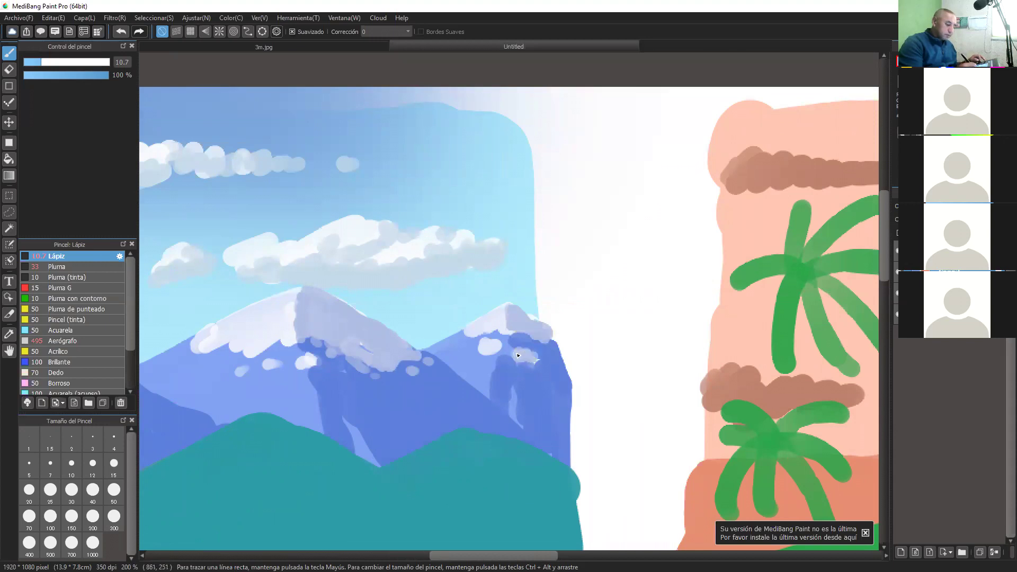
{"action": "left_click_drag", "start_coordinate": [522, 353], "coordinate": [539, 363]}
{"action": "key", "text": "ctrl+minus"}
{"action": "key", "text": "ctrl+minus"}
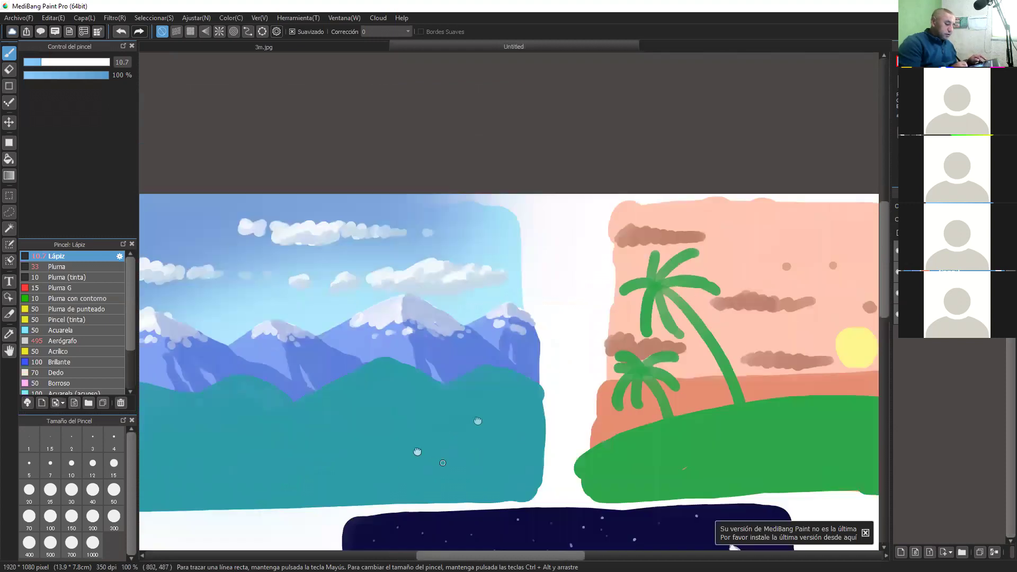
Paint a wide dark teal shadow down the right slope of the second green hill to its base, enlarging Lápiz to size 21
{"action": "left_click_drag", "start_coordinate": [417, 453], "coordinate": [645, 398]}
{"action": "left_click_drag", "start_coordinate": [561, 402], "coordinate": [456, 411]}
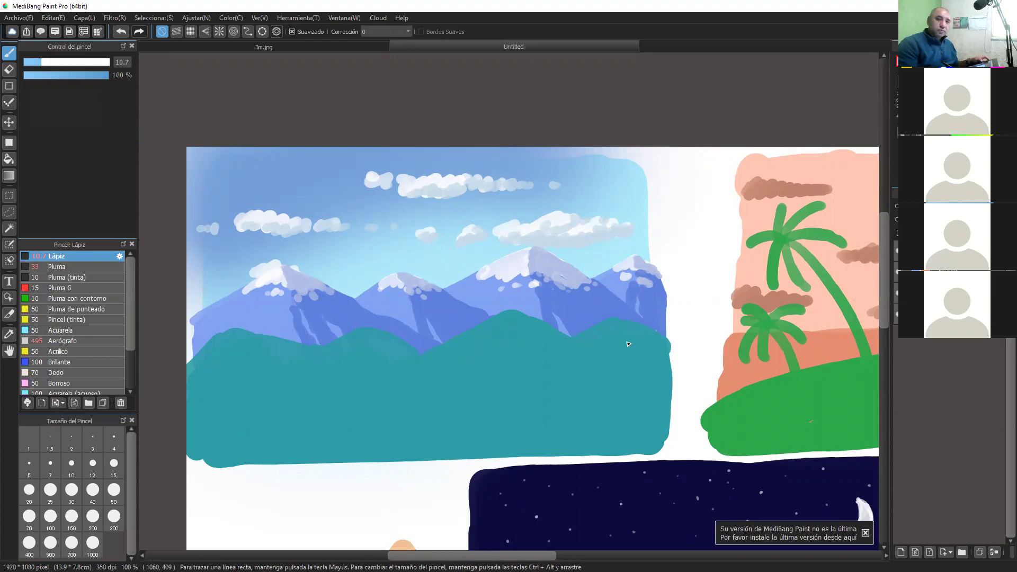
{"action": "left_click_drag", "start_coordinate": [572, 405], "coordinate": [599, 387]}
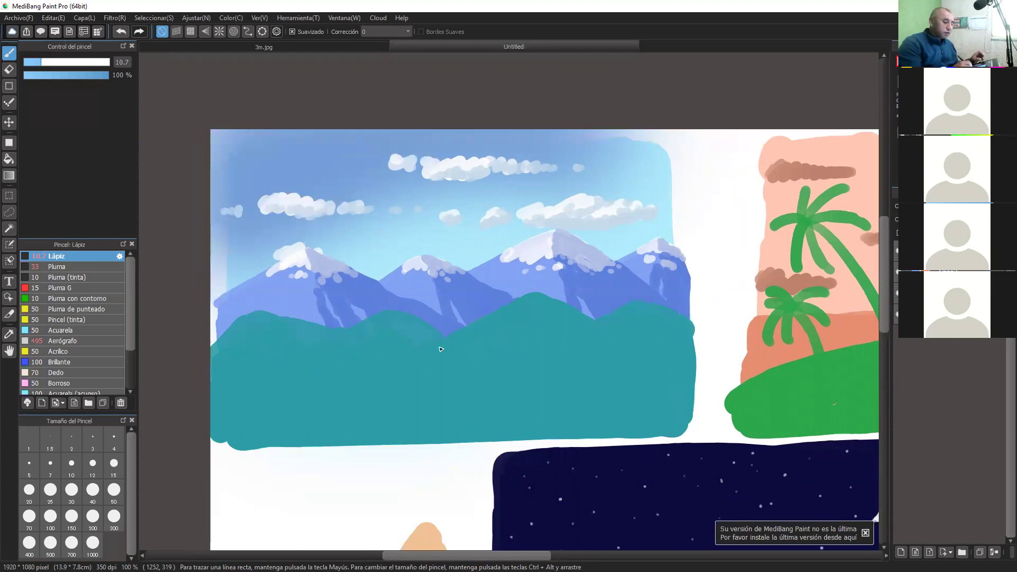
{"action": "scroll", "coordinate": [429, 360], "scroll_direction": "up", "scroll_amount": 3}
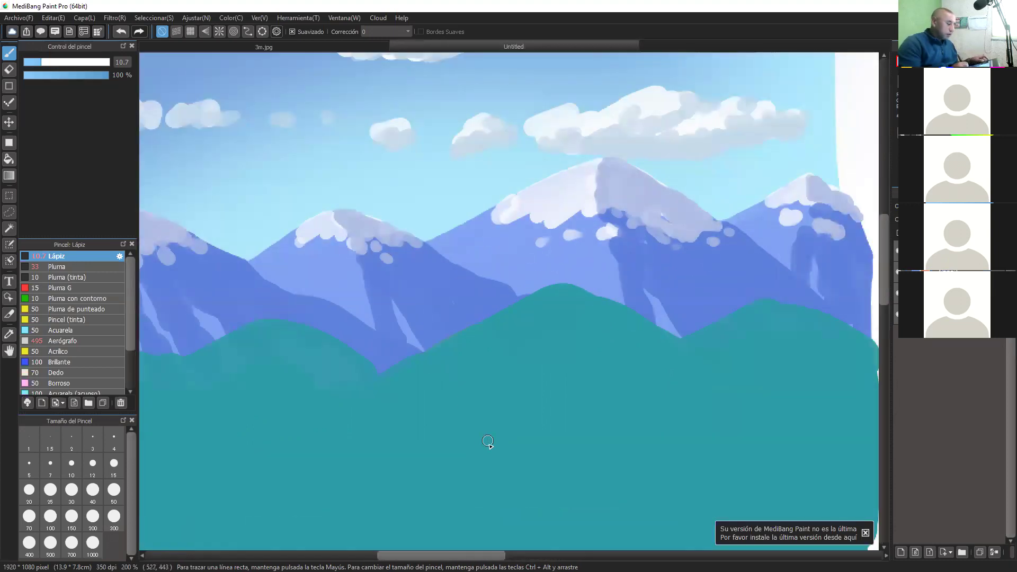
{"action": "scroll", "coordinate": [593, 372], "scroll_direction": "down", "scroll_amount": 2}
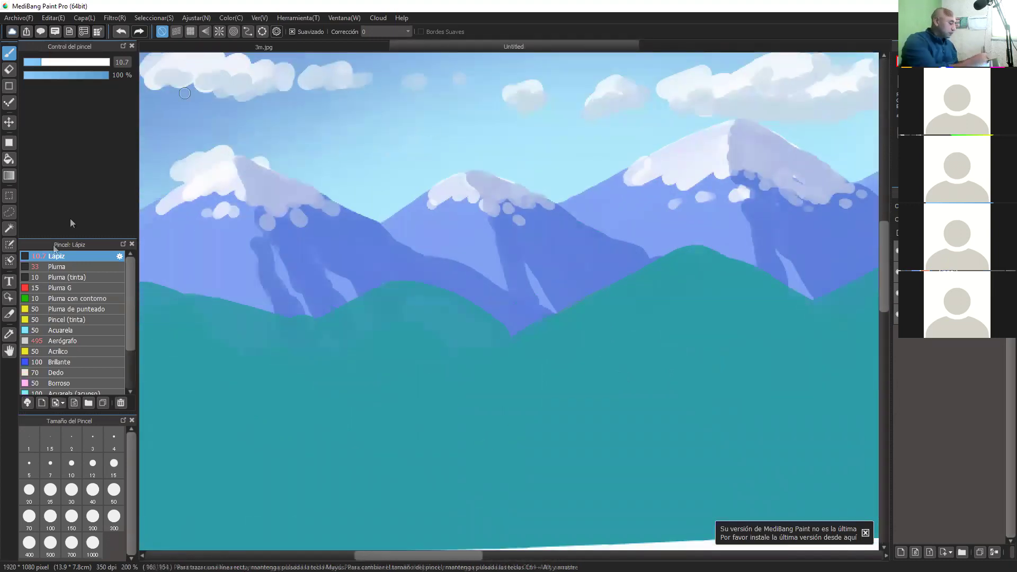
{"action": "left_click", "coordinate": [10, 334]}
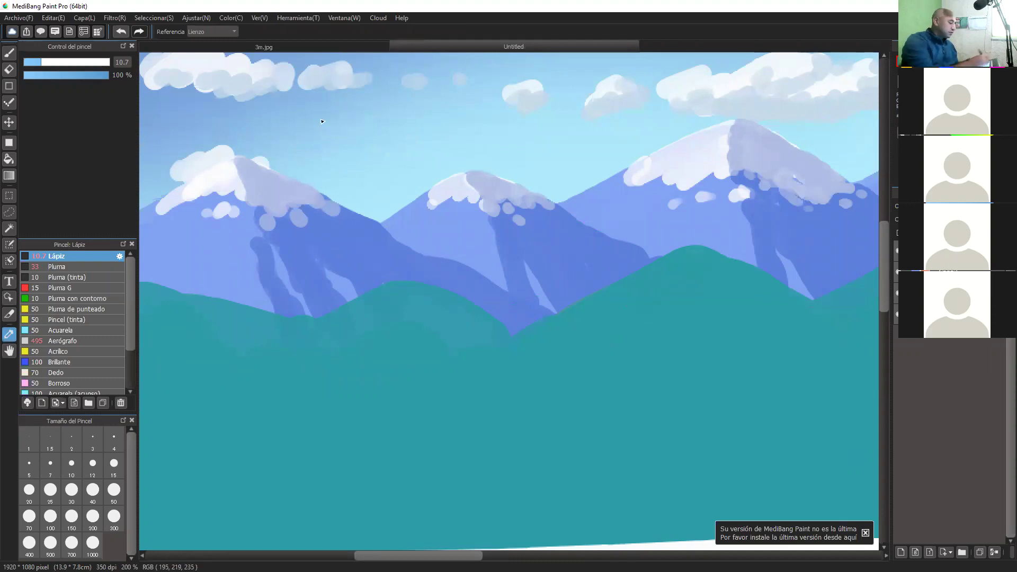
{"action": "key", "text": "b"}
{"action": "mouse_move", "coordinate": [402, 288]}
{"action": "left_mouse_down"}
{"action": "mouse_move", "coordinate": [516, 342]}
{"action": "mouse_move", "coordinate": [475, 310]}
{"action": "mouse_move", "coordinate": [496, 335]}
{"action": "mouse_move", "coordinate": [409, 283]}
{"action": "mouse_move", "coordinate": [516, 332]}
{"action": "left_mouse_up"}
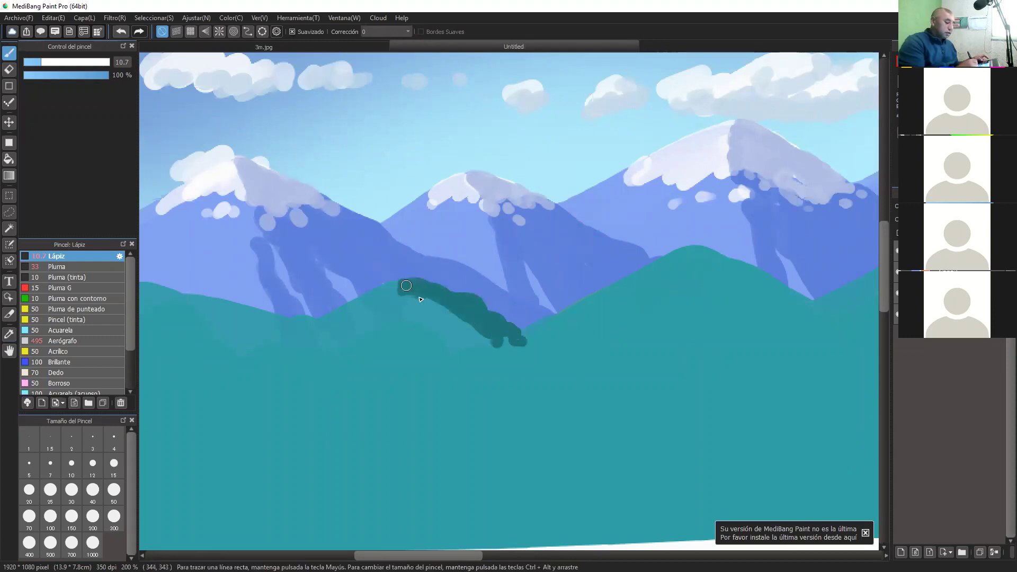
{"action": "left_click_drag", "start_coordinate": [406, 286], "coordinate": [439, 328]}
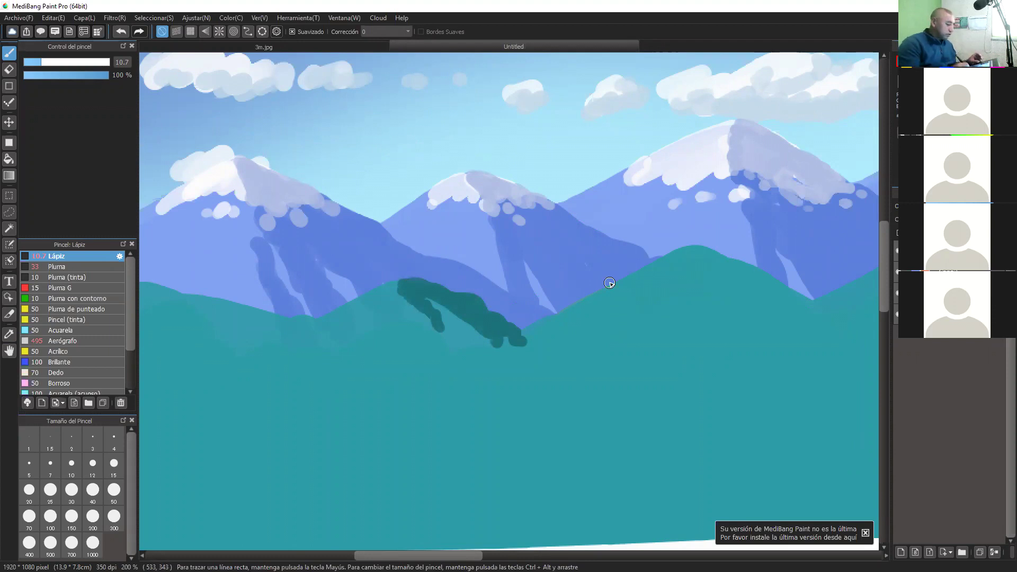
{"action": "scroll", "coordinate": [609, 283], "scroll_direction": "down", "scroll_amount": 1}
{"action": "mouse_move", "coordinate": [528, 312]}
{"action": "left_mouse_down"}
{"action": "mouse_move", "coordinate": [455, 313]}
{"action": "mouse_move", "coordinate": [449, 298]}
{"action": "mouse_move", "coordinate": [488, 348]}
{"action": "mouse_move", "coordinate": [514, 362]}
{"action": "mouse_move", "coordinate": [505, 395]}
{"action": "mouse_move", "coordinate": [508, 341]}
{"action": "mouse_move", "coordinate": [535, 426]}
{"action": "mouse_move", "coordinate": [518, 363]}
{"action": "mouse_move", "coordinate": [643, 476]}
{"action": "mouse_move", "coordinate": [609, 461]}
{"action": "mouse_move", "coordinate": [673, 481]}
{"action": "mouse_move", "coordinate": [688, 469]}
{"action": "mouse_move", "coordinate": [731, 469]}
{"action": "left_mouse_up"}
{"action": "left_click", "coordinate": [61, 62]}
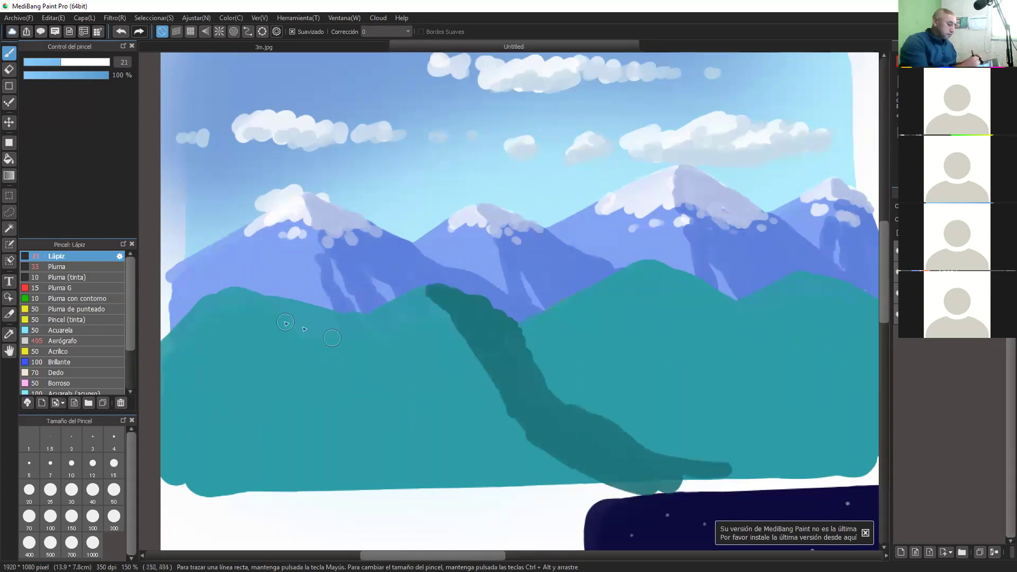
Paint dark teal shadows down the leftmost green hill's right slope, on its lower slope and along the base of the hills
{"action": "mouse_move", "coordinate": [318, 330]}
{"action": "left_mouse_down"}
{"action": "mouse_move", "coordinate": [241, 296]}
{"action": "mouse_move", "coordinate": [324, 318]}
{"action": "mouse_move", "coordinate": [384, 357]}
{"action": "mouse_move", "coordinate": [320, 332]}
{"action": "mouse_move", "coordinate": [397, 408]}
{"action": "mouse_move", "coordinate": [324, 348]}
{"action": "mouse_move", "coordinate": [324, 329]}
{"action": "mouse_move", "coordinate": [420, 413]}
{"action": "mouse_move", "coordinate": [543, 479]}
{"action": "left_mouse_up"}
{"action": "mouse_move", "coordinate": [326, 445]}
{"action": "left_mouse_down"}
{"action": "mouse_move", "coordinate": [415, 485]}
{"action": "mouse_move", "coordinate": [368, 482]}
{"action": "mouse_move", "coordinate": [410, 487]}
{"action": "left_mouse_up"}
{"action": "mouse_move", "coordinate": [454, 450]}
{"action": "left_mouse_down"}
{"action": "mouse_move", "coordinate": [509, 476]}
{"action": "mouse_move", "coordinate": [623, 482]}
{"action": "left_mouse_up"}
Paint dark teal shadows down the right slopes of the large and rightmost green hills, plus a lower ridge on the large hill
{"action": "left_click_drag", "start_coordinate": [684, 464], "coordinate": [388, 379]}
{"action": "mouse_move", "coordinate": [355, 178]}
{"action": "left_mouse_down"}
{"action": "mouse_move", "coordinate": [392, 220]}
{"action": "mouse_move", "coordinate": [465, 245]}
{"action": "left_mouse_up"}
{"action": "mouse_move", "coordinate": [426, 213]}
{"action": "left_mouse_down"}
{"action": "mouse_move", "coordinate": [421, 233]}
{"action": "mouse_move", "coordinate": [610, 365]}
{"action": "left_mouse_up"}
{"action": "mouse_move", "coordinate": [352, 286]}
{"action": "left_mouse_down"}
{"action": "mouse_move", "coordinate": [445, 378]}
{"action": "mouse_move", "coordinate": [530, 392]}
{"action": "mouse_move", "coordinate": [508, 400]}
{"action": "mouse_move", "coordinate": [580, 397]}
{"action": "left_mouse_up"}
{"action": "mouse_move", "coordinate": [508, 188]}
{"action": "left_mouse_down"}
{"action": "mouse_move", "coordinate": [604, 301]}
{"action": "mouse_move", "coordinate": [551, 223]}
{"action": "mouse_move", "coordinate": [563, 213]}
{"action": "mouse_move", "coordinate": [591, 226]}
{"action": "mouse_move", "coordinate": [593, 280]}
{"action": "mouse_move", "coordinate": [582, 315]}
{"action": "mouse_move", "coordinate": [578, 307]}
{"action": "mouse_move", "coordinate": [598, 323]}
{"action": "left_mouse_up"}
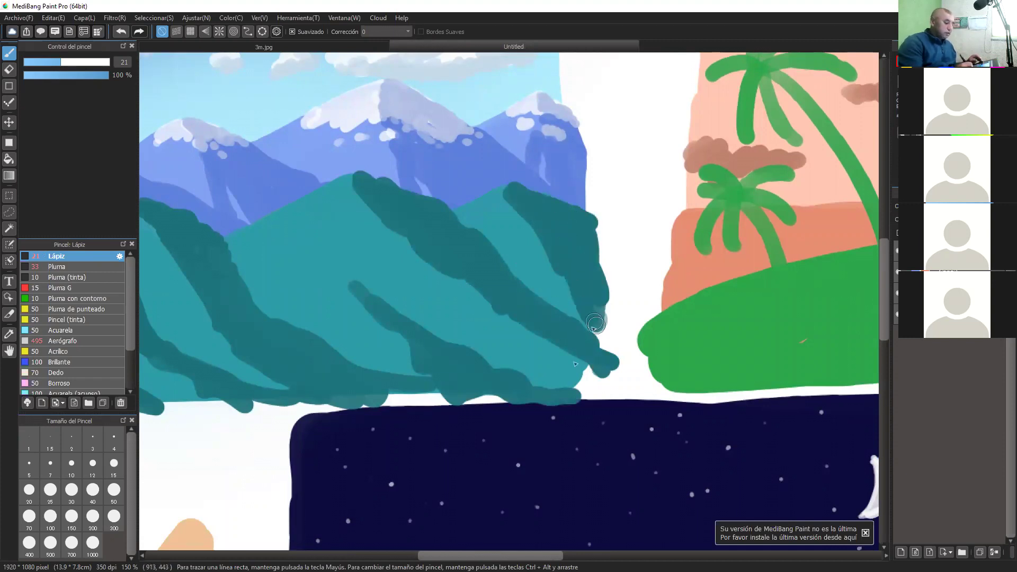
Texture the edges of the leftmost hill's shadow and its small lower shadow with foliage-like dabs, using Lápiz at size 11.8
{"action": "mouse_move", "coordinate": [312, 374]}
{"action": "left_mouse_down"}
{"action": "mouse_move", "coordinate": [677, 381]}
{"action": "mouse_move", "coordinate": [770, 427]}
{"action": "left_mouse_up"}
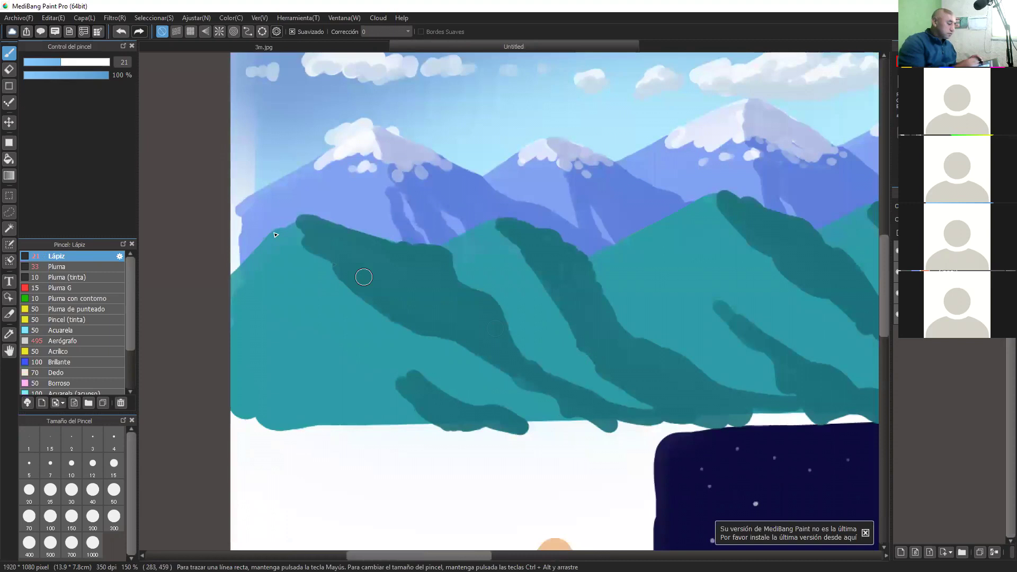
{"action": "left_click", "coordinate": [43, 62]}
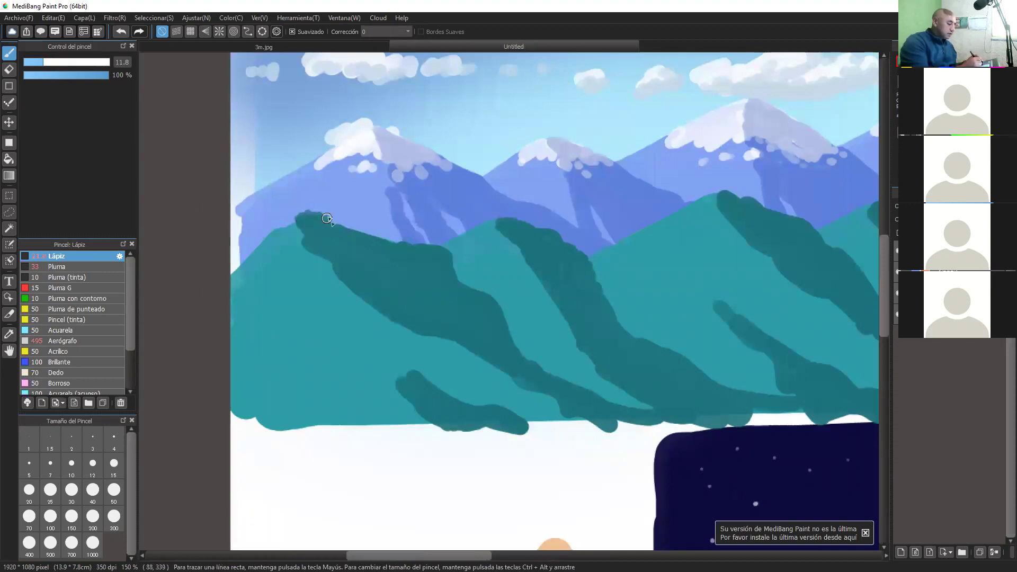
{"action": "mouse_move", "coordinate": [327, 218]}
{"action": "left_mouse_down"}
{"action": "mouse_move", "coordinate": [400, 237]}
{"action": "mouse_move", "coordinate": [392, 247]}
{"action": "mouse_move", "coordinate": [411, 247]}
{"action": "mouse_move", "coordinate": [368, 237]}
{"action": "mouse_move", "coordinate": [432, 246]}
{"action": "left_mouse_up"}
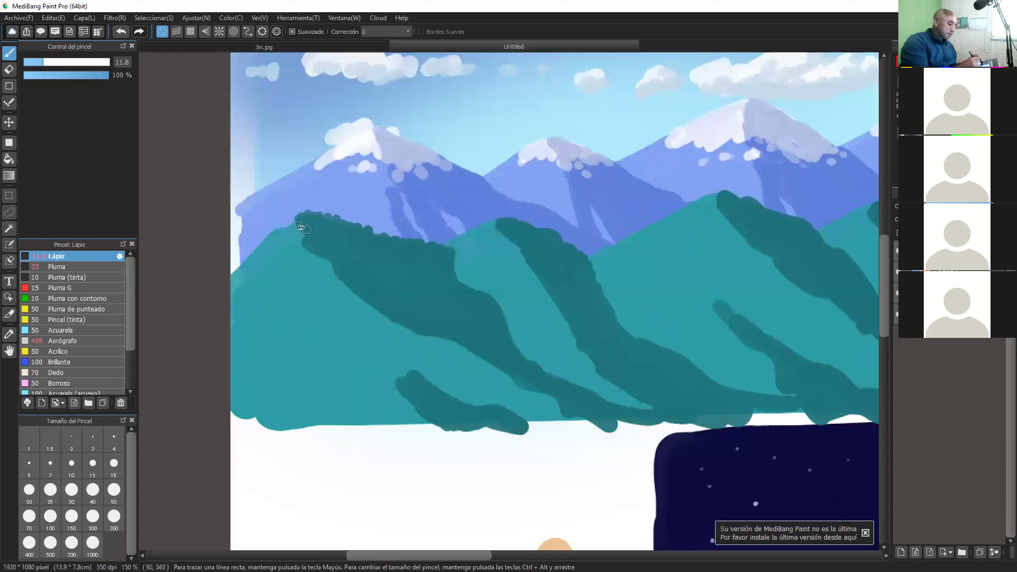
{"action": "mouse_move", "coordinate": [307, 242]}
{"action": "left_mouse_down"}
{"action": "mouse_move", "coordinate": [405, 321]}
{"action": "mouse_move", "coordinate": [472, 327]}
{"action": "left_mouse_up"}
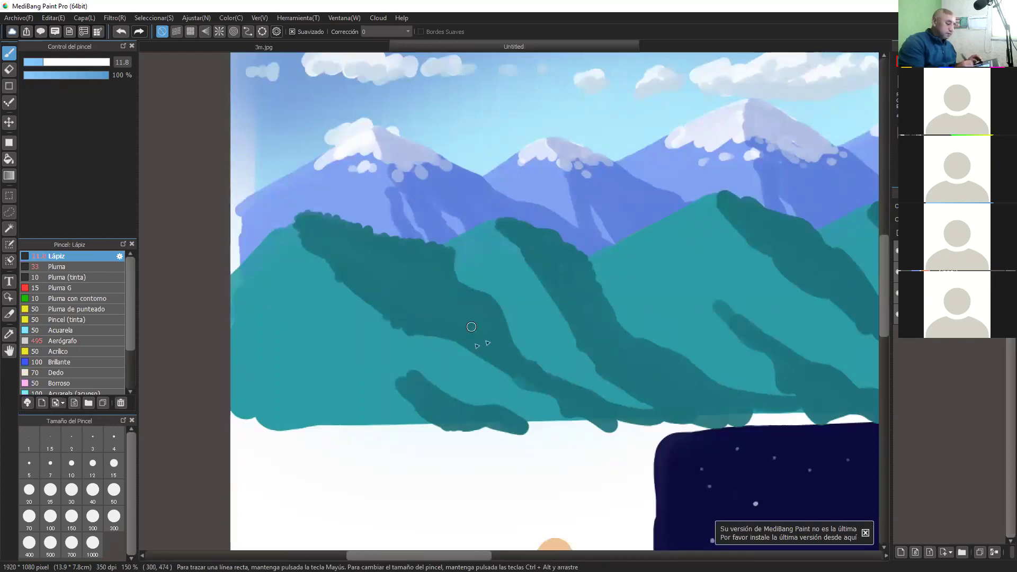
{"action": "left_click_drag", "start_coordinate": [428, 378], "coordinate": [524, 421]}
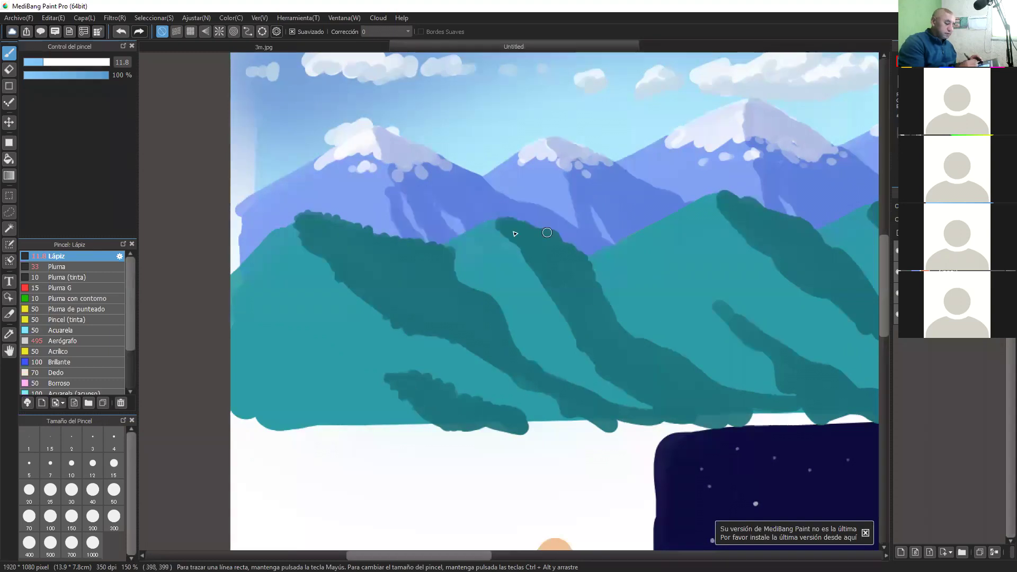
Add foliage-like dabs along the edges of the second hill's shadow and along the leftmost hill's right shadow edge and base
{"action": "mouse_move", "coordinate": [511, 227]}
{"action": "left_mouse_down"}
{"action": "mouse_move", "coordinate": [541, 228]}
{"action": "mouse_move", "coordinate": [590, 263]}
{"action": "mouse_move", "coordinate": [510, 243]}
{"action": "mouse_move", "coordinate": [573, 344]}
{"action": "mouse_move", "coordinate": [624, 380]}
{"action": "mouse_move", "coordinate": [615, 315]}
{"action": "mouse_move", "coordinate": [623, 337]}
{"action": "left_mouse_up"}
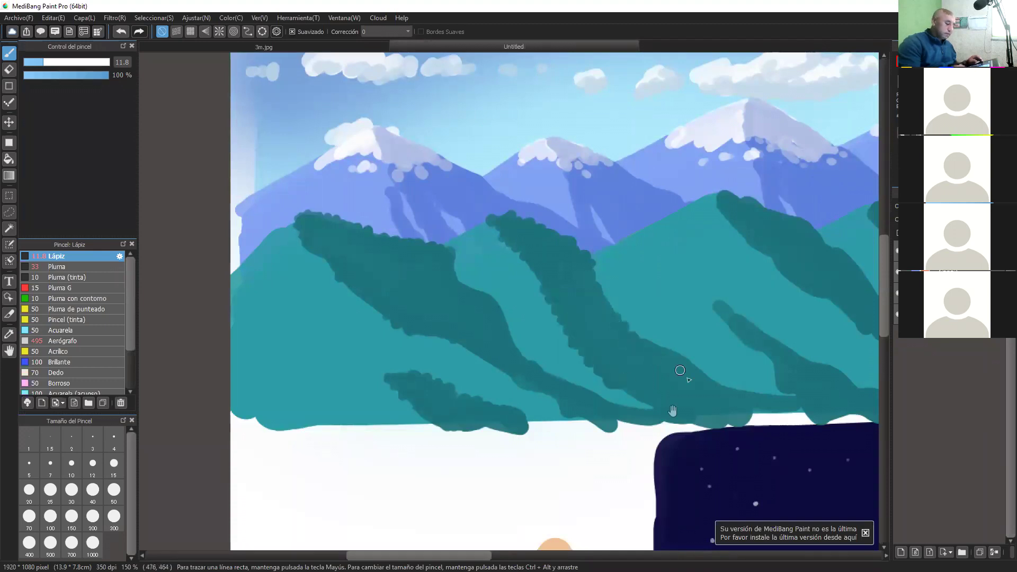
{"action": "left_click_drag", "start_coordinate": [645, 378], "coordinate": [488, 302]}
{"action": "mouse_move", "coordinate": [352, 267]}
{"action": "left_mouse_down"}
{"action": "mouse_move", "coordinate": [405, 308]}
{"action": "mouse_move", "coordinate": [475, 334]}
{"action": "left_mouse_up"}
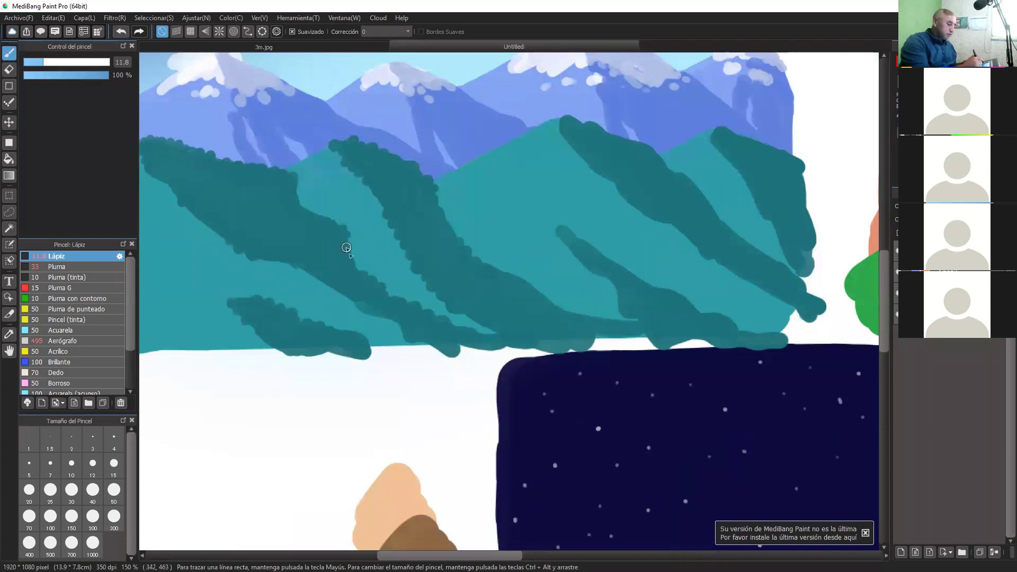
{"action": "left_click_drag", "start_coordinate": [294, 205], "coordinate": [340, 223]}
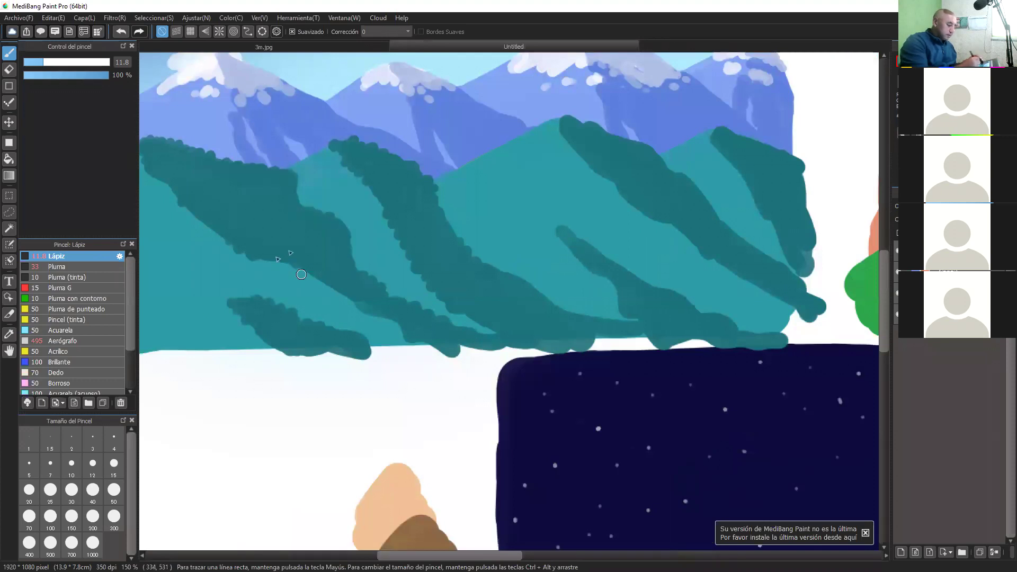
{"action": "mouse_move", "coordinate": [368, 342]}
{"action": "left_mouse_down"}
{"action": "mouse_move", "coordinate": [434, 333]}
{"action": "mouse_move", "coordinate": [477, 345]}
{"action": "mouse_move", "coordinate": [502, 336]}
{"action": "left_mouse_up"}
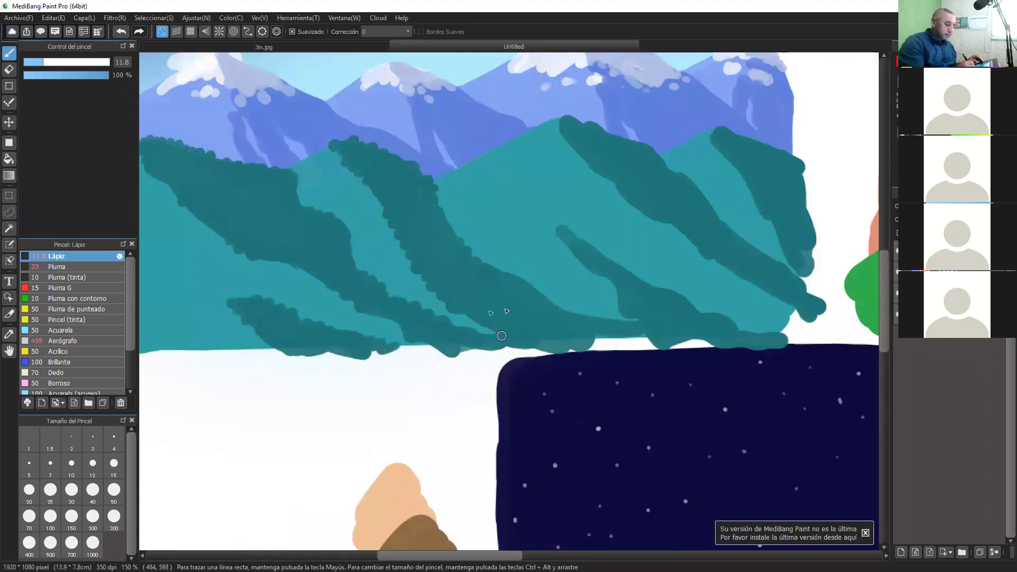
Texture the lower edge of the second hill's shadow and the large hill's lower ridge shadow with dark teal foliage-like dabs
{"action": "mouse_move", "coordinate": [495, 269]}
{"action": "left_mouse_down"}
{"action": "mouse_move", "coordinate": [575, 320]}
{"action": "mouse_move", "coordinate": [635, 321]}
{"action": "left_mouse_up"}
{"action": "left_click_drag", "start_coordinate": [554, 315], "coordinate": [397, 294]}
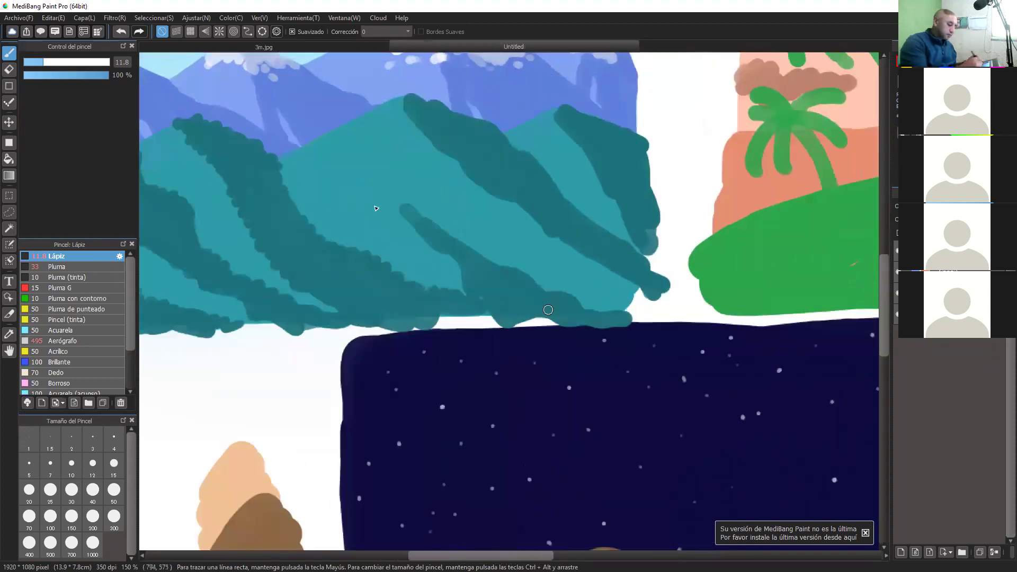
{"action": "mouse_move", "coordinate": [362, 198]}
{"action": "left_mouse_down"}
{"action": "mouse_move", "coordinate": [436, 216]}
{"action": "mouse_move", "coordinate": [473, 239]}
{"action": "mouse_move", "coordinate": [443, 231]}
{"action": "mouse_move", "coordinate": [519, 265]}
{"action": "mouse_move", "coordinate": [551, 294]}
{"action": "mouse_move", "coordinate": [629, 317]}
{"action": "left_mouse_up"}
{"action": "left_click_drag", "start_coordinate": [451, 254], "coordinate": [486, 301]}
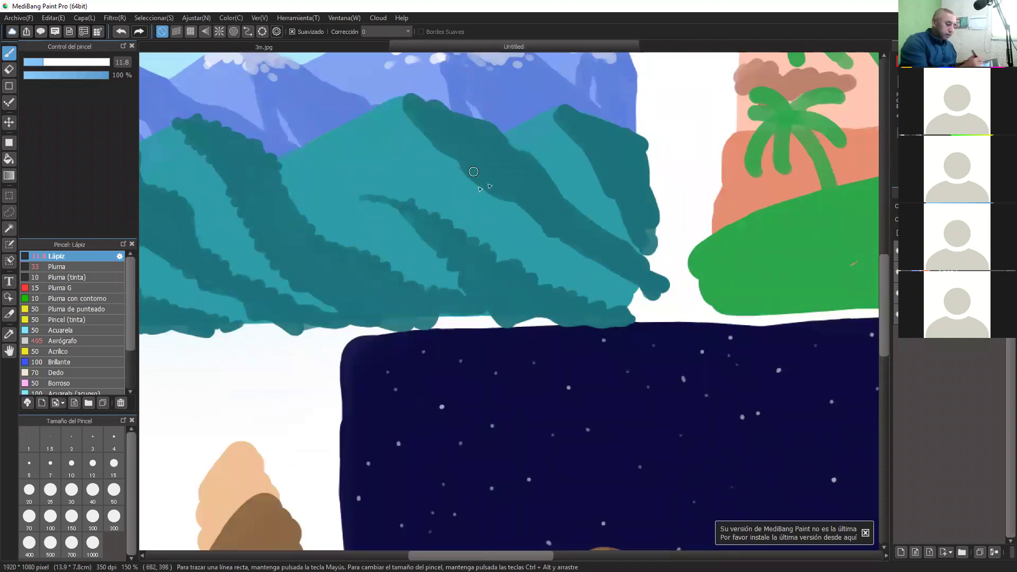
Add dark teal foliage-like dabs along the edges of the large hill's main shadow and the rightmost hill's shadow
{"action": "mouse_move", "coordinate": [474, 172]}
{"action": "left_mouse_down"}
{"action": "mouse_move", "coordinate": [491, 197]}
{"action": "mouse_move", "coordinate": [518, 201]}
{"action": "left_mouse_up"}
{"action": "mouse_move", "coordinate": [415, 106]}
{"action": "left_mouse_down"}
{"action": "mouse_move", "coordinate": [514, 137]}
{"action": "mouse_move", "coordinate": [518, 158]}
{"action": "mouse_move", "coordinate": [618, 242]}
{"action": "left_mouse_up"}
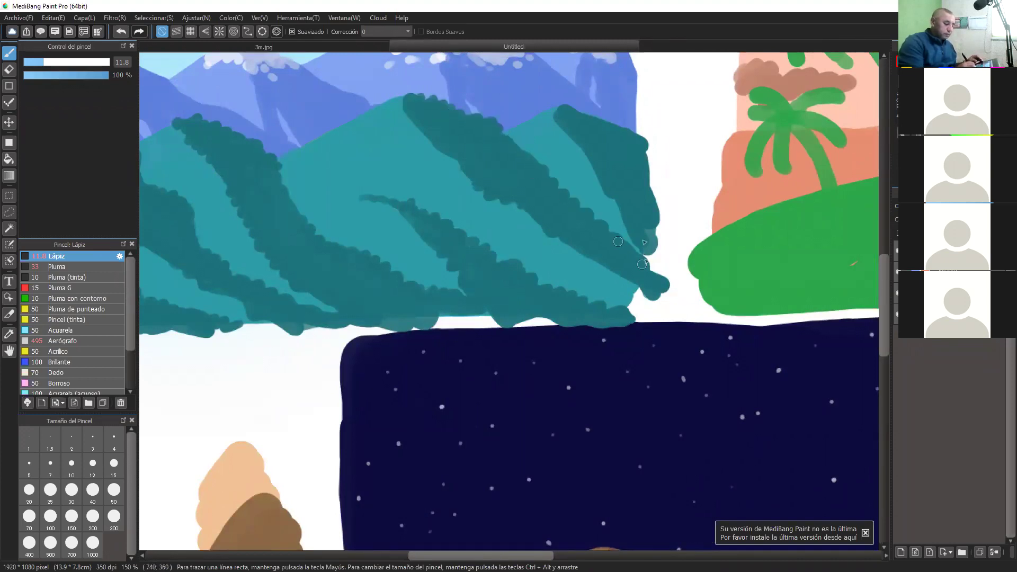
{"action": "mouse_move", "coordinate": [558, 109]}
{"action": "left_mouse_down"}
{"action": "mouse_move", "coordinate": [628, 131]}
{"action": "mouse_move", "coordinate": [554, 115]}
{"action": "mouse_move", "coordinate": [585, 140]}
{"action": "mouse_move", "coordinate": [654, 278]}
{"action": "left_mouse_up"}
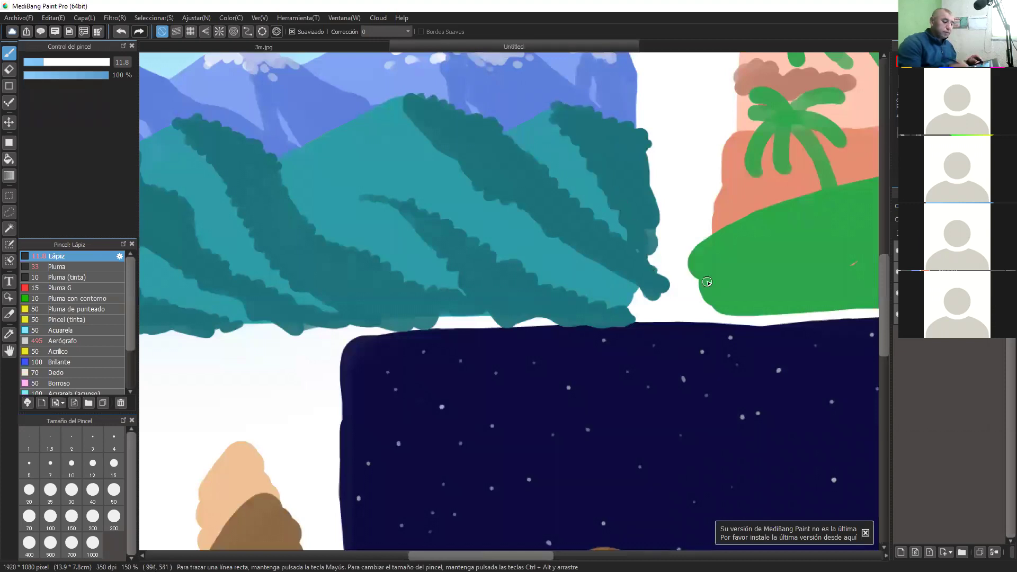
Extend small dark teal shadow branches into the lit slopes of the leftmost, second and large hills
{"action": "left_click_drag", "start_coordinate": [558, 326], "coordinate": [724, 350]}
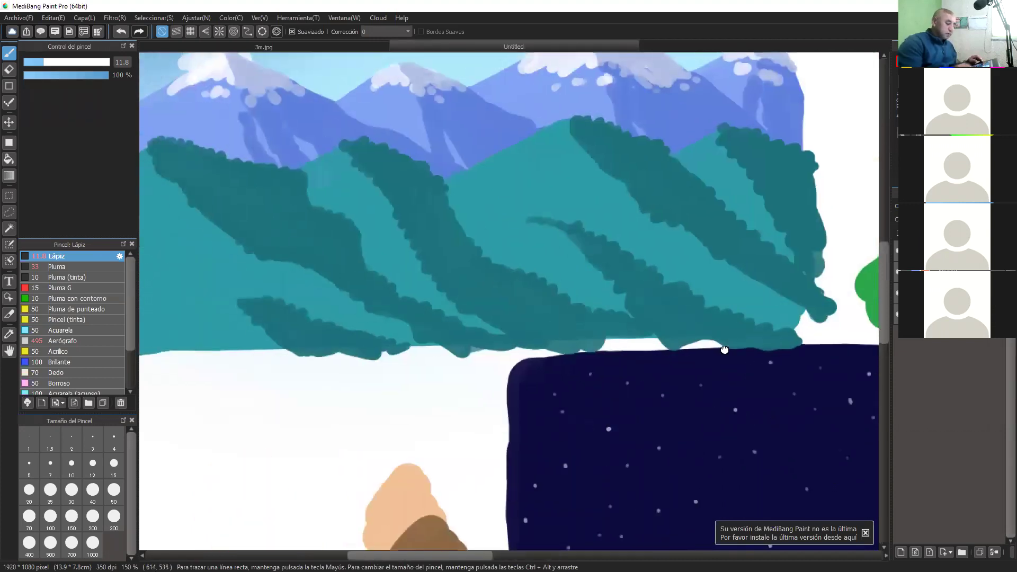
{"action": "left_click_drag", "start_coordinate": [420, 293], "coordinate": [635, 371]}
{"action": "mouse_move", "coordinate": [416, 329]}
{"action": "left_mouse_down"}
{"action": "mouse_move", "coordinate": [438, 322]}
{"action": "mouse_move", "coordinate": [448, 302]}
{"action": "mouse_move", "coordinate": [438, 315]}
{"action": "left_mouse_up"}
{"action": "left_click_drag", "start_coordinate": [381, 278], "coordinate": [415, 276]}
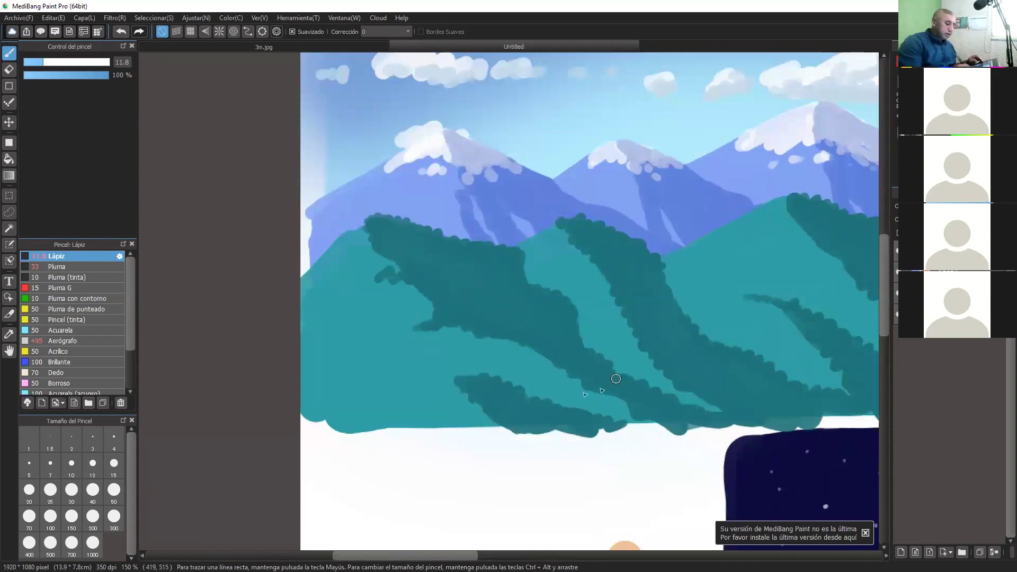
{"action": "left_click_drag", "start_coordinate": [535, 368], "coordinate": [624, 387]}
{"action": "left_click_drag", "start_coordinate": [554, 243], "coordinate": [575, 247]}
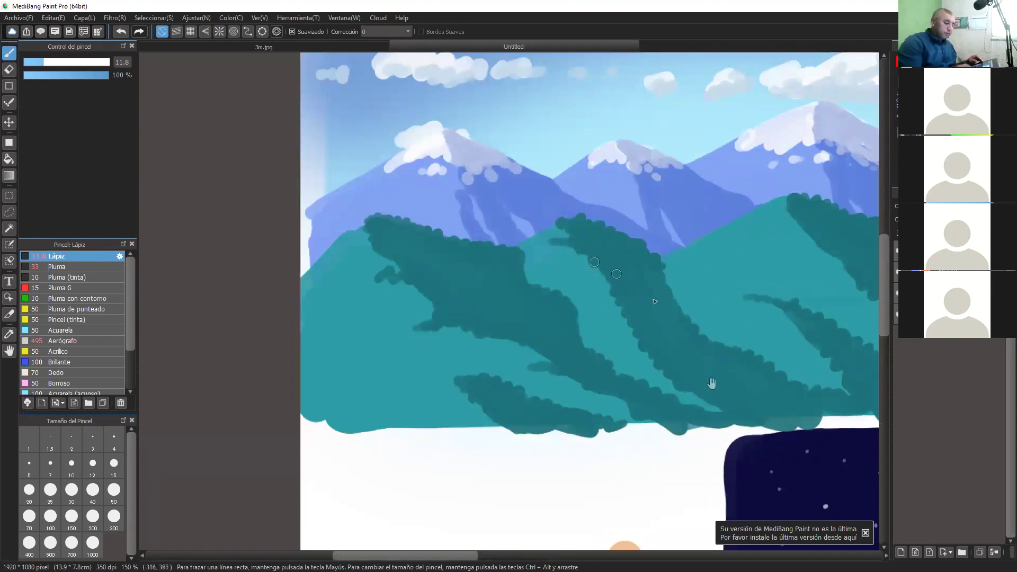
{"action": "left_click_drag", "start_coordinate": [618, 400], "coordinate": [402, 380]}
{"action": "mouse_move", "coordinate": [567, 209]}
{"action": "left_mouse_down"}
{"action": "mouse_move", "coordinate": [604, 220]}
{"action": "mouse_move", "coordinate": [587, 208]}
{"action": "left_mouse_up"}
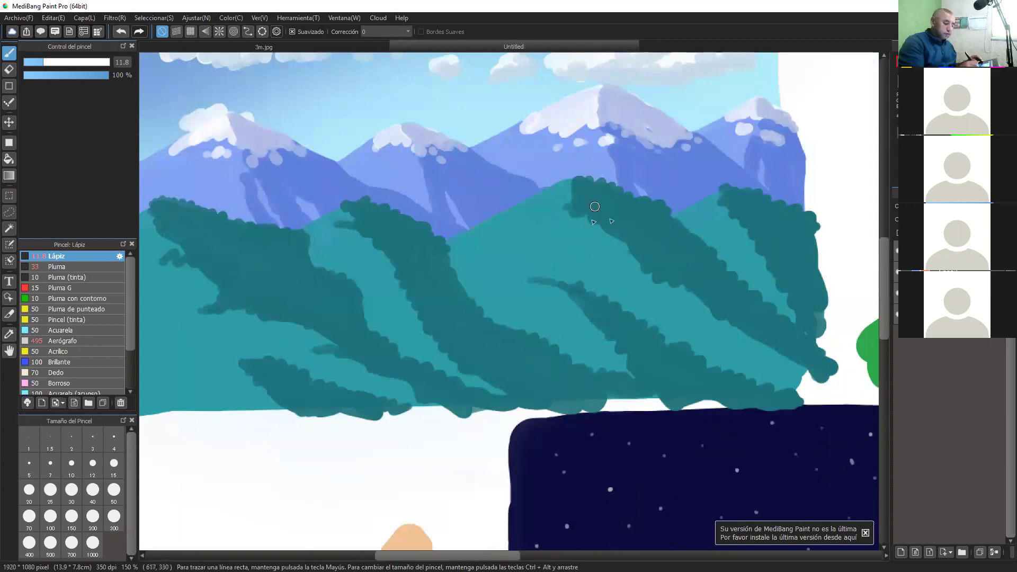
{"action": "left_click_drag", "start_coordinate": [770, 373], "coordinate": [581, 385]}
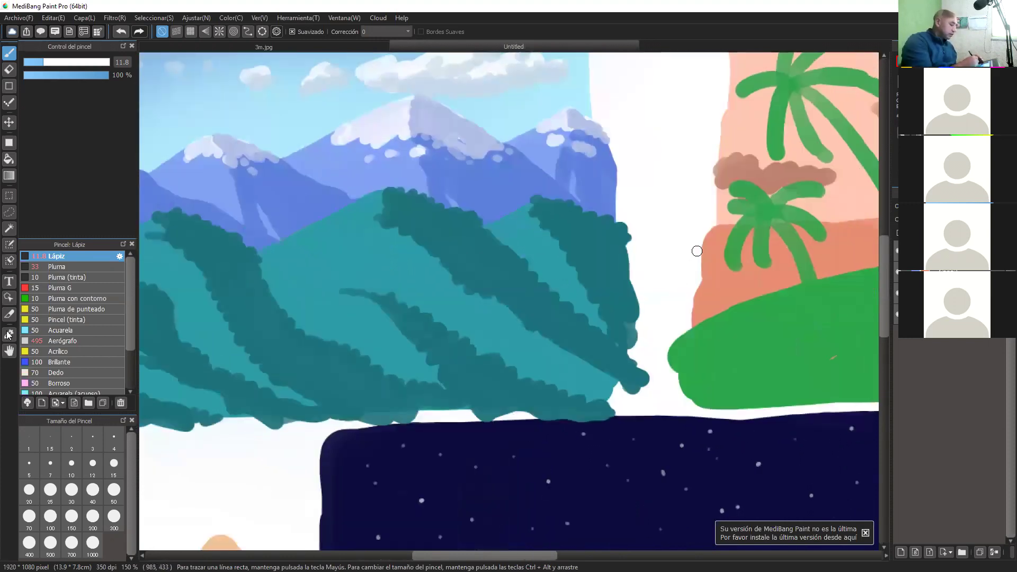
Sample the hills' lit teal and dab foliage texture along the large hill's crest and the shadow edges of the two right hills
{"action": "key", "text": "i"}
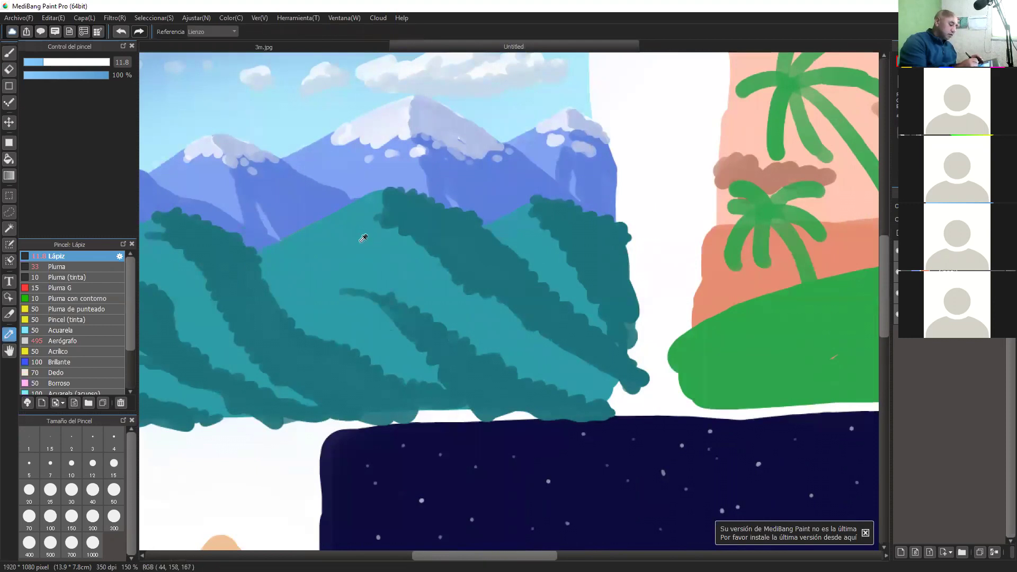
{"action": "left_click", "coordinate": [9, 53]}
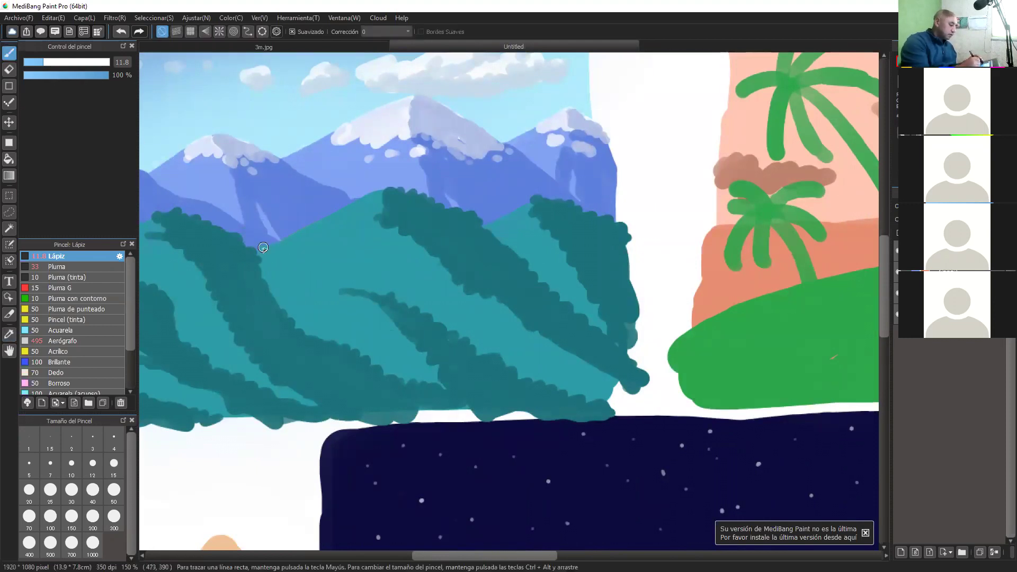
{"action": "left_click_drag", "start_coordinate": [263, 250], "coordinate": [281, 240]}
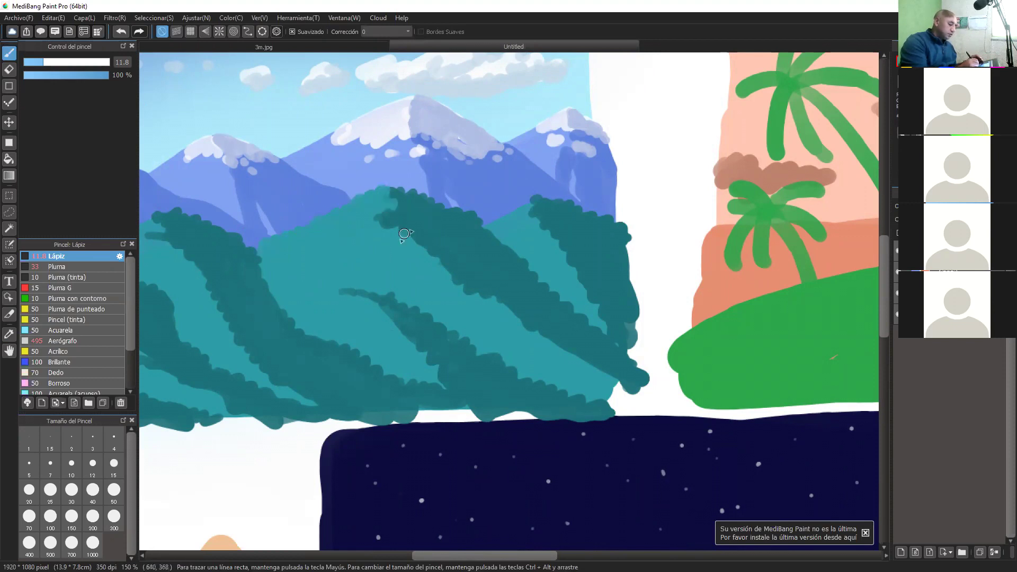
{"action": "left_click_drag", "start_coordinate": [406, 232], "coordinate": [449, 274]}
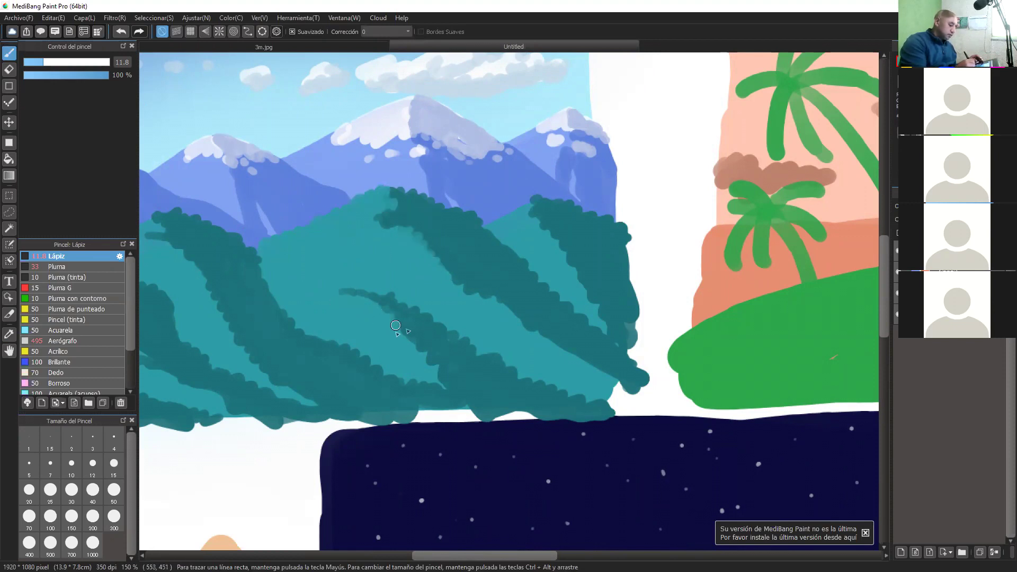
{"action": "left_click_drag", "start_coordinate": [396, 326], "coordinate": [492, 397]}
{"action": "mouse_move", "coordinate": [510, 292]}
{"action": "left_mouse_down"}
{"action": "mouse_move", "coordinate": [535, 338]}
{"action": "mouse_move", "coordinate": [620, 387]}
{"action": "left_mouse_up"}
{"action": "left_click_drag", "start_coordinate": [504, 232], "coordinate": [421, 240]}
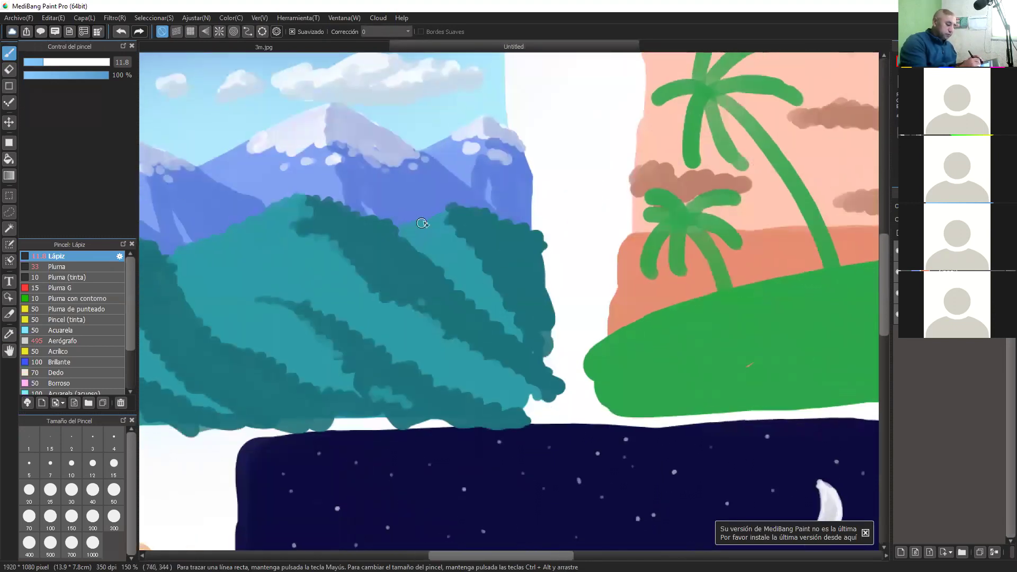
{"action": "left_click_drag", "start_coordinate": [488, 270], "coordinate": [514, 287]}
Dab the lit teal along the leftmost hill's crest, its shadow edges and the base of its lower shadow
{"action": "left_click_drag", "start_coordinate": [375, 380], "coordinate": [729, 345]}
{"action": "left_click_drag", "start_coordinate": [590, 343], "coordinate": [698, 358]}
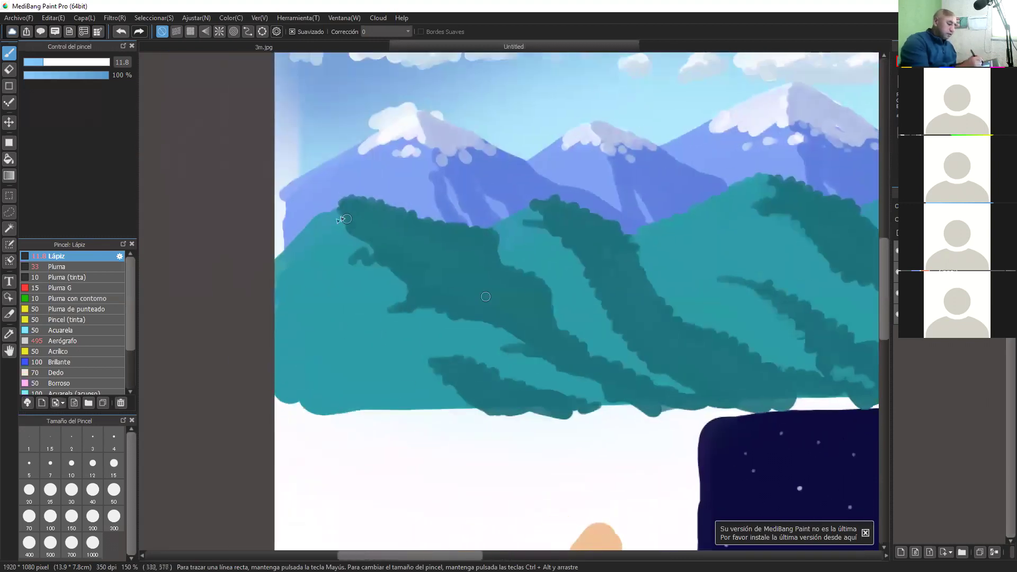
{"action": "mouse_move", "coordinate": [291, 239]}
{"action": "left_mouse_down"}
{"action": "mouse_move", "coordinate": [276, 261]}
{"action": "mouse_move", "coordinate": [311, 249]}
{"action": "left_mouse_up"}
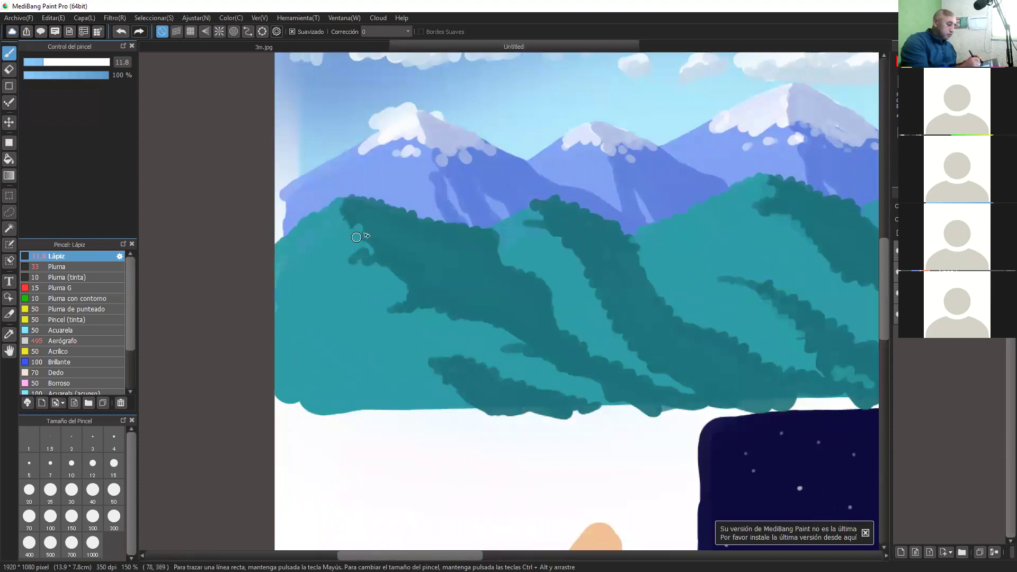
{"action": "left_click_drag", "start_coordinate": [433, 286], "coordinate": [520, 334]}
{"action": "left_click_drag", "start_coordinate": [458, 396], "coordinate": [500, 414]}
{"action": "left_click_drag", "start_coordinate": [548, 358], "coordinate": [611, 402]}
{"action": "key", "text": "space"}
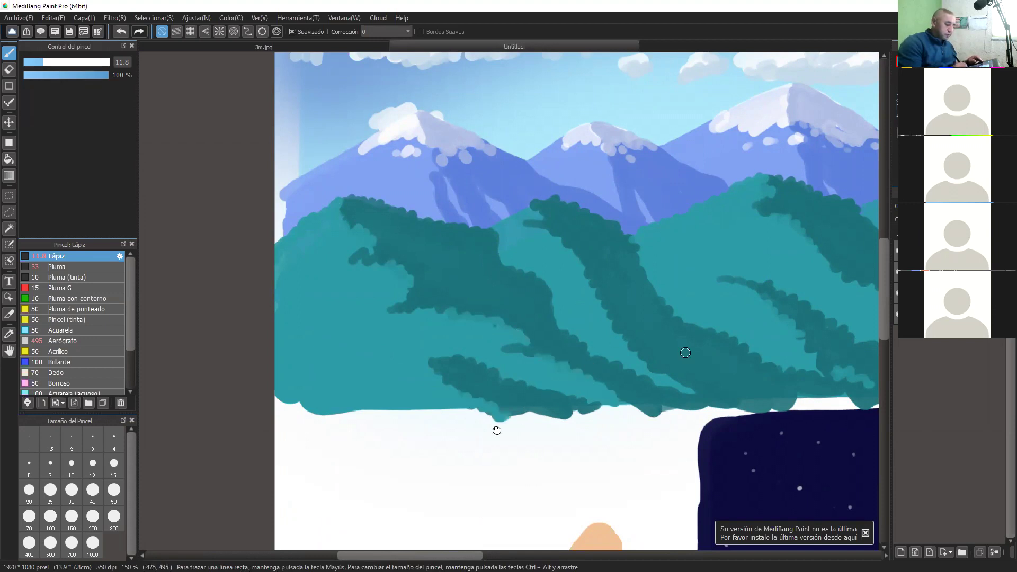
{"action": "left_click_drag", "start_coordinate": [685, 353], "coordinate": [424, 464]}
{"action": "left_click_drag", "start_coordinate": [553, 381], "coordinate": [697, 360]}
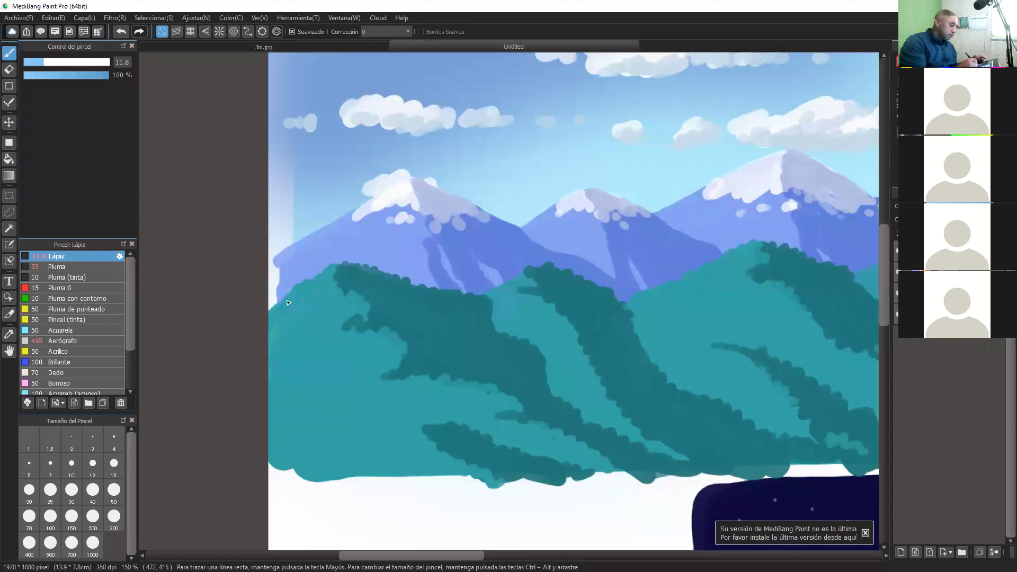
Paint lighter teal foliage highlights on the crests and lit slopes of the leftmost and second hills
{"action": "left_click_drag", "start_coordinate": [271, 308], "coordinate": [334, 270]}
{"action": "mouse_move", "coordinate": [356, 309]}
{"action": "left_mouse_down"}
{"action": "mouse_move", "coordinate": [348, 300]}
{"action": "mouse_move", "coordinate": [318, 318]}
{"action": "left_mouse_up"}
{"action": "mouse_move", "coordinate": [361, 343]}
{"action": "left_mouse_down"}
{"action": "mouse_move", "coordinate": [349, 338]}
{"action": "mouse_move", "coordinate": [377, 336]}
{"action": "mouse_move", "coordinate": [334, 367]}
{"action": "left_mouse_up"}
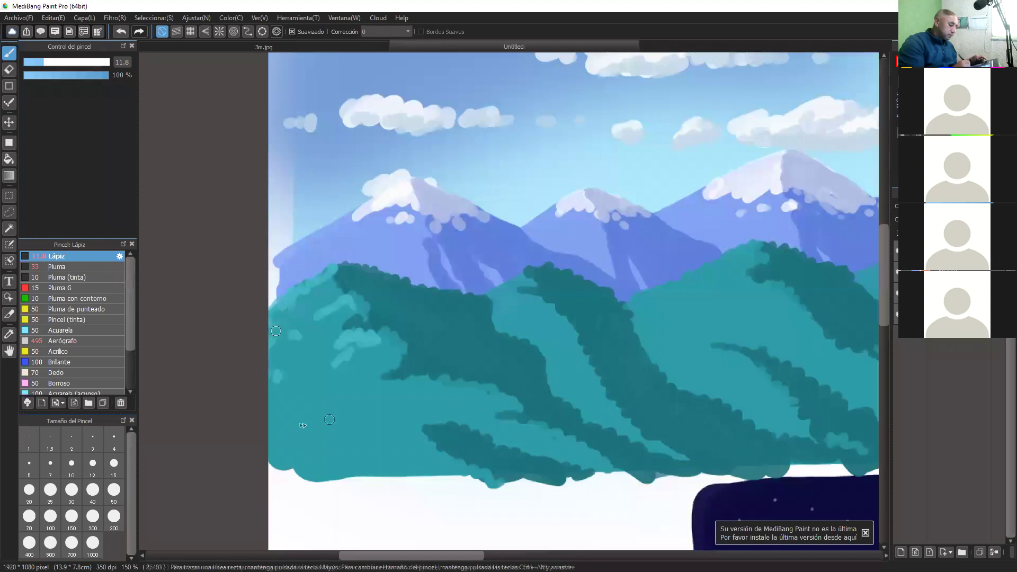
{"action": "left_click_drag", "start_coordinate": [298, 426], "coordinate": [311, 421]}
{"action": "mouse_move", "coordinate": [360, 393]}
{"action": "left_mouse_down"}
{"action": "mouse_move", "coordinate": [381, 387]}
{"action": "mouse_move", "coordinate": [334, 423]}
{"action": "left_mouse_up"}
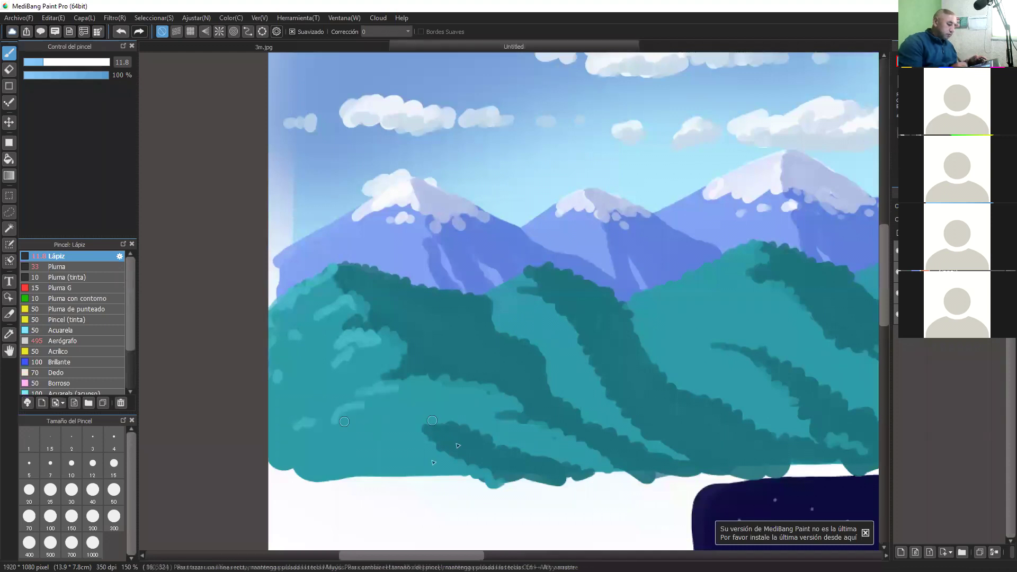
{"action": "left_click_drag", "start_coordinate": [419, 451], "coordinate": [408, 457]}
{"action": "mouse_move", "coordinate": [523, 274]}
{"action": "left_mouse_down"}
{"action": "mouse_move", "coordinate": [507, 283]}
{"action": "mouse_move", "coordinate": [538, 302]}
{"action": "left_mouse_up"}
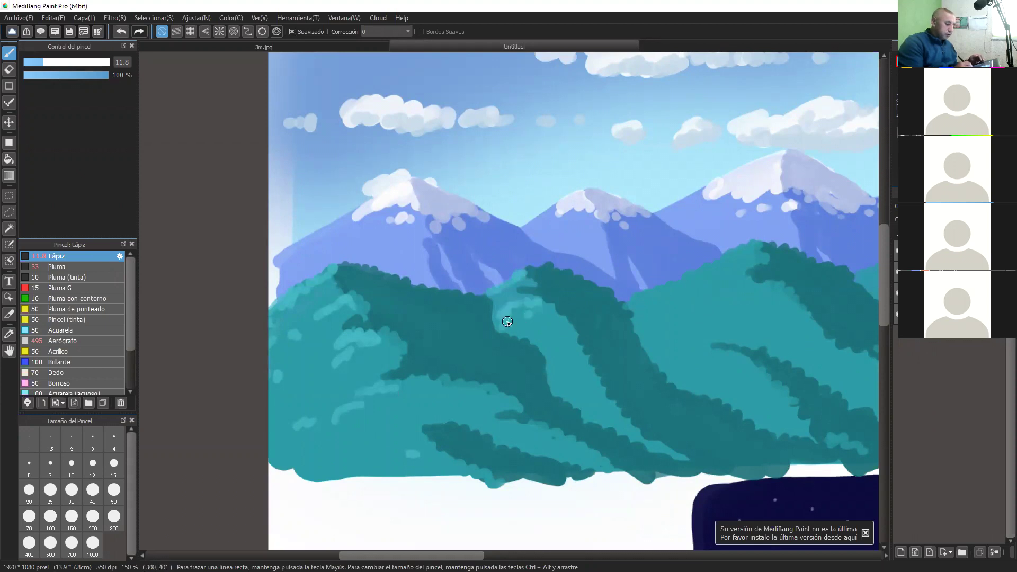
{"action": "left_click_drag", "start_coordinate": [548, 356], "coordinate": [549, 366]}
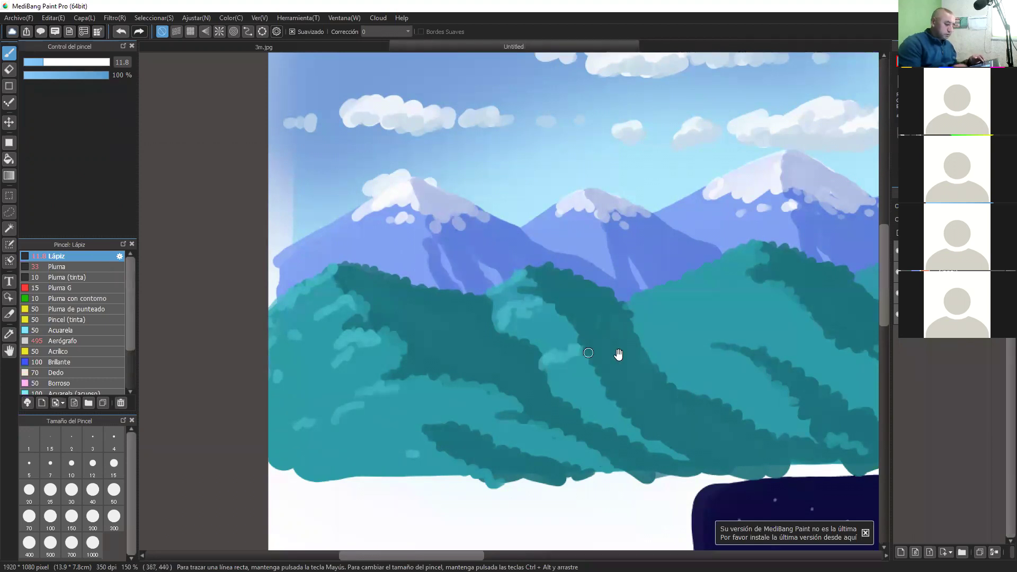
Paint lighter teal foliage highlights along the large hill's crest and lower ridge and on the rightmost hill's lit slope
{"action": "left_click_drag", "start_coordinate": [671, 368], "coordinate": [519, 386]}
{"action": "left_click_drag", "start_coordinate": [490, 321], "coordinate": [604, 266]}
{"action": "mouse_move", "coordinate": [593, 318]}
{"action": "left_mouse_down"}
{"action": "mouse_move", "coordinate": [568, 306]}
{"action": "mouse_move", "coordinate": [541, 320]}
{"action": "left_mouse_up"}
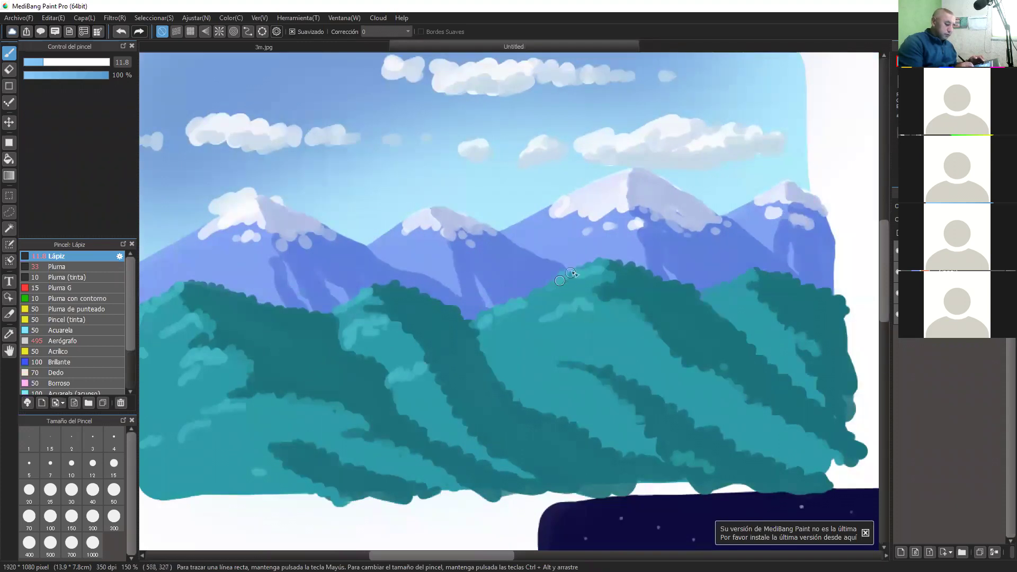
{"action": "left_click_drag", "start_coordinate": [570, 272], "coordinate": [602, 267]}
{"action": "left_click_drag", "start_coordinate": [528, 383], "coordinate": [566, 371]}
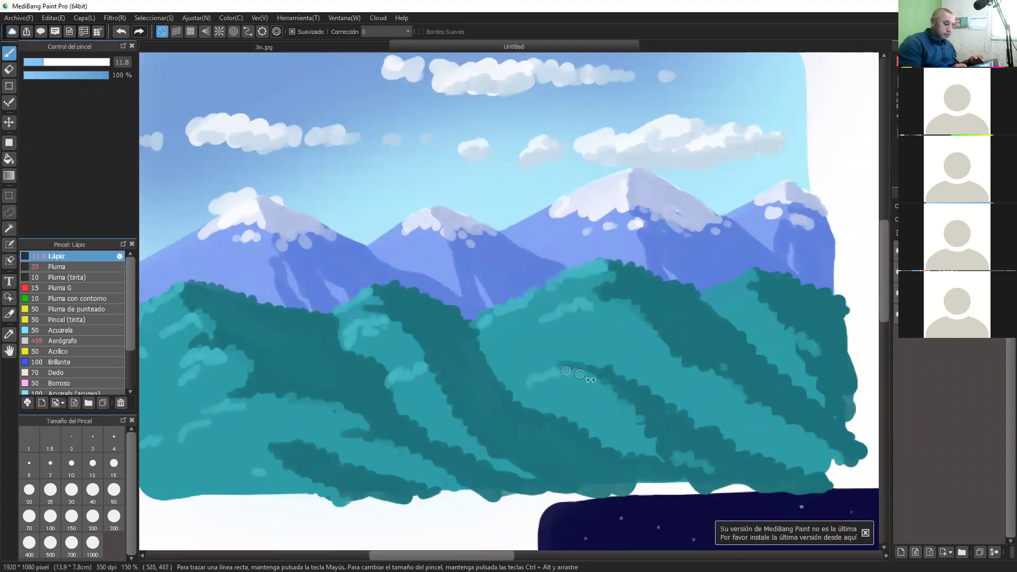
{"action": "left_click_drag", "start_coordinate": [631, 419], "coordinate": [481, 357]}
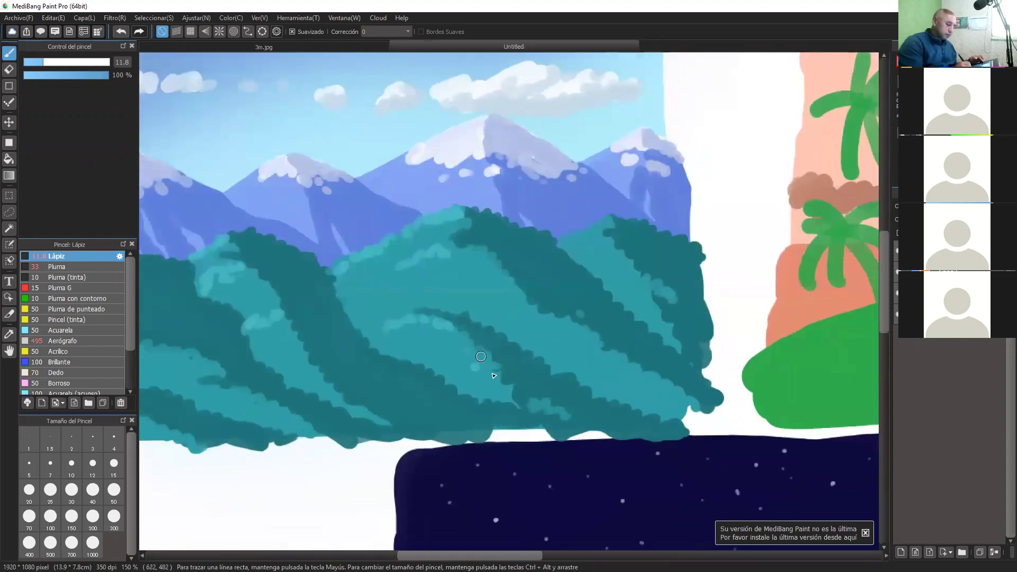
{"action": "left_click_drag", "start_coordinate": [552, 429], "coordinate": [433, 451]}
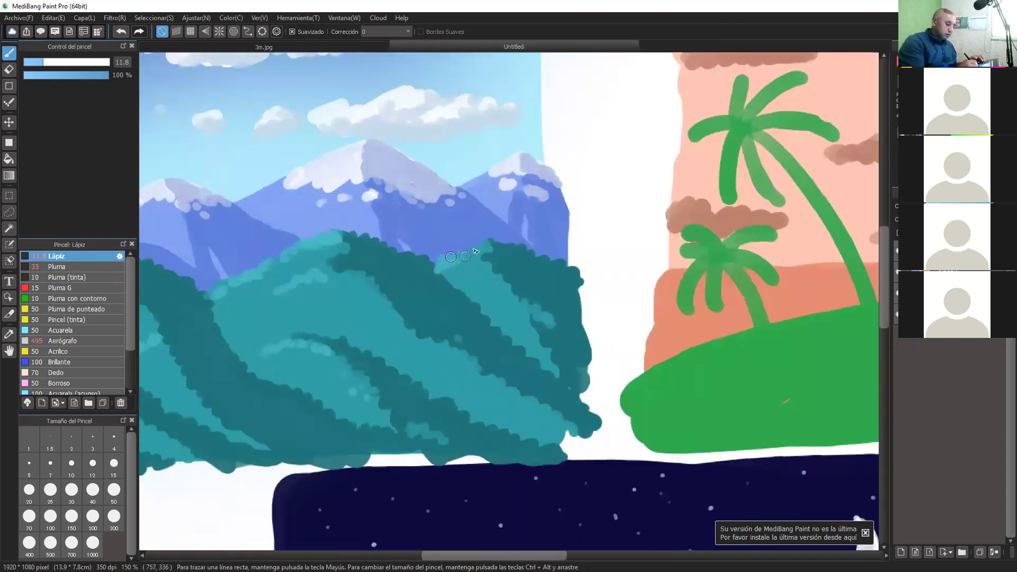
{"action": "left_click_drag", "start_coordinate": [475, 251], "coordinate": [487, 245]}
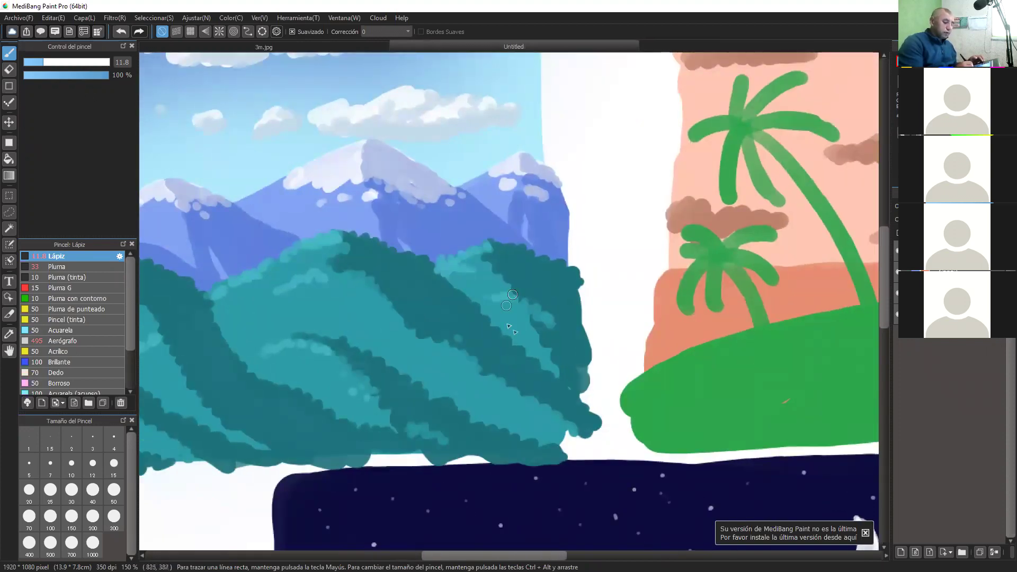
Add a new layer to the painting for the meadow in front of the teal hills
{"action": "scroll", "coordinate": [537, 354], "scroll_direction": "down", "scroll_amount": 3}
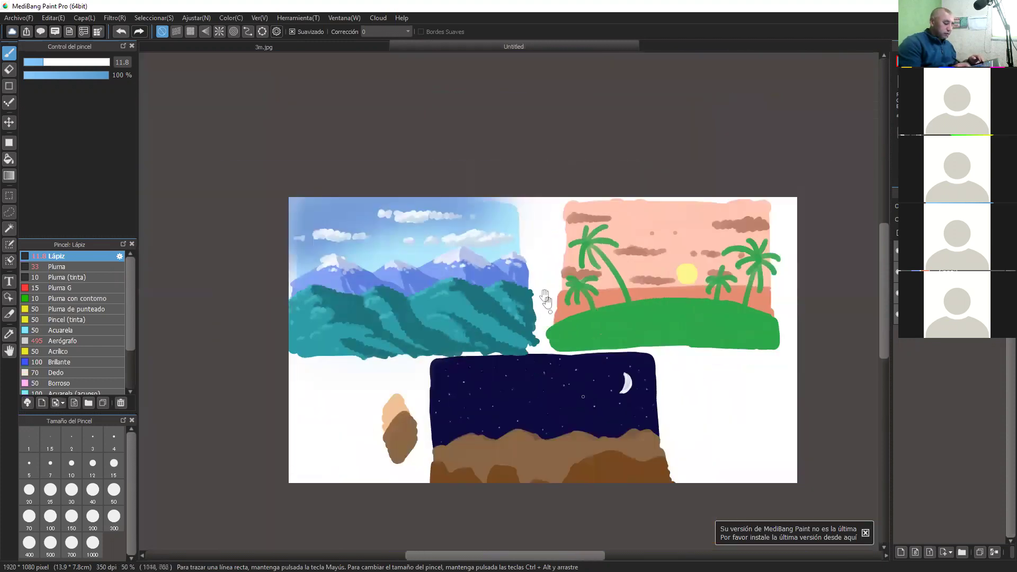
{"action": "scroll", "coordinate": [509, 354], "scroll_direction": "up", "scroll_amount": 2}
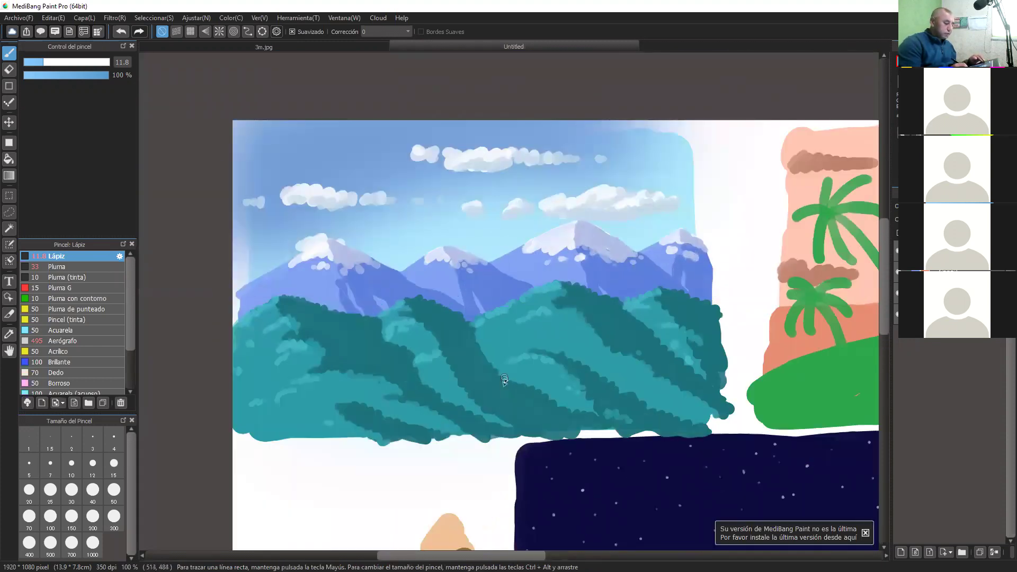
{"action": "key", "text": "ctrl+plus"}
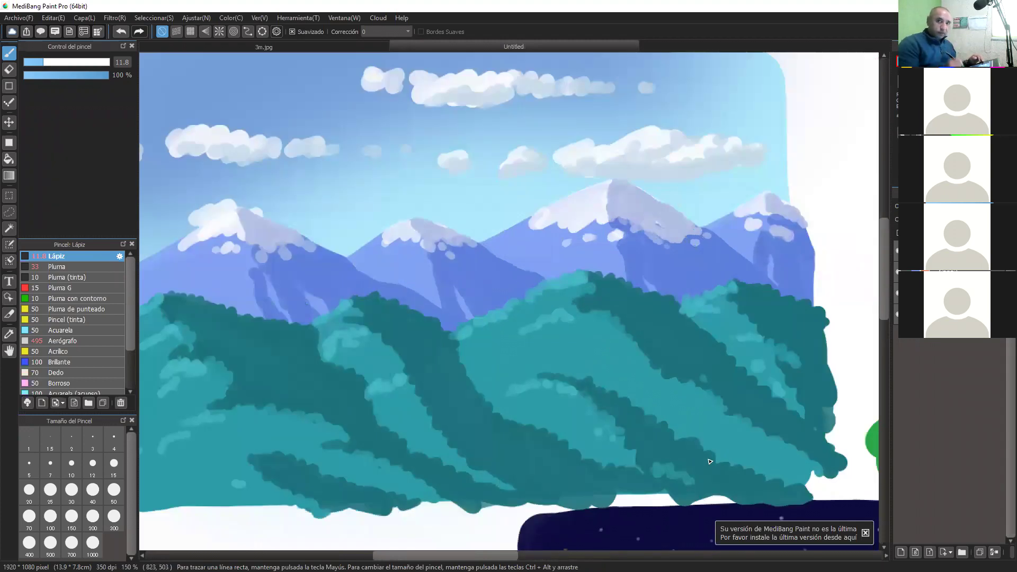
{"action": "left_click_drag", "start_coordinate": [584, 417], "coordinate": [646, 360]}
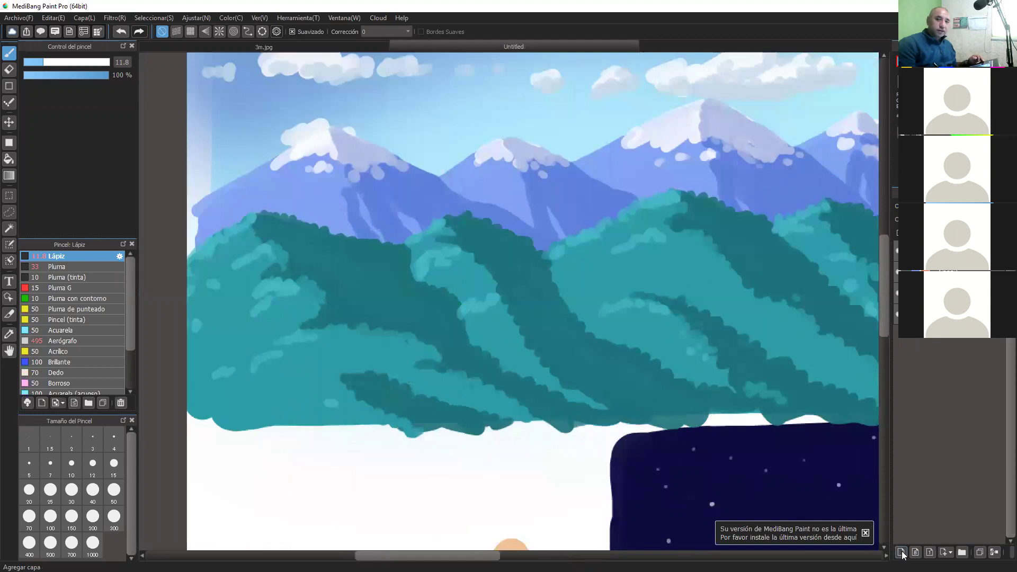
{"action": "left_click", "coordinate": [902, 553]}
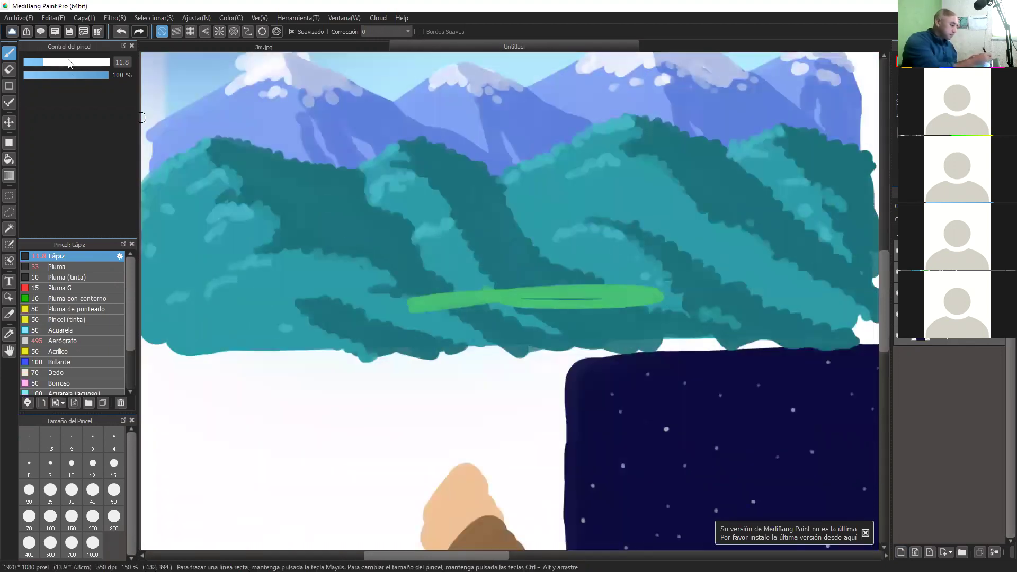
Set the Lápiz brush size to 30 and block in a light green meadow across the base of the hills
{"action": "left_click", "coordinate": [71, 62]}
{"action": "left_click_drag", "start_coordinate": [682, 318], "coordinate": [371, 316]}
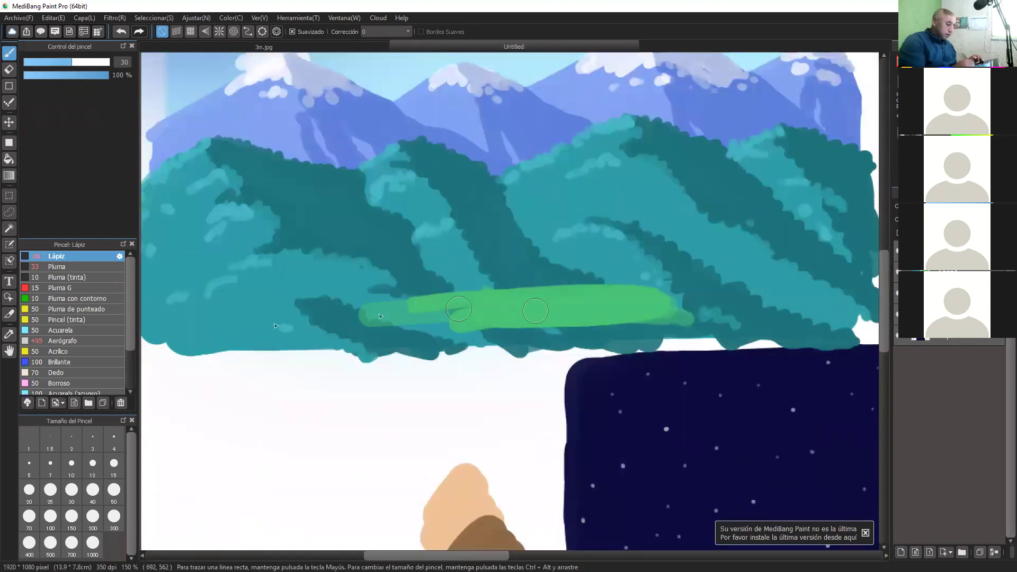
{"action": "mouse_move", "coordinate": [458, 309]}
{"action": "left_mouse_down"}
{"action": "mouse_move", "coordinate": [278, 320]}
{"action": "mouse_move", "coordinate": [170, 344]}
{"action": "left_mouse_up"}
{"action": "left_click_drag", "start_coordinate": [172, 356], "coordinate": [445, 333]}
{"action": "left_click_drag", "start_coordinate": [371, 363], "coordinate": [649, 333]}
{"action": "left_click_drag", "start_coordinate": [410, 339], "coordinate": [260, 348]}
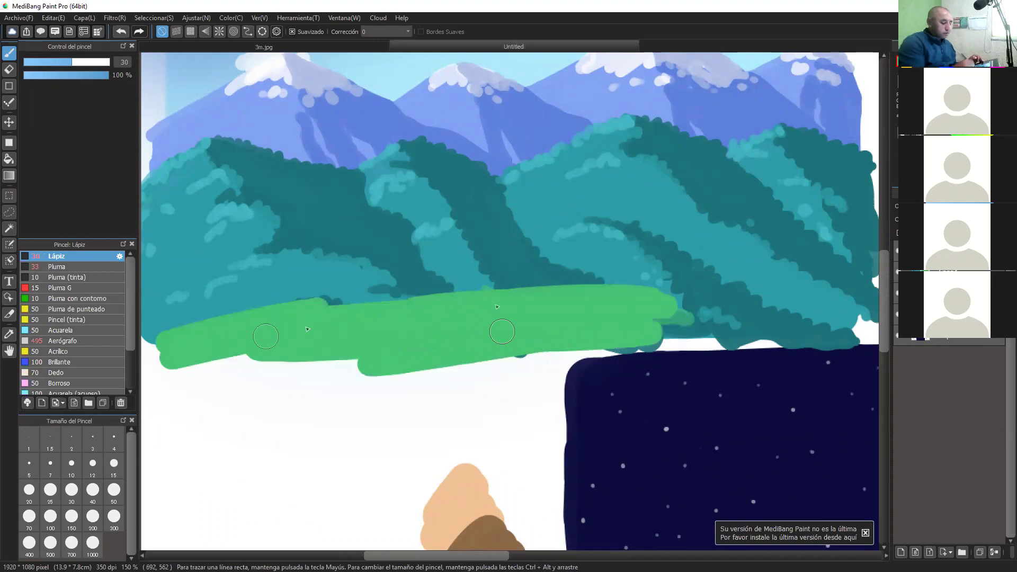
{"action": "left_click_drag", "start_coordinate": [502, 332], "coordinate": [665, 317]}
{"action": "left_click_drag", "start_coordinate": [348, 315], "coordinate": [734, 314]}
Extend the light green meadow to the day scene's right edge and smooth its upper edge into a gentle rise
{"action": "key", "text": "space"}
{"action": "mouse_move", "coordinate": [653, 356]}
{"action": "left_mouse_down"}
{"action": "mouse_move", "coordinate": [450, 377]}
{"action": "mouse_move", "coordinate": [529, 350]}
{"action": "left_mouse_up"}
{"action": "mouse_move", "coordinate": [572, 301]}
{"action": "left_mouse_down"}
{"action": "mouse_move", "coordinate": [699, 297]}
{"action": "mouse_move", "coordinate": [509, 326]}
{"action": "left_mouse_up"}
{"action": "left_click_drag", "start_coordinate": [597, 322], "coordinate": [496, 343]}
{"action": "mouse_move", "coordinate": [598, 341]}
{"action": "left_mouse_down"}
{"action": "mouse_move", "coordinate": [699, 317]}
{"action": "mouse_move", "coordinate": [710, 334]}
{"action": "mouse_move", "coordinate": [718, 304]}
{"action": "left_mouse_up"}
{"action": "mouse_move", "coordinate": [557, 278]}
{"action": "left_mouse_down"}
{"action": "mouse_move", "coordinate": [339, 282]}
{"action": "mouse_move", "coordinate": [234, 307]}
{"action": "left_mouse_up"}
{"action": "key", "text": "space"}
{"action": "mouse_move", "coordinate": [393, 340]}
{"action": "left_mouse_down"}
{"action": "mouse_move", "coordinate": [583, 289]}
{"action": "mouse_move", "coordinate": [306, 319]}
{"action": "left_mouse_up"}
{"action": "mouse_move", "coordinate": [423, 347]}
{"action": "left_mouse_down"}
{"action": "mouse_move", "coordinate": [646, 342]}
{"action": "mouse_move", "coordinate": [435, 339]}
{"action": "left_mouse_up"}
{"action": "key", "text": "space"}
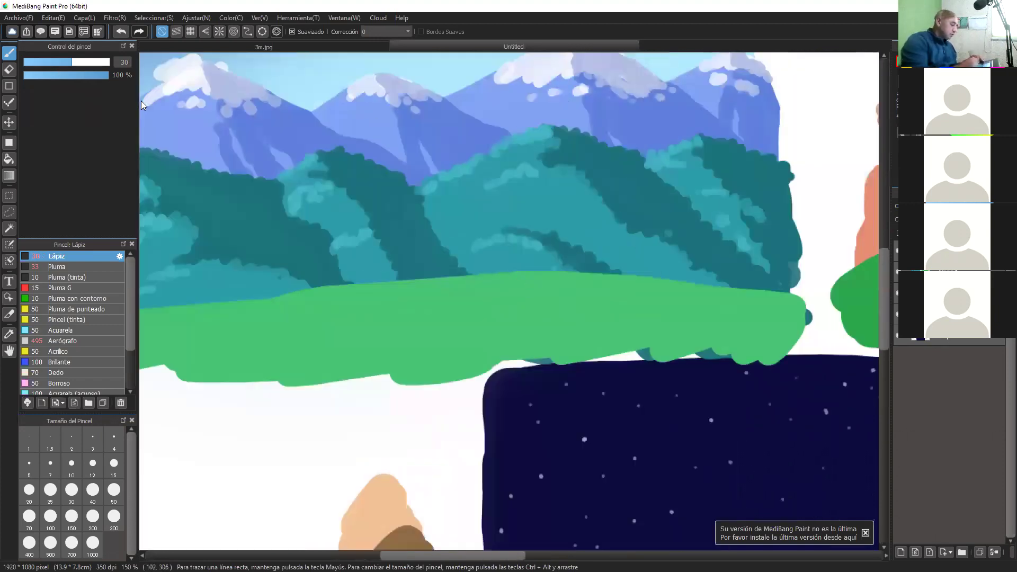
Set the Lápiz brush size to 11.5 and paint light green grass blades along the middle of the meadow's upper edge
{"action": "mouse_move", "coordinate": [294, 302]}
{"action": "left_mouse_down"}
{"action": "mouse_move", "coordinate": [310, 288]}
{"action": "mouse_move", "coordinate": [291, 281]}
{"action": "left_mouse_up"}
{"action": "left_click_drag", "start_coordinate": [312, 289], "coordinate": [314, 275]}
{"action": "left_click_drag", "start_coordinate": [325, 288], "coordinate": [331, 264]}
{"action": "left_click_drag", "start_coordinate": [342, 285], "coordinate": [344, 267]}
{"action": "left_click_drag", "start_coordinate": [356, 284], "coordinate": [358, 270]}
{"action": "left_click_drag", "start_coordinate": [373, 283], "coordinate": [382, 257]}
{"action": "left_click_drag", "start_coordinate": [396, 281], "coordinate": [397, 266]}
{"action": "left_click_drag", "start_coordinate": [411, 280], "coordinate": [413, 266]}
{"action": "mouse_move", "coordinate": [425, 278]}
{"action": "left_mouse_down"}
{"action": "mouse_move", "coordinate": [427, 264]}
{"action": "mouse_move", "coordinate": [451, 263]}
{"action": "left_mouse_up"}
{"action": "left_click_drag", "start_coordinate": [462, 276], "coordinate": [464, 261]}
{"action": "left_click_drag", "start_coordinate": [474, 275], "coordinate": [476, 262]}
{"action": "mouse_move", "coordinate": [490, 276]}
{"action": "left_mouse_down"}
{"action": "mouse_move", "coordinate": [523, 262]}
{"action": "mouse_move", "coordinate": [485, 260]}
{"action": "left_mouse_up"}
{"action": "left_click_drag", "start_coordinate": [506, 273], "coordinate": [508, 256]}
{"action": "left_click_drag", "start_coordinate": [520, 273], "coordinate": [523, 256]}
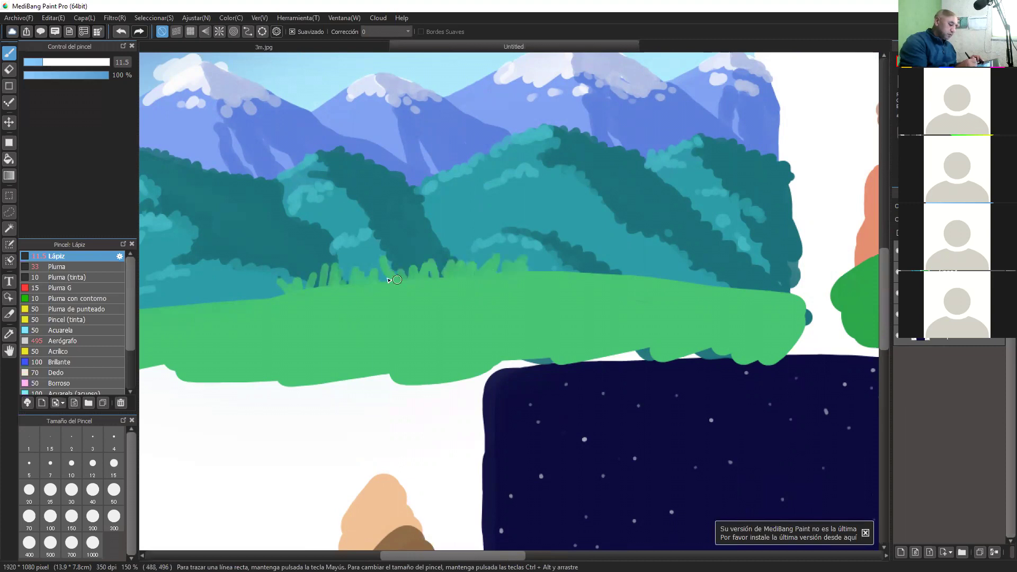
Continue the light green grass blades along the left part of the meadow's upper edge, up to the existing blades
{"action": "key", "text": "space"}
{"action": "left_click_drag", "start_coordinate": [465, 374], "coordinate": [583, 426]}
{"action": "mouse_move", "coordinate": [207, 359]}
{"action": "left_mouse_down"}
{"action": "mouse_move", "coordinate": [217, 370]}
{"action": "mouse_move", "coordinate": [247, 350]}
{"action": "left_mouse_up"}
{"action": "mouse_move", "coordinate": [220, 369]}
{"action": "left_mouse_down"}
{"action": "mouse_move", "coordinate": [216, 354]}
{"action": "mouse_move", "coordinate": [186, 361]}
{"action": "left_mouse_up"}
{"action": "left_click_drag", "start_coordinate": [259, 358], "coordinate": [255, 339]}
{"action": "left_click_drag", "start_coordinate": [272, 358], "coordinate": [271, 341]}
{"action": "mouse_move", "coordinate": [291, 355]}
{"action": "left_mouse_down"}
{"action": "mouse_move", "coordinate": [271, 361]}
{"action": "mouse_move", "coordinate": [300, 342]}
{"action": "left_mouse_up"}
{"action": "left_click_drag", "start_coordinate": [315, 352], "coordinate": [316, 344]}
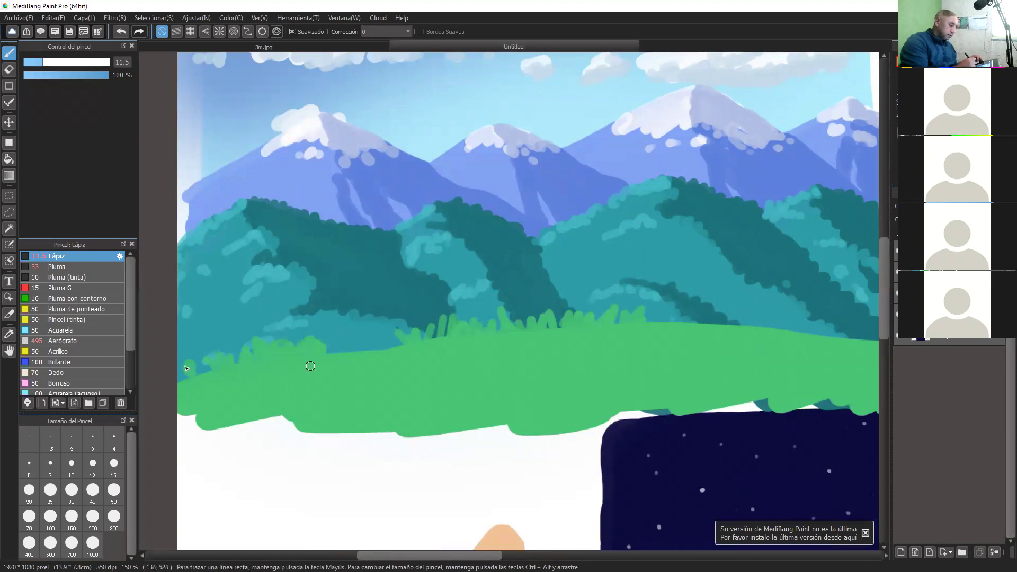
{"action": "left_click_drag", "start_coordinate": [347, 353], "coordinate": [346, 342]}
{"action": "left_click_drag", "start_coordinate": [362, 352], "coordinate": [360, 331]}
{"action": "left_click_drag", "start_coordinate": [372, 353], "coordinate": [370, 333]}
{"action": "left_click_drag", "start_coordinate": [383, 355], "coordinate": [382, 339]}
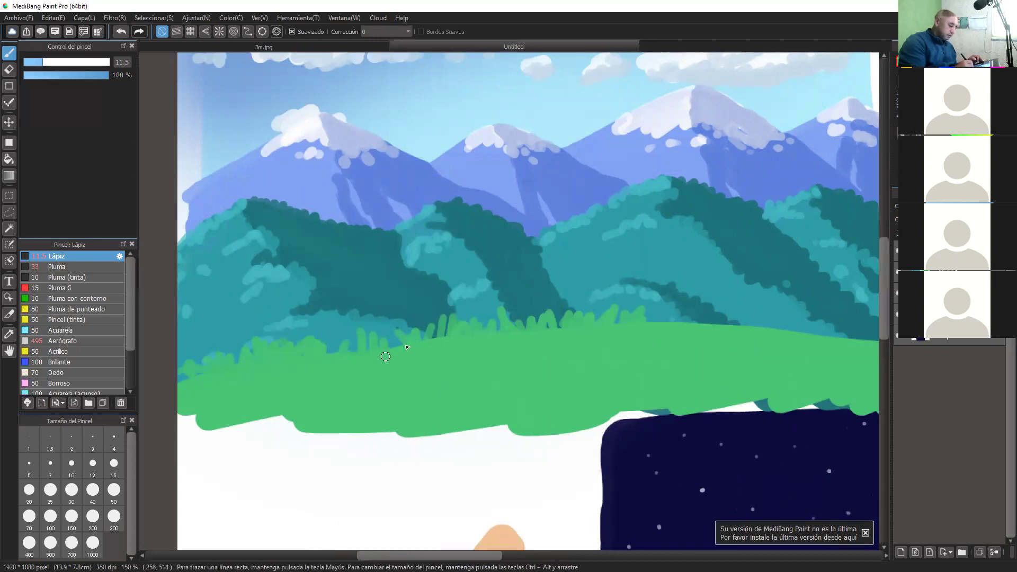
Extend the light green grass blades along the meadow's upper edge to the day scene's right border
{"action": "mouse_move", "coordinate": [694, 361]}
{"action": "left_mouse_down"}
{"action": "mouse_move", "coordinate": [466, 323]}
{"action": "mouse_move", "coordinate": [482, 313]}
{"action": "left_mouse_up"}
{"action": "left_click_drag", "start_coordinate": [500, 325], "coordinate": [499, 313]}
{"action": "left_click_drag", "start_coordinate": [516, 326], "coordinate": [515, 313]}
{"action": "mouse_move", "coordinate": [534, 326]}
{"action": "left_mouse_down"}
{"action": "mouse_move", "coordinate": [532, 313]}
{"action": "mouse_move", "coordinate": [511, 307]}
{"action": "left_mouse_up"}
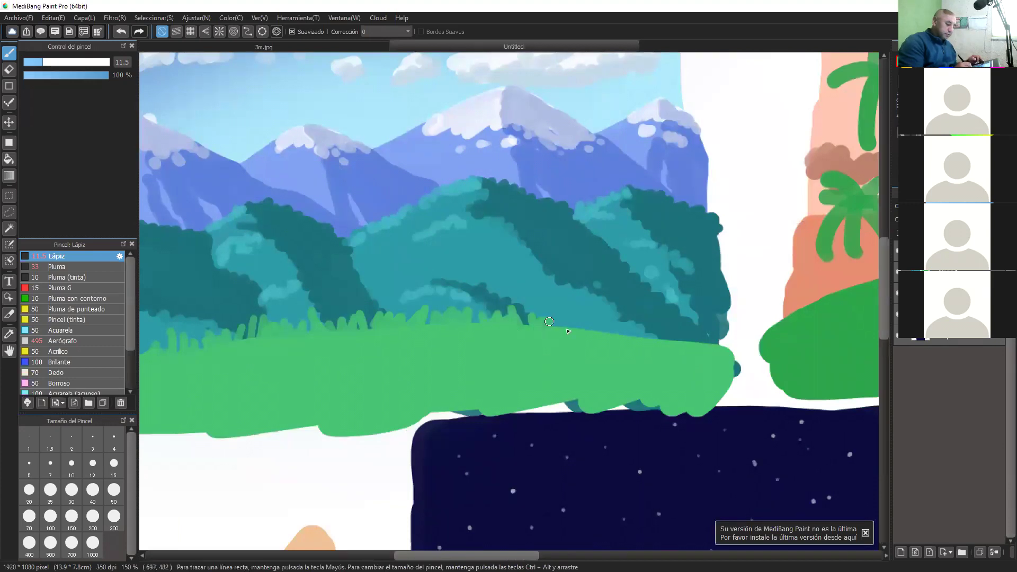
{"action": "left_click_drag", "start_coordinate": [564, 329], "coordinate": [563, 320]}
{"action": "left_click_drag", "start_coordinate": [583, 330], "coordinate": [582, 321]}
{"action": "mouse_move", "coordinate": [611, 333]}
{"action": "left_mouse_down"}
{"action": "mouse_move", "coordinate": [610, 325]}
{"action": "mouse_move", "coordinate": [634, 330]}
{"action": "left_mouse_up"}
{"action": "left_click_drag", "start_coordinate": [659, 340], "coordinate": [658, 327]}
{"action": "mouse_move", "coordinate": [679, 337]}
{"action": "left_mouse_down"}
{"action": "mouse_move", "coordinate": [677, 324]}
{"action": "mouse_move", "coordinate": [688, 328]}
{"action": "left_mouse_up"}
{"action": "left_click_drag", "start_coordinate": [705, 341], "coordinate": [703, 318]}
{"action": "left_click_drag", "start_coordinate": [722, 344], "coordinate": [721, 314]}
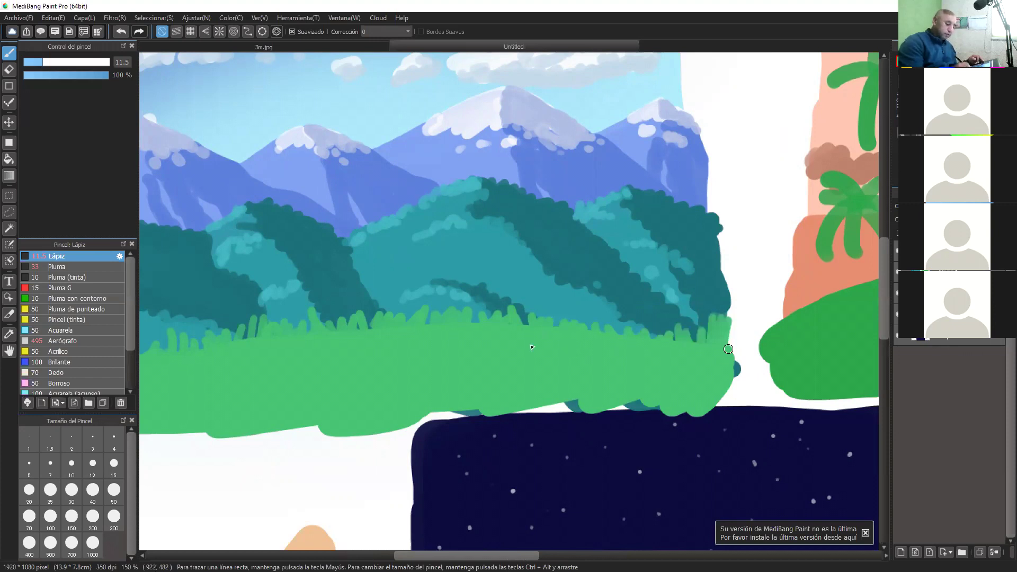
{"action": "left_click_drag", "start_coordinate": [734, 350], "coordinate": [736, 334]}
Paint darker green grass tufts across the right half of the meadow, including its right border and lower middle
{"action": "left_click_drag", "start_coordinate": [522, 345], "coordinate": [535, 344]}
{"action": "left_click_drag", "start_coordinate": [560, 344], "coordinate": [586, 350]}
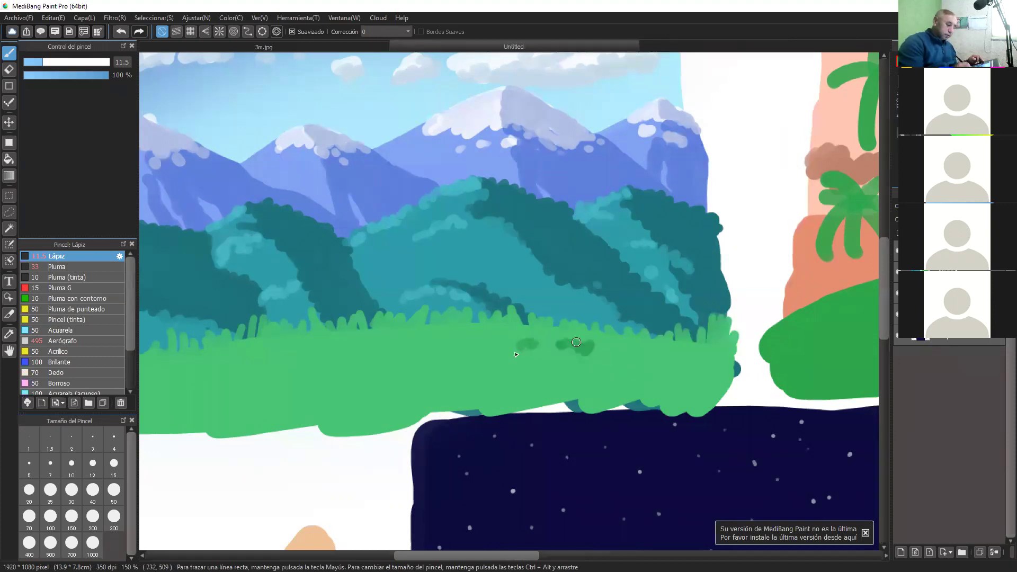
{"action": "left_click_drag", "start_coordinate": [514, 349], "coordinate": [544, 343]}
{"action": "left_click_drag", "start_coordinate": [572, 343], "coordinate": [660, 346]}
{"action": "left_click", "coordinate": [689, 359]}
{"action": "mouse_move", "coordinate": [636, 385]}
{"action": "left_mouse_down"}
{"action": "mouse_move", "coordinate": [725, 386]}
{"action": "mouse_move", "coordinate": [726, 323]}
{"action": "mouse_move", "coordinate": [741, 368]}
{"action": "left_mouse_up"}
{"action": "left_click_drag", "start_coordinate": [693, 408], "coordinate": [713, 384]}
{"action": "left_click_drag", "start_coordinate": [439, 393], "coordinate": [517, 391]}
{"action": "left_click", "coordinate": [539, 390]}
{"action": "left_click", "coordinate": [558, 392]}
Scatter darker green grass tufts over the middle and left half of the meadow
{"action": "left_click_drag", "start_coordinate": [273, 418], "coordinate": [588, 385]}
{"action": "left_click_drag", "start_coordinate": [555, 317], "coordinate": [599, 314]}
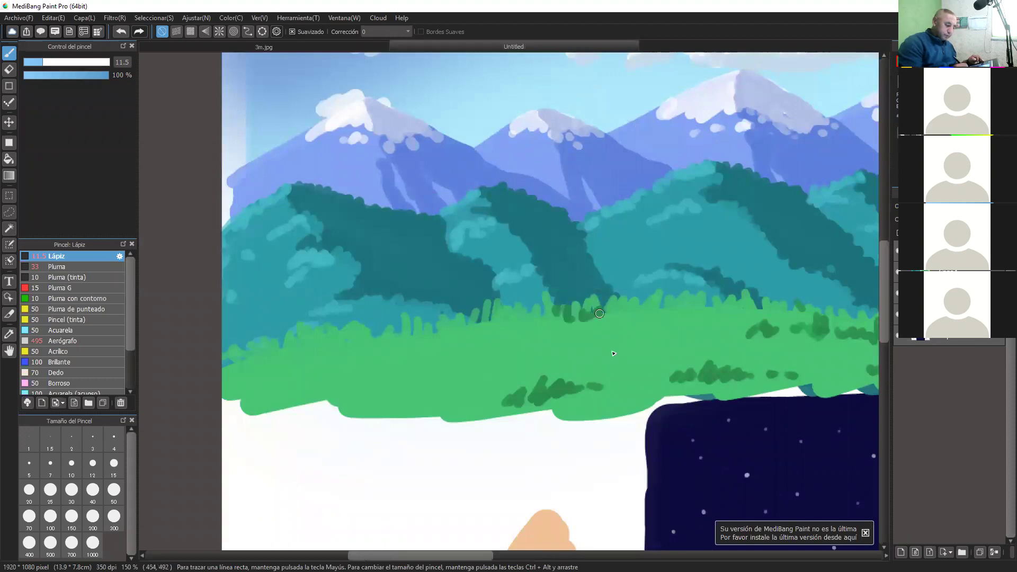
{"action": "left_click_drag", "start_coordinate": [602, 352], "coordinate": [618, 343]}
{"action": "left_click_drag", "start_coordinate": [638, 342], "coordinate": [657, 345]}
{"action": "left_click_drag", "start_coordinate": [308, 382], "coordinate": [375, 372]}
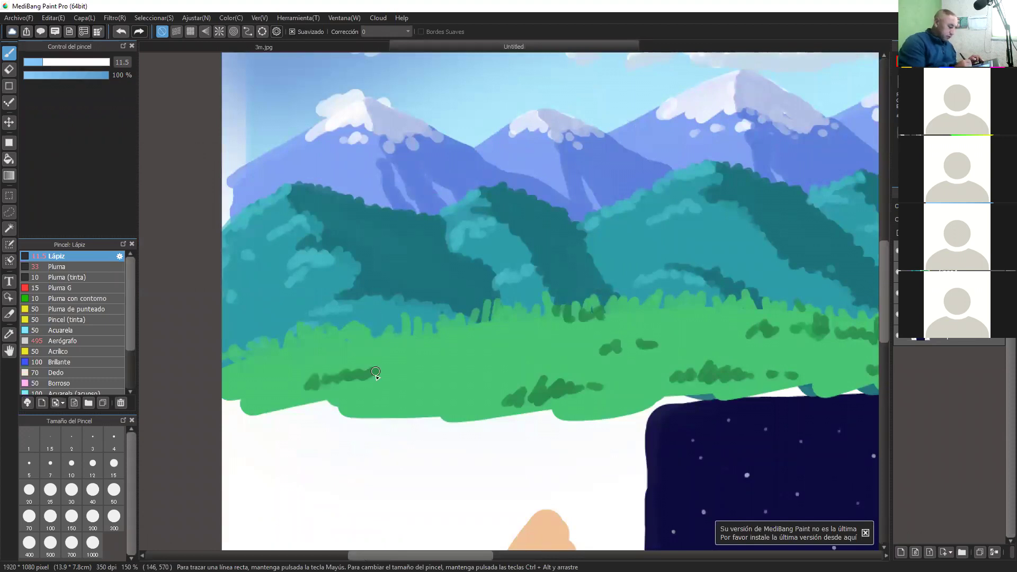
{"action": "left_click_drag", "start_coordinate": [326, 405], "coordinate": [354, 392]}
{"action": "left_click_drag", "start_coordinate": [456, 394], "coordinate": [484, 395]}
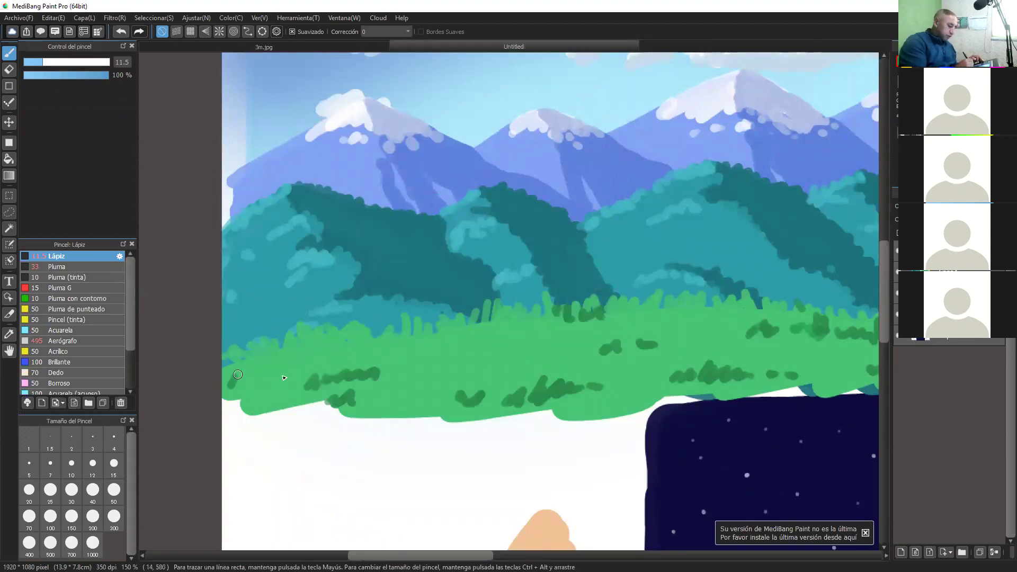
{"action": "left_click_drag", "start_coordinate": [238, 374], "coordinate": [284, 373]}
{"action": "left_click_drag", "start_coordinate": [404, 403], "coordinate": [430, 419]}
{"action": "left_click_drag", "start_coordinate": [500, 363], "coordinate": [513, 363]}
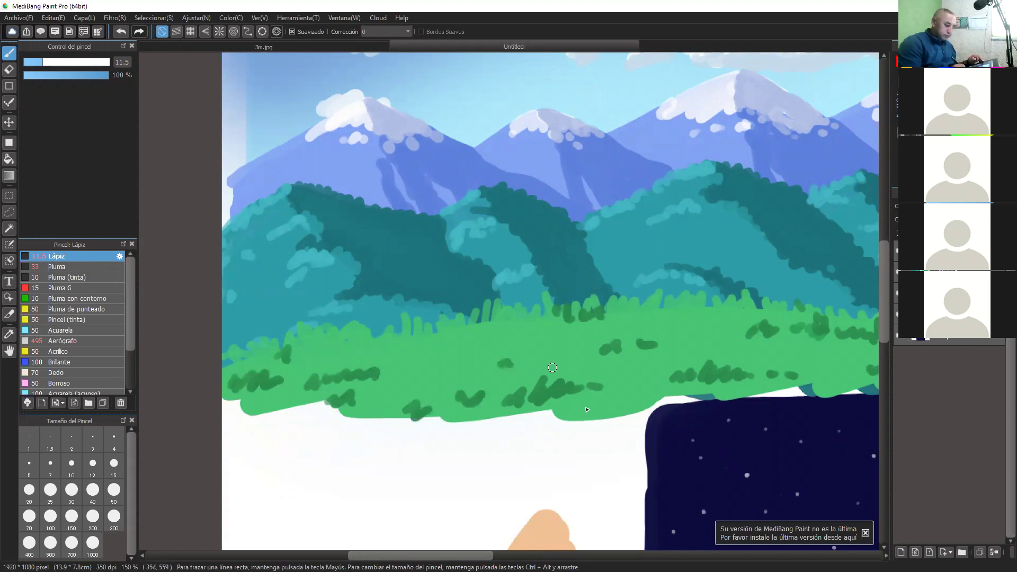
Add dense dark green tufts along the meadow's lower edge above the night scene and across its lower right area
{"action": "left_click_drag", "start_coordinate": [565, 416], "coordinate": [656, 407]}
{"action": "key", "text": "space"}
{"action": "mouse_move", "coordinate": [642, 368]}
{"action": "left_mouse_down"}
{"action": "mouse_move", "coordinate": [436, 326]}
{"action": "mouse_move", "coordinate": [556, 349]}
{"action": "mouse_move", "coordinate": [633, 347]}
{"action": "left_mouse_up"}
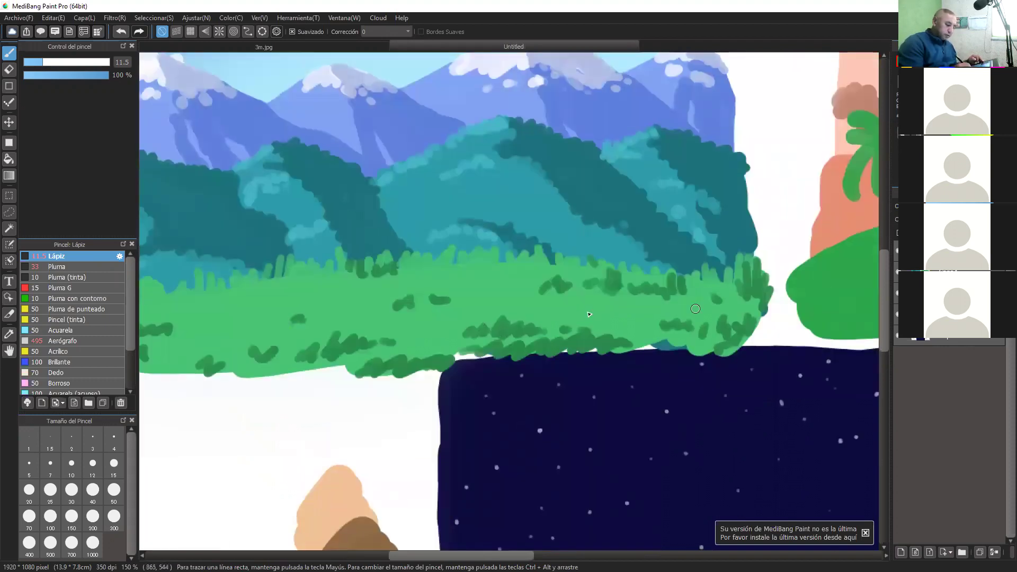
{"action": "left_click_drag", "start_coordinate": [586, 313], "coordinate": [707, 344]}
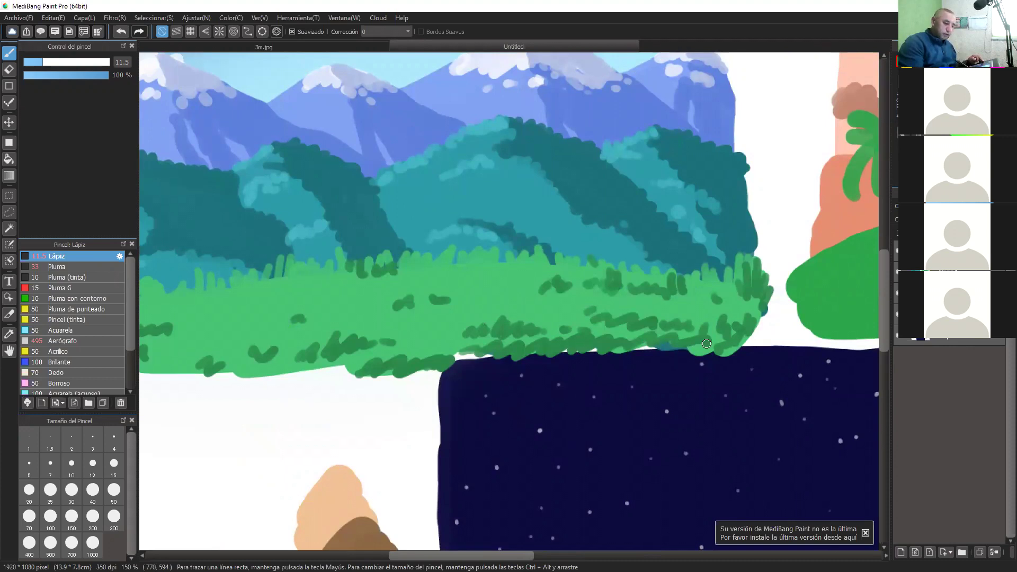
Paint bright yellow-green highlights on the grass blades and beside the dark tufts in the meadow's left part
{"action": "left_click_drag", "start_coordinate": [487, 179], "coordinate": [744, 204]}
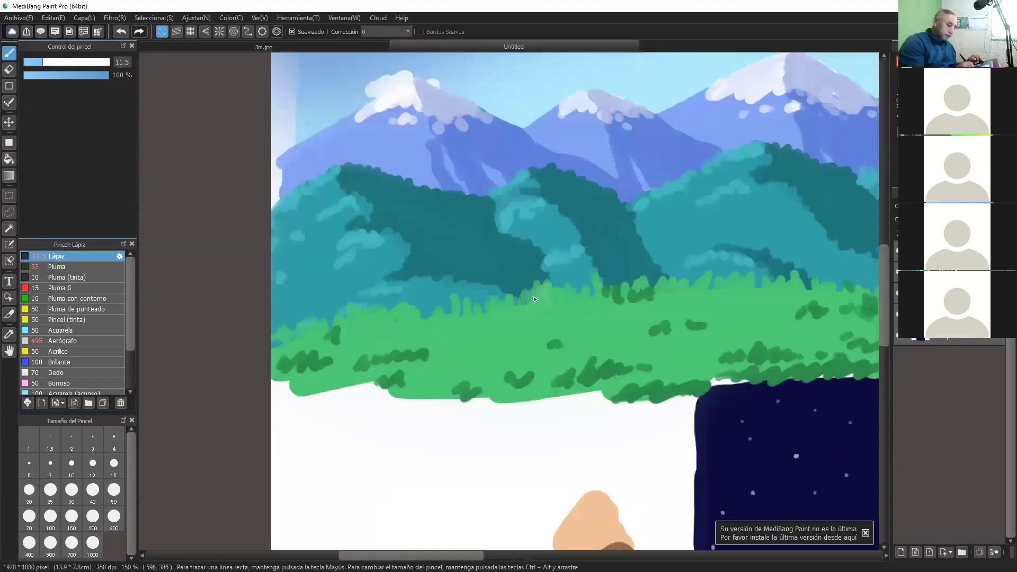
{"action": "left_click_drag", "start_coordinate": [576, 295], "coordinate": [517, 305]}
{"action": "left_click_drag", "start_coordinate": [440, 314], "coordinate": [283, 335]}
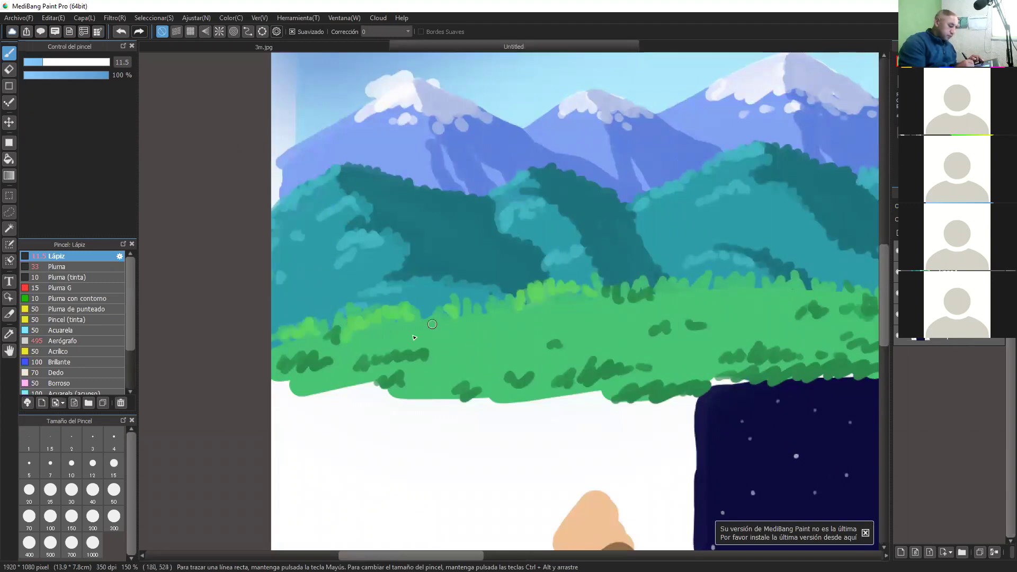
{"action": "left_click_drag", "start_coordinate": [398, 371], "coordinate": [432, 367]}
{"action": "left_click_drag", "start_coordinate": [401, 388], "coordinate": [413, 388]}
{"action": "left_click_drag", "start_coordinate": [309, 374], "coordinate": [321, 371]}
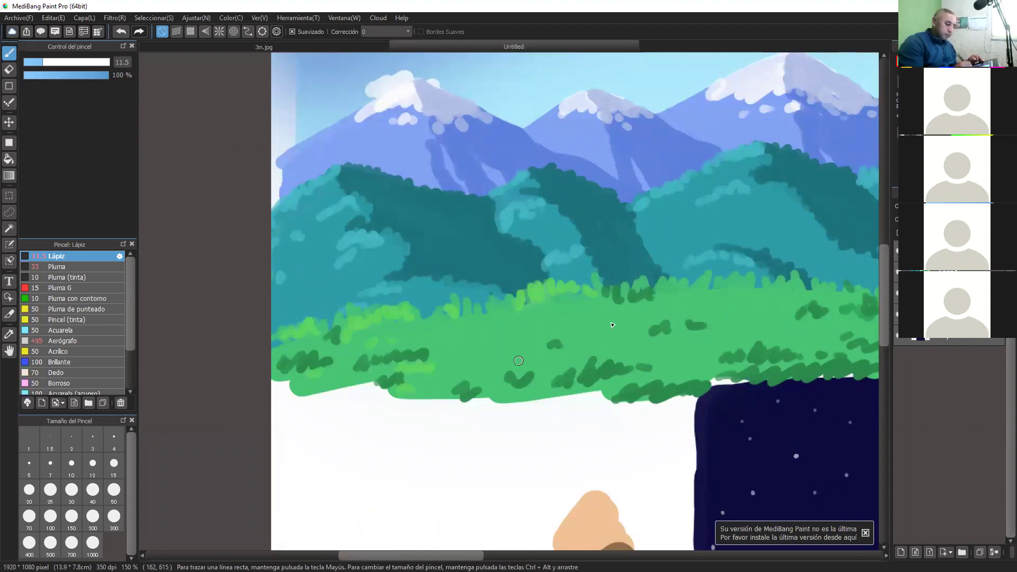
Continue the bright yellow-green grass highlights across the middle and right of the meadow, along its crest and among the dark tufts
{"action": "scroll", "coordinate": [524, 323], "scroll_direction": "right", "scroll_amount": 5}
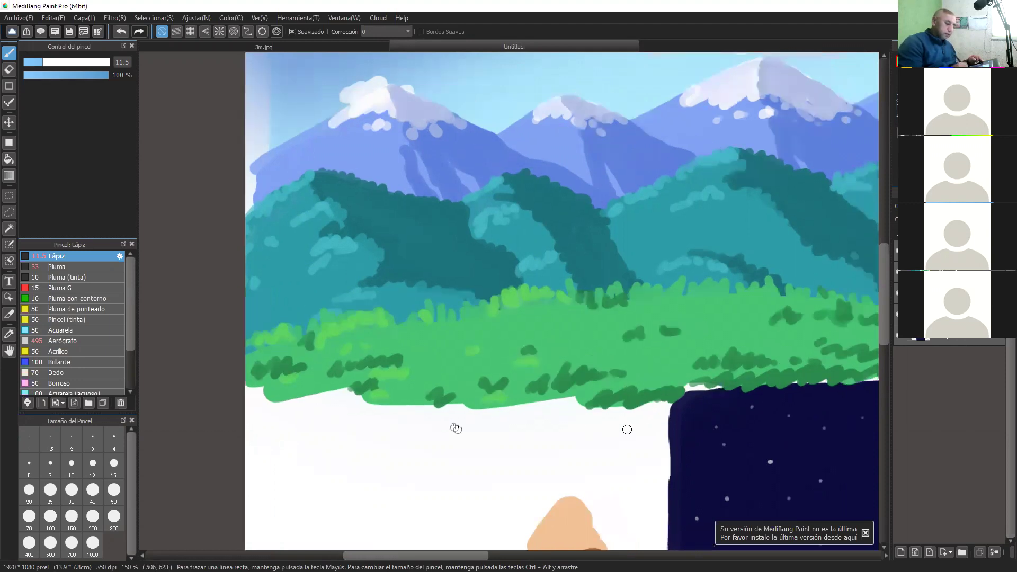
{"action": "mouse_move", "coordinate": [521, 284]}
{"action": "left_mouse_down"}
{"action": "mouse_move", "coordinate": [504, 293]}
{"action": "mouse_move", "coordinate": [561, 283]}
{"action": "left_mouse_up"}
{"action": "left_click_drag", "start_coordinate": [477, 342], "coordinate": [499, 329]}
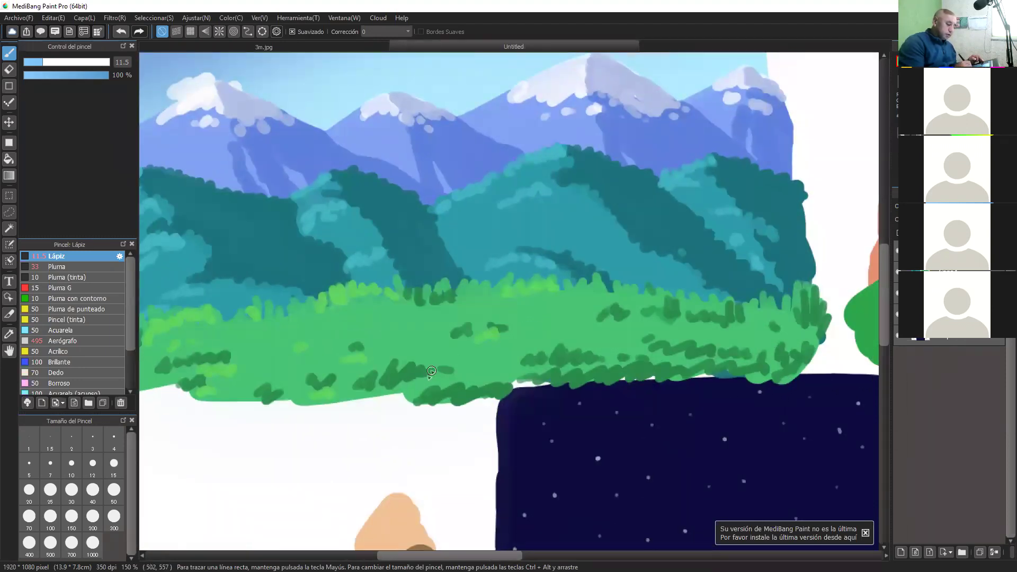
{"action": "left_click_drag", "start_coordinate": [428, 372], "coordinate": [457, 366]}
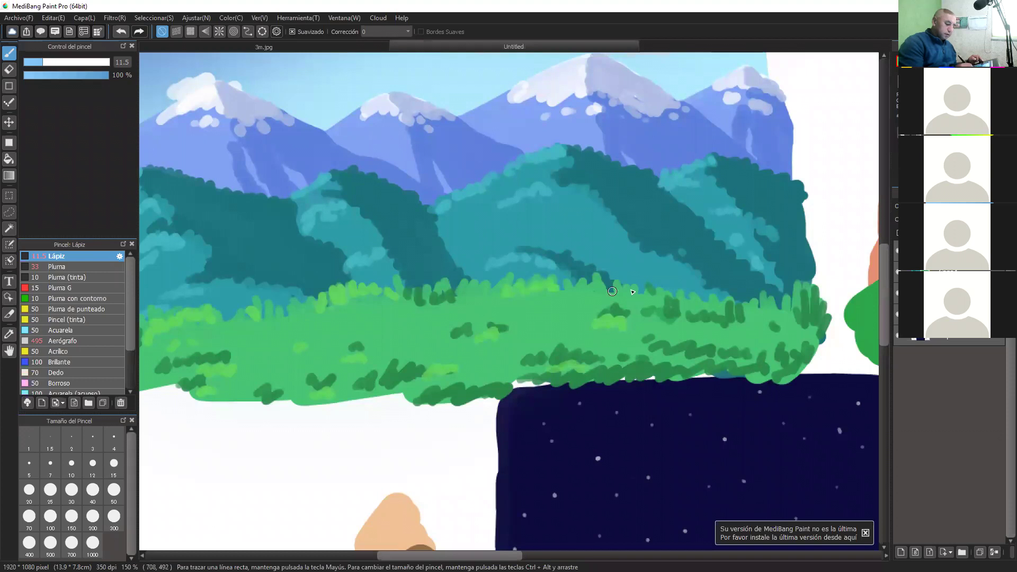
{"action": "left_click_drag", "start_coordinate": [600, 354], "coordinate": [456, 358]}
{"action": "left_click_drag", "start_coordinate": [545, 337], "coordinate": [589, 321]}
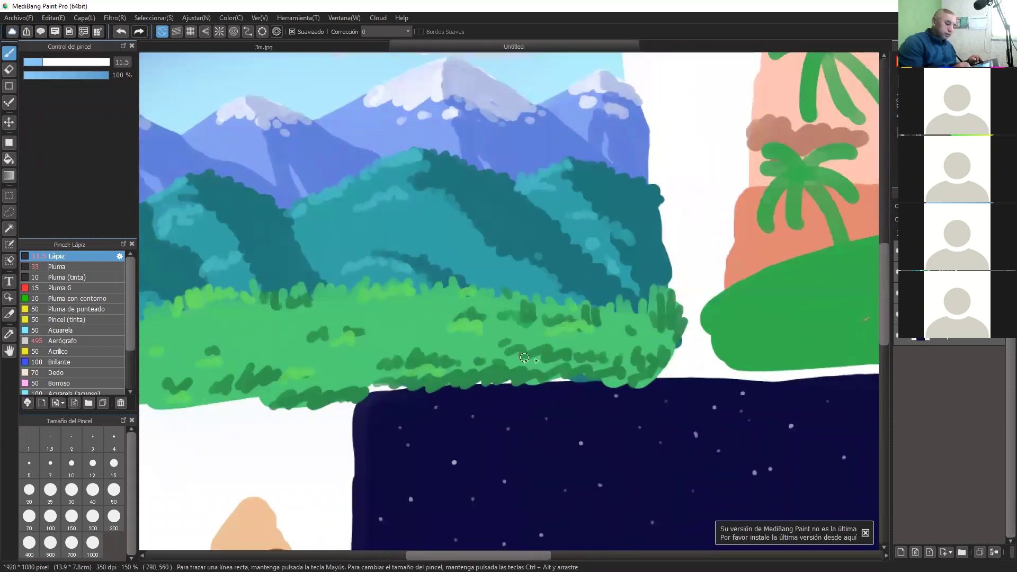
{"action": "left_click_drag", "start_coordinate": [524, 365], "coordinate": [556, 360]}
{"action": "mouse_move", "coordinate": [612, 306]}
{"action": "left_mouse_down"}
{"action": "mouse_move", "coordinate": [610, 322]}
{"action": "mouse_move", "coordinate": [580, 336]}
{"action": "mouse_move", "coordinate": [638, 318]}
{"action": "left_mouse_up"}
{"action": "mouse_move", "coordinate": [647, 334]}
{"action": "left_mouse_down"}
{"action": "mouse_move", "coordinate": [655, 348]}
{"action": "mouse_move", "coordinate": [617, 380]}
{"action": "left_mouse_up"}
Paint a round bush in green #307C4B on the meadow's crest and shade its right side with darker green #17592F
{"action": "key", "text": "ctrl+minus"}
{"action": "left_click_drag", "start_coordinate": [454, 303], "coordinate": [613, 314]}
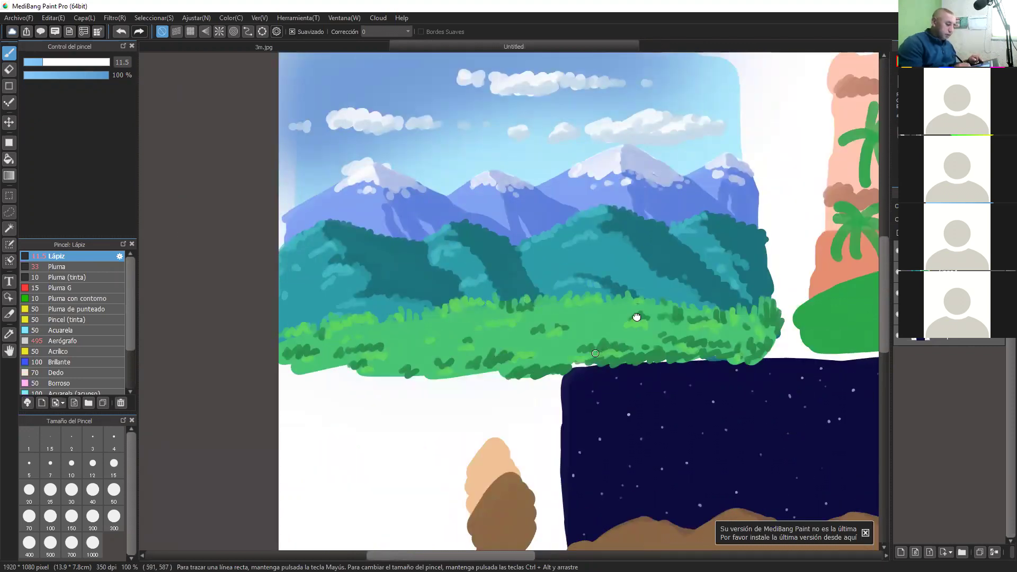
{"action": "left_click_drag", "start_coordinate": [587, 316], "coordinate": [509, 318]}
{"action": "scroll", "coordinate": [588, 317], "scroll_direction": "left", "scroll_amount": 1}
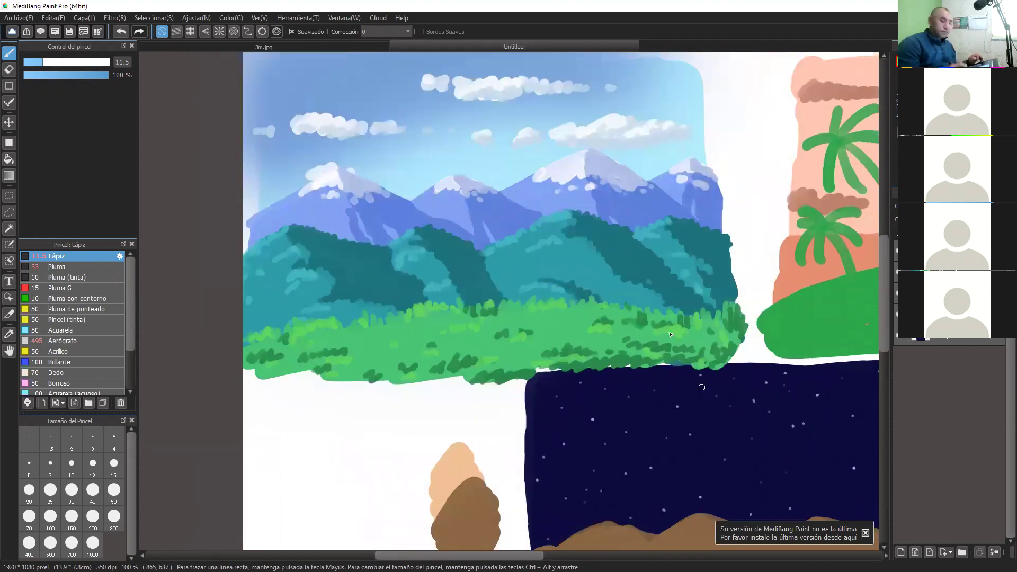
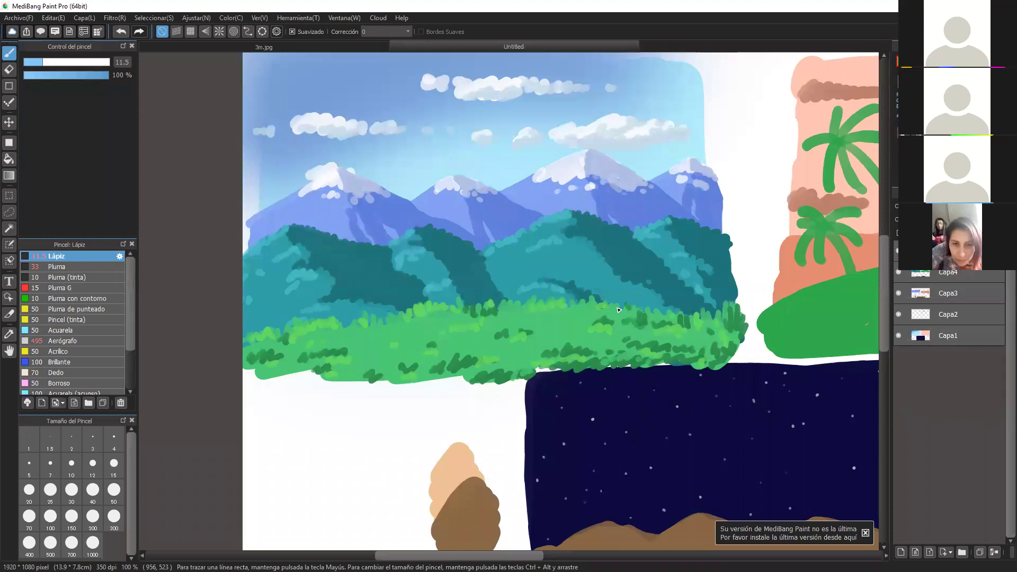
{"action": "mouse_move", "coordinate": [681, 324]}
{"action": "left_mouse_down"}
{"action": "mouse_move", "coordinate": [595, 382]}
{"action": "mouse_move", "coordinate": [633, 381]}
{"action": "mouse_move", "coordinate": [676, 319]}
{"action": "left_mouse_up"}
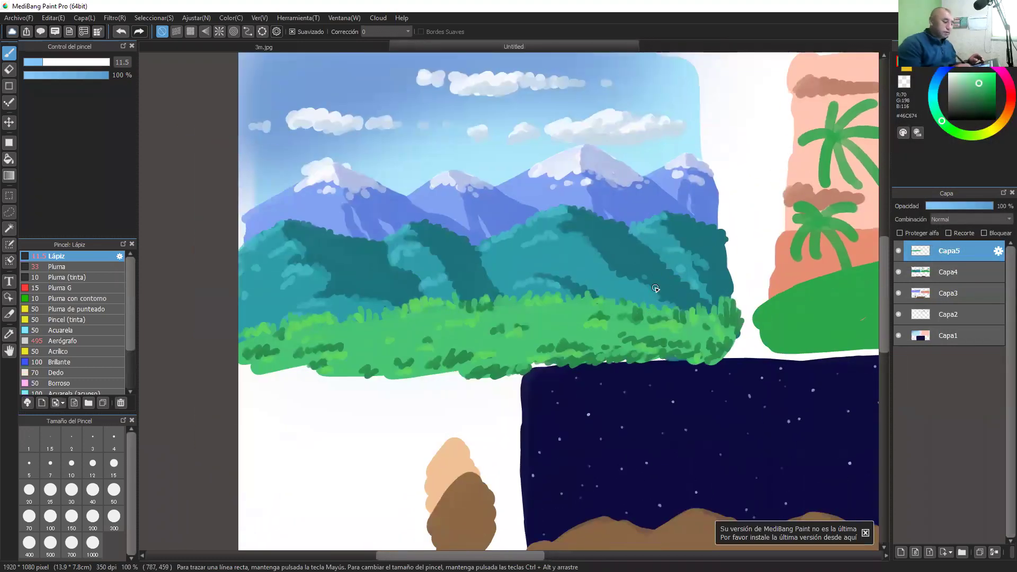
{"action": "key", "text": "ctrl+Up"}
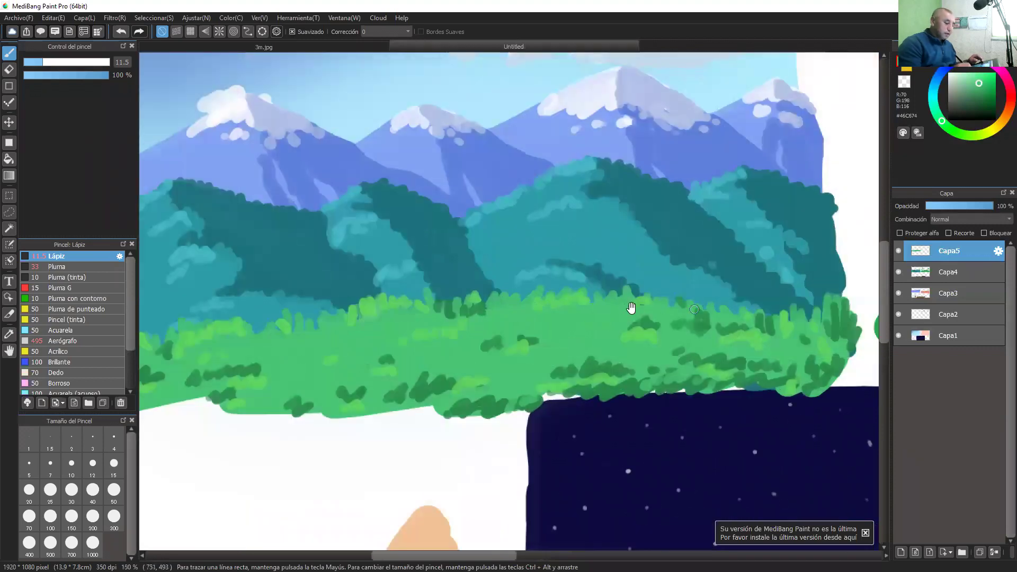
{"action": "left_click_drag", "start_coordinate": [544, 367], "coordinate": [484, 404]}
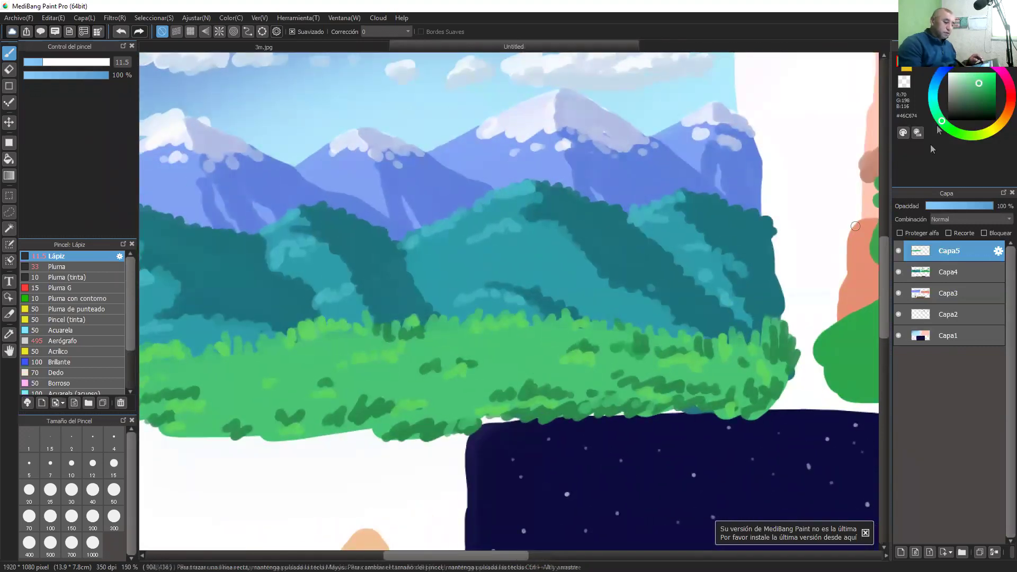
{"action": "left_click", "coordinate": [978, 97]}
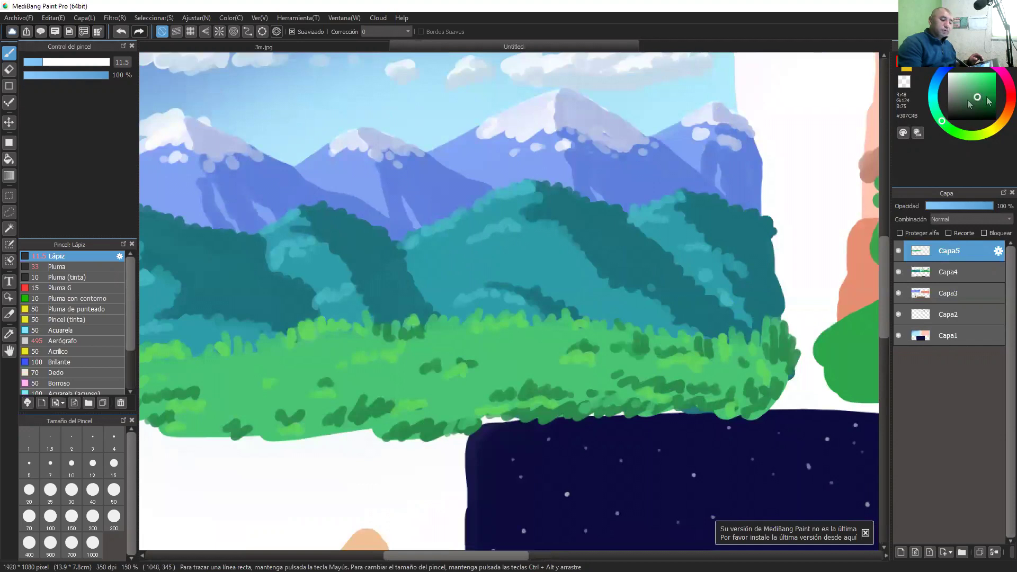
{"action": "mouse_move", "coordinate": [581, 272]}
{"action": "left_mouse_down"}
{"action": "mouse_move", "coordinate": [604, 318]}
{"action": "mouse_move", "coordinate": [562, 342]}
{"action": "mouse_move", "coordinate": [522, 341]}
{"action": "mouse_move", "coordinate": [540, 287]}
{"action": "mouse_move", "coordinate": [538, 312]}
{"action": "mouse_move", "coordinate": [583, 320]}
{"action": "mouse_move", "coordinate": [596, 297]}
{"action": "mouse_move", "coordinate": [532, 278]}
{"action": "mouse_move", "coordinate": [516, 318]}
{"action": "mouse_move", "coordinate": [556, 336]}
{"action": "mouse_move", "coordinate": [593, 335]}
{"action": "left_mouse_up"}
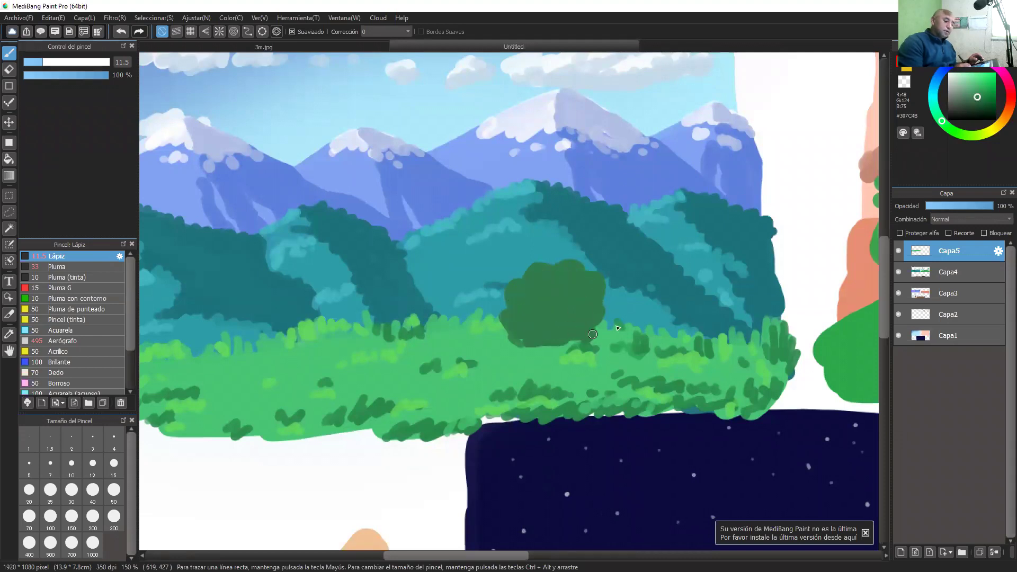
{"action": "left_click", "coordinate": [983, 103]}
{"action": "mouse_move", "coordinate": [550, 271]}
{"action": "left_mouse_down"}
{"action": "mouse_move", "coordinate": [562, 303]}
{"action": "mouse_move", "coordinate": [527, 334]}
{"action": "mouse_move", "coordinate": [554, 326]}
{"action": "mouse_move", "coordinate": [551, 339]}
{"action": "mouse_move", "coordinate": [580, 277]}
{"action": "mouse_move", "coordinate": [589, 276]}
{"action": "mouse_move", "coordinate": [586, 305]}
{"action": "mouse_move", "coordinate": [601, 286]}
{"action": "mouse_move", "coordinate": [598, 325]}
{"action": "mouse_move", "coordinate": [551, 349]}
{"action": "mouse_move", "coordinate": [576, 334]}
{"action": "mouse_move", "coordinate": [599, 341]}
{"action": "mouse_move", "coordinate": [603, 323]}
{"action": "left_mouse_up"}
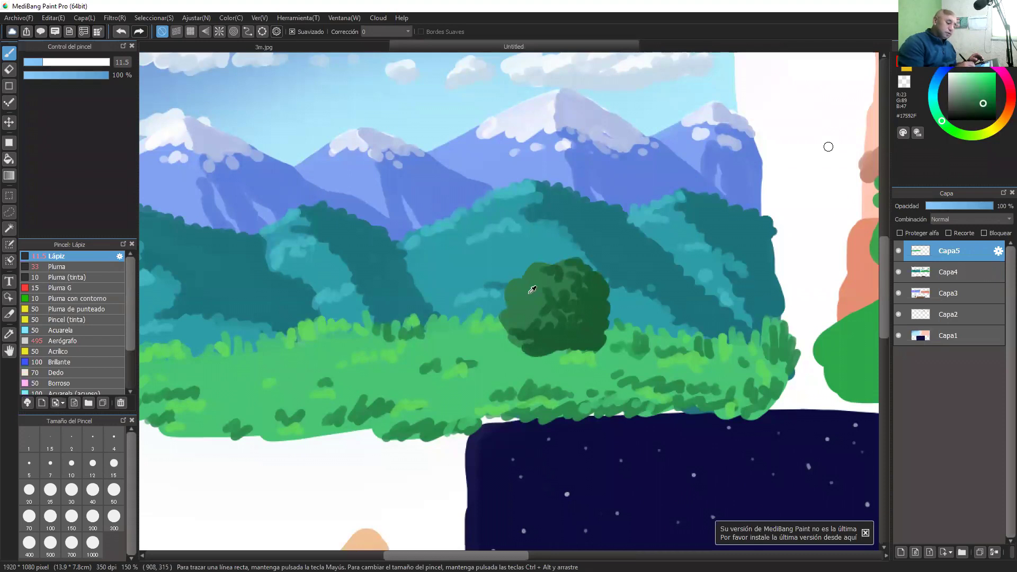
Add lighter green foliage highlights to the bush's left side and a dark green cast shadow on the grass to its right
{"action": "left_click", "coordinate": [975, 94]}
{"action": "left_click", "coordinate": [973, 90]}
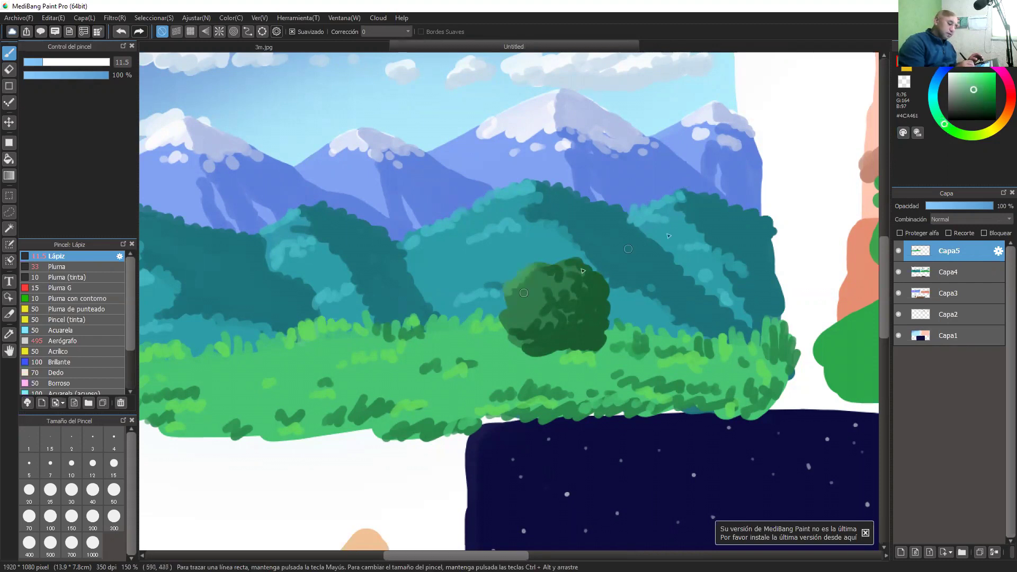
{"action": "left_click", "coordinate": [948, 130]}
{"action": "left_click", "coordinate": [947, 130]}
{"action": "mouse_move", "coordinate": [515, 282]}
{"action": "left_mouse_down"}
{"action": "mouse_move", "coordinate": [511, 323]}
{"action": "mouse_move", "coordinate": [503, 307]}
{"action": "mouse_move", "coordinate": [545, 265]}
{"action": "mouse_move", "coordinate": [572, 265]}
{"action": "mouse_move", "coordinate": [569, 286]}
{"action": "mouse_move", "coordinate": [516, 332]}
{"action": "mouse_move", "coordinate": [527, 350]}
{"action": "mouse_move", "coordinate": [625, 349]}
{"action": "mouse_move", "coordinate": [617, 341]}
{"action": "mouse_move", "coordinate": [681, 354]}
{"action": "mouse_move", "coordinate": [643, 361]}
{"action": "left_mouse_up"}
{"action": "right_click", "coordinate": [551, 416]}
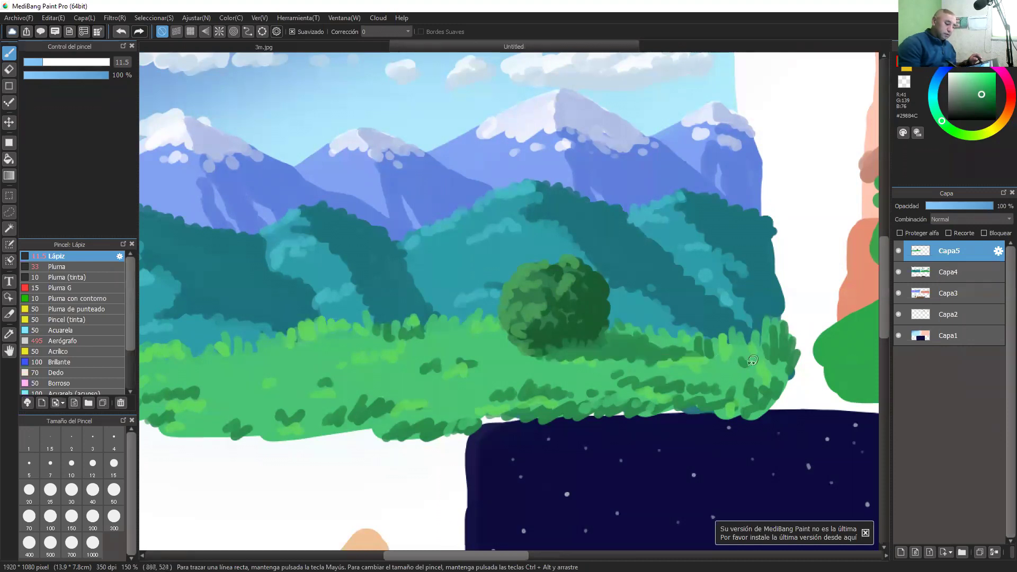
Choose the reddish brown #955E58 and paint three tree trunks of decreasing height on the left half of the meadow
{"action": "key", "text": "ctrl+minus"}
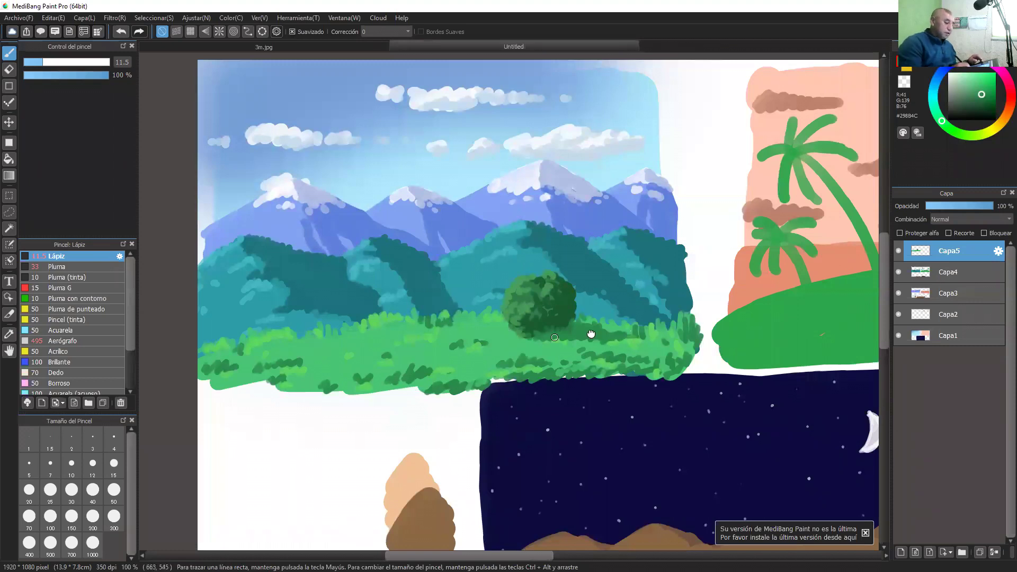
{"action": "left_click_drag", "start_coordinate": [553, 334], "coordinate": [690, 335]}
{"action": "key", "text": "ctrl+plus"}
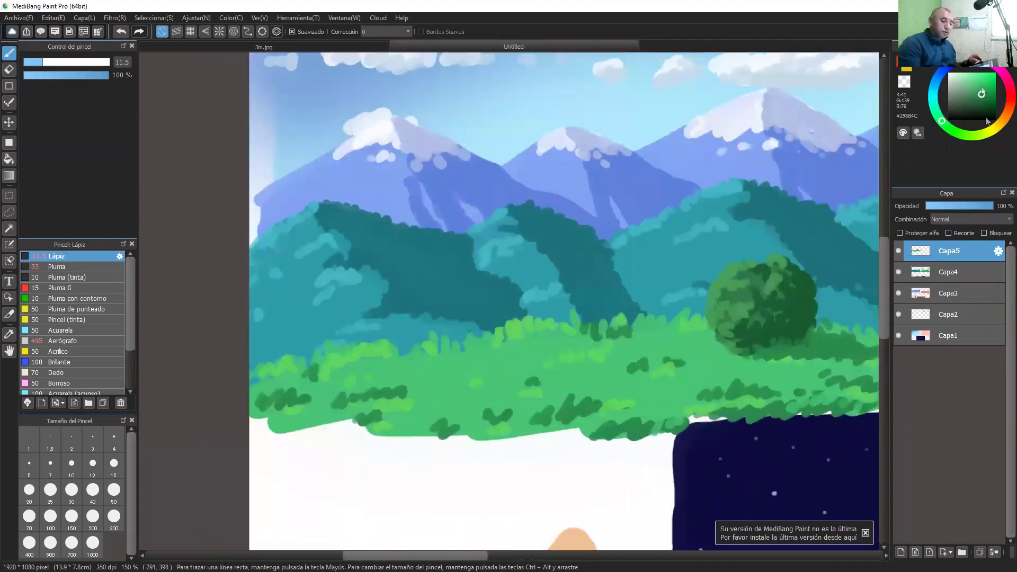
{"action": "left_click", "coordinate": [1004, 103]}
{"action": "left_click", "coordinate": [968, 92]}
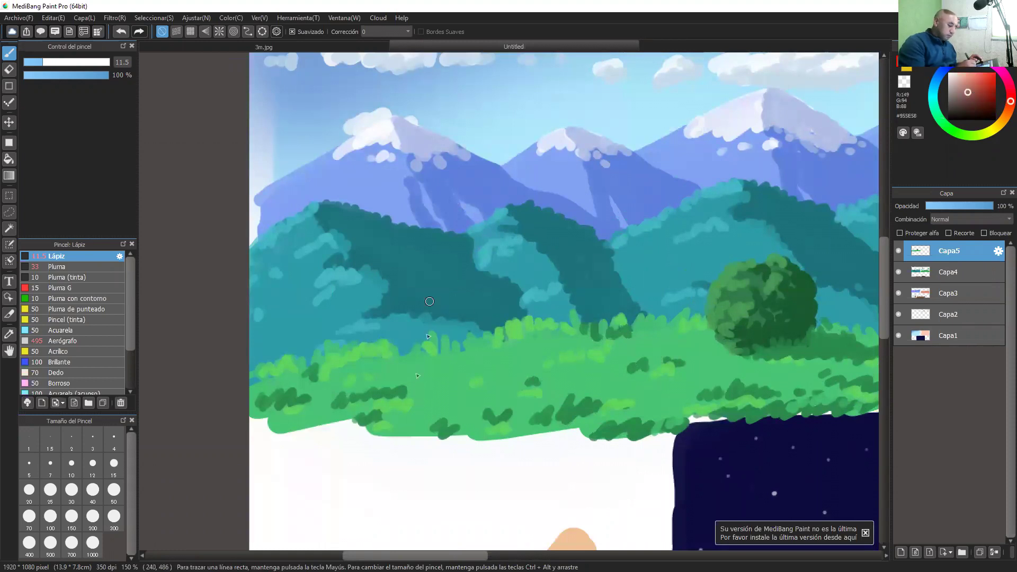
{"action": "left_click_drag", "start_coordinate": [418, 282], "coordinate": [420, 373]}
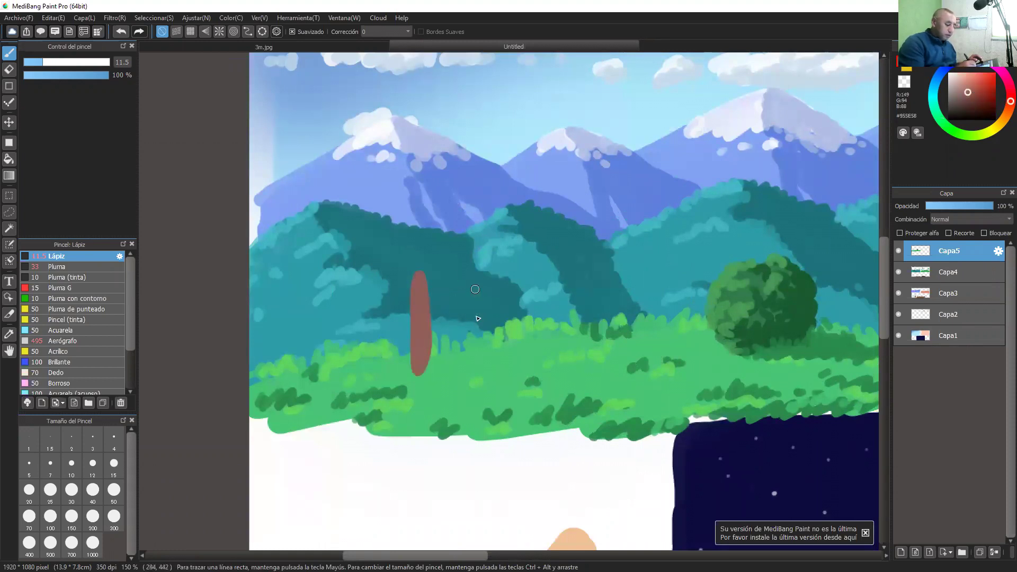
{"action": "left_click_drag", "start_coordinate": [477, 352], "coordinate": [477, 287]}
{"action": "mouse_move", "coordinate": [533, 315]}
{"action": "left_mouse_down"}
{"action": "mouse_move", "coordinate": [535, 292]}
{"action": "mouse_move", "coordinate": [535, 339]}
{"action": "left_mouse_up"}
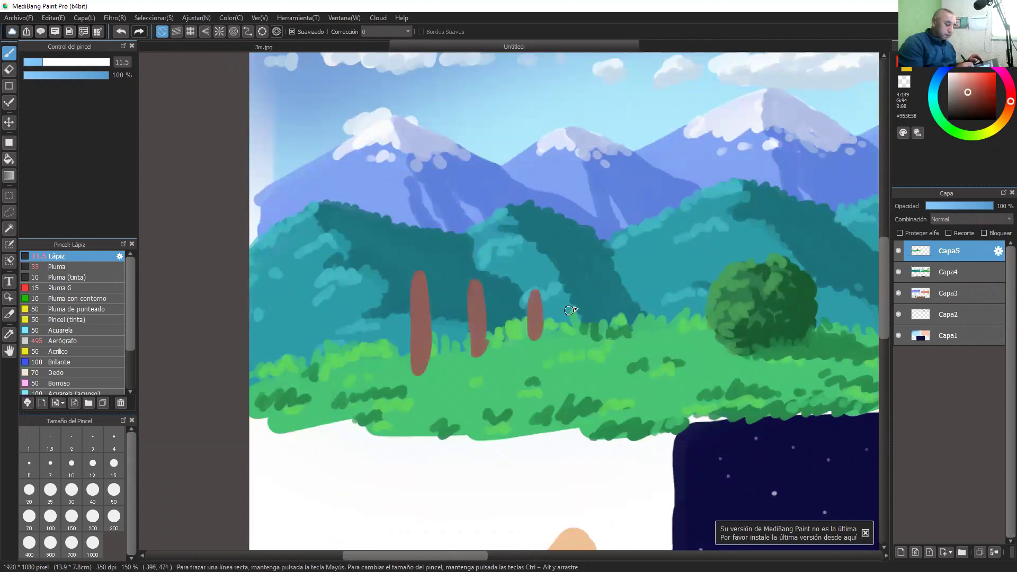
Paint two smaller posts and a taller foreground post in the same reddish brown, and connect all posts with upper and lower rails
{"action": "left_click_drag", "start_coordinate": [571, 301], "coordinate": [577, 327]}
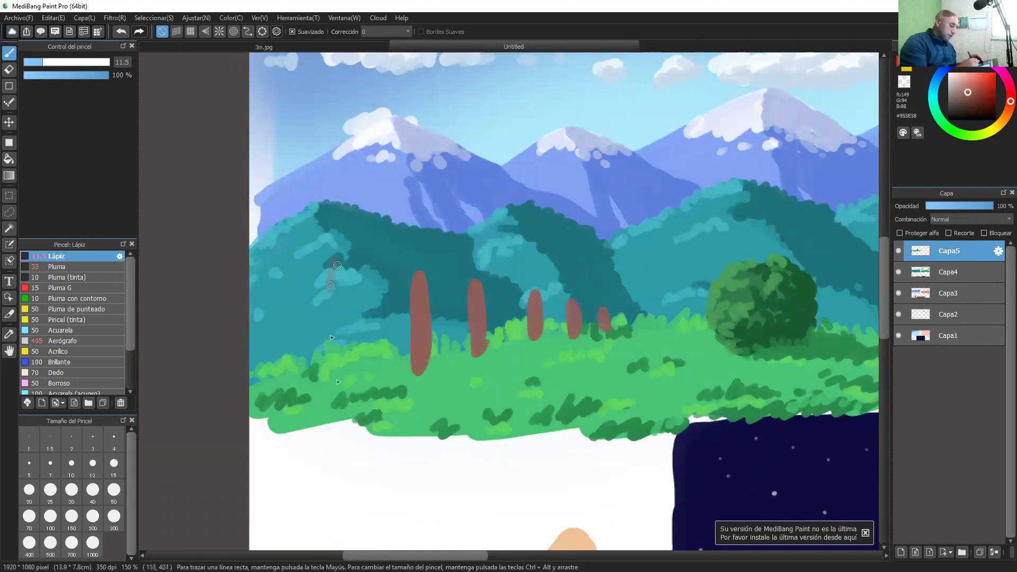
{"action": "left_click_drag", "start_coordinate": [337, 266], "coordinate": [321, 395]}
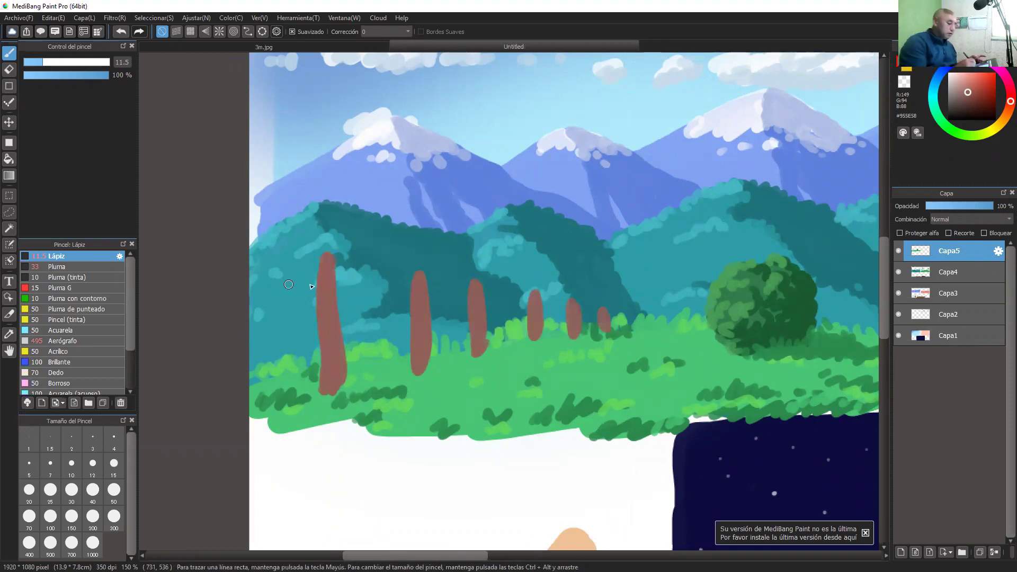
{"action": "mouse_move", "coordinate": [320, 286]}
{"action": "left_mouse_down"}
{"action": "mouse_move", "coordinate": [253, 290]}
{"action": "mouse_move", "coordinate": [323, 283]}
{"action": "mouse_move", "coordinate": [300, 279]}
{"action": "left_mouse_up"}
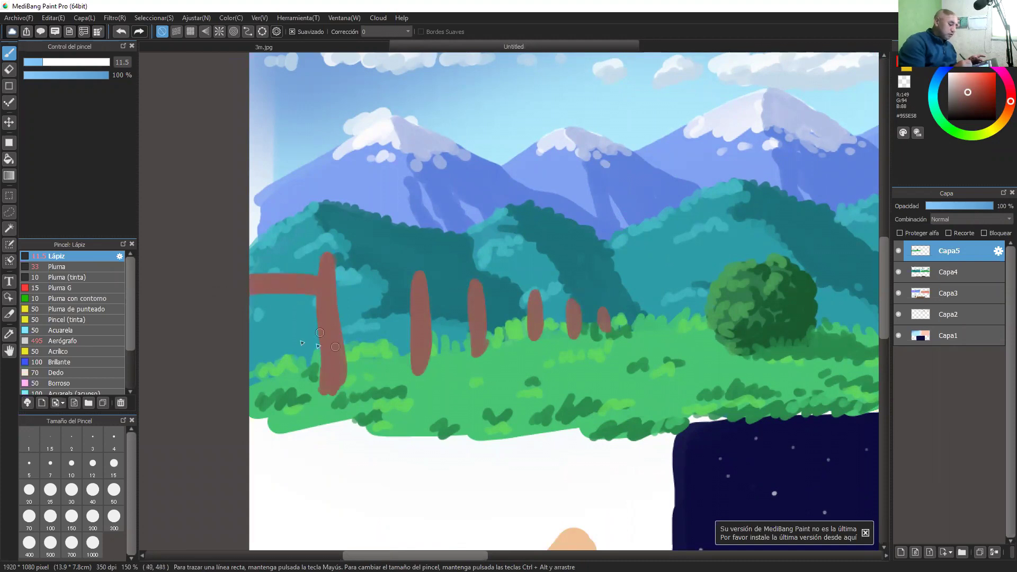
{"action": "mouse_move", "coordinate": [320, 344]}
{"action": "left_mouse_down"}
{"action": "mouse_move", "coordinate": [249, 346]}
{"action": "mouse_move", "coordinate": [318, 347]}
{"action": "mouse_move", "coordinate": [296, 345]}
{"action": "left_mouse_up"}
{"action": "left_click_drag", "start_coordinate": [334, 283], "coordinate": [413, 295]}
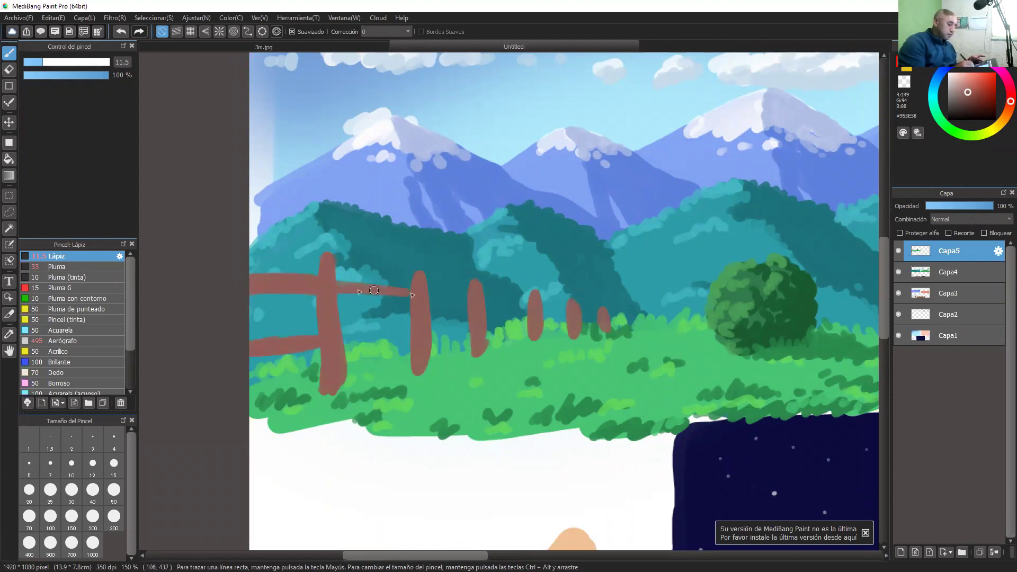
{"action": "left_click_drag", "start_coordinate": [346, 333], "coordinate": [405, 331]}
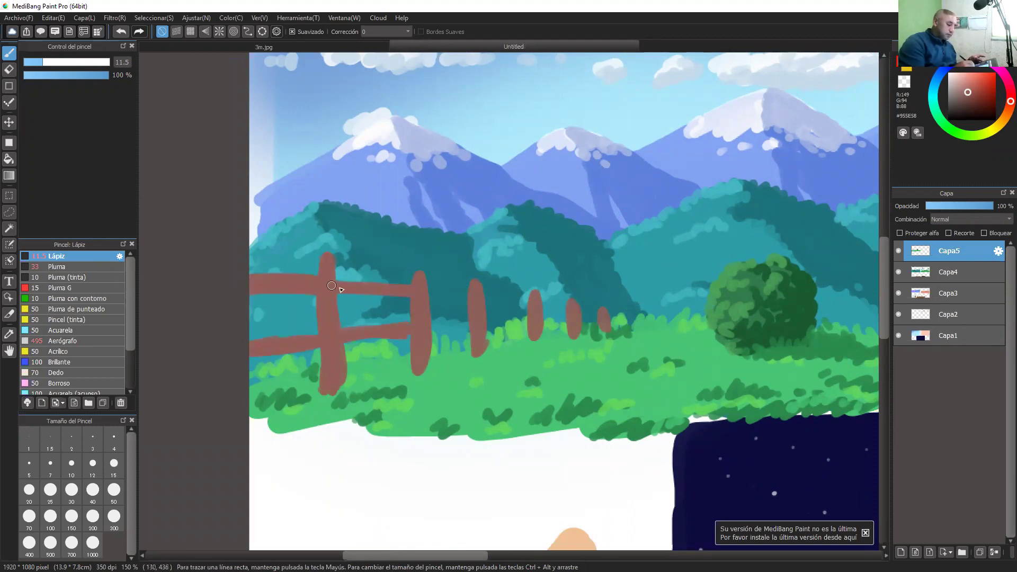
{"action": "left_click_drag", "start_coordinate": [432, 291], "coordinate": [535, 300]}
{"action": "left_click_drag", "start_coordinate": [483, 324], "coordinate": [530, 322]}
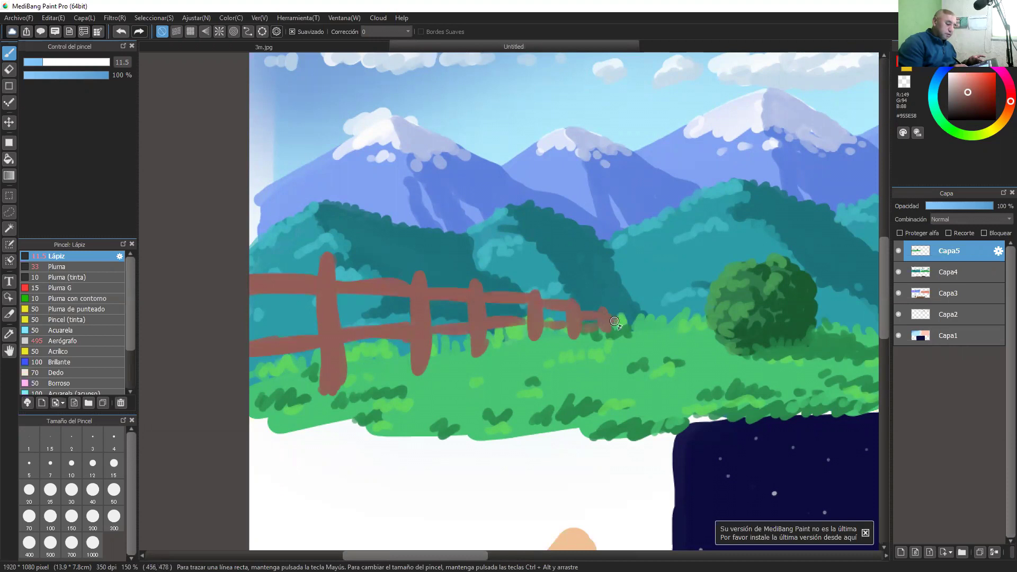
{"action": "left_click", "coordinate": [981, 104]}
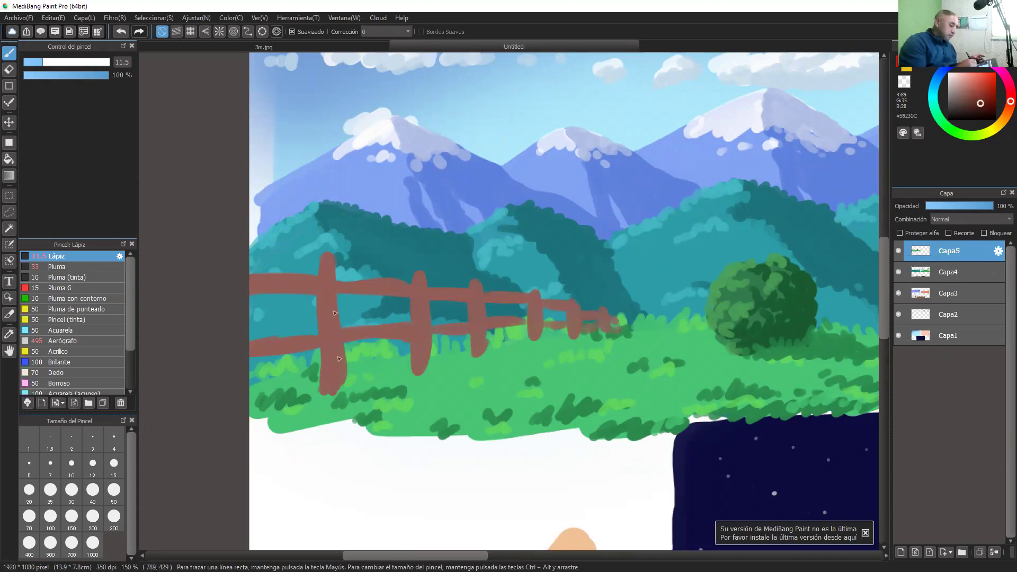
{"action": "left_click_drag", "start_coordinate": [329, 261], "coordinate": [337, 391]}
{"action": "left_click", "coordinate": [121, 33]}
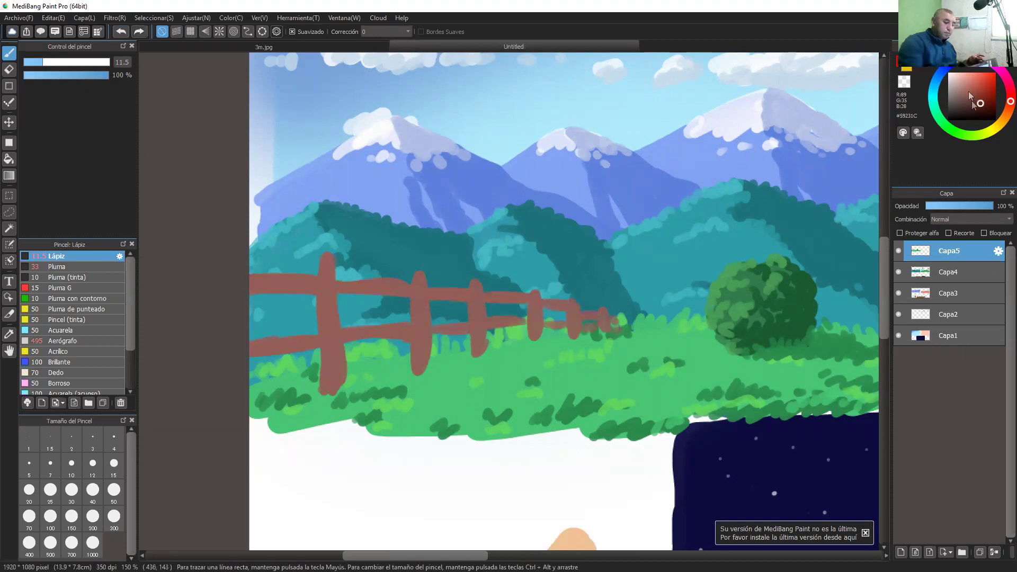
Shade the tallest fence post's right side and the undersides of the adjoining rails with dark brown #653F3A
{"action": "left_click", "coordinate": [968, 100]}
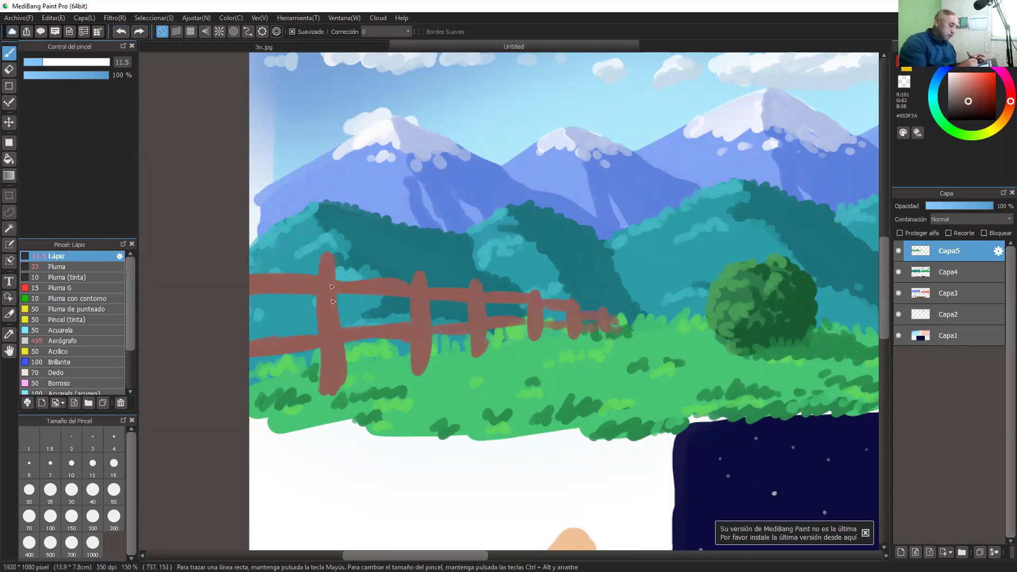
{"action": "mouse_move", "coordinate": [329, 260]}
{"action": "left_mouse_down"}
{"action": "mouse_move", "coordinate": [339, 386]}
{"action": "mouse_move", "coordinate": [331, 257]}
{"action": "mouse_move", "coordinate": [250, 289]}
{"action": "left_mouse_up"}
{"action": "mouse_move", "coordinate": [317, 348]}
{"action": "left_mouse_down"}
{"action": "mouse_move", "coordinate": [249, 353]}
{"action": "mouse_move", "coordinate": [318, 348]}
{"action": "left_mouse_up"}
{"action": "mouse_move", "coordinate": [388, 287]}
{"action": "left_mouse_down"}
{"action": "mouse_move", "coordinate": [344, 290]}
{"action": "mouse_move", "coordinate": [407, 294]}
{"action": "mouse_move", "coordinate": [344, 292]}
{"action": "left_mouse_up"}
{"action": "mouse_move", "coordinate": [361, 335]}
{"action": "left_mouse_down"}
{"action": "mouse_move", "coordinate": [408, 339]}
{"action": "mouse_move", "coordinate": [395, 339]}
{"action": "left_mouse_up"}
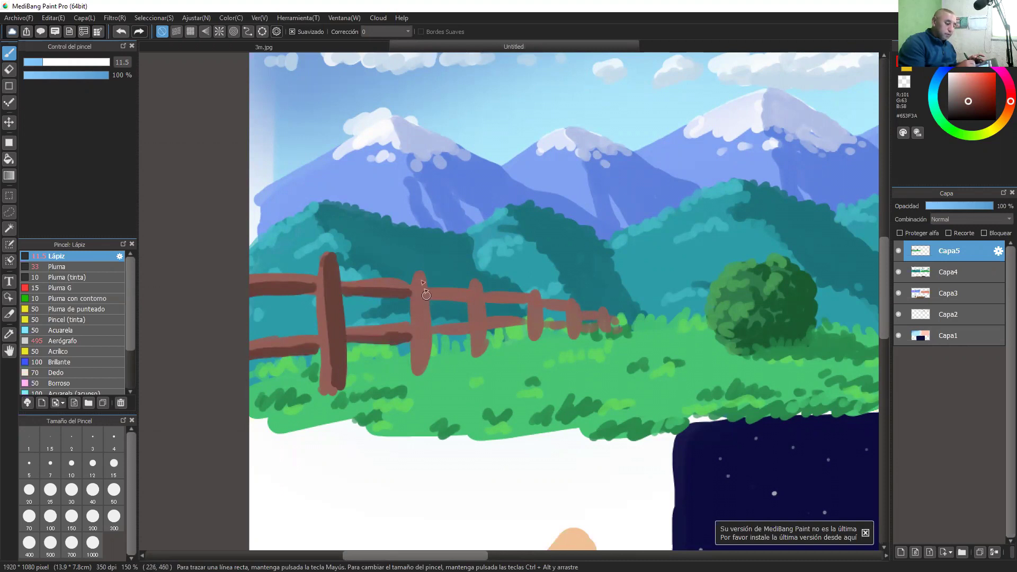
Continue the dark brown shading on the remaining fence posts and the rail sections receding toward the hills
{"action": "mouse_move", "coordinate": [426, 295]}
{"action": "left_mouse_down"}
{"action": "mouse_move", "coordinate": [430, 318]}
{"action": "mouse_move", "coordinate": [424, 276]}
{"action": "mouse_move", "coordinate": [424, 369]}
{"action": "left_mouse_up"}
{"action": "mouse_move", "coordinate": [482, 279]}
{"action": "left_mouse_down"}
{"action": "mouse_move", "coordinate": [480, 356]}
{"action": "mouse_move", "coordinate": [478, 334]}
{"action": "left_mouse_up"}
{"action": "left_click_drag", "start_coordinate": [466, 300], "coordinate": [444, 299]}
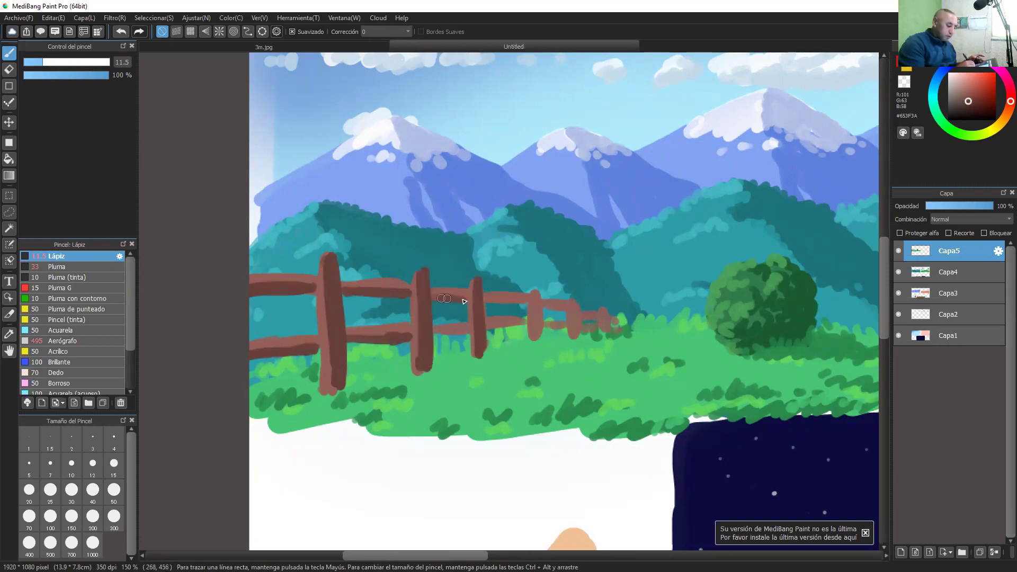
{"action": "left_click_drag", "start_coordinate": [470, 333], "coordinate": [430, 334]}
{"action": "left_click_drag", "start_coordinate": [481, 301], "coordinate": [530, 300]}
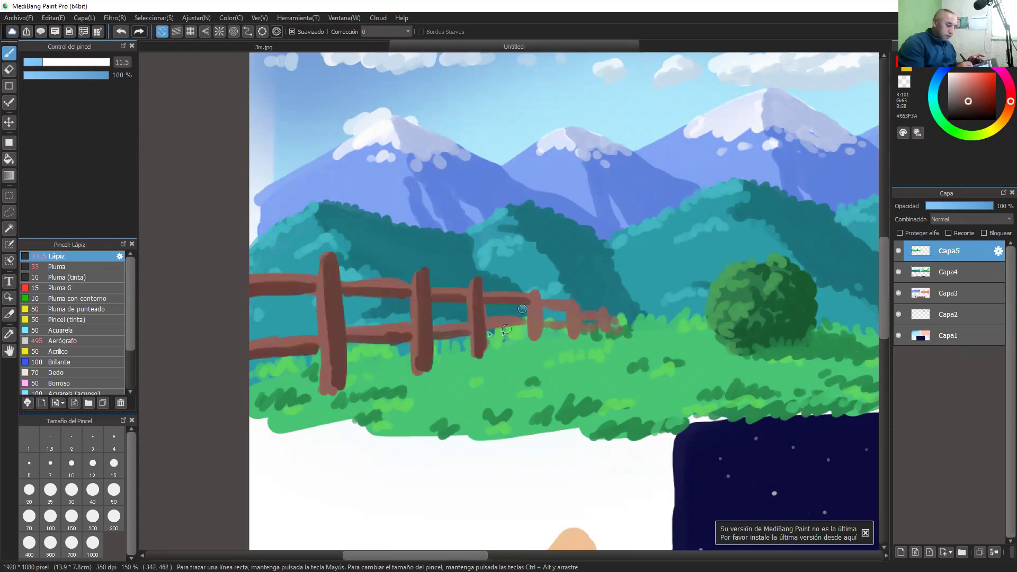
{"action": "mouse_move", "coordinate": [487, 331]}
{"action": "left_mouse_down"}
{"action": "mouse_move", "coordinate": [523, 327]}
{"action": "mouse_move", "coordinate": [490, 327]}
{"action": "left_mouse_up"}
{"action": "mouse_move", "coordinate": [536, 293]}
{"action": "left_mouse_down"}
{"action": "mouse_move", "coordinate": [581, 320]}
{"action": "mouse_move", "coordinate": [545, 325]}
{"action": "mouse_move", "coordinate": [566, 329]}
{"action": "mouse_move", "coordinate": [548, 307]}
{"action": "mouse_move", "coordinate": [579, 308]}
{"action": "left_mouse_up"}
{"action": "mouse_move", "coordinate": [575, 301]}
{"action": "left_mouse_down"}
{"action": "mouse_move", "coordinate": [575, 331]}
{"action": "mouse_move", "coordinate": [600, 319]}
{"action": "mouse_move", "coordinate": [592, 332]}
{"action": "mouse_move", "coordinate": [606, 312]}
{"action": "mouse_move", "coordinate": [620, 333]}
{"action": "left_mouse_up"}
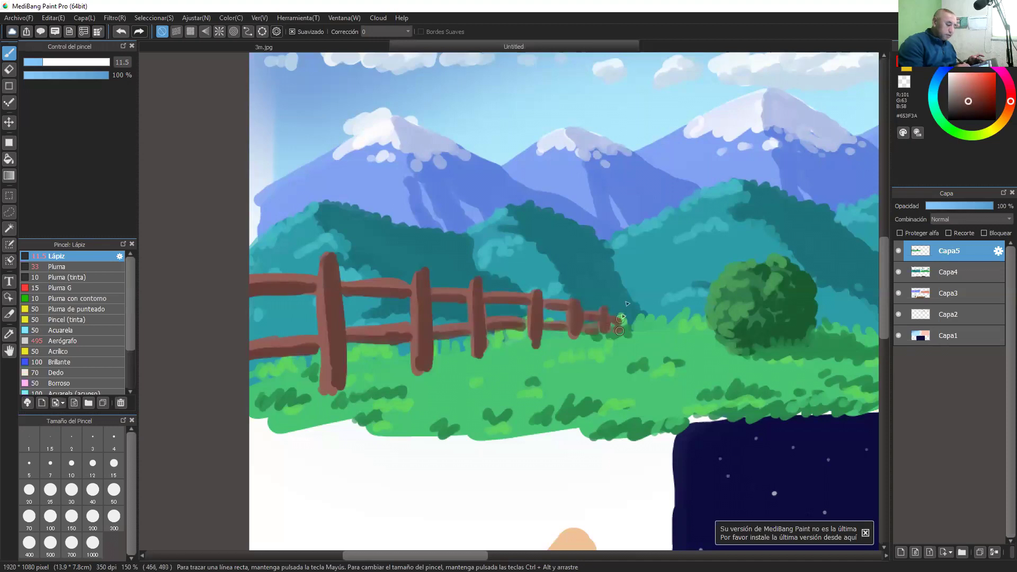
Choose lighter brown #AF746D, reduce the brush size to 6.9 and highlight the nearest rails' upper edges and the tallest post's left edge
{"action": "left_click_drag", "start_coordinate": [965, 94], "coordinate": [966, 88]}
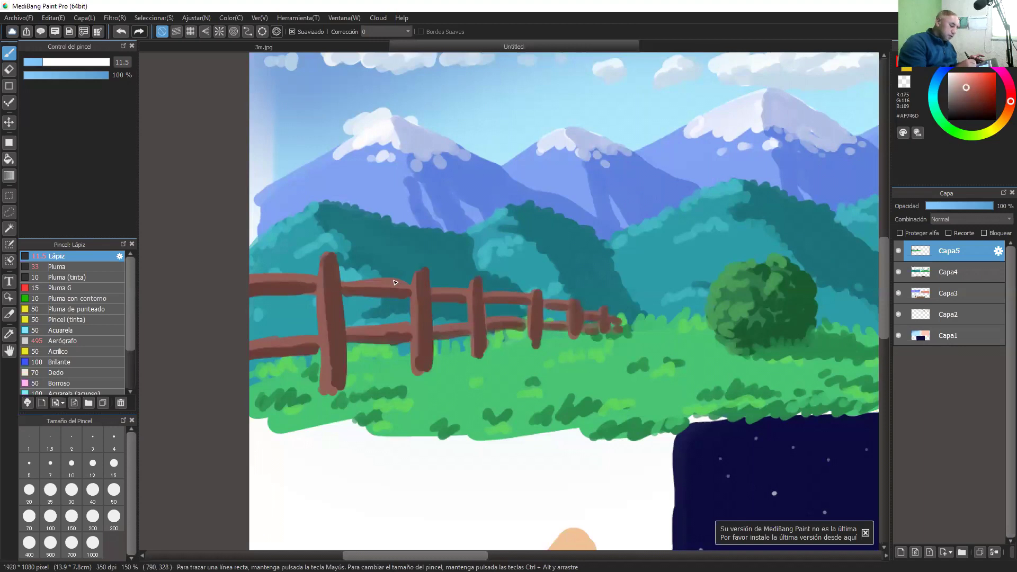
{"action": "mouse_move", "coordinate": [403, 279]}
{"action": "left_mouse_down"}
{"action": "mouse_move", "coordinate": [347, 279]}
{"action": "mouse_move", "coordinate": [367, 272]}
{"action": "mouse_move", "coordinate": [345, 280]}
{"action": "mouse_move", "coordinate": [408, 282]}
{"action": "left_mouse_up"}
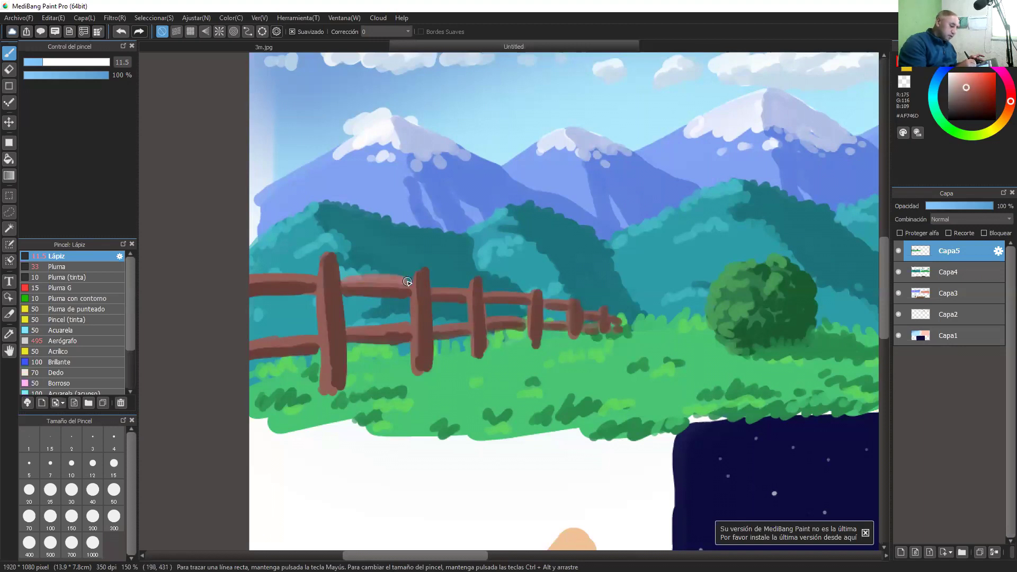
{"action": "left_click", "coordinate": [121, 31]}
{"action": "left_click_drag", "start_coordinate": [39, 68], "coordinate": [34, 63]}
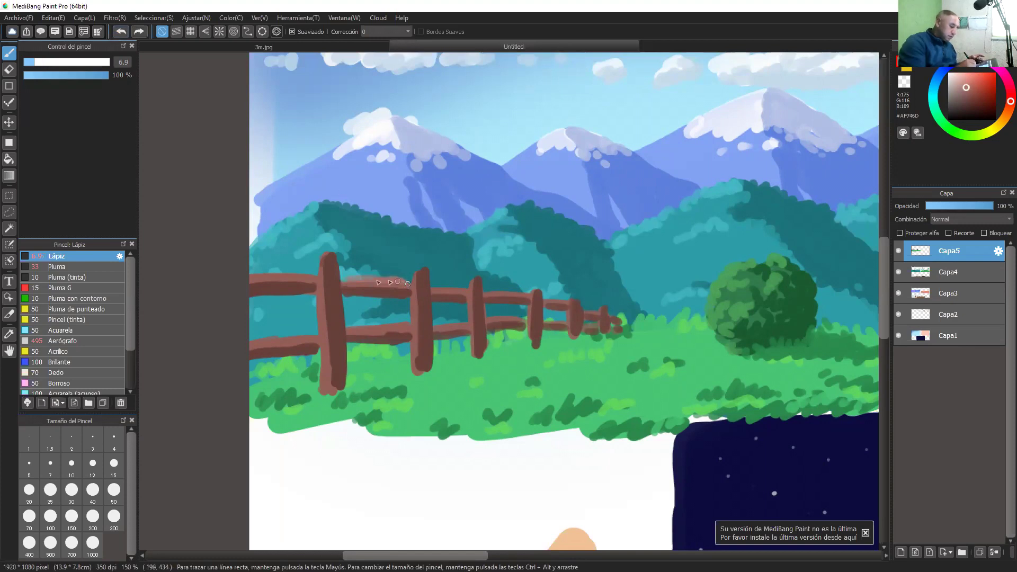
{"action": "left_click_drag", "start_coordinate": [347, 280], "coordinate": [344, 280]}
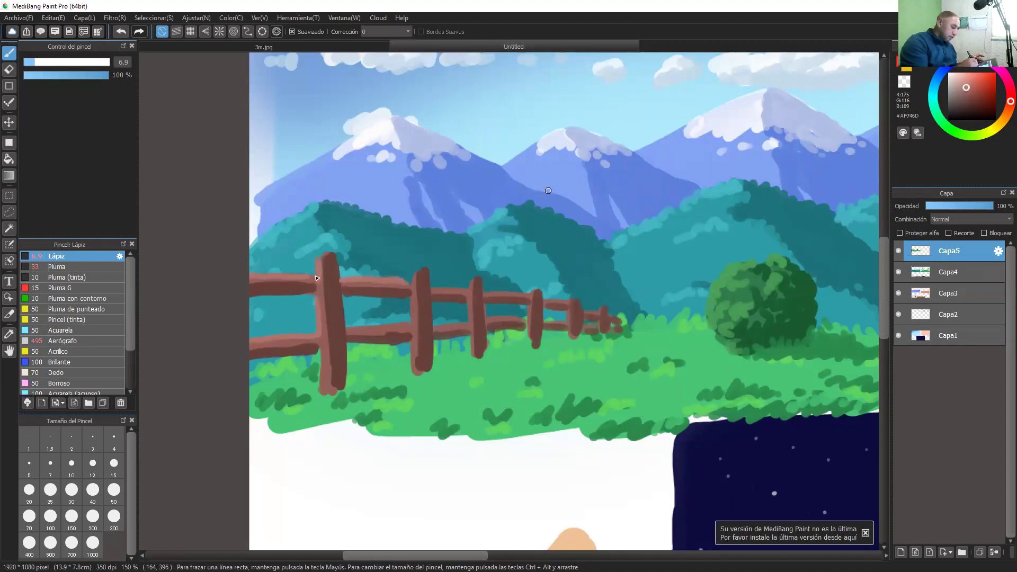
{"action": "mouse_move", "coordinate": [250, 276]}
{"action": "left_mouse_down"}
{"action": "mouse_move", "coordinate": [328, 307]}
{"action": "mouse_move", "coordinate": [314, 336]}
{"action": "mouse_move", "coordinate": [254, 334]}
{"action": "mouse_move", "coordinate": [326, 319]}
{"action": "mouse_move", "coordinate": [314, 258]}
{"action": "mouse_move", "coordinate": [323, 388]}
{"action": "left_mouse_up"}
{"action": "left_click_drag", "start_coordinate": [350, 278], "coordinate": [410, 282]}
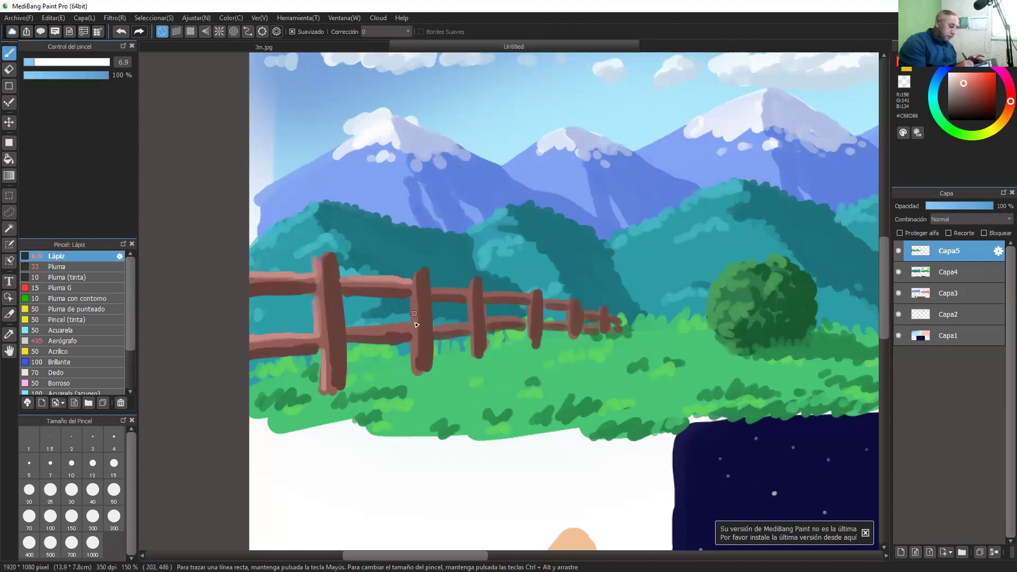
Add paler #C68D86 highlights to the lower rail and the second post's left edge and top, continuing along the receding fence
{"action": "left_click_drag", "start_coordinate": [404, 328], "coordinate": [348, 329]}
{"action": "left_click_drag", "start_coordinate": [413, 300], "coordinate": [411, 327]}
{"action": "left_click_drag", "start_coordinate": [414, 274], "coordinate": [413, 289]}
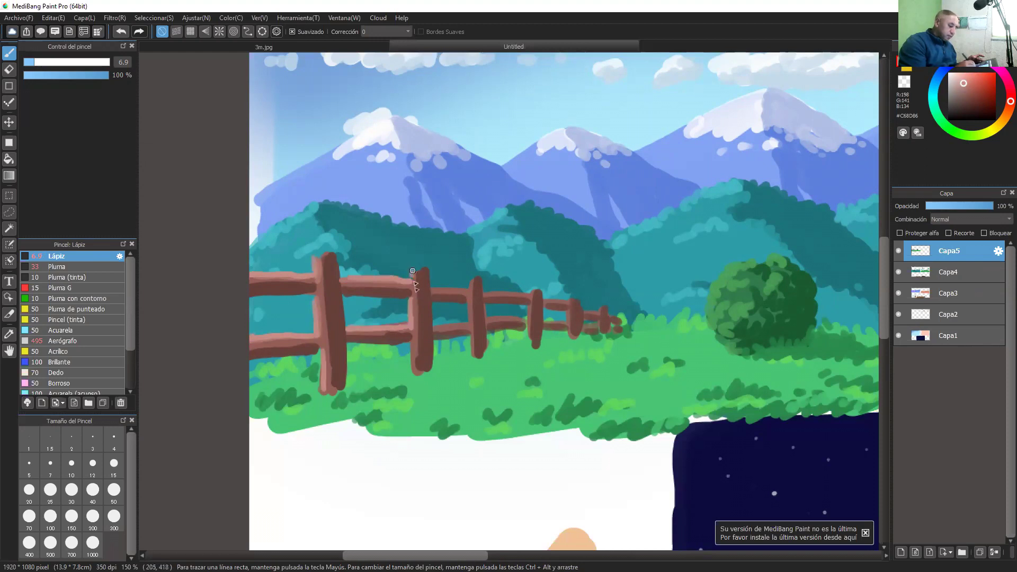
{"action": "left_click_drag", "start_coordinate": [410, 345], "coordinate": [412, 371]}
{"action": "left_click_drag", "start_coordinate": [417, 274], "coordinate": [426, 270]}
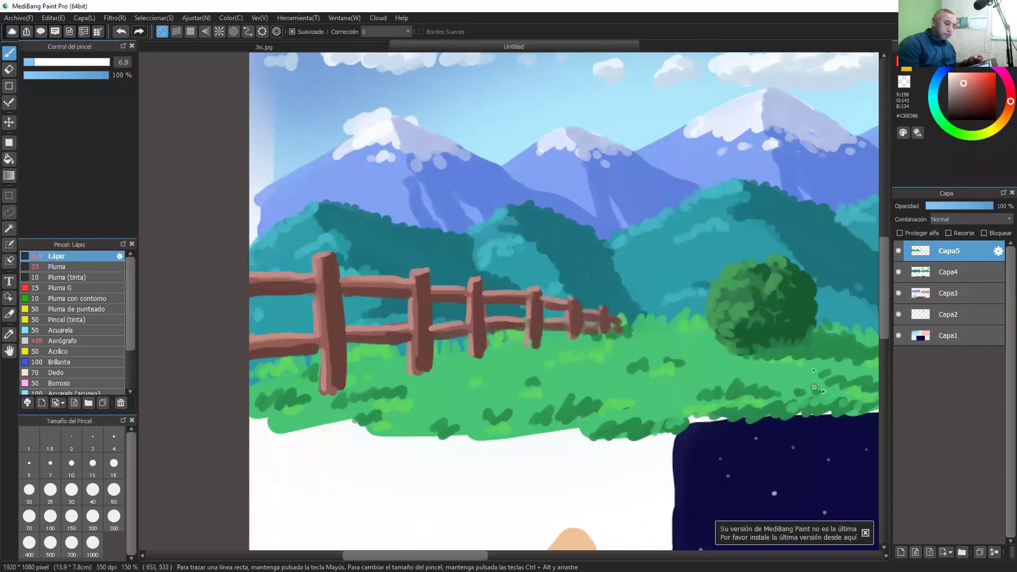
Sample the dark grass green #2C914F and paint slanted fence shadows and grass strokes across the meadow in front of the posts
{"action": "left_click", "coordinate": [402, 392], "text": "alt"}
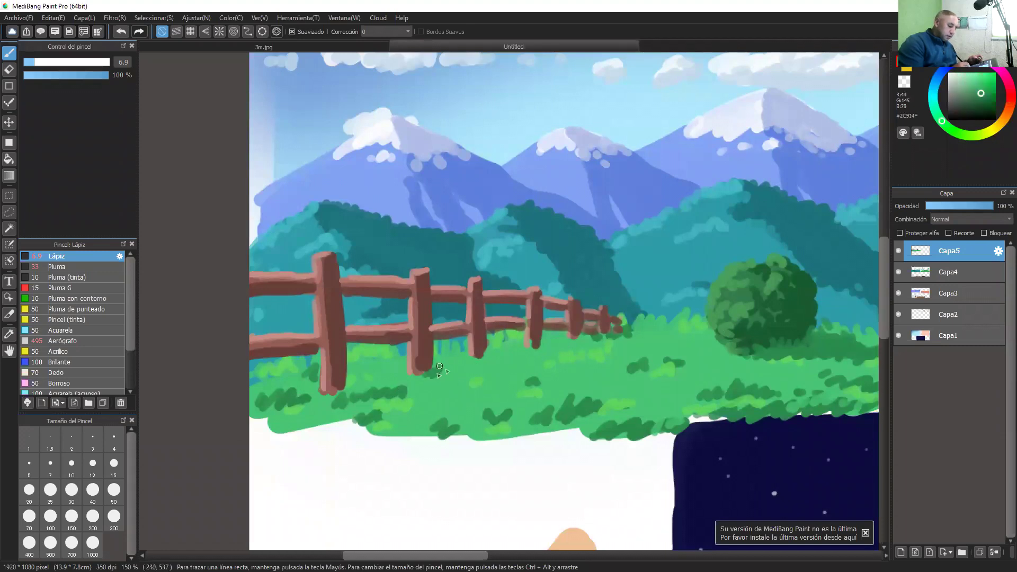
{"action": "left_click_drag", "start_coordinate": [440, 366], "coordinate": [541, 381]}
{"action": "left_click_drag", "start_coordinate": [351, 388], "coordinate": [492, 399]}
{"action": "mouse_move", "coordinate": [485, 354]}
{"action": "left_mouse_down"}
{"action": "mouse_move", "coordinate": [543, 358]}
{"action": "mouse_move", "coordinate": [581, 346]}
{"action": "left_mouse_up"}
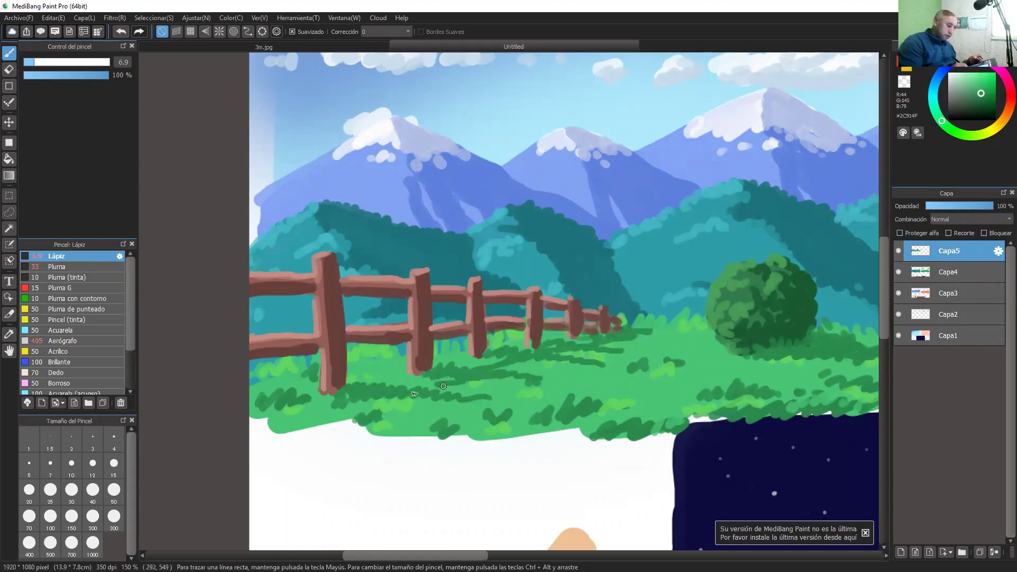
{"action": "left_click_drag", "start_coordinate": [443, 386], "coordinate": [321, 419]}
{"action": "mouse_move", "coordinate": [468, 398]}
{"action": "left_mouse_down"}
{"action": "mouse_move", "coordinate": [400, 420]}
{"action": "mouse_move", "coordinate": [492, 388]}
{"action": "mouse_move", "coordinate": [394, 425]}
{"action": "mouse_move", "coordinate": [398, 401]}
{"action": "mouse_move", "coordinate": [322, 427]}
{"action": "mouse_move", "coordinate": [425, 392]}
{"action": "mouse_move", "coordinate": [531, 381]}
{"action": "mouse_move", "coordinate": [569, 363]}
{"action": "mouse_move", "coordinate": [544, 373]}
{"action": "left_mouse_up"}
{"action": "left_click_drag", "start_coordinate": [608, 350], "coordinate": [605, 352]}
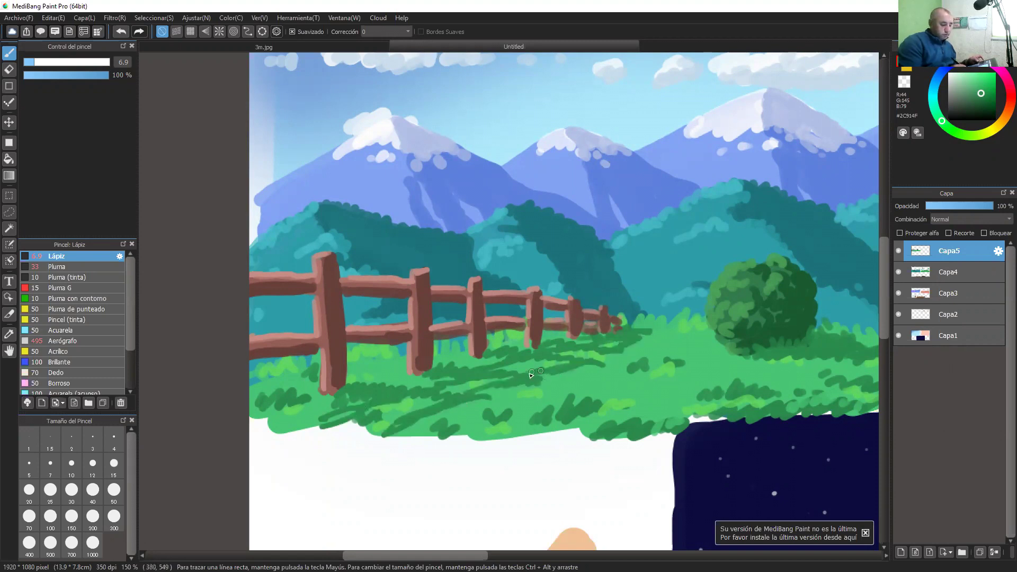
Review all three studies on the full canvas and examine the day landscape up close
{"action": "key", "text": "ctrl+minus"}
{"action": "key", "text": "ctrl+minus"}
{"action": "key", "text": "ctrl+minus"}
{"action": "left_click_drag", "start_coordinate": [626, 293], "coordinate": [554, 297]}
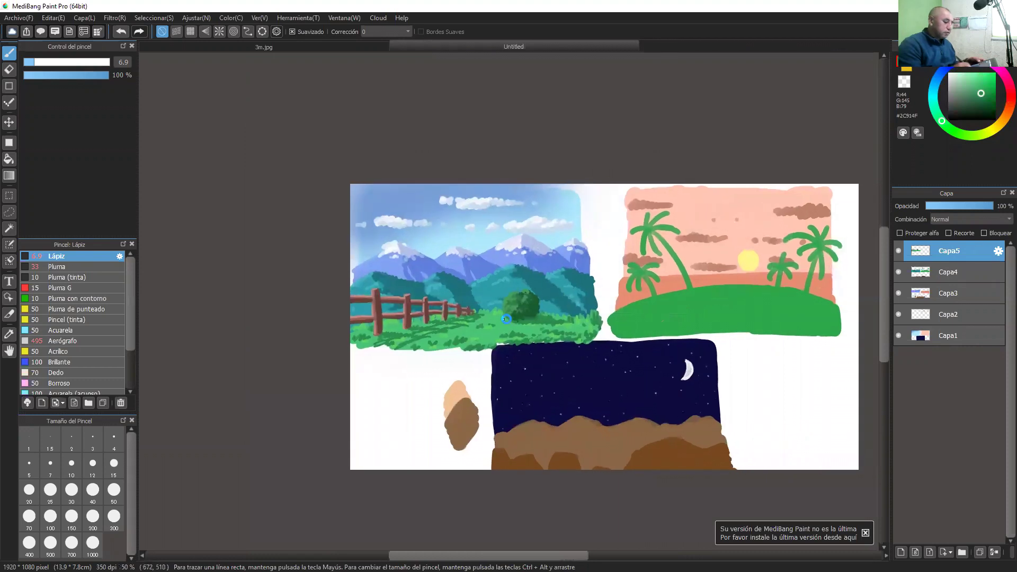
{"action": "key", "text": "ctrl+plus"}
{"action": "scroll", "coordinate": [587, 374], "scroll_direction": "up", "scroll_amount": 2}
{"action": "scroll", "coordinate": [582, 328], "scroll_direction": "up", "scroll_amount": 2}
{"action": "scroll", "coordinate": [583, 328], "scroll_direction": "down", "scroll_amount": 2}
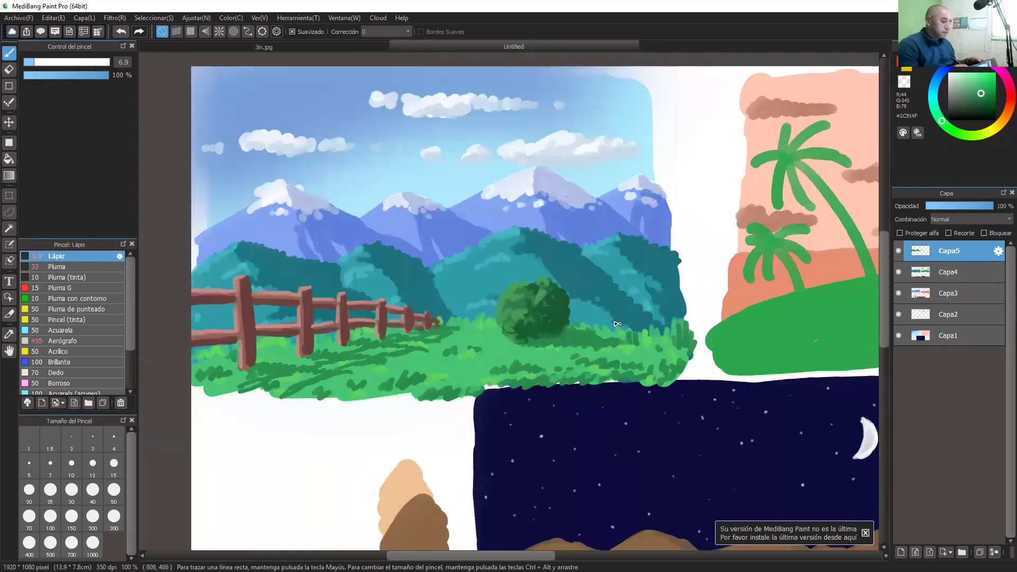
{"action": "left_click_drag", "start_coordinate": [674, 334], "coordinate": [738, 349]}
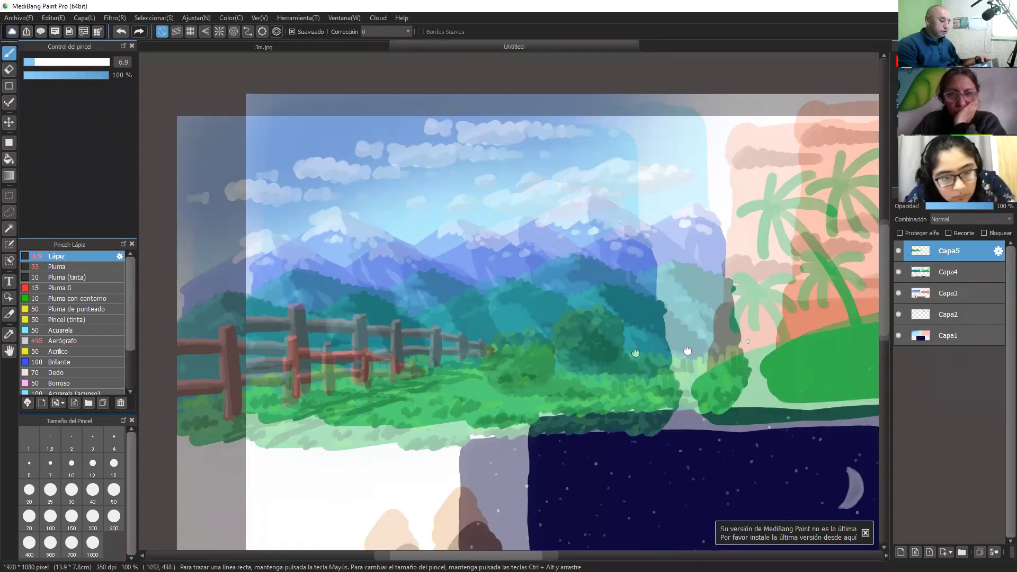
On layer Capa4, erase the sunset hill's upper edge with a size 10 eraser between the tall left palm and the small right palm
{"action": "left_click_drag", "start_coordinate": [687, 351], "coordinate": [458, 347]}
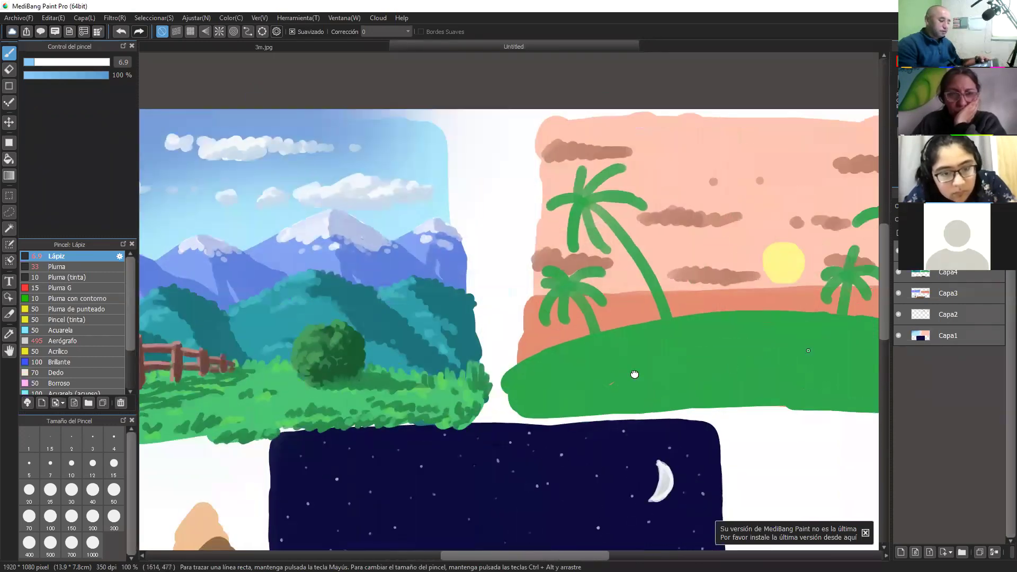
{"action": "left_click_drag", "start_coordinate": [634, 375], "coordinate": [397, 378]}
{"action": "left_click_drag", "start_coordinate": [752, 354], "coordinate": [810, 358]}
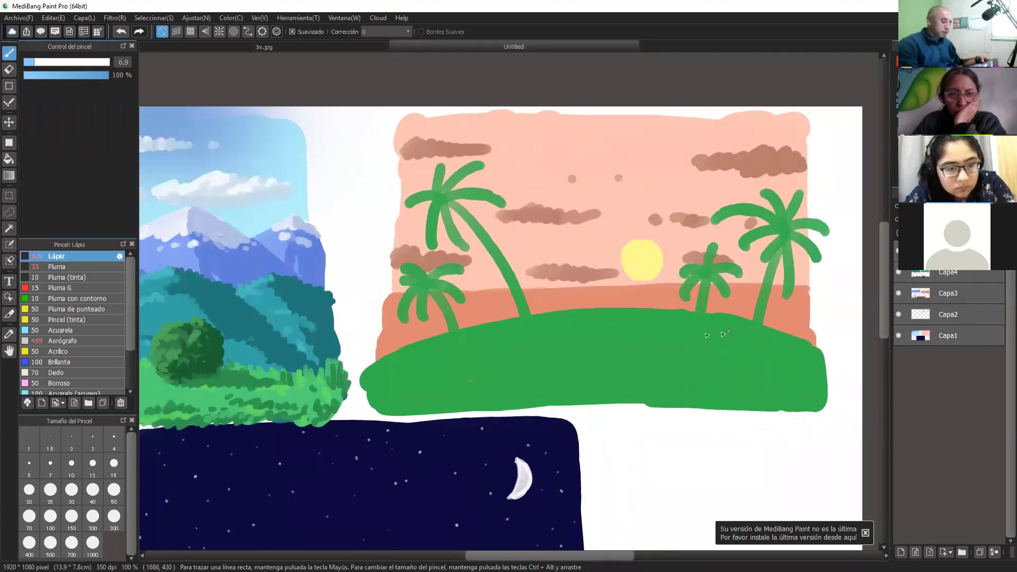
{"action": "scroll", "coordinate": [680, 324], "scroll_direction": "up", "scroll_amount": 1}
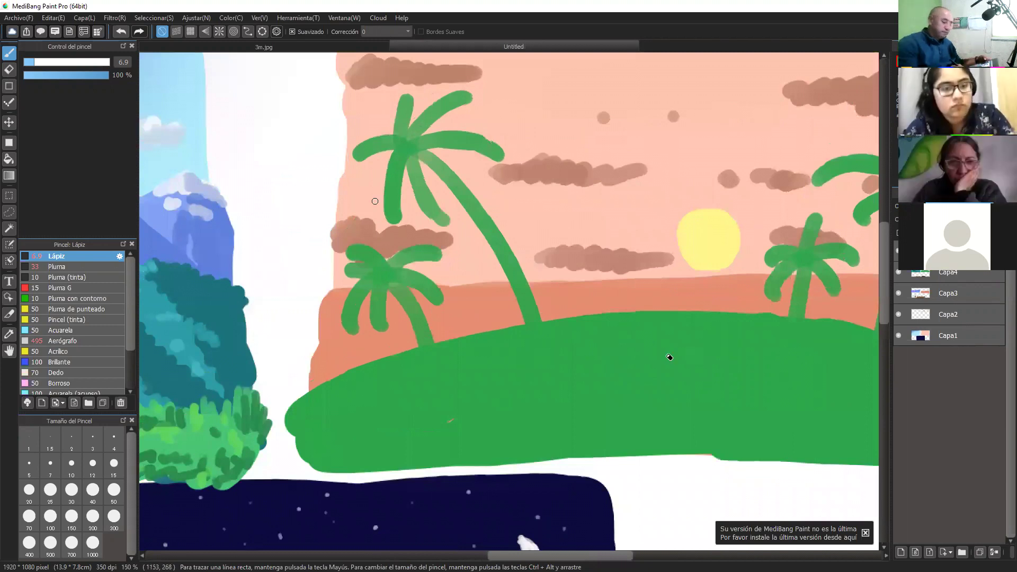
{"action": "key", "text": "e"}
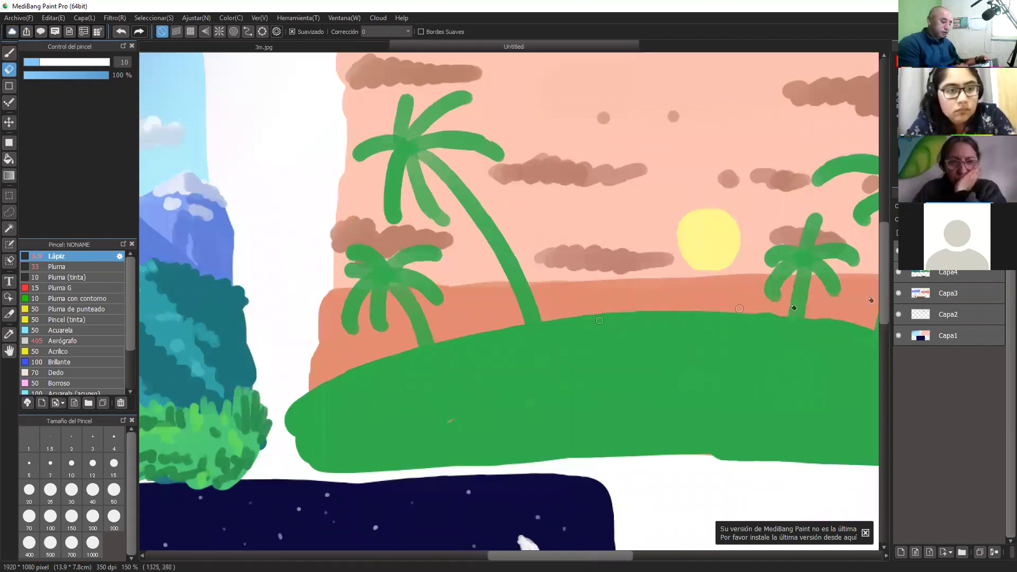
{"action": "left_click", "coordinate": [957, 276]}
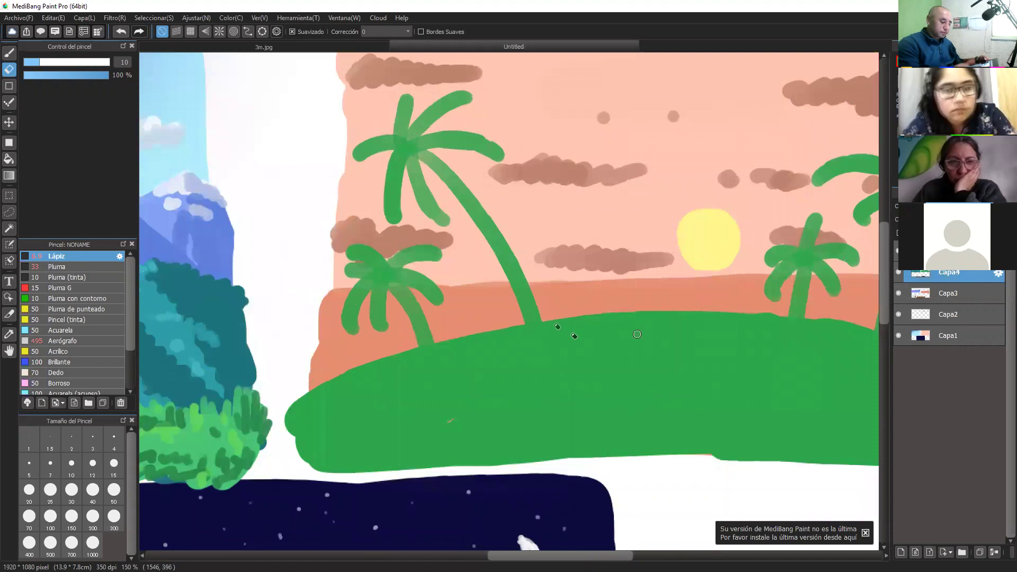
{"action": "left_click_drag", "start_coordinate": [548, 325], "coordinate": [661, 317]}
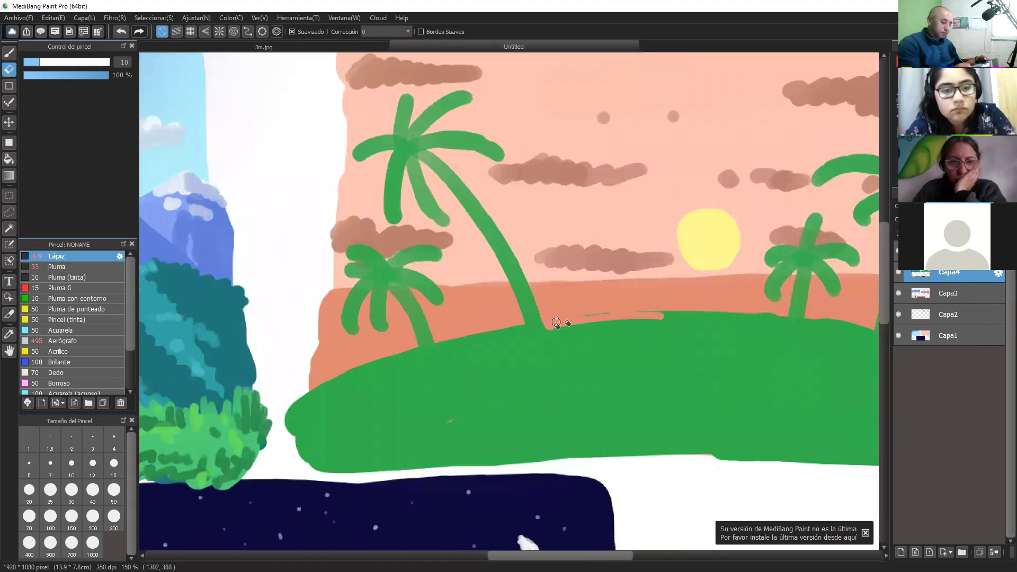
{"action": "mouse_move", "coordinate": [556, 328]}
{"action": "left_mouse_down"}
{"action": "mouse_move", "coordinate": [682, 319]}
{"action": "mouse_move", "coordinate": [595, 320]}
{"action": "mouse_move", "coordinate": [626, 313]}
{"action": "mouse_move", "coordinate": [737, 320]}
{"action": "mouse_move", "coordinate": [784, 292]}
{"action": "mouse_move", "coordinate": [781, 330]}
{"action": "mouse_move", "coordinate": [549, 334]}
{"action": "mouse_move", "coordinate": [545, 325]}
{"action": "mouse_move", "coordinate": [737, 325]}
{"action": "mouse_move", "coordinate": [750, 310]}
{"action": "mouse_move", "coordinate": [776, 313]}
{"action": "mouse_move", "coordinate": [781, 323]}
{"action": "mouse_move", "coordinate": [752, 324]}
{"action": "mouse_move", "coordinate": [772, 329]}
{"action": "left_mouse_up"}
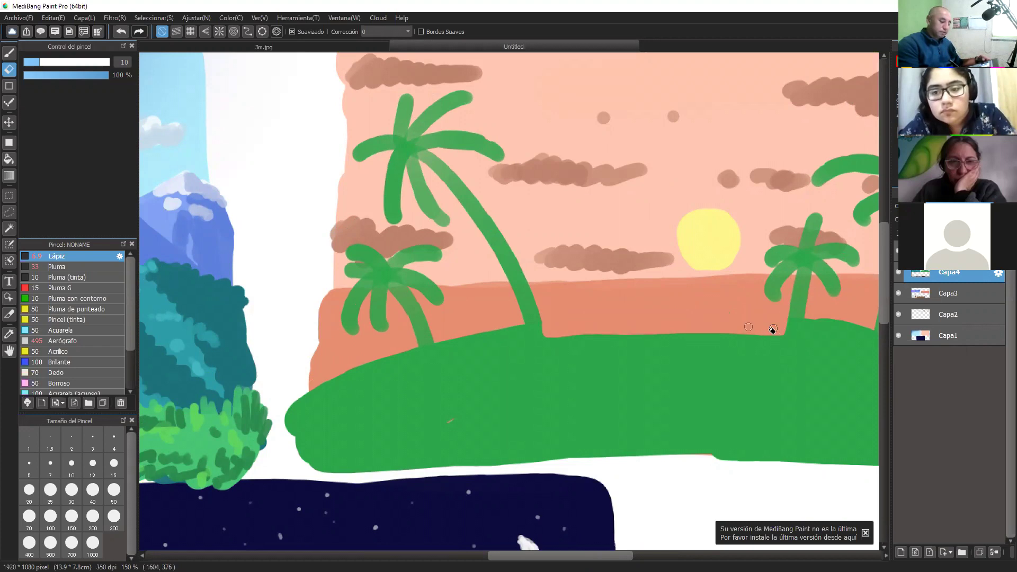
Erase the sunset hill's upper edge between the two left palms to lower the ground around their trunks
{"action": "left_click_drag", "start_coordinate": [716, 398], "coordinate": [565, 413]}
{"action": "mouse_move", "coordinate": [662, 329]}
{"action": "left_mouse_down"}
{"action": "mouse_move", "coordinate": [707, 354]}
{"action": "mouse_move", "coordinate": [720, 331]}
{"action": "mouse_move", "coordinate": [714, 350]}
{"action": "mouse_move", "coordinate": [672, 333]}
{"action": "left_mouse_up"}
{"action": "mouse_move", "coordinate": [745, 351]}
{"action": "left_mouse_down"}
{"action": "mouse_move", "coordinate": [798, 373]}
{"action": "mouse_move", "coordinate": [742, 368]}
{"action": "mouse_move", "coordinate": [705, 347]}
{"action": "mouse_move", "coordinate": [754, 365]}
{"action": "left_mouse_up"}
{"action": "scroll", "coordinate": [688, 347], "scroll_direction": "left", "scroll_amount": 5}
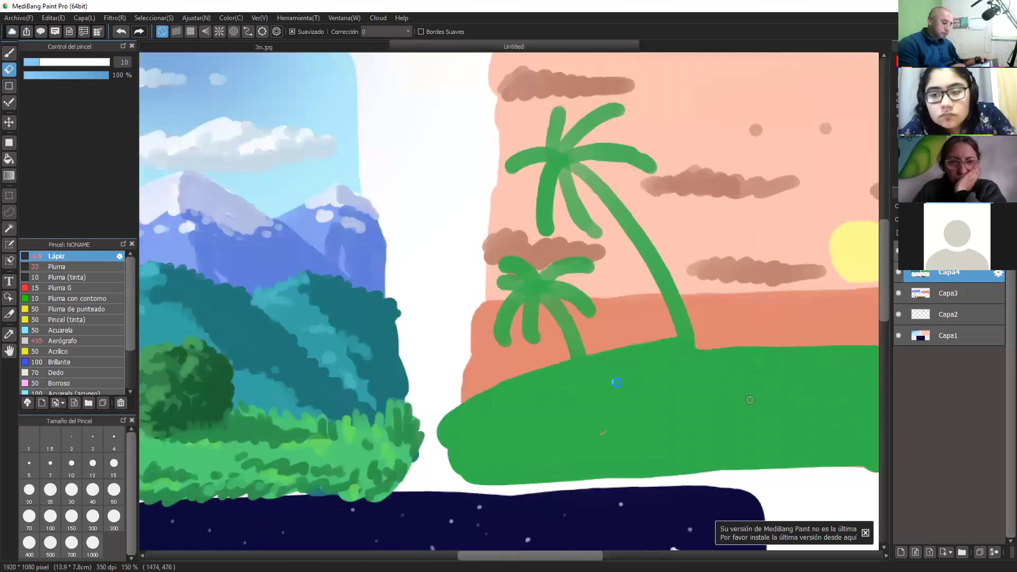
{"action": "mouse_move", "coordinate": [690, 345]}
{"action": "left_mouse_down"}
{"action": "mouse_move", "coordinate": [620, 372]}
{"action": "mouse_move", "coordinate": [612, 358]}
{"action": "mouse_move", "coordinate": [689, 351]}
{"action": "mouse_move", "coordinate": [580, 371]}
{"action": "mouse_move", "coordinate": [587, 364]}
{"action": "mouse_move", "coordinate": [571, 381]}
{"action": "mouse_move", "coordinate": [527, 387]}
{"action": "mouse_move", "coordinate": [585, 370]}
{"action": "left_mouse_up"}
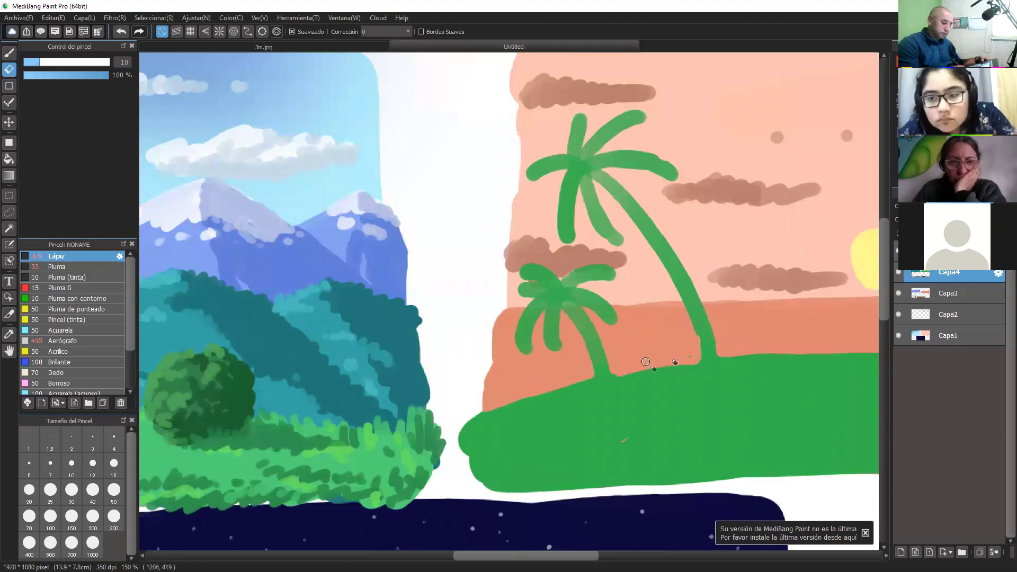
Make Capa1 the active layer and choose the Aerógrafo brush to work on the sunset sky
{"action": "scroll", "coordinate": [825, 358], "scroll_direction": "down", "scroll_amount": 3}
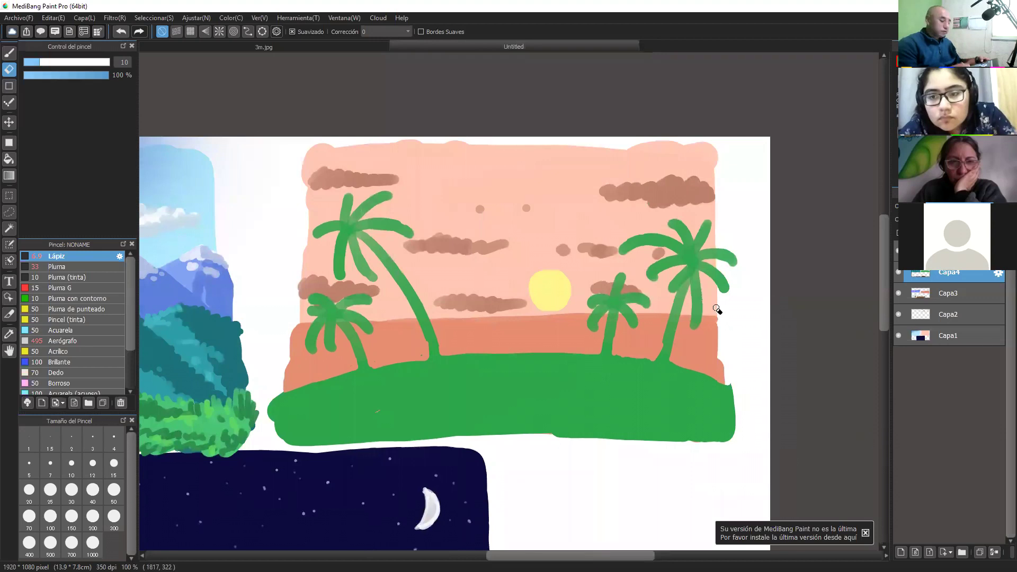
{"action": "mouse_move", "coordinate": [527, 334]}
{"action": "left_mouse_down"}
{"action": "mouse_move", "coordinate": [641, 370]}
{"action": "mouse_move", "coordinate": [625, 371]}
{"action": "left_mouse_up"}
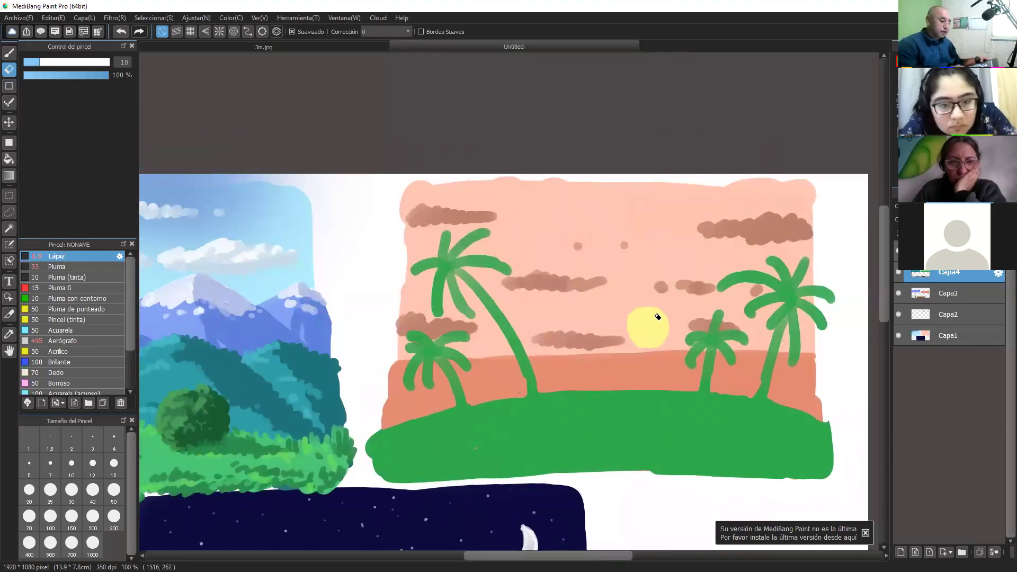
{"action": "scroll", "coordinate": [657, 316], "scroll_direction": "up", "scroll_amount": 3}
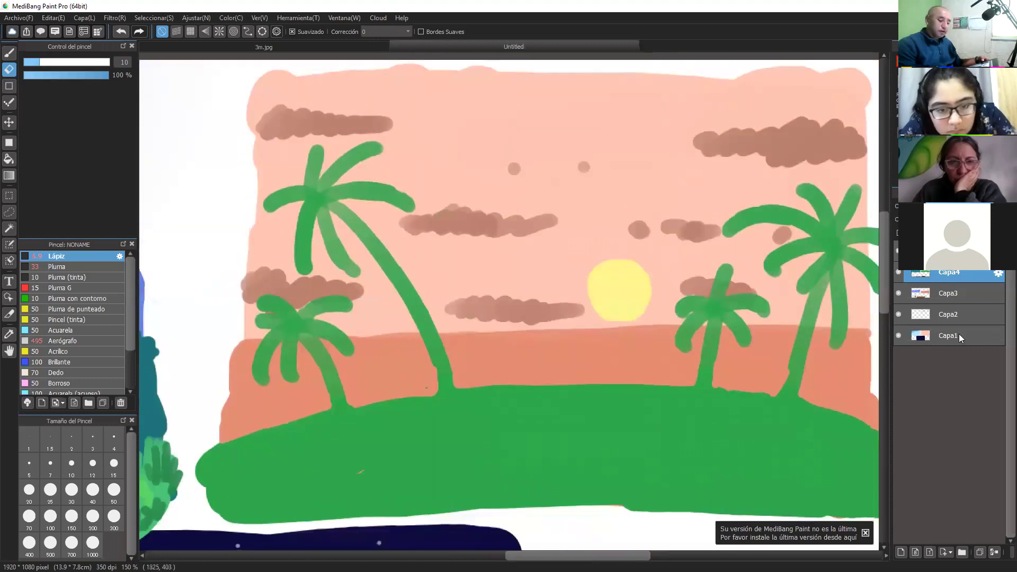
{"action": "left_click", "coordinate": [961, 332]}
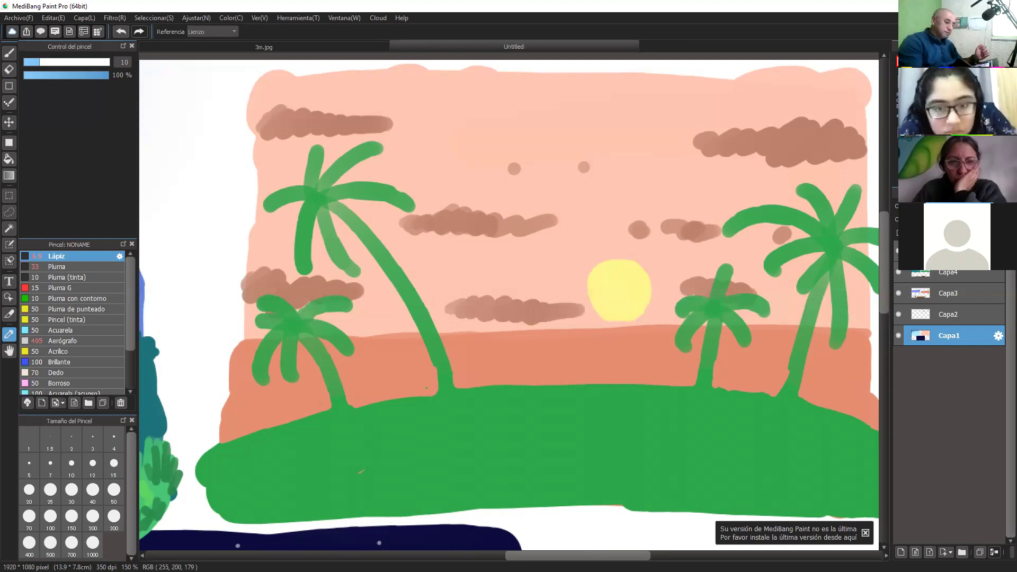
{"action": "left_click", "coordinate": [63, 341]}
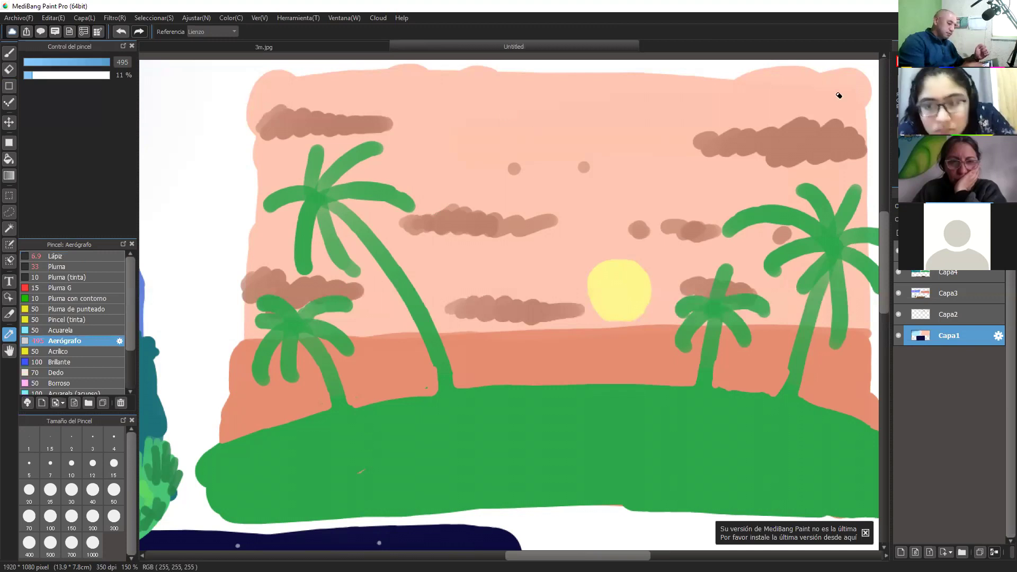
{"action": "key", "text": "e"}
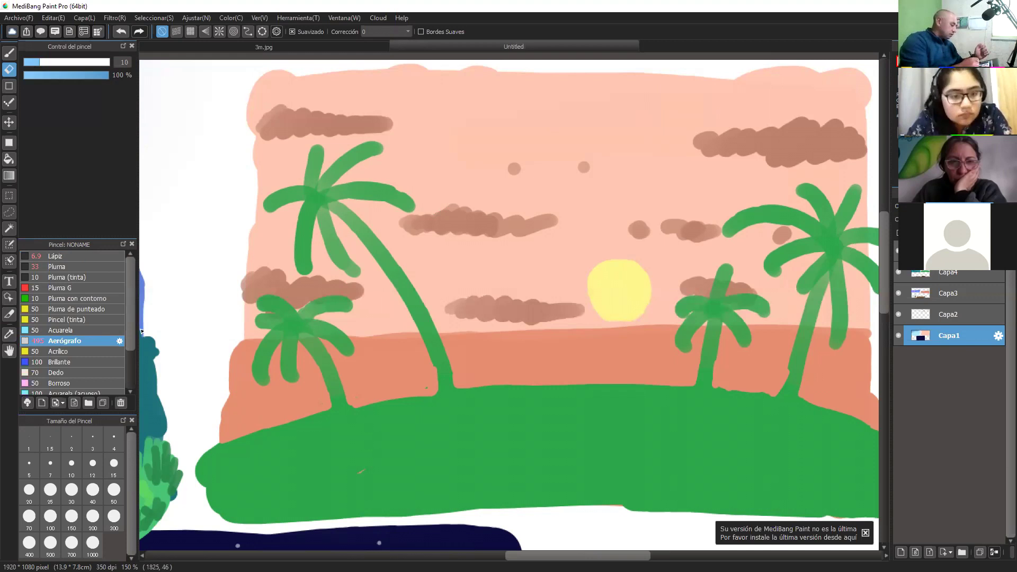
{"action": "key", "text": "b"}
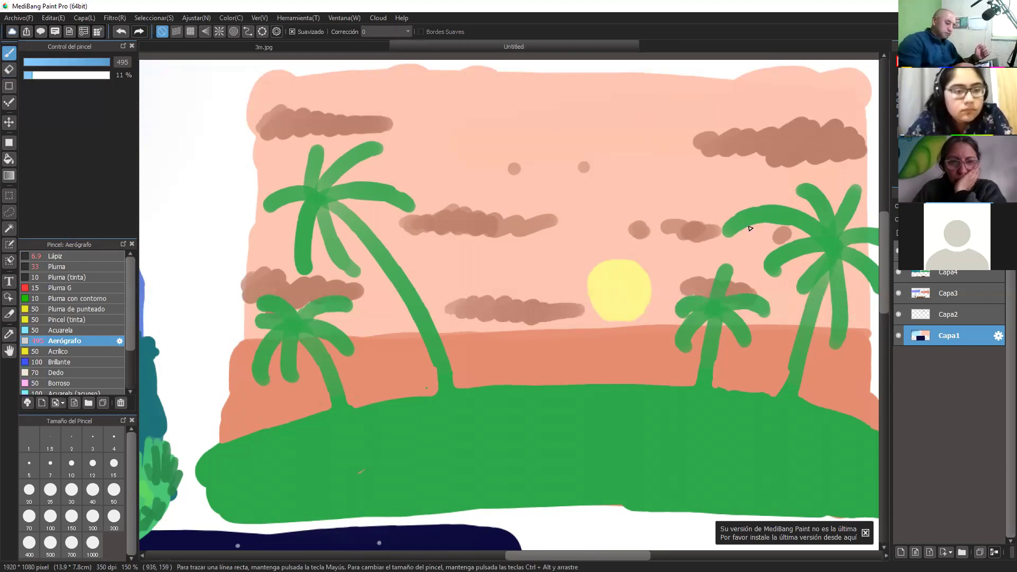
Replace the first faint airbrush pass with soft pink strokes at 42% opacity across the upper sunset sky, from both sides around the sun
{"action": "left_click_drag", "start_coordinate": [669, 106], "coordinate": [715, 254]}
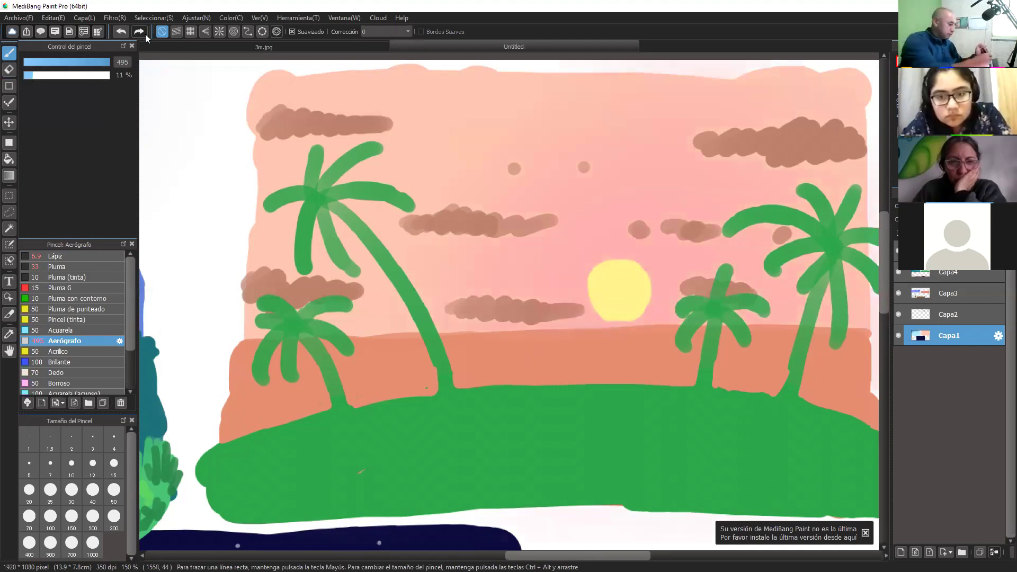
{"action": "key", "text": "ctrl+z"}
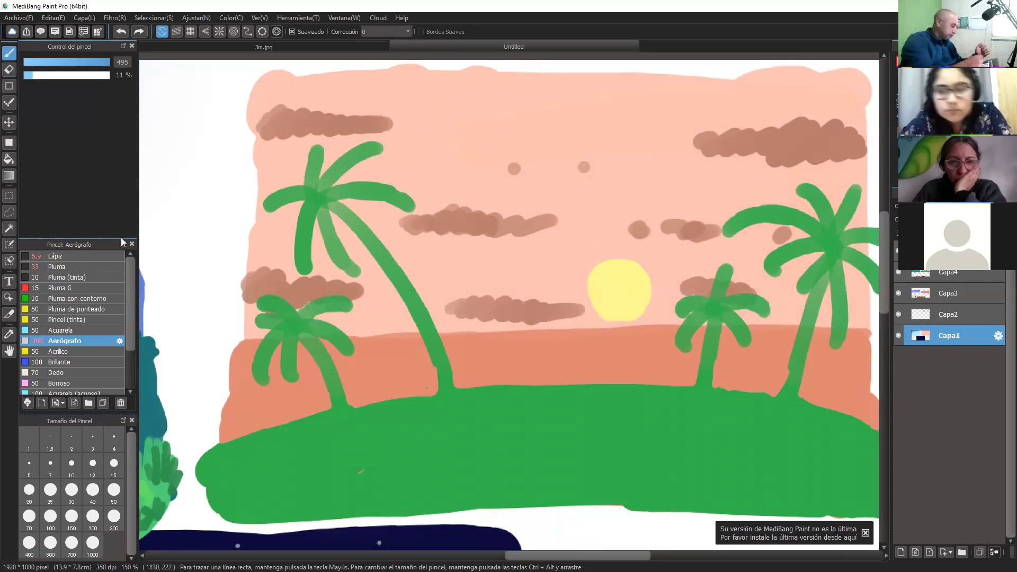
{"action": "left_click", "coordinate": [60, 75]}
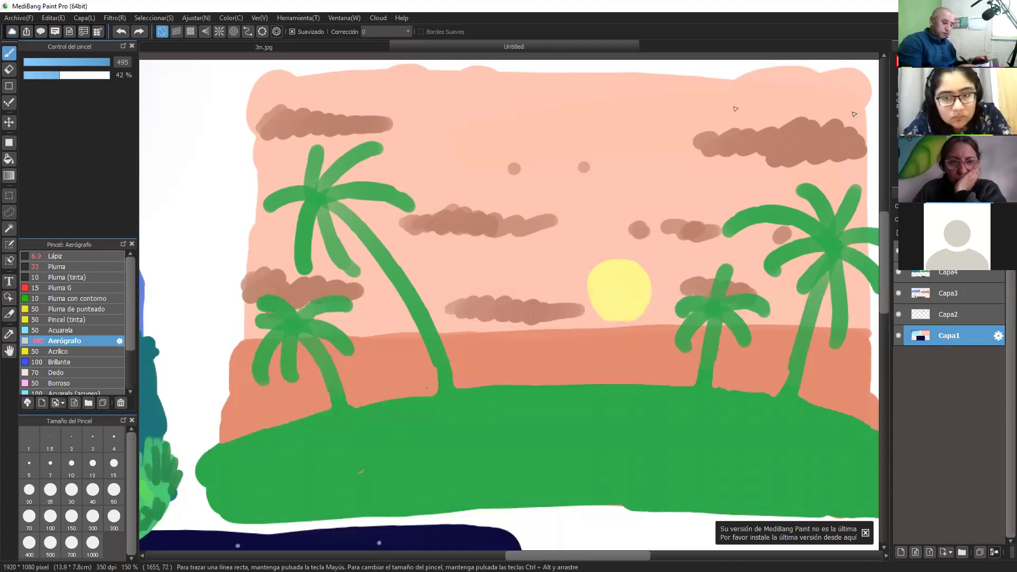
{"action": "left_click_drag", "start_coordinate": [735, 108], "coordinate": [865, 253]}
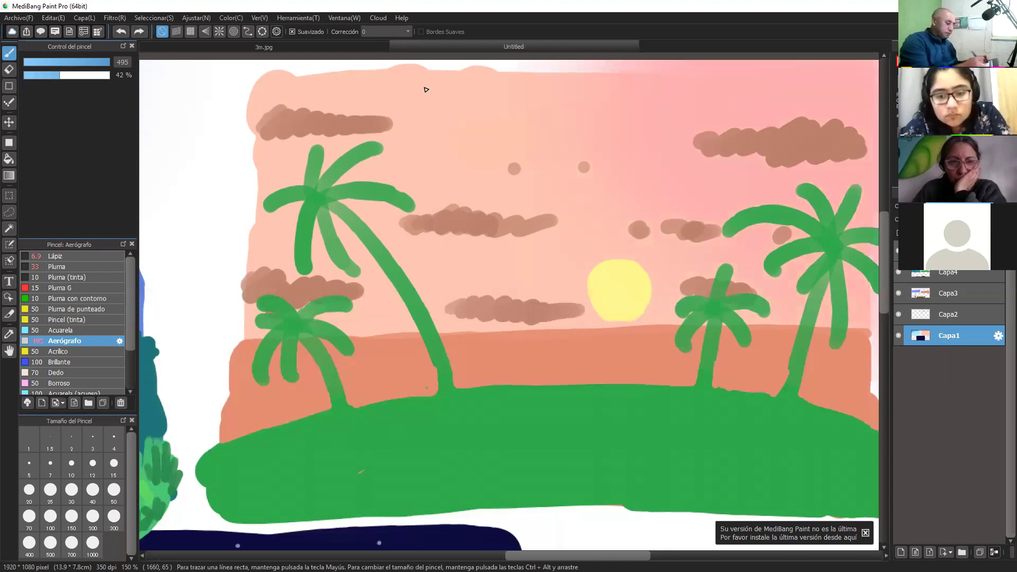
{"action": "left_click_drag", "start_coordinate": [426, 89], "coordinate": [330, 230]}
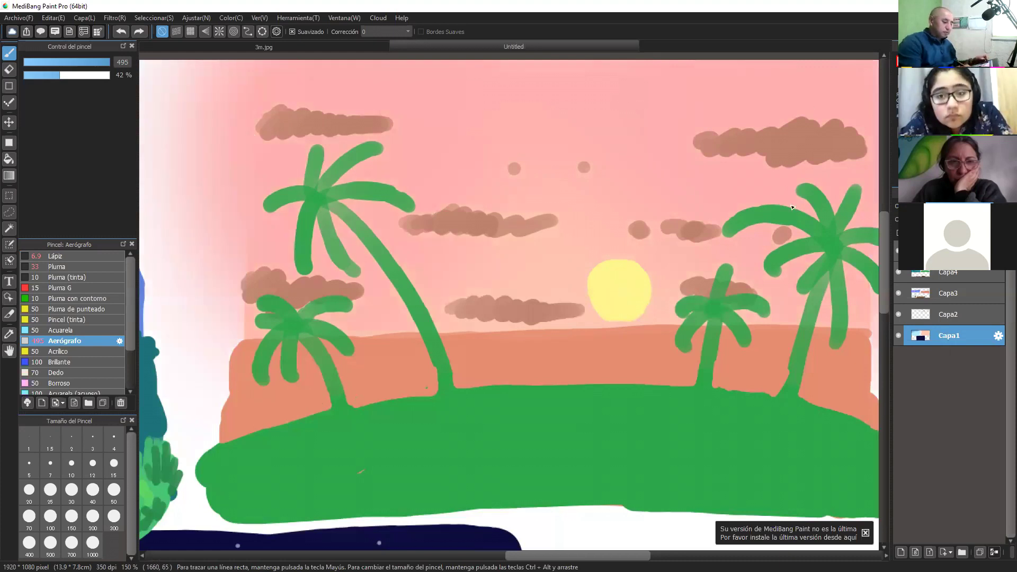
{"action": "scroll", "coordinate": [714, 265], "scroll_direction": "down", "scroll_amount": 1}
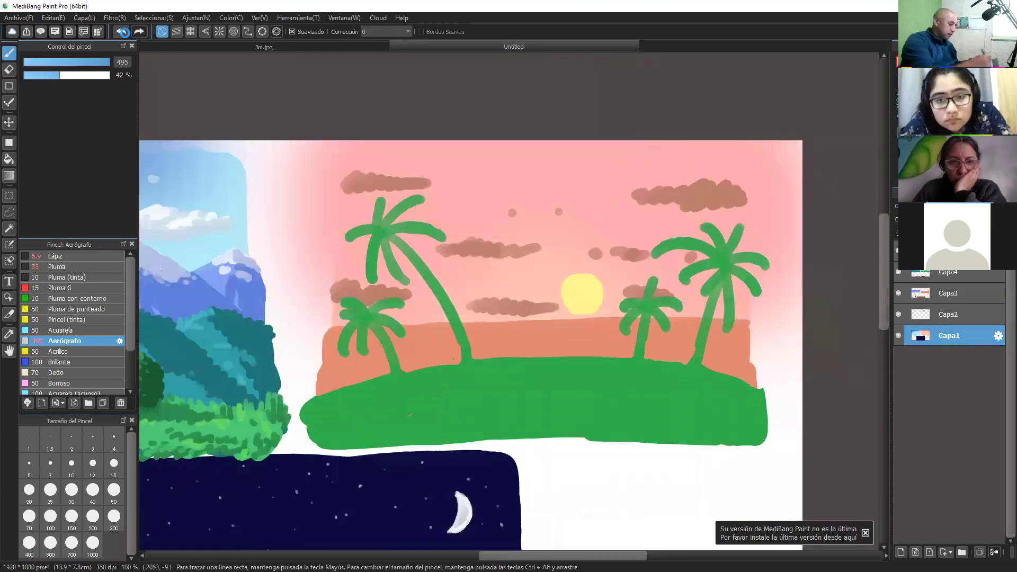
{"action": "key", "text": "e"}
{"action": "left_click_drag", "start_coordinate": [482, 193], "coordinate": [548, 156]}
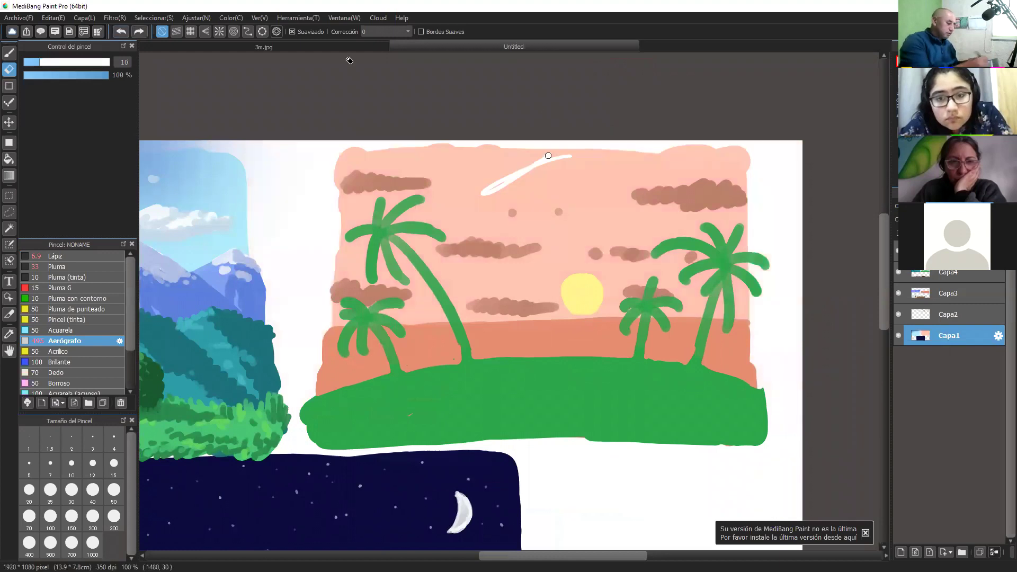
{"action": "left_click", "coordinate": [139, 32]}
{"action": "key", "text": "ctrl+z"}
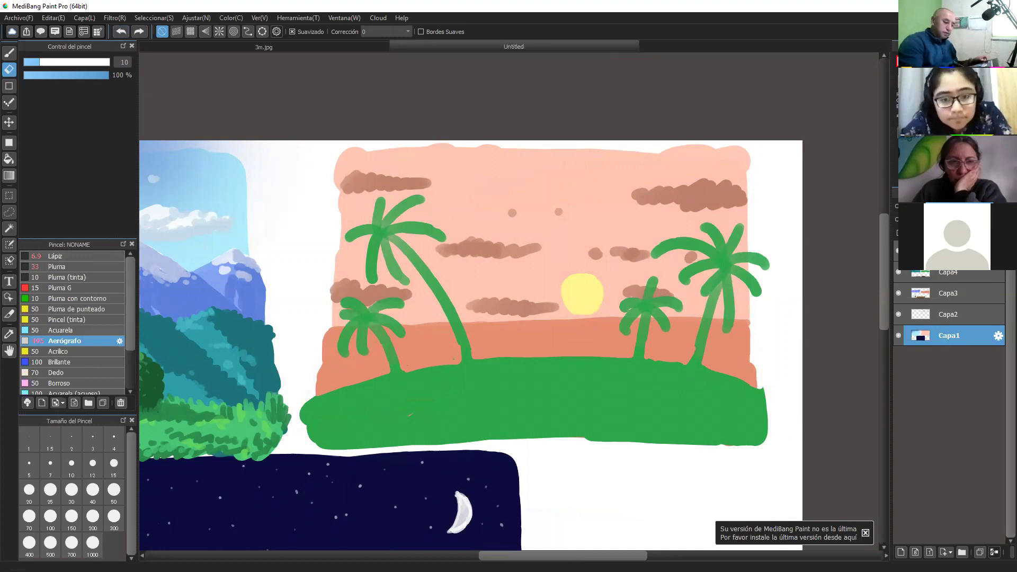
Airbrush a soft pink gradient across the upper part of the beach scene's sky with the size 495 Aerógrafo brush
{"action": "key", "text": "i"}
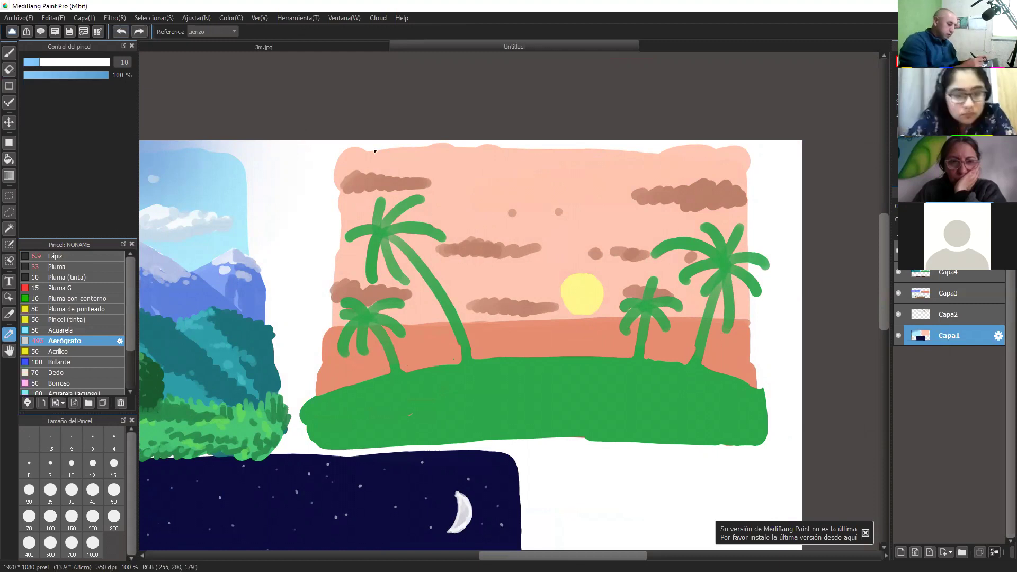
{"action": "key", "text": "b"}
{"action": "mouse_move", "coordinate": [482, 135]}
{"action": "left_mouse_down"}
{"action": "mouse_move", "coordinate": [525, 124]}
{"action": "mouse_move", "coordinate": [540, 141]}
{"action": "left_mouse_up"}
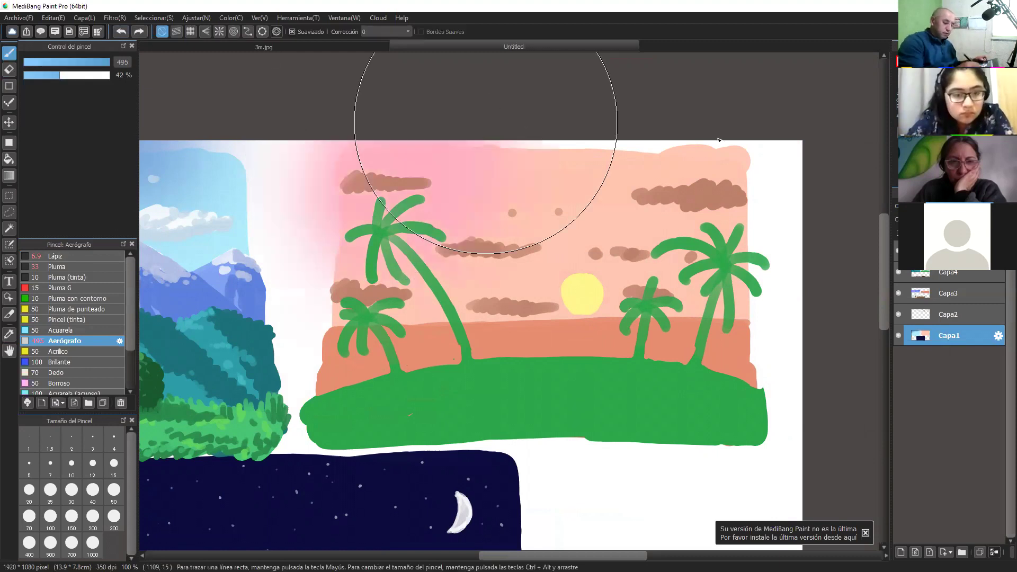
{"action": "left_click_drag", "start_coordinate": [486, 123], "coordinate": [695, 130]}
{"action": "left_click_drag", "start_coordinate": [735, 200], "coordinate": [740, 203]}
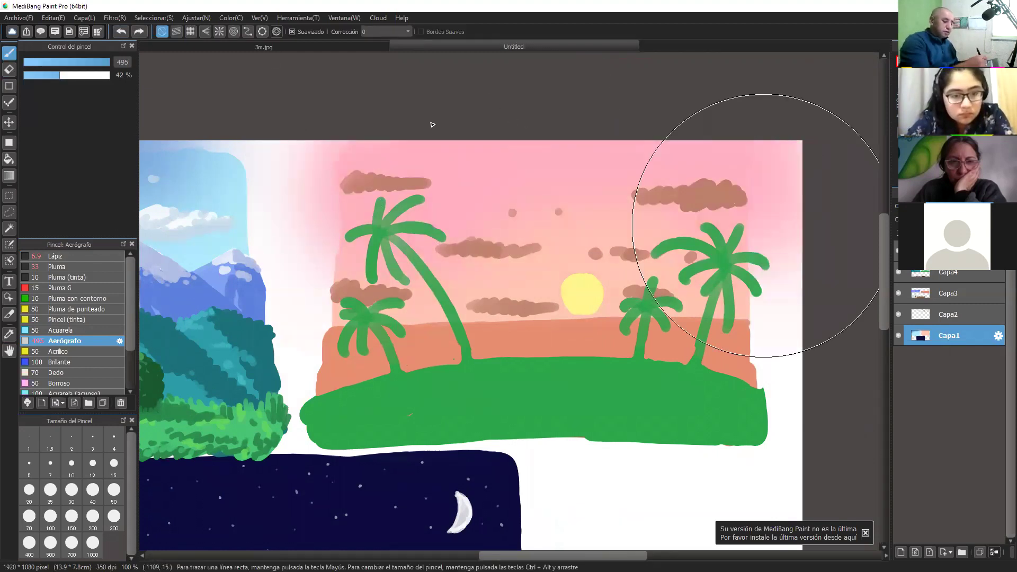
{"action": "left_click_drag", "start_coordinate": [433, 125], "coordinate": [692, 132]}
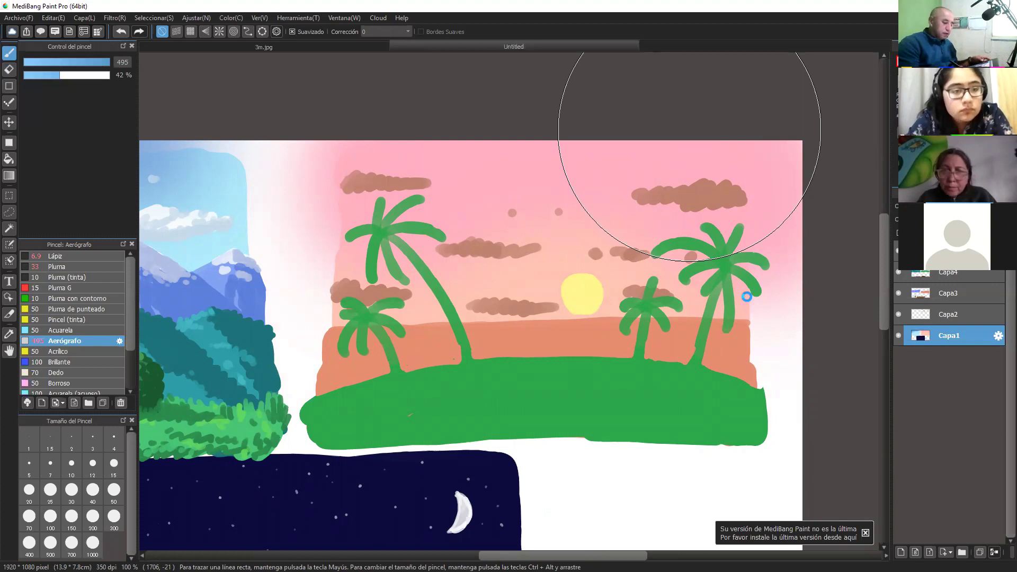
On layer Capa2, airbrush a soft pale glow over the sun with a smaller Aerógrafo brush
{"action": "key", "text": "ctrl+plus"}
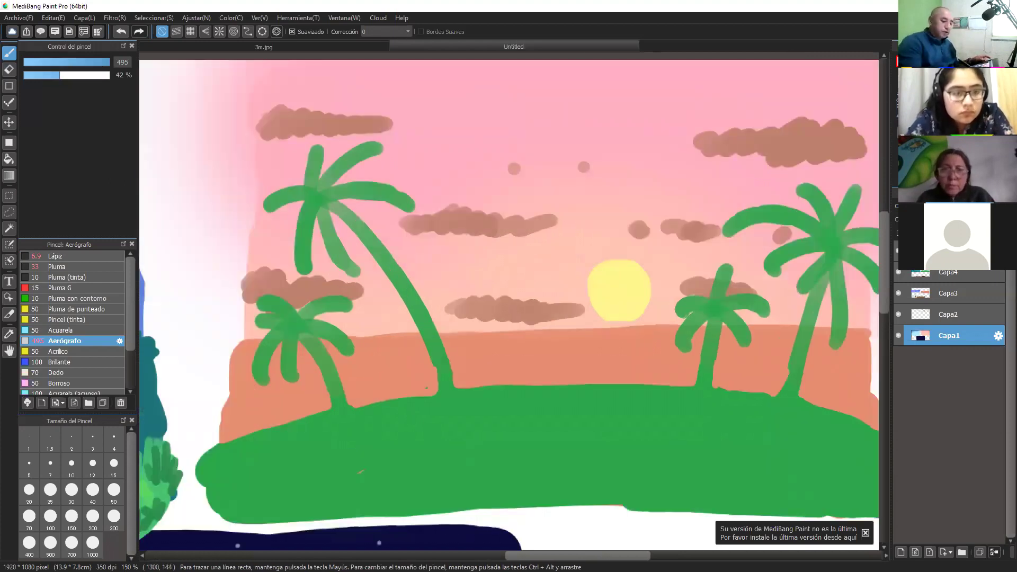
{"action": "left_click", "coordinate": [69, 62]}
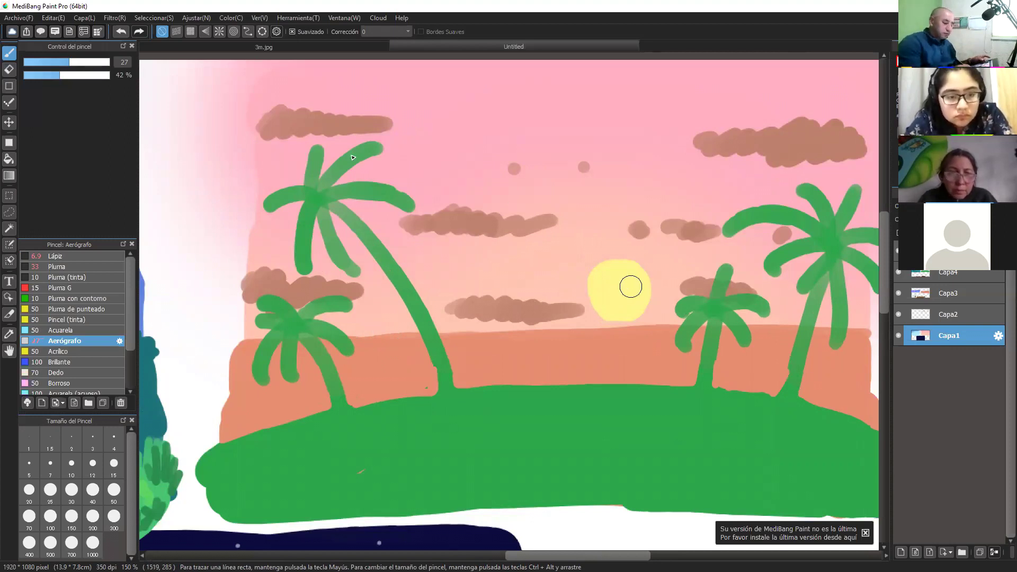
{"action": "left_click_drag", "start_coordinate": [637, 298], "coordinate": [642, 300]}
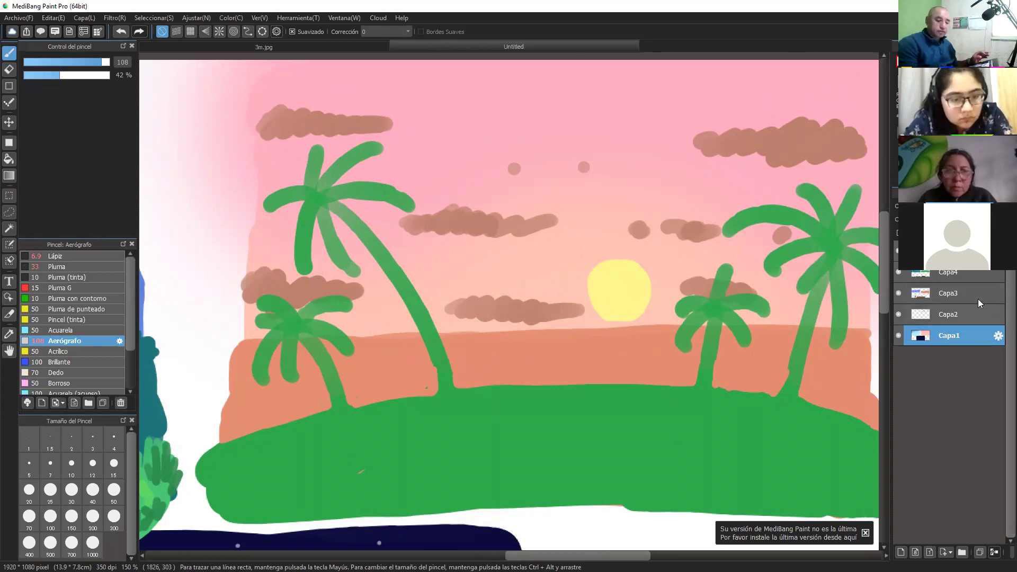
{"action": "left_click", "coordinate": [960, 314]}
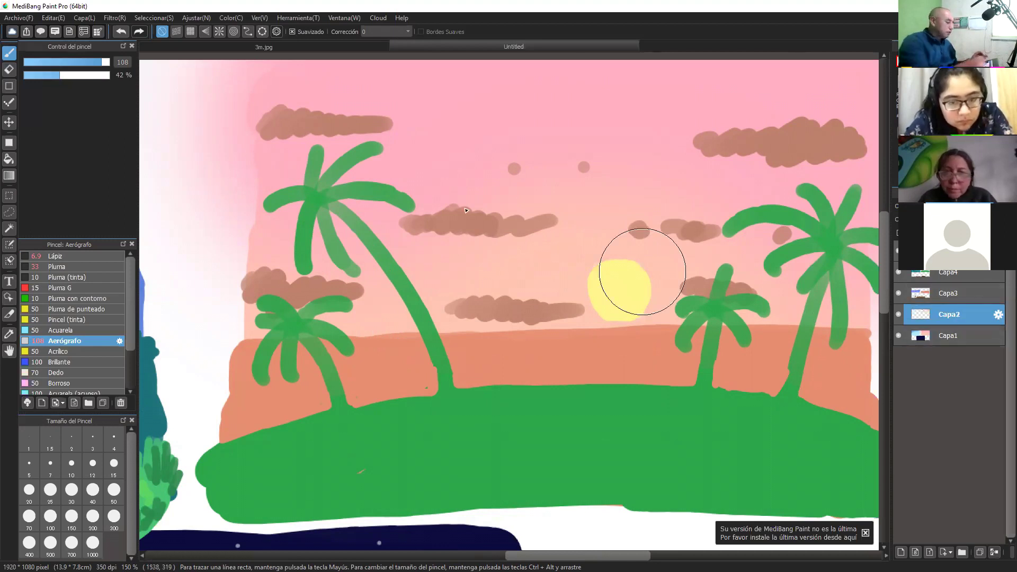
{"action": "left_click", "coordinate": [618, 290]}
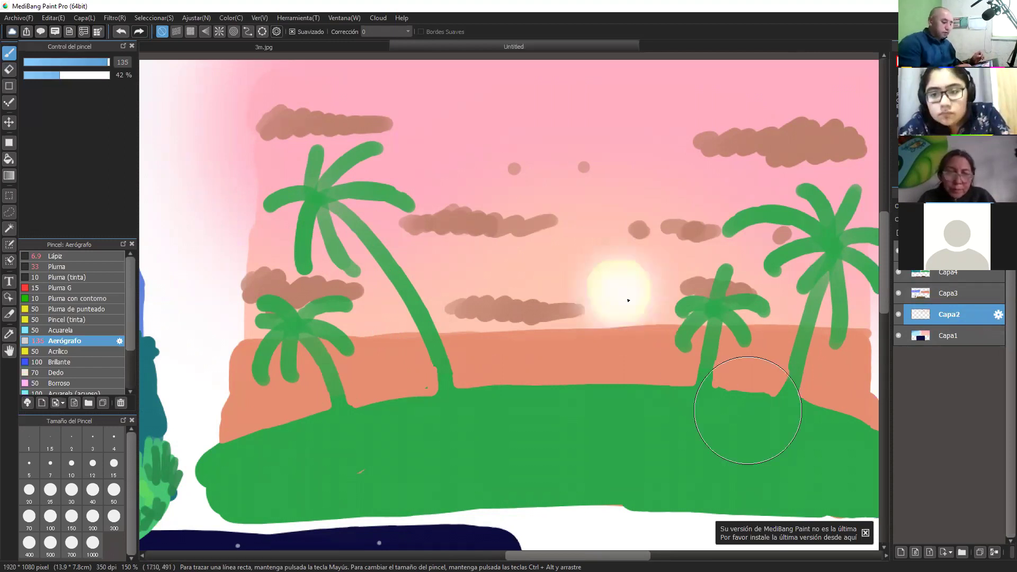
{"action": "key", "text": "ctrl+z"}
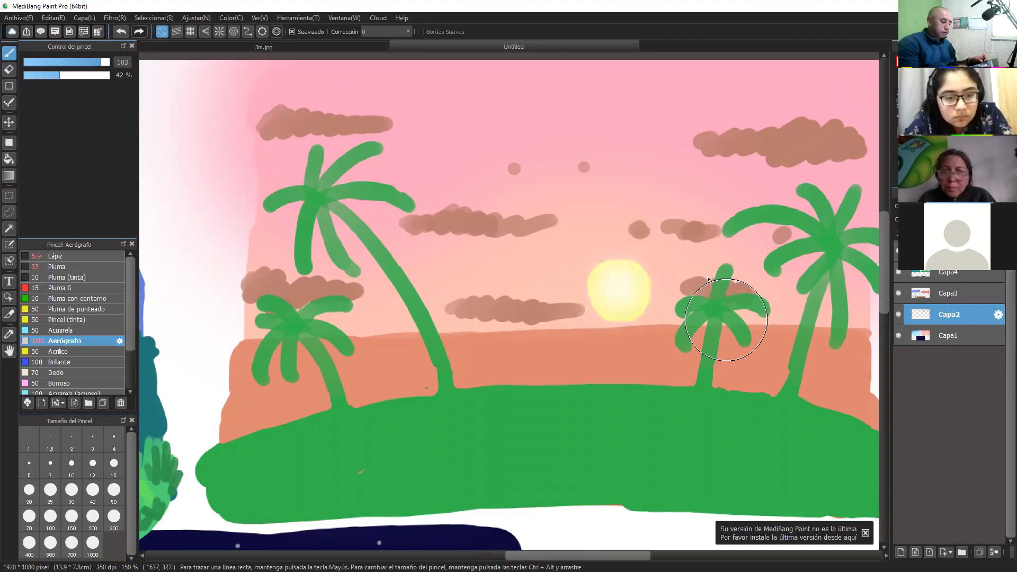
{"action": "scroll", "coordinate": [726, 319], "scroll_direction": "down", "scroll_amount": 3}
{"action": "scroll", "coordinate": [761, 300], "scroll_direction": "up", "scroll_amount": 3}
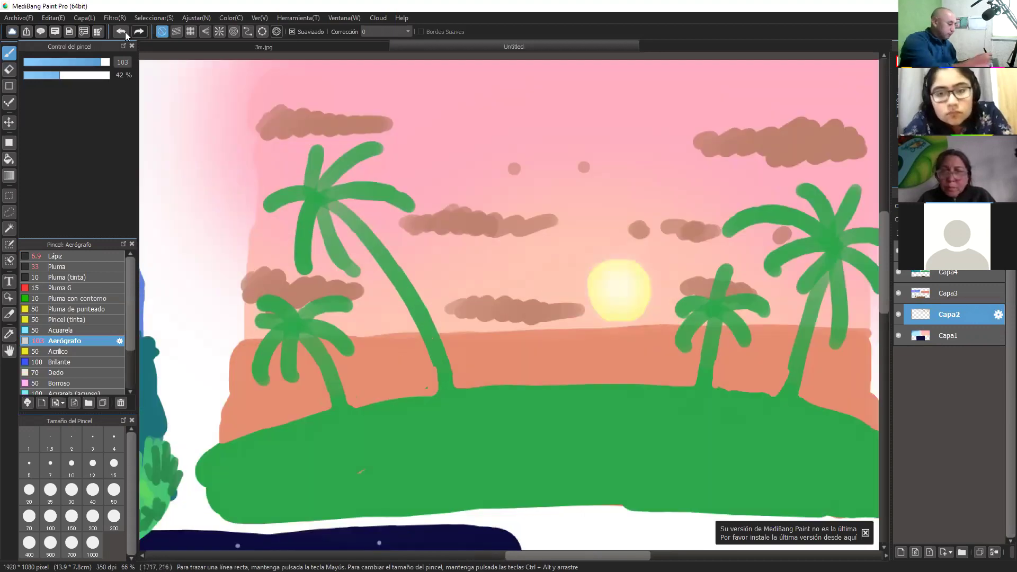
Spread a fainter halo around the sun with the Aerógrafo brush at size 132 and 24% opacity
{"action": "key", "text": "ctrl+Up"}
{"action": "left_click", "coordinate": [109, 62]}
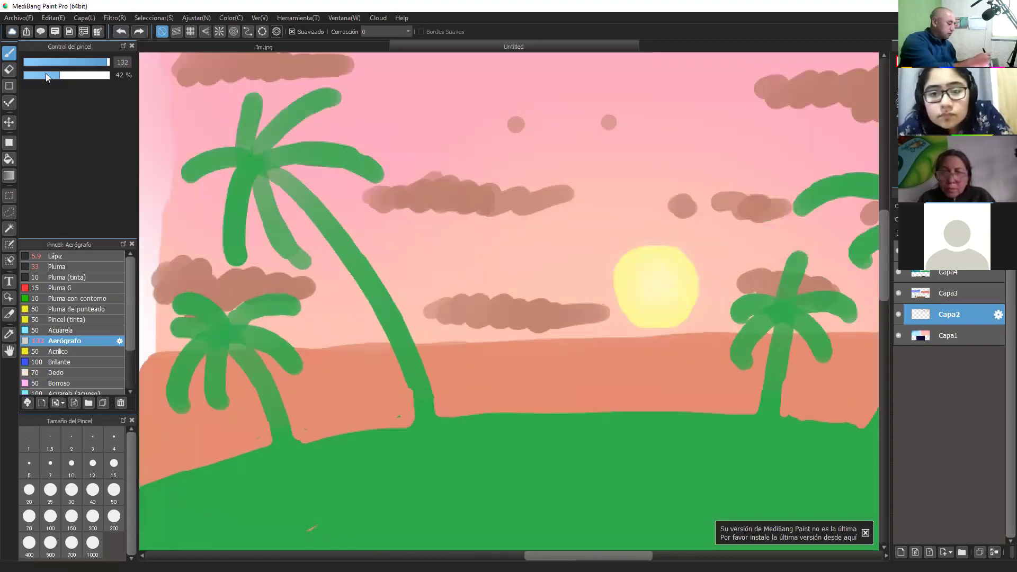
{"action": "left_click", "coordinate": [44, 75]}
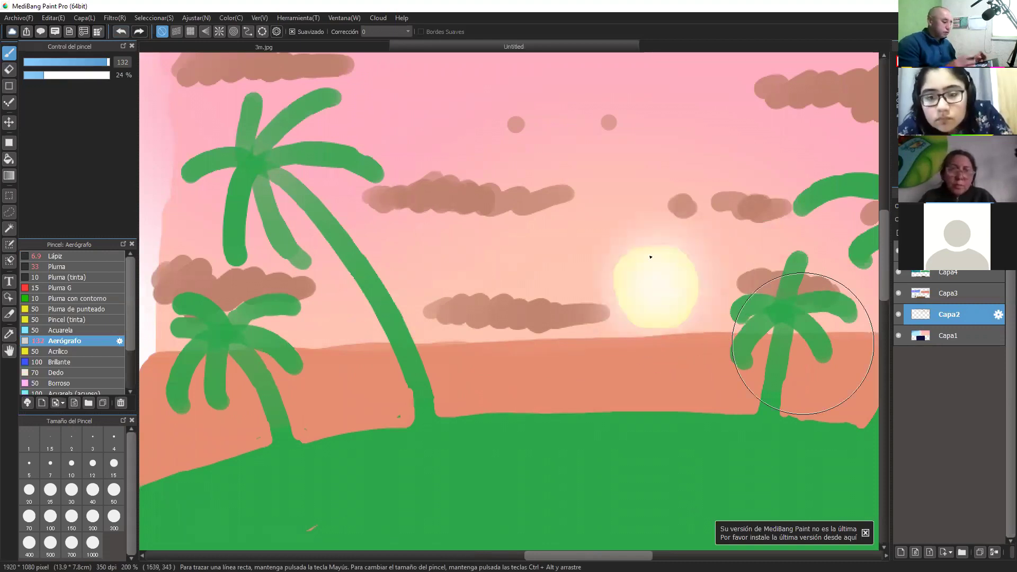
{"action": "scroll", "coordinate": [651, 257], "scroll_direction": "down", "scroll_amount": 2}
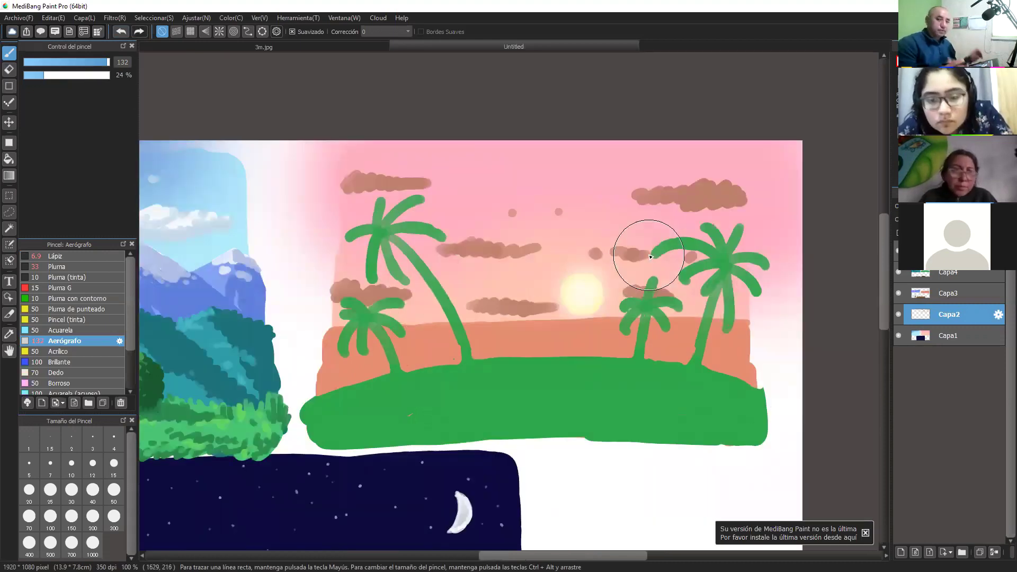
{"action": "scroll", "coordinate": [651, 257], "scroll_direction": "up", "scroll_amount": 3}
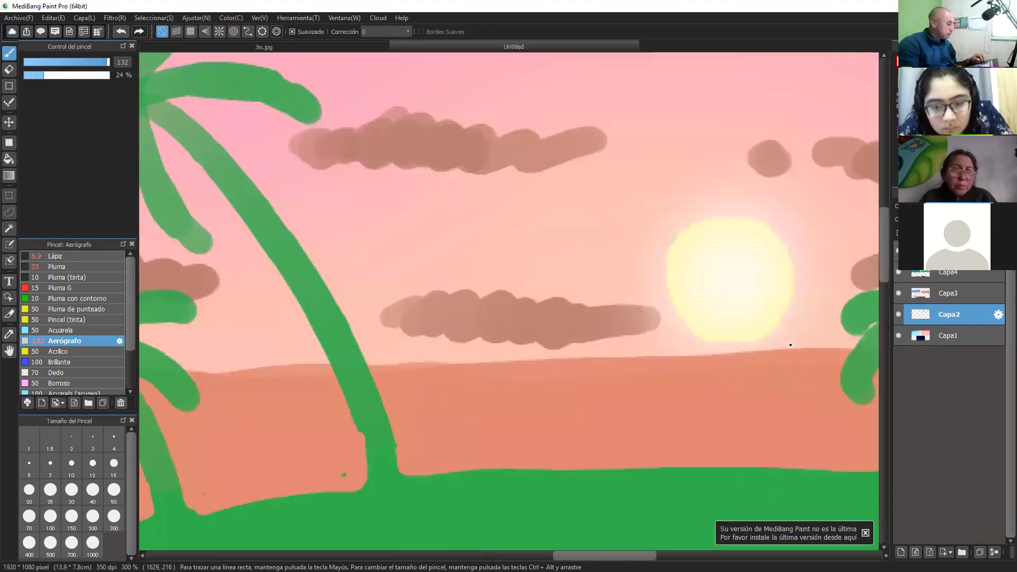
{"action": "left_click_drag", "start_coordinate": [759, 378], "coordinate": [677, 402]}
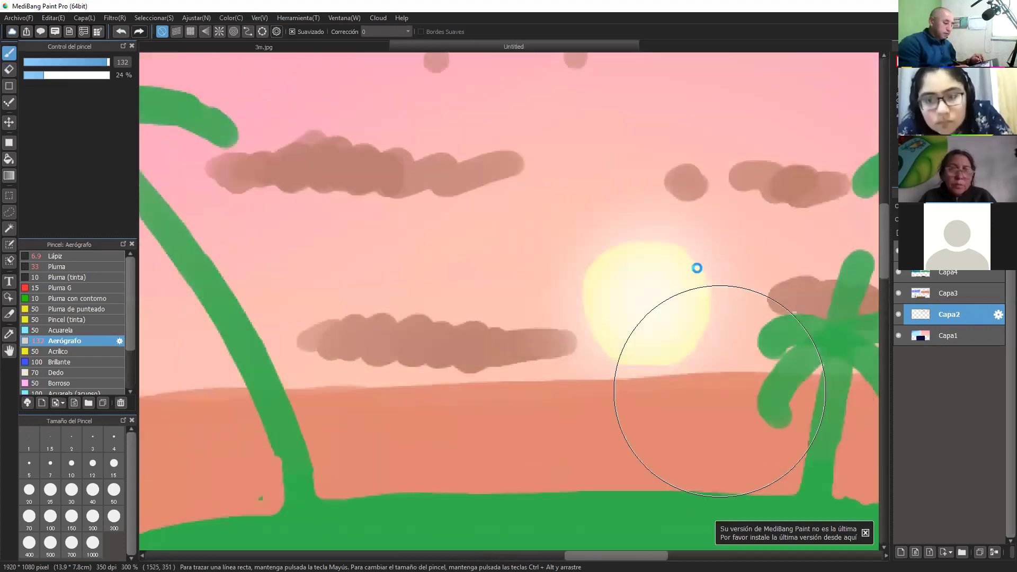
{"action": "left_click_drag", "start_coordinate": [696, 268], "coordinate": [713, 240]}
Shade the large cloud above the tall right-hand palm with darker brown Lápiz strokes
{"action": "key", "text": "ctrl+Down"}
{"action": "key", "text": "ctrl+Down"}
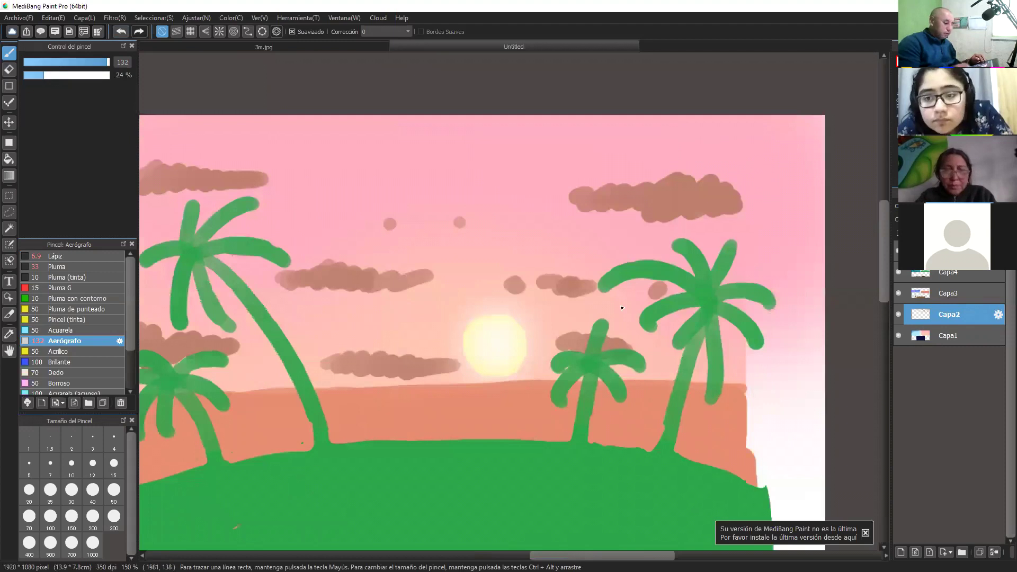
{"action": "mouse_move", "coordinate": [545, 384]}
{"action": "left_mouse_down"}
{"action": "mouse_move", "coordinate": [649, 382]}
{"action": "mouse_move", "coordinate": [640, 381]}
{"action": "mouse_move", "coordinate": [675, 352]}
{"action": "left_mouse_up"}
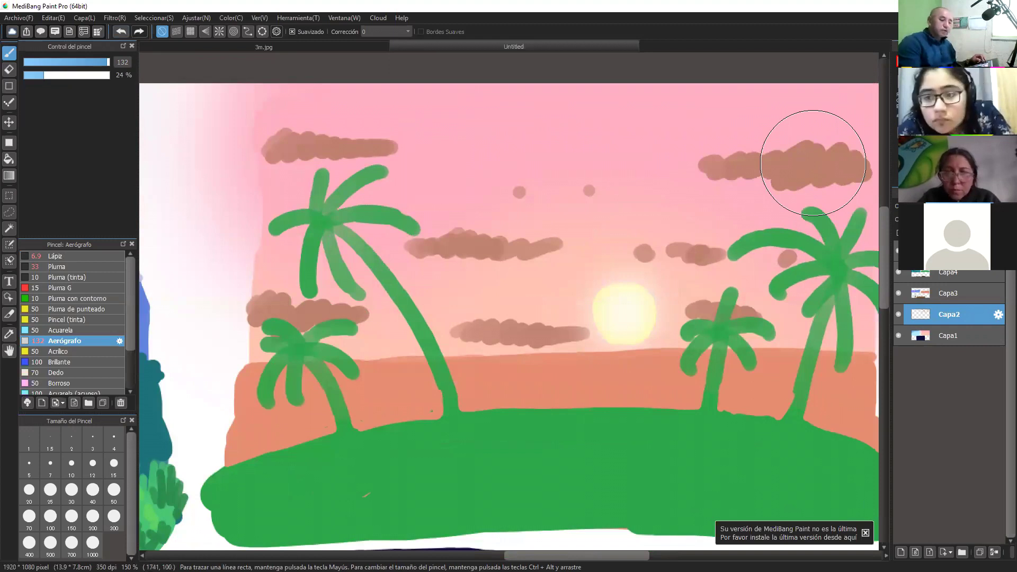
{"action": "left_click", "coordinate": [55, 255]}
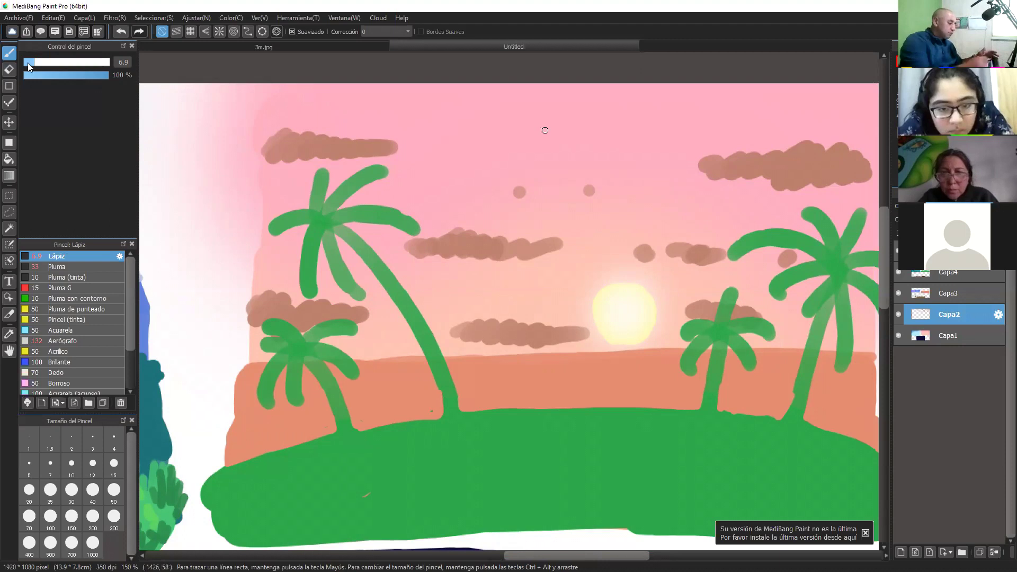
{"action": "left_click_drag", "start_coordinate": [708, 159], "coordinate": [724, 163], "text": "ctrl+alt"}
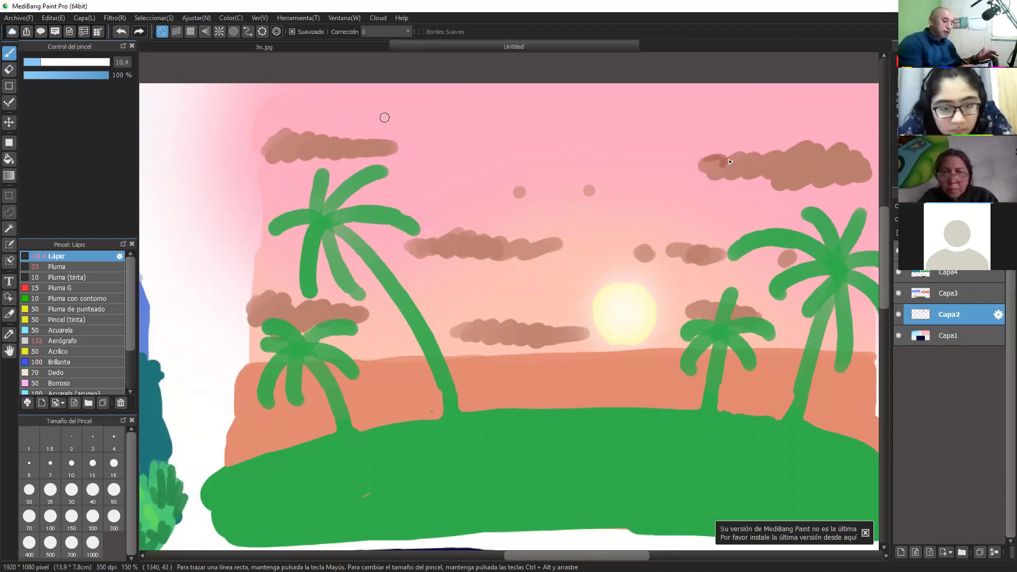
{"action": "left_click_drag", "start_coordinate": [727, 159], "coordinate": [769, 157]}
{"action": "mouse_move", "coordinate": [774, 158]}
{"action": "left_mouse_down", "text": "ctrl+alt"}
{"action": "mouse_move", "coordinate": [843, 150]}
{"action": "mouse_move", "coordinate": [855, 174]}
{"action": "mouse_move", "coordinate": [794, 176]}
{"action": "left_mouse_up", "text": "ctrl+alt"}
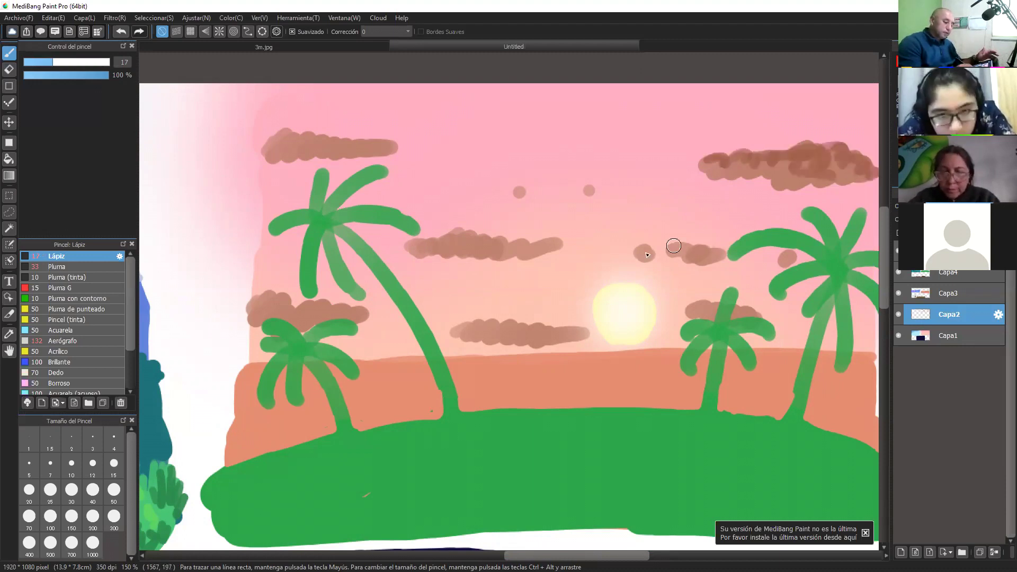
Shade the small clouds between the sun and the right-hand palms dark brown with the Lápiz brush at size 17
{"action": "left_click_drag", "start_coordinate": [674, 245], "coordinate": [731, 248]}
{"action": "left_click_drag", "start_coordinate": [647, 250], "coordinate": [655, 255]}
{"action": "left_click_drag", "start_coordinate": [695, 303], "coordinate": [716, 306]}
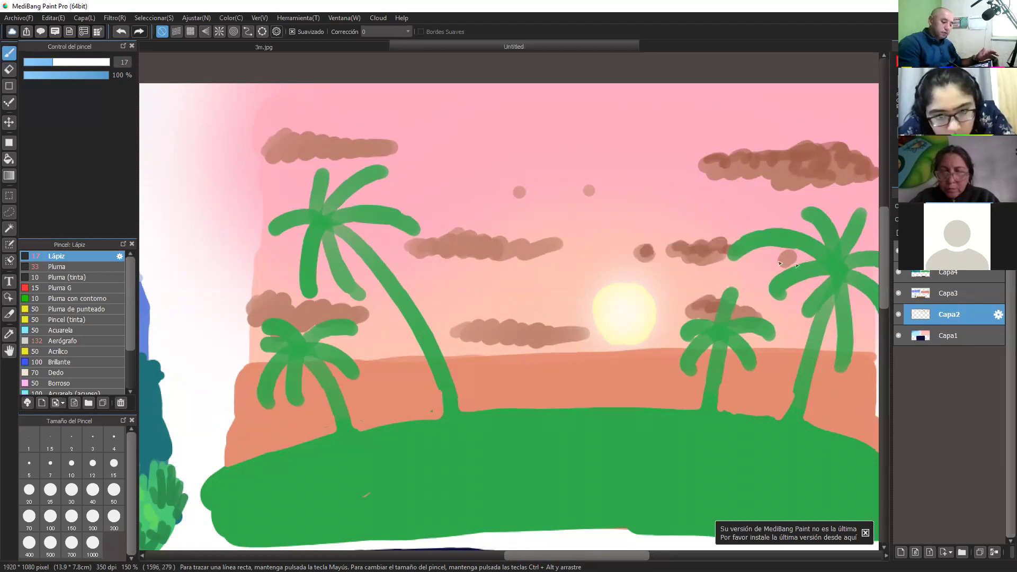
{"action": "left_click_drag", "start_coordinate": [780, 264], "coordinate": [796, 262]}
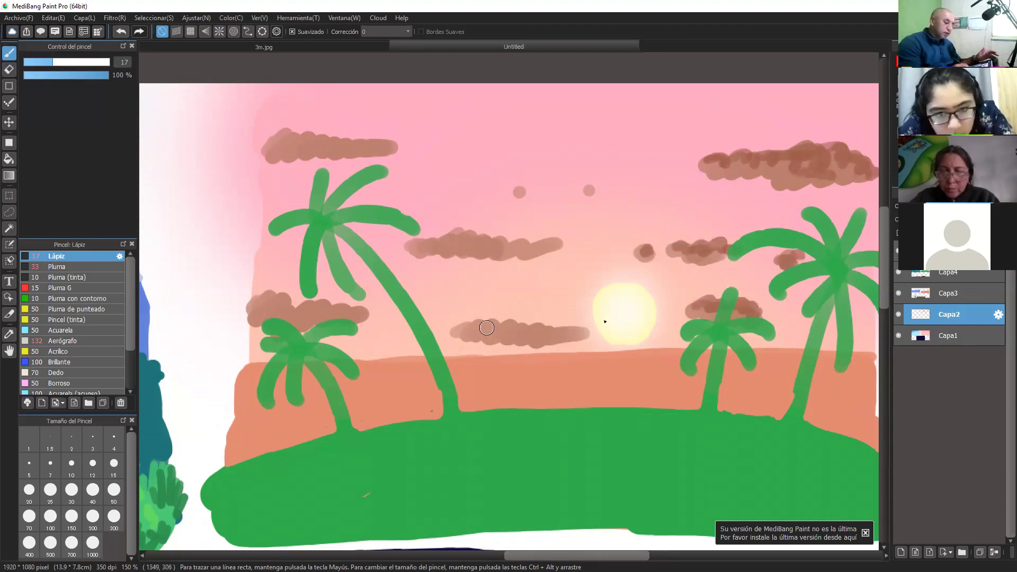
Shade the low cloud just left of the sun with dark brown strokes and undo the stray scribble across the sky
{"action": "left_click_drag", "start_coordinate": [487, 327], "coordinate": [525, 326]}
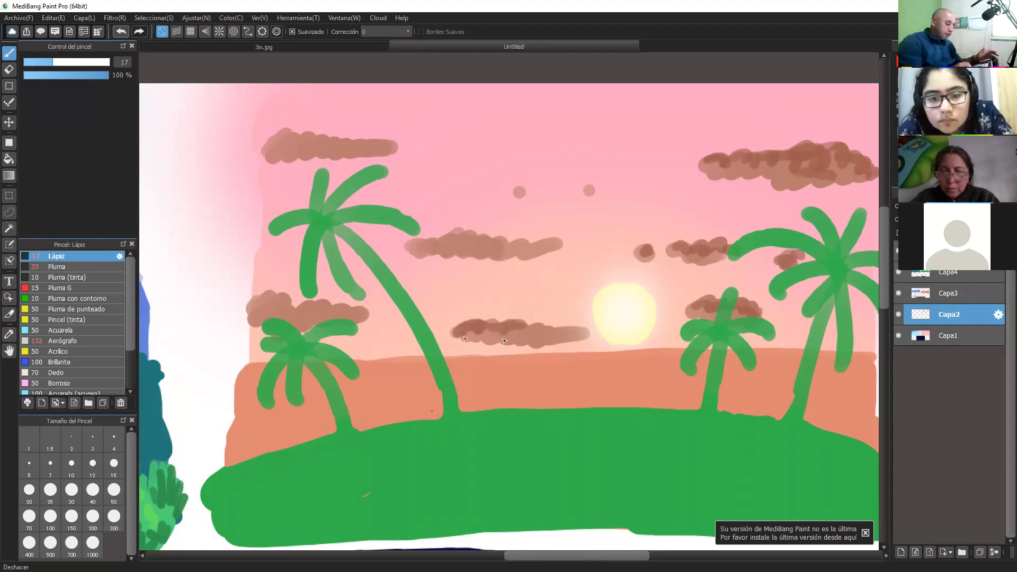
{"action": "key", "text": "ctrl+z"}
{"action": "left_click_drag", "start_coordinate": [464, 335], "coordinate": [583, 335]}
{"action": "mouse_move", "coordinate": [371, 352]}
{"action": "left_mouse_down"}
{"action": "mouse_move", "coordinate": [453, 274]}
{"action": "mouse_move", "coordinate": [503, 347]}
{"action": "left_mouse_up"}
{"action": "mouse_move", "coordinate": [710, 342]}
{"action": "left_mouse_down"}
{"action": "mouse_move", "coordinate": [872, 362]}
{"action": "mouse_move", "coordinate": [424, 228]}
{"action": "mouse_move", "coordinate": [449, 109]}
{"action": "mouse_move", "coordinate": [369, 85]}
{"action": "left_mouse_up"}
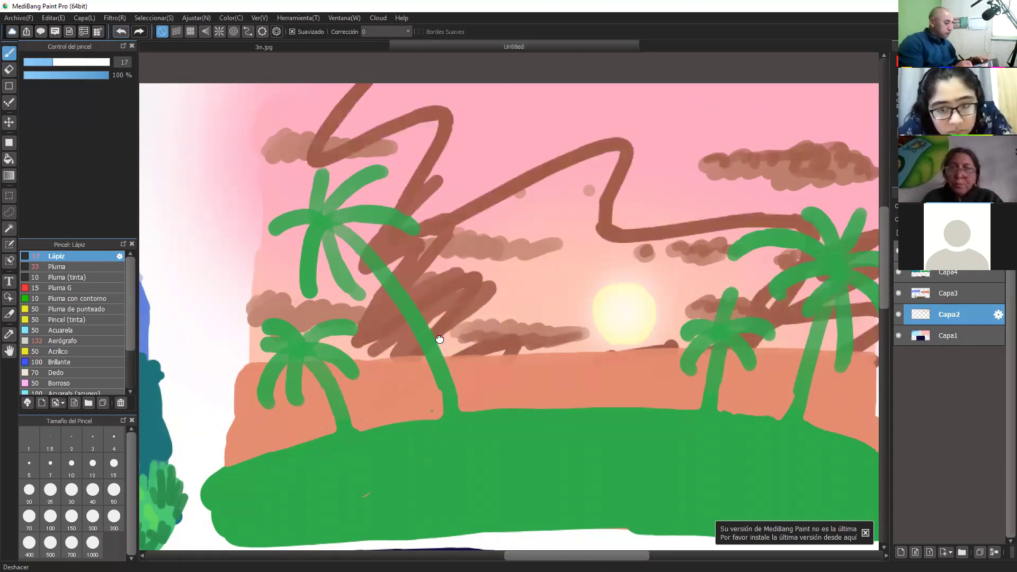
{"action": "key", "text": "ctrl+z"}
Shade the cloud behind the small left palm and the one above the tall left palm with dark brown strokes
{"action": "left_click_drag", "start_coordinate": [439, 339], "coordinate": [454, 340]}
{"action": "left_click_drag", "start_coordinate": [368, 349], "coordinate": [587, 366]}
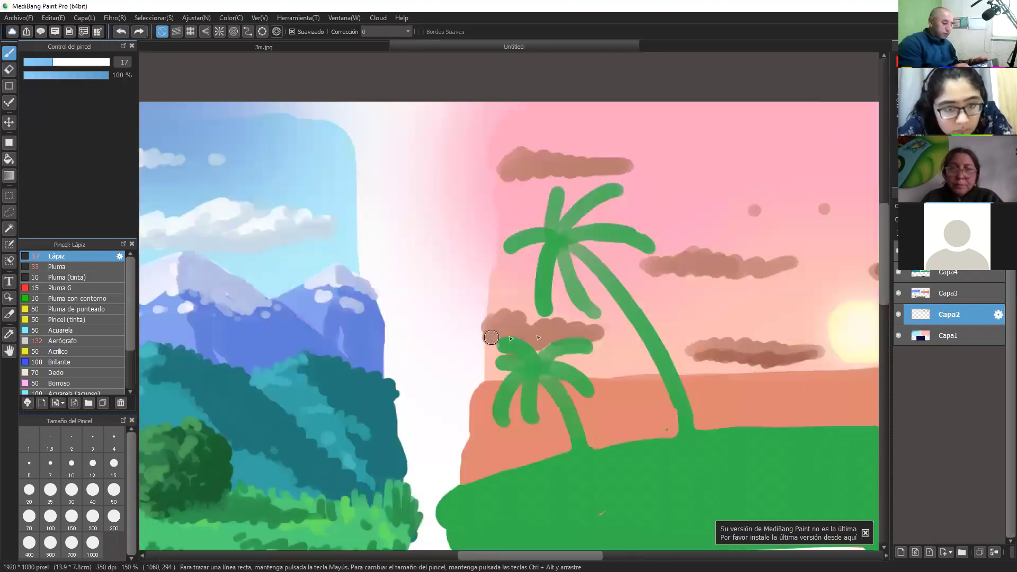
{"action": "left_click_drag", "start_coordinate": [491, 337], "coordinate": [565, 340]}
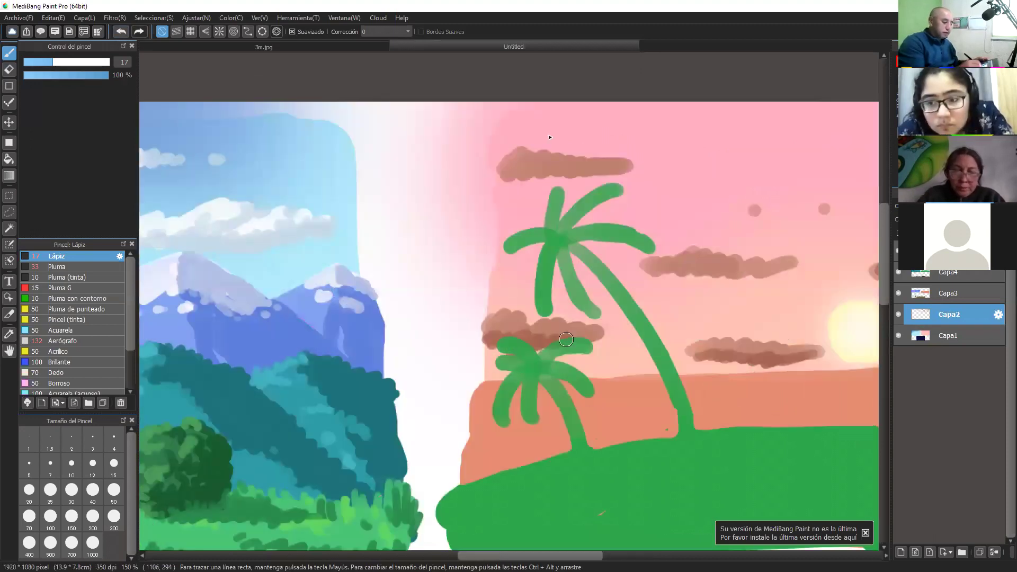
{"action": "mouse_move", "coordinate": [518, 156]}
{"action": "left_mouse_down"}
{"action": "mouse_move", "coordinate": [508, 160]}
{"action": "mouse_move", "coordinate": [551, 153]}
{"action": "mouse_move", "coordinate": [649, 165]}
{"action": "left_mouse_up"}
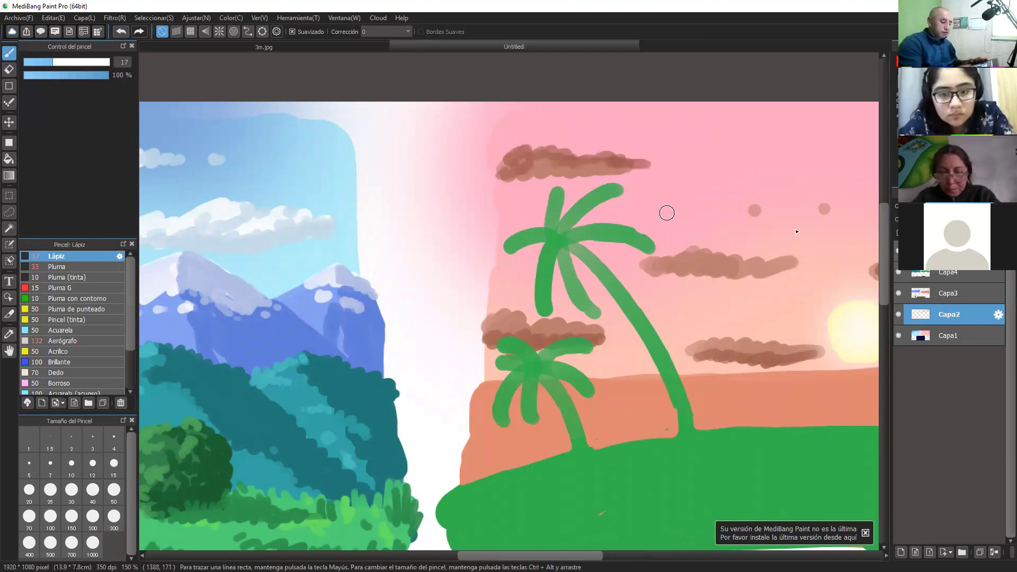
Add two small brown puffs beside the upper-left cloud and shade the cloud right of the tall left palm
{"action": "left_click", "coordinate": [671, 165]}
{"action": "left_click", "coordinate": [702, 162]}
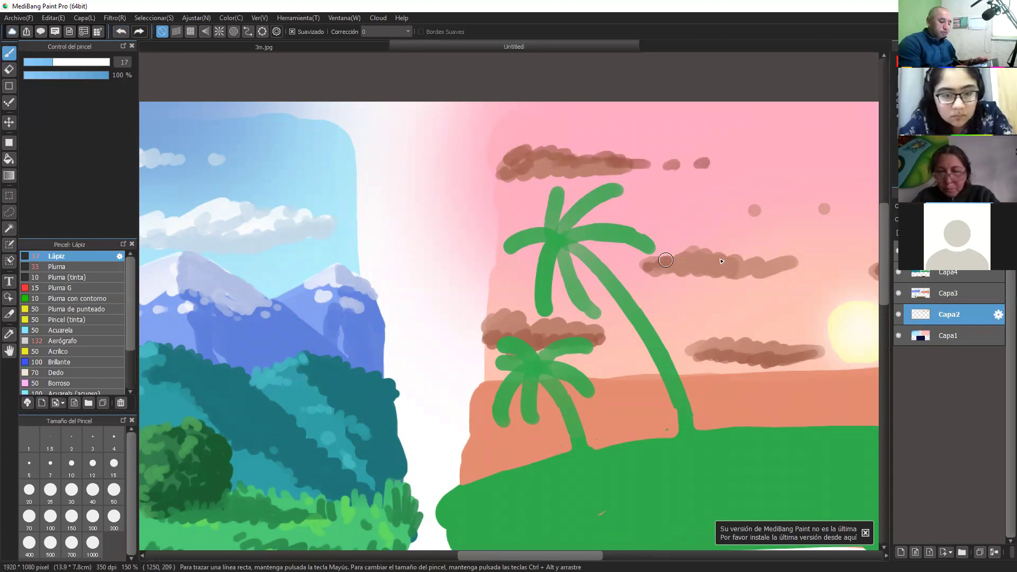
{"action": "left_click_drag", "start_coordinate": [666, 260], "coordinate": [815, 261]}
Paint lighter tan edges along the undersides of the small clouds above the sun with the Lápiz brush at size 13.3
{"action": "left_click_drag", "start_coordinate": [886, 324], "coordinate": [484, 347]}
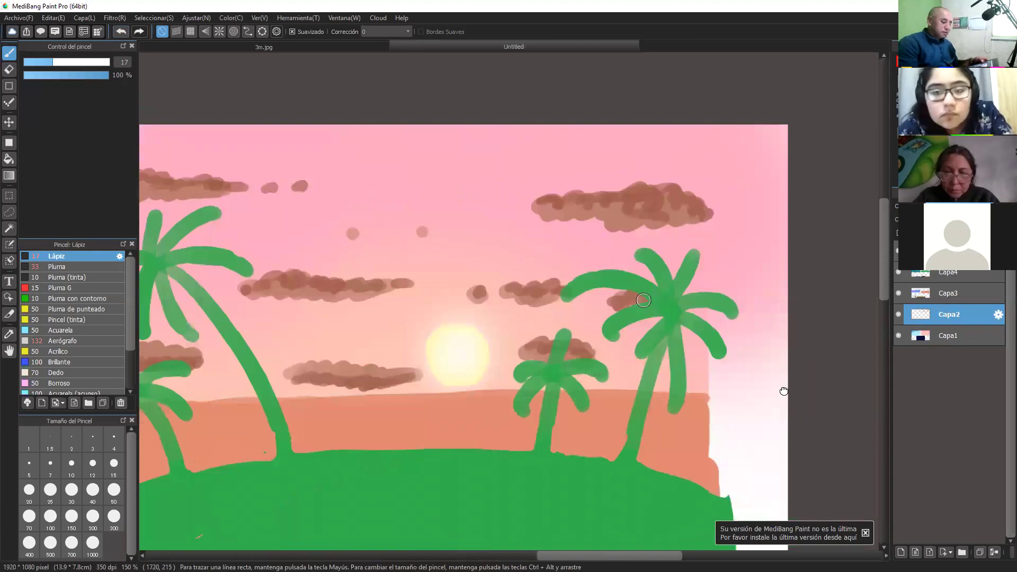
{"action": "left_click_drag", "start_coordinate": [521, 415], "coordinate": [734, 397]}
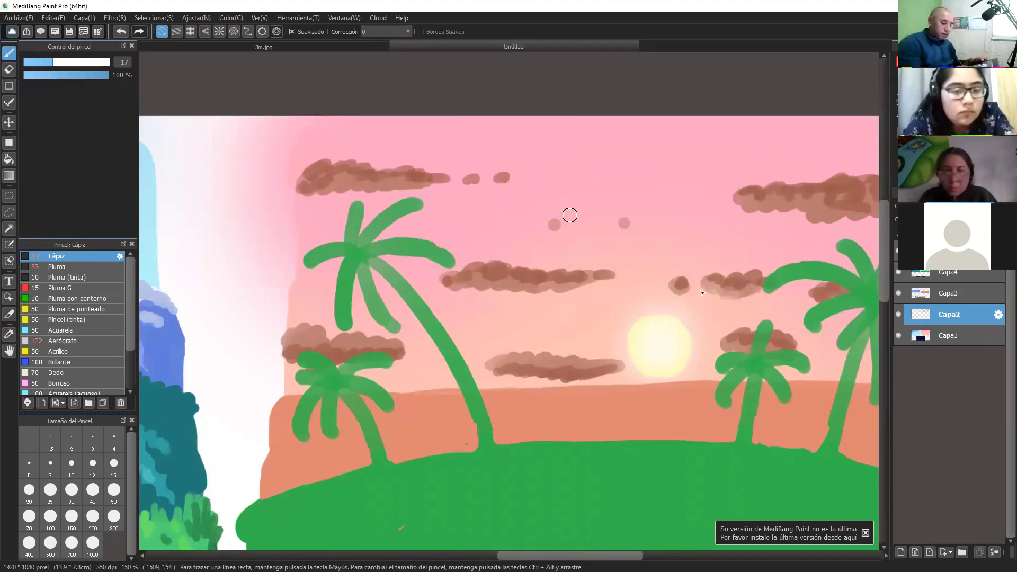
{"action": "left_click_drag", "start_coordinate": [754, 295], "coordinate": [683, 295], "text": "ctrl+alt"}
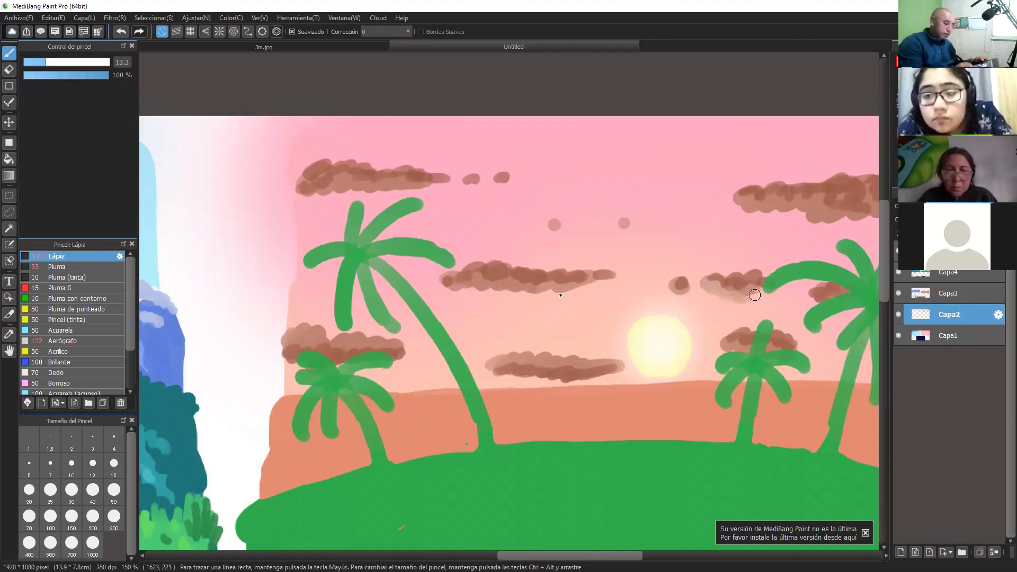
{"action": "left_click_drag", "start_coordinate": [754, 295], "coordinate": [661, 287]}
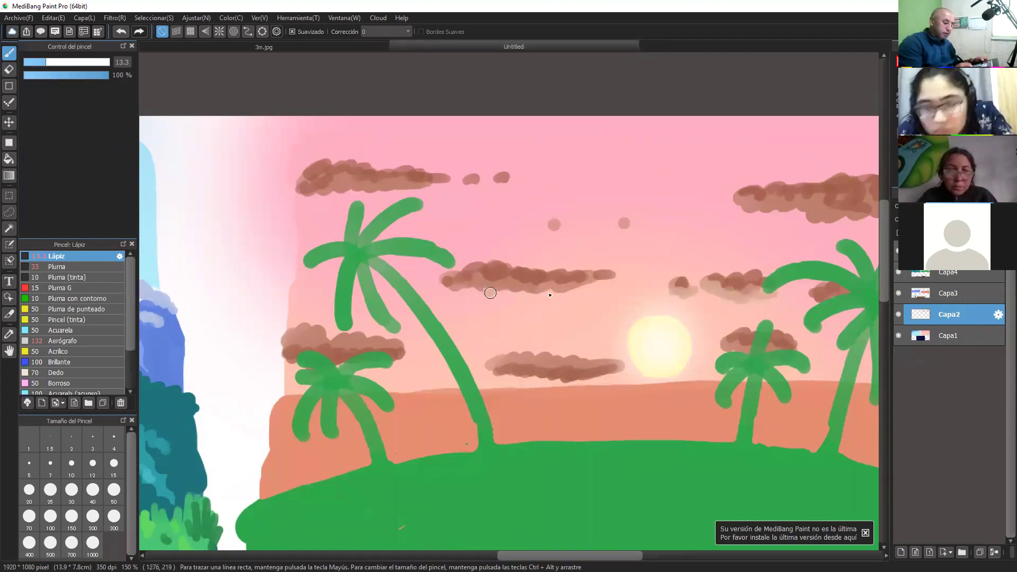
Paint lighter tan edges on the two clouds left of the sun, the one behind the small right palm and the large upper-right cloud
{"action": "left_click_drag", "start_coordinate": [490, 293], "coordinate": [605, 282]}
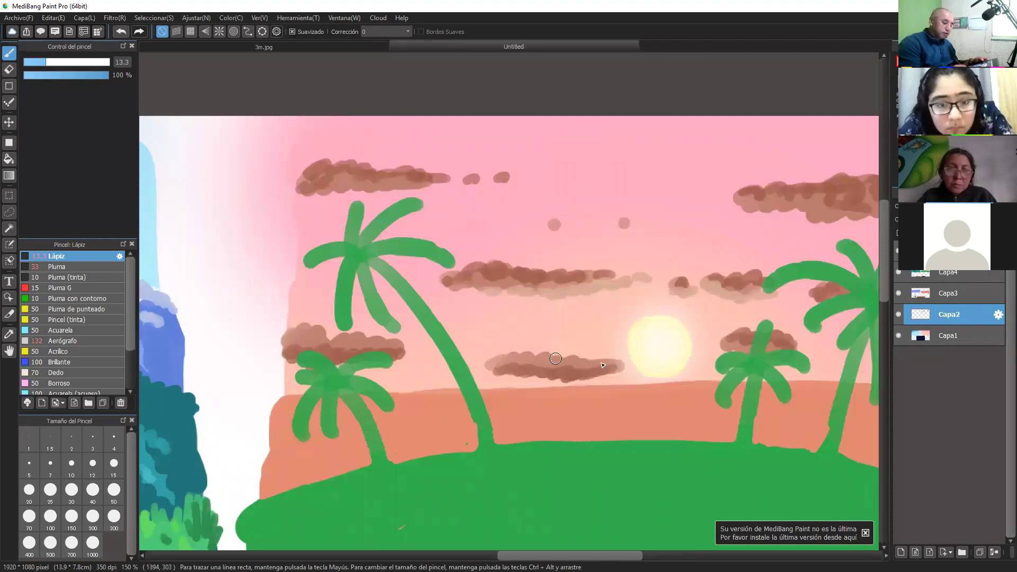
{"action": "left_click_drag", "start_coordinate": [540, 355], "coordinate": [639, 369]}
{"action": "mouse_move", "coordinate": [720, 346]}
{"action": "left_mouse_down"}
{"action": "mouse_move", "coordinate": [736, 348]}
{"action": "mouse_move", "coordinate": [718, 345]}
{"action": "left_mouse_up"}
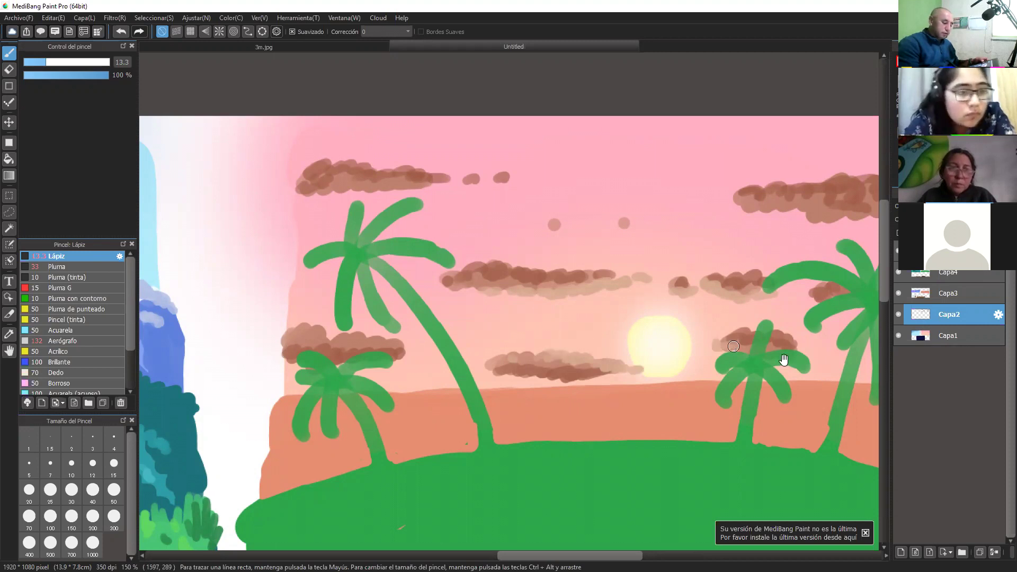
{"action": "left_click_drag", "start_coordinate": [797, 345], "coordinate": [660, 391]}
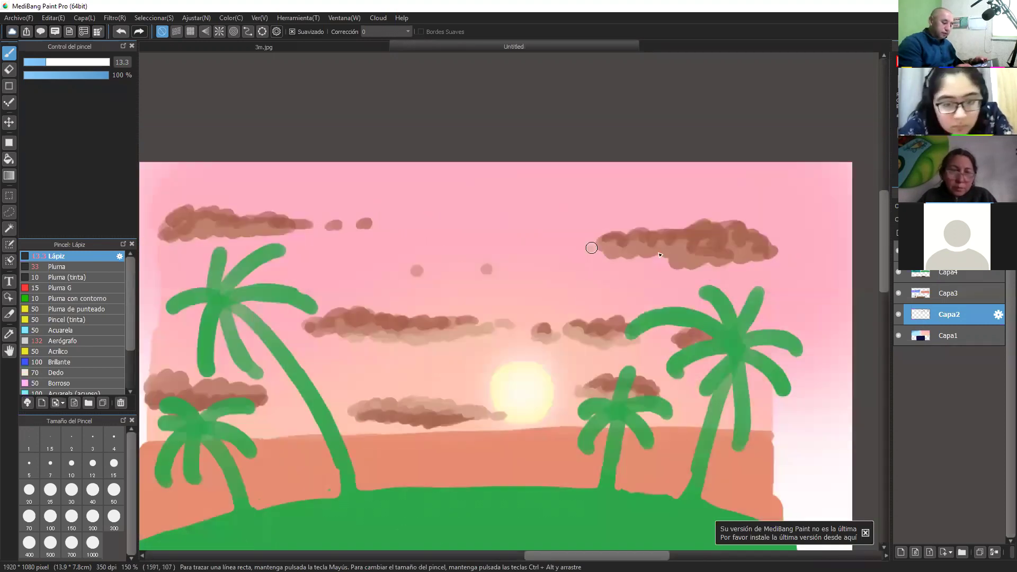
{"action": "left_click_drag", "start_coordinate": [592, 250], "coordinate": [765, 259]}
Paint lighter tan edges on the upper-left cloud with its small puffs and on the cloud behind the small left palm
{"action": "left_click_drag", "start_coordinate": [725, 372], "coordinate": [827, 379]}
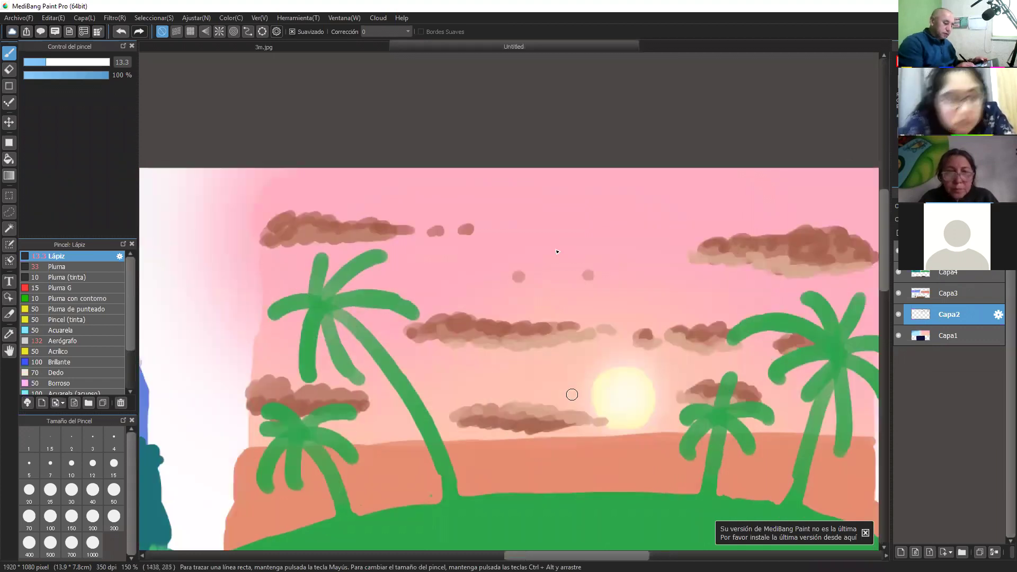
{"action": "scroll", "coordinate": [572, 394], "scroll_direction": "left", "scroll_amount": 6}
{"action": "left_click_drag", "start_coordinate": [554, 249], "coordinate": [690, 238]}
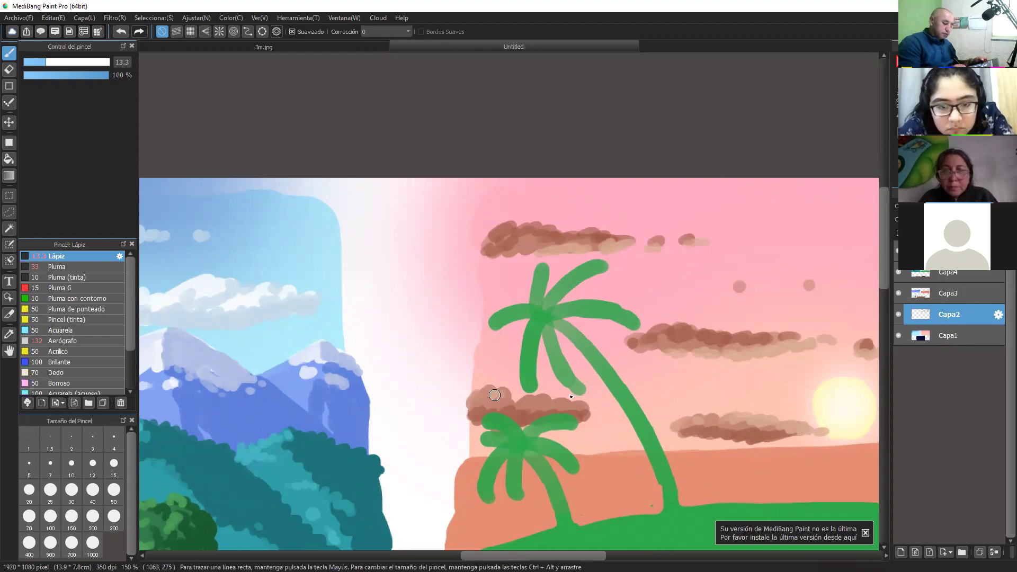
{"action": "left_click_drag", "start_coordinate": [494, 394], "coordinate": [562, 396]}
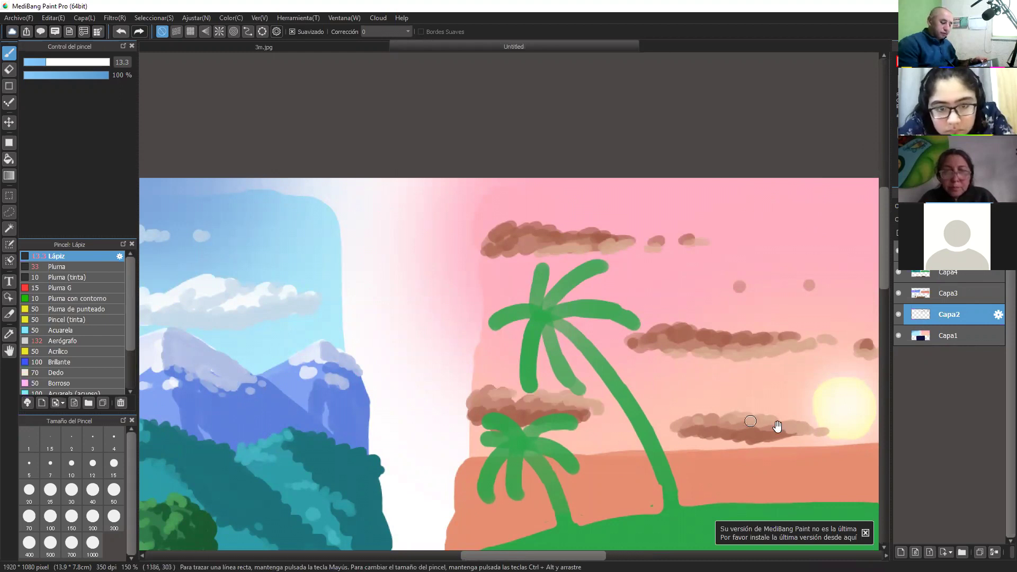
On layer Capa3, sample the sun's pale yellow and paint horizontal reflection strokes on the sea below the sun down to the hill
{"action": "scroll", "coordinate": [778, 424], "scroll_direction": "down", "scroll_amount": 2}
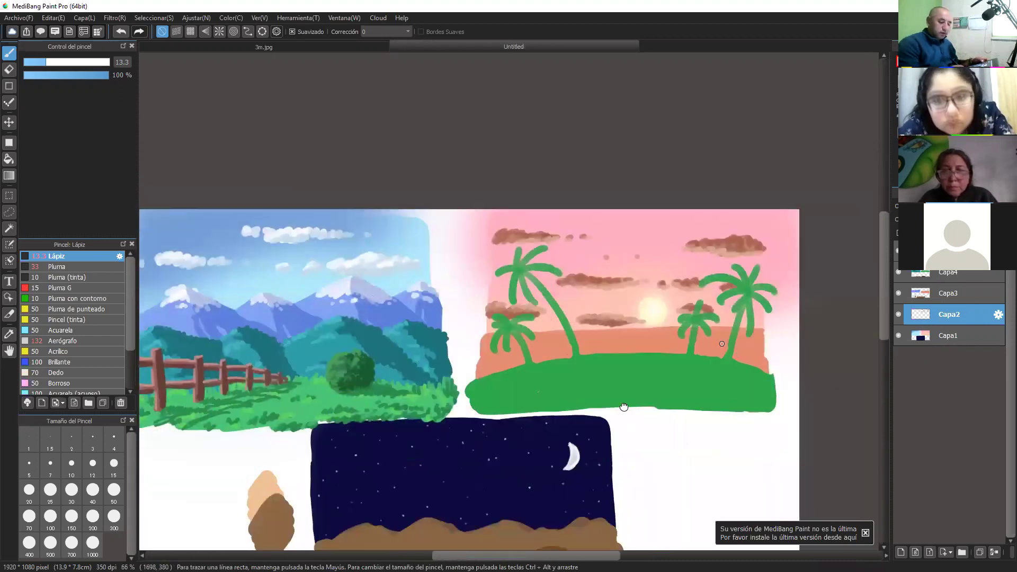
{"action": "scroll", "coordinate": [625, 406], "scroll_direction": "up", "scroll_amount": 1}
{"action": "left_click_drag", "start_coordinate": [803, 352], "coordinate": [811, 354]}
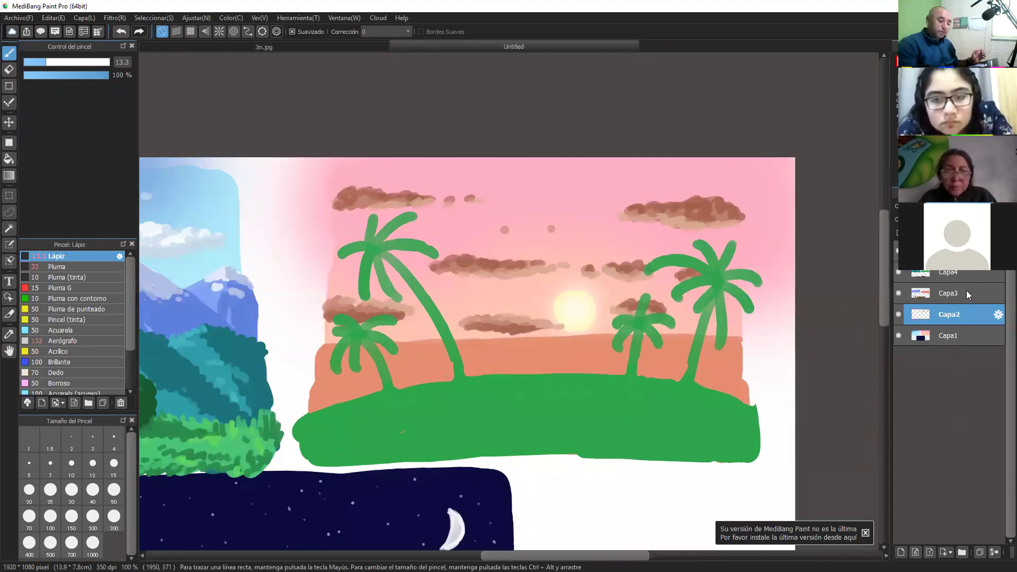
{"action": "left_click", "coordinate": [931, 297]}
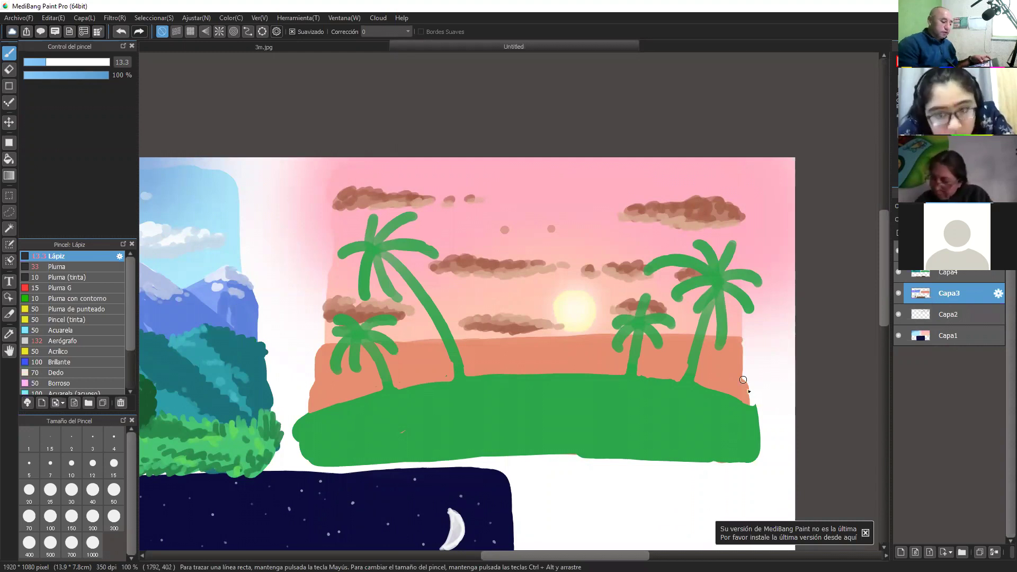
{"action": "key", "text": "ctrl+plus"}
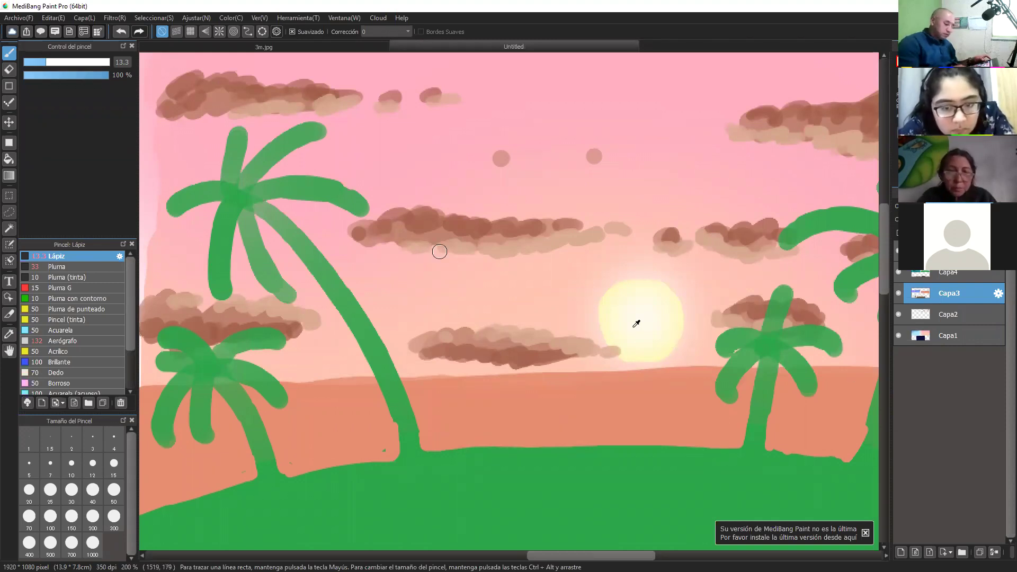
{"action": "key", "text": "i"}
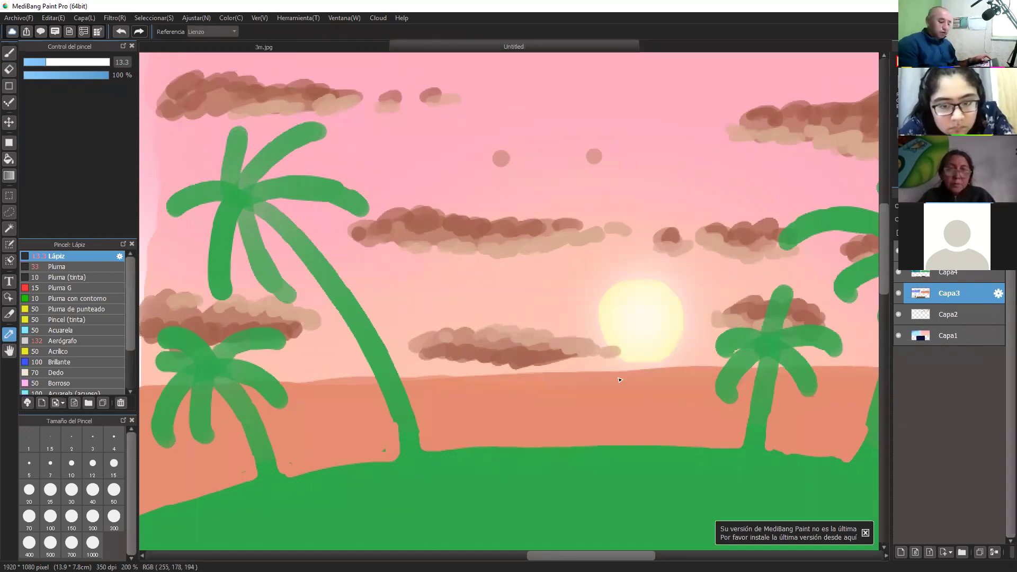
{"action": "key", "text": "b"}
{"action": "left_click_drag", "start_coordinate": [604, 377], "coordinate": [673, 376]}
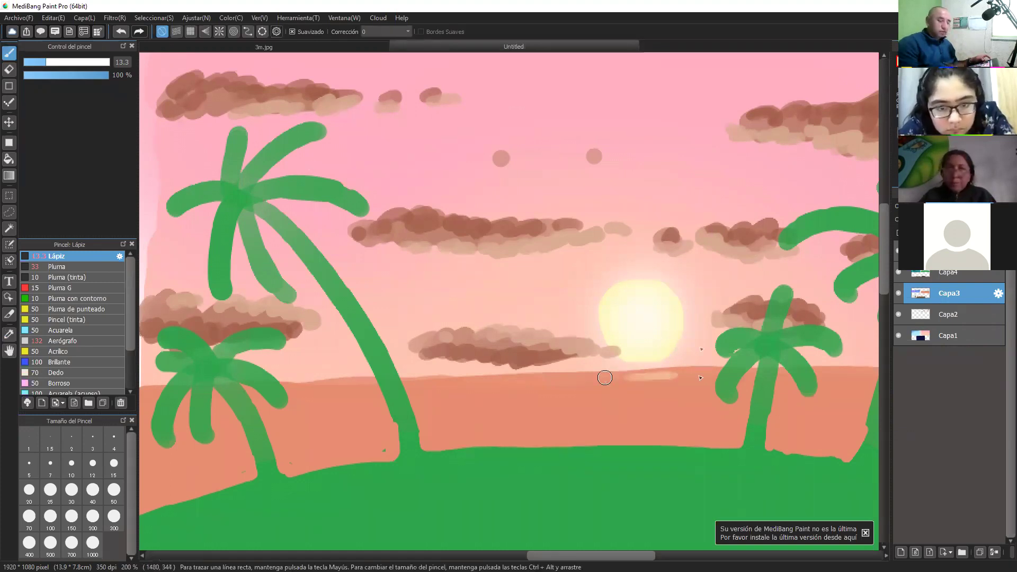
{"action": "left_click_drag", "start_coordinate": [604, 377], "coordinate": [693, 377]}
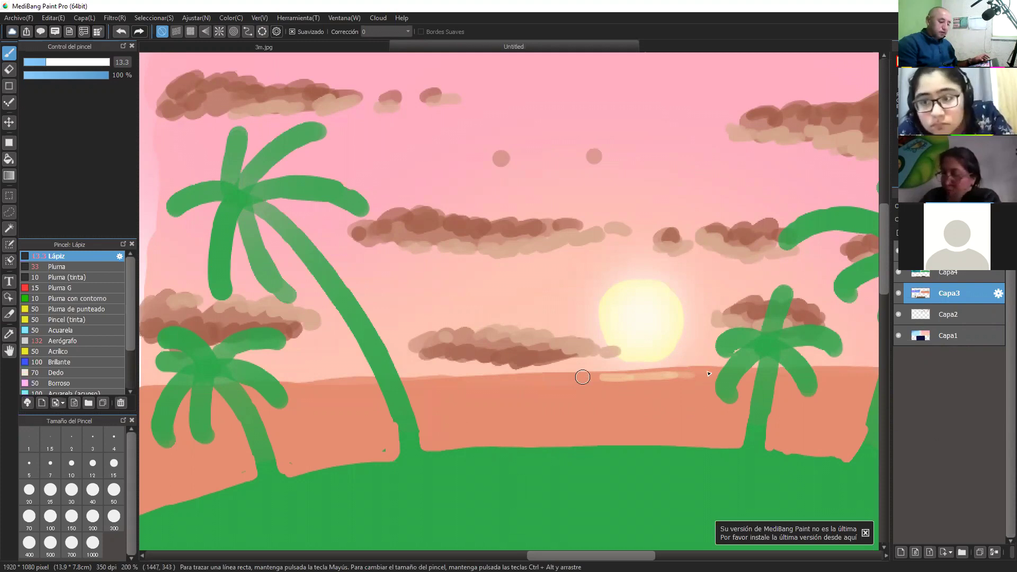
{"action": "mouse_move", "coordinate": [583, 377]}
{"action": "left_mouse_down"}
{"action": "mouse_move", "coordinate": [686, 370]}
{"action": "mouse_move", "coordinate": [660, 388]}
{"action": "mouse_move", "coordinate": [551, 398]}
{"action": "mouse_move", "coordinate": [657, 402]}
{"action": "mouse_move", "coordinate": [580, 405]}
{"action": "mouse_move", "coordinate": [633, 390]}
{"action": "mouse_move", "coordinate": [691, 400]}
{"action": "mouse_move", "coordinate": [607, 413]}
{"action": "mouse_move", "coordinate": [689, 418]}
{"action": "mouse_move", "coordinate": [691, 428]}
{"action": "mouse_move", "coordinate": [650, 423]}
{"action": "mouse_move", "coordinate": [650, 449]}
{"action": "mouse_move", "coordinate": [666, 399]}
{"action": "mouse_move", "coordinate": [616, 446]}
{"action": "mouse_move", "coordinate": [687, 393]}
{"action": "mouse_move", "coordinate": [681, 449]}
{"action": "left_mouse_up"}
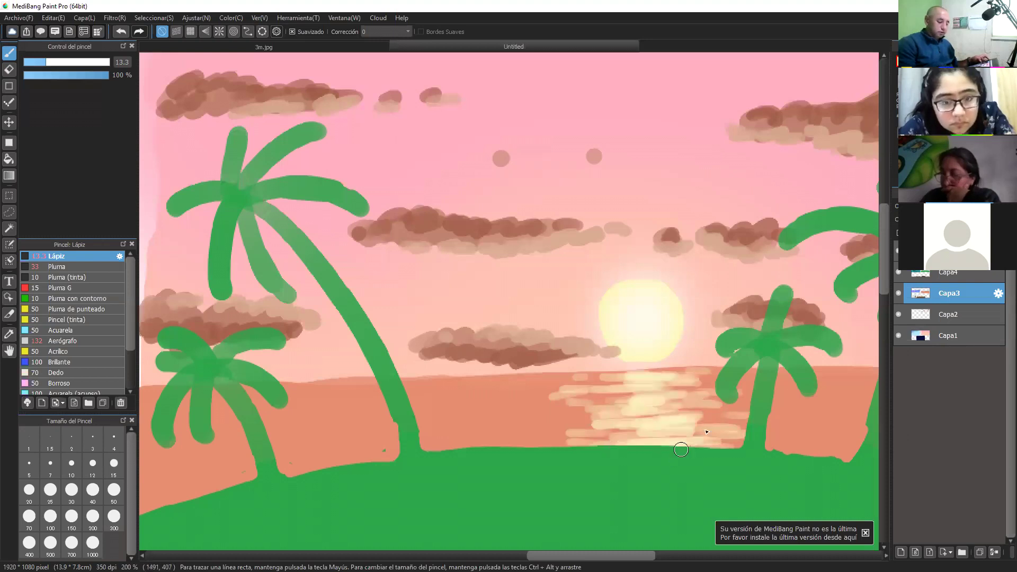
{"action": "key", "text": "ctrl+minus"}
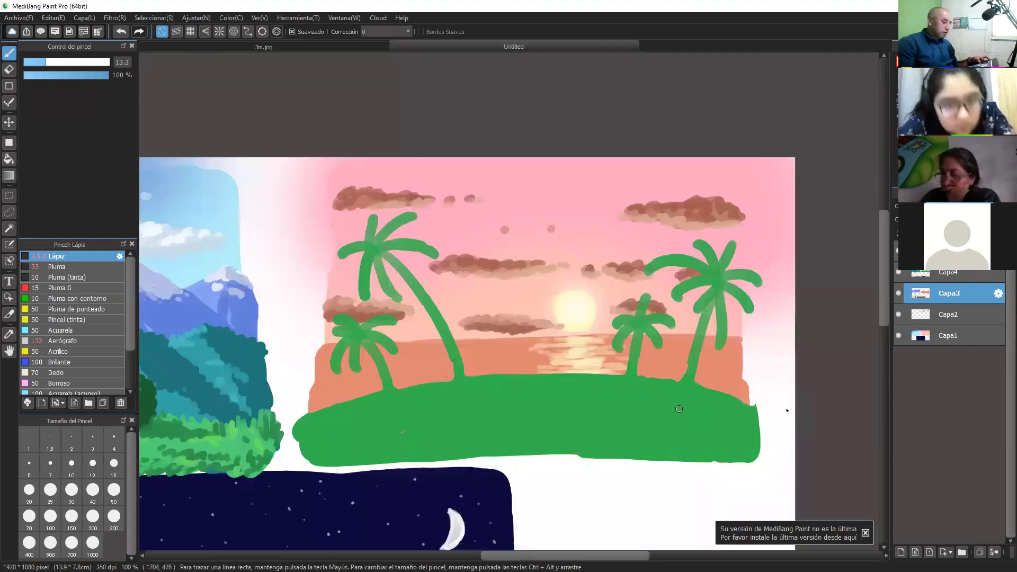
Reduce the Lápiz brush to size 8.3 and paint short dark reddish wave dashes on the sea between the tall left palm and the reflection
{"action": "key", "text": "ctrl+plus"}
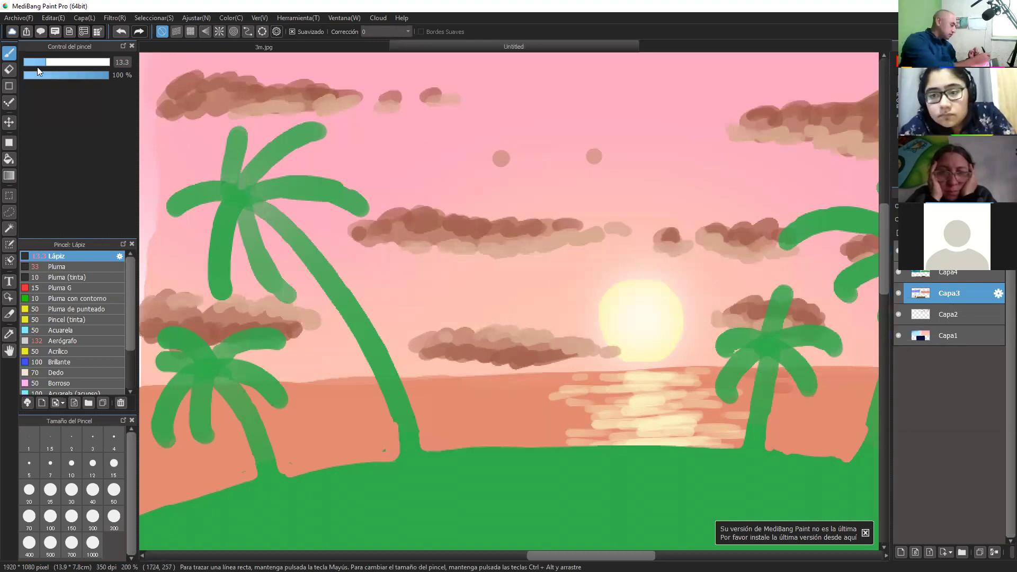
{"action": "key", "text": "["}
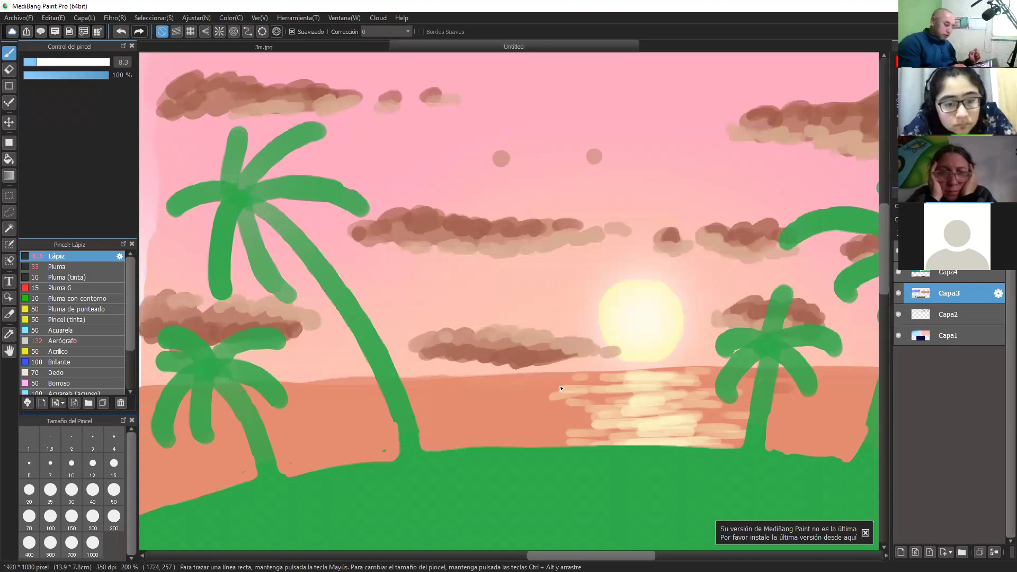
{"action": "left_click_drag", "start_coordinate": [476, 385], "coordinate": [508, 385]}
{"action": "left_click_drag", "start_coordinate": [480, 400], "coordinate": [553, 382]}
{"action": "left_click_drag", "start_coordinate": [450, 412], "coordinate": [466, 411]}
{"action": "left_click_drag", "start_coordinate": [445, 430], "coordinate": [533, 431]}
{"action": "left_click_drag", "start_coordinate": [461, 443], "coordinate": [498, 440]}
{"action": "mouse_move", "coordinate": [413, 397]}
{"action": "left_mouse_down"}
{"action": "mouse_move", "coordinate": [392, 399]}
{"action": "mouse_move", "coordinate": [431, 384]}
{"action": "left_mouse_up"}
{"action": "left_click_drag", "start_coordinate": [419, 431], "coordinate": [455, 429]}
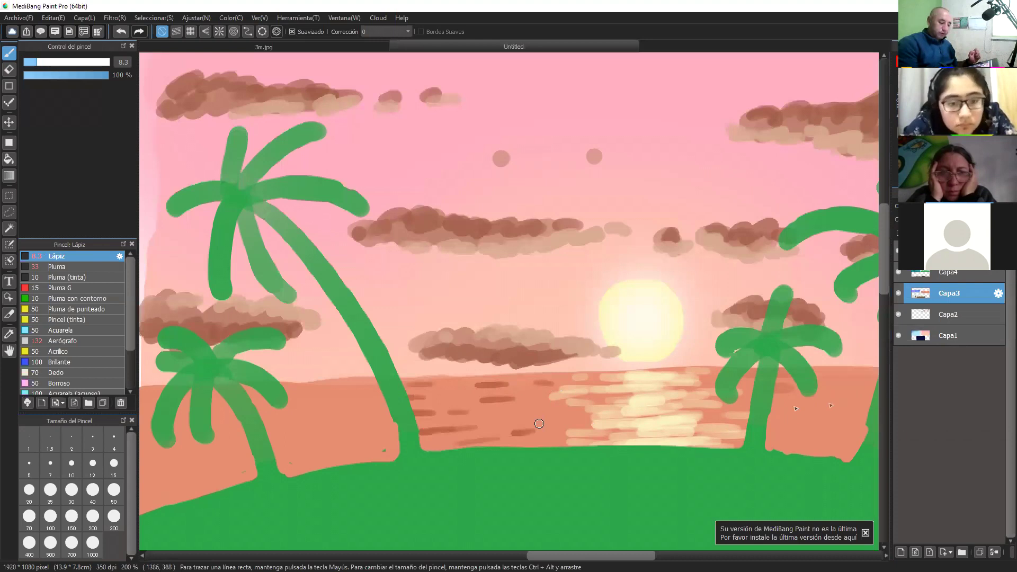
Add short dark wave dashes to the sea right of the reflection, around both right palms and out to the right edge
{"action": "left_click_drag", "start_coordinate": [780, 397], "coordinate": [829, 395]}
{"action": "mouse_move", "coordinate": [795, 409]}
{"action": "left_mouse_down"}
{"action": "mouse_move", "coordinate": [818, 409]}
{"action": "mouse_move", "coordinate": [860, 380]}
{"action": "left_mouse_up"}
{"action": "mouse_move", "coordinate": [790, 443]}
{"action": "left_mouse_down"}
{"action": "mouse_move", "coordinate": [841, 446]}
{"action": "mouse_move", "coordinate": [662, 463]}
{"action": "mouse_move", "coordinate": [625, 417]}
{"action": "mouse_move", "coordinate": [684, 444]}
{"action": "left_mouse_up"}
{"action": "mouse_move", "coordinate": [629, 413]}
{"action": "left_mouse_down"}
{"action": "mouse_move", "coordinate": [713, 431]}
{"action": "mouse_move", "coordinate": [779, 425]}
{"action": "left_mouse_up"}
{"action": "left_click_drag", "start_coordinate": [781, 407], "coordinate": [804, 407]}
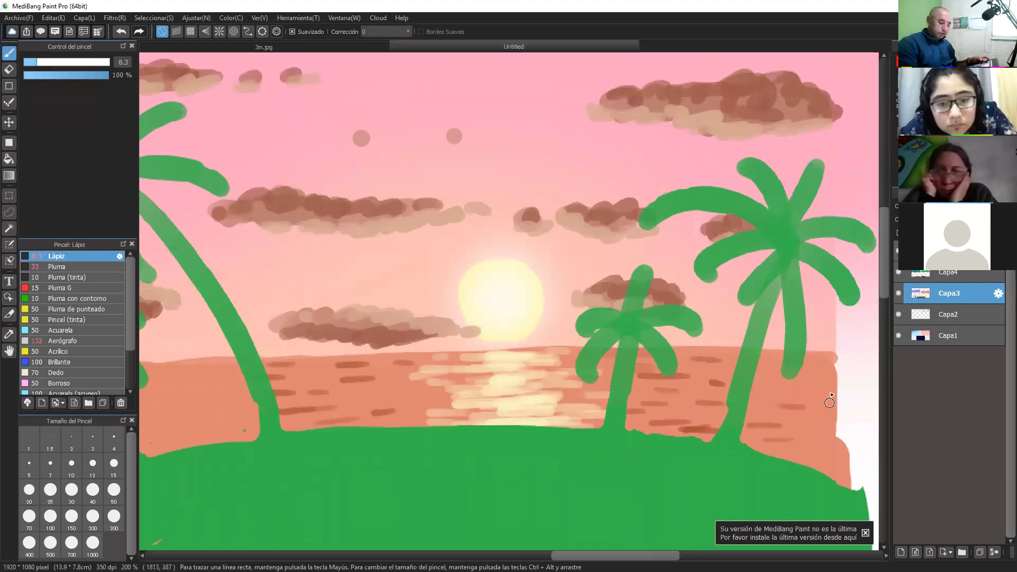
{"action": "left_click_drag", "start_coordinate": [806, 356], "coordinate": [833, 356]}
{"action": "mouse_move", "coordinate": [811, 378]}
{"action": "left_mouse_down"}
{"action": "mouse_move", "coordinate": [837, 378]}
{"action": "mouse_move", "coordinate": [849, 396]}
{"action": "left_mouse_up"}
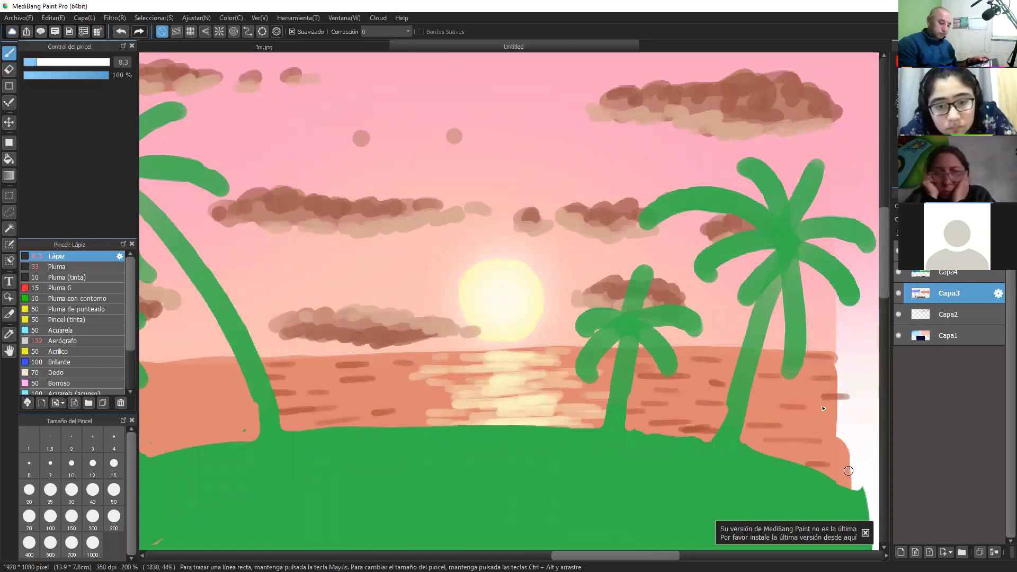
{"action": "left_click_drag", "start_coordinate": [768, 395], "coordinate": [784, 396]}
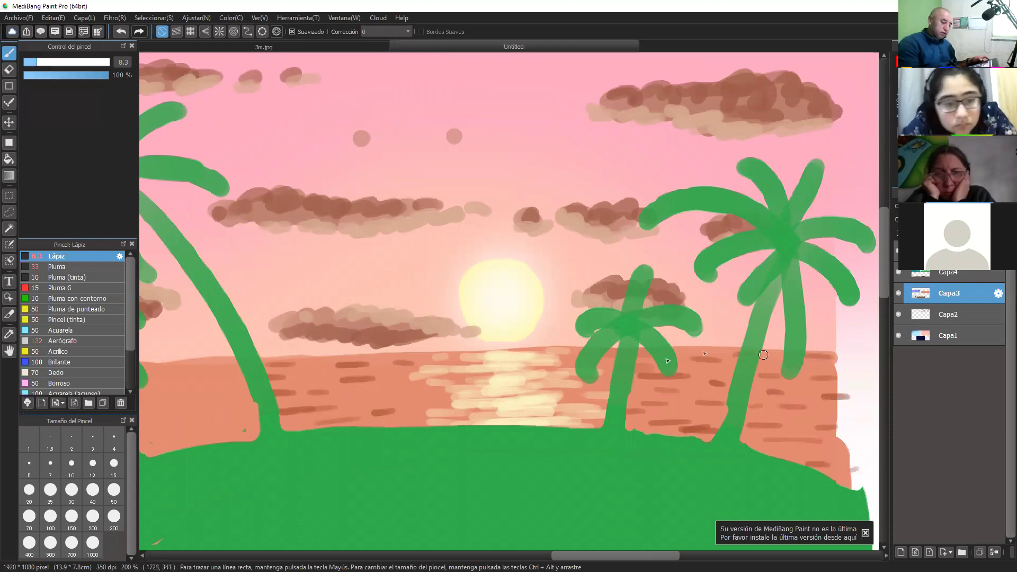
{"action": "left_click_drag", "start_coordinate": [480, 452], "coordinate": [530, 446]}
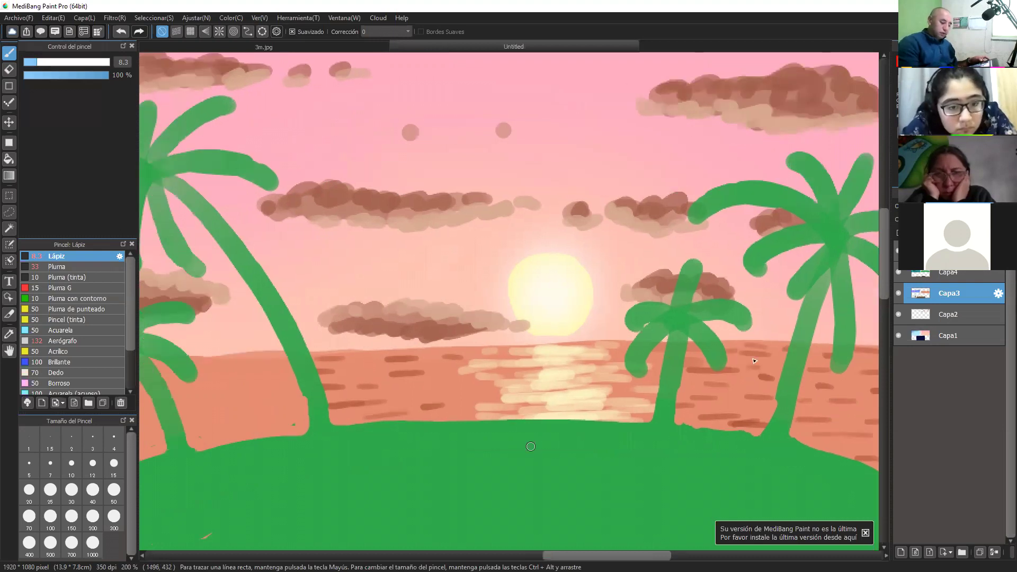
Paint short dark wave dashes on the sea between the small left palm and the tall left palm
{"action": "scroll", "coordinate": [531, 446], "scroll_direction": "left", "scroll_amount": 5}
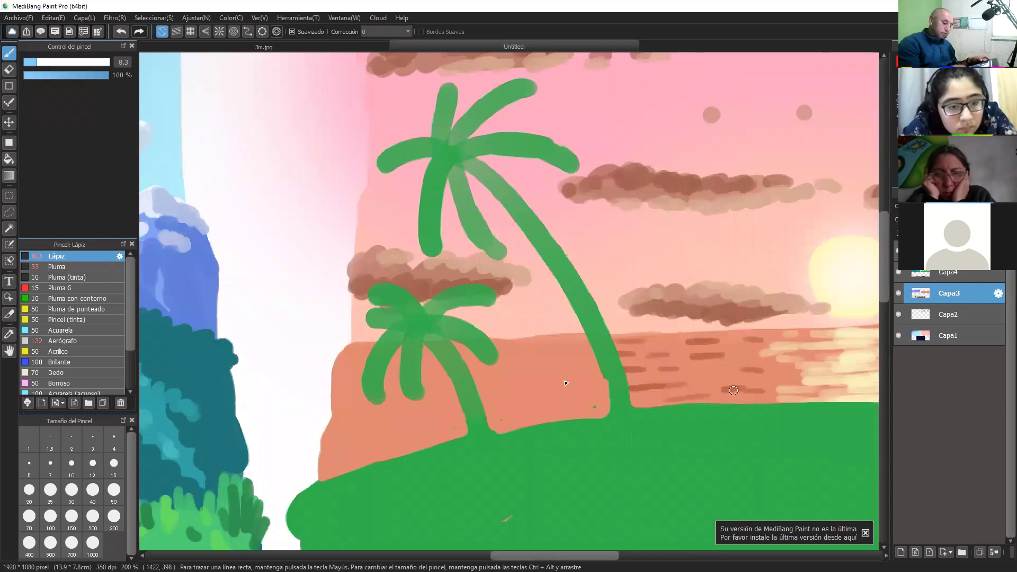
{"action": "mouse_move", "coordinate": [564, 378]}
{"action": "left_mouse_down"}
{"action": "mouse_move", "coordinate": [572, 390]}
{"action": "mouse_move", "coordinate": [601, 376]}
{"action": "left_mouse_up"}
{"action": "mouse_move", "coordinate": [586, 394]}
{"action": "left_mouse_down"}
{"action": "mouse_move", "coordinate": [610, 395]}
{"action": "mouse_move", "coordinate": [566, 413]}
{"action": "left_mouse_up"}
{"action": "left_click_drag", "start_coordinate": [523, 368], "coordinate": [550, 369]}
{"action": "left_click_drag", "start_coordinate": [537, 349], "coordinate": [571, 348]}
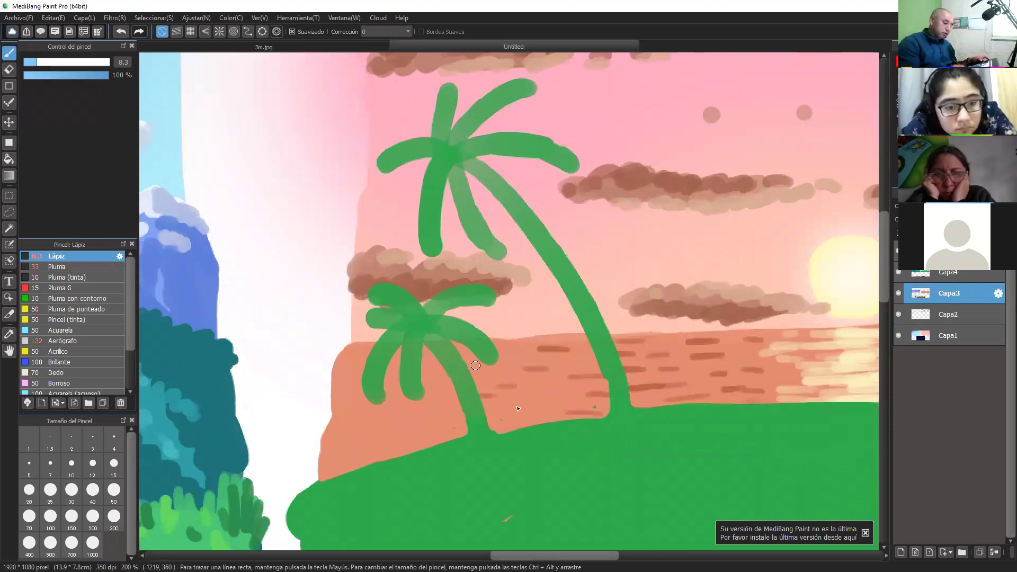
{"action": "left_click_drag", "start_coordinate": [466, 366], "coordinate": [488, 365]}
{"action": "left_click_drag", "start_coordinate": [502, 343], "coordinate": [586, 333]}
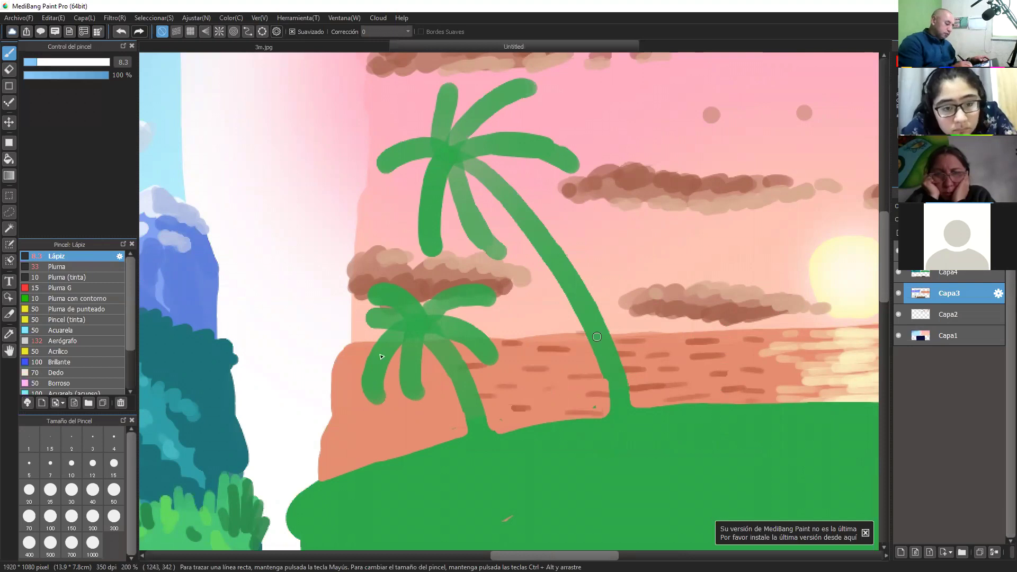
Paint dark wave dashes on the sea beneath the small left palm's leaves and out to the scene's left edge
{"action": "left_click_drag", "start_coordinate": [352, 398], "coordinate": [366, 397]}
{"action": "mouse_move", "coordinate": [351, 362]}
{"action": "left_mouse_down"}
{"action": "mouse_move", "coordinate": [366, 359]}
{"action": "mouse_move", "coordinate": [361, 384]}
{"action": "left_mouse_up"}
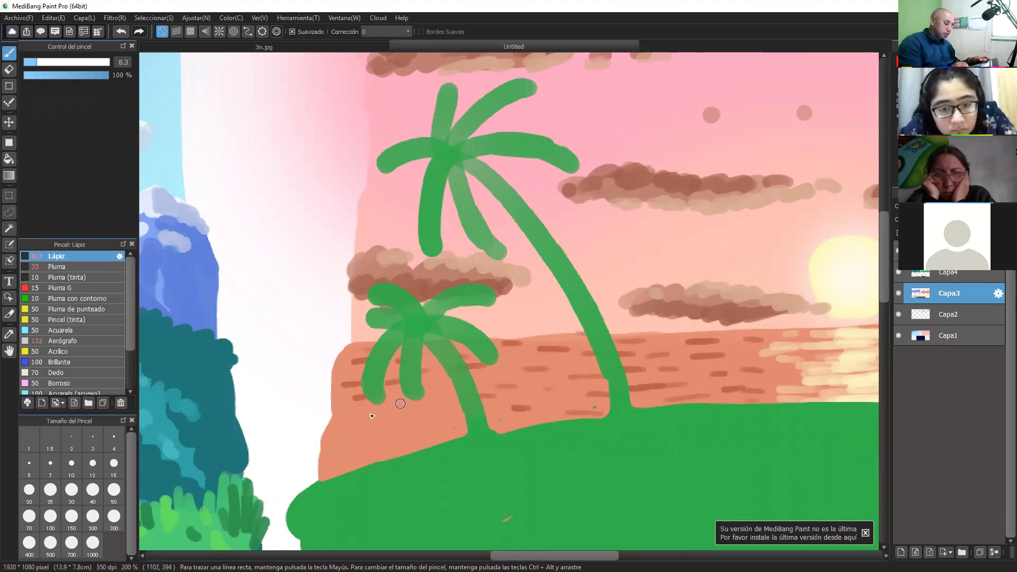
{"action": "left_click_drag", "start_coordinate": [387, 409], "coordinate": [413, 408]}
{"action": "left_click_drag", "start_coordinate": [433, 395], "coordinate": [448, 394]}
{"action": "left_click_drag", "start_coordinate": [333, 429], "coordinate": [357, 429]}
{"action": "left_click_drag", "start_coordinate": [318, 454], "coordinate": [361, 450]}
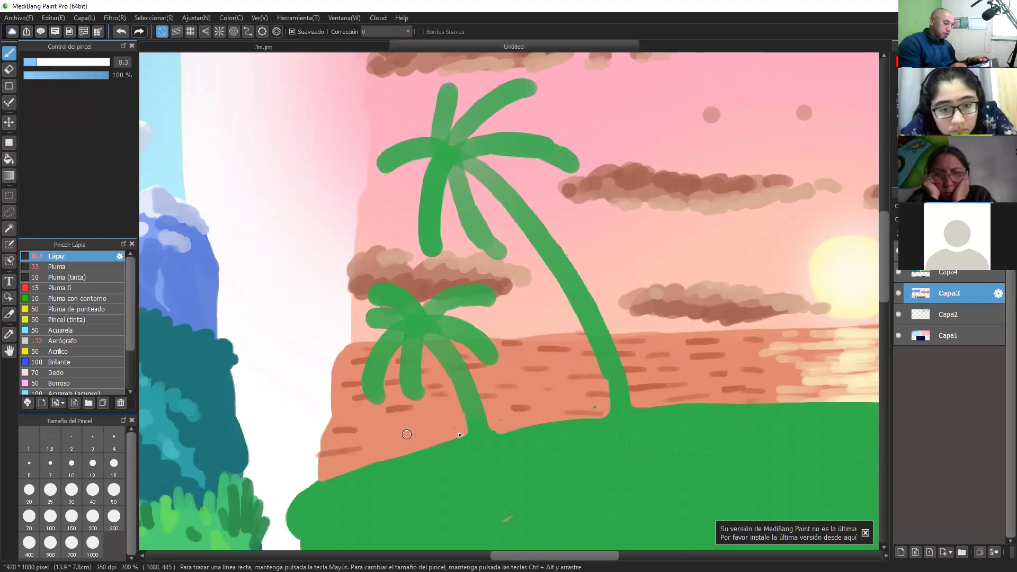
{"action": "key", "text": "ctrl+minus"}
{"action": "key", "text": "ctrl+minus"}
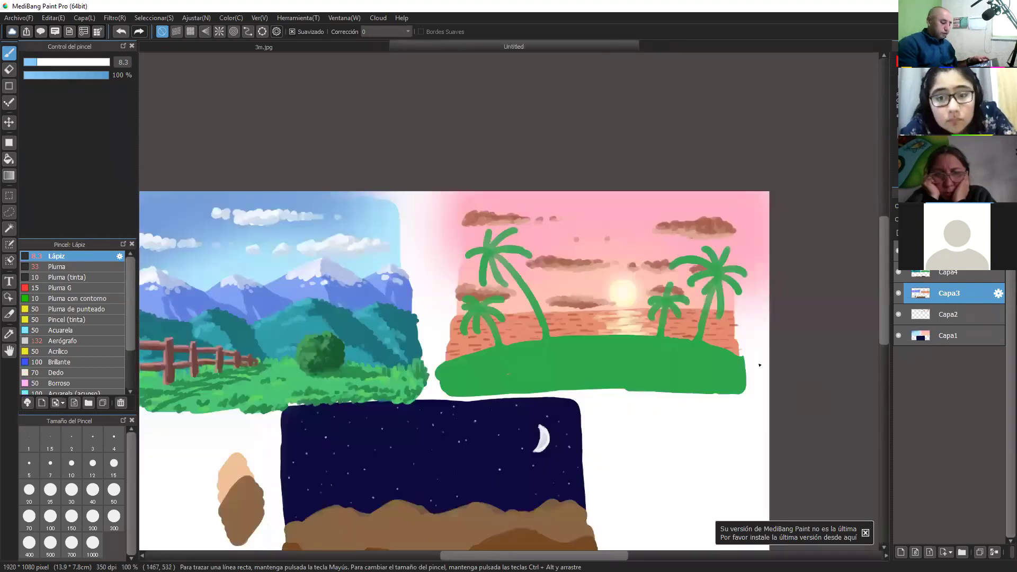
On layer Capa4, paint small green grass blades along the hill's top edge from the tall left palm to the small right palm
{"action": "scroll", "coordinate": [787, 416], "scroll_direction": "down", "scroll_amount": 1}
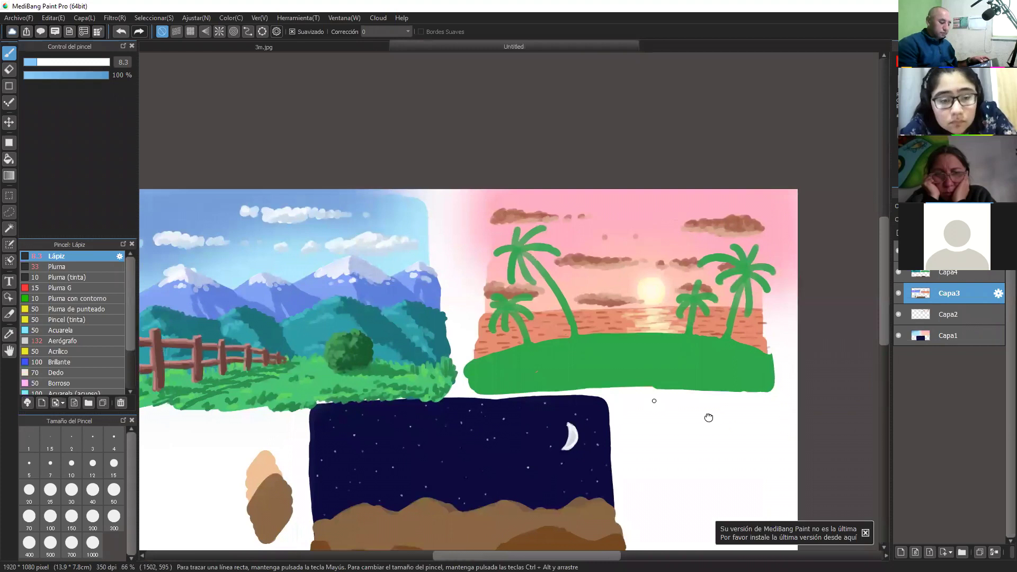
{"action": "left_click_drag", "start_coordinate": [654, 401], "coordinate": [734, 413]}
{"action": "left_click_drag", "start_coordinate": [803, 369], "coordinate": [748, 377]}
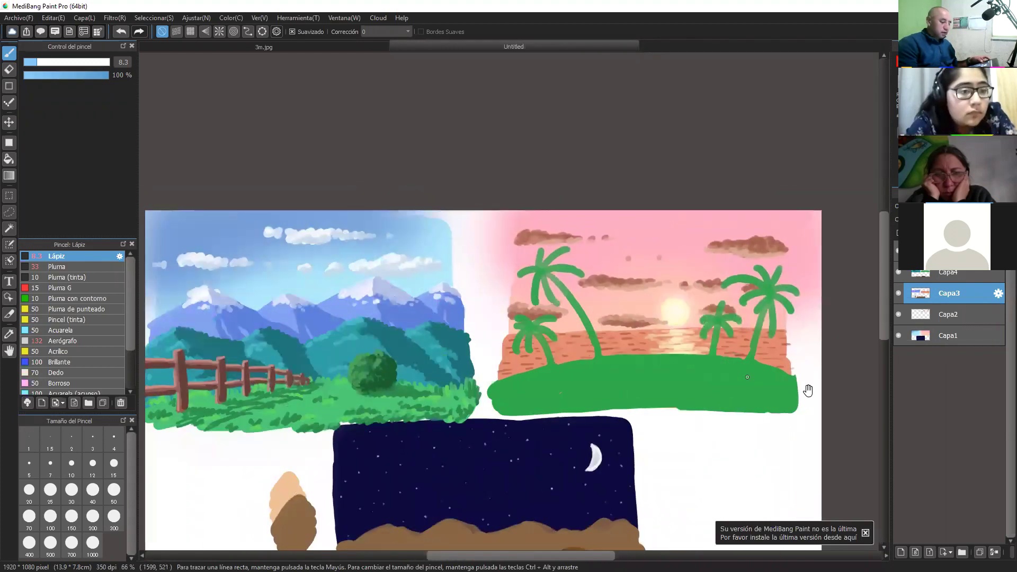
{"action": "key", "text": "ctrl+plus"}
{"action": "left_click_drag", "start_coordinate": [788, 431], "coordinate": [619, 380]}
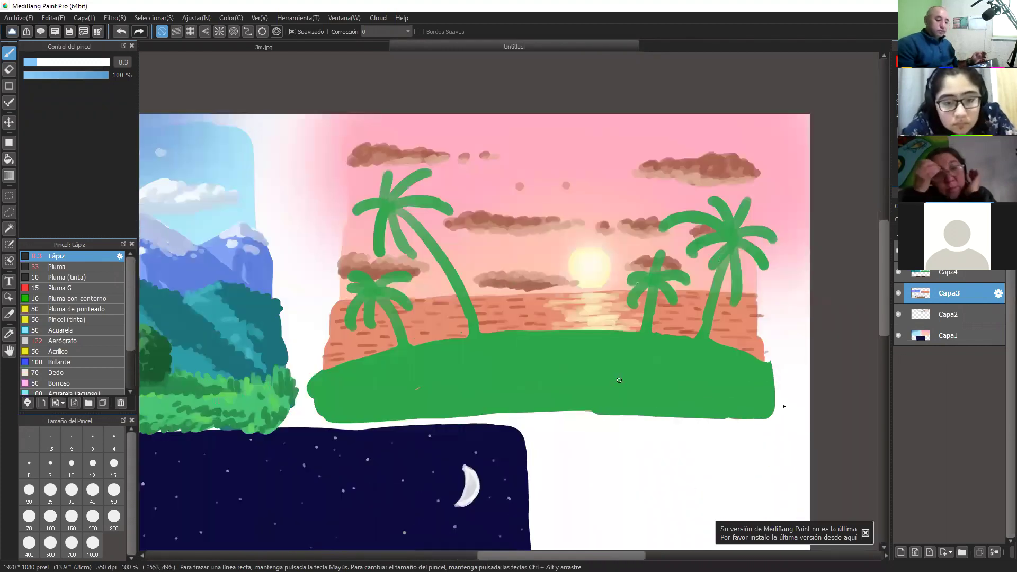
{"action": "left_click", "coordinate": [948, 273]}
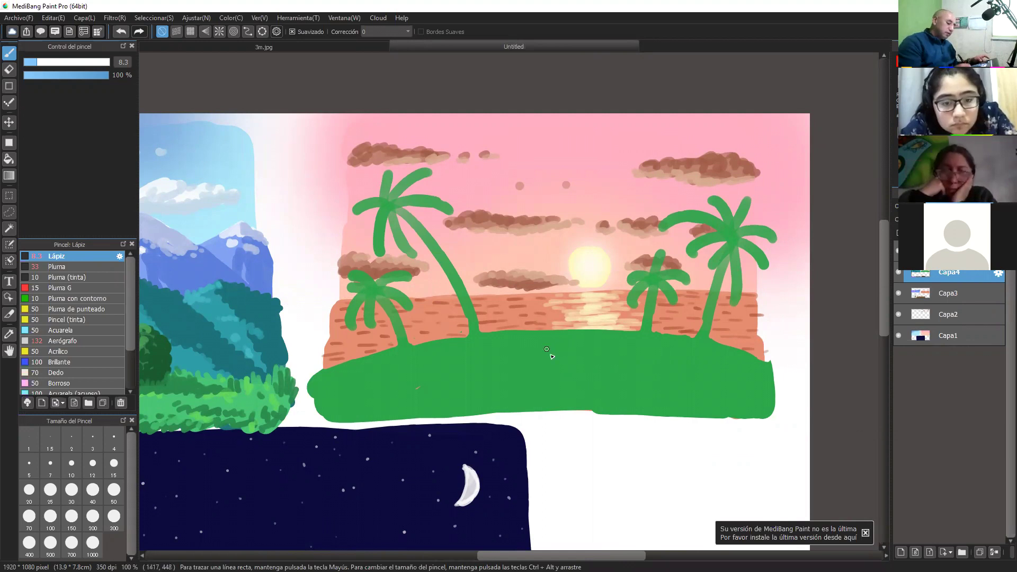
{"action": "key", "text": "ctrl+plus"}
{"action": "key", "text": "ctrl+plus"}
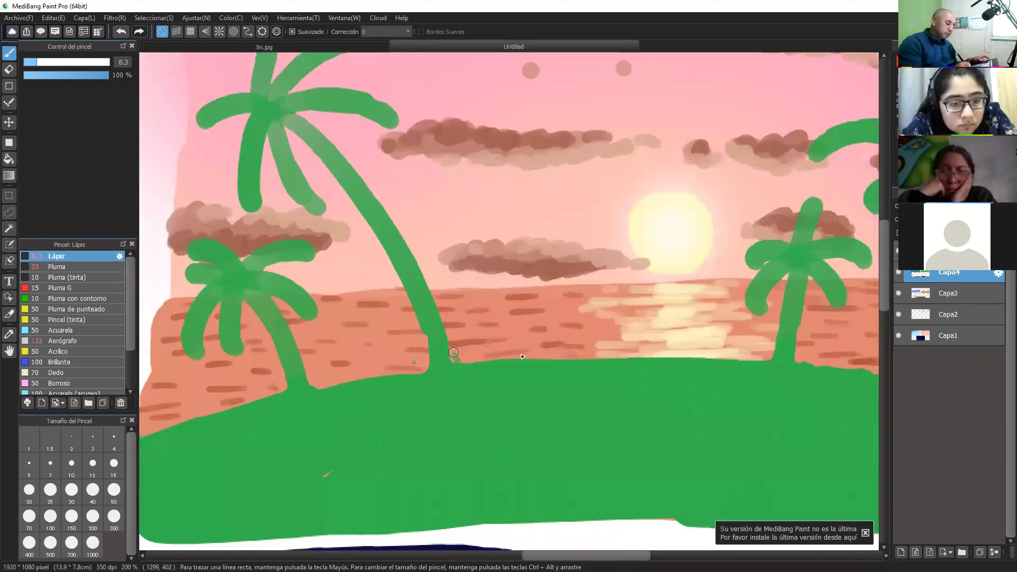
{"action": "mouse_move", "coordinate": [453, 352]}
{"action": "left_mouse_down"}
{"action": "mouse_move", "coordinate": [744, 356]}
{"action": "mouse_move", "coordinate": [759, 366]}
{"action": "mouse_move", "coordinate": [768, 350]}
{"action": "left_mouse_up"}
{"action": "left_click_drag", "start_coordinate": [711, 372], "coordinate": [682, 375]}
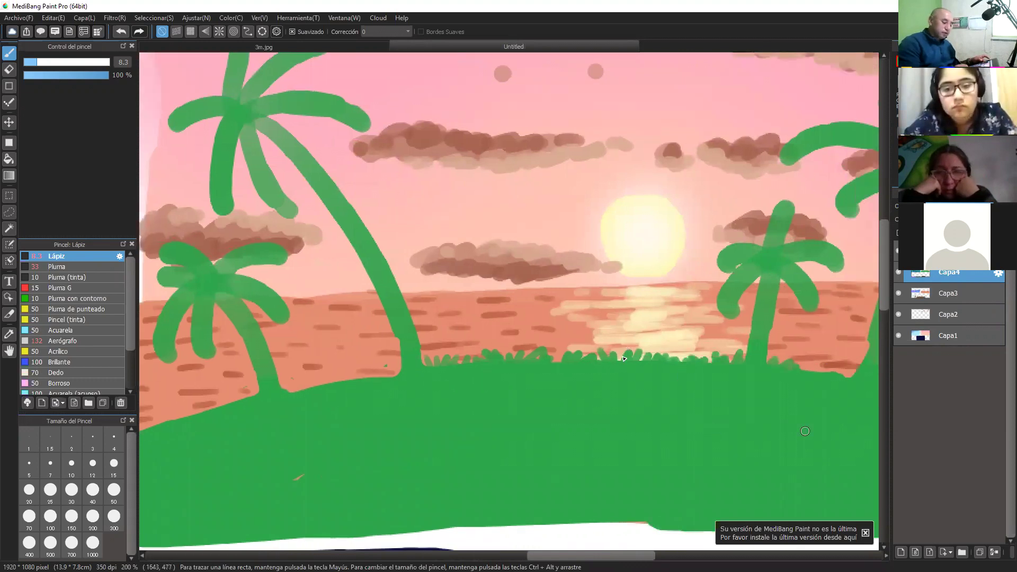
Paint small green grass blades along the hill's top edge from the small right palm to the hill's right end
{"action": "scroll", "coordinate": [625, 360], "scroll_direction": "right", "scroll_amount": 6}
{"action": "left_click_drag", "start_coordinate": [625, 361], "coordinate": [621, 350]}
{"action": "mouse_move", "coordinate": [647, 359]}
{"action": "left_mouse_down"}
{"action": "mouse_move", "coordinate": [666, 353]}
{"action": "mouse_move", "coordinate": [684, 326]}
{"action": "left_mouse_up"}
{"action": "left_click_drag", "start_coordinate": [703, 360], "coordinate": [814, 399]}
Paint green grass blades along the hill's top edge from the tall left palm to the left end and cover the orange gap on the hill
{"action": "mouse_move", "coordinate": [503, 413]}
{"action": "left_mouse_down"}
{"action": "mouse_move", "coordinate": [687, 357]}
{"action": "mouse_move", "coordinate": [639, 351]}
{"action": "left_mouse_up"}
{"action": "scroll", "coordinate": [503, 412], "scroll_direction": "left", "scroll_amount": 10}
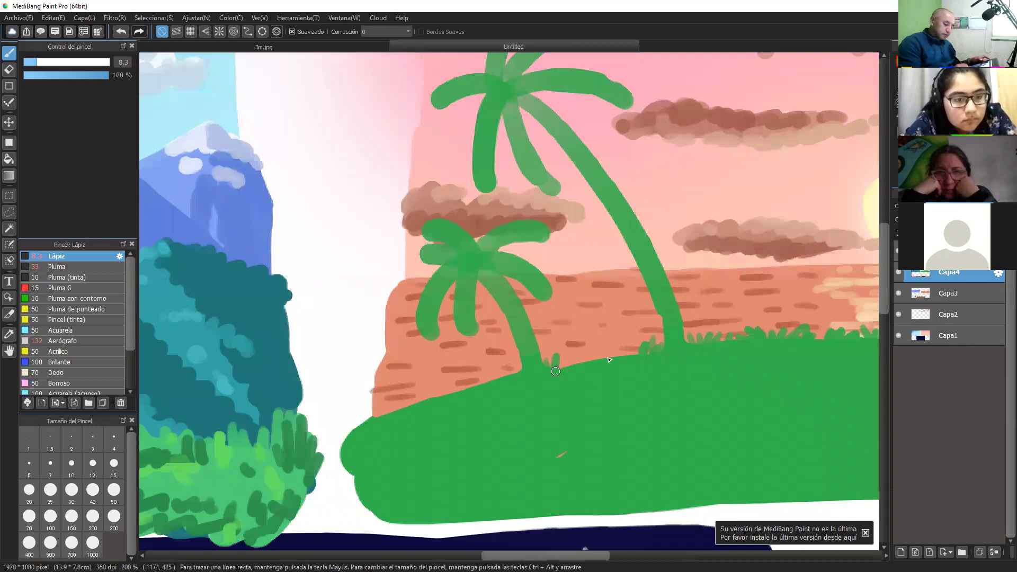
{"action": "mouse_move", "coordinate": [551, 365]}
{"action": "left_mouse_down"}
{"action": "mouse_move", "coordinate": [588, 353]}
{"action": "mouse_move", "coordinate": [623, 368]}
{"action": "left_mouse_up"}
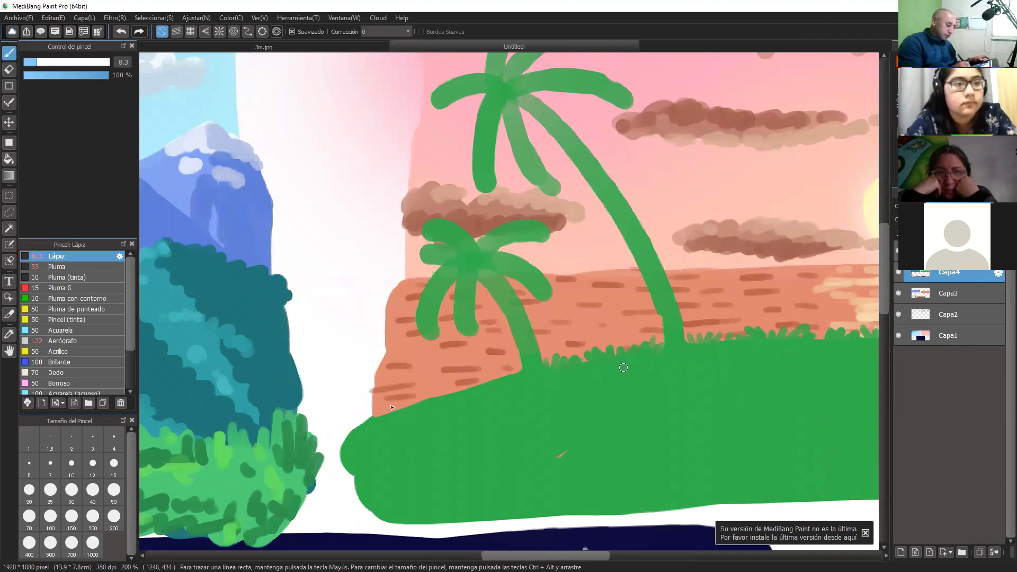
{"action": "left_click_drag", "start_coordinate": [523, 361], "coordinate": [486, 380]}
{"action": "left_click_drag", "start_coordinate": [372, 416], "coordinate": [427, 399]}
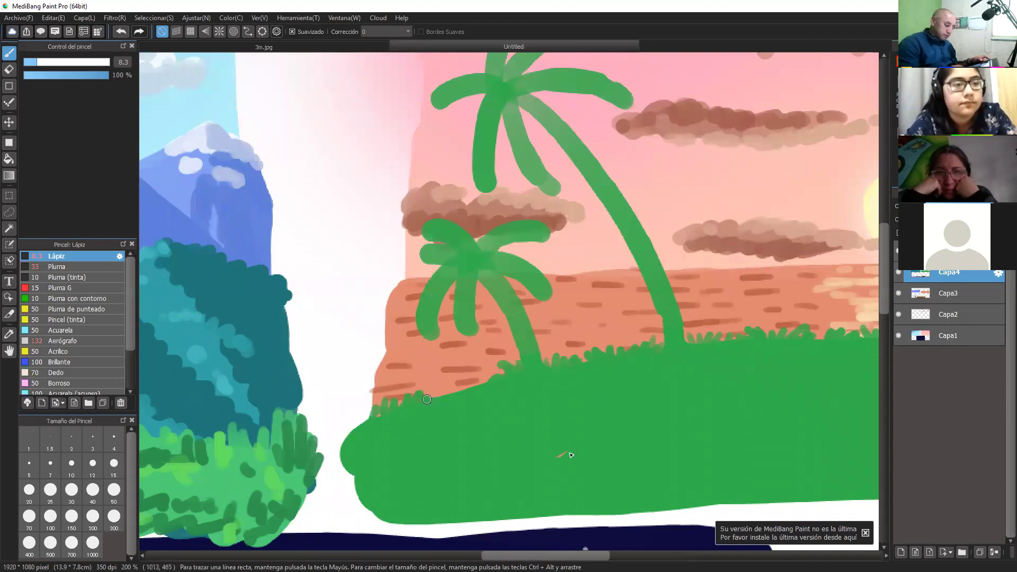
{"action": "left_click_drag", "start_coordinate": [775, 401], "coordinate": [500, 492]}
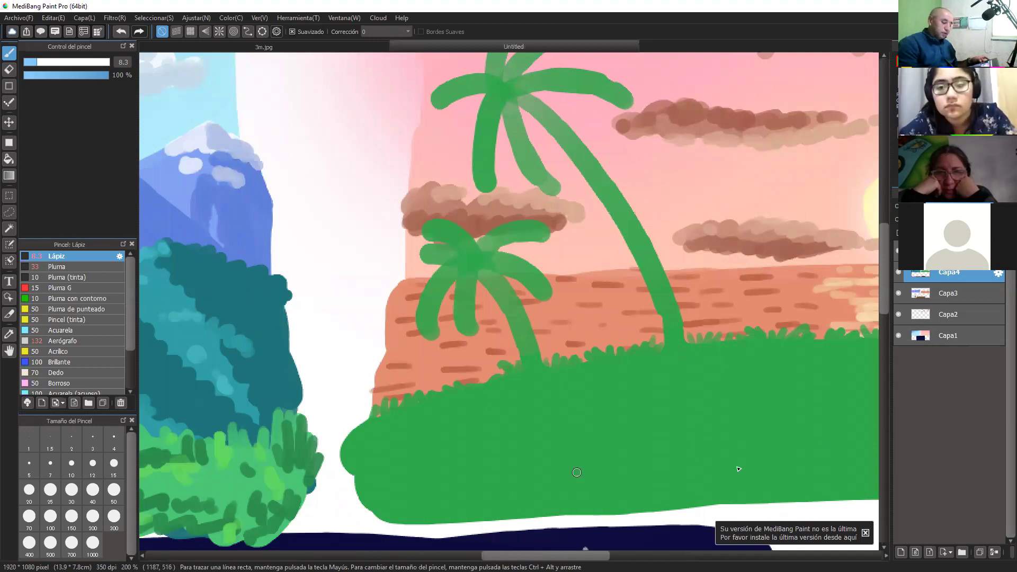
Paint jagged light green leaflets along the fronds of the tall left palm
{"action": "key", "text": "ctrl+minus"}
{"action": "left_click_drag", "start_coordinate": [677, 441], "coordinate": [705, 492]}
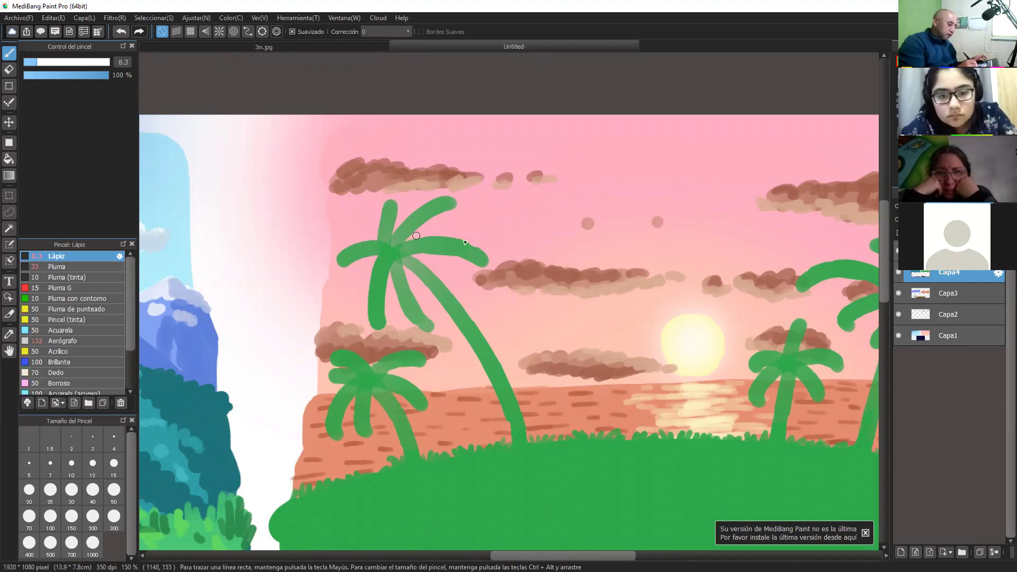
{"action": "mouse_move", "coordinate": [417, 236]}
{"action": "left_mouse_down"}
{"action": "mouse_move", "coordinate": [481, 243]}
{"action": "mouse_move", "coordinate": [497, 270]}
{"action": "left_mouse_up"}
{"action": "left_click_drag", "start_coordinate": [403, 235], "coordinate": [420, 231]}
{"action": "mouse_move", "coordinate": [417, 222]}
{"action": "left_mouse_down"}
{"action": "mouse_move", "coordinate": [432, 225]}
{"action": "mouse_move", "coordinate": [453, 197]}
{"action": "left_mouse_up"}
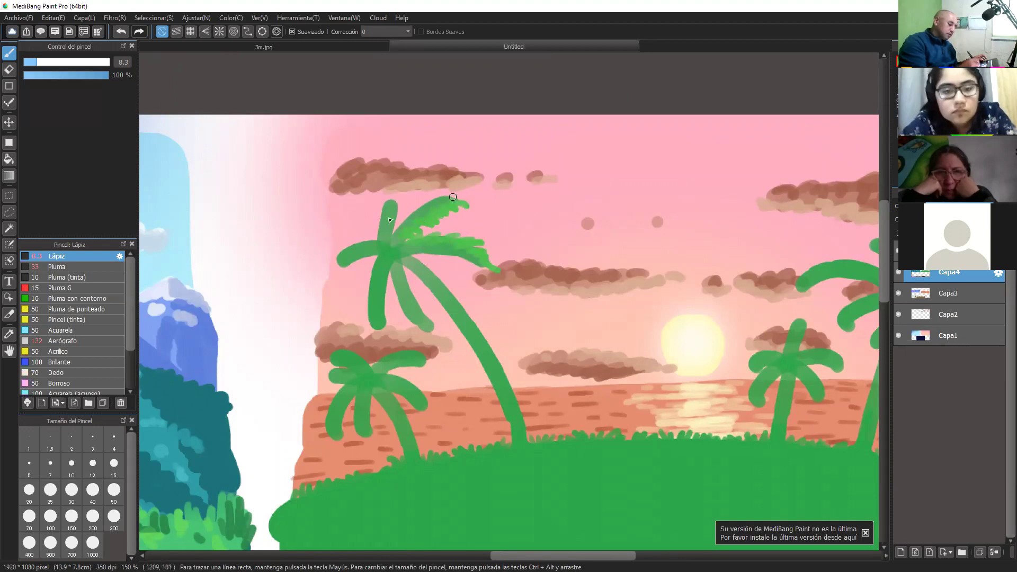
{"action": "left_click_drag", "start_coordinate": [395, 225], "coordinate": [416, 187]}
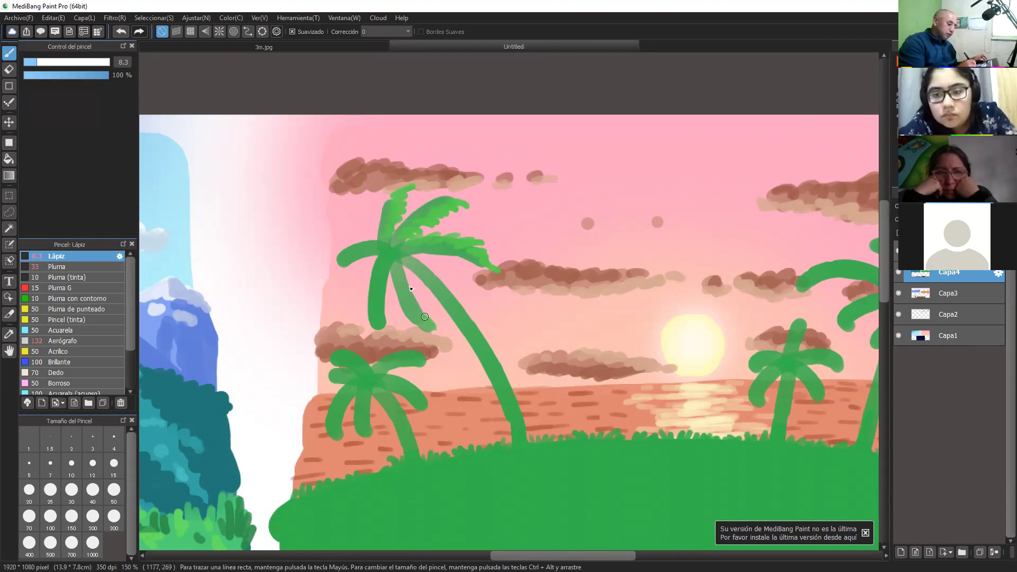
{"action": "left_click_drag", "start_coordinate": [424, 316], "coordinate": [406, 270]}
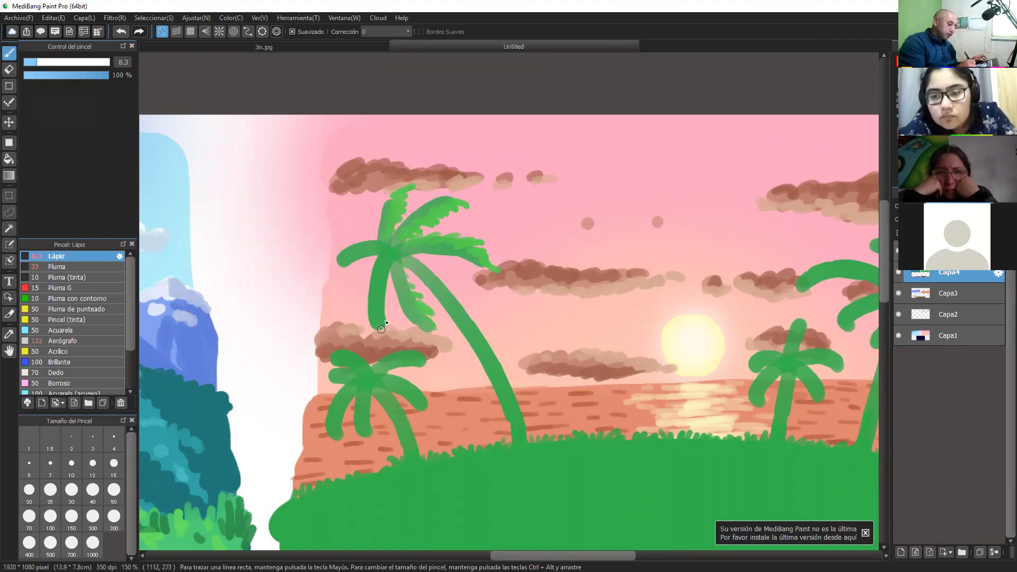
{"action": "mouse_move", "coordinate": [386, 324]}
{"action": "left_mouse_down"}
{"action": "mouse_move", "coordinate": [392, 268]}
{"action": "mouse_move", "coordinate": [341, 249]}
{"action": "mouse_move", "coordinate": [385, 234]}
{"action": "mouse_move", "coordinate": [392, 268]}
{"action": "mouse_move", "coordinate": [378, 237]}
{"action": "left_mouse_up"}
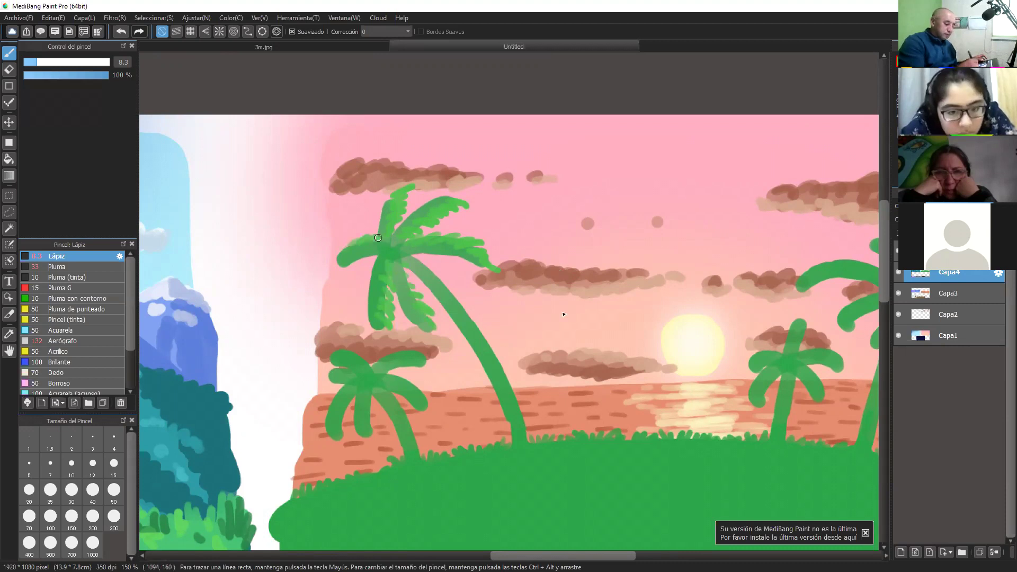
Paint light green leaflets on the small right palm's fronds, undoing the arrow sketched between the palm and the sun
{"action": "left_click_drag", "start_coordinate": [764, 466], "coordinate": [558, 442]}
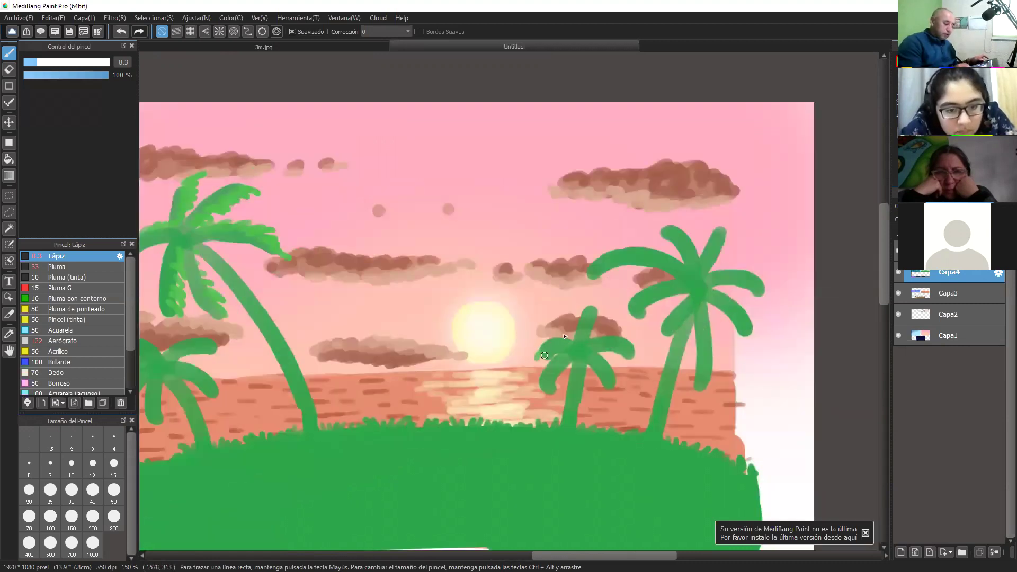
{"action": "mouse_move", "coordinate": [536, 349]}
{"action": "left_mouse_down"}
{"action": "mouse_move", "coordinate": [553, 338]}
{"action": "mouse_move", "coordinate": [571, 349]}
{"action": "mouse_move", "coordinate": [545, 394]}
{"action": "left_mouse_up"}
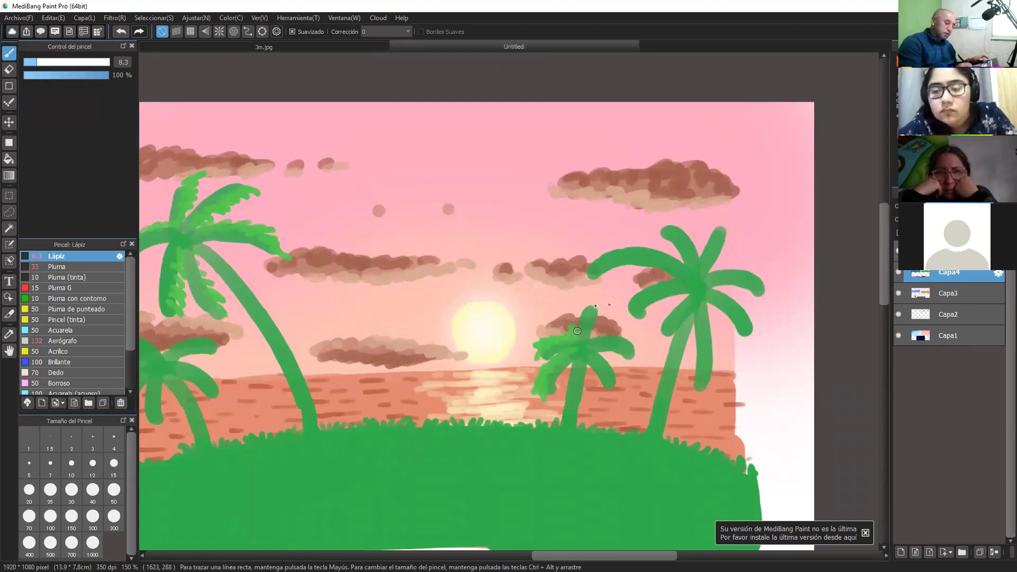
{"action": "mouse_move", "coordinate": [576, 327]}
{"action": "left_mouse_down"}
{"action": "mouse_move", "coordinate": [600, 299]}
{"action": "mouse_move", "coordinate": [518, 317]}
{"action": "mouse_move", "coordinate": [530, 325]}
{"action": "left_mouse_up"}
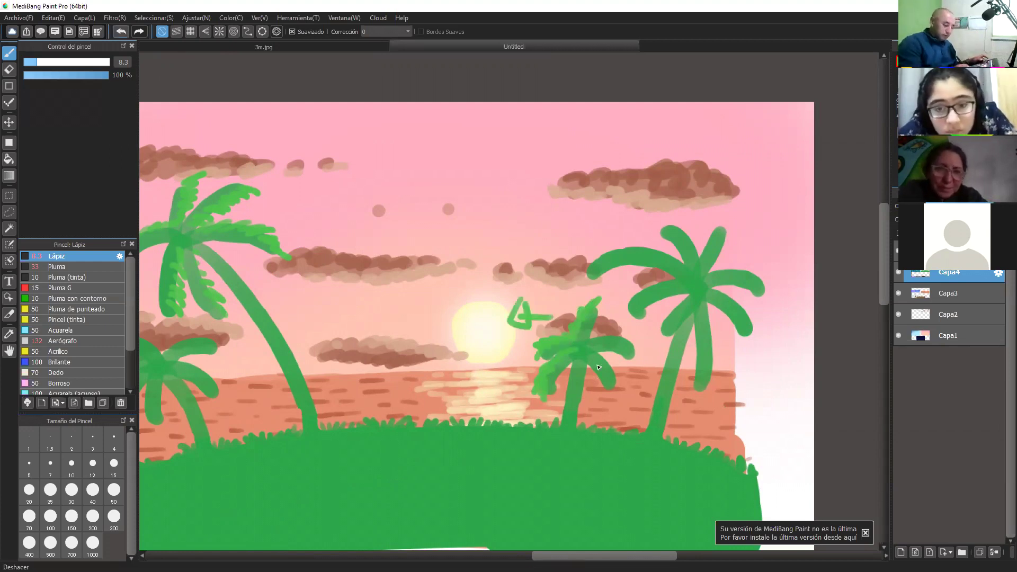
{"action": "key", "text": "ctrl+z"}
{"action": "key", "text": "ctrl+z"}
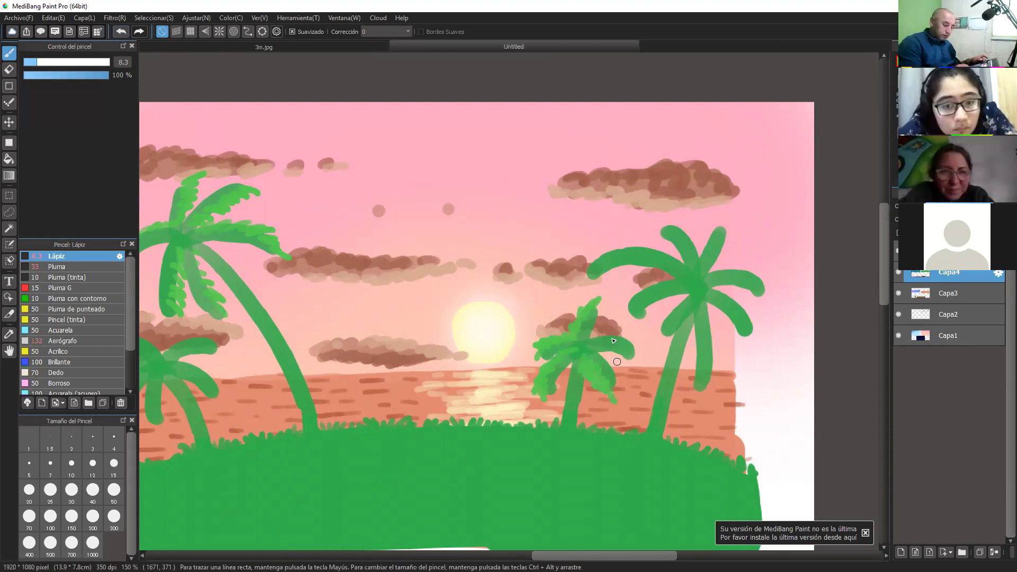
{"action": "left_click_drag", "start_coordinate": [591, 343], "coordinate": [636, 350]}
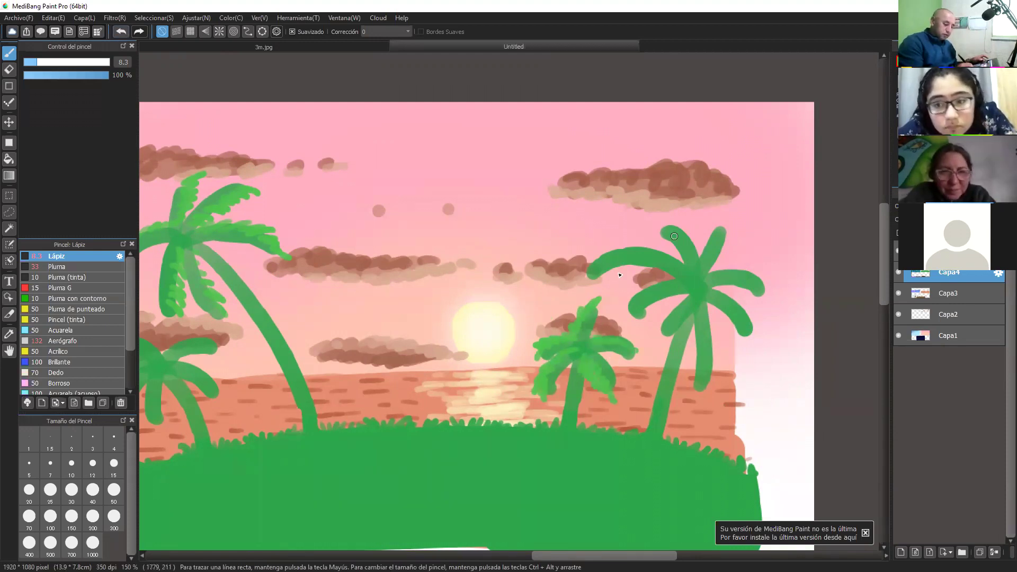
Paint light green leaflets on the tall right palm's fronds and light green highlights along the trunks of both right palms
{"action": "left_click_drag", "start_coordinate": [622, 255], "coordinate": [578, 287]}
{"action": "left_click_drag", "start_coordinate": [628, 261], "coordinate": [674, 273]}
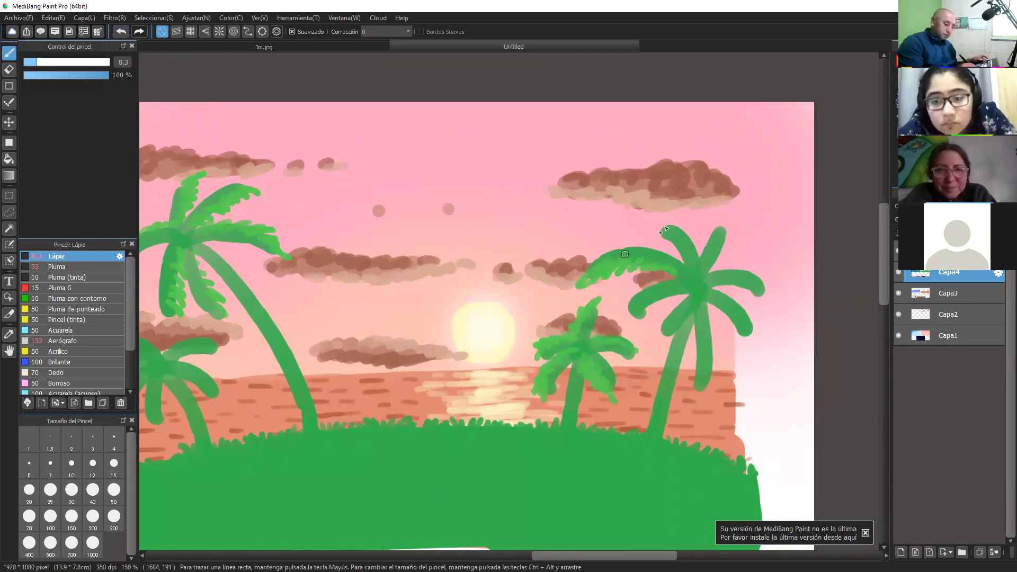
{"action": "mouse_move", "coordinate": [666, 228]}
{"action": "left_mouse_down"}
{"action": "mouse_move", "coordinate": [685, 261]}
{"action": "mouse_move", "coordinate": [708, 258]}
{"action": "mouse_move", "coordinate": [721, 223]}
{"action": "left_mouse_up"}
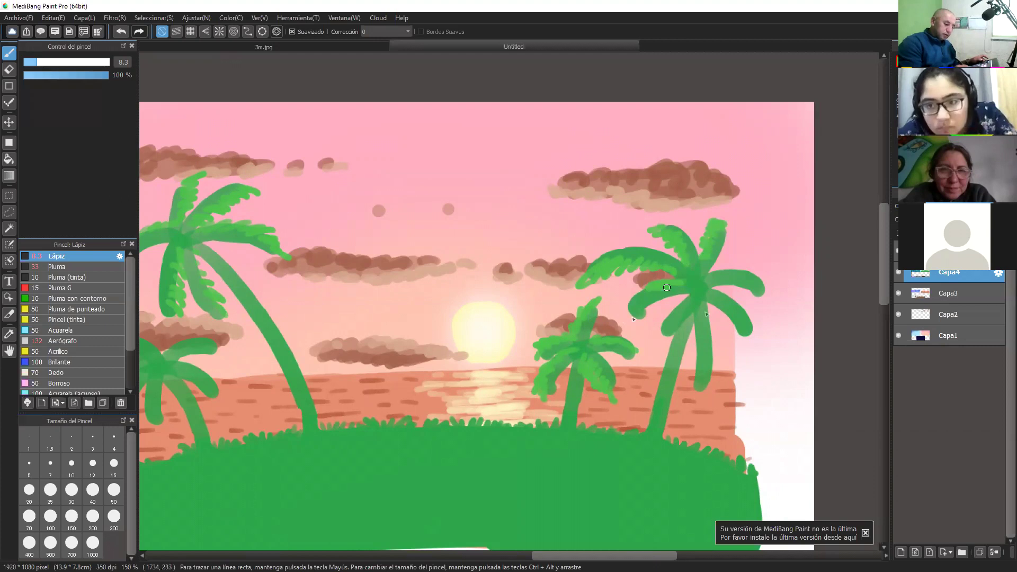
{"action": "mouse_move", "coordinate": [667, 288]}
{"action": "left_mouse_down"}
{"action": "mouse_move", "coordinate": [626, 322]}
{"action": "mouse_move", "coordinate": [690, 302]}
{"action": "mouse_move", "coordinate": [694, 319]}
{"action": "left_mouse_up"}
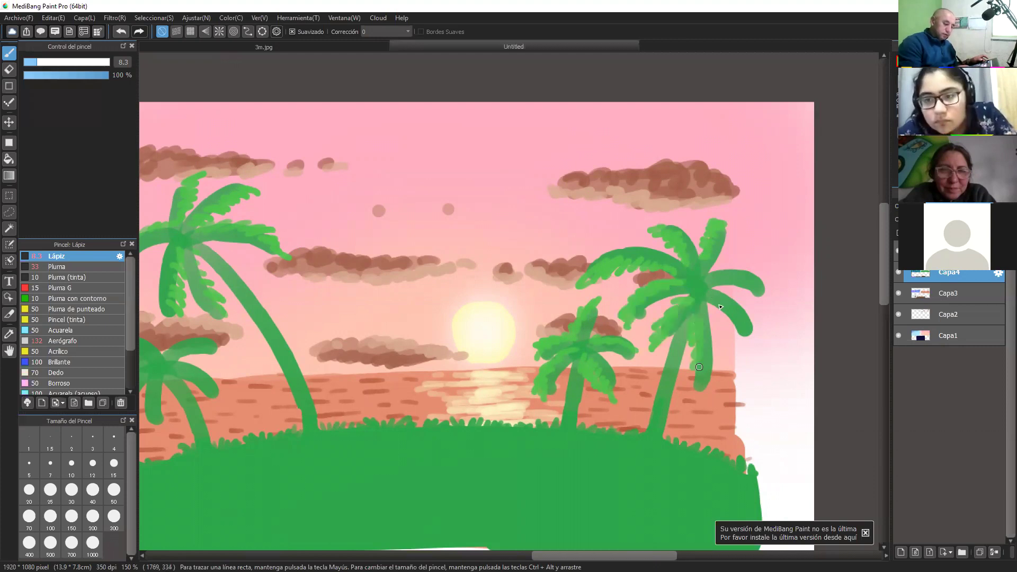
{"action": "mouse_move", "coordinate": [712, 281]}
{"action": "left_mouse_down"}
{"action": "mouse_move", "coordinate": [741, 271]}
{"action": "mouse_move", "coordinate": [766, 288]}
{"action": "left_mouse_up"}
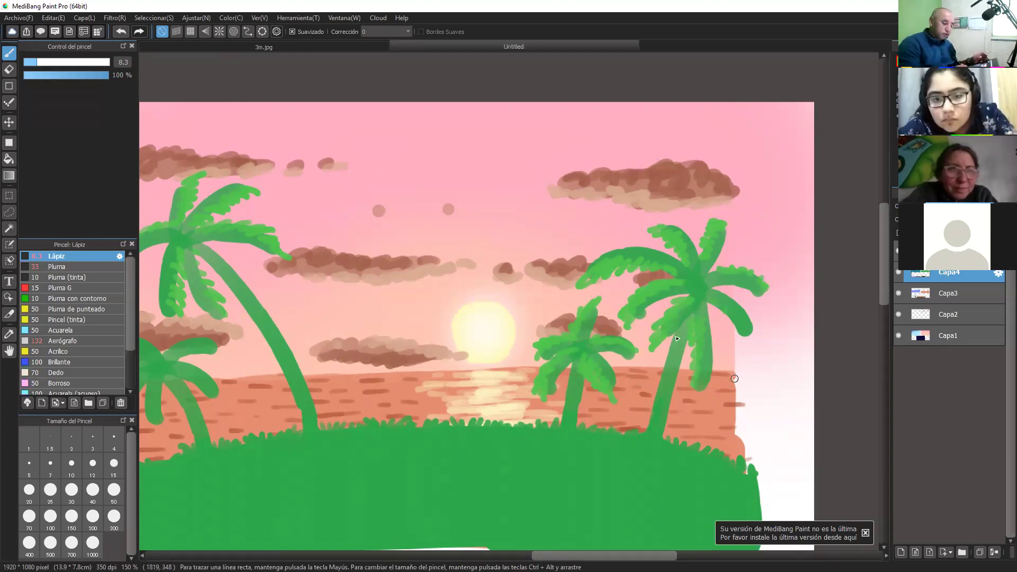
{"action": "left_click_drag", "start_coordinate": [674, 341], "coordinate": [651, 419]}
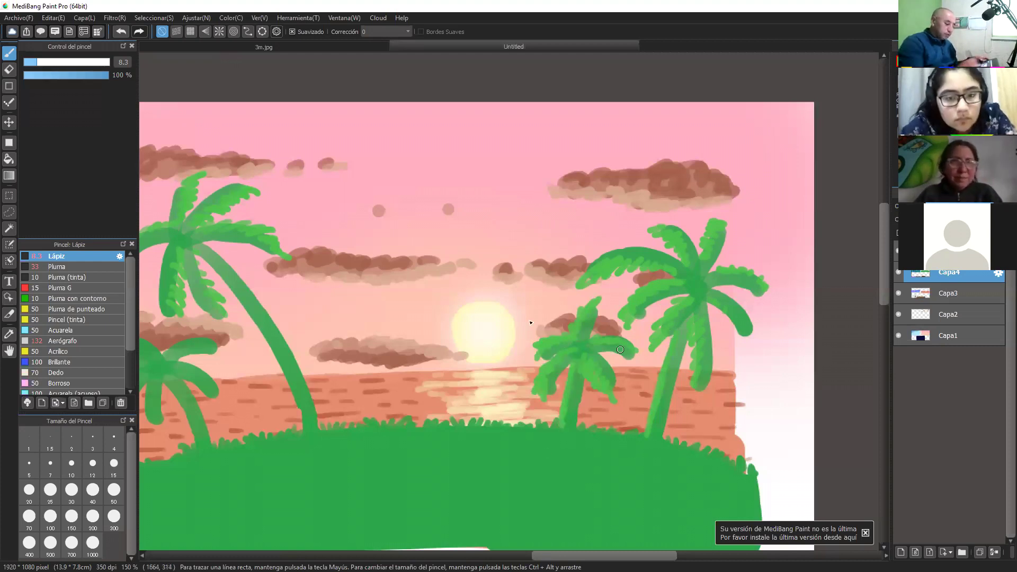
Paint light green leaflets along all the fronds of the small left palm
{"action": "left_click_drag", "start_coordinate": [468, 462], "coordinate": [724, 453]}
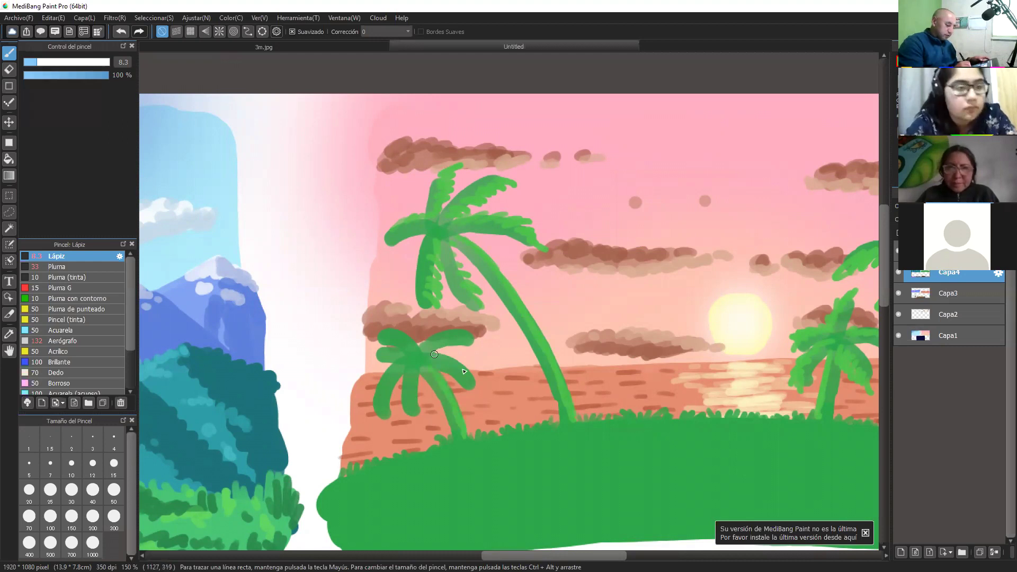
{"action": "left_click_drag", "start_coordinate": [435, 354], "coordinate": [483, 395]}
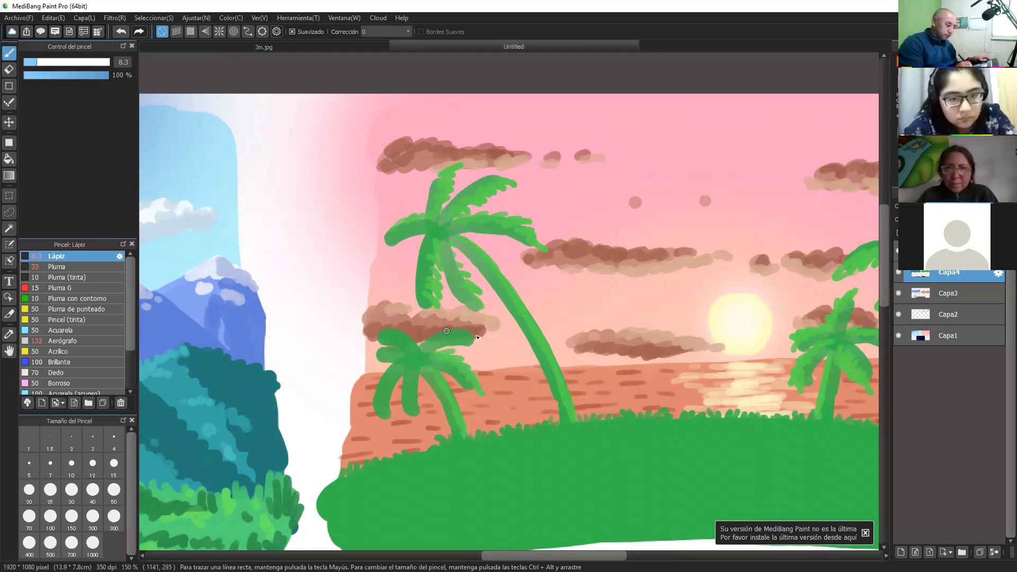
{"action": "left_click_drag", "start_coordinate": [446, 331], "coordinate": [496, 345]}
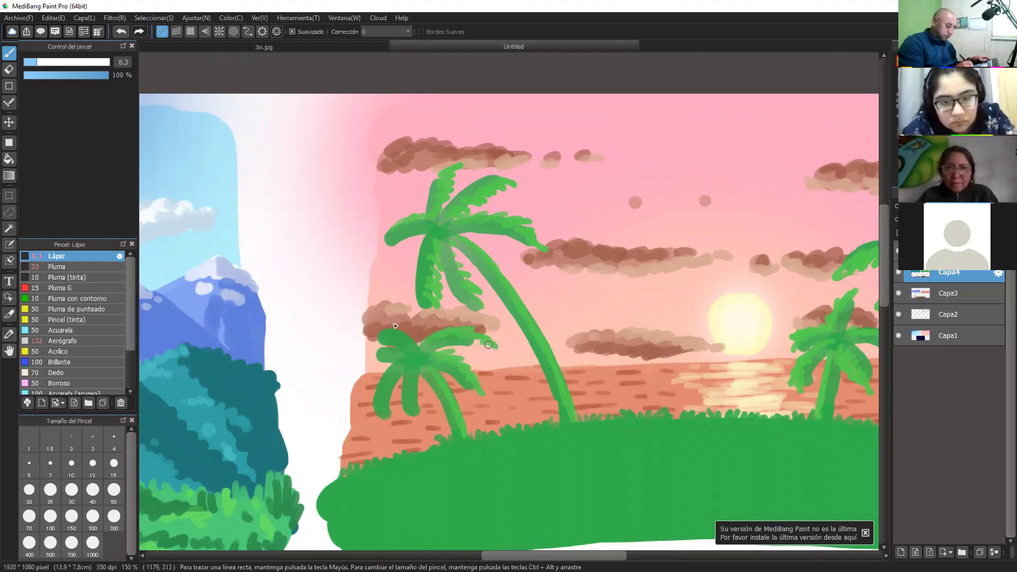
{"action": "mouse_move", "coordinate": [392, 327]}
{"action": "left_mouse_down"}
{"action": "mouse_move", "coordinate": [413, 342]}
{"action": "mouse_move", "coordinate": [392, 354]}
{"action": "left_mouse_up"}
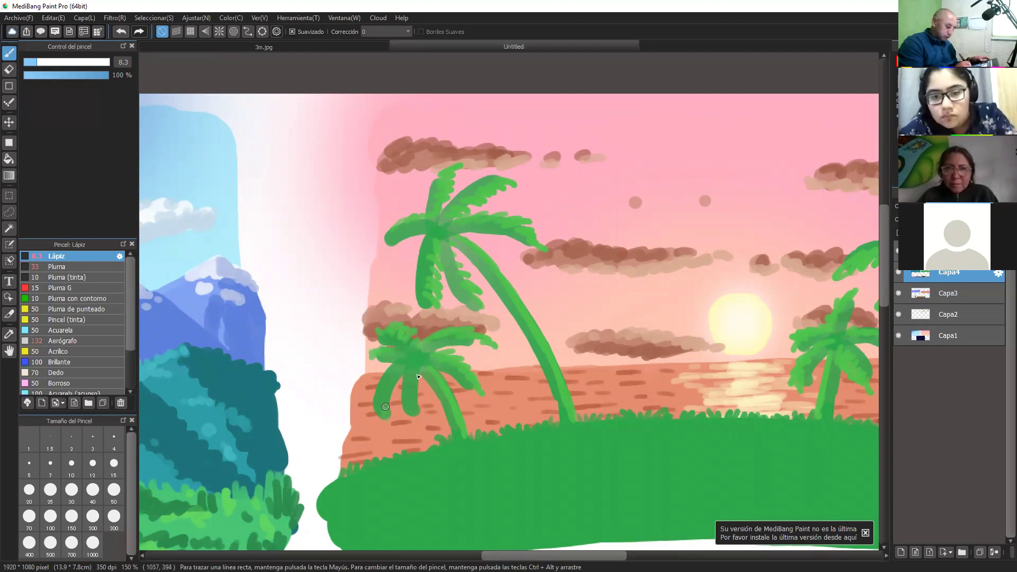
{"action": "mouse_move", "coordinate": [385, 407]}
{"action": "left_mouse_down"}
{"action": "mouse_move", "coordinate": [392, 392]}
{"action": "mouse_move", "coordinate": [417, 390]}
{"action": "left_mouse_up"}
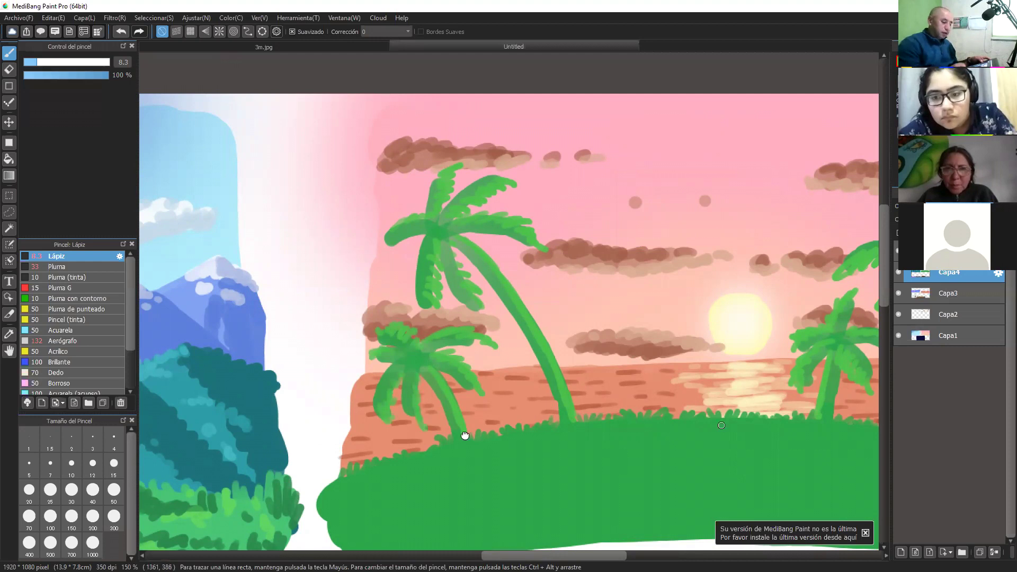
Add light green grass blades along the hill's top edge from the small right palm to the hill's left end
{"action": "left_click_drag", "start_coordinate": [465, 435], "coordinate": [397, 436]}
{"action": "mouse_move", "coordinate": [602, 417]}
{"action": "left_mouse_down"}
{"action": "mouse_move", "coordinate": [582, 352]}
{"action": "mouse_move", "coordinate": [589, 357]}
{"action": "left_mouse_up"}
{"action": "mouse_move", "coordinate": [572, 361]}
{"action": "left_mouse_down"}
{"action": "mouse_move", "coordinate": [569, 347]}
{"action": "mouse_move", "coordinate": [623, 347]}
{"action": "left_mouse_up"}
{"action": "left_click_drag", "start_coordinate": [648, 362], "coordinate": [669, 353]}
{"action": "left_click_drag", "start_coordinate": [680, 363], "coordinate": [684, 354]}
{"action": "left_click_drag", "start_coordinate": [700, 364], "coordinate": [709, 349]}
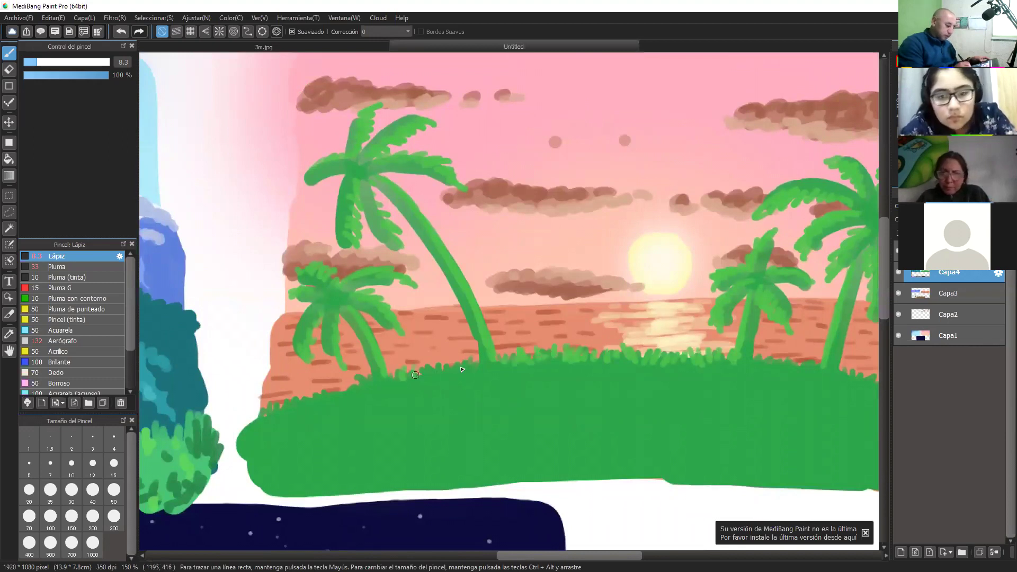
{"action": "left_click_drag", "start_coordinate": [383, 425], "coordinate": [491, 401]}
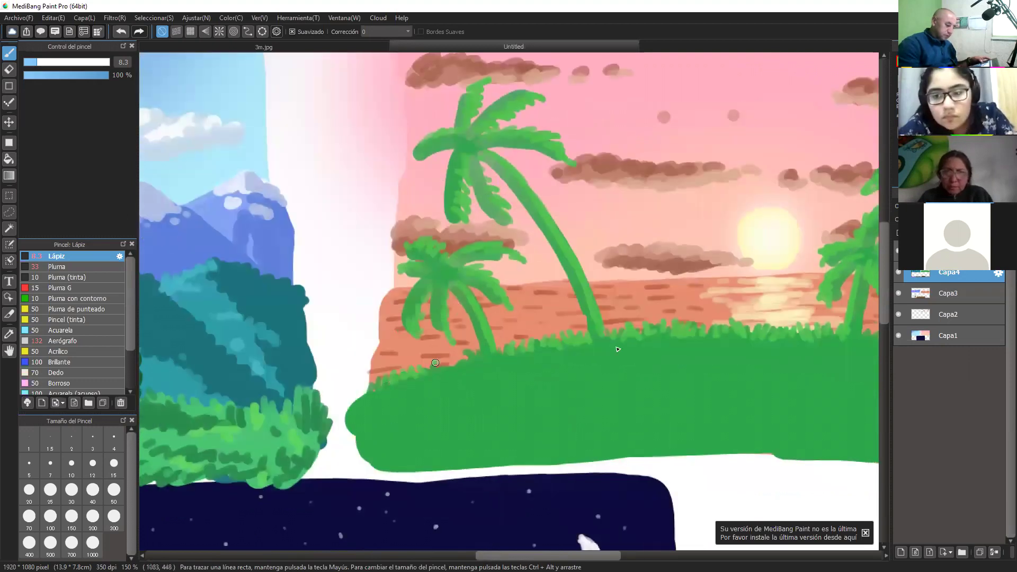
Add light green grass blades along the hill's top edge from the small right palm to the hill's right end
{"action": "left_click_drag", "start_coordinate": [528, 441], "coordinate": [444, 441]}
{"action": "left_click_drag", "start_coordinate": [682, 339], "coordinate": [433, 379]}
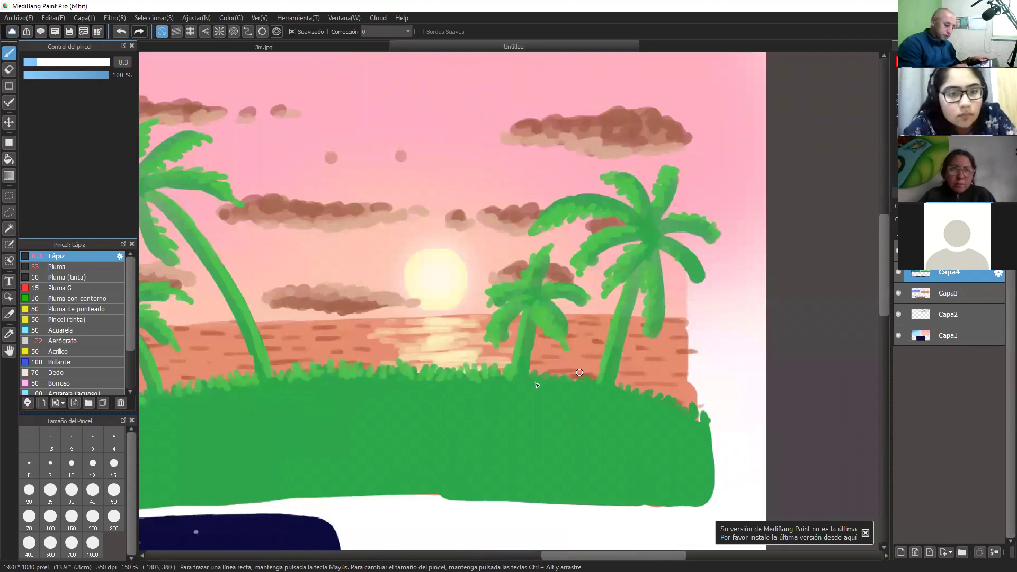
{"action": "scroll", "coordinate": [580, 372], "scroll_direction": "right", "scroll_amount": 1}
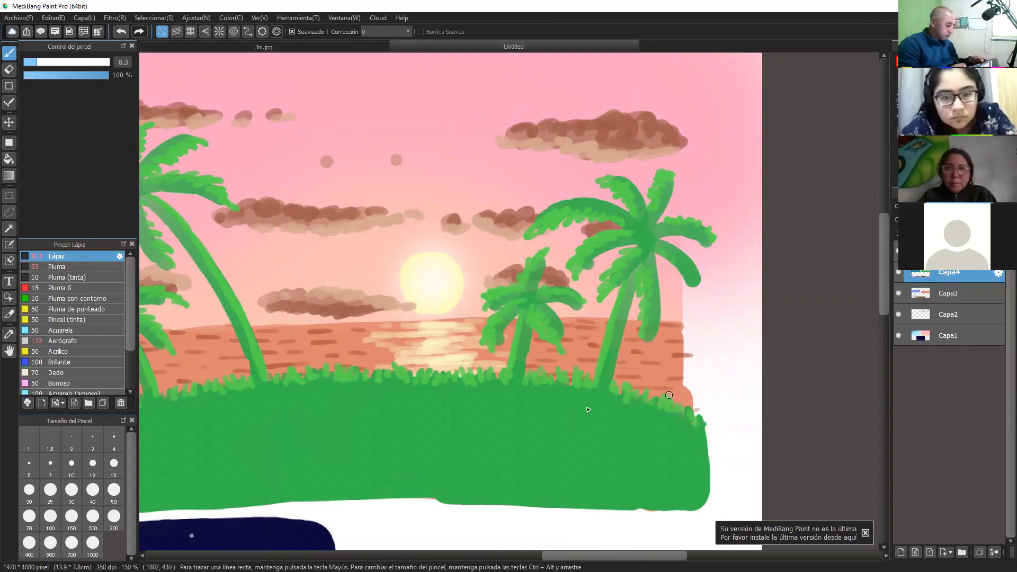
Scatter small clusters of light green grass strokes across the body of the hill
{"action": "left_click_drag", "start_coordinate": [503, 452], "coordinate": [684, 416]}
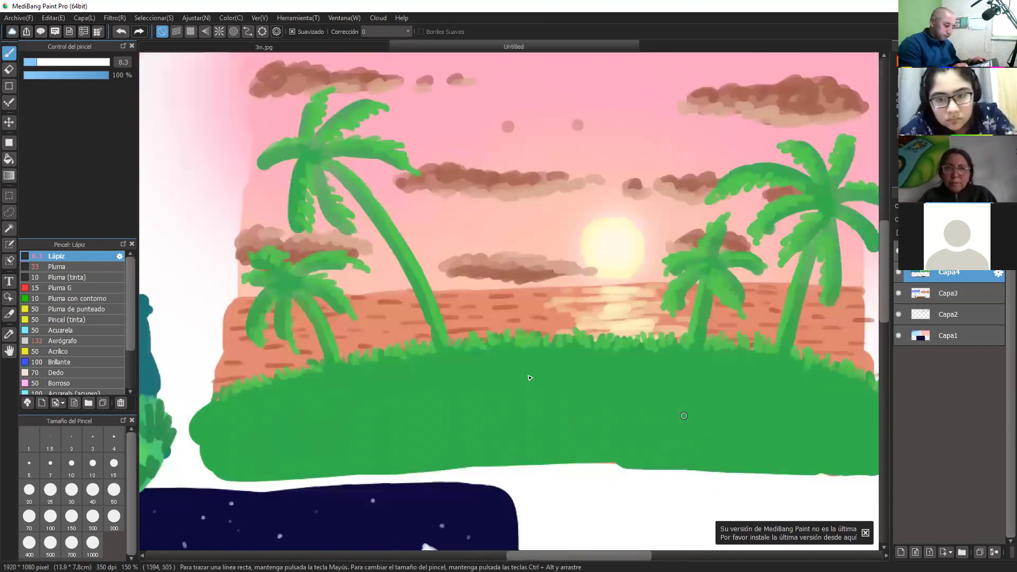
{"action": "left_click_drag", "start_coordinate": [490, 379], "coordinate": [542, 379]}
{"action": "mouse_move", "coordinate": [617, 372]}
{"action": "left_mouse_down"}
{"action": "mouse_move", "coordinate": [642, 379]}
{"action": "mouse_move", "coordinate": [657, 368]}
{"action": "left_mouse_up"}
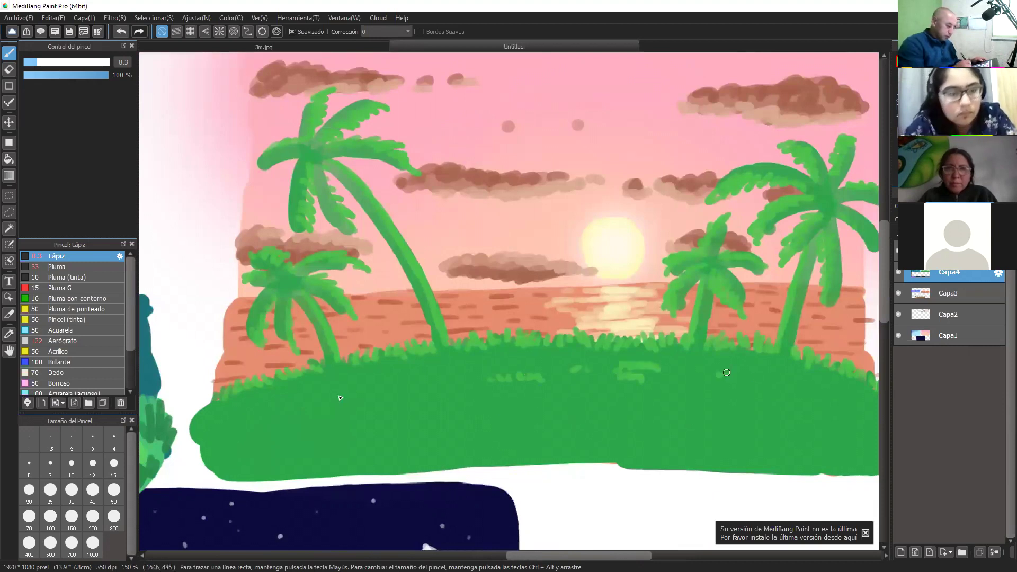
{"action": "left_click_drag", "start_coordinate": [726, 372], "coordinate": [758, 375]}
{"action": "left_click_drag", "start_coordinate": [807, 383], "coordinate": [821, 391]}
{"action": "mouse_move", "coordinate": [495, 437]}
{"action": "left_mouse_down"}
{"action": "mouse_move", "coordinate": [615, 423]}
{"action": "mouse_move", "coordinate": [654, 434]}
{"action": "left_mouse_up"}
{"action": "left_click_drag", "start_coordinate": [398, 411], "coordinate": [436, 402]}
{"action": "left_click_drag", "start_coordinate": [536, 375], "coordinate": [551, 372]}
{"action": "left_click_drag", "start_coordinate": [566, 369], "coordinate": [581, 369]}
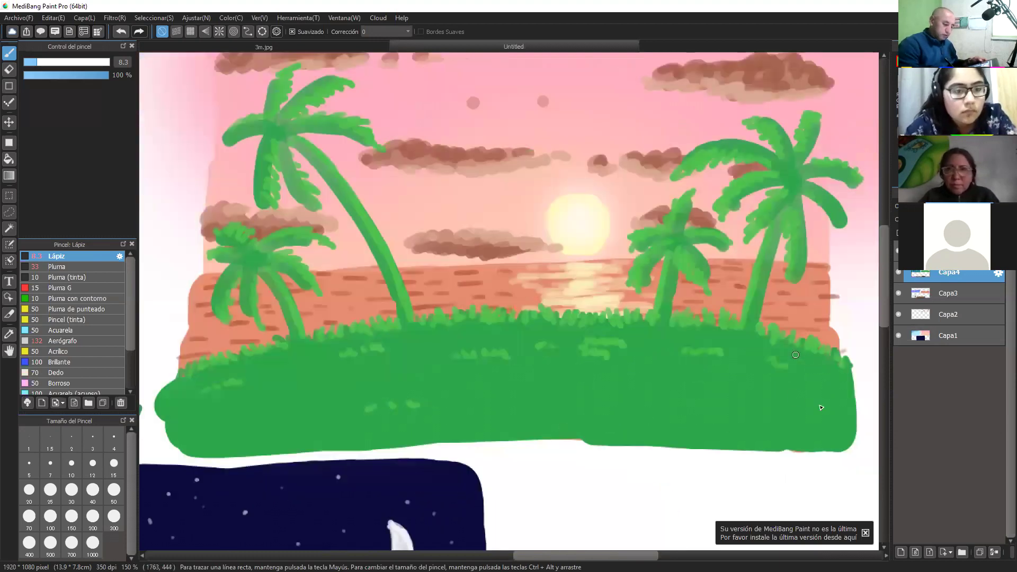
Examine the sunset scene beside the mountain scene, then inspect its hill and left palms up close
{"action": "key", "text": "ctrl+minus"}
{"action": "key", "text": "ctrl+minus"}
{"action": "left_click_drag", "start_coordinate": [597, 399], "coordinate": [768, 416]}
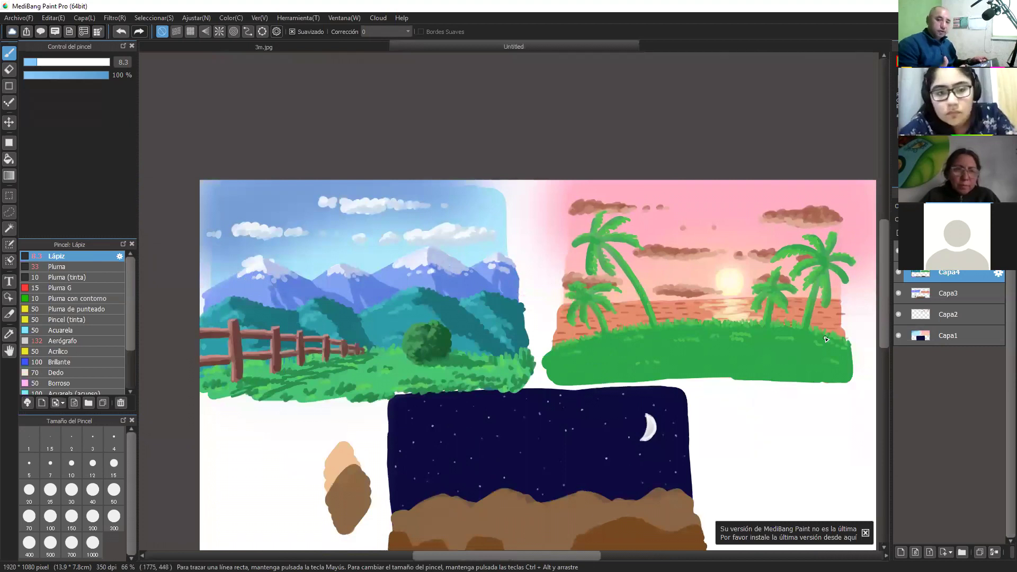
{"action": "key", "text": "ctrl+plus"}
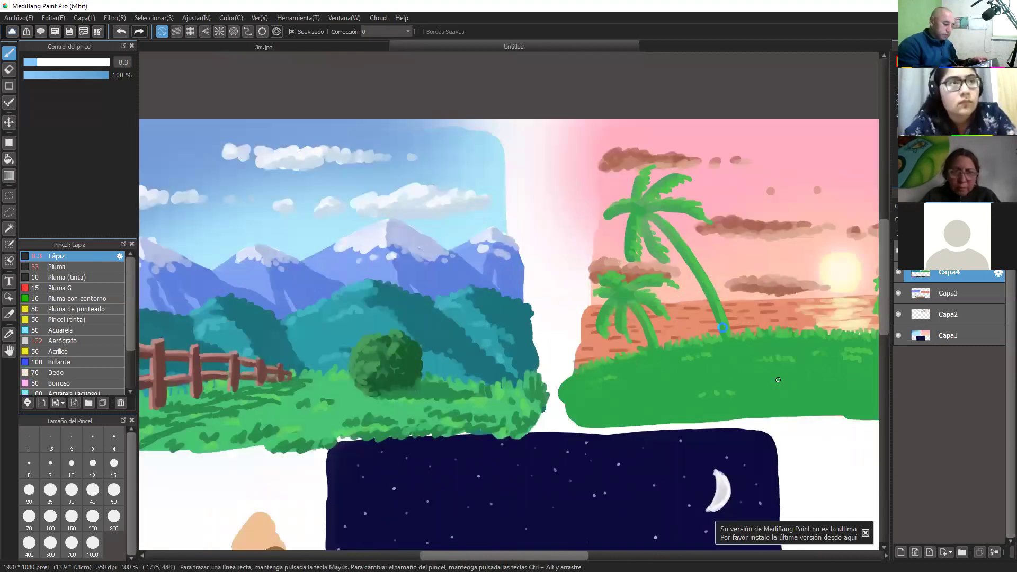
{"action": "scroll", "coordinate": [787, 377], "scroll_direction": "down", "scroll_amount": 1}
{"action": "scroll", "coordinate": [704, 420], "scroll_direction": "up", "scroll_amount": 2}
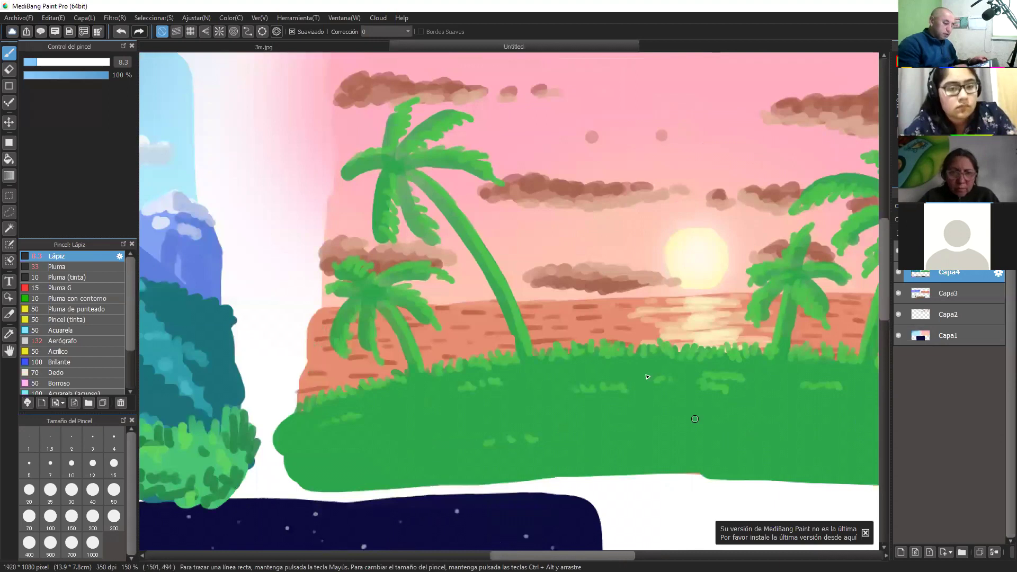
{"action": "left_click_drag", "start_coordinate": [647, 377], "coordinate": [728, 380]}
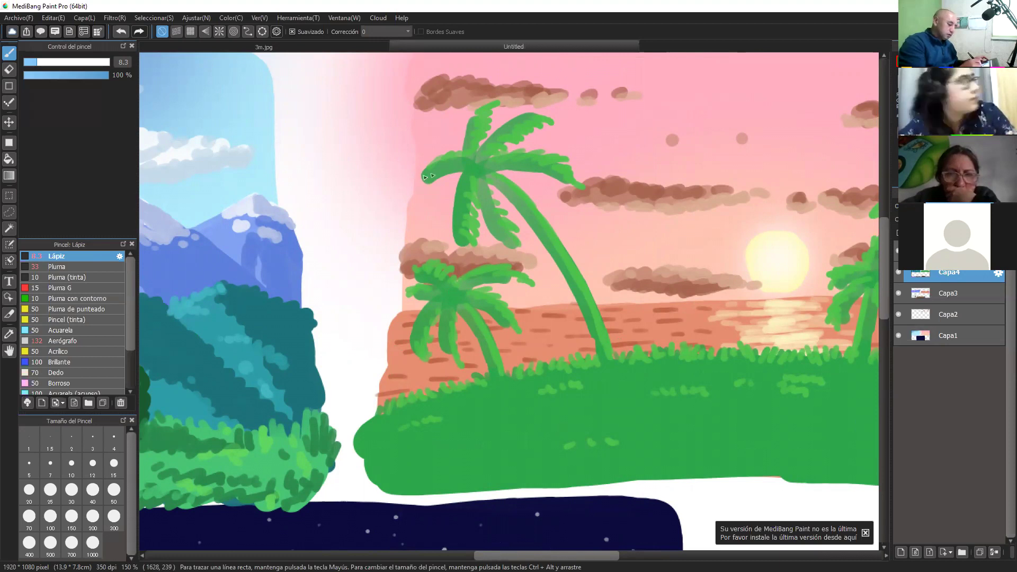
Shade the undersides of the tall left palm's fronds with dark green leafy strokes
{"action": "left_click_drag", "start_coordinate": [419, 187], "coordinate": [446, 166]}
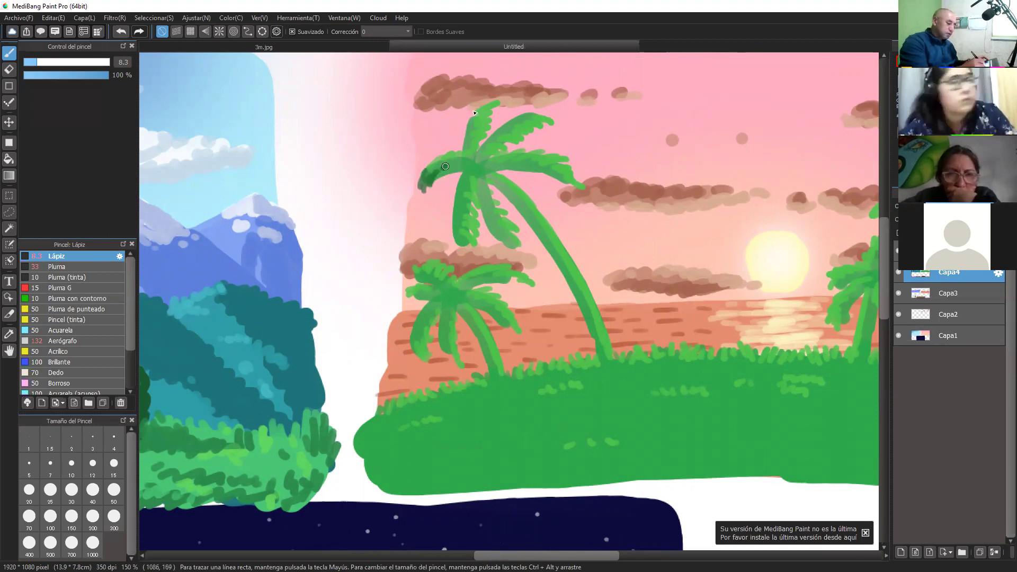
{"action": "left_click_drag", "start_coordinate": [467, 110], "coordinate": [459, 248]}
{"action": "mouse_move", "coordinate": [481, 176]}
{"action": "left_mouse_down"}
{"action": "mouse_move", "coordinate": [478, 195]}
{"action": "mouse_move", "coordinate": [511, 254]}
{"action": "left_mouse_up"}
{"action": "mouse_move", "coordinate": [482, 213]}
{"action": "left_mouse_down"}
{"action": "mouse_move", "coordinate": [472, 161]}
{"action": "mouse_move", "coordinate": [580, 195]}
{"action": "left_mouse_up"}
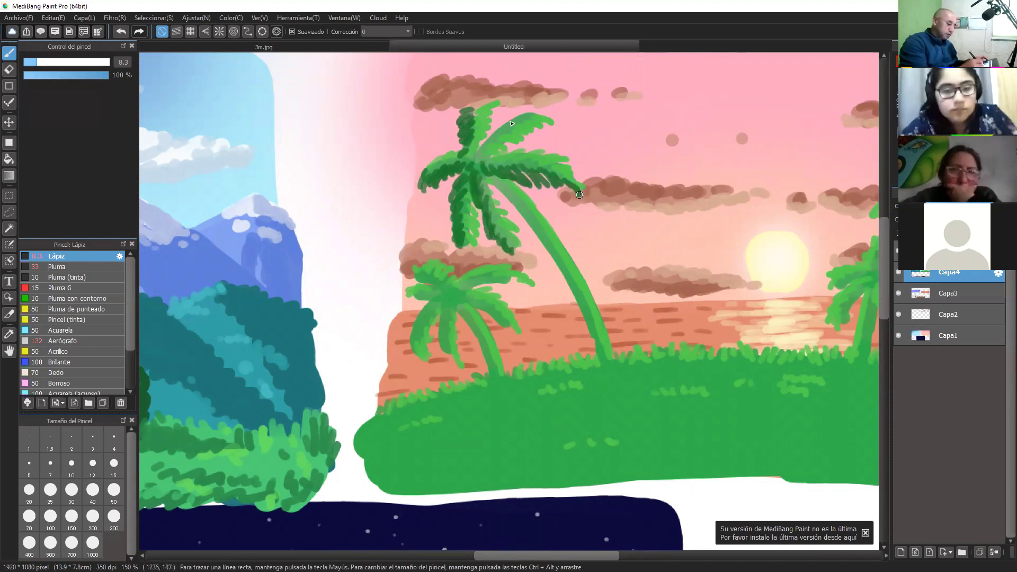
{"action": "left_click_drag", "start_coordinate": [477, 154], "coordinate": [536, 112]}
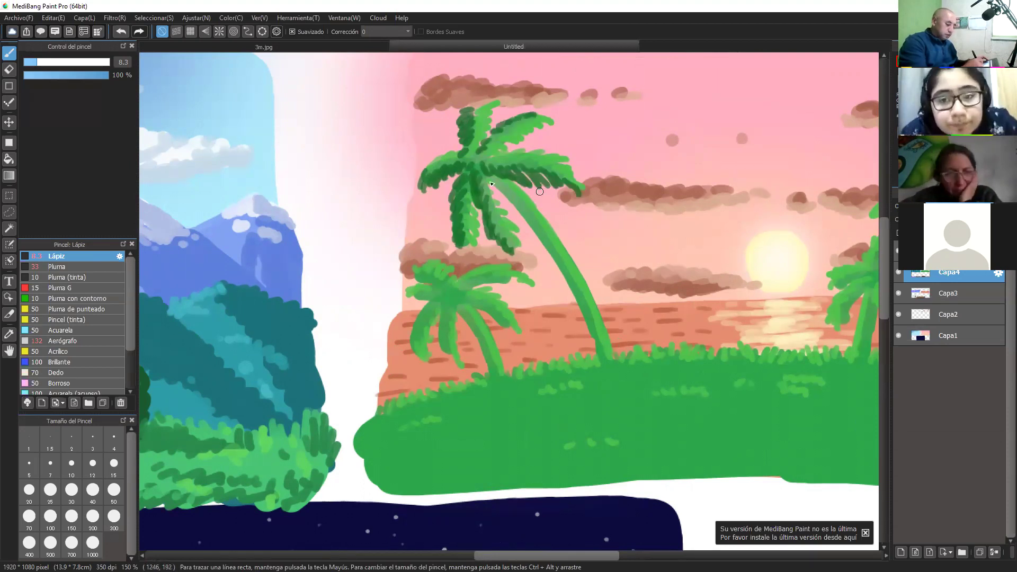
Paint dark green shading down the trunks of both left palms, undoing the misplaced trunk stroke
{"action": "left_click_drag", "start_coordinate": [487, 180], "coordinate": [580, 301]}
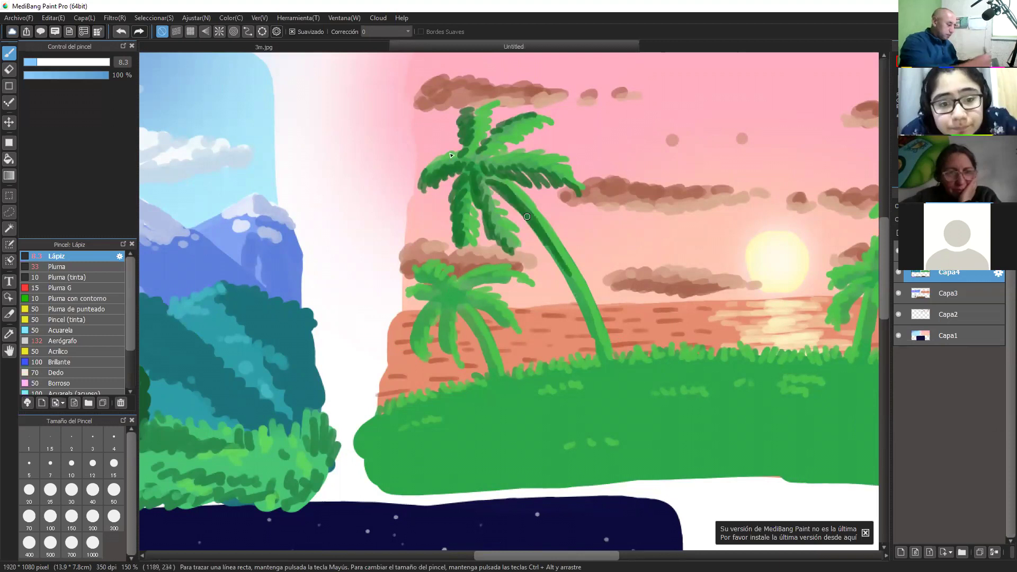
{"action": "left_click", "coordinate": [125, 32]}
{"action": "left_click", "coordinate": [126, 32]}
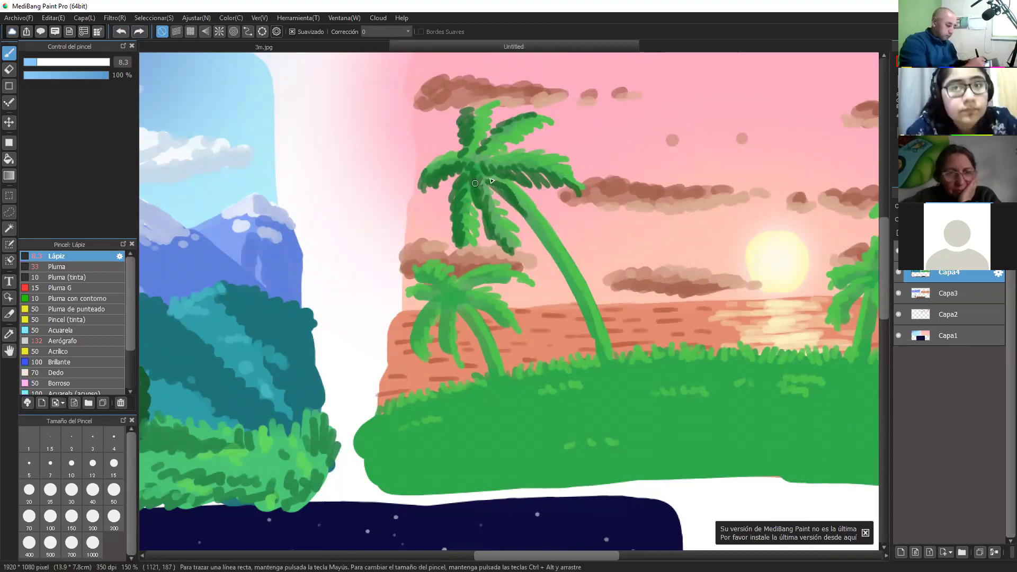
{"action": "mouse_move", "coordinate": [501, 185]}
{"action": "left_mouse_down"}
{"action": "mouse_move", "coordinate": [564, 275]}
{"action": "mouse_move", "coordinate": [601, 362]}
{"action": "left_mouse_up"}
{"action": "left_click_drag", "start_coordinate": [458, 310], "coordinate": [492, 379]}
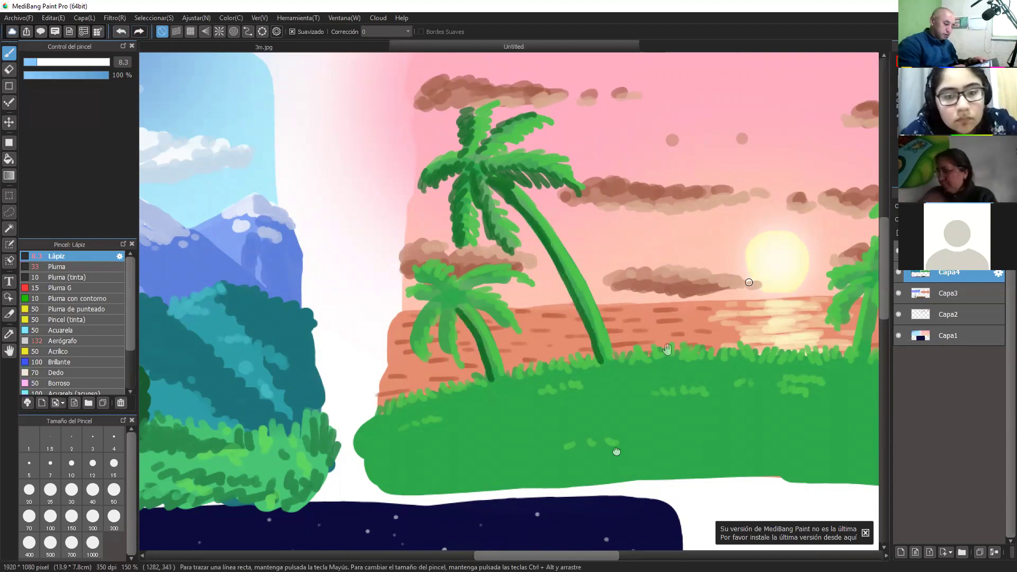
Shade the trunks of both right palms and the small right palm's fronds with dark green strokes
{"action": "left_click_drag", "start_coordinate": [667, 349], "coordinate": [469, 368]}
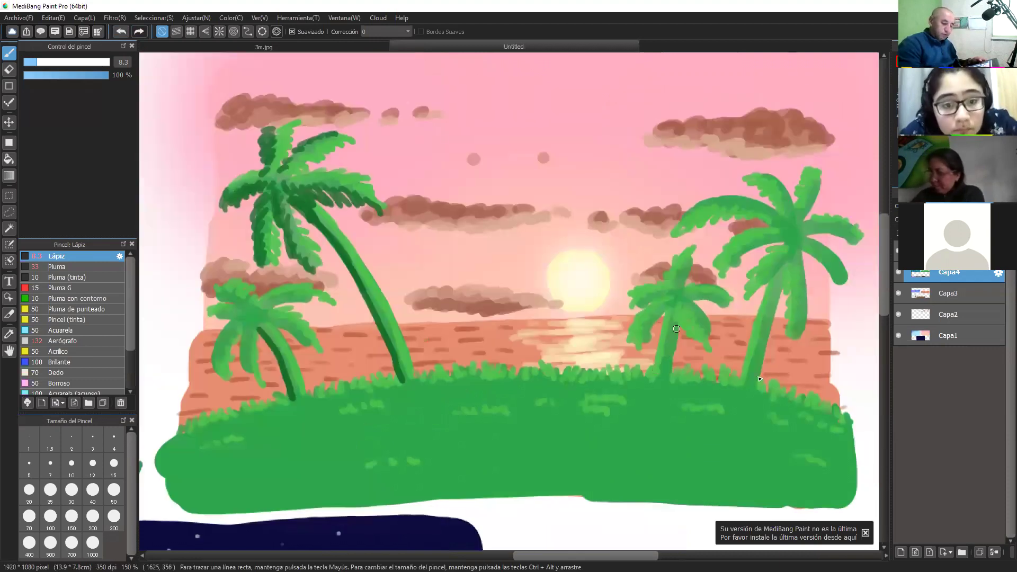
{"action": "left_click_drag", "start_coordinate": [676, 329], "coordinate": [669, 380]}
{"action": "mouse_move", "coordinate": [778, 282]}
{"action": "left_mouse_down"}
{"action": "mouse_move", "coordinate": [752, 390]}
{"action": "mouse_move", "coordinate": [790, 258]}
{"action": "left_mouse_up"}
{"action": "mouse_move", "coordinate": [673, 329]}
{"action": "left_mouse_down"}
{"action": "mouse_move", "coordinate": [646, 345]}
{"action": "mouse_move", "coordinate": [673, 313]}
{"action": "left_mouse_up"}
{"action": "mouse_move", "coordinate": [649, 344]}
{"action": "left_mouse_down"}
{"action": "mouse_move", "coordinate": [674, 306]}
{"action": "mouse_move", "coordinate": [645, 310]}
{"action": "left_mouse_up"}
{"action": "mouse_move", "coordinate": [673, 307]}
{"action": "left_mouse_down"}
{"action": "mouse_move", "coordinate": [655, 298]}
{"action": "mouse_move", "coordinate": [635, 310]}
{"action": "mouse_move", "coordinate": [689, 274]}
{"action": "mouse_move", "coordinate": [697, 247]}
{"action": "mouse_move", "coordinate": [699, 268]}
{"action": "left_mouse_up"}
{"action": "mouse_move", "coordinate": [686, 302]}
{"action": "left_mouse_down"}
{"action": "mouse_move", "coordinate": [727, 302]}
{"action": "mouse_move", "coordinate": [702, 313]}
{"action": "mouse_move", "coordinate": [716, 356]}
{"action": "left_mouse_up"}
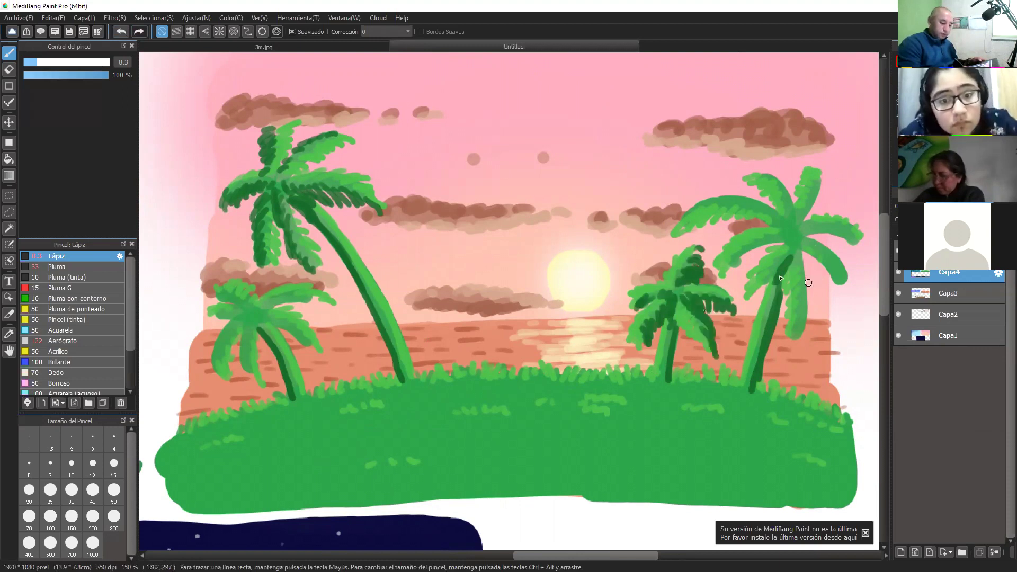
Add dark green leafy shading to all fronds of the tall right palm and darken the base of its trunk
{"action": "mouse_move", "coordinate": [799, 259]}
{"action": "left_mouse_down"}
{"action": "mouse_move", "coordinate": [761, 287]}
{"action": "mouse_move", "coordinate": [792, 251]}
{"action": "mouse_move", "coordinate": [809, 305]}
{"action": "mouse_move", "coordinate": [798, 345]}
{"action": "left_mouse_up"}
{"action": "mouse_move", "coordinate": [733, 257]}
{"action": "left_mouse_down"}
{"action": "mouse_move", "coordinate": [750, 245]}
{"action": "mouse_move", "coordinate": [794, 245]}
{"action": "left_mouse_up"}
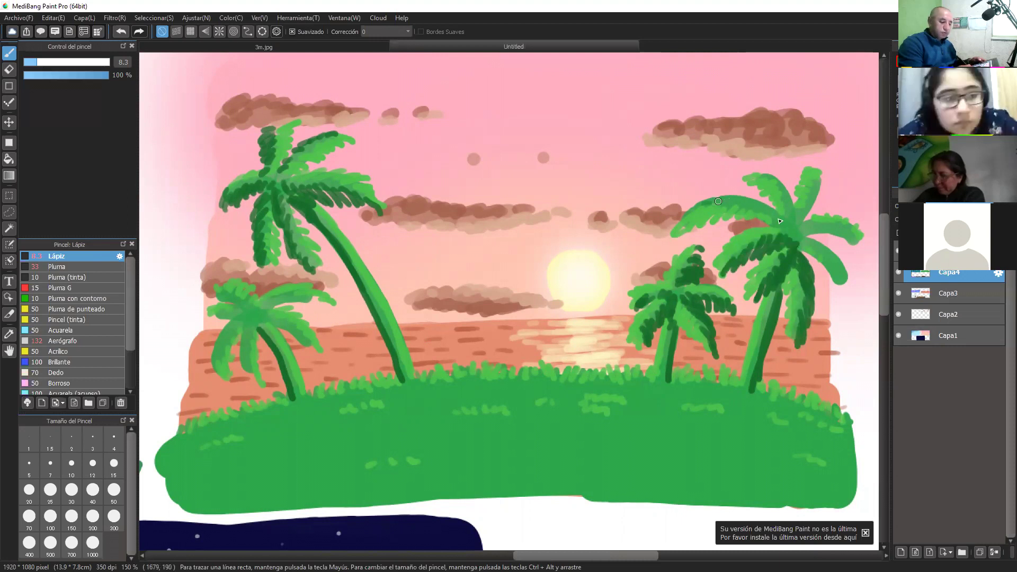
{"action": "left_click_drag", "start_coordinate": [718, 201], "coordinate": [778, 218]}
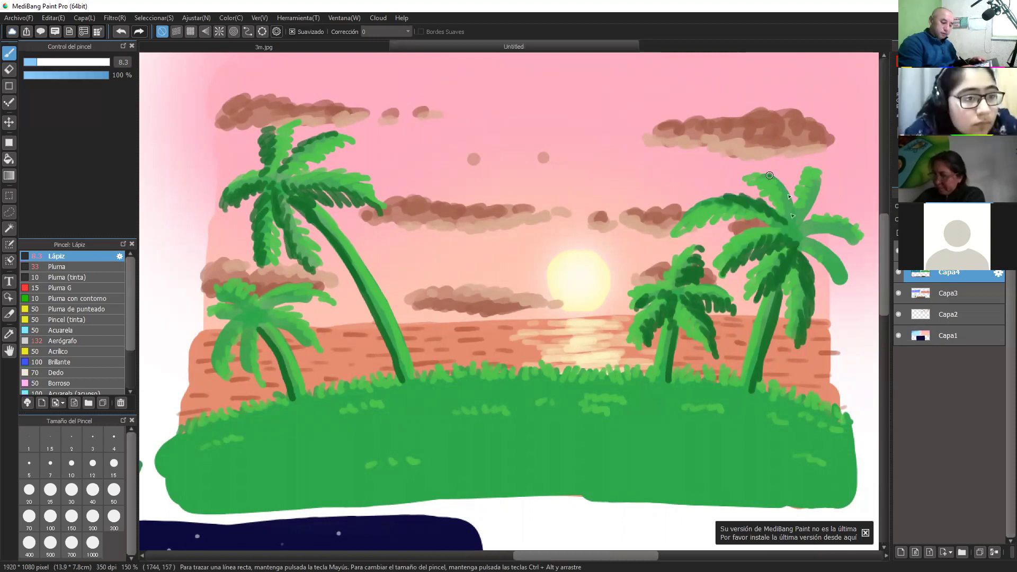
{"action": "mouse_move", "coordinate": [770, 175]}
{"action": "left_mouse_down"}
{"action": "mouse_move", "coordinate": [800, 236]}
{"action": "mouse_move", "coordinate": [830, 180]}
{"action": "left_mouse_up"}
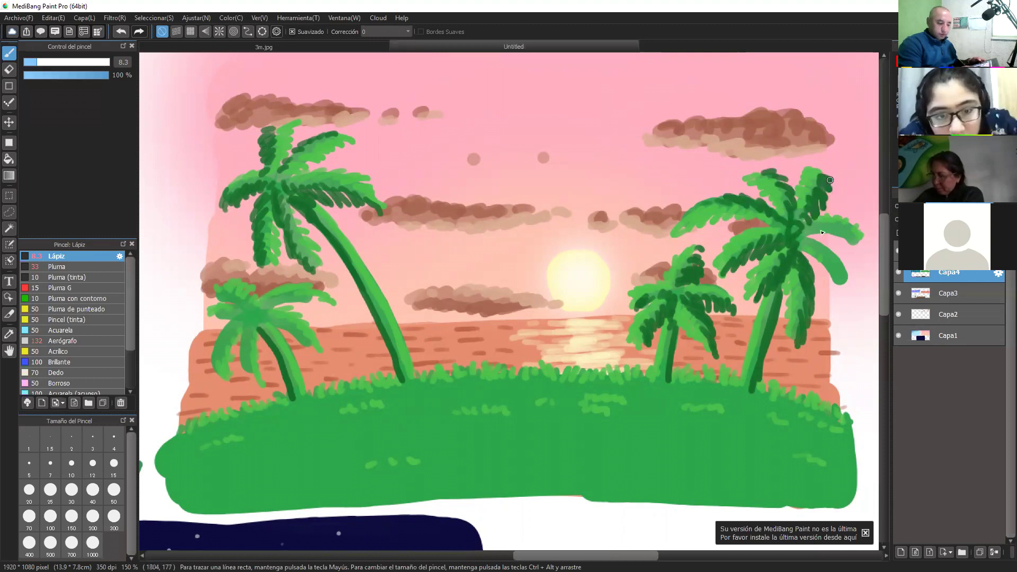
{"action": "left_click_drag", "start_coordinate": [806, 224], "coordinate": [866, 259]}
{"action": "mouse_move", "coordinate": [792, 241]}
{"action": "left_mouse_down"}
{"action": "mouse_move", "coordinate": [817, 249]}
{"action": "mouse_move", "coordinate": [846, 293]}
{"action": "left_mouse_up"}
{"action": "left_click_drag", "start_coordinate": [815, 241], "coordinate": [854, 299]}
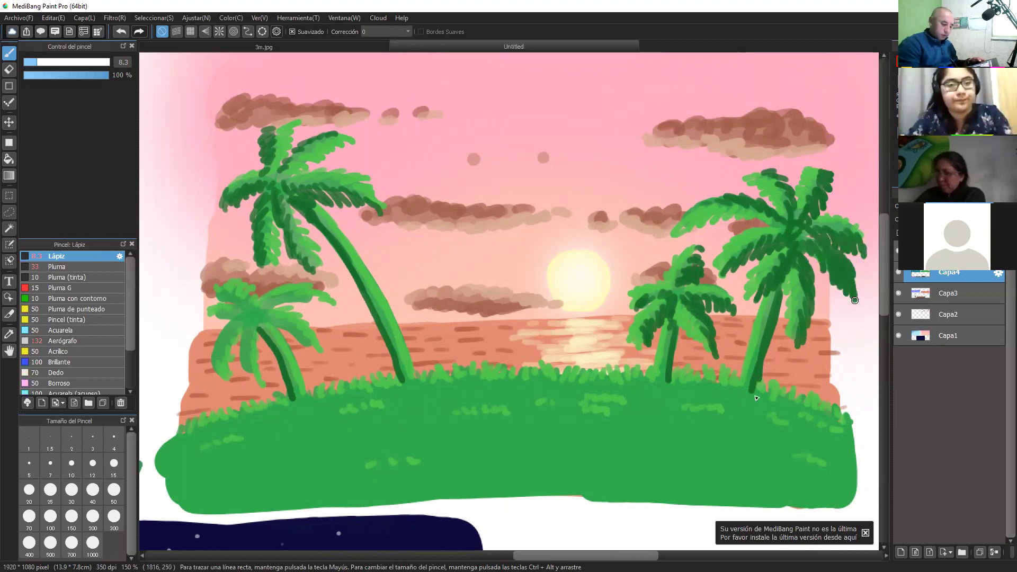
{"action": "mouse_move", "coordinate": [761, 370]}
{"action": "left_mouse_down"}
{"action": "mouse_move", "coordinate": [755, 396]}
{"action": "mouse_move", "coordinate": [767, 396]}
{"action": "left_mouse_up"}
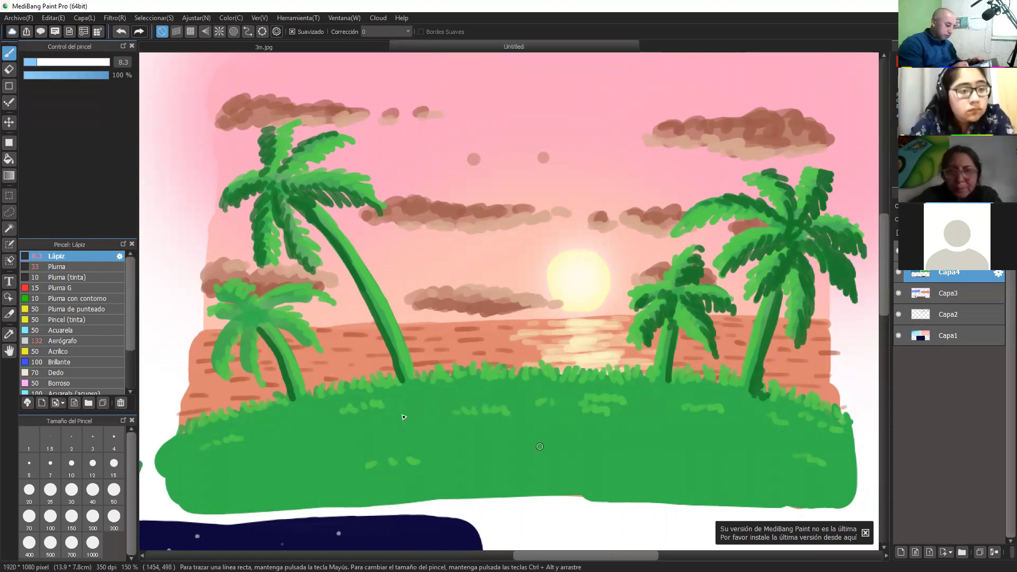
Add a short dark green shadow stroke at the hill's left end
{"action": "left_click_drag", "start_coordinate": [404, 417], "coordinate": [630, 383]}
{"action": "left_click_drag", "start_coordinate": [395, 418], "coordinate": [408, 410]}
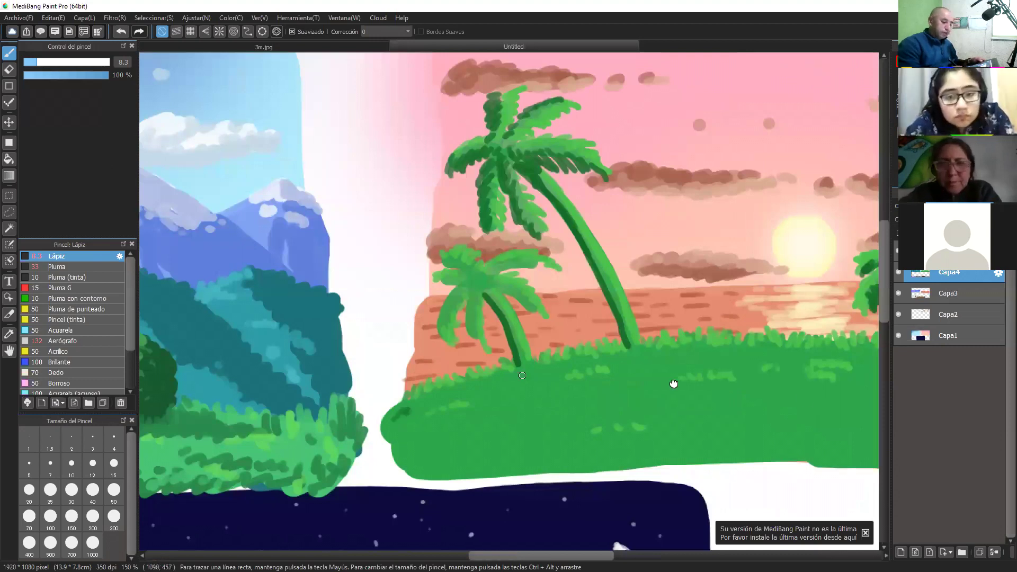
{"action": "key", "text": "ctrl+minus"}
{"action": "left_click_drag", "start_coordinate": [831, 343], "coordinate": [753, 320]}
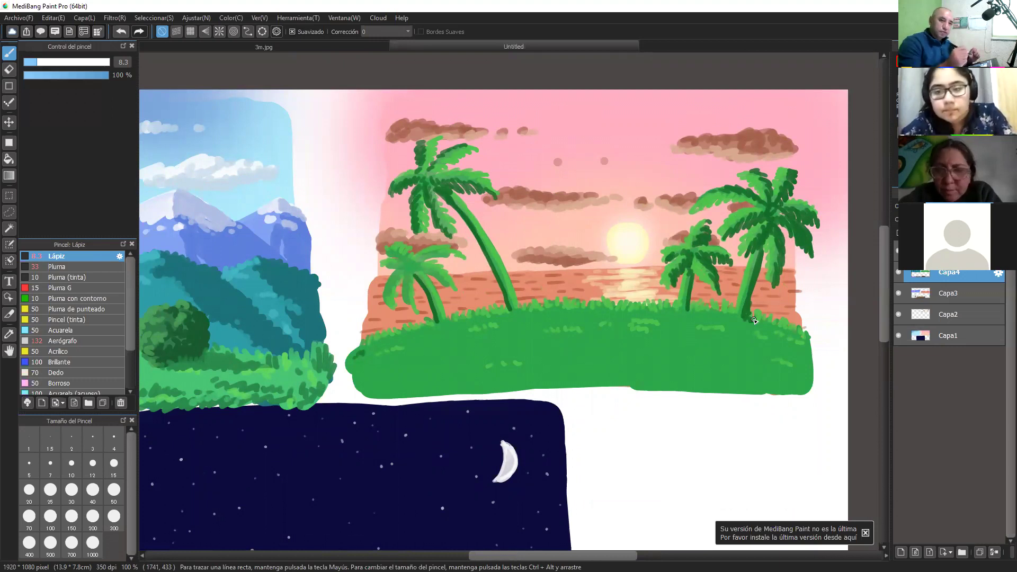
Set the brush size to 32 and block in broad dark green shadow patches across the hill's body
{"action": "left_click", "coordinate": [76, 63]}
{"action": "left_click", "coordinate": [73, 63]}
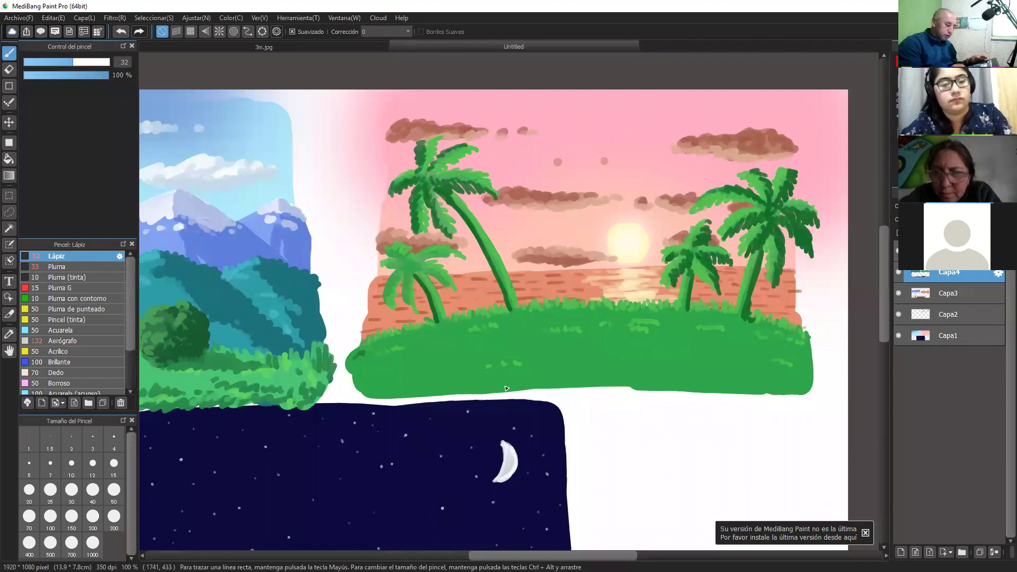
{"action": "left_click_drag", "start_coordinate": [437, 398], "coordinate": [625, 387]}
{"action": "left_click_drag", "start_coordinate": [527, 353], "coordinate": [676, 366]}
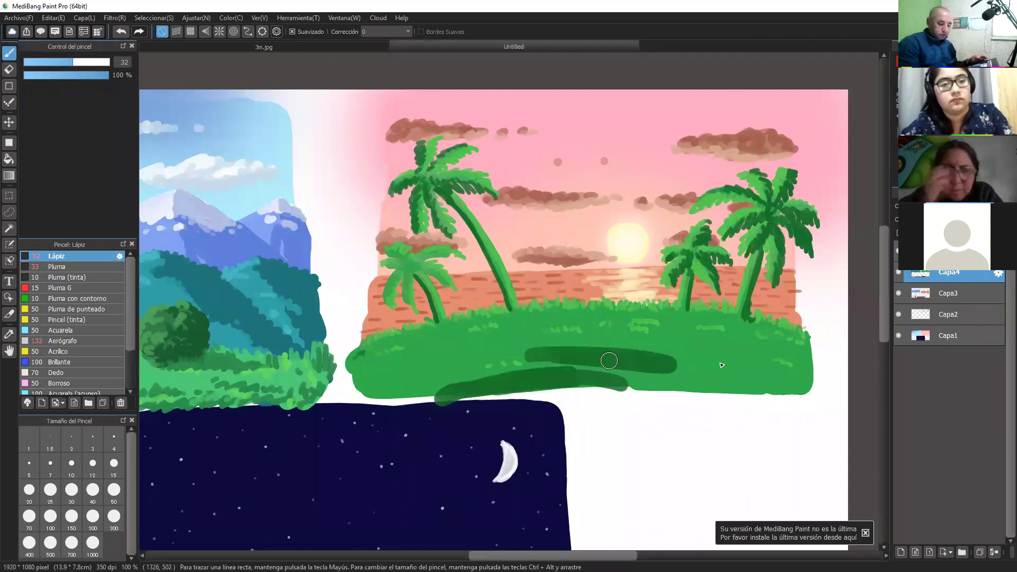
{"action": "left_click_drag", "start_coordinate": [517, 350], "coordinate": [712, 370]}
{"action": "mouse_move", "coordinate": [588, 347]}
{"action": "left_mouse_down"}
{"action": "mouse_move", "coordinate": [796, 389]}
{"action": "mouse_move", "coordinate": [824, 368]}
{"action": "left_mouse_up"}
{"action": "mouse_move", "coordinate": [365, 389]}
{"action": "left_mouse_down"}
{"action": "mouse_move", "coordinate": [482, 352]}
{"action": "mouse_move", "coordinate": [368, 384]}
{"action": "left_mouse_up"}
{"action": "mouse_move", "coordinate": [574, 319]}
{"action": "left_mouse_down"}
{"action": "mouse_move", "coordinate": [562, 318]}
{"action": "mouse_move", "coordinate": [594, 321]}
{"action": "left_mouse_up"}
{"action": "left_click_drag", "start_coordinate": [675, 321], "coordinate": [672, 339]}
Reduce the brush size to 12.4 and extend the shadow patches on the upper middle of the hill with tapered dark green strokes
{"action": "left_click_drag", "start_coordinate": [42, 62], "coordinate": [48, 62]}
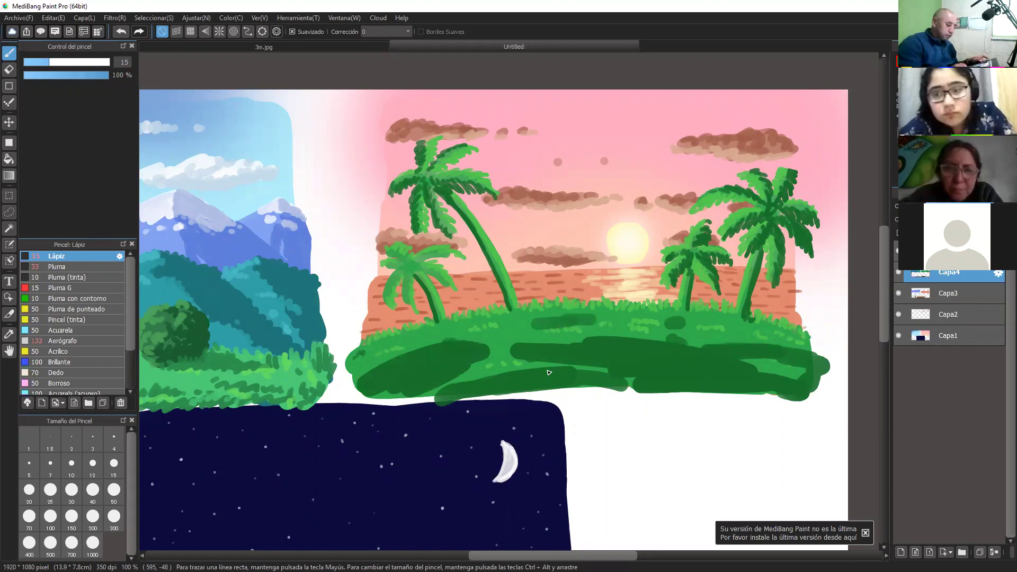
{"action": "key", "text": "ctrl+plus"}
{"action": "key", "text": "bracketleft"}
{"action": "key", "text": "bracketleft"}
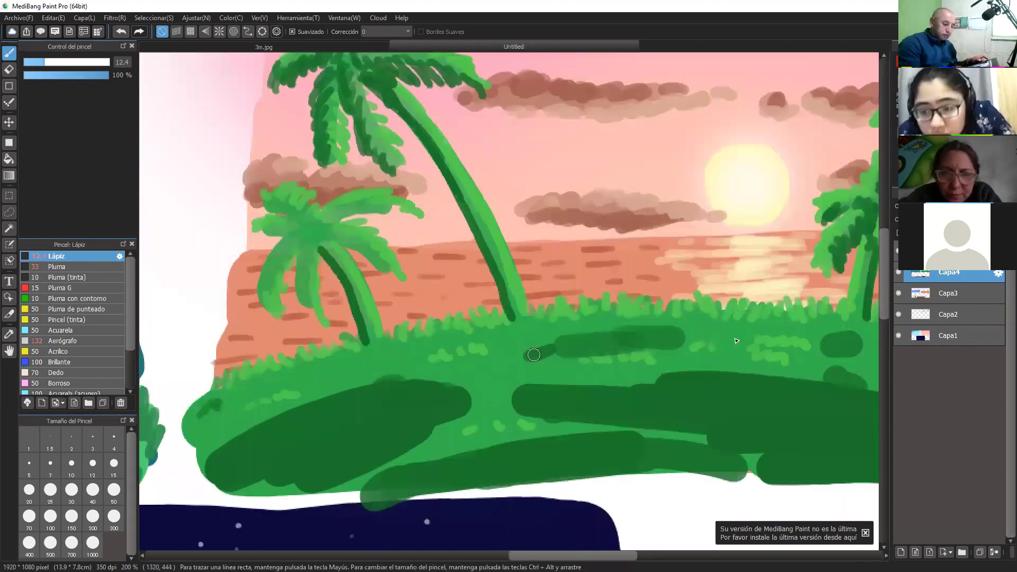
{"action": "left_click_drag", "start_coordinate": [532, 355], "coordinate": [678, 334]}
{"action": "mouse_move", "coordinate": [697, 337]}
{"action": "left_mouse_down"}
{"action": "mouse_move", "coordinate": [733, 339]}
{"action": "mouse_move", "coordinate": [683, 338]}
{"action": "left_mouse_up"}
{"action": "mouse_move", "coordinate": [688, 363]}
{"action": "left_mouse_down"}
{"action": "mouse_move", "coordinate": [667, 359]}
{"action": "mouse_move", "coordinate": [776, 371]}
{"action": "left_mouse_up"}
{"action": "left_click_drag", "start_coordinate": [818, 401], "coordinate": [674, 396]}
{"action": "mouse_move", "coordinate": [706, 335]}
{"action": "left_mouse_down"}
{"action": "mouse_move", "coordinate": [755, 336]}
{"action": "mouse_move", "coordinate": [658, 338]}
{"action": "left_mouse_up"}
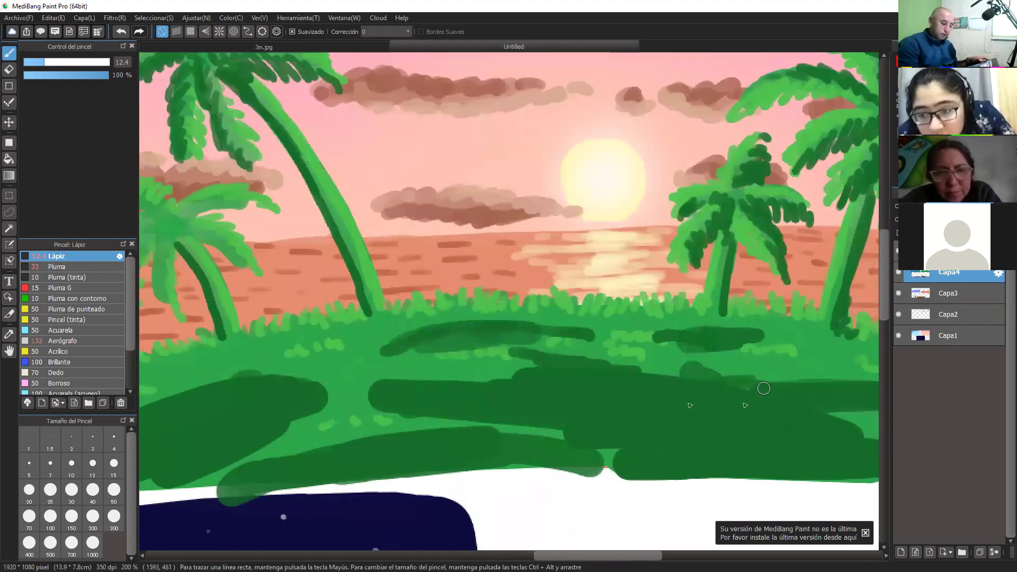
Extend the left shadow patch to the hill's lower-left edge with a ragged grassy outline and join it to the central patch
{"action": "scroll", "coordinate": [689, 414], "scroll_direction": "right", "scroll_amount": 3}
{"action": "left_click_drag", "start_coordinate": [484, 420], "coordinate": [749, 425]}
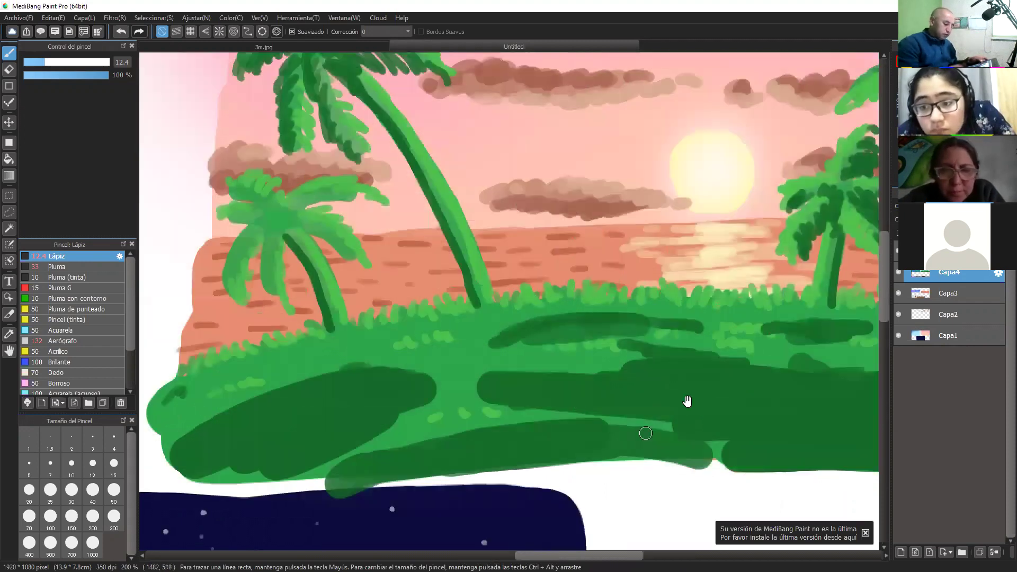
{"action": "left_click_drag", "start_coordinate": [416, 437], "coordinate": [708, 407]}
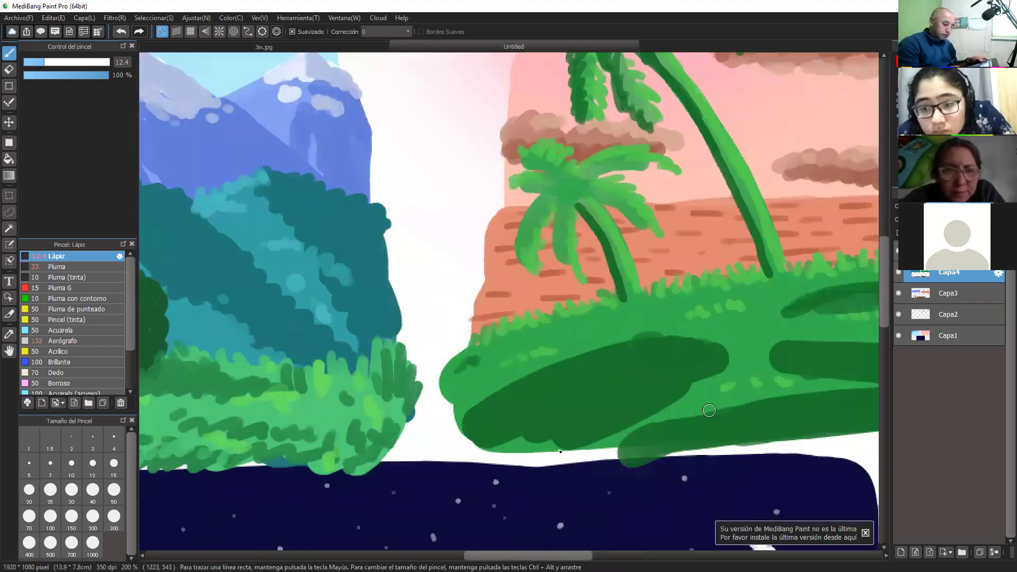
{"action": "mouse_move", "coordinate": [503, 460]}
{"action": "left_mouse_down"}
{"action": "mouse_move", "coordinate": [551, 456]}
{"action": "mouse_move", "coordinate": [448, 446]}
{"action": "left_mouse_up"}
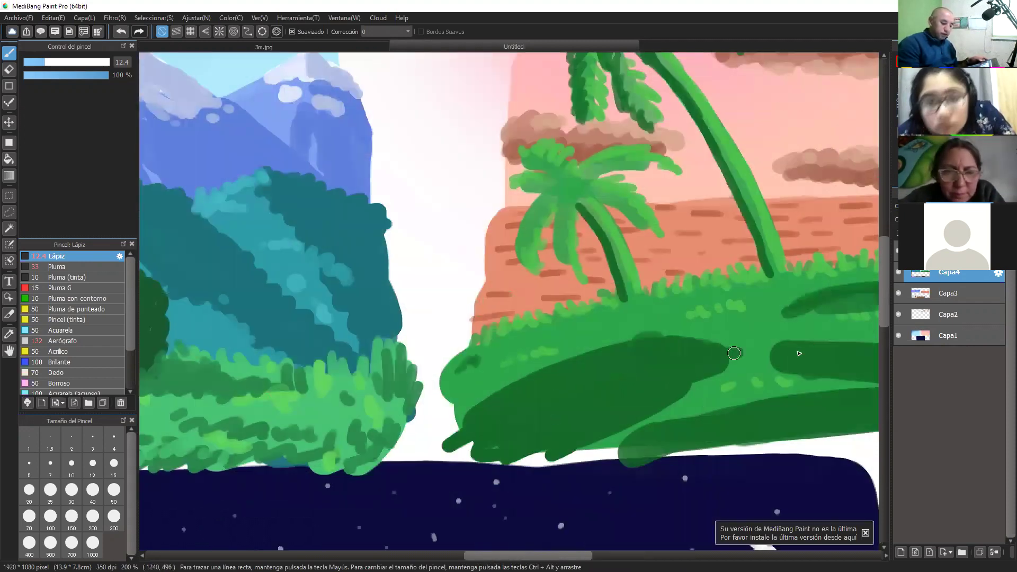
{"action": "left_click_drag", "start_coordinate": [734, 355], "coordinate": [794, 354]}
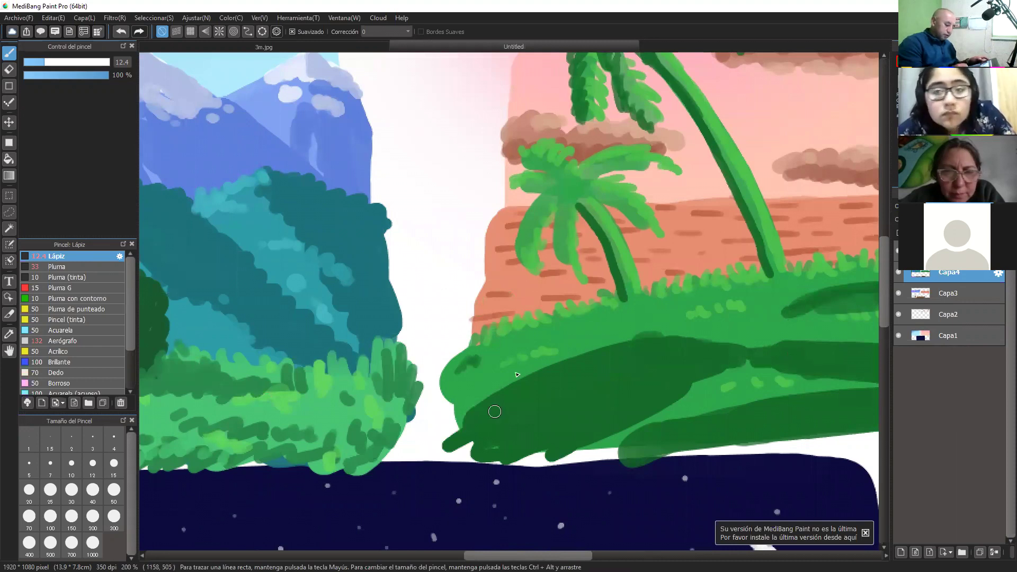
{"action": "left_click_drag", "start_coordinate": [462, 416], "coordinate": [517, 374]}
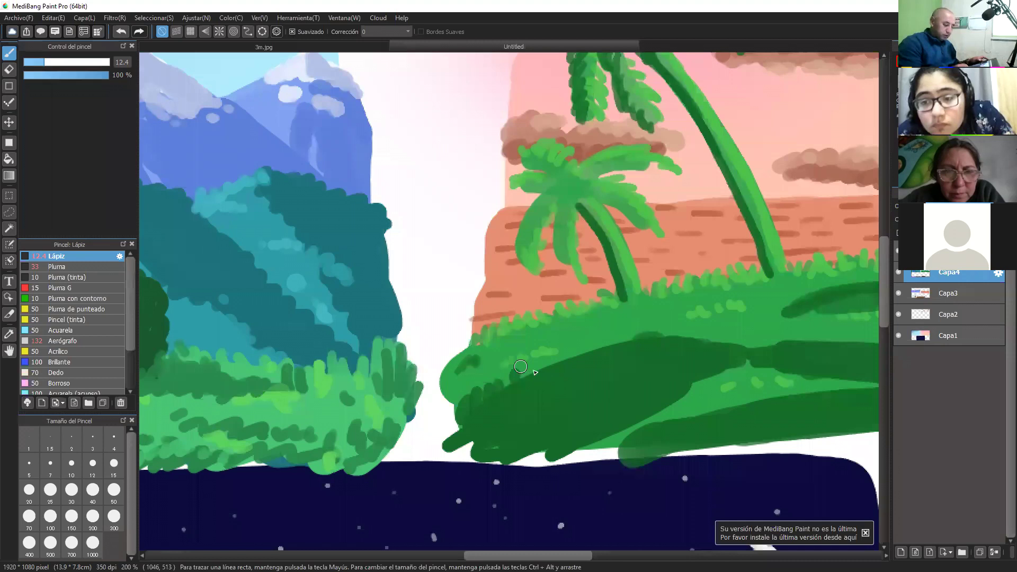
Reduce the brush size to 8.6 and scatter small dark green grass strokes over the upper hill below the left palms
{"action": "key", "text": "bracketleft"}
{"action": "key", "text": "bracketleft"}
{"action": "mouse_move", "coordinate": [508, 344]}
{"action": "left_mouse_down"}
{"action": "mouse_move", "coordinate": [573, 335]}
{"action": "mouse_move", "coordinate": [593, 346]}
{"action": "mouse_move", "coordinate": [558, 362]}
{"action": "left_mouse_up"}
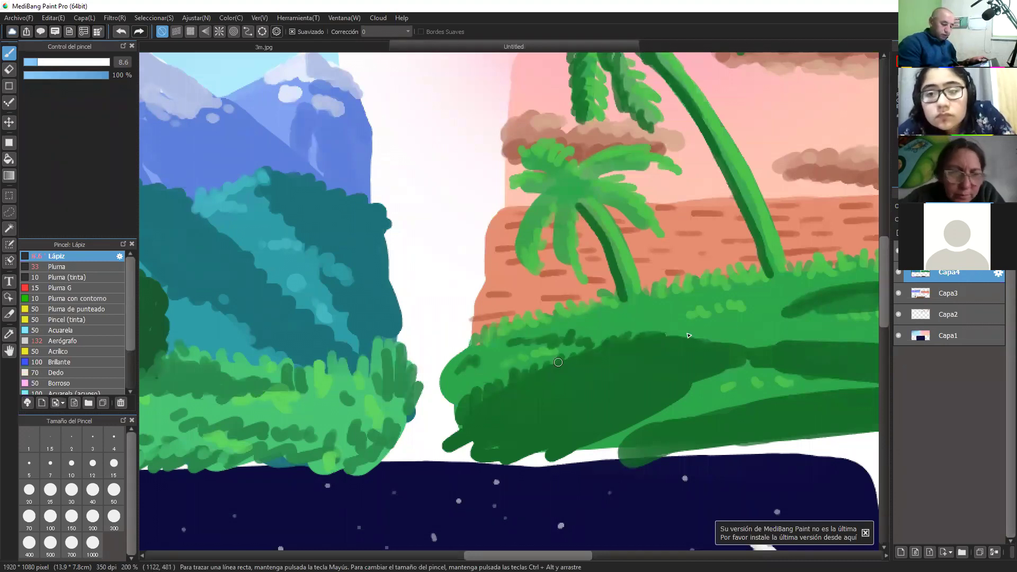
{"action": "mouse_move", "coordinate": [687, 333]}
{"action": "left_mouse_down"}
{"action": "mouse_move", "coordinate": [763, 319]}
{"action": "mouse_move", "coordinate": [788, 297]}
{"action": "left_mouse_up"}
{"action": "left_click_drag", "start_coordinate": [609, 392], "coordinate": [414, 434]}
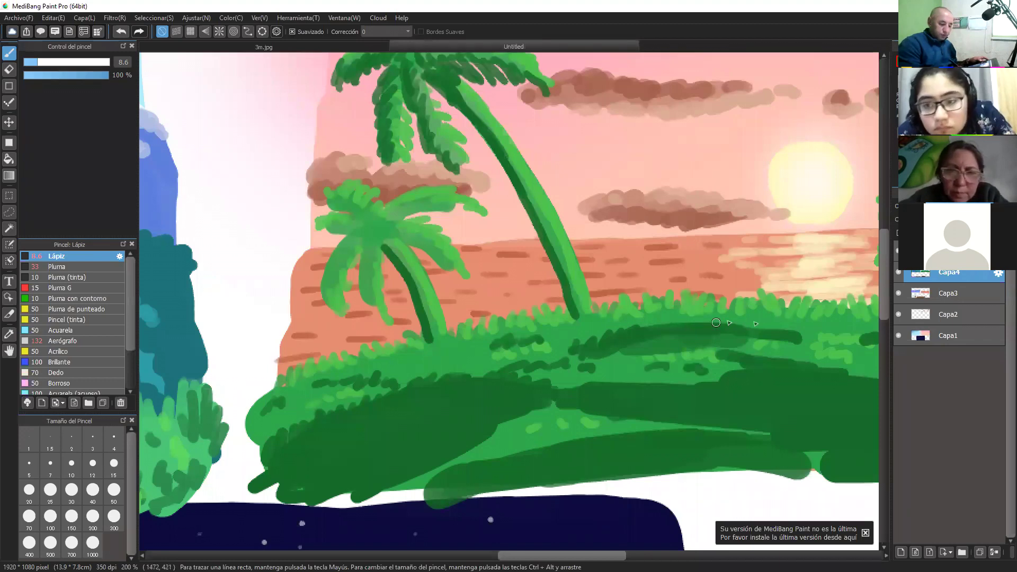
{"action": "left_click_drag", "start_coordinate": [727, 321], "coordinate": [756, 342]}
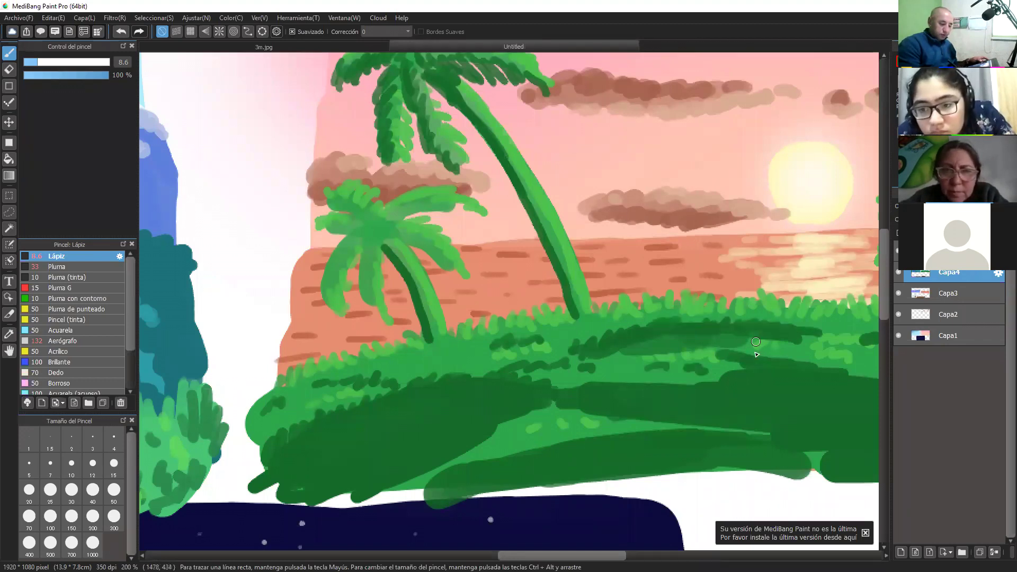
Scatter small dark green grass strokes below the right palms and along the shadow edges to the hill's right end
{"action": "key", "text": "space"}
{"action": "left_click_drag", "start_coordinate": [860, 400], "coordinate": [626, 419]}
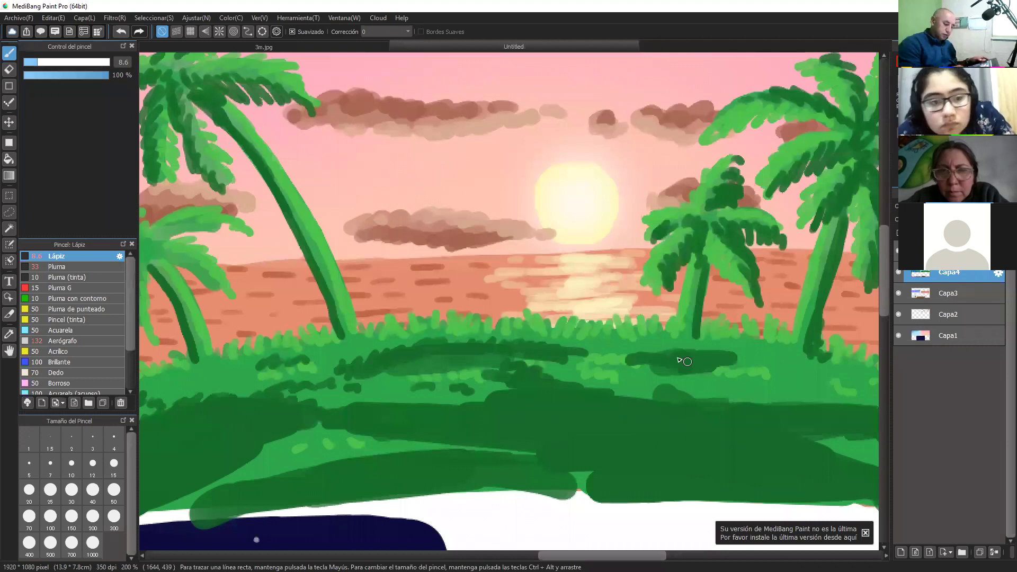
{"action": "left_click_drag", "start_coordinate": [594, 347], "coordinate": [778, 352]}
{"action": "mouse_move", "coordinate": [661, 391]}
{"action": "left_mouse_down"}
{"action": "mouse_move", "coordinate": [651, 393]}
{"action": "mouse_move", "coordinate": [726, 397]}
{"action": "mouse_move", "coordinate": [571, 378]}
{"action": "left_mouse_up"}
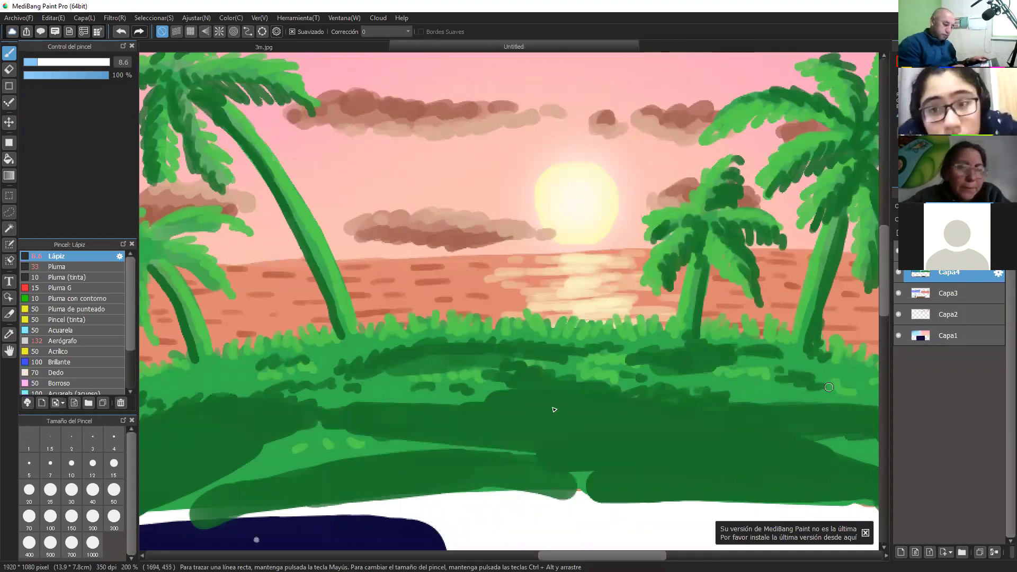
{"action": "scroll", "coordinate": [583, 409], "scroll_direction": "right", "scroll_amount": 5}
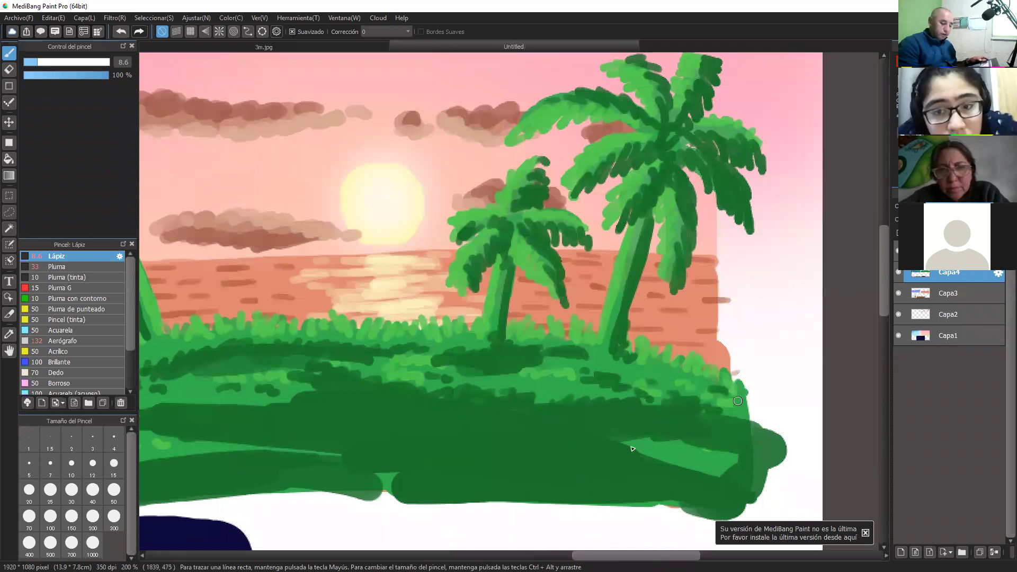
{"action": "mouse_move", "coordinate": [753, 414]}
{"action": "left_mouse_down"}
{"action": "mouse_move", "coordinate": [688, 468]}
{"action": "mouse_move", "coordinate": [725, 472]}
{"action": "mouse_move", "coordinate": [659, 437]}
{"action": "left_mouse_up"}
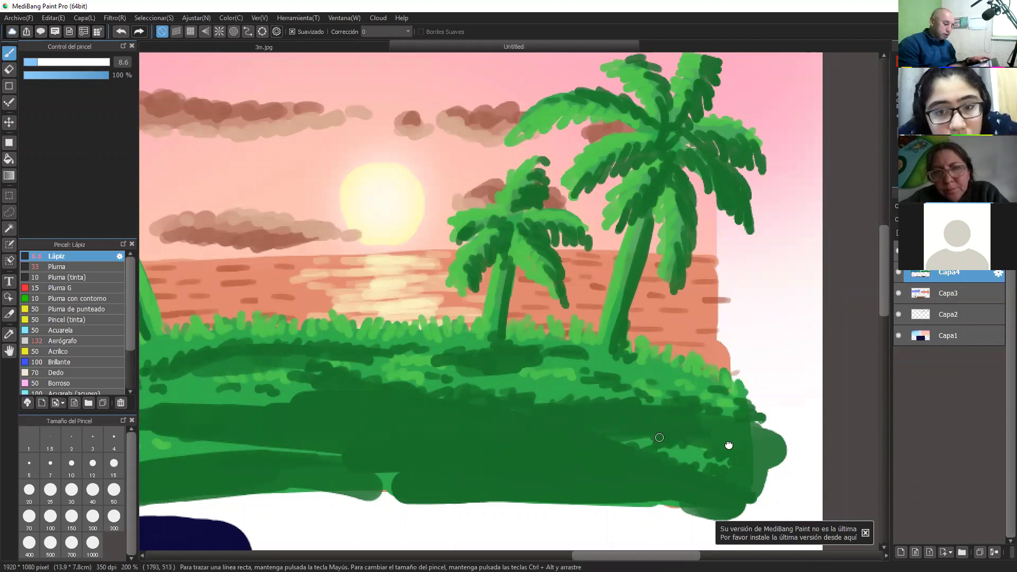
Paint short mid-green grass strokes over the left dark shadow patch and the lighter gap beside it on the hill
{"action": "left_click_drag", "start_coordinate": [729, 445], "coordinate": [863, 423]}
{"action": "left_click_drag", "start_coordinate": [685, 446], "coordinate": [818, 432]}
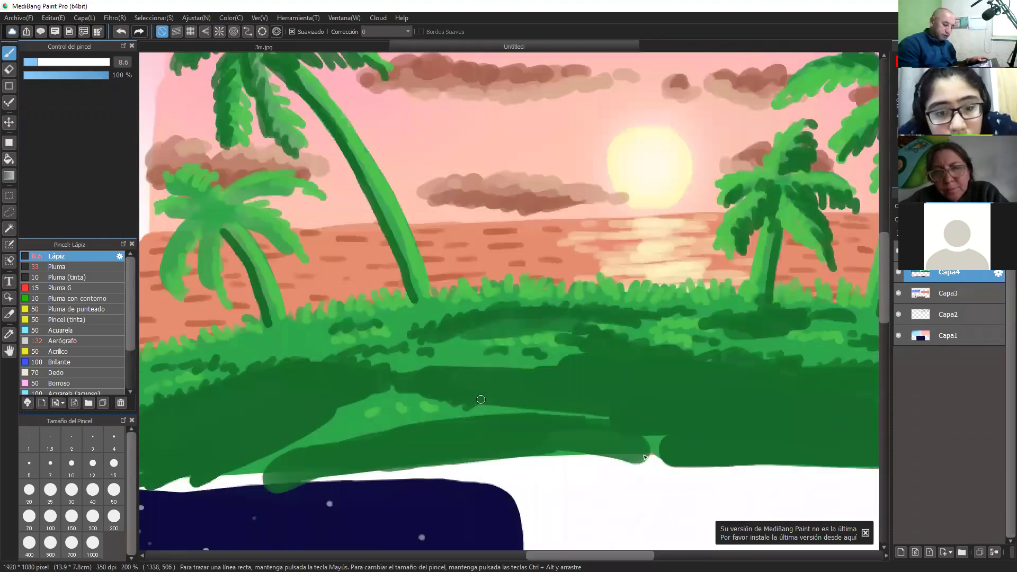
{"action": "mouse_move", "coordinate": [499, 408]}
{"action": "left_mouse_down"}
{"action": "mouse_move", "coordinate": [557, 413]}
{"action": "mouse_move", "coordinate": [580, 439]}
{"action": "left_mouse_up"}
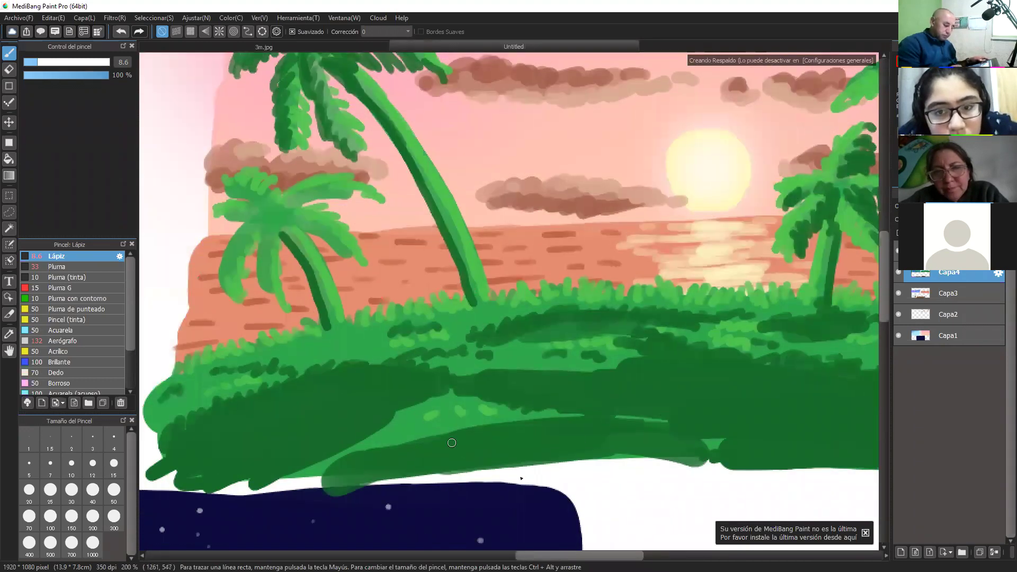
{"action": "left_click_drag", "start_coordinate": [452, 443], "coordinate": [628, 450]}
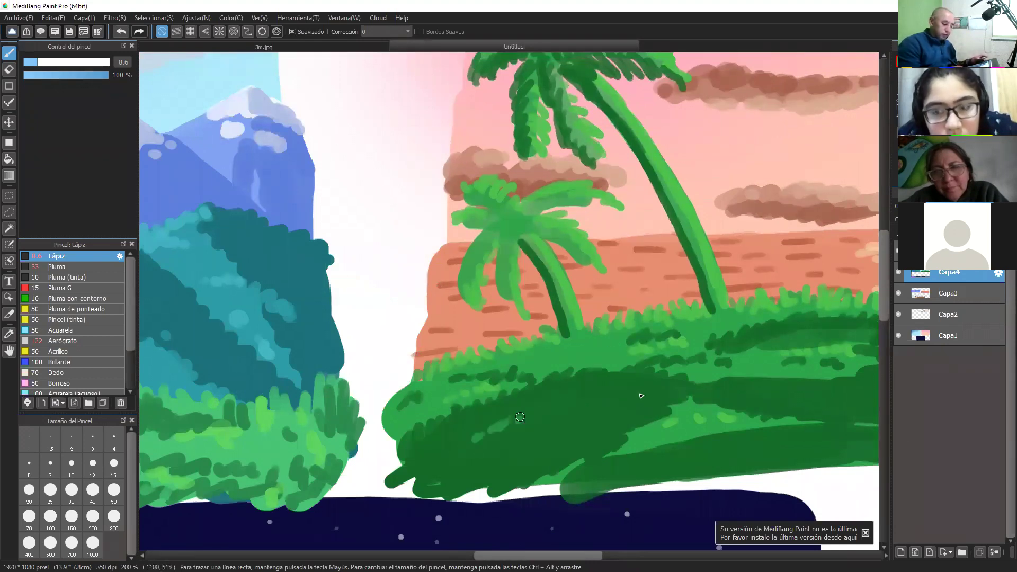
{"action": "left_click_drag", "start_coordinate": [520, 417], "coordinate": [640, 394]}
{"action": "left_click_drag", "start_coordinate": [562, 440], "coordinate": [596, 430]}
{"action": "left_click_drag", "start_coordinate": [619, 446], "coordinate": [629, 426]}
{"action": "left_click_drag", "start_coordinate": [580, 464], "coordinate": [613, 445]}
{"action": "mouse_move", "coordinate": [666, 424]}
{"action": "left_mouse_down"}
{"action": "mouse_move", "coordinate": [712, 400]}
{"action": "mouse_move", "coordinate": [755, 403]}
{"action": "left_mouse_up"}
{"action": "left_click_drag", "start_coordinate": [771, 411], "coordinate": [779, 404]}
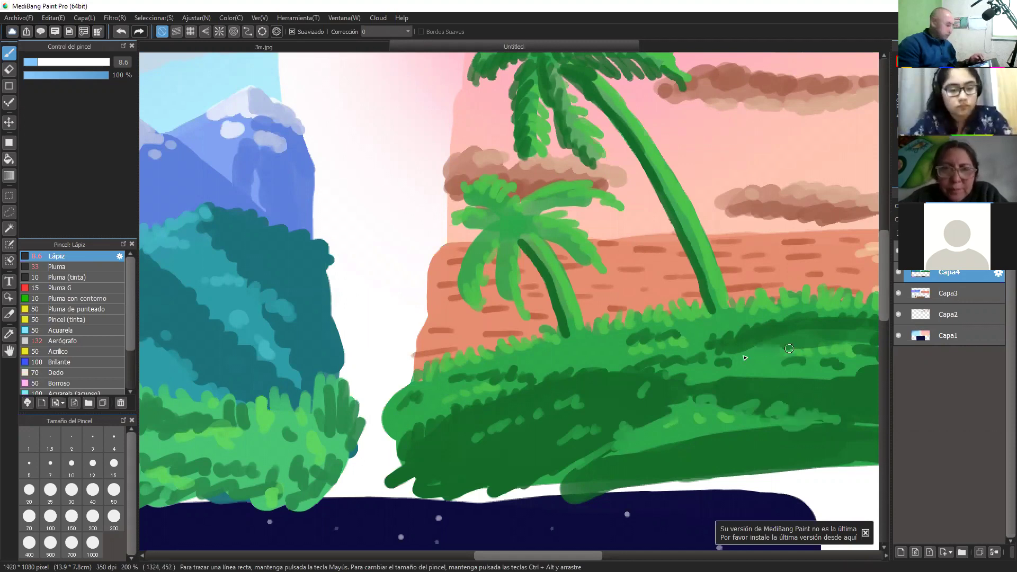
Scatter mid-green grass strokes across the central shadow patch and along the hill's lower middle edge
{"action": "left_click_drag", "start_coordinate": [680, 409], "coordinate": [615, 418]}
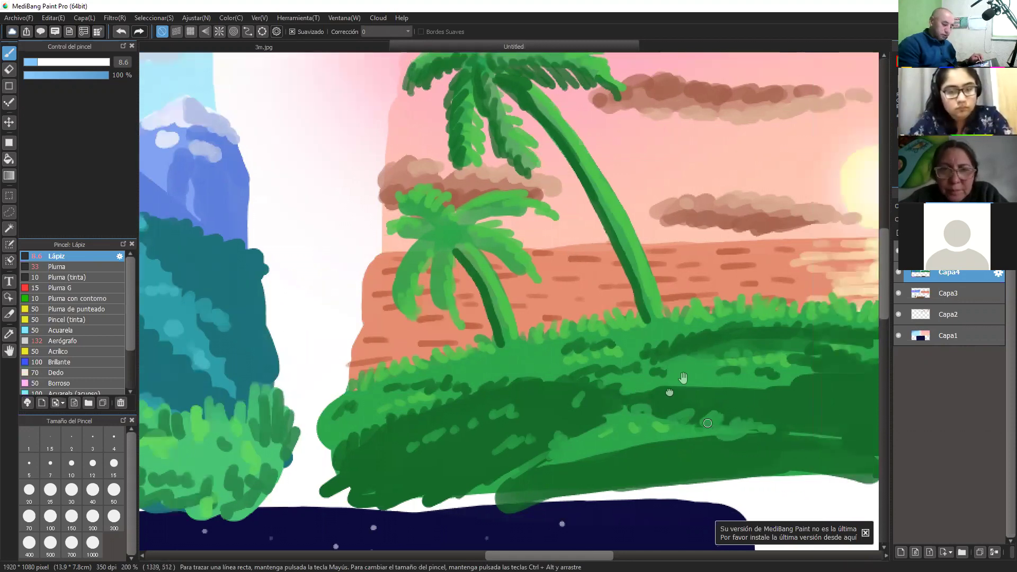
{"action": "mouse_move", "coordinate": [683, 377]}
{"action": "left_mouse_down"}
{"action": "mouse_move", "coordinate": [575, 405]}
{"action": "mouse_move", "coordinate": [624, 407]}
{"action": "left_mouse_up"}
{"action": "mouse_move", "coordinate": [669, 416]}
{"action": "left_mouse_down"}
{"action": "mouse_move", "coordinate": [658, 428]}
{"action": "mouse_move", "coordinate": [716, 439]}
{"action": "left_mouse_up"}
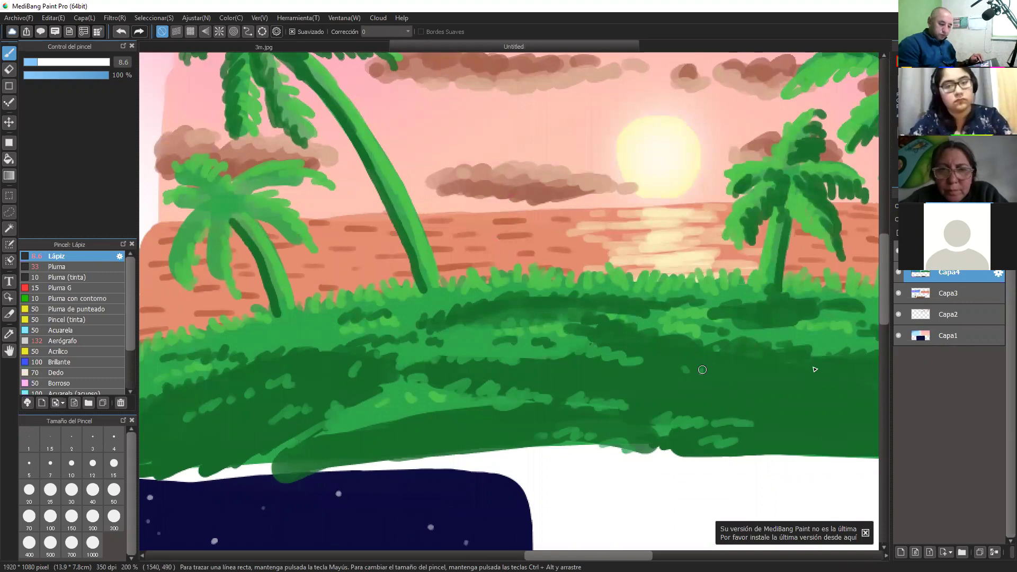
{"action": "left_click_drag", "start_coordinate": [702, 370], "coordinate": [766, 382]}
{"action": "left_click_drag", "start_coordinate": [813, 360], "coordinate": [823, 369]}
{"action": "left_click_drag", "start_coordinate": [833, 411], "coordinate": [785, 420]}
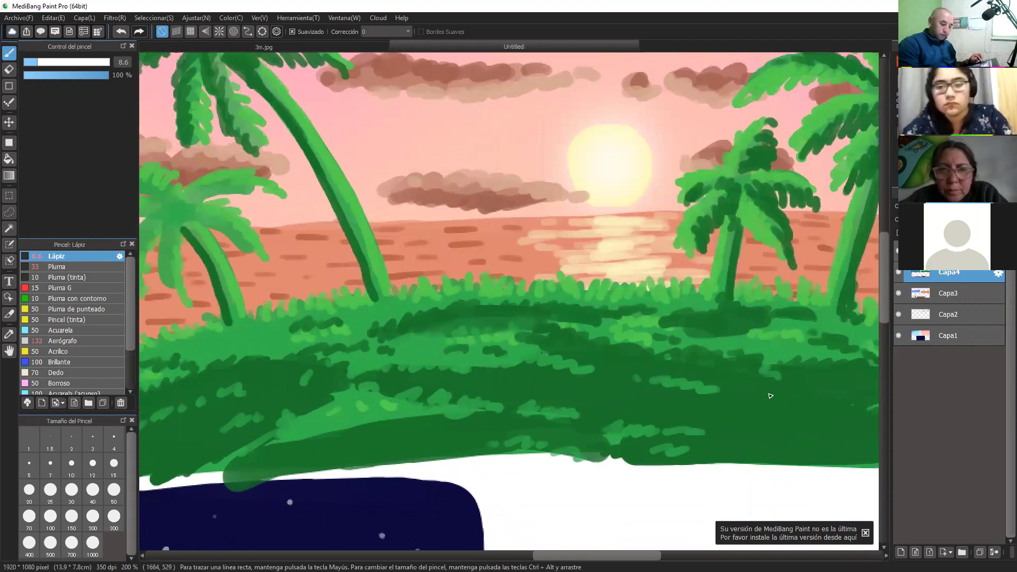
Continue the mid-green grass strokes over the shadow at the hill's right end
{"action": "scroll", "coordinate": [770, 395], "scroll_direction": "right", "scroll_amount": 3}
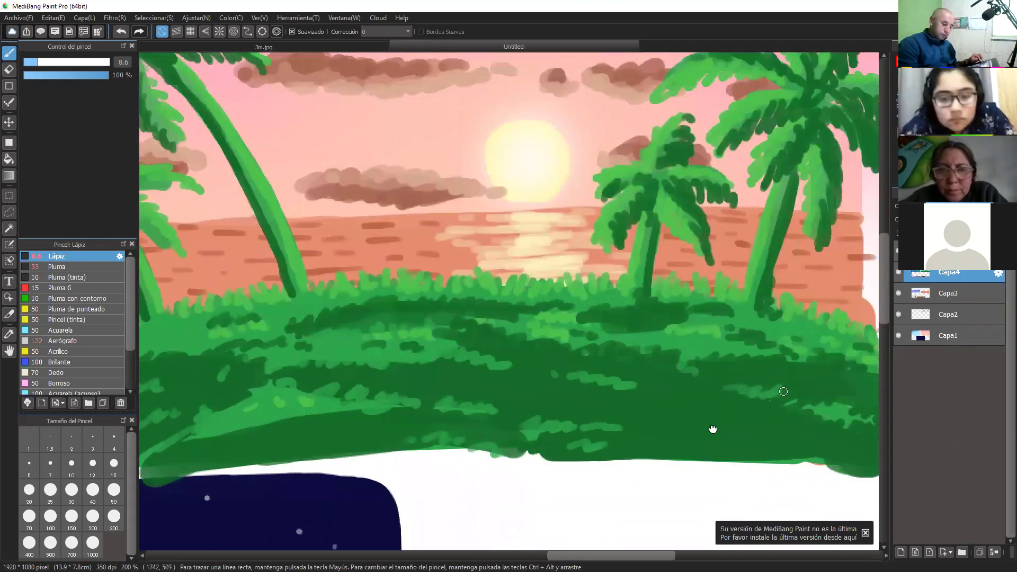
{"action": "scroll", "coordinate": [713, 429], "scroll_direction": "right", "scroll_amount": 3}
{"action": "left_click_drag", "start_coordinate": [817, 426], "coordinate": [785, 419]}
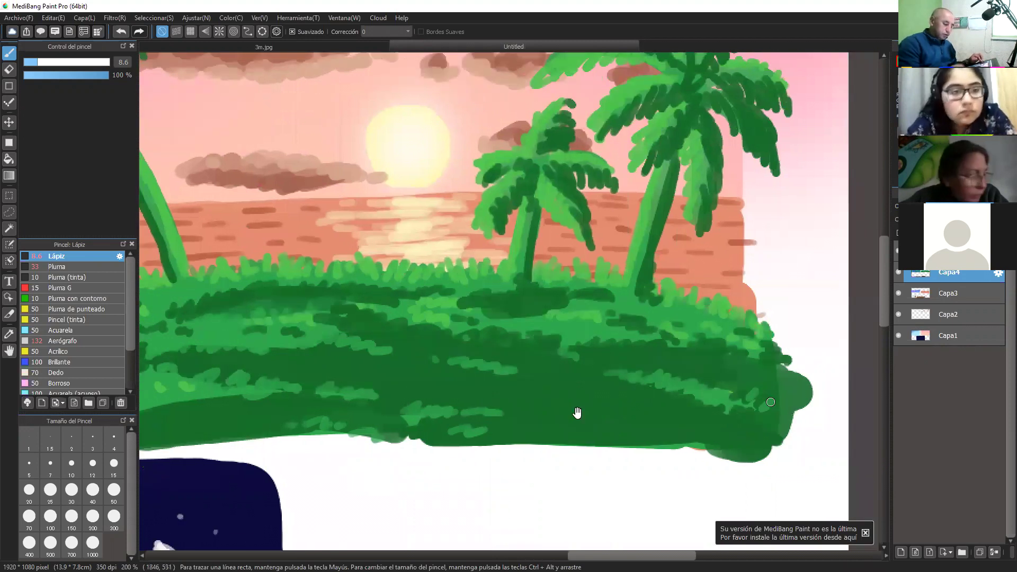
{"action": "key", "text": "ctrl+minus"}
{"action": "scroll", "coordinate": [750, 390], "scroll_direction": "down", "scroll_amount": 2}
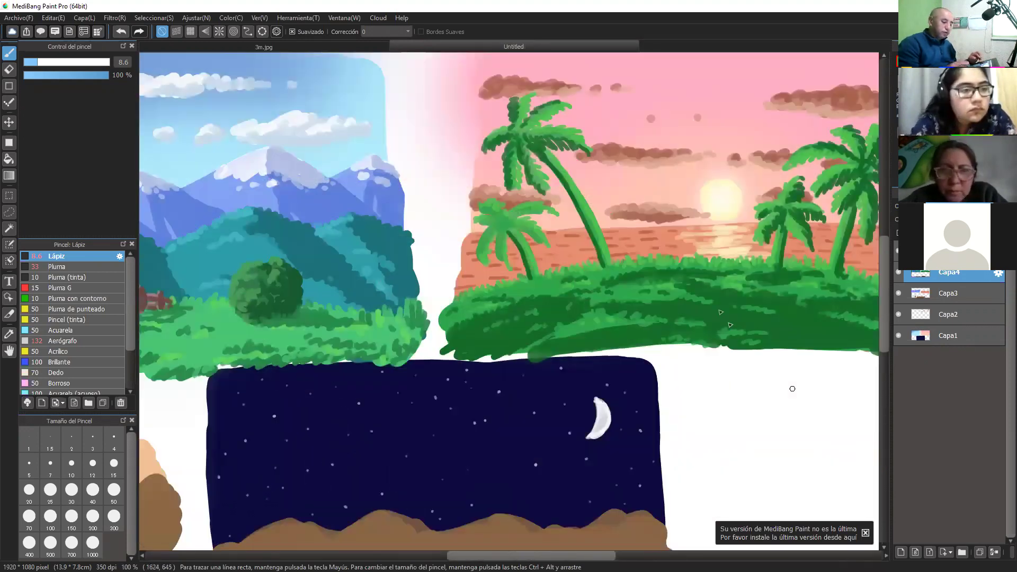
{"action": "scroll", "coordinate": [738, 337], "scroll_direction": "right", "scroll_amount": 1}
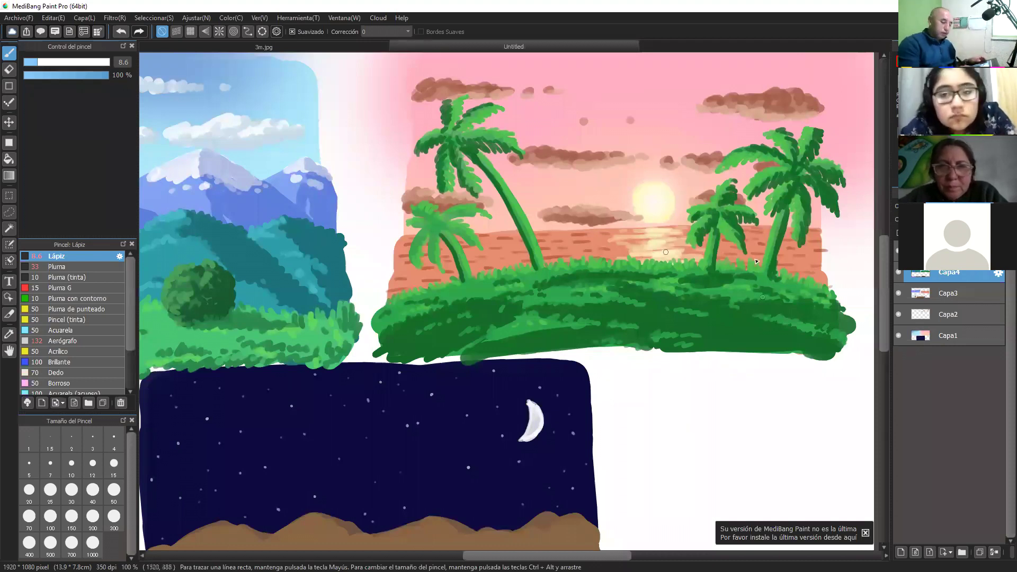
Paint a very dark green shadow down the shaded side of the tall right palm's trunk with the pencil brush
{"action": "scroll", "coordinate": [757, 261], "scroll_direction": "up", "scroll_amount": 2}
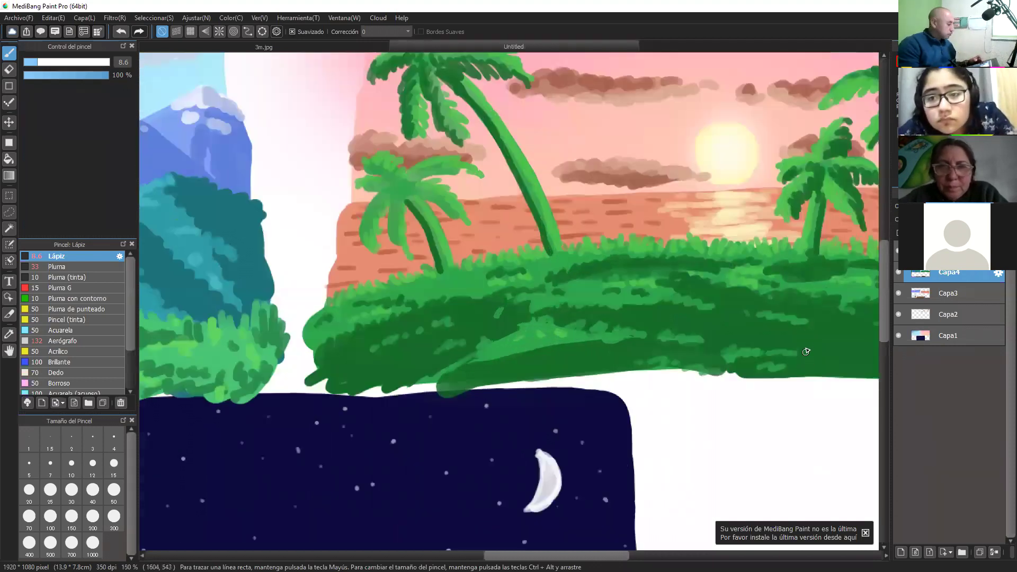
{"action": "left_click_drag", "start_coordinate": [688, 401], "coordinate": [460, 441]}
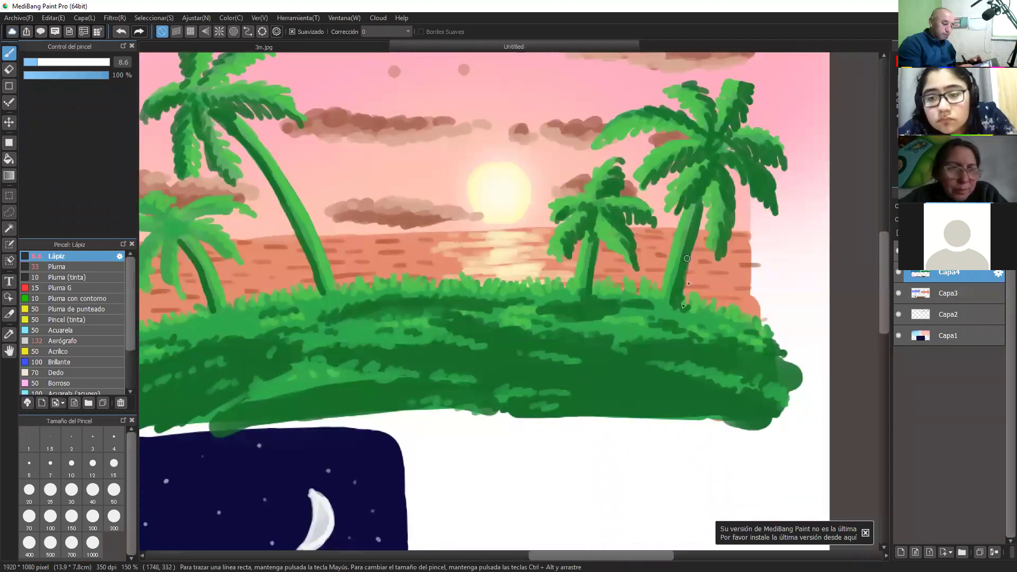
{"action": "key", "text": "e"}
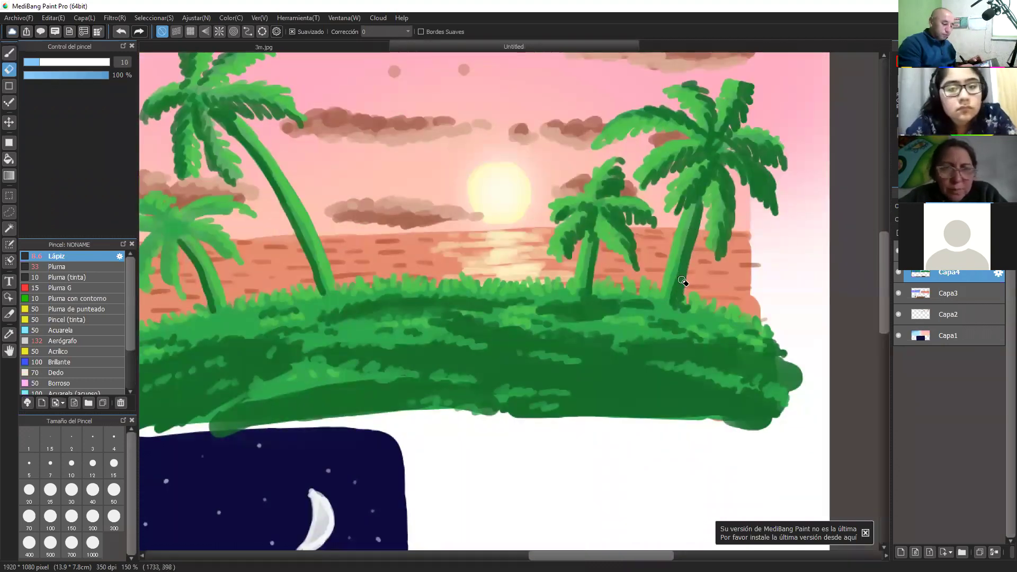
{"action": "key", "text": "b"}
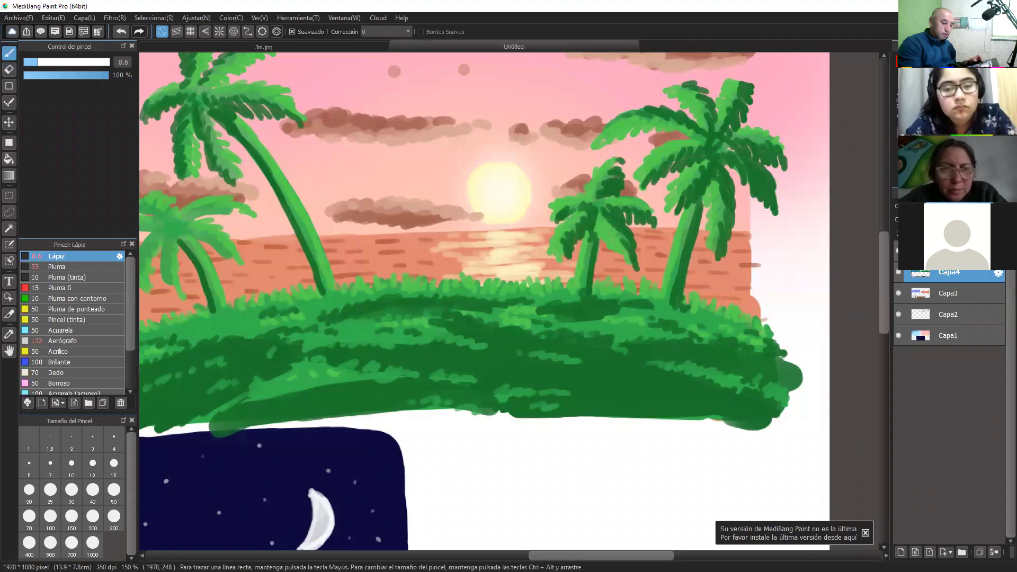
{"action": "left_click_drag", "start_coordinate": [700, 212], "coordinate": [680, 279]}
{"action": "left_click_drag", "start_coordinate": [694, 233], "coordinate": [679, 303]}
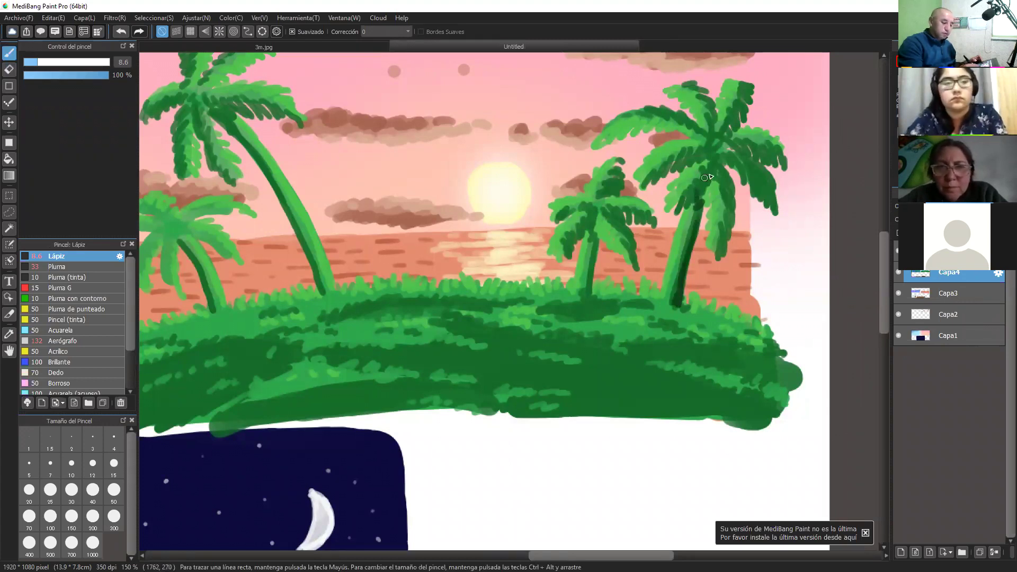
Shade the tall right palm's fronds with very dark green strokes along their undersides and around the crown's centre
{"action": "mouse_move", "coordinate": [705, 186]}
{"action": "left_mouse_down"}
{"action": "mouse_move", "coordinate": [716, 163]}
{"action": "mouse_move", "coordinate": [676, 162]}
{"action": "mouse_move", "coordinate": [711, 149]}
{"action": "mouse_move", "coordinate": [725, 191]}
{"action": "mouse_move", "coordinate": [721, 249]}
{"action": "mouse_move", "coordinate": [734, 194]}
{"action": "mouse_move", "coordinate": [769, 204]}
{"action": "mouse_move", "coordinate": [765, 161]}
{"action": "mouse_move", "coordinate": [788, 169]}
{"action": "left_mouse_up"}
{"action": "mouse_move", "coordinate": [736, 119]}
{"action": "left_mouse_down"}
{"action": "mouse_move", "coordinate": [727, 132]}
{"action": "mouse_move", "coordinate": [731, 123]}
{"action": "left_mouse_up"}
{"action": "left_click_drag", "start_coordinate": [740, 110], "coordinate": [749, 84]}
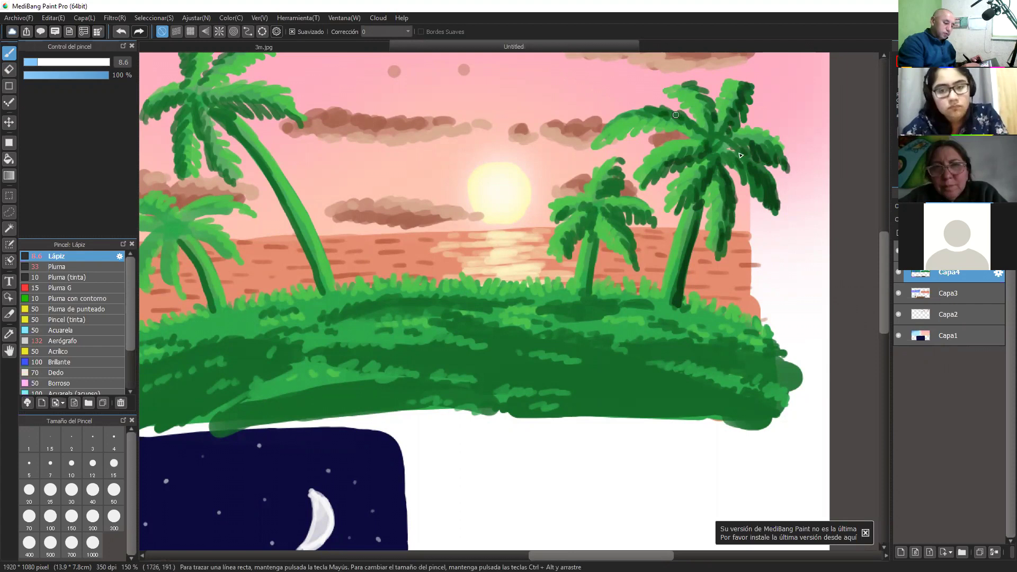
{"action": "left_click_drag", "start_coordinate": [687, 119], "coordinate": [745, 163]}
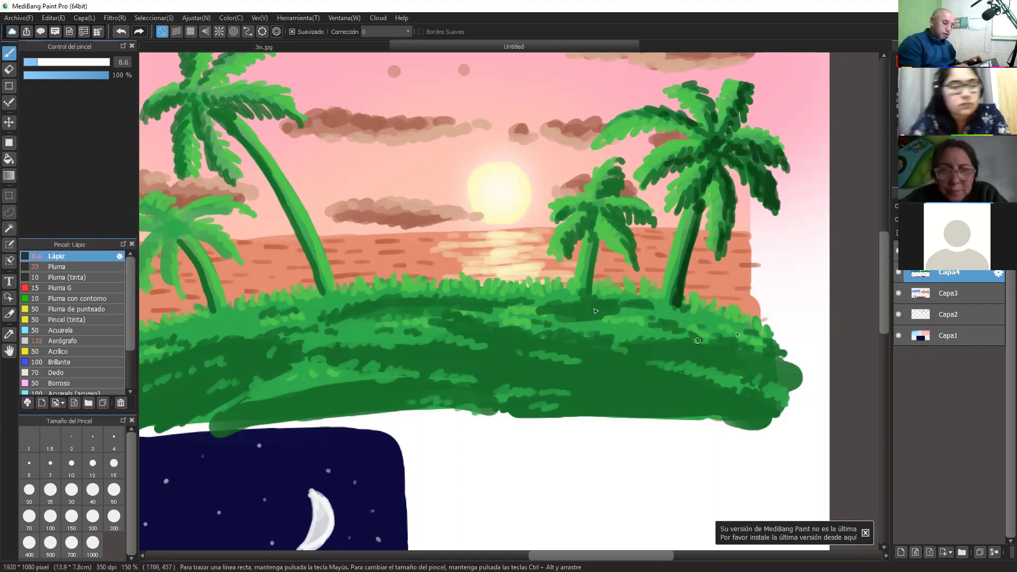
Add very dark green grass strokes to the shadows on the hill's right side and along its lower right edge
{"action": "mouse_move", "coordinate": [658, 353]}
{"action": "left_mouse_down"}
{"action": "mouse_move", "coordinate": [723, 360]}
{"action": "mouse_move", "coordinate": [782, 389]}
{"action": "mouse_move", "coordinate": [744, 360]}
{"action": "left_mouse_up"}
{"action": "mouse_move", "coordinate": [547, 380]}
{"action": "left_mouse_down"}
{"action": "mouse_move", "coordinate": [621, 385]}
{"action": "mouse_move", "coordinate": [737, 413]}
{"action": "left_mouse_up"}
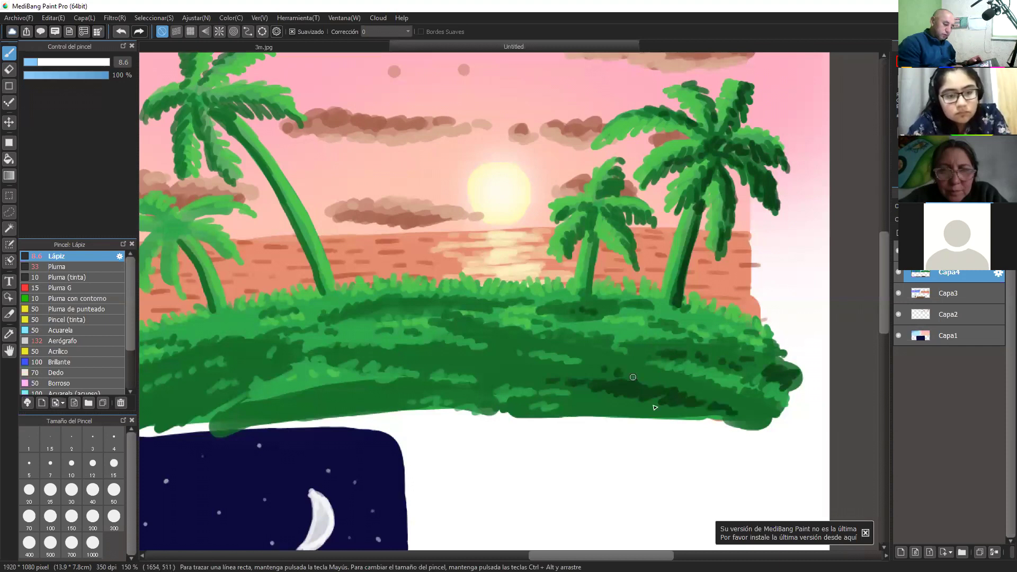
{"action": "left_click_drag", "start_coordinate": [633, 377], "coordinate": [657, 385]}
{"action": "left_click_drag", "start_coordinate": [562, 409], "coordinate": [776, 416]}
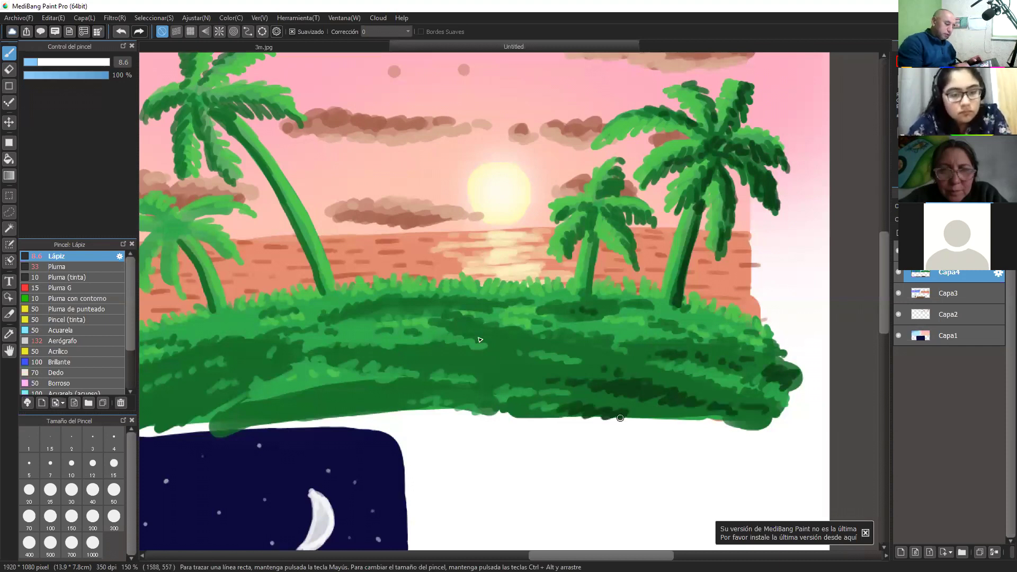
Extend the very dark green grass strokes across the middle of the hill's shadow band
{"action": "left_click_drag", "start_coordinate": [492, 350], "coordinate": [562, 352]}
{"action": "left_click_drag", "start_coordinate": [451, 365], "coordinate": [558, 376]}
{"action": "left_click_drag", "start_coordinate": [398, 358], "coordinate": [417, 360]}
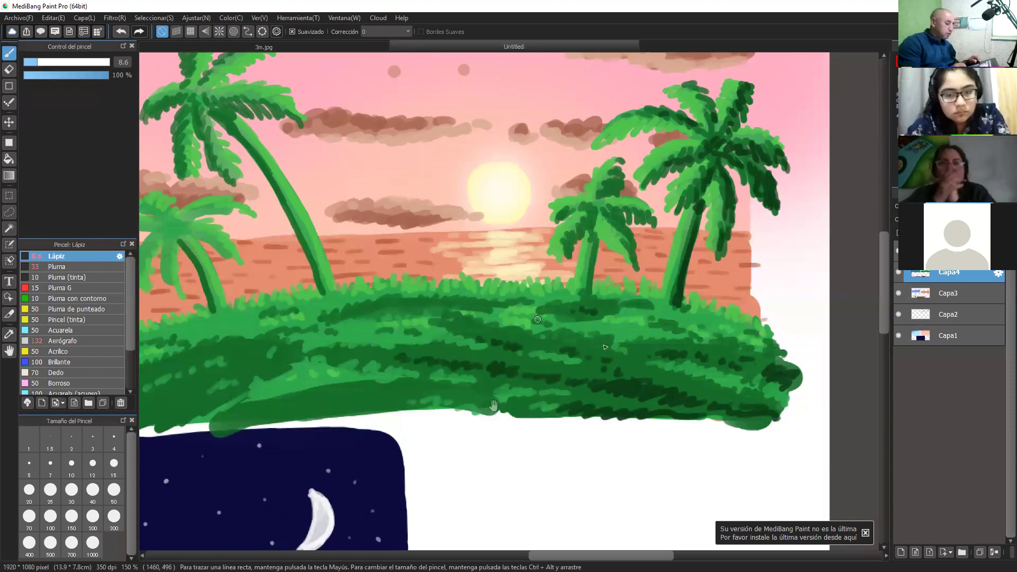
Paint slanted very dark green grass strokes through the left shadow patch and the lower shadow band of the hill
{"action": "left_click_drag", "start_coordinate": [494, 405], "coordinate": [693, 402]}
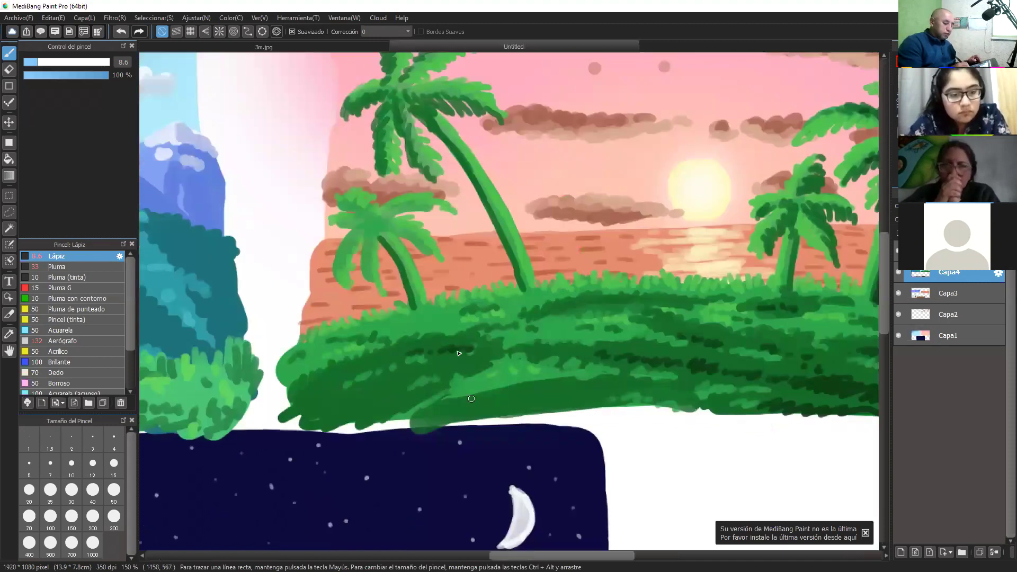
{"action": "scroll", "coordinate": [471, 398], "scroll_direction": "left", "scroll_amount": 2}
{"action": "scroll", "coordinate": [459, 350], "scroll_direction": "down", "scroll_amount": 1}
{"action": "left_click_drag", "start_coordinate": [459, 349], "coordinate": [513, 323]}
{"action": "mouse_move", "coordinate": [462, 341]}
{"action": "left_mouse_down"}
{"action": "mouse_move", "coordinate": [492, 377]}
{"action": "mouse_move", "coordinate": [475, 371]}
{"action": "mouse_move", "coordinate": [488, 375]}
{"action": "mouse_move", "coordinate": [554, 337]}
{"action": "mouse_move", "coordinate": [543, 366]}
{"action": "mouse_move", "coordinate": [581, 357]}
{"action": "mouse_move", "coordinate": [563, 363]}
{"action": "mouse_move", "coordinate": [589, 343]}
{"action": "mouse_move", "coordinate": [598, 380]}
{"action": "mouse_move", "coordinate": [622, 362]}
{"action": "mouse_move", "coordinate": [657, 369]}
{"action": "mouse_move", "coordinate": [708, 342]}
{"action": "mouse_move", "coordinate": [661, 364]}
{"action": "mouse_move", "coordinate": [716, 367]}
{"action": "left_mouse_up"}
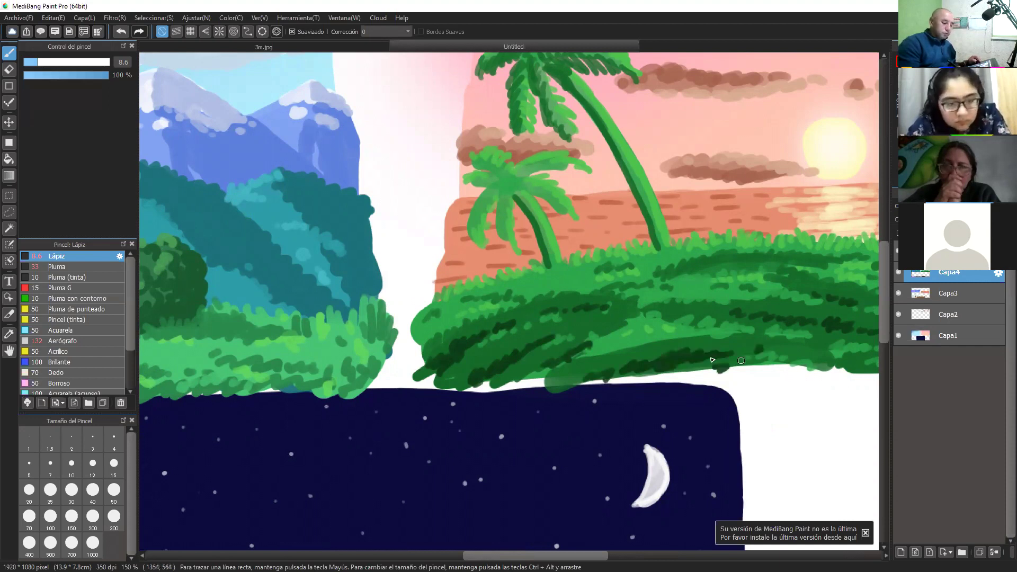
Finish the very dark green strokes along the hill's lower edge from the middle to the right end
{"action": "scroll", "coordinate": [795, 368], "scroll_direction": "right", "scroll_amount": 5}
{"action": "left_click_drag", "start_coordinate": [719, 363], "coordinate": [742, 365]}
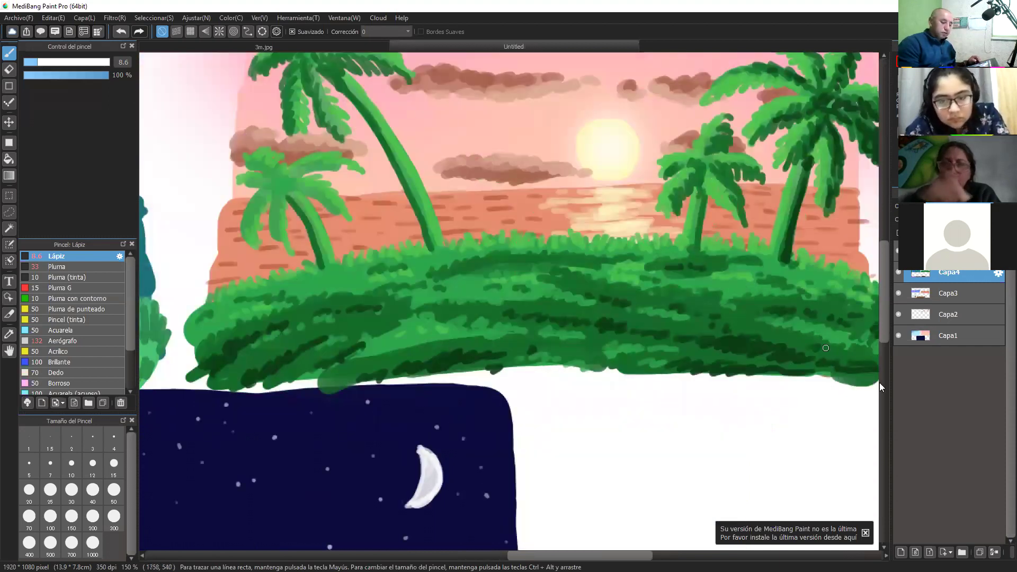
{"action": "left_click_drag", "start_coordinate": [844, 377], "coordinate": [875, 384]}
{"action": "key", "text": "ctrl+minus"}
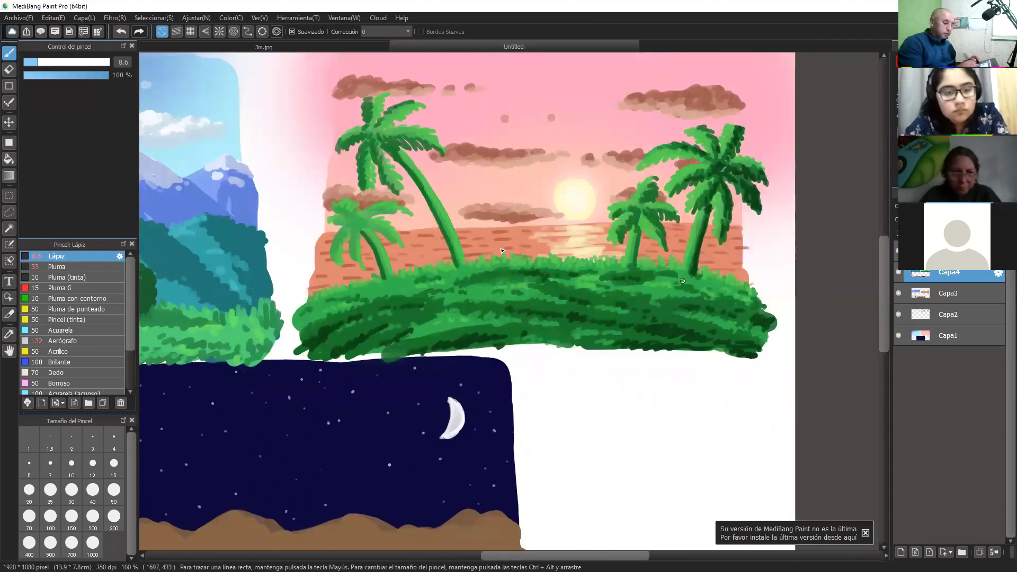
Shade the small left palm's fronds with very dark green strokes along their undersides and around the crown
{"action": "scroll", "coordinate": [543, 267], "scroll_direction": "left", "scroll_amount": 3}
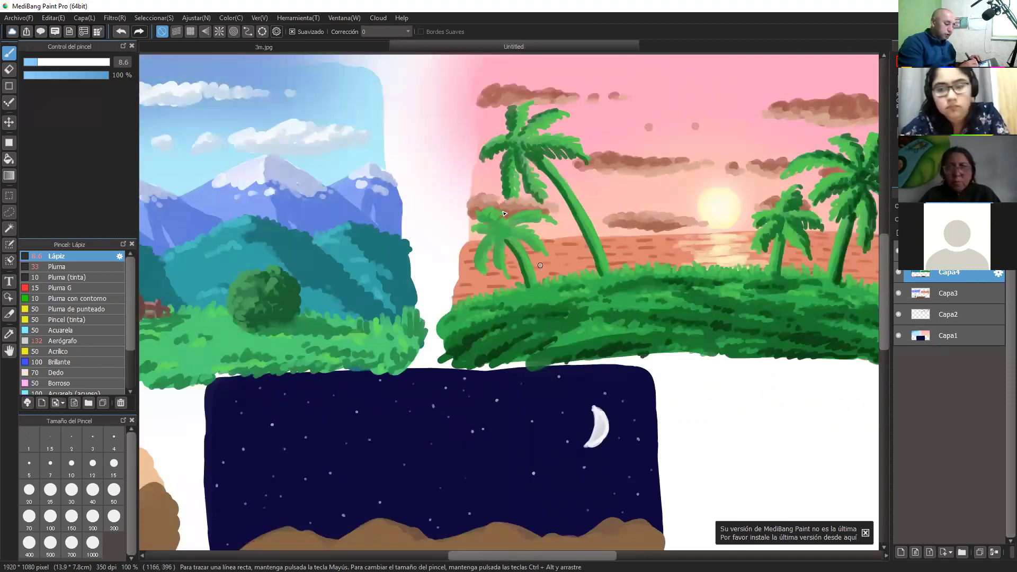
{"action": "key", "text": "ctrl+plus"}
{"action": "left_click_drag", "start_coordinate": [505, 212], "coordinate": [538, 278]}
{"action": "mouse_move", "coordinate": [494, 202]}
{"action": "left_mouse_down"}
{"action": "mouse_move", "coordinate": [484, 239]}
{"action": "mouse_move", "coordinate": [503, 270]}
{"action": "left_mouse_up"}
{"action": "mouse_move", "coordinate": [493, 191]}
{"action": "left_mouse_down"}
{"action": "mouse_move", "coordinate": [464, 220]}
{"action": "mouse_move", "coordinate": [459, 253]}
{"action": "left_mouse_up"}
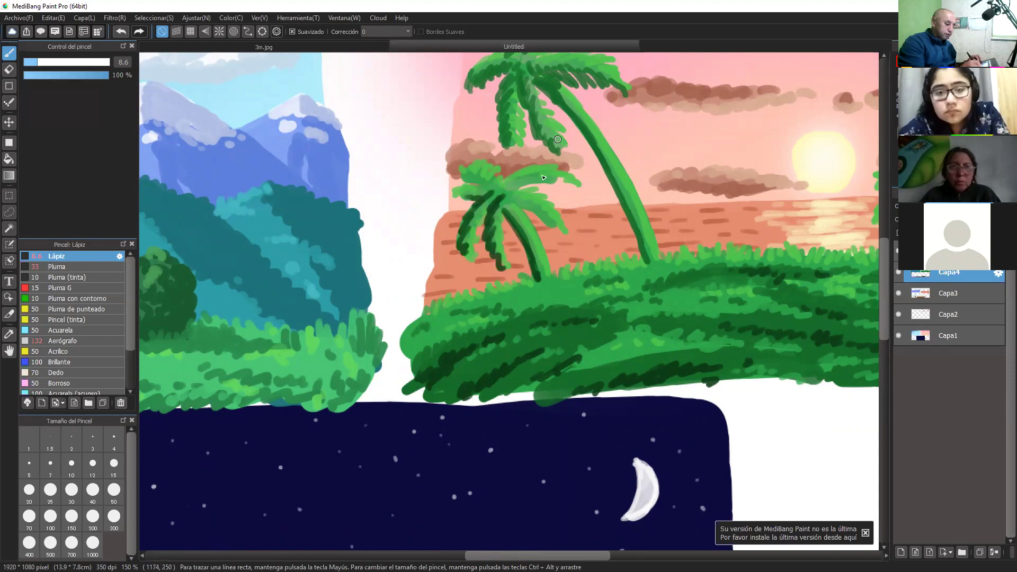
{"action": "mouse_move", "coordinate": [510, 187]}
{"action": "left_mouse_down"}
{"action": "mouse_move", "coordinate": [543, 176]}
{"action": "mouse_move", "coordinate": [581, 184]}
{"action": "left_mouse_up"}
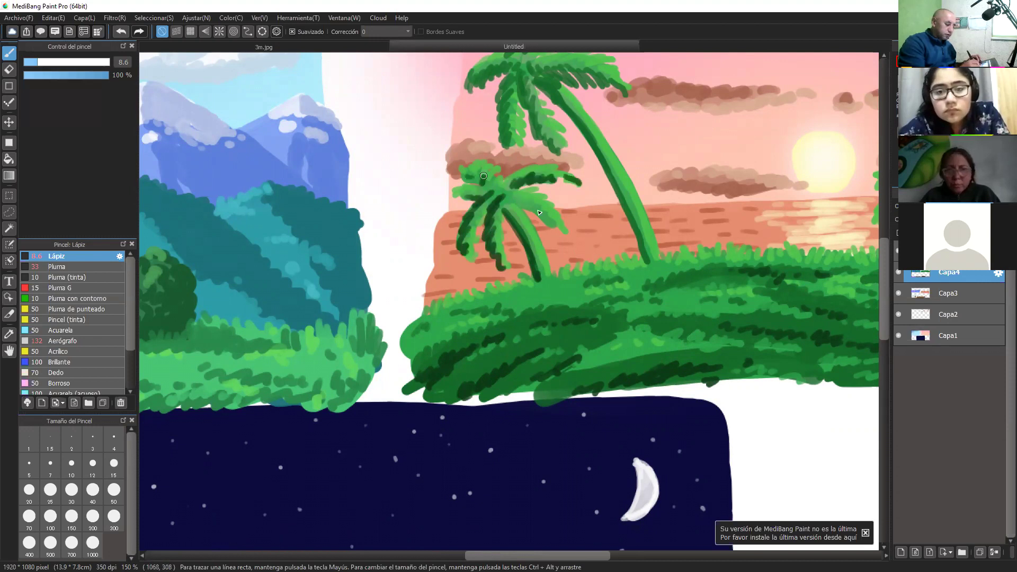
{"action": "left_click_drag", "start_coordinate": [484, 176], "coordinate": [537, 213]}
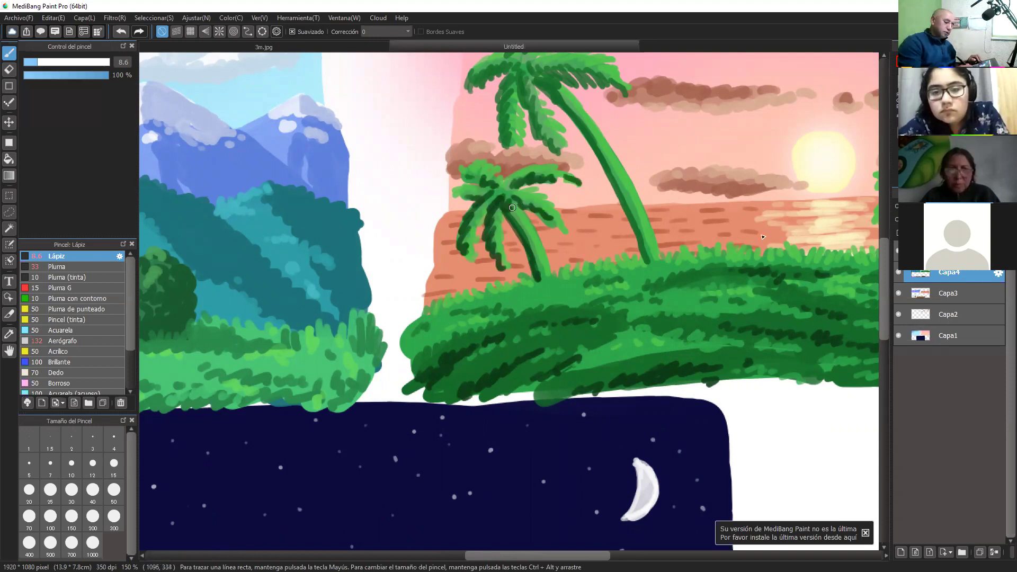
Add very dark green shading to the fronds of the tall left palm and the small right palm
{"action": "scroll", "coordinate": [512, 208], "scroll_direction": "down", "scroll_amount": 3}
{"action": "scroll", "coordinate": [513, 142], "scroll_direction": "up", "scroll_amount": 2}
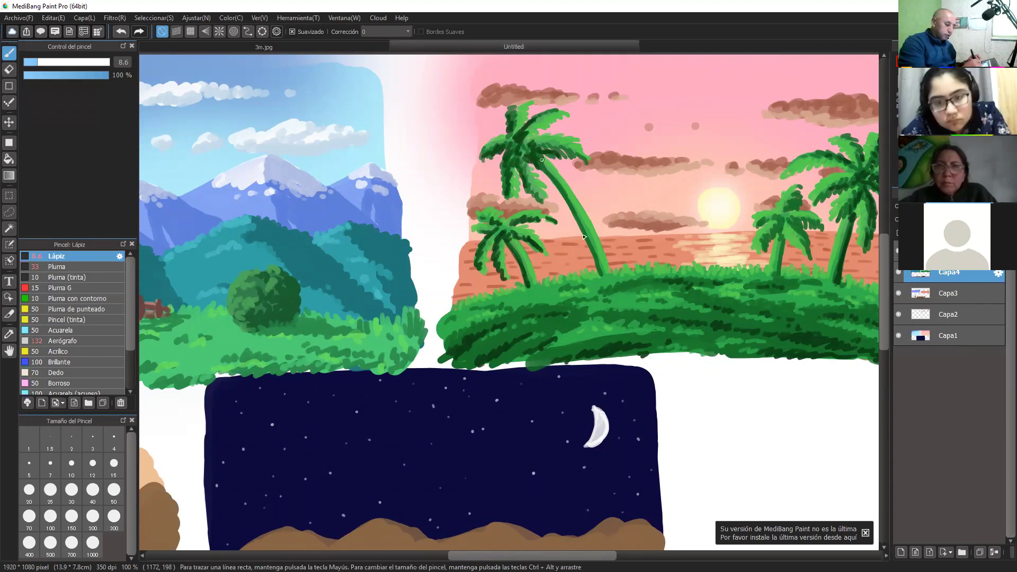
{"action": "left_click_drag", "start_coordinate": [760, 307], "coordinate": [607, 351]}
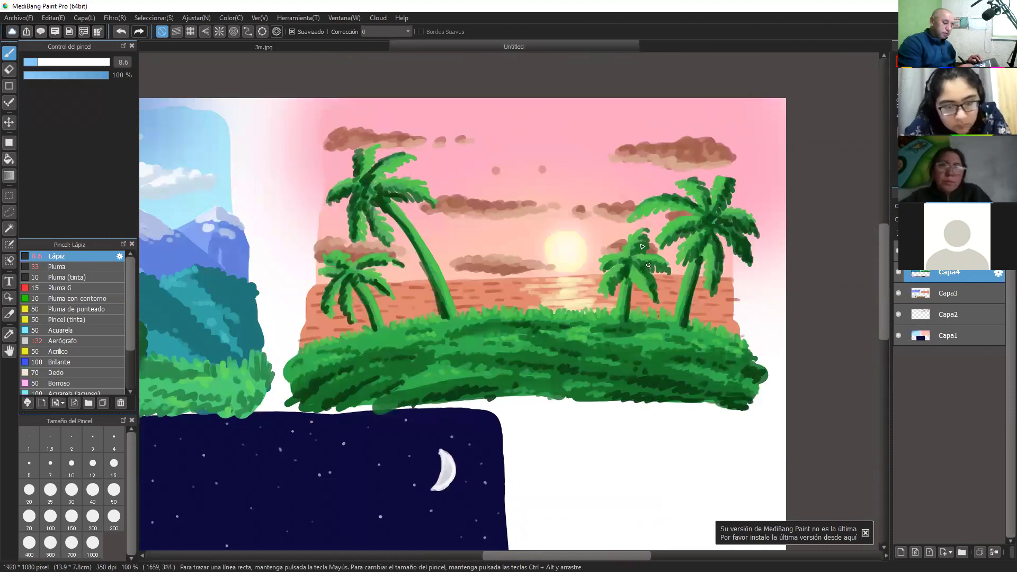
{"action": "key", "text": "ctrl+minus"}
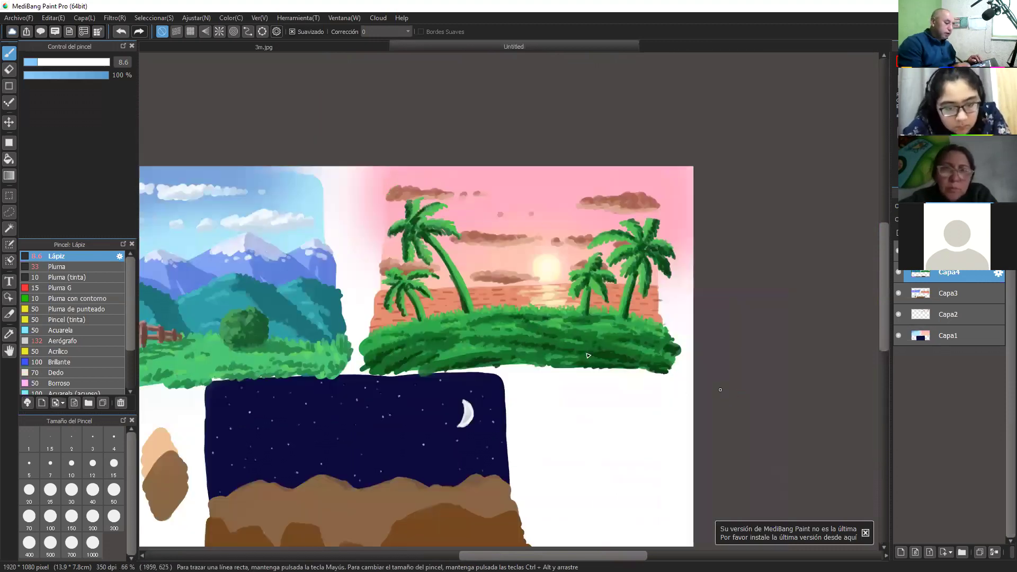
Deepen the hill below the right palms with more very dark green grass strokes reaching to its right end
{"action": "left_click_drag", "start_coordinate": [637, 355], "coordinate": [593, 328]}
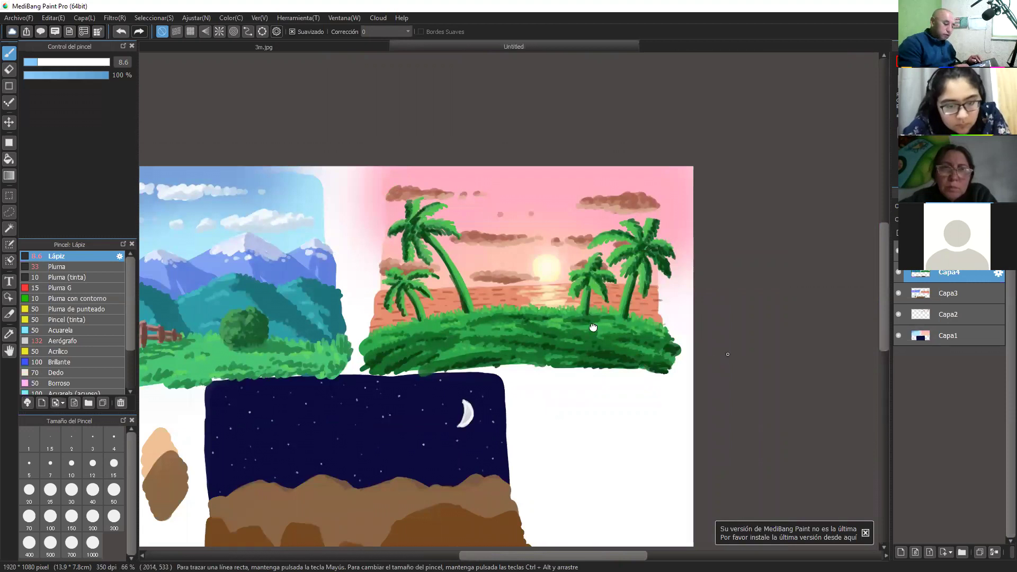
{"action": "key", "text": "ctrl+plus"}
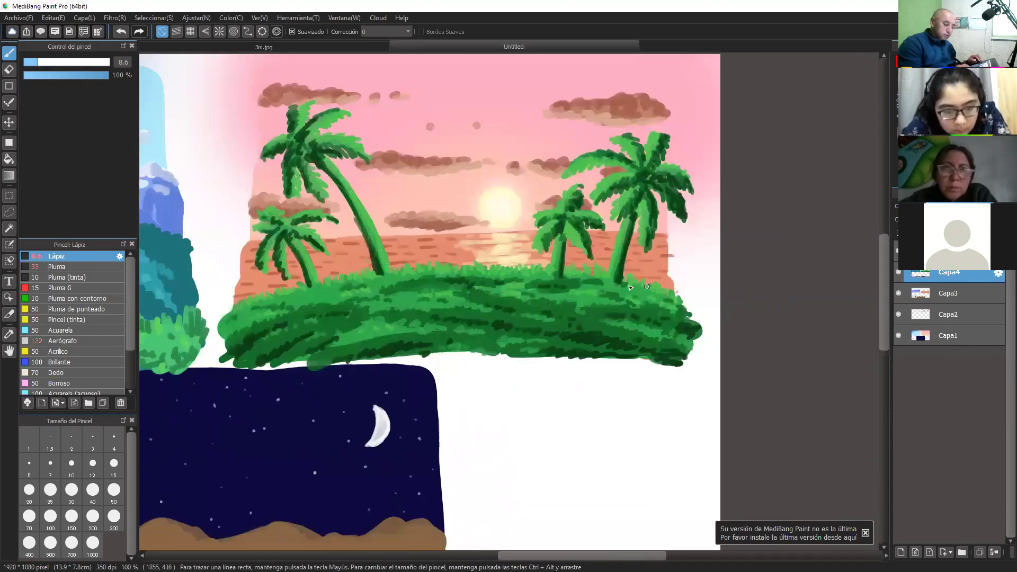
{"action": "mouse_move", "coordinate": [623, 283]}
{"action": "left_mouse_down"}
{"action": "mouse_move", "coordinate": [669, 317]}
{"action": "mouse_move", "coordinate": [656, 332]}
{"action": "mouse_move", "coordinate": [684, 335]}
{"action": "left_mouse_up"}
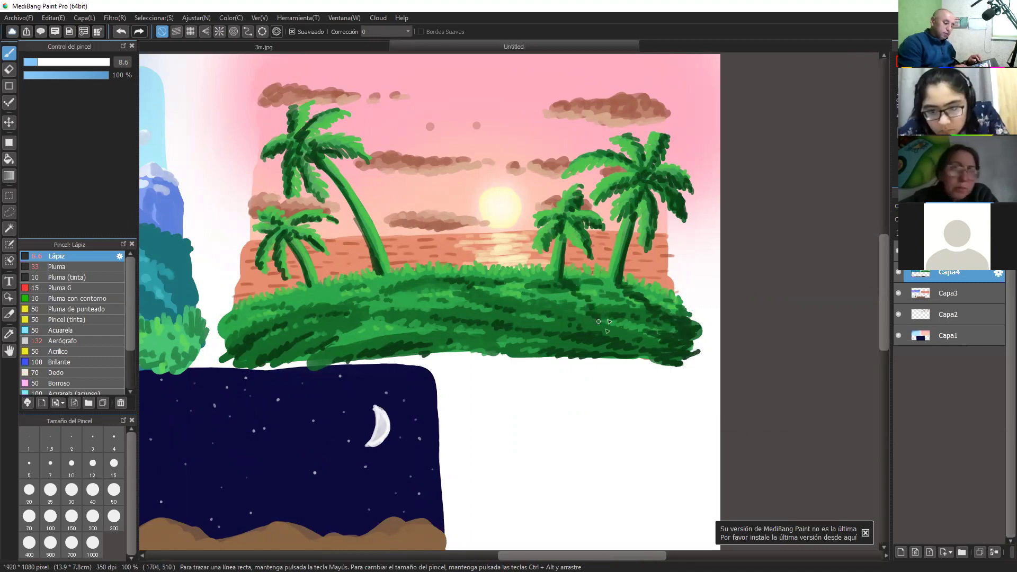
Paint very dark green shadow strokes across the hill, including diagonal cast shadows from the bases of the two left palms
{"action": "left_click_drag", "start_coordinate": [590, 311], "coordinate": [605, 319]}
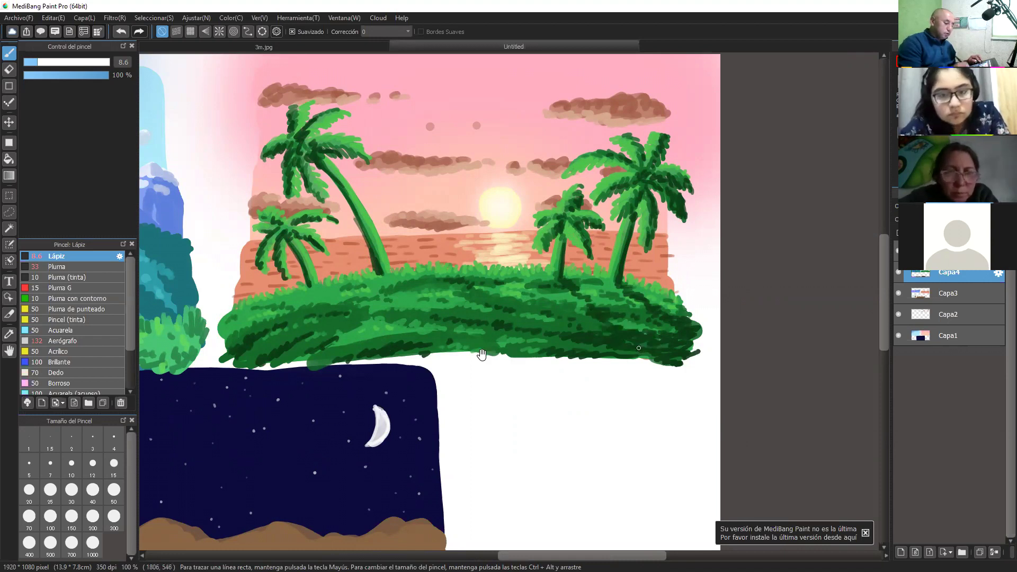
{"action": "mouse_move", "coordinate": [370, 285]}
{"action": "left_mouse_down"}
{"action": "mouse_move", "coordinate": [535, 276]}
{"action": "mouse_move", "coordinate": [450, 353]}
{"action": "left_mouse_up"}
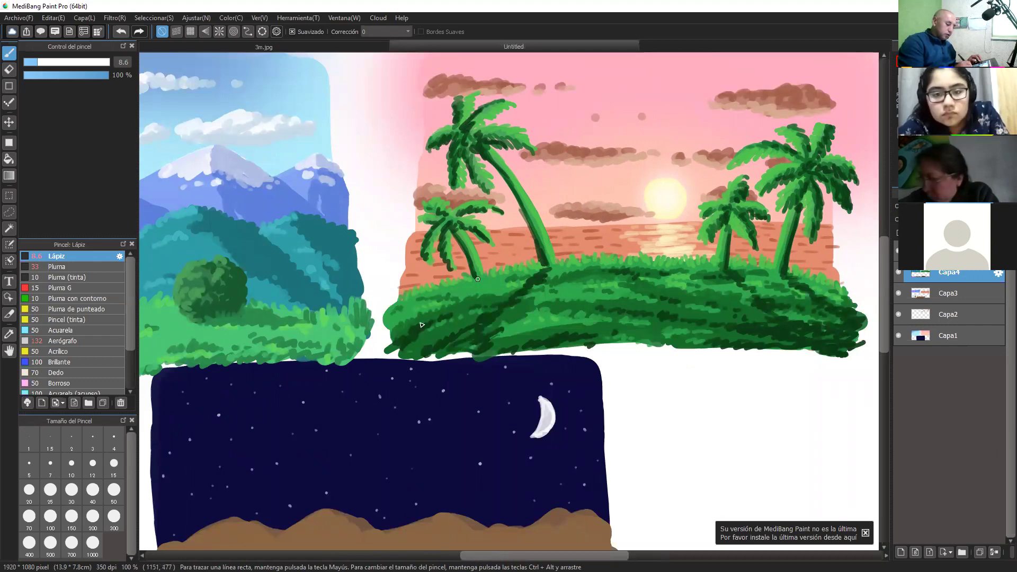
{"action": "mouse_move", "coordinate": [477, 279]}
{"action": "left_mouse_down"}
{"action": "mouse_move", "coordinate": [404, 355]}
{"action": "mouse_move", "coordinate": [423, 345]}
{"action": "left_mouse_up"}
{"action": "left_click_drag", "start_coordinate": [510, 333], "coordinate": [538, 396]}
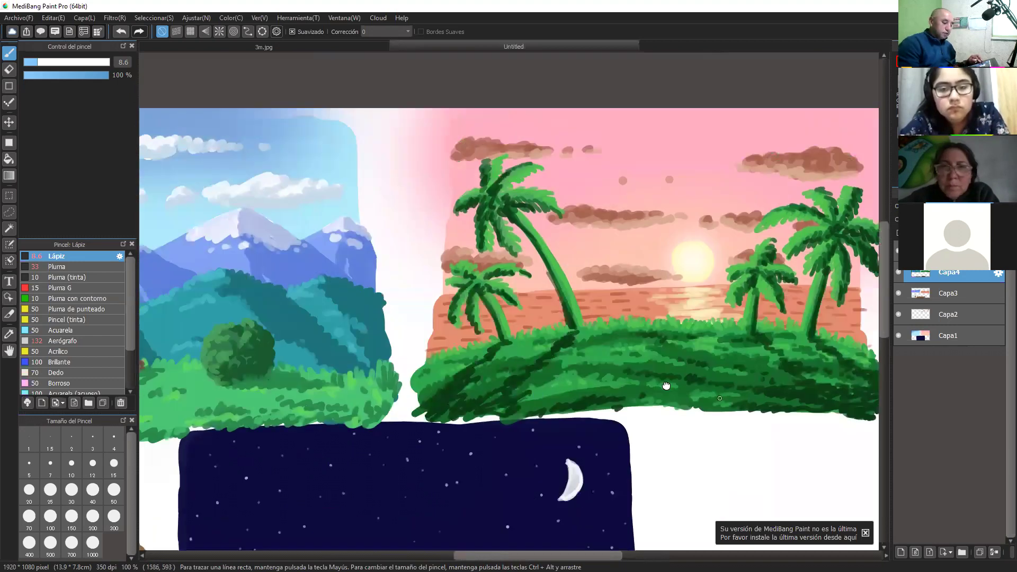
Hide and show each layer from Capa1 to Capa5 in turn to examine which parts of the three scenes it holds
{"action": "key", "text": "ctrl+minus"}
{"action": "left_click_drag", "start_coordinate": [657, 383], "coordinate": [715, 375]}
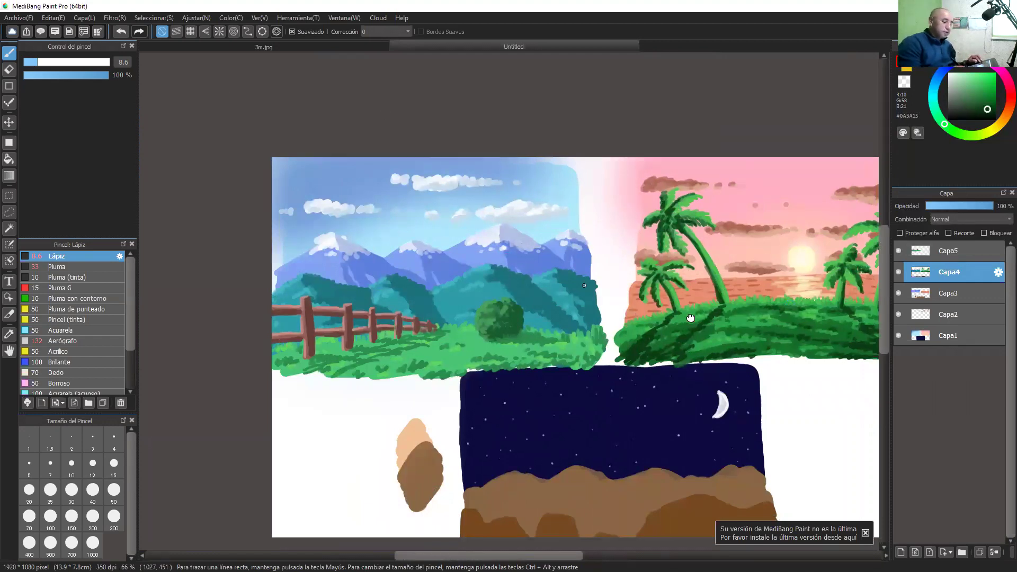
{"action": "left_click_drag", "start_coordinate": [804, 325], "coordinate": [681, 316]}
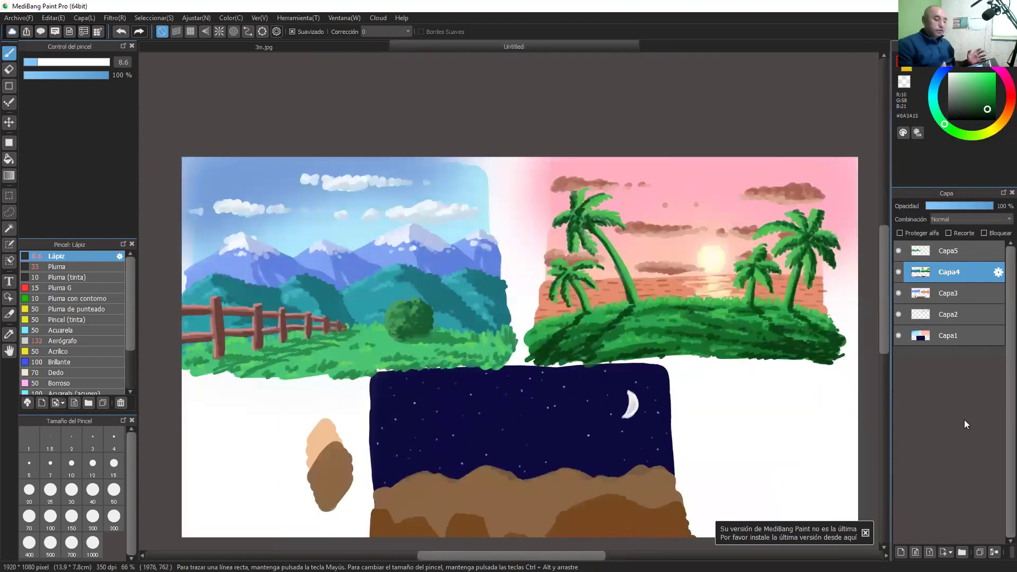
{"action": "left_click", "coordinate": [899, 335]}
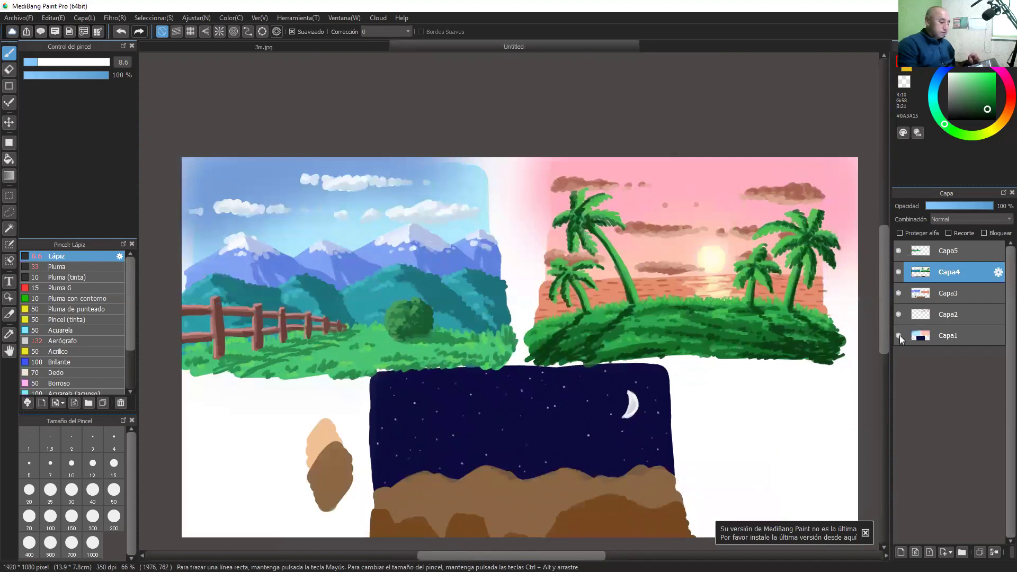
{"action": "left_click", "coordinate": [896, 336]}
{"action": "left_click", "coordinate": [897, 316]}
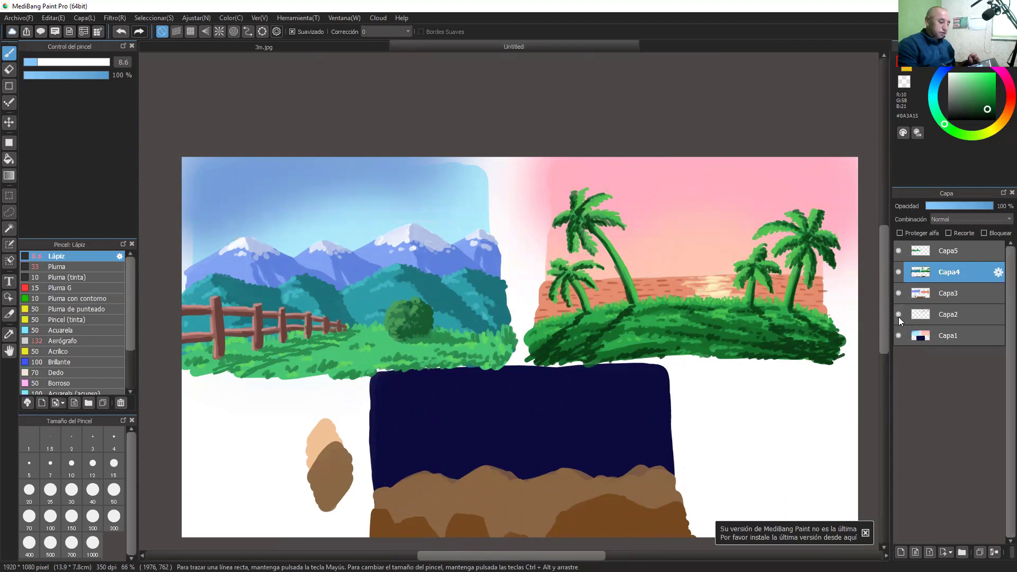
{"action": "left_click", "coordinate": [899, 316]}
{"action": "left_click", "coordinate": [898, 294]}
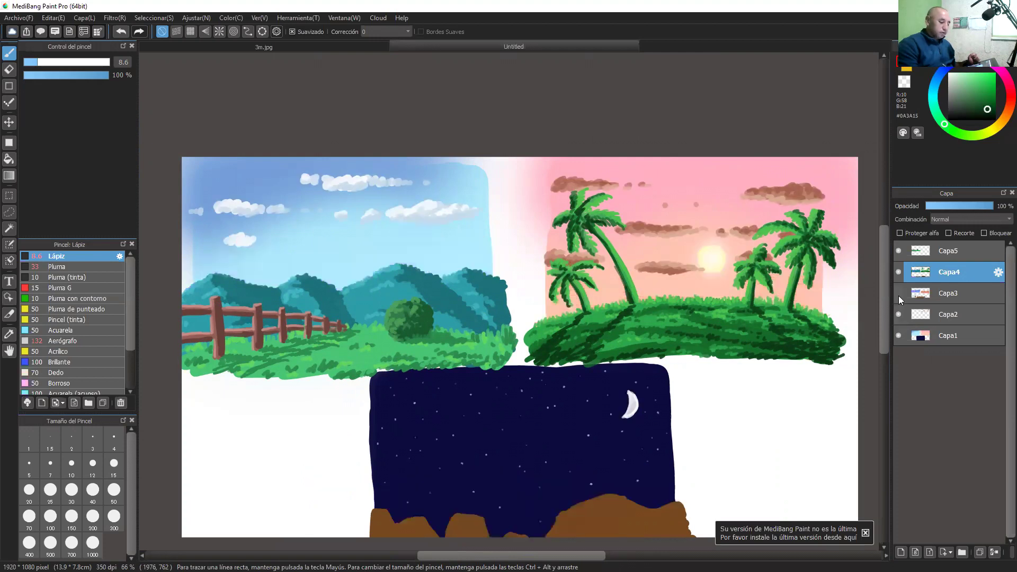
{"action": "left_click", "coordinate": [898, 295]}
{"action": "left_click", "coordinate": [899, 295]}
{"action": "left_click", "coordinate": [899, 292]}
{"action": "left_click", "coordinate": [897, 272]}
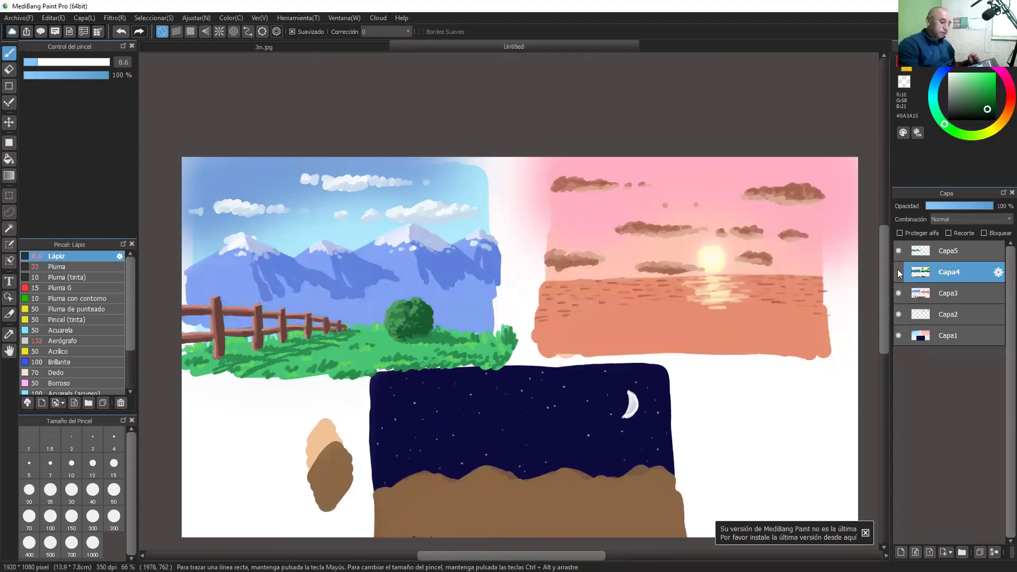
{"action": "left_click", "coordinate": [897, 270]}
{"action": "left_click", "coordinate": [897, 272]}
{"action": "left_click", "coordinate": [897, 273]}
{"action": "left_click", "coordinate": [898, 252]}
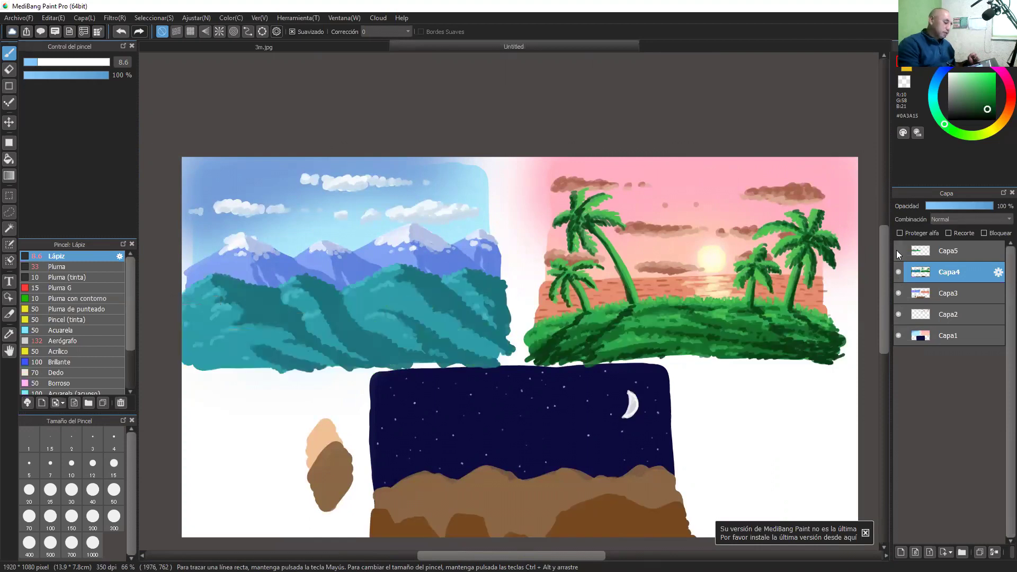
{"action": "left_click", "coordinate": [897, 252]}
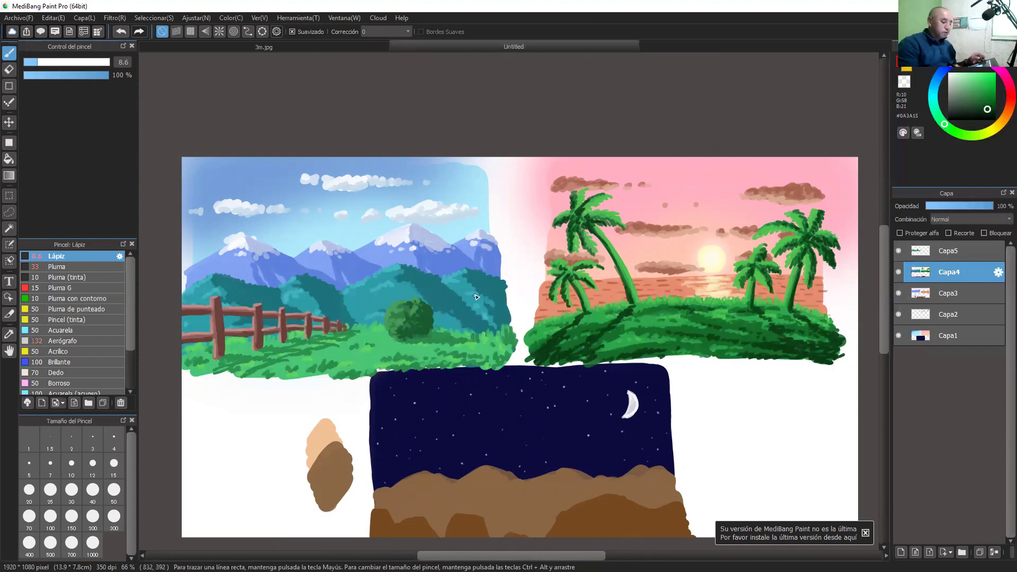
Select the Capa1 layer and set the Aerógrafo brush to white at size 21 for the night sky
{"action": "left_click_drag", "start_coordinate": [768, 434], "coordinate": [749, 371]}
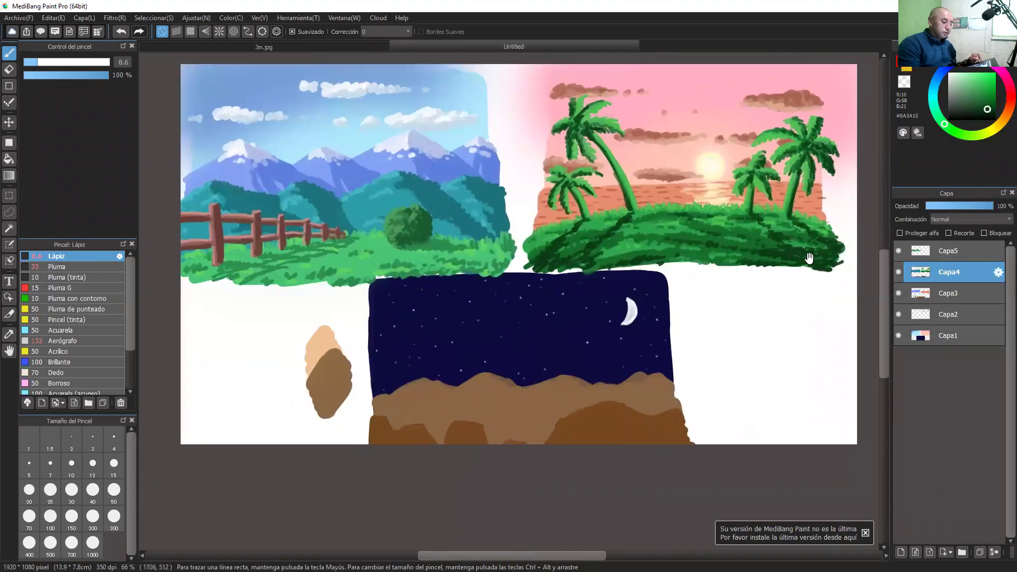
{"action": "left_click_drag", "start_coordinate": [809, 258], "coordinate": [719, 415]}
{"action": "key", "text": "ctrl+Up"}
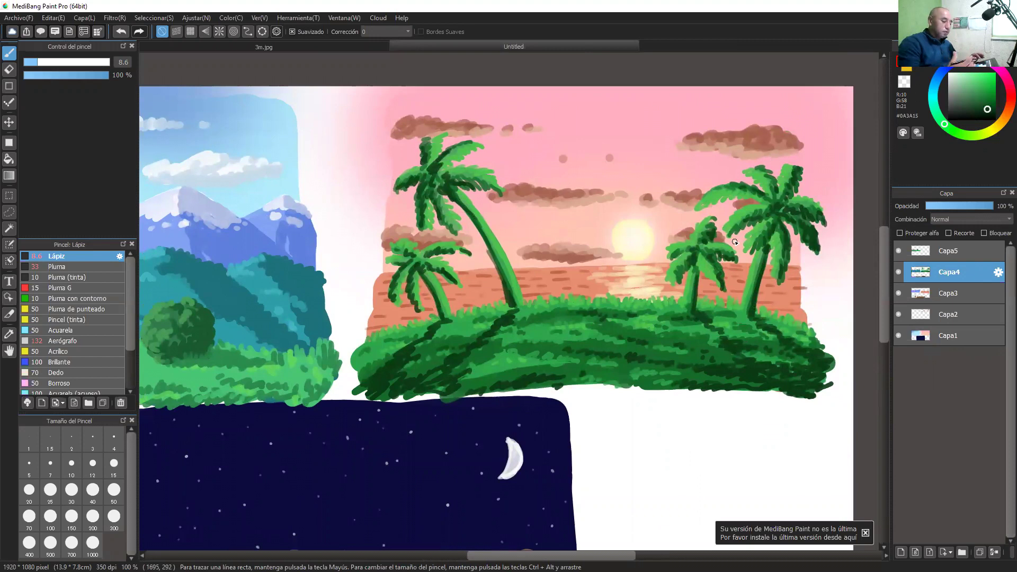
{"action": "scroll", "coordinate": [707, 377], "scroll_direction": "down", "scroll_amount": 3}
{"action": "scroll", "coordinate": [707, 377], "scroll_direction": "left", "scroll_amount": 2}
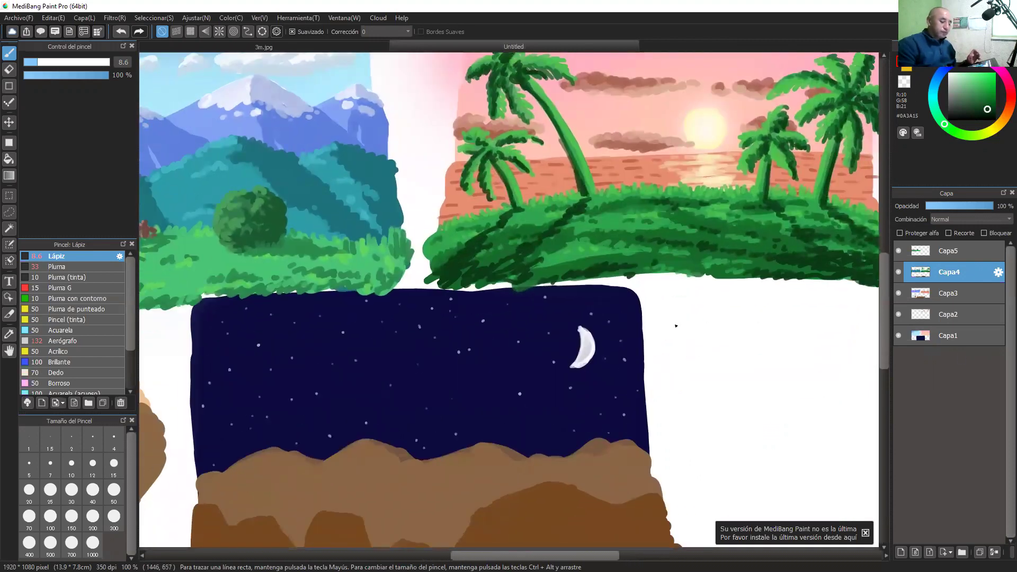
{"action": "left_click", "coordinate": [968, 337]}
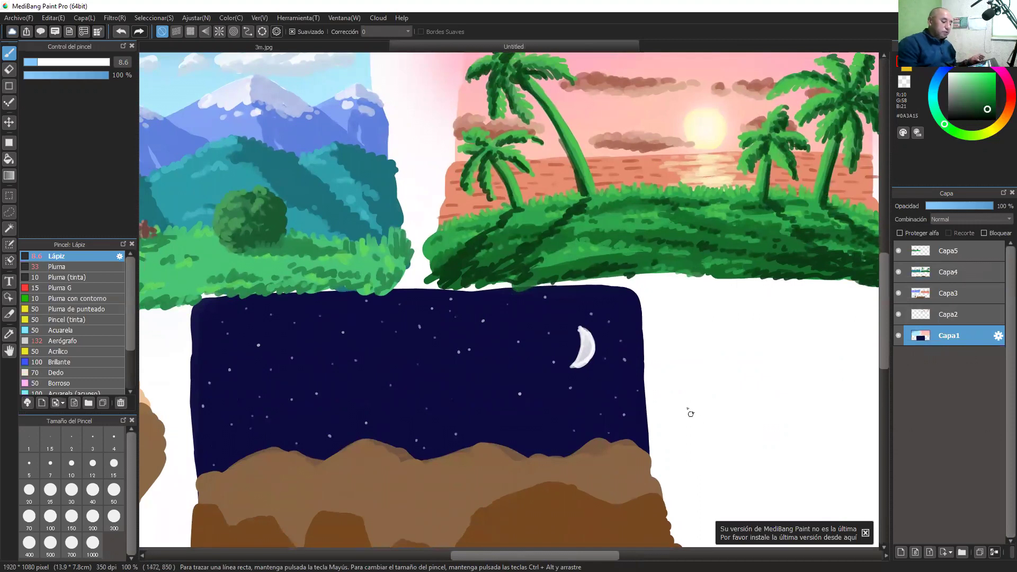
{"action": "scroll", "coordinate": [553, 371], "scroll_direction": "up", "scroll_amount": 3}
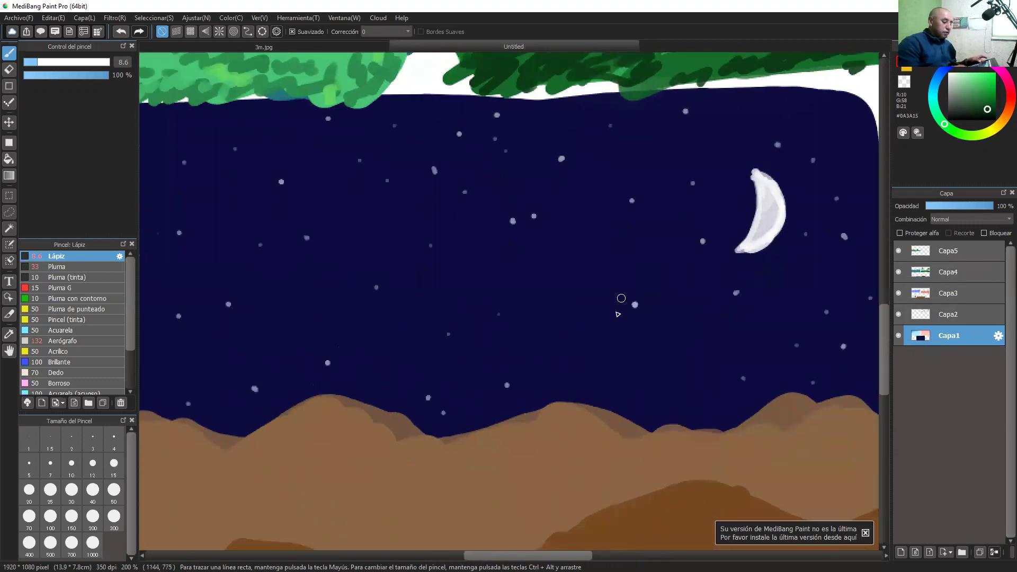
{"action": "left_click", "coordinate": [83, 341]}
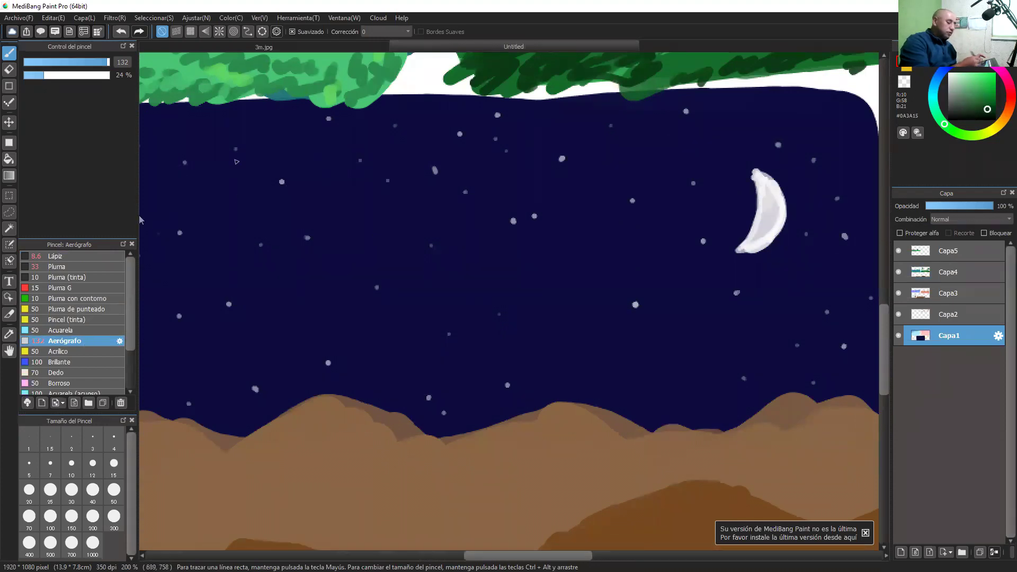
{"action": "left_click", "coordinate": [69, 62]}
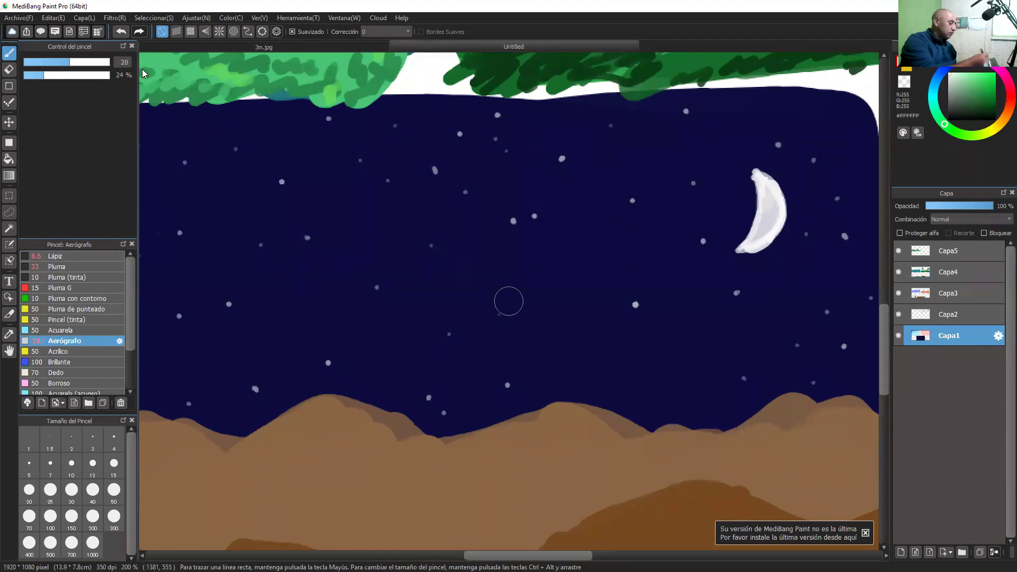
{"action": "right_click", "coordinate": [758, 186]}
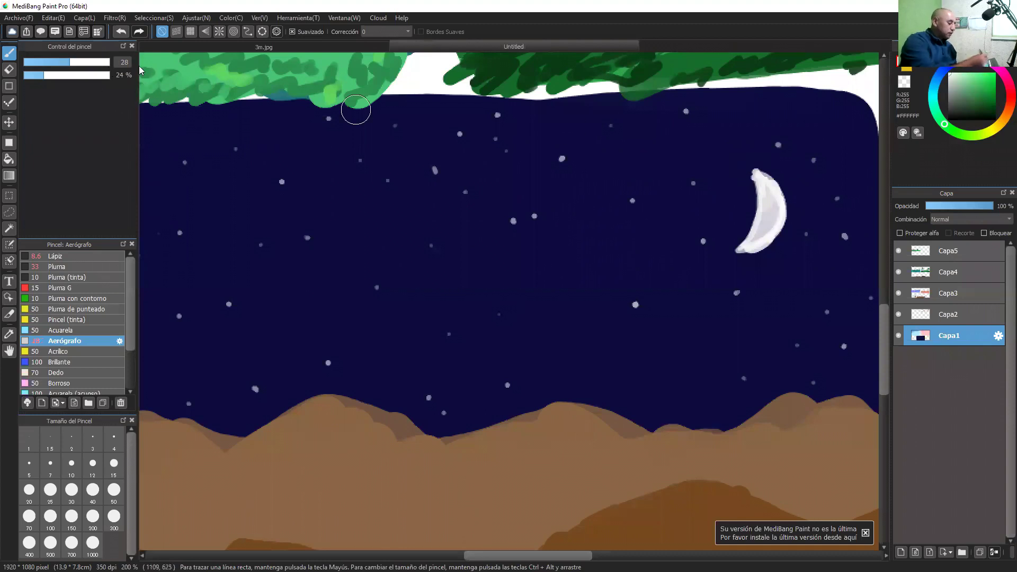
{"action": "key", "text": "["}
{"action": "key", "text": "ctrl+minus"}
{"action": "key", "text": "ctrl+minus"}
{"action": "key", "text": "space"}
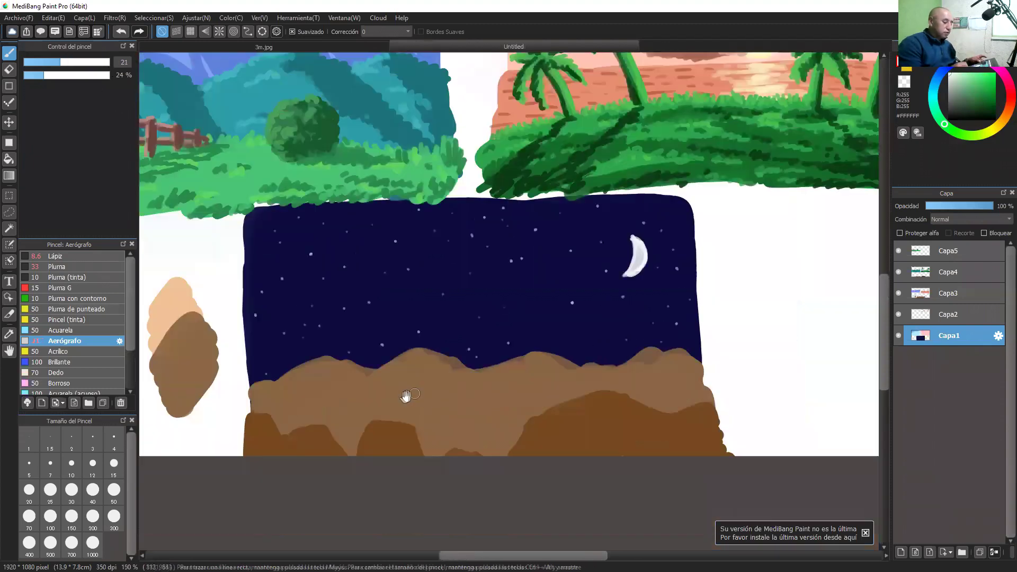
Add soft white airbrush glows to the stars around the crescent moon
{"action": "left_click_drag", "start_coordinate": [513, 384], "coordinate": [439, 413]}
{"action": "key", "text": "ctrl+plus"}
{"action": "key", "text": "ctrl+plus"}
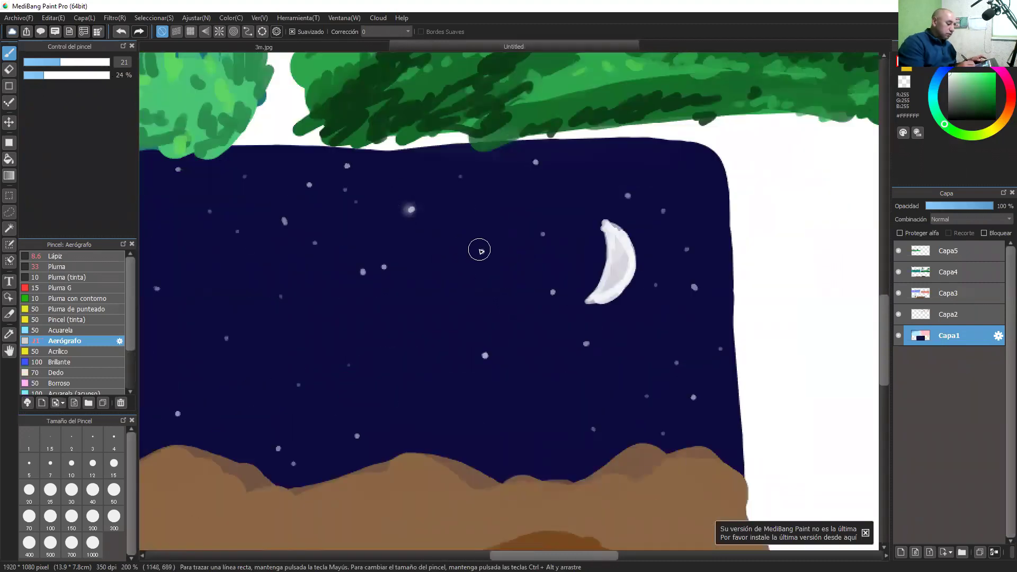
{"action": "left_click", "coordinate": [543, 233]}
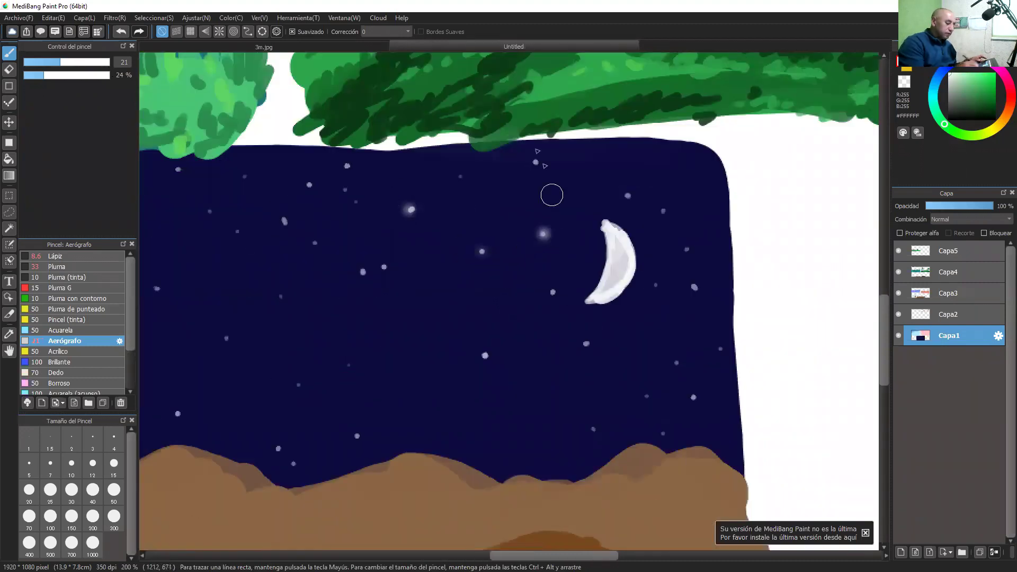
{"action": "left_click", "coordinate": [535, 160]}
{"action": "left_click", "coordinate": [628, 195]}
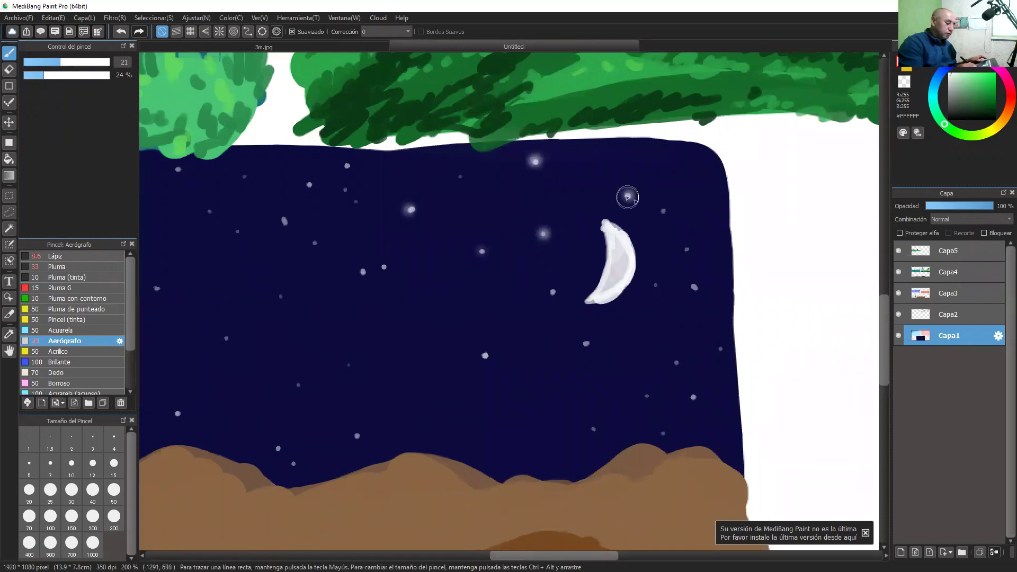
{"action": "left_click", "coordinate": [663, 212]}
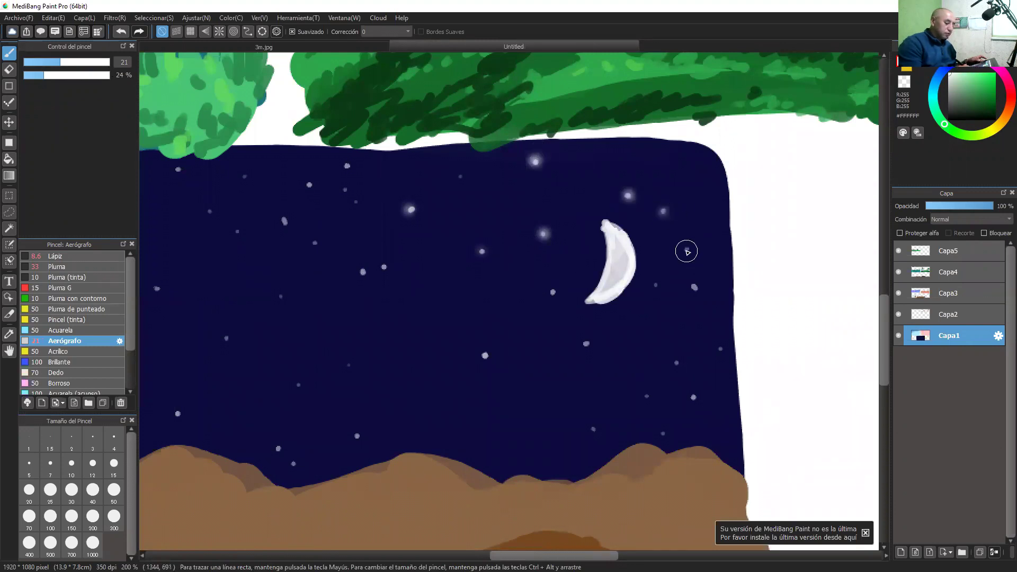
{"action": "left_click", "coordinate": [687, 250]}
{"action": "left_click", "coordinate": [693, 286]}
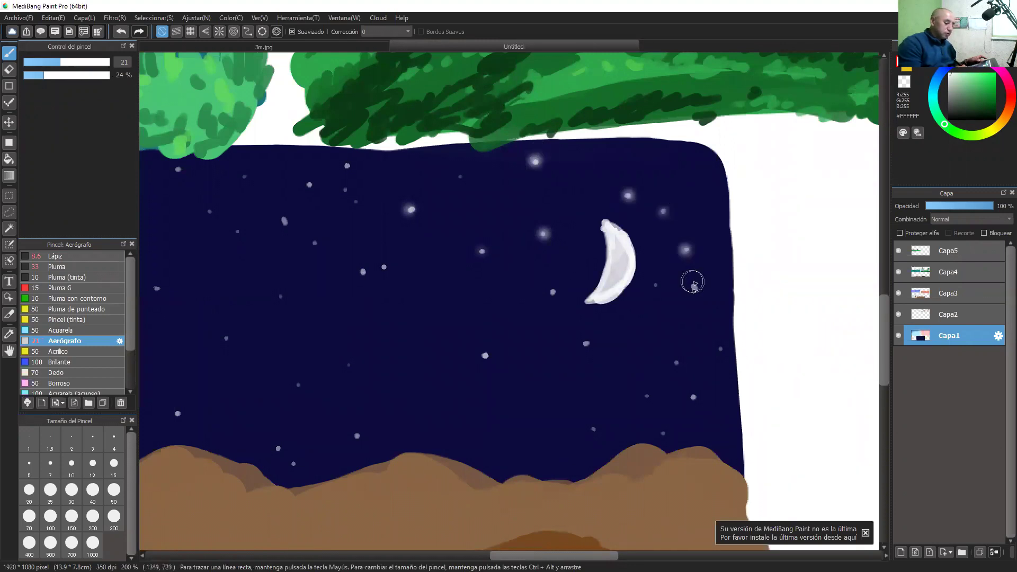
{"action": "left_click", "coordinate": [588, 345]}
{"action": "left_click", "coordinate": [553, 292]}
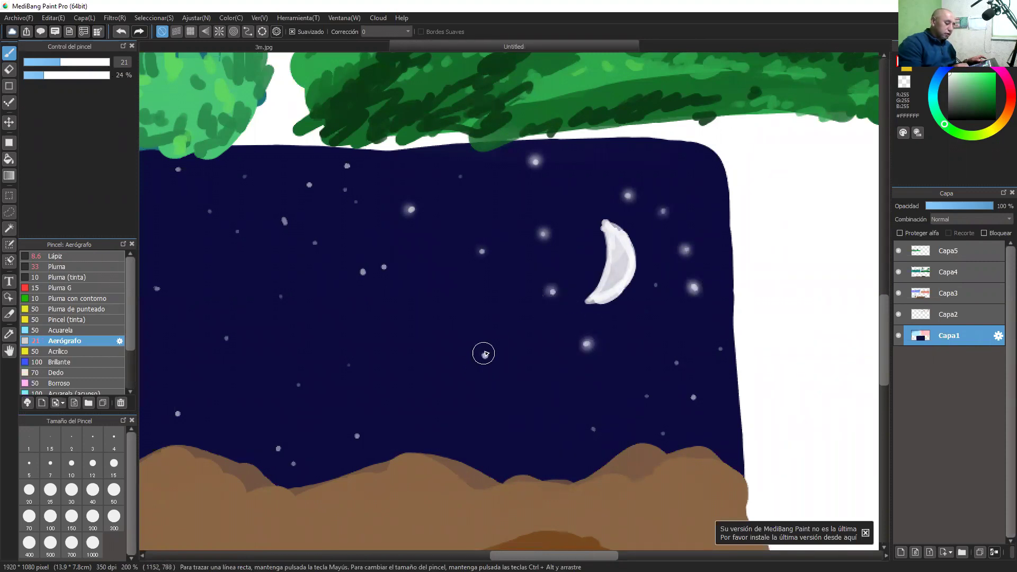
Add soft white glows to the stars below the moon, down to the right end of the brown hills
{"action": "left_click", "coordinate": [484, 355]}
{"action": "left_click", "coordinate": [646, 395]}
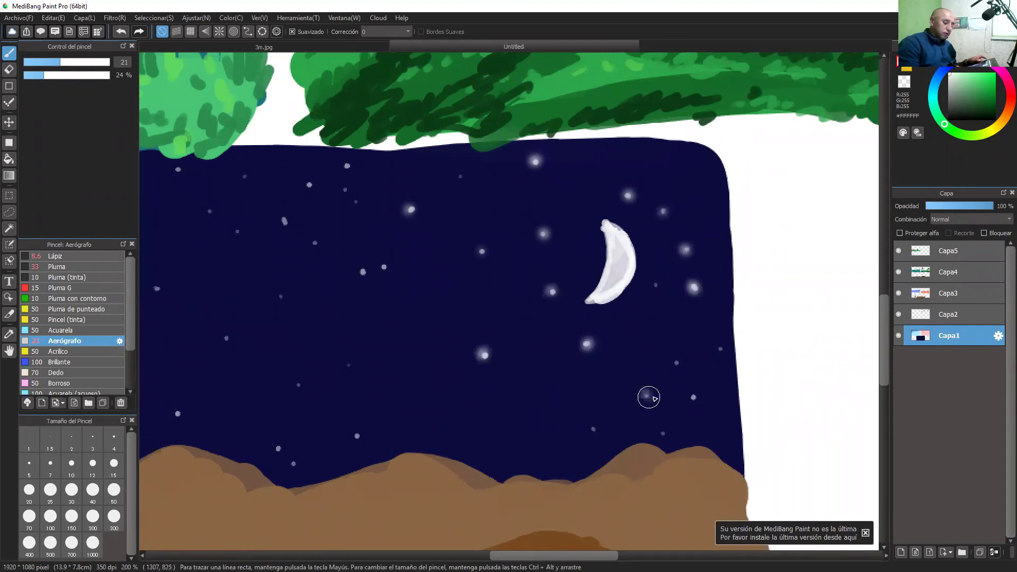
{"action": "left_click", "coordinate": [675, 363]}
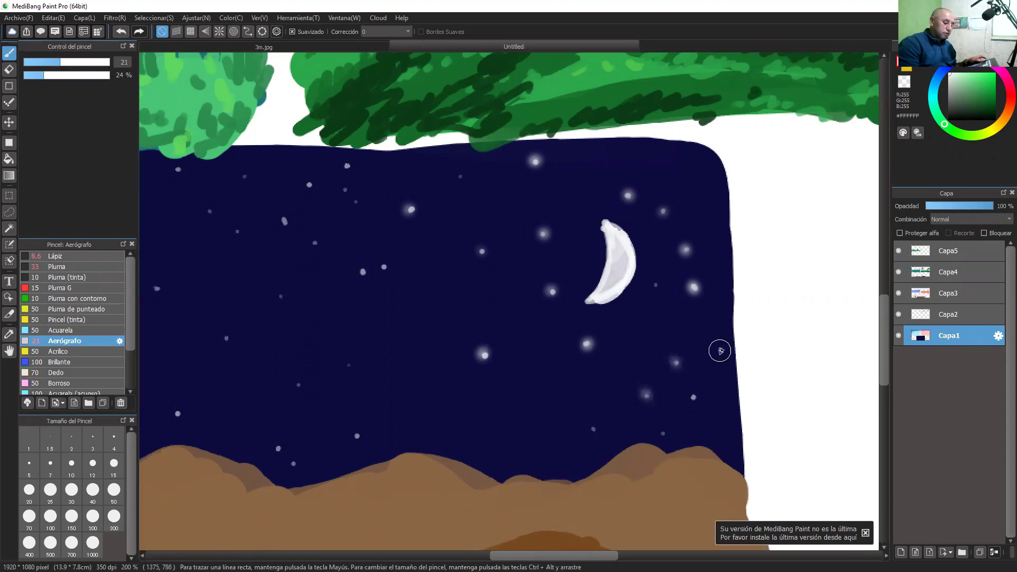
{"action": "left_click", "coordinate": [694, 396]}
{"action": "left_click", "coordinate": [662, 433]}
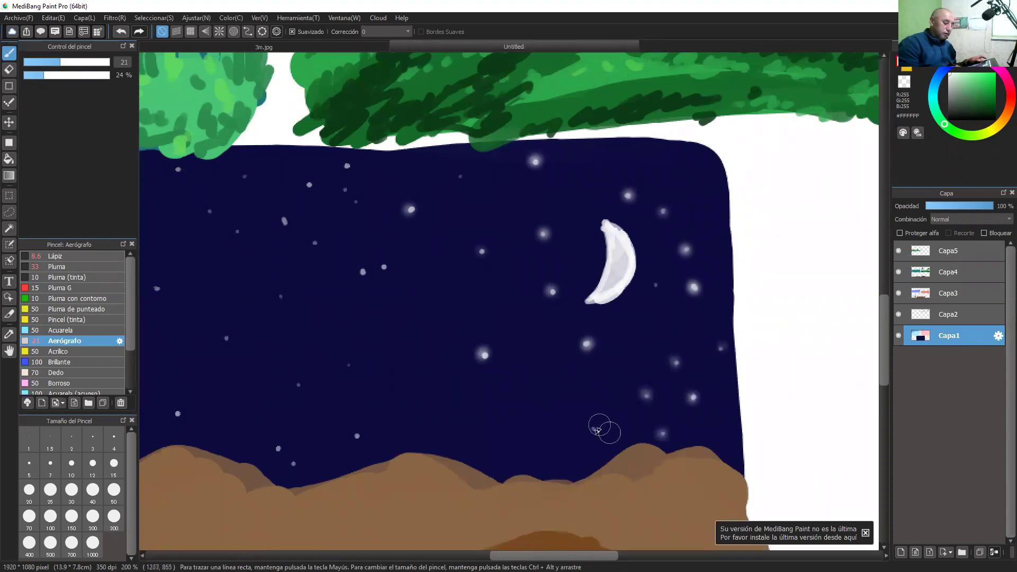
{"action": "left_click", "coordinate": [593, 431]}
Add soft white glows to the stars low in the middle of the night sky, just above the dip between the hills
{"action": "left_click", "coordinate": [357, 436]}
{"action": "left_click", "coordinate": [293, 464]}
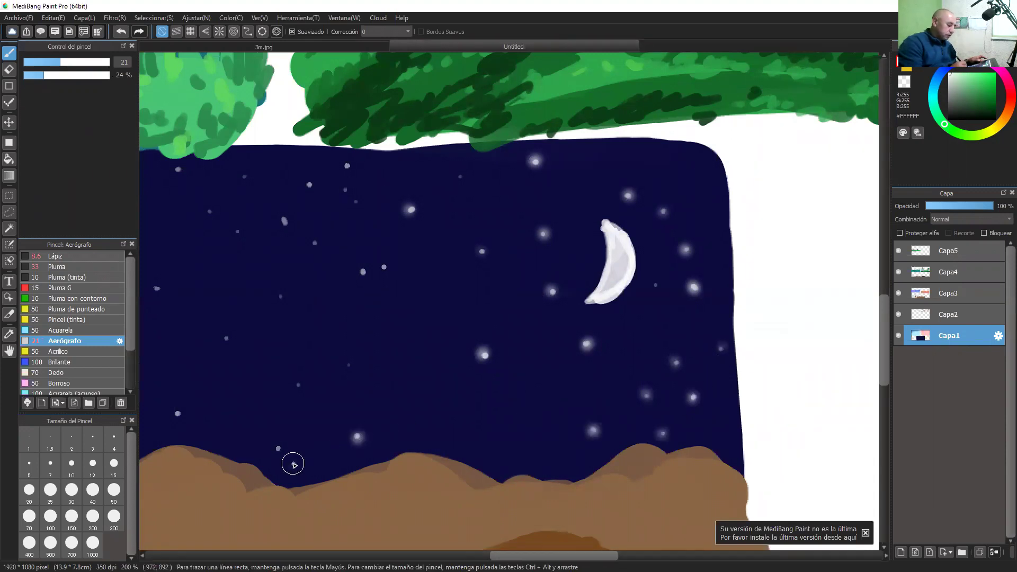
{"action": "left_click", "coordinate": [279, 447]}
{"action": "left_click", "coordinate": [298, 385]}
{"action": "left_click", "coordinate": [339, 369]}
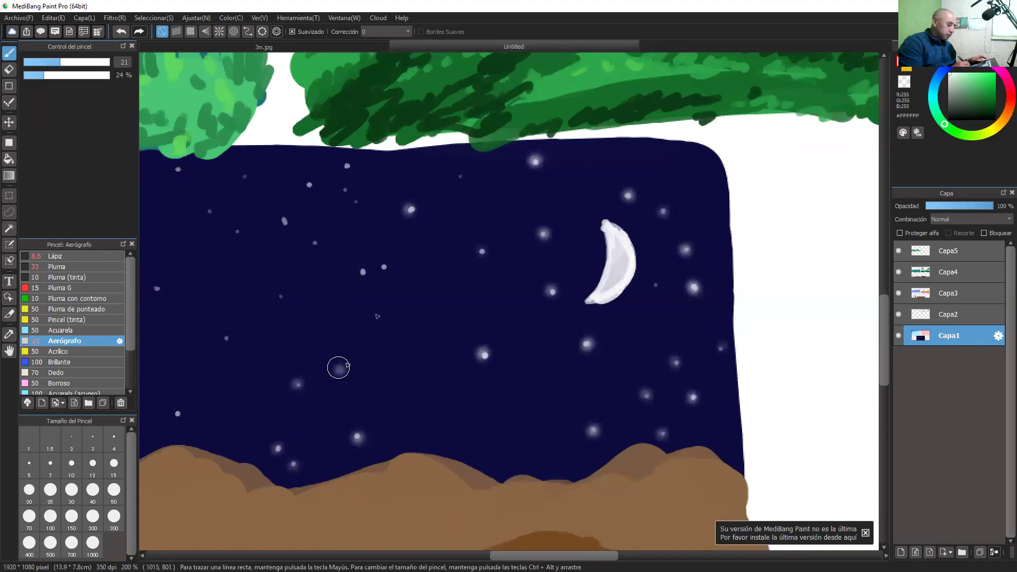
Add soft white glows to the stars in the middle of the night sky, between the tree foliage and the brown hills
{"action": "left_click", "coordinate": [363, 272]}
{"action": "left_click", "coordinate": [384, 266]}
{"action": "left_click", "coordinate": [355, 204]}
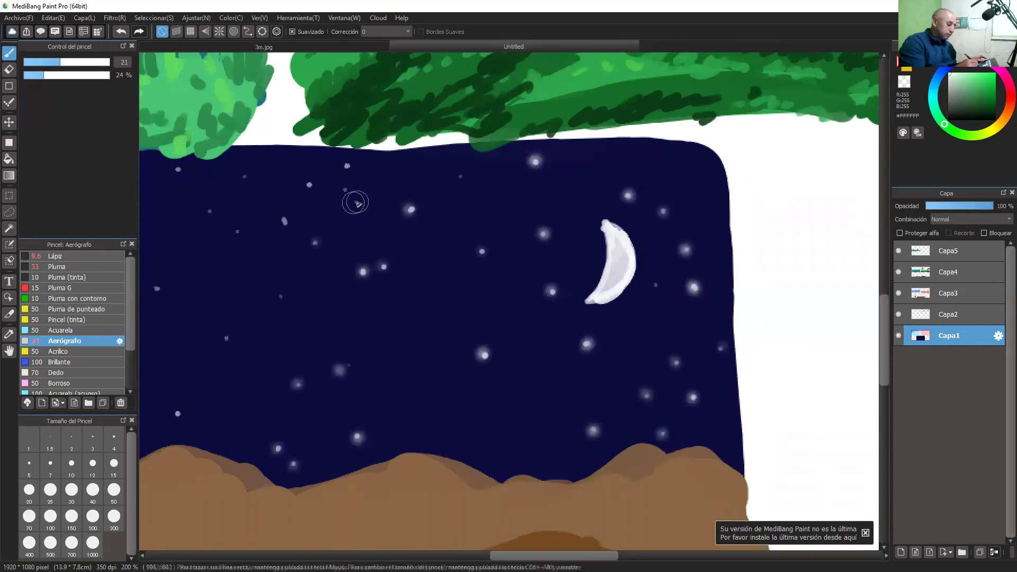
{"action": "left_click", "coordinate": [309, 184]}
{"action": "left_click", "coordinate": [284, 220]}
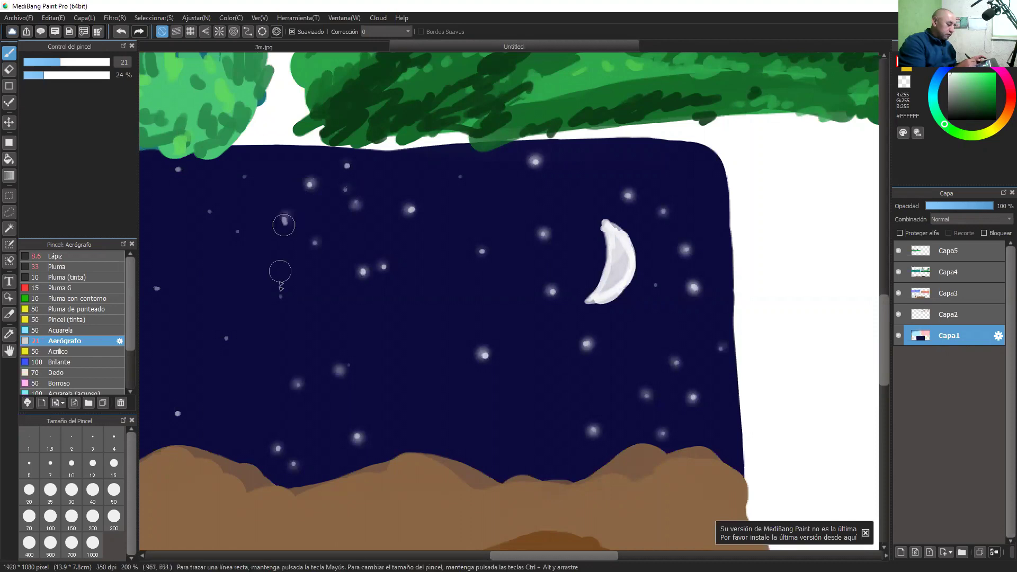
{"action": "left_click", "coordinate": [280, 296]}
{"action": "left_click", "coordinate": [226, 341]}
{"action": "left_click", "coordinate": [177, 412]}
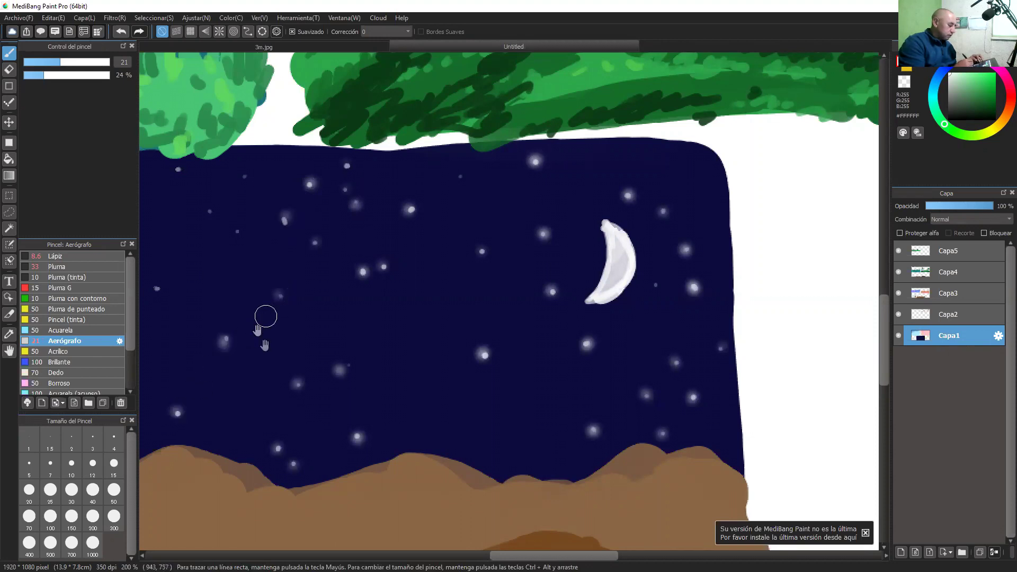
Add soft white glows to the high stars just below the gap between the two masses of foliage
{"action": "mouse_move", "coordinate": [337, 334]}
{"action": "left_mouse_down"}
{"action": "mouse_move", "coordinate": [461, 338]}
{"action": "mouse_move", "coordinate": [509, 315]}
{"action": "left_mouse_up"}
{"action": "left_click", "coordinate": [456, 201]}
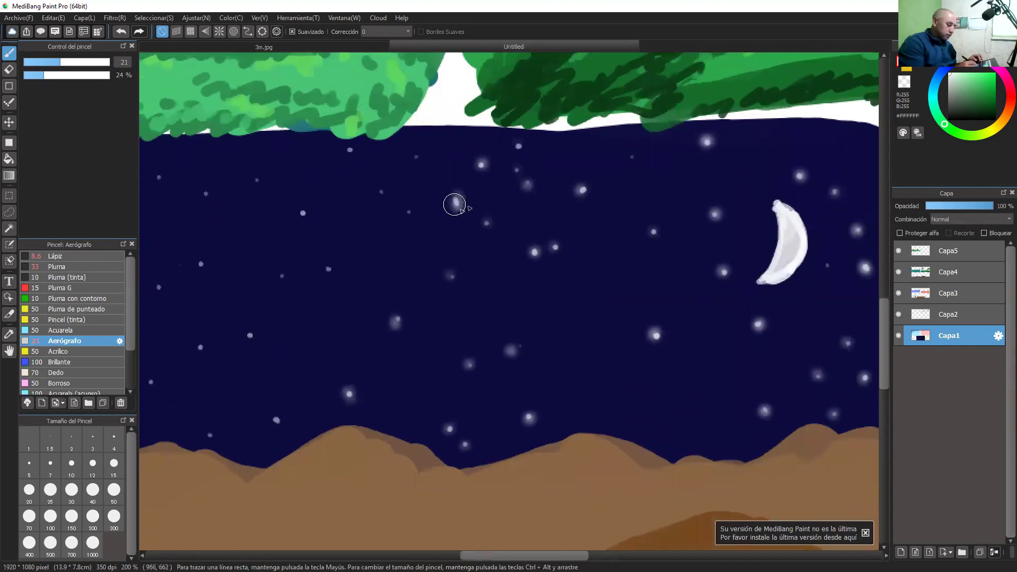
{"action": "left_click", "coordinate": [409, 212]}
{"action": "left_click", "coordinate": [381, 192]}
{"action": "left_click", "coordinate": [411, 156]}
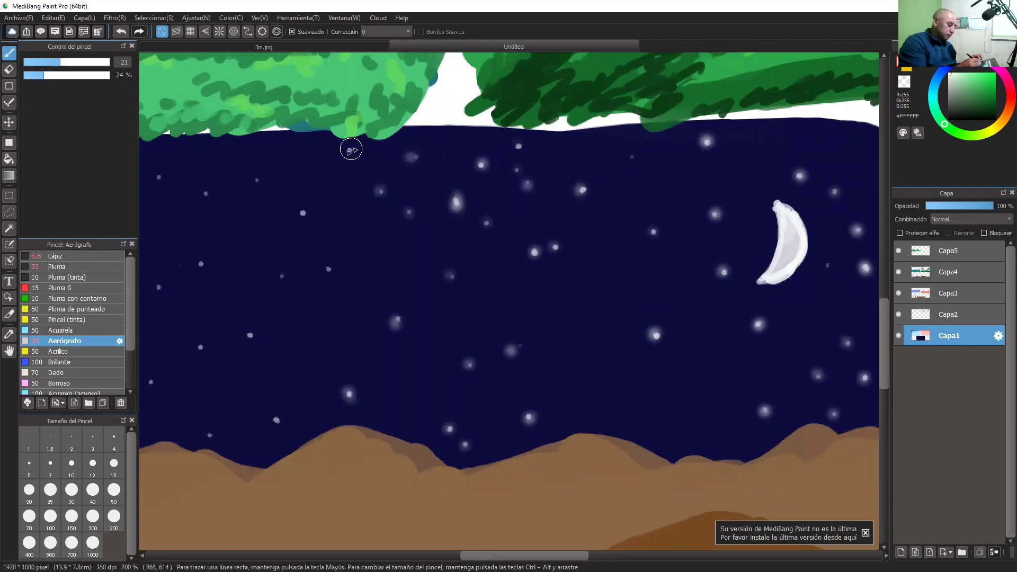
Add soft white glows to the stars left of the sky's centre, from mid-height down to the brown hills
{"action": "left_click", "coordinate": [303, 212]}
{"action": "left_click", "coordinate": [328, 269]}
{"action": "left_click", "coordinate": [281, 276]}
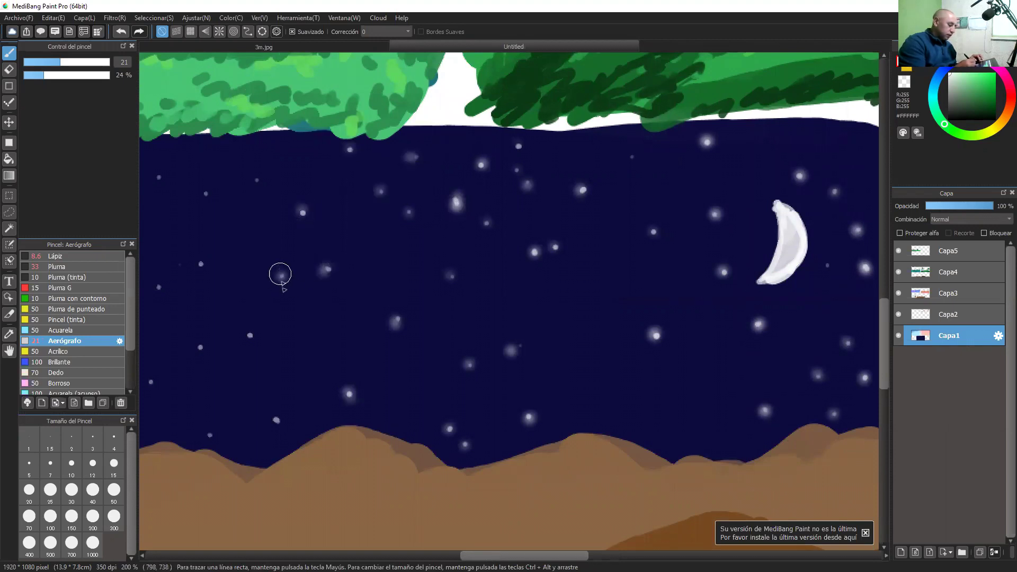
{"action": "left_click", "coordinate": [249, 336]}
{"action": "left_click", "coordinate": [276, 421]}
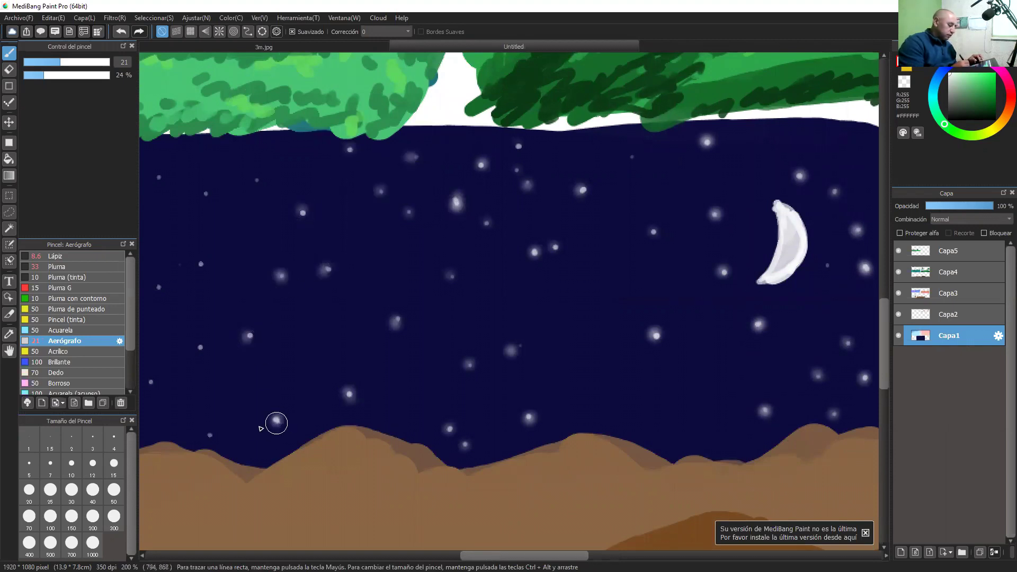
{"action": "left_click", "coordinate": [211, 435]}
{"action": "left_click", "coordinate": [200, 347]}
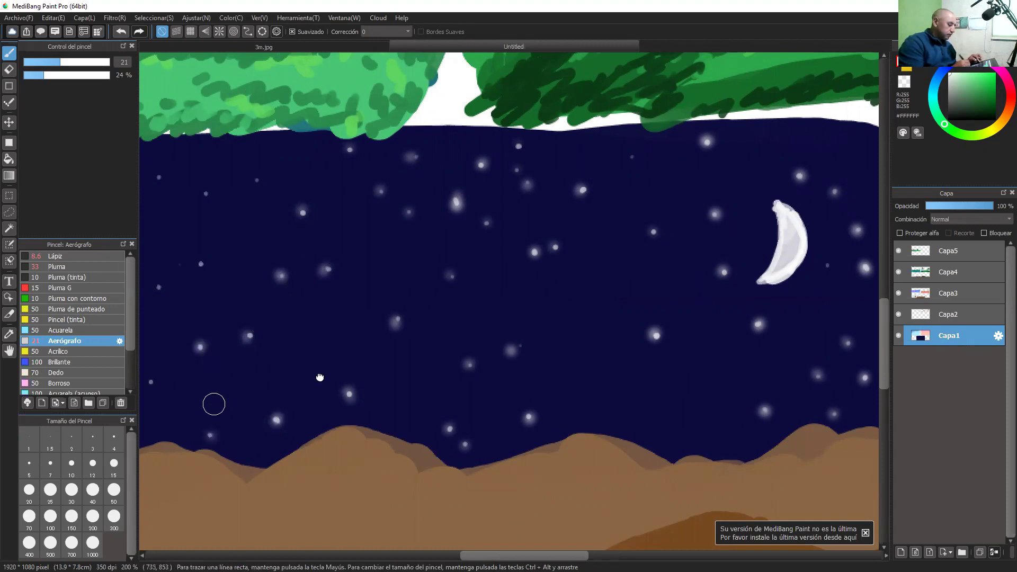
Add soft white glows to the inner stars of the night sky's left part, from above the hills up toward the foliage
{"action": "left_click_drag", "start_coordinate": [320, 377], "coordinate": [397, 375]}
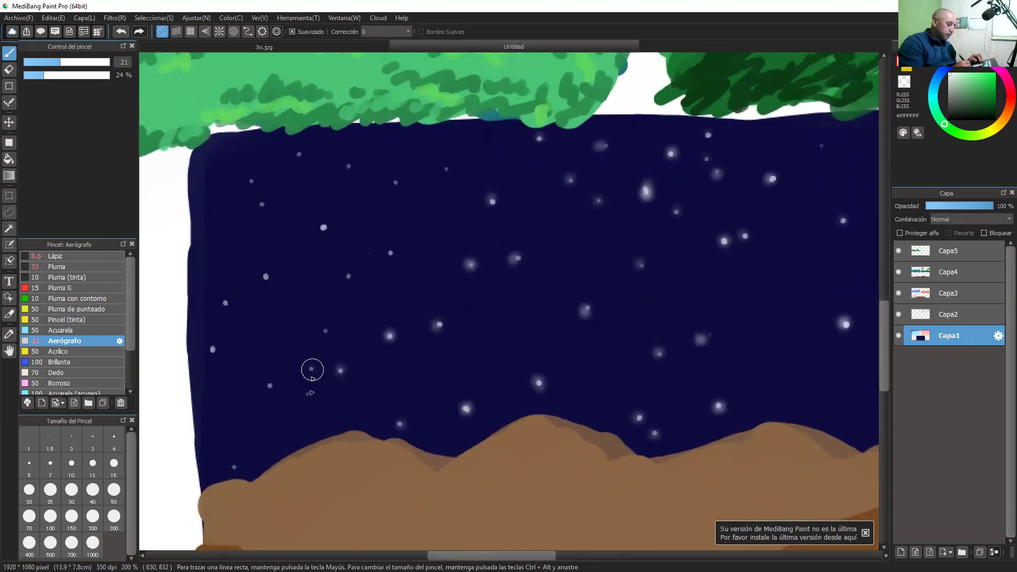
{"action": "left_click", "coordinate": [311, 368]}
{"action": "left_click", "coordinate": [307, 394]}
{"action": "left_click", "coordinate": [348, 276]}
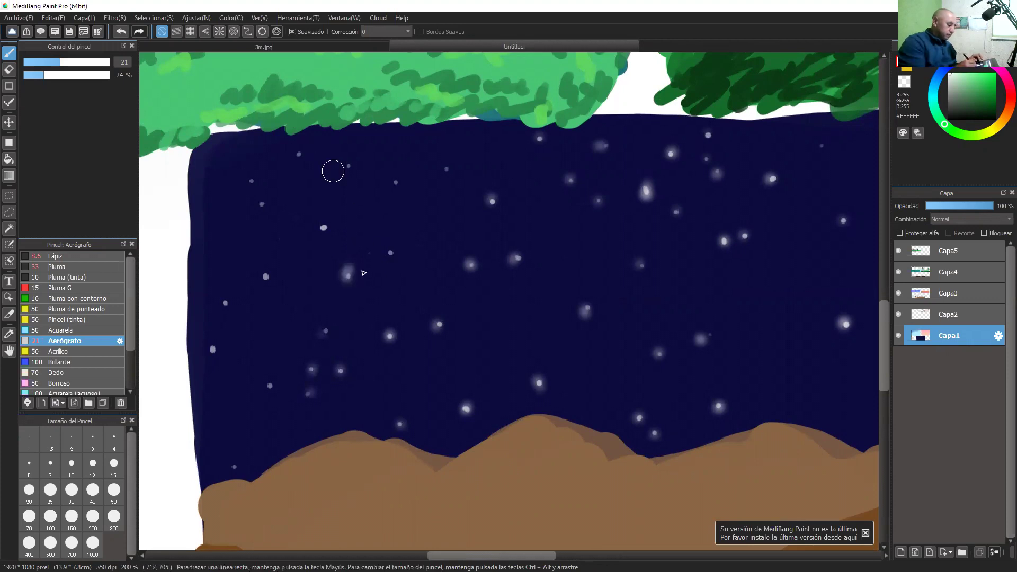
{"action": "left_click", "coordinate": [391, 253]}
{"action": "left_click", "coordinate": [395, 182]}
{"action": "left_click", "coordinate": [435, 168]}
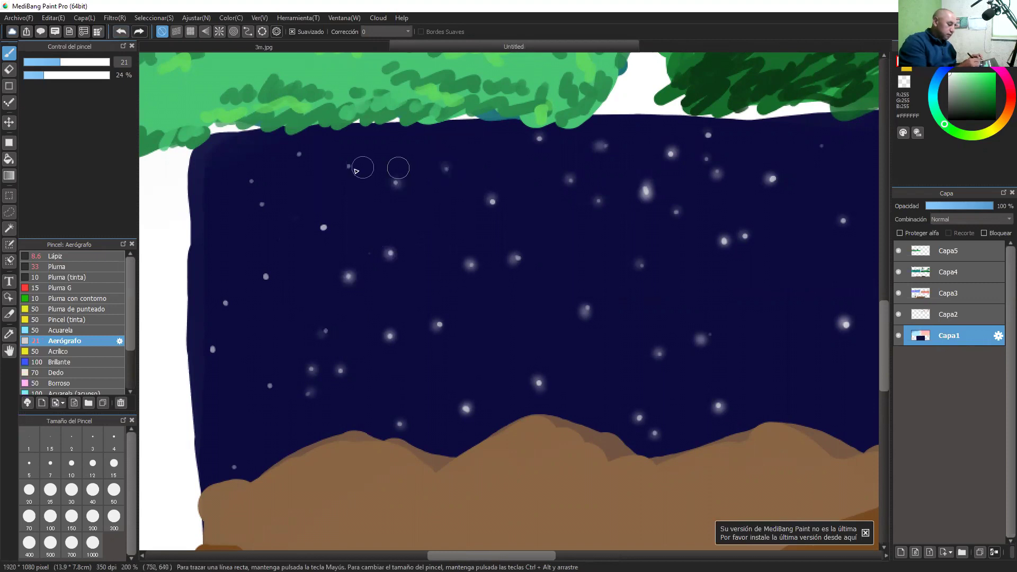
Add soft white glows to the stars near the upper left corner of the night sky
{"action": "left_click", "coordinate": [348, 166]}
{"action": "left_click", "coordinate": [323, 227]}
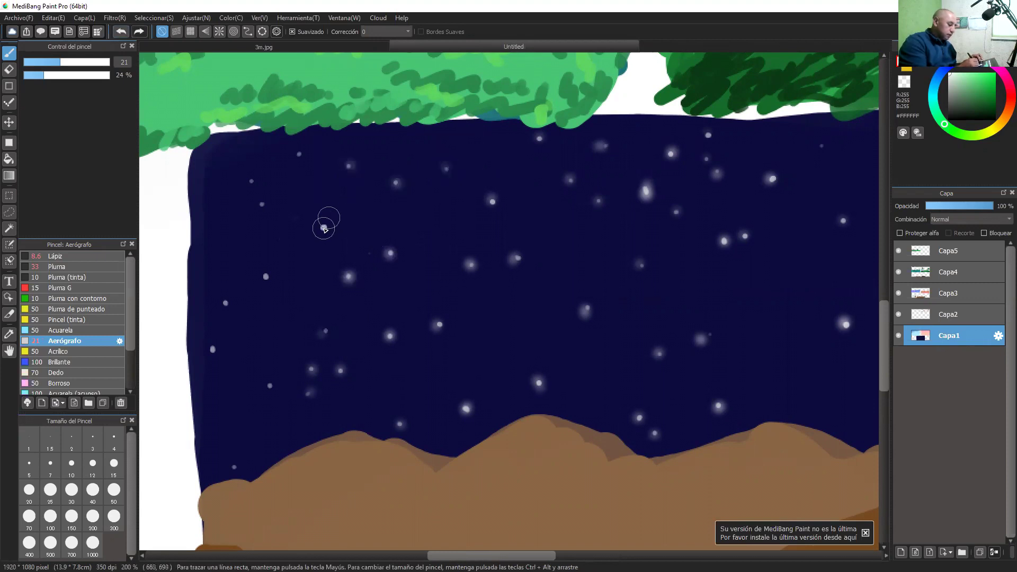
{"action": "left_click", "coordinate": [299, 154]}
{"action": "left_click", "coordinate": [251, 180]}
{"action": "left_click", "coordinate": [262, 204]}
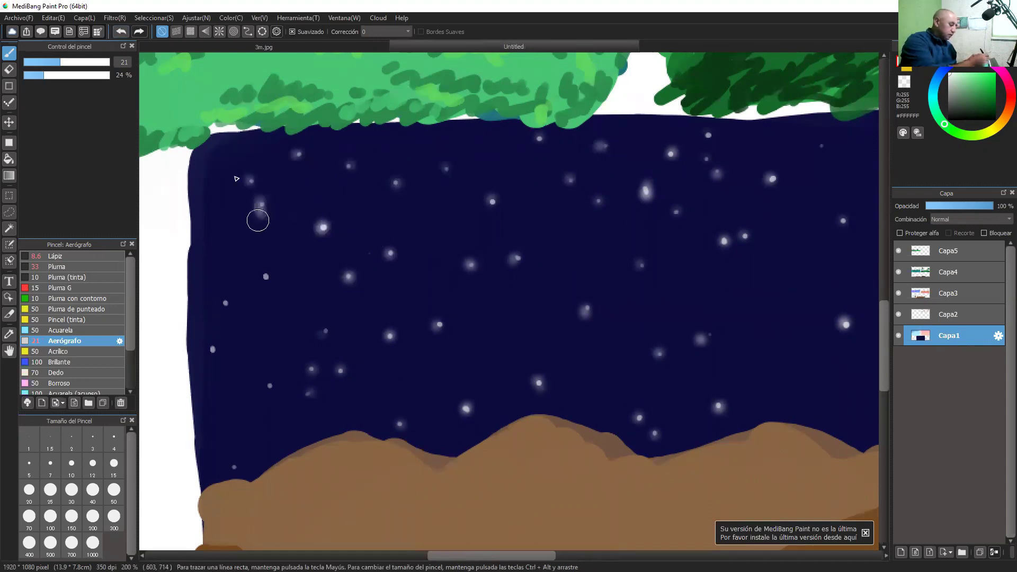
Add soft white glows to the stars along the night sky's left edge, down to the hills
{"action": "left_click", "coordinate": [266, 277]}
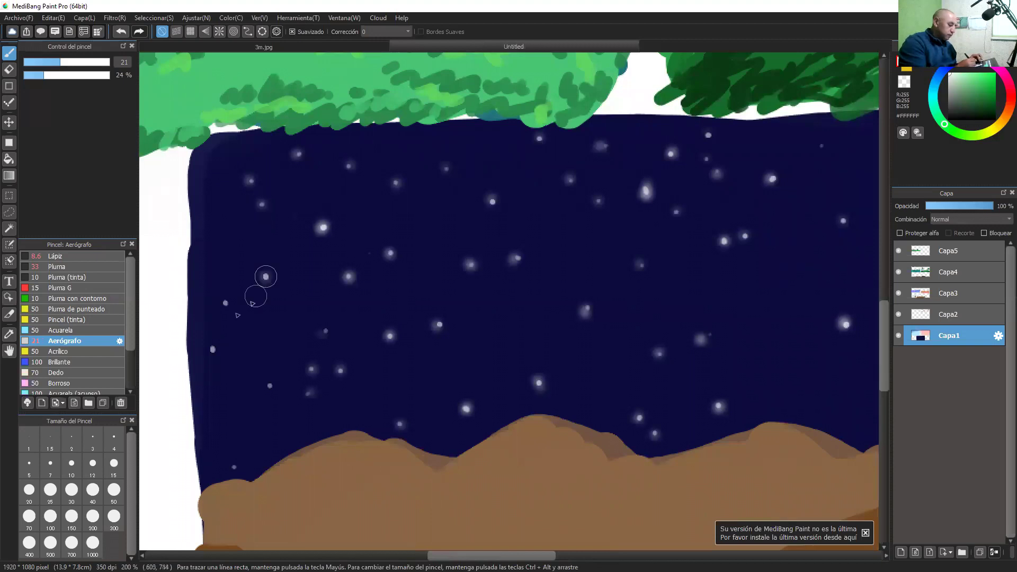
{"action": "left_click", "coordinate": [226, 303]}
{"action": "left_click", "coordinate": [212, 349]}
{"action": "left_click", "coordinate": [270, 388]}
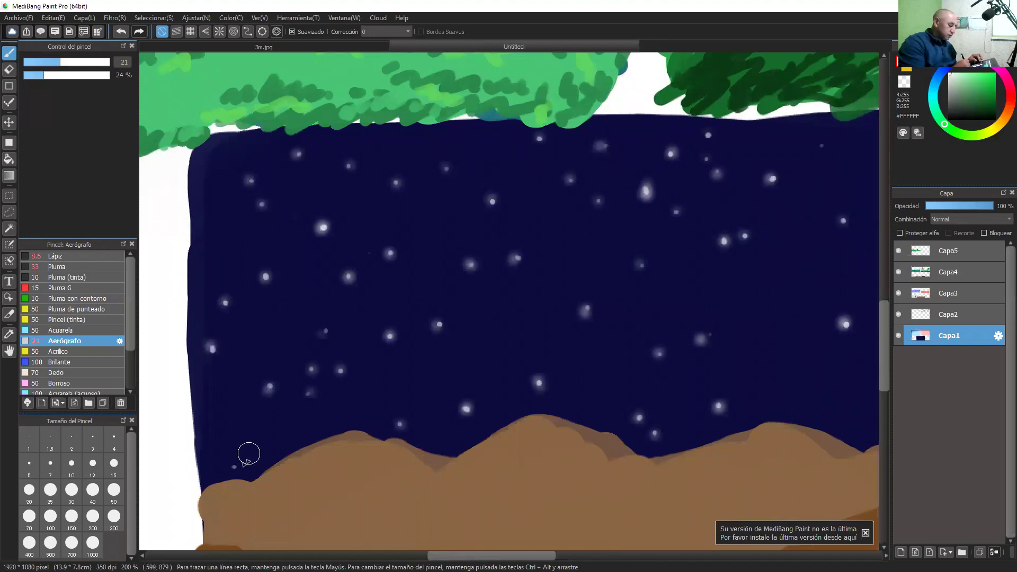
{"action": "left_click", "coordinate": [237, 465]}
Examine the airbrushed star glows across the whole night sky and up close
{"action": "key", "text": "ctrl+minus"}
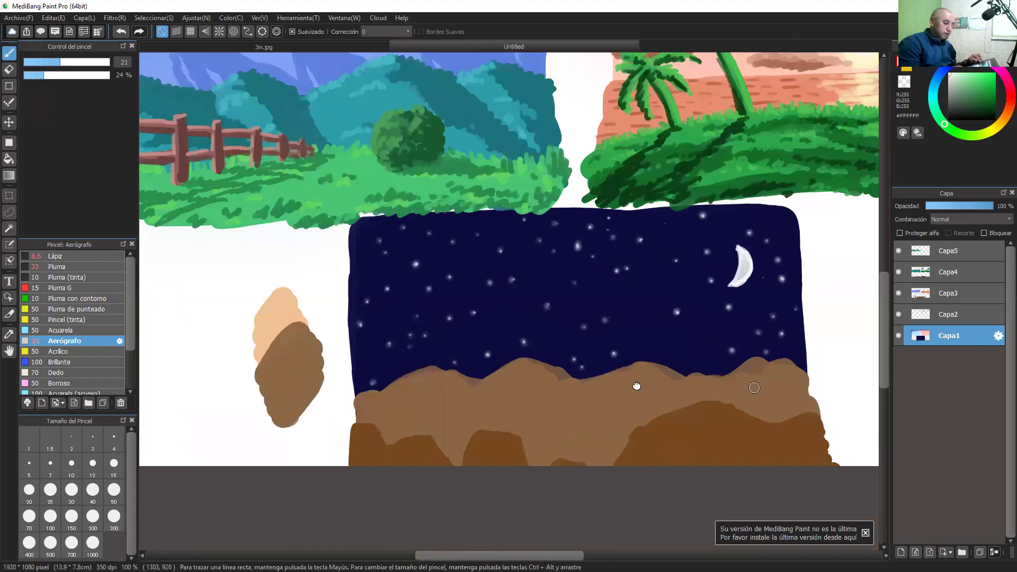
{"action": "scroll", "coordinate": [635, 386], "scroll_direction": "right", "scroll_amount": 3}
{"action": "key", "text": "ctrl+plus"}
{"action": "key", "text": "ctrl+plus"}
{"action": "key", "text": "ctrl+plus"}
{"action": "key", "text": "ctrl+plus"}
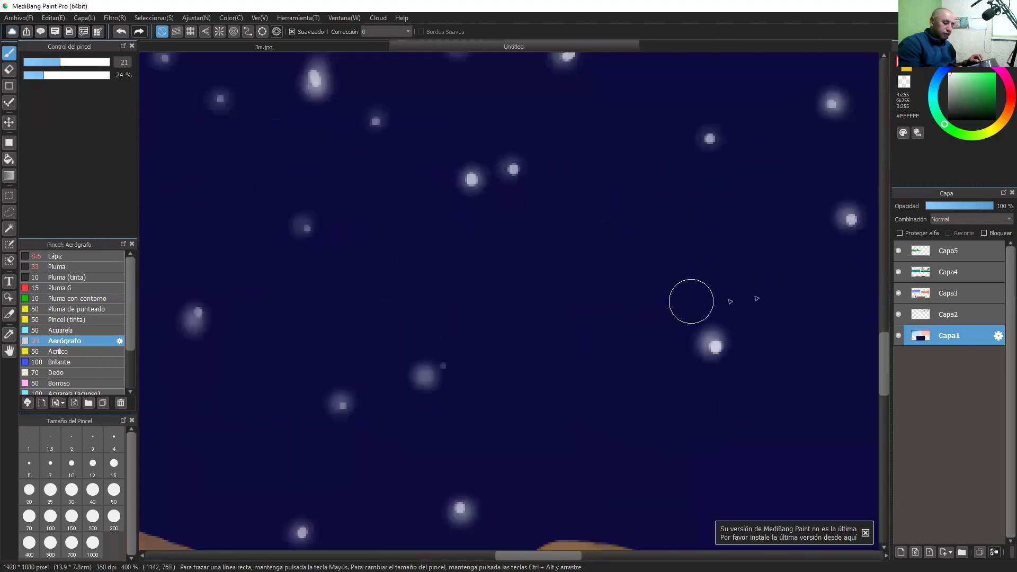
{"action": "key", "text": "ctrl+minus"}
{"action": "key", "text": "ctrl+minus"}
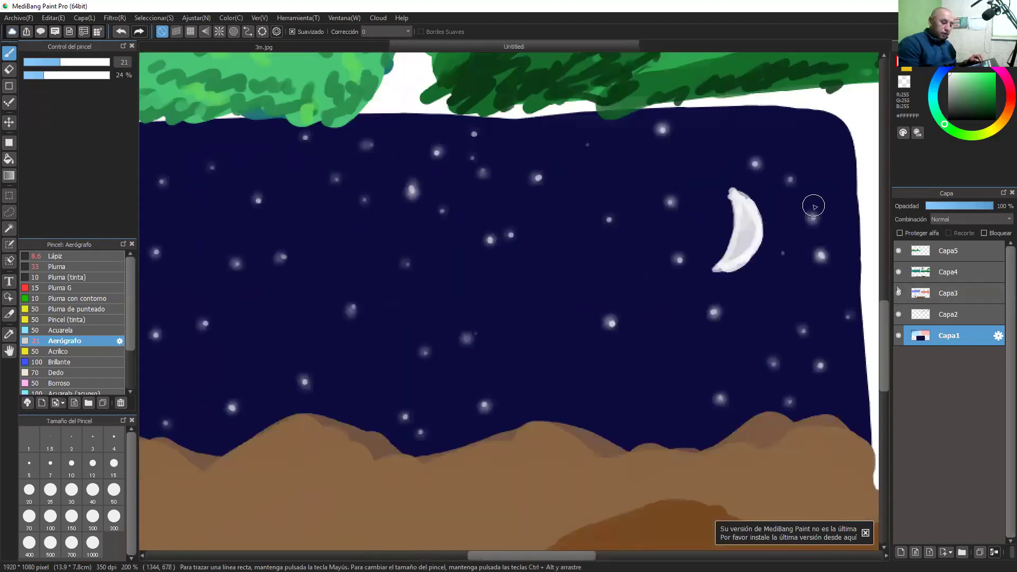
{"action": "key", "text": "ctrl+minus"}
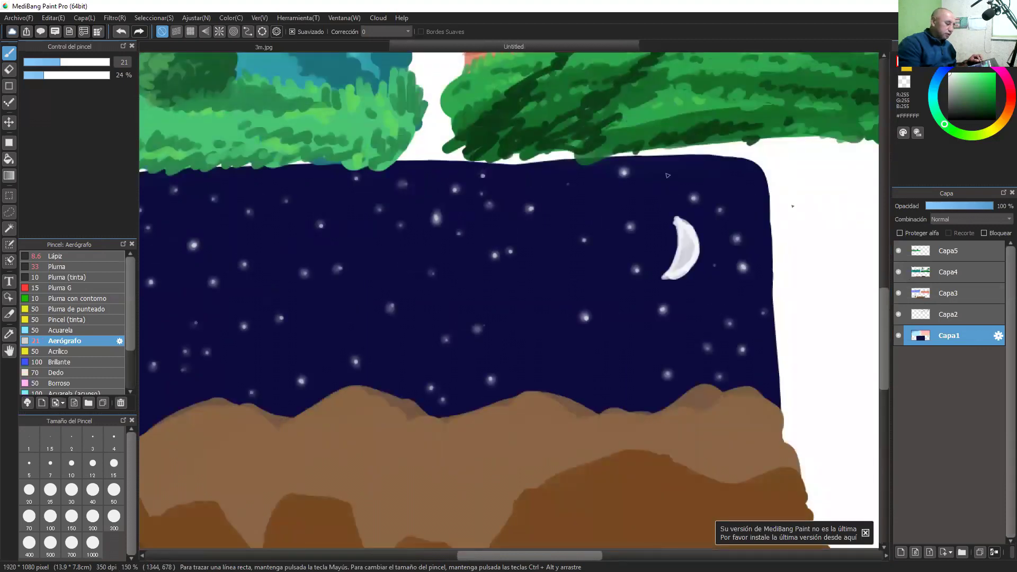
Undo all the airbrushed star glows on the Capa1 layer, keeping only the plain star dots and the moon
{"action": "left_click", "coordinate": [121, 36]}
{"action": "left_click", "coordinate": [121, 36]}
{"action": "left_click", "coordinate": [120, 37]}
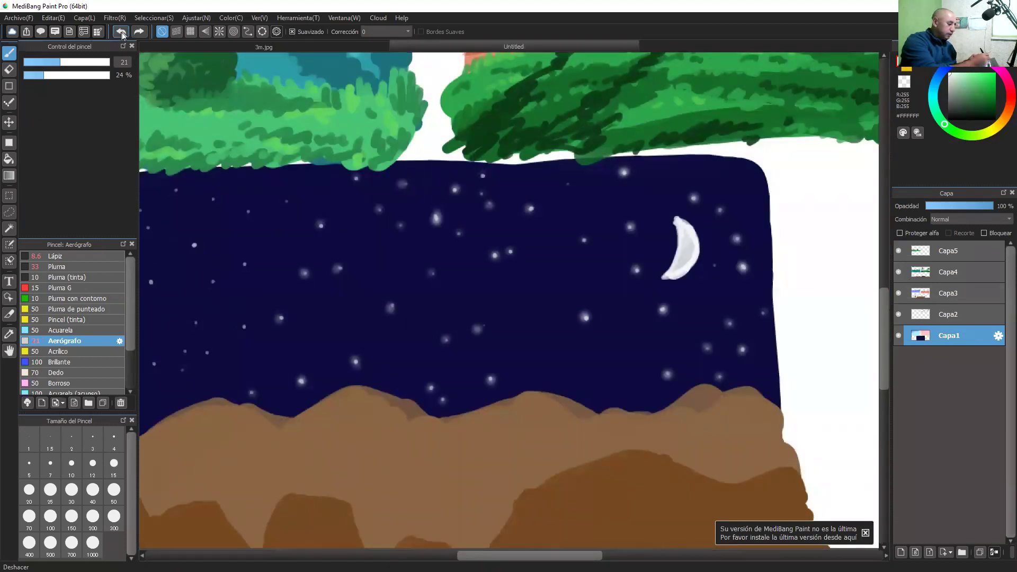
{"action": "left_click", "coordinate": [122, 35]}
{"action": "left_click", "coordinate": [122, 35]}
{"action": "left_click", "coordinate": [122, 35]}
{"action": "left_click", "coordinate": [122, 35]}
{"action": "left_click", "coordinate": [121, 35]}
{"action": "left_click", "coordinate": [123, 35]}
{"action": "left_click", "coordinate": [122, 35]}
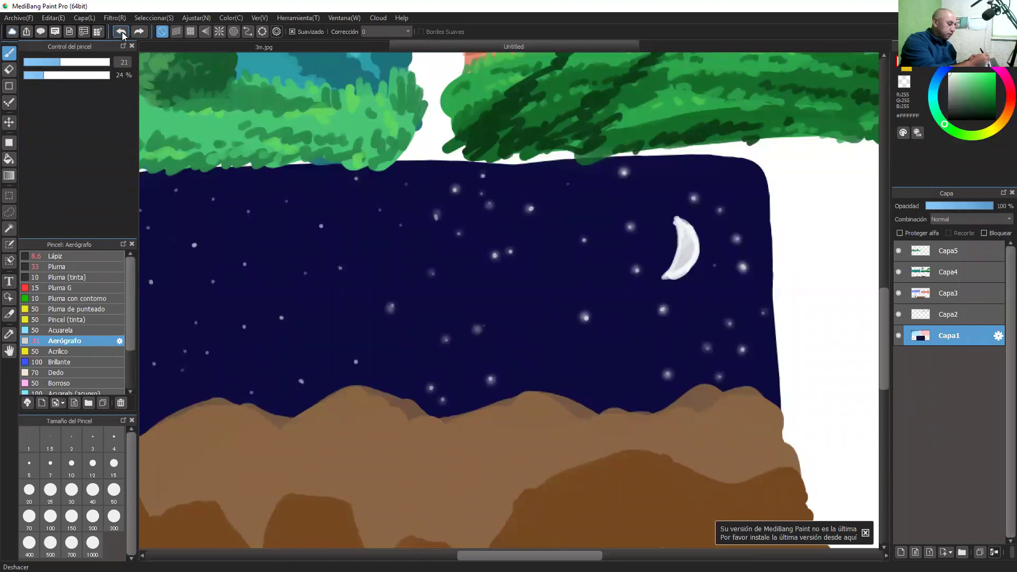
{"action": "left_click", "coordinate": [122, 35]}
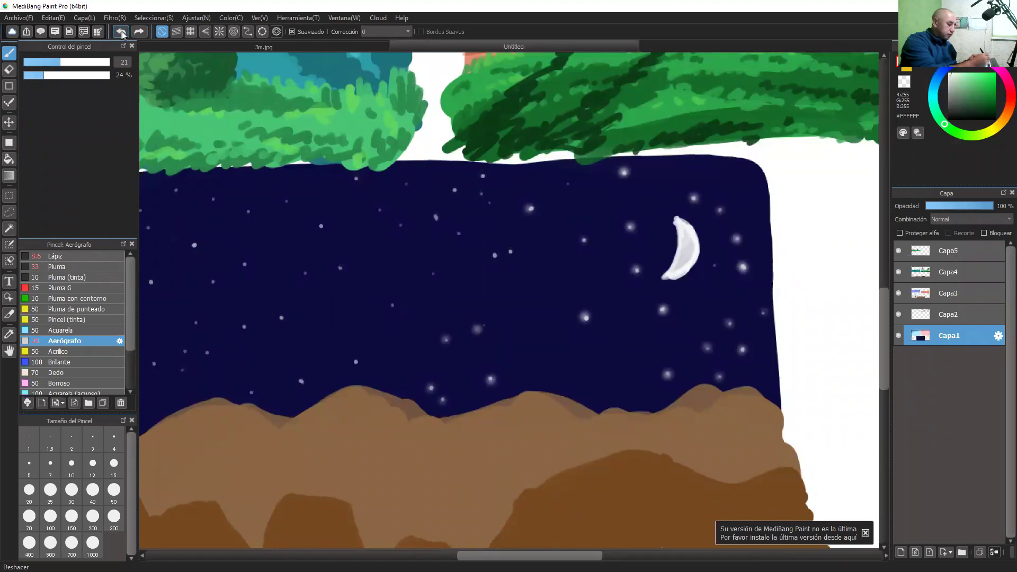
{"action": "left_click", "coordinate": [122, 35]}
{"action": "left_click", "coordinate": [122, 35]}
{"action": "left_click", "coordinate": [121, 35]}
{"action": "left_click", "coordinate": [122, 35]}
{"action": "left_click", "coordinate": [121, 36]}
{"action": "left_click", "coordinate": [121, 36]}
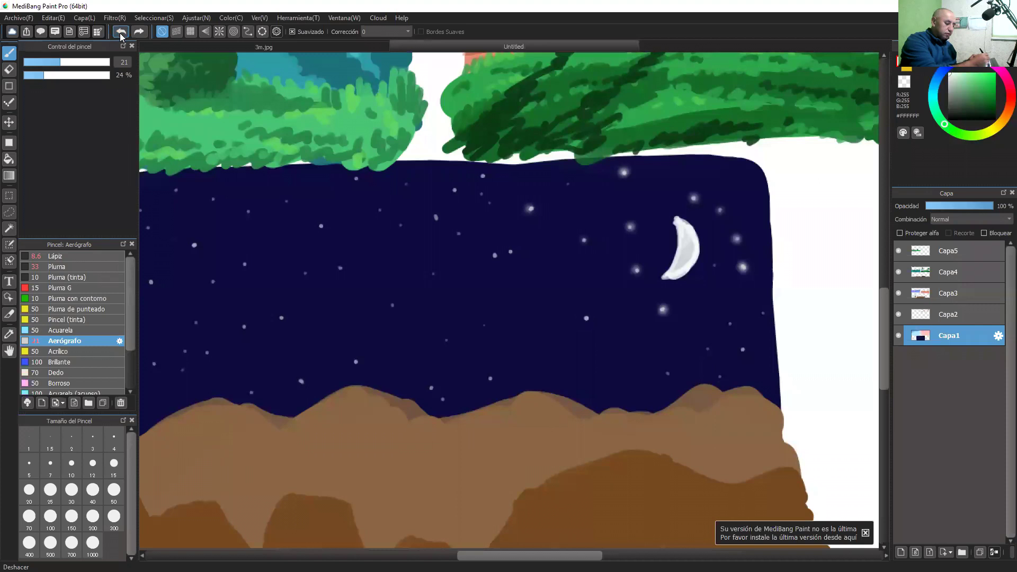
{"action": "left_click", "coordinate": [121, 35]}
{"action": "left_click", "coordinate": [121, 35]}
{"action": "left_click", "coordinate": [121, 35]}
{"action": "left_click", "coordinate": [121, 35]}
{"action": "left_click", "coordinate": [121, 35]}
{"action": "left_click", "coordinate": [120, 35]}
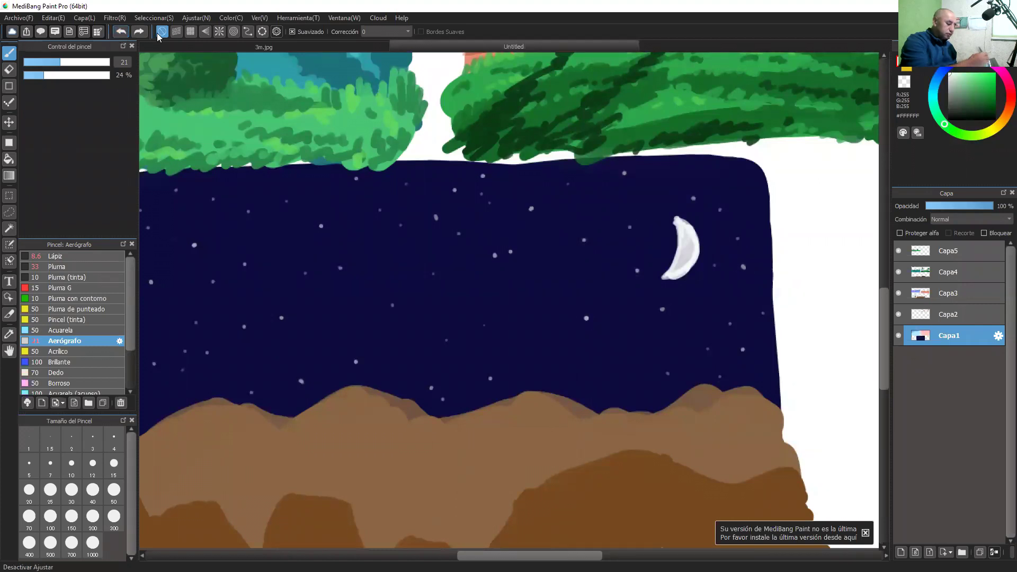
Select the Capa2 layer and, after undoing a trial star glow, set the Aerógrafo opacity to 9%
{"action": "left_click", "coordinate": [957, 314]}
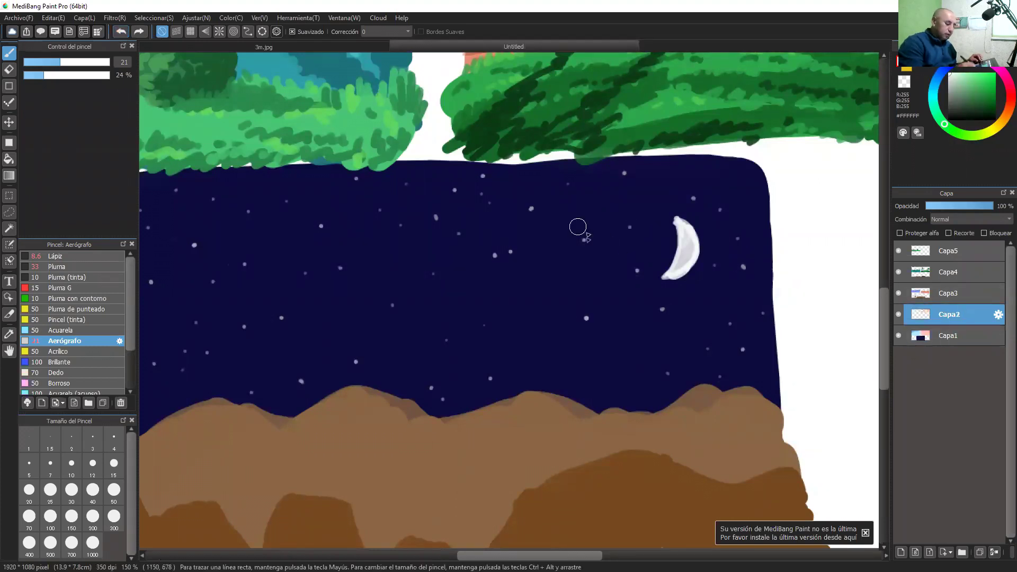
{"action": "left_click", "coordinate": [584, 242]}
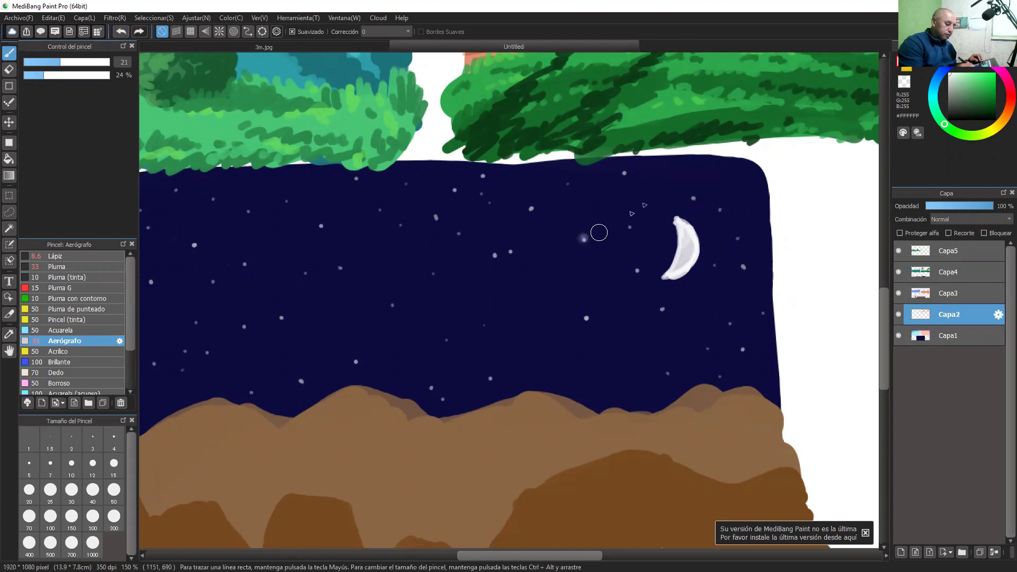
{"action": "left_click", "coordinate": [121, 35]}
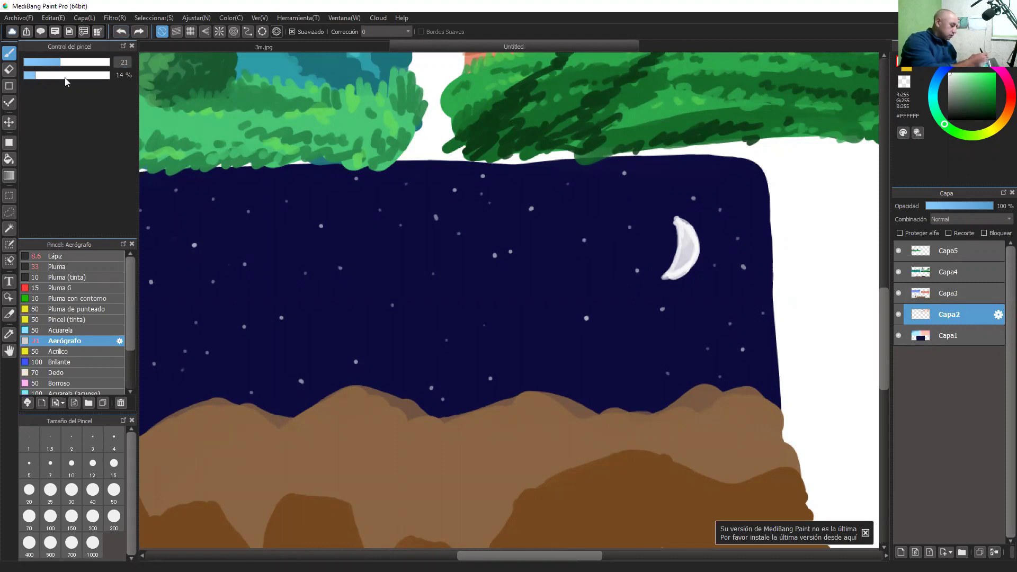
{"action": "left_click", "coordinate": [31, 75]}
Add faint white airbrush glows on Capa2 to the stars around the moon and to its left
{"action": "left_click", "coordinate": [532, 209]}
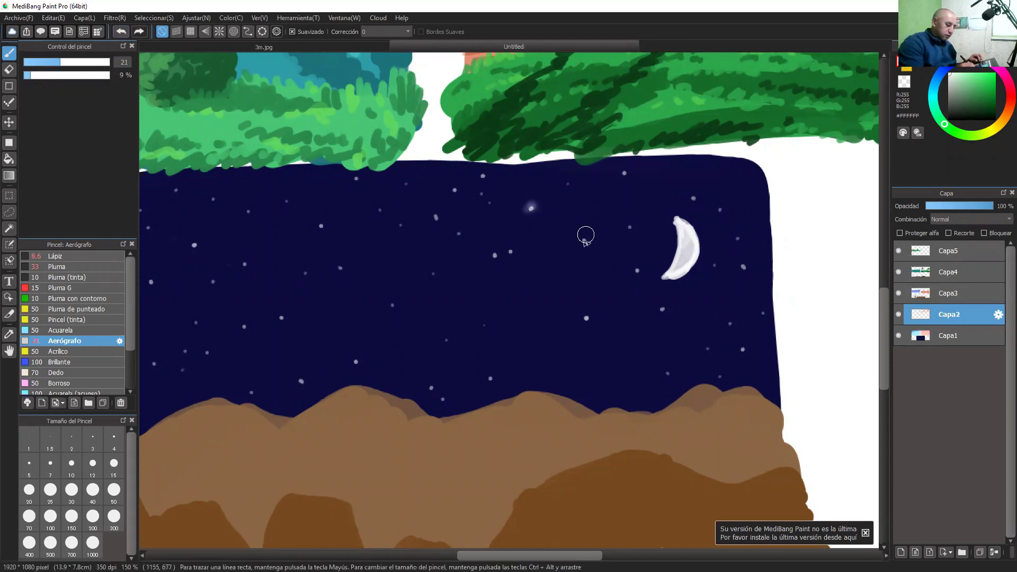
{"action": "left_click", "coordinate": [624, 174]}
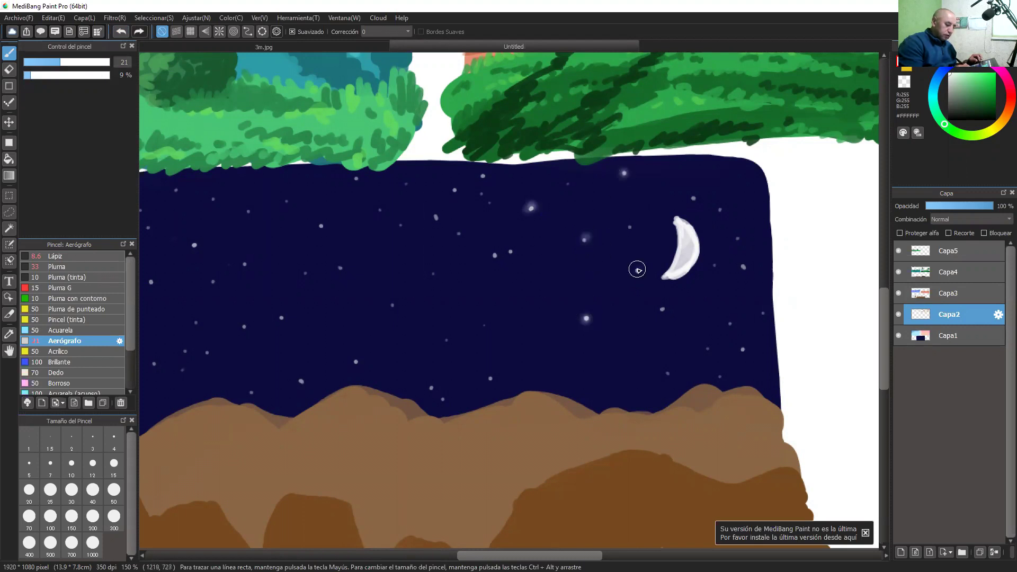
{"action": "left_click", "coordinate": [631, 228]}
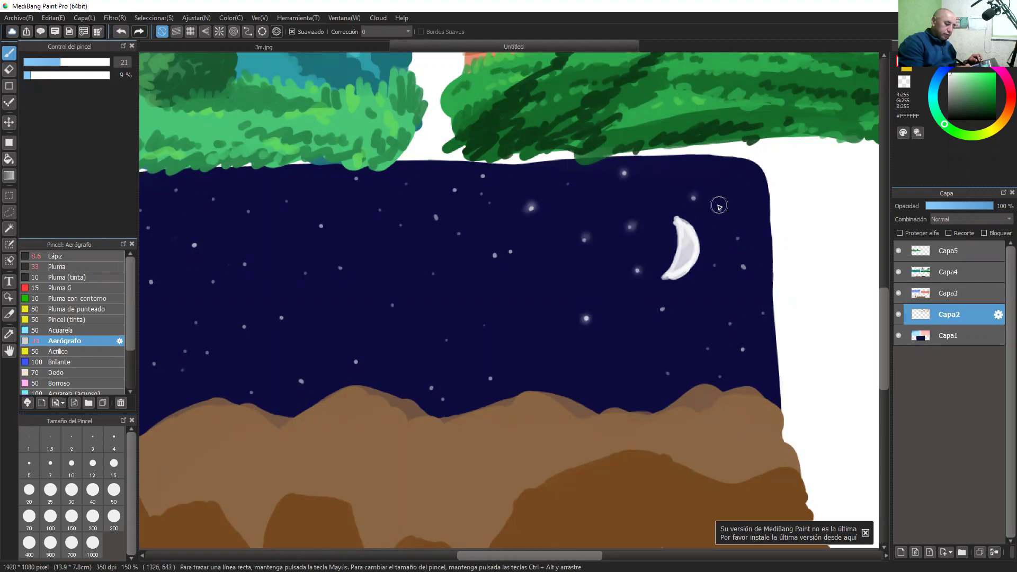
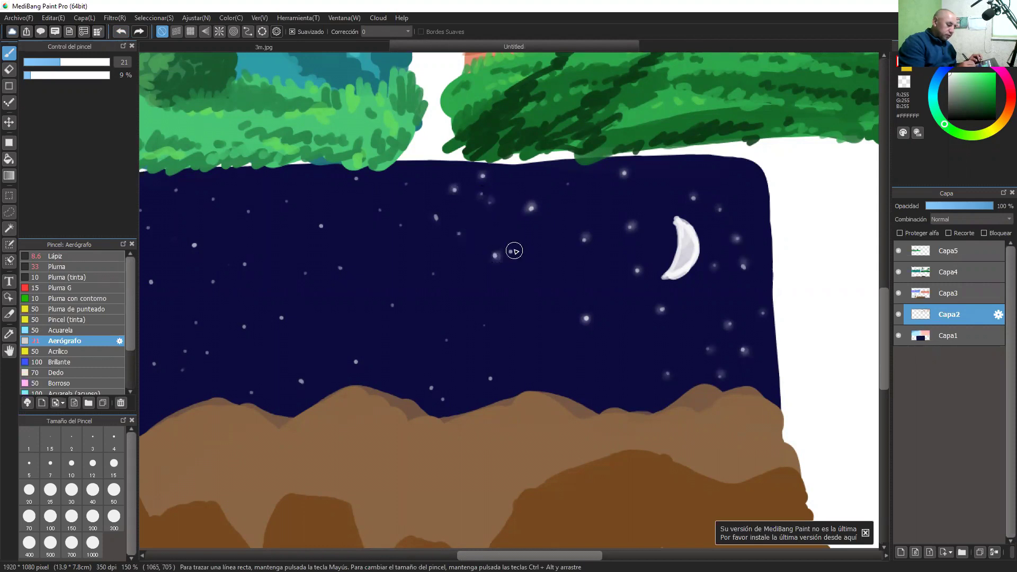
Add faint white airbrush glows on Capa2 to the stars in the middle of the night sky, down to the hill peak
{"action": "left_click", "coordinate": [433, 274]}
{"action": "left_click", "coordinate": [485, 324]}
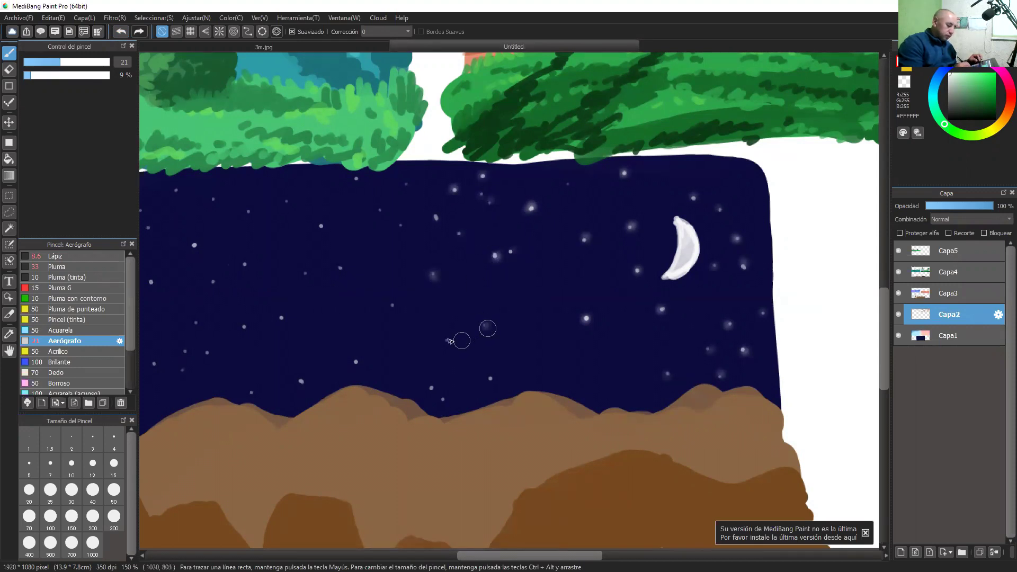
{"action": "left_click", "coordinate": [447, 340]}
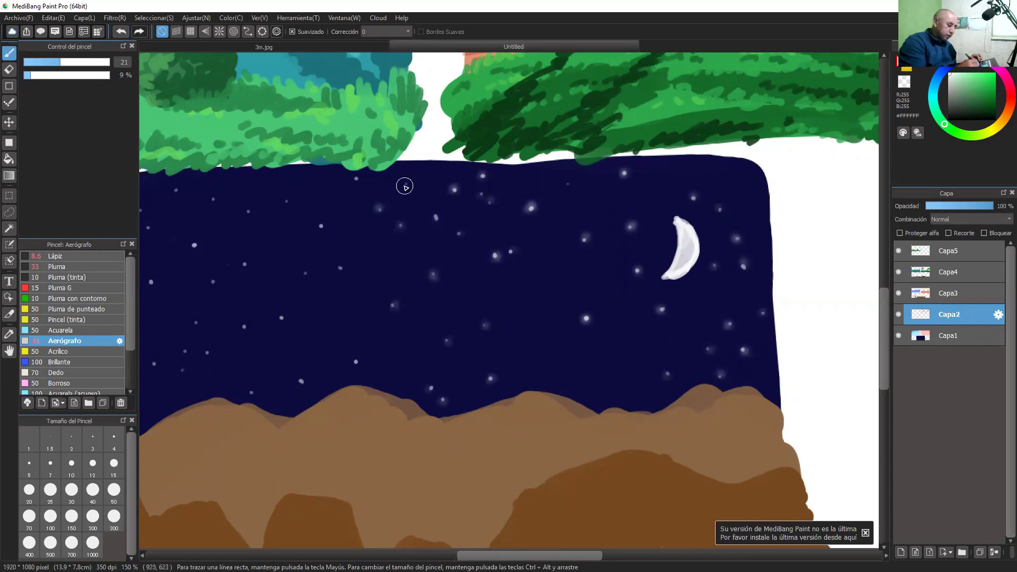
{"action": "left_click", "coordinate": [339, 267]}
{"action": "left_click", "coordinate": [356, 361]}
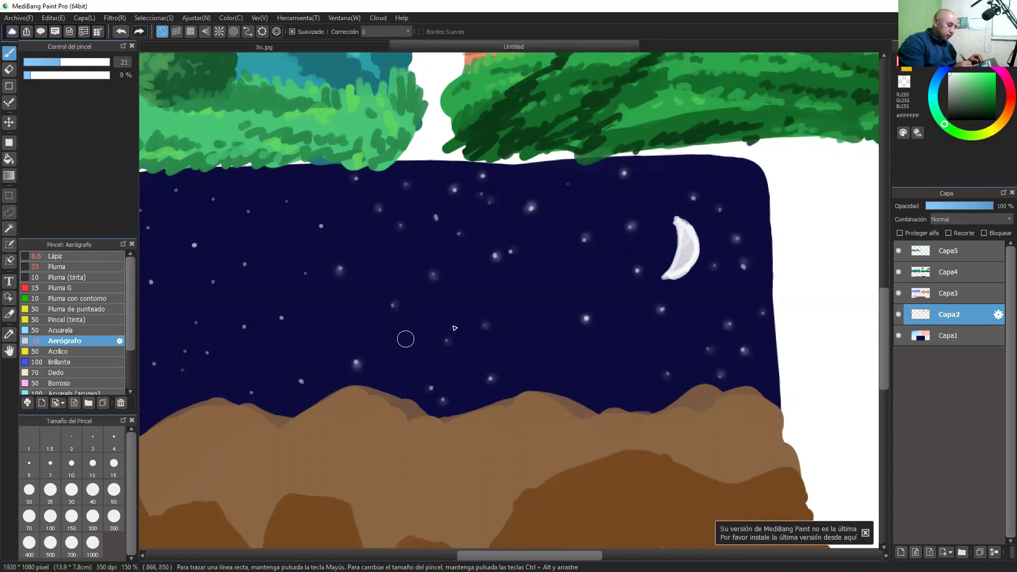
{"action": "key", "text": "ctrl+plus"}
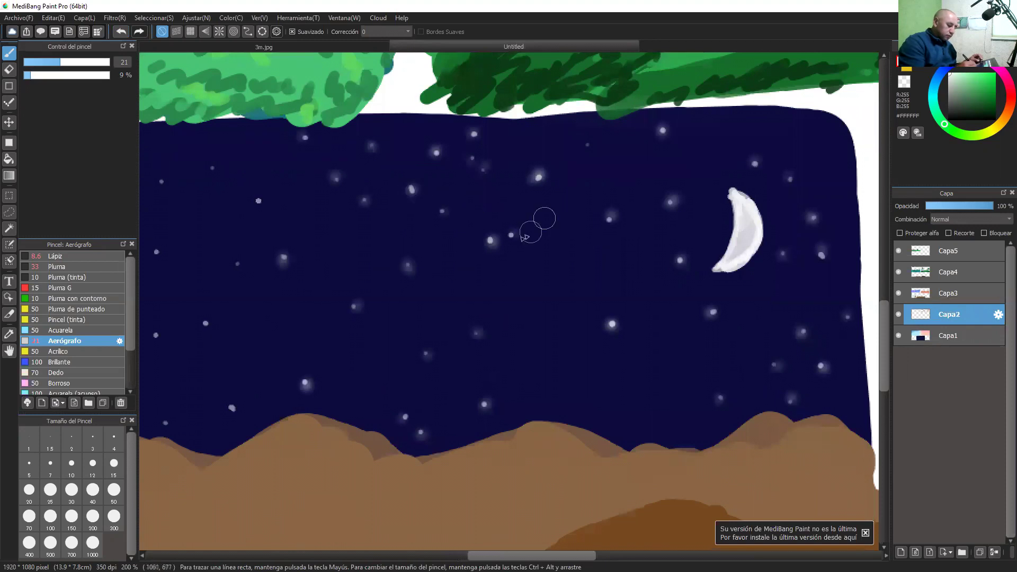
Add faint white airbrush glows on Capa2 to the remaining stars in the left part of the night sky
{"action": "scroll", "coordinate": [572, 279], "scroll_direction": "down", "scroll_amount": 2}
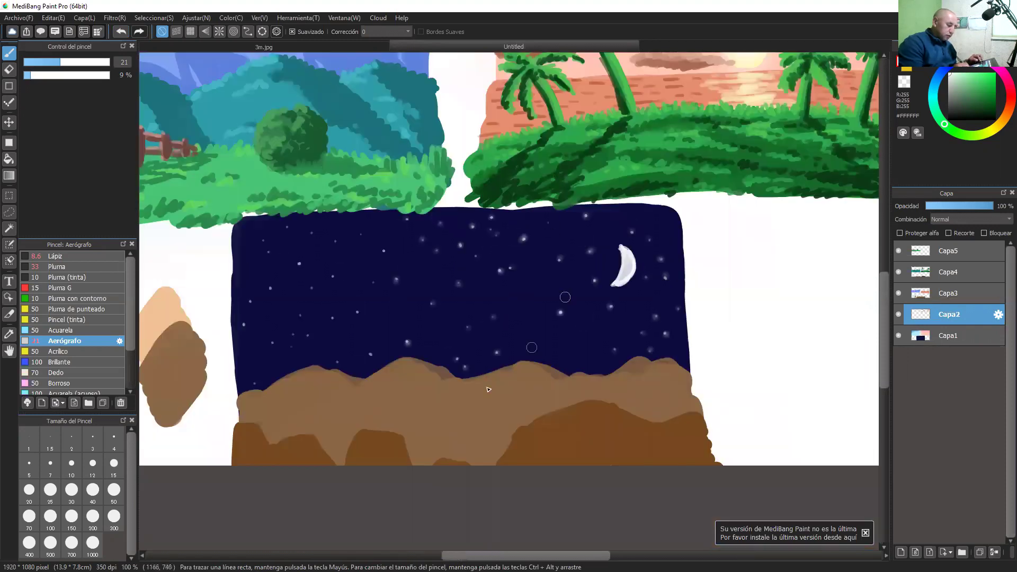
{"action": "mouse_move", "coordinate": [454, 454]}
{"action": "left_mouse_down"}
{"action": "mouse_move", "coordinate": [542, 403]}
{"action": "mouse_move", "coordinate": [582, 416]}
{"action": "left_mouse_up"}
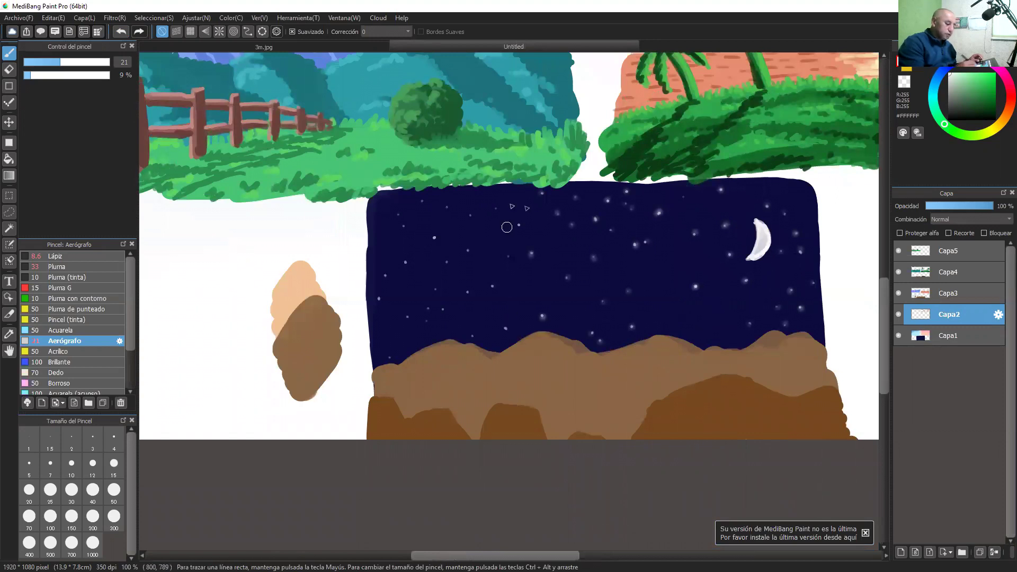
{"action": "scroll", "coordinate": [510, 226], "scroll_direction": "up", "scroll_amount": 1}
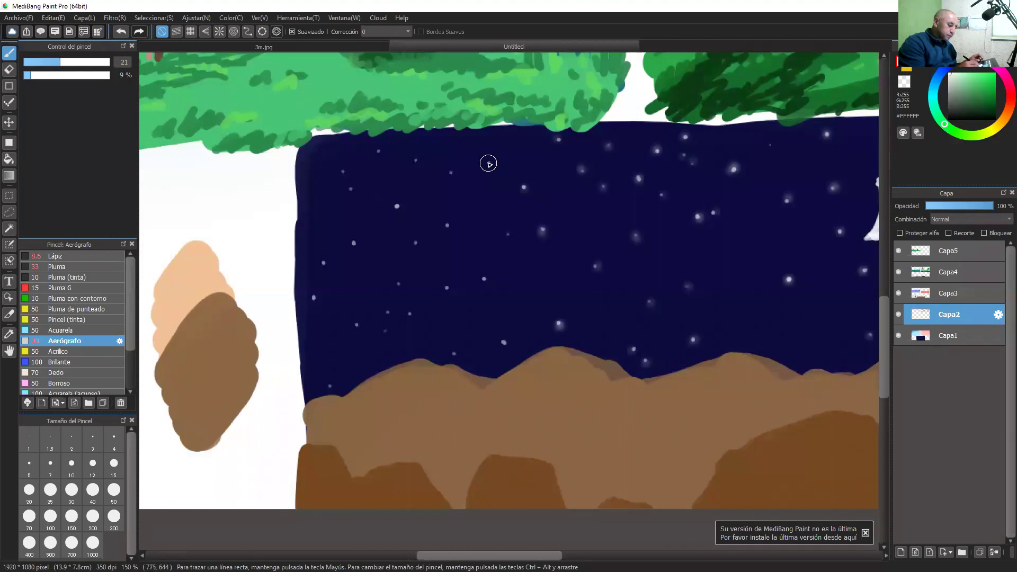
{"action": "left_click", "coordinate": [488, 163]}
{"action": "left_click", "coordinate": [451, 172]}
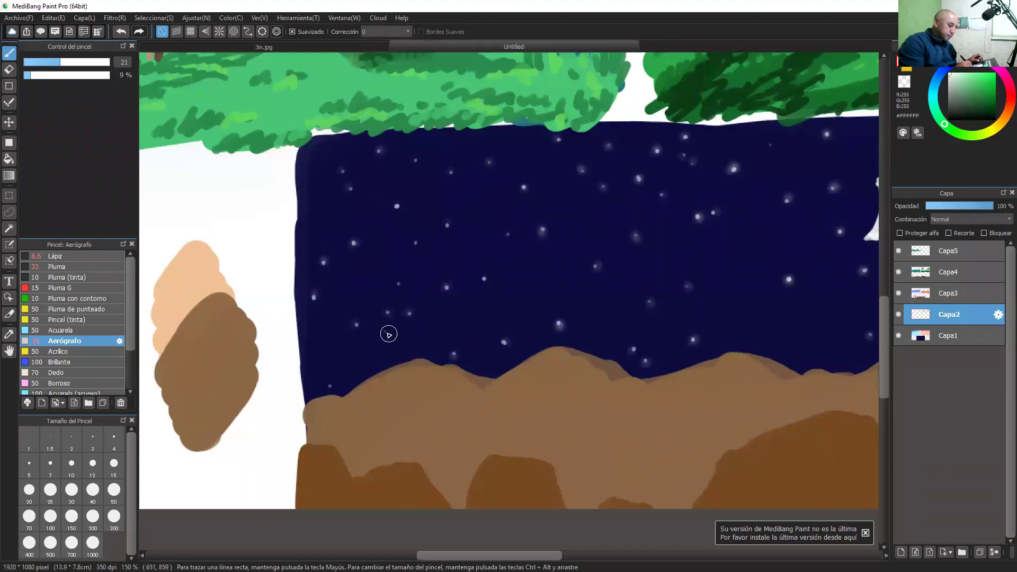
{"action": "key", "text": "ctrl+minus"}
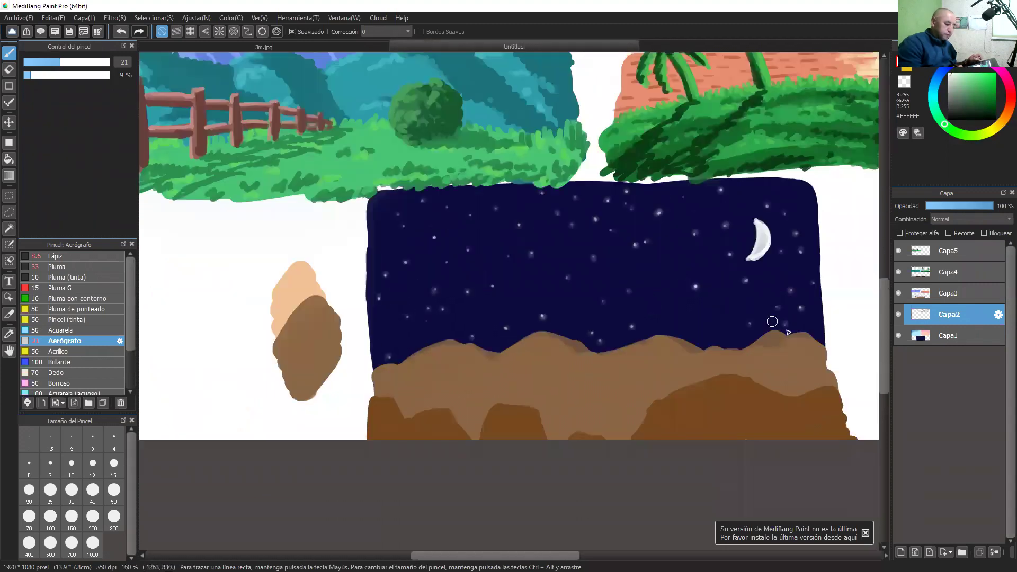
Enlarge the Aerógrafo to size 48 and paint a soft white glow around the crescent moon
{"action": "left_click_drag", "start_coordinate": [731, 362], "coordinate": [659, 352]}
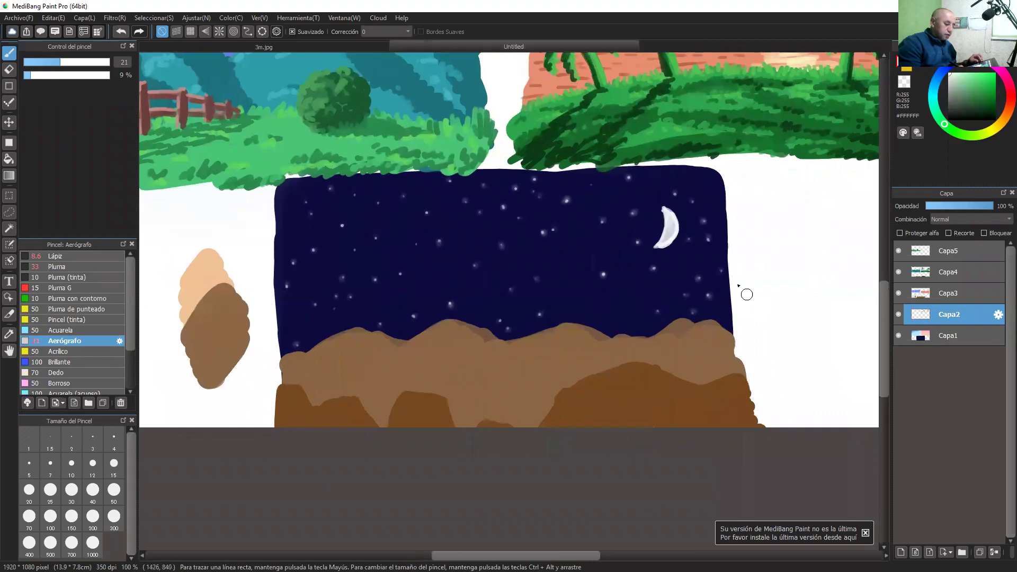
{"action": "key", "text": "ctrl+plus"}
{"action": "key", "text": "ctrl+plus"}
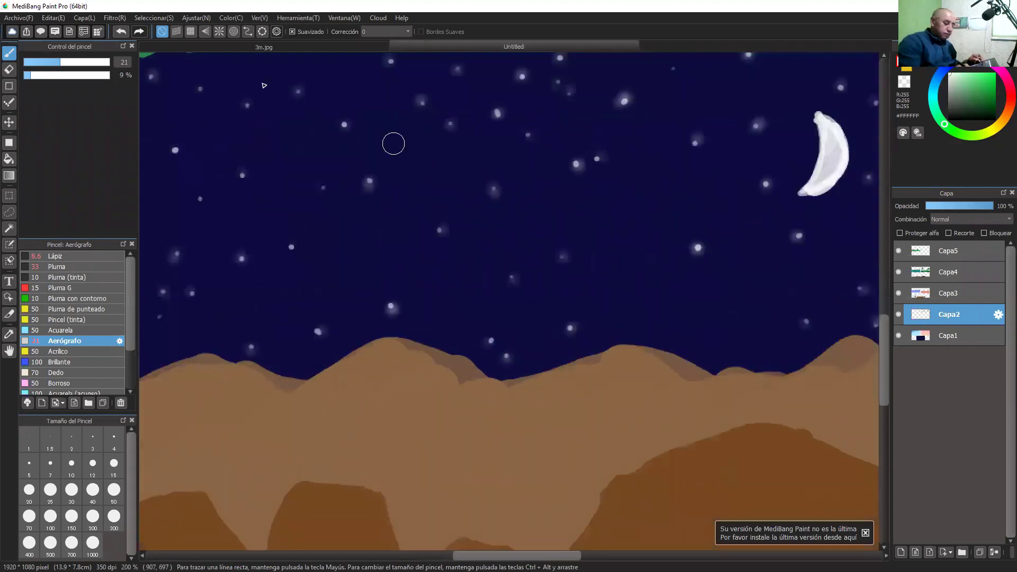
{"action": "left_click_drag", "start_coordinate": [721, 253], "coordinate": [785, 241]}
{"action": "left_click_drag", "start_coordinate": [587, 310], "coordinate": [412, 346]}
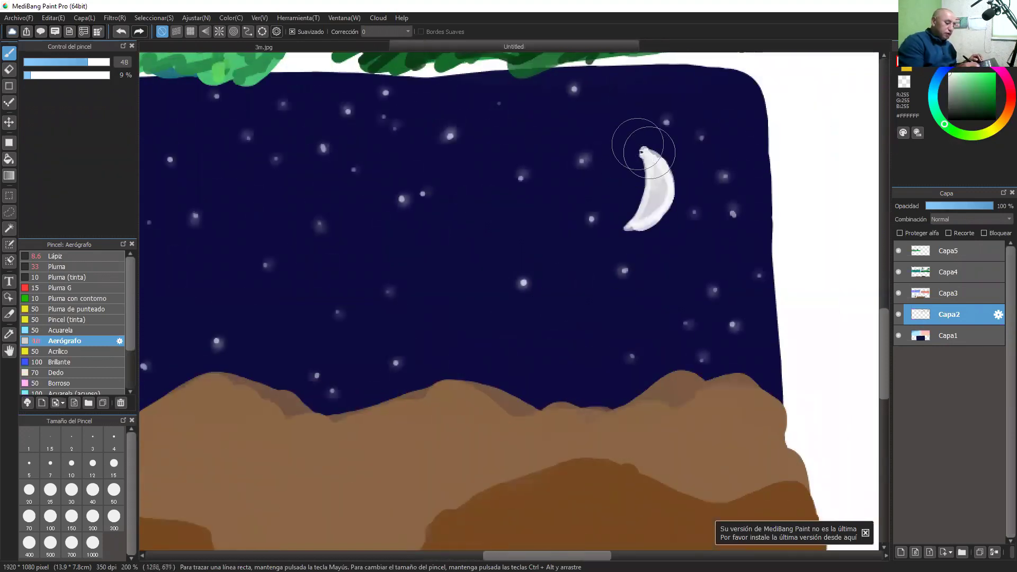
{"action": "mouse_move", "coordinate": [640, 142]}
{"action": "left_mouse_down"}
{"action": "mouse_move", "coordinate": [647, 196]}
{"action": "mouse_move", "coordinate": [627, 228]}
{"action": "mouse_move", "coordinate": [663, 212]}
{"action": "mouse_move", "coordinate": [661, 165]}
{"action": "mouse_move", "coordinate": [647, 146]}
{"action": "mouse_move", "coordinate": [666, 196]}
{"action": "mouse_move", "coordinate": [635, 231]}
{"action": "mouse_move", "coordinate": [657, 201]}
{"action": "mouse_move", "coordinate": [644, 147]}
{"action": "mouse_move", "coordinate": [632, 226]}
{"action": "mouse_move", "coordinate": [661, 209]}
{"action": "mouse_move", "coordinate": [654, 149]}
{"action": "left_mouse_up"}
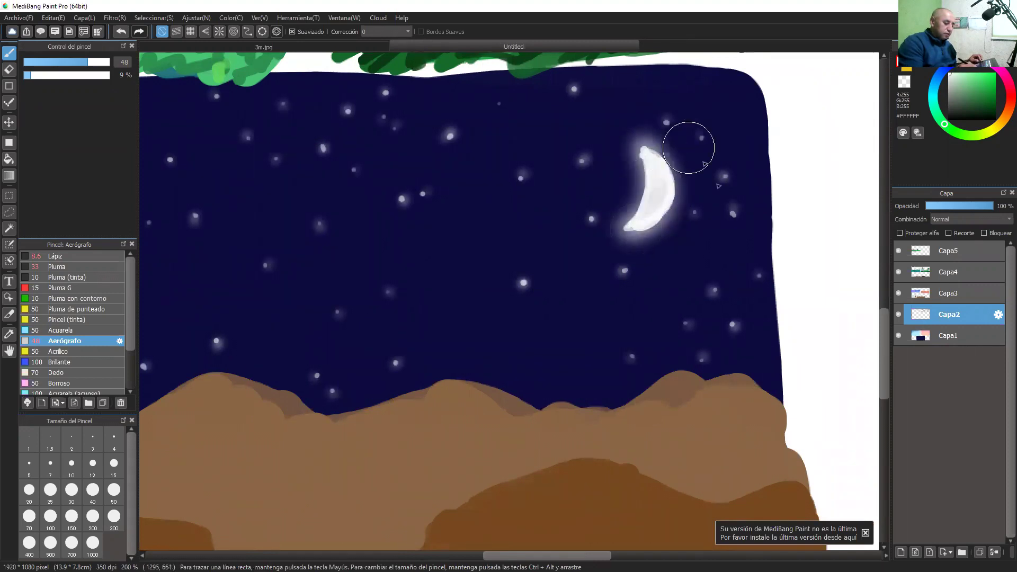
{"action": "scroll", "coordinate": [687, 282], "scroll_direction": "down", "scroll_amount": 2}
{"action": "left_click_drag", "start_coordinate": [477, 391], "coordinate": [579, 359]}
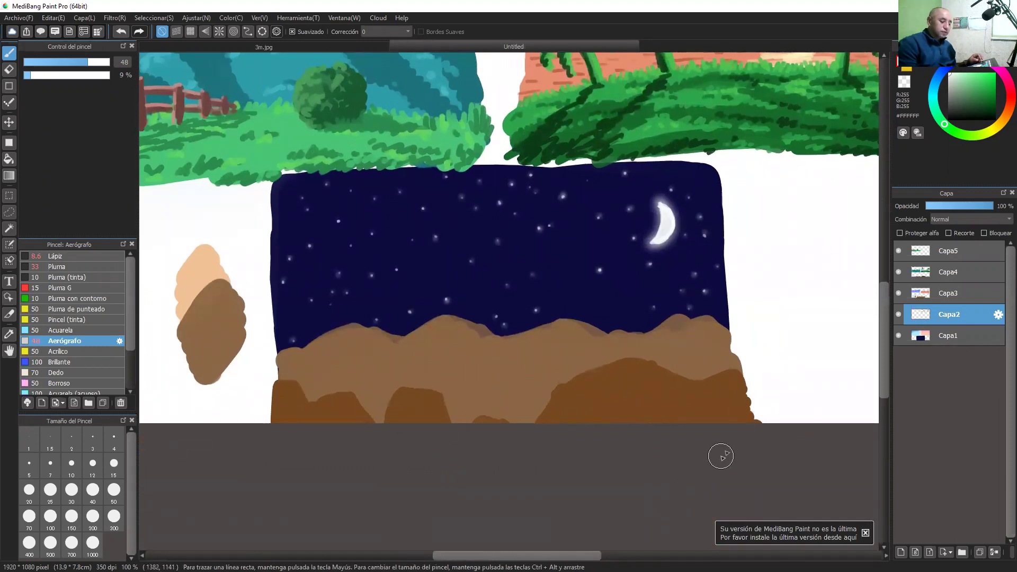
Select the Capa3 layer, darken the sampled hill brown to #5C3919, and set the Aerógrafo to size 22 and 89% opacity
{"action": "left_click", "coordinate": [956, 293]}
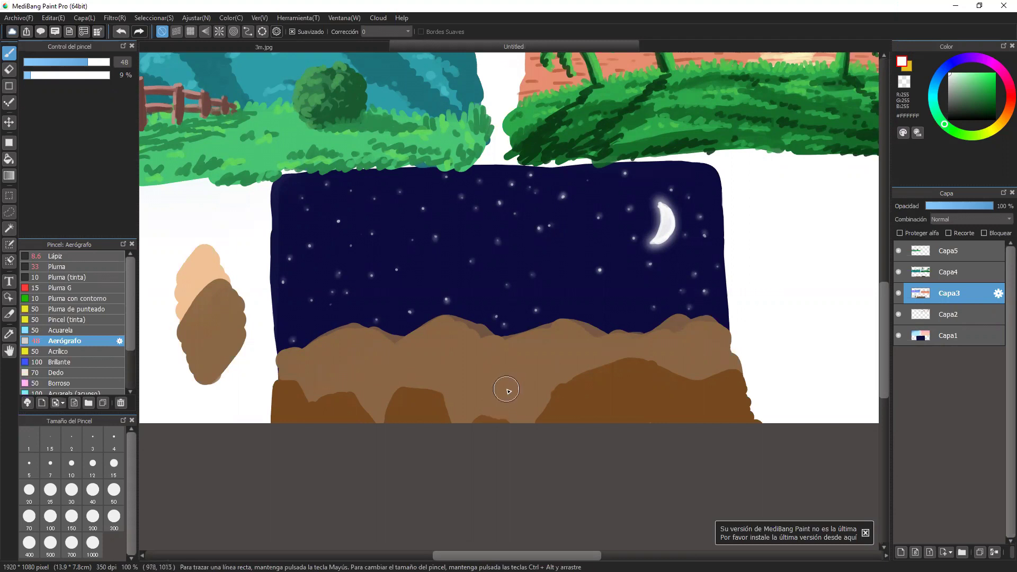
{"action": "scroll", "coordinate": [508, 391], "scroll_direction": "up", "scroll_amount": 2}
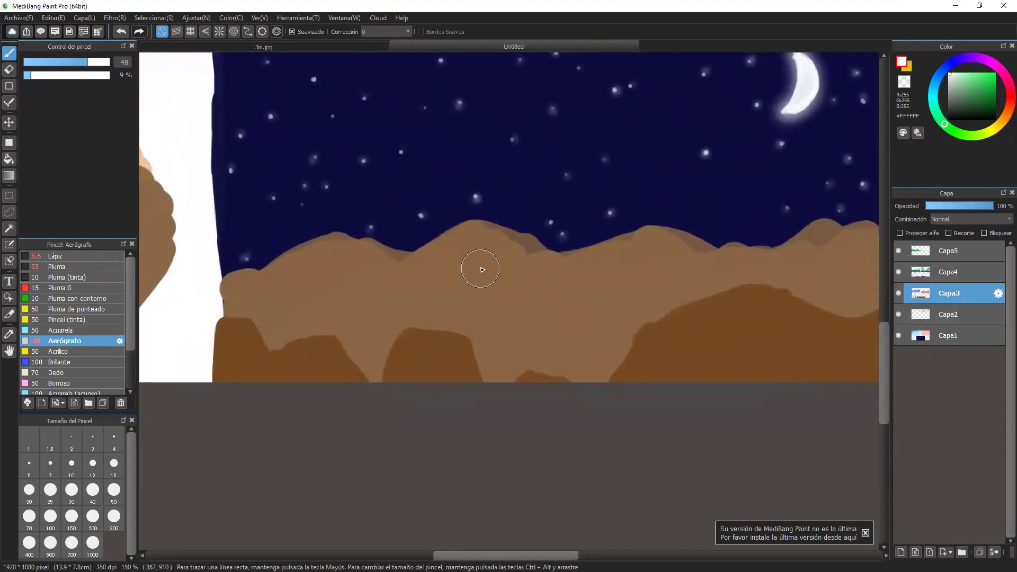
{"action": "left_click", "coordinate": [484, 259], "text": "alt"}
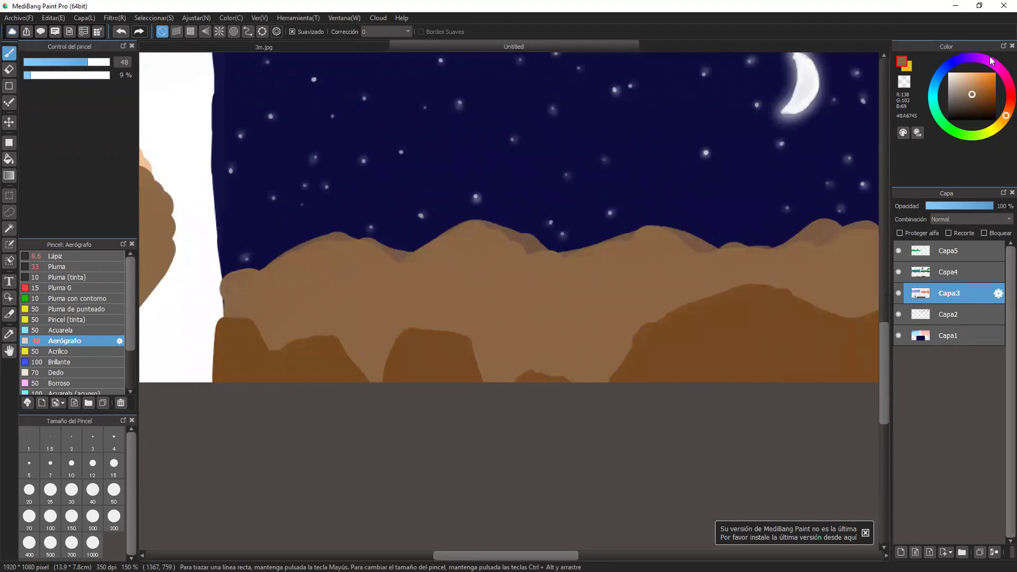
{"action": "left_click", "coordinate": [982, 103]}
{"action": "left_click", "coordinate": [63, 62]}
{"action": "left_click", "coordinate": [74, 75]}
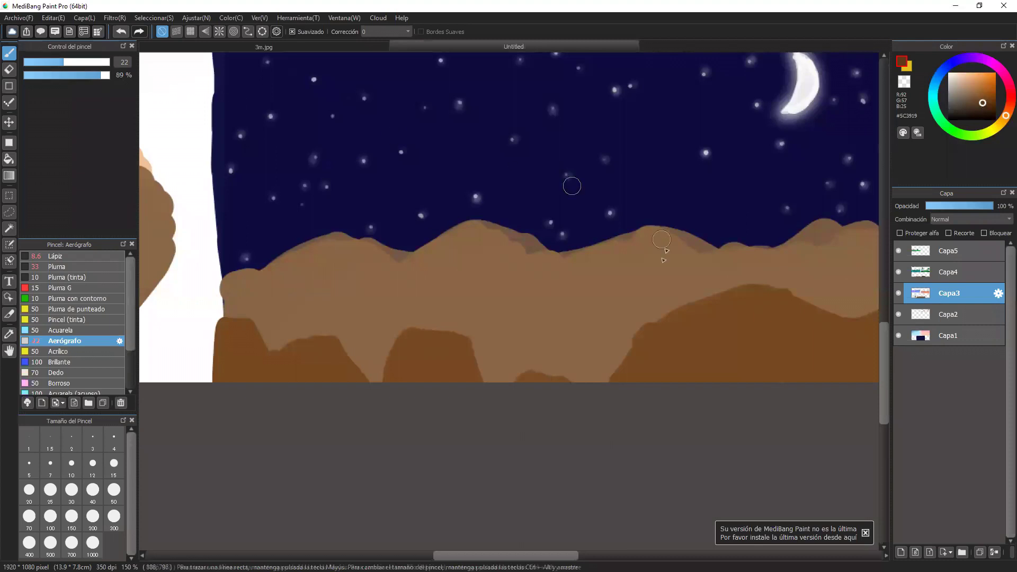
Undo the trial airbrush shadow on the tallest hill and switch to the Lápiz brush
{"action": "left_click_drag", "start_coordinate": [488, 229], "coordinate": [522, 239]}
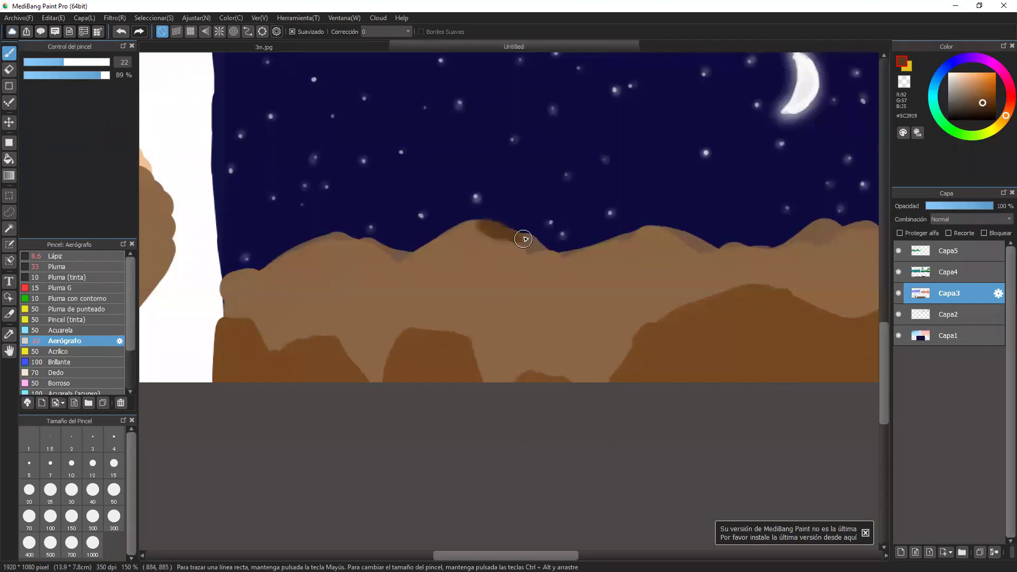
{"action": "left_click", "coordinate": [126, 36]}
{"action": "left_click", "coordinate": [80, 256]}
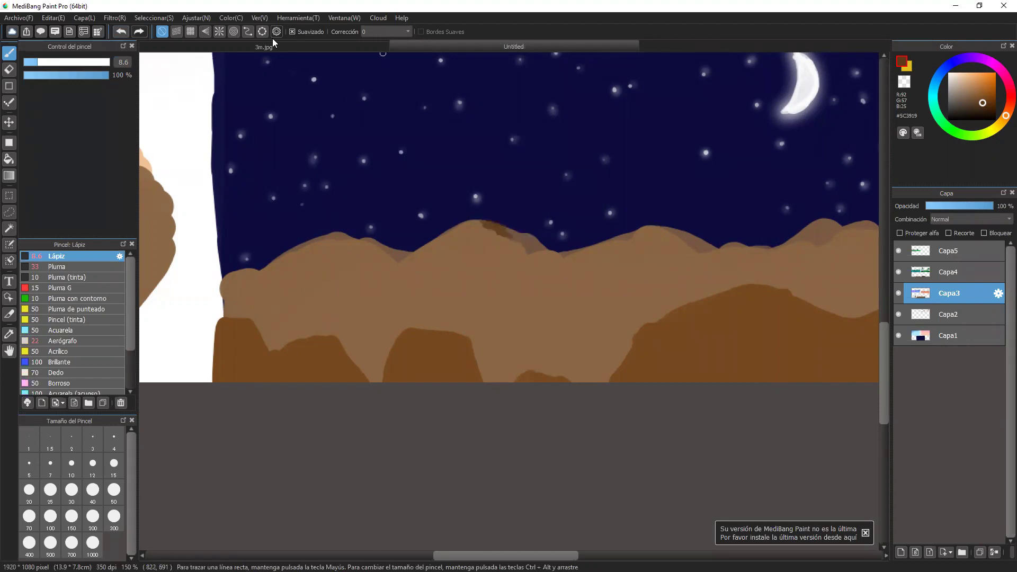
{"action": "left_click", "coordinate": [121, 31]}
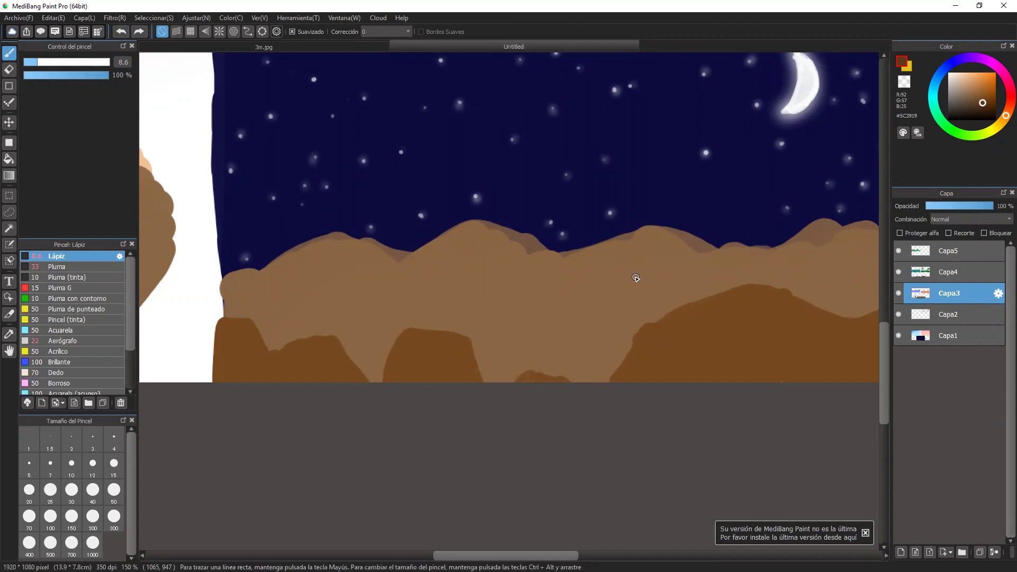
Set the Lápiz to dark brown #513216 at size 18, undoing the trial shadow patches painted on the tallest hill
{"action": "left_click", "coordinate": [636, 277], "text": "alt"}
{"action": "left_click", "coordinate": [982, 104]}
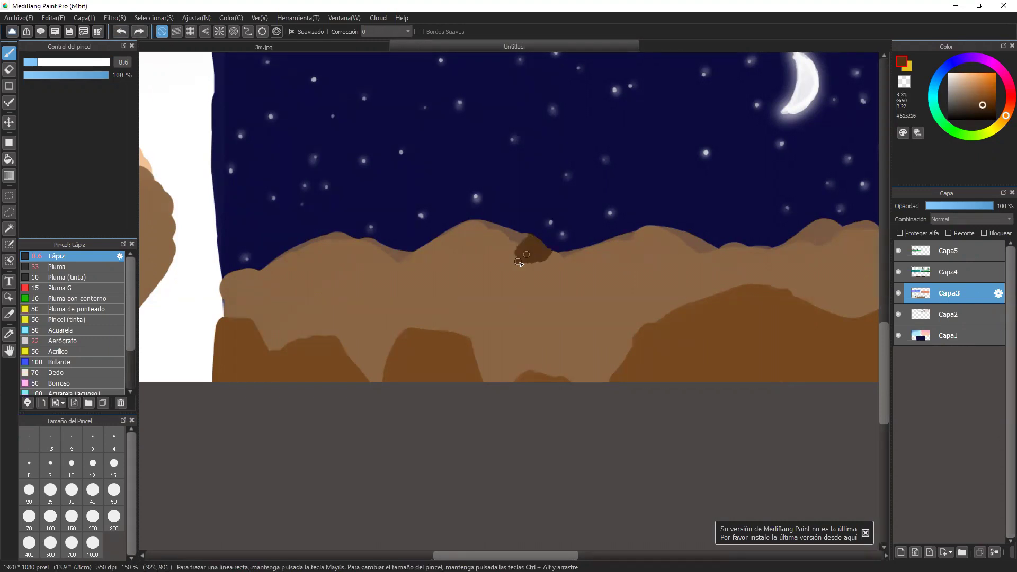
{"action": "left_click_drag", "start_coordinate": [518, 262], "coordinate": [525, 262]}
{"action": "left_click", "coordinate": [56, 62]}
{"action": "mouse_move", "coordinate": [483, 227]}
{"action": "left_mouse_down"}
{"action": "mouse_move", "coordinate": [502, 274]}
{"action": "mouse_move", "coordinate": [521, 252]}
{"action": "mouse_move", "coordinate": [505, 260]}
{"action": "mouse_move", "coordinate": [489, 244]}
{"action": "mouse_move", "coordinate": [522, 274]}
{"action": "mouse_move", "coordinate": [502, 274]}
{"action": "mouse_move", "coordinate": [561, 261]}
{"action": "mouse_move", "coordinate": [525, 290]}
{"action": "left_mouse_up"}
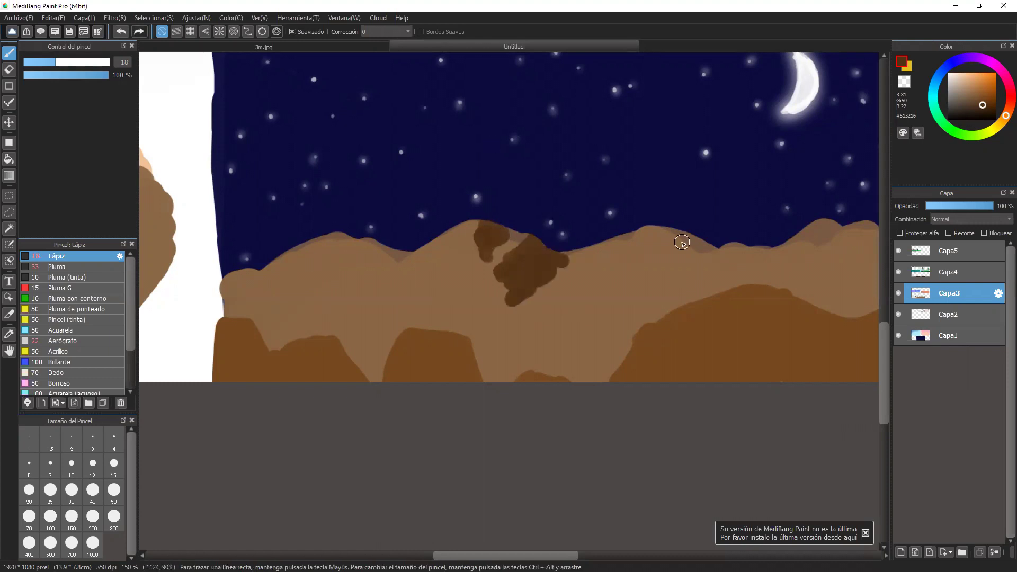
{"action": "key", "text": "space"}
{"action": "left_click_drag", "start_coordinate": [782, 342], "coordinate": [679, 444]}
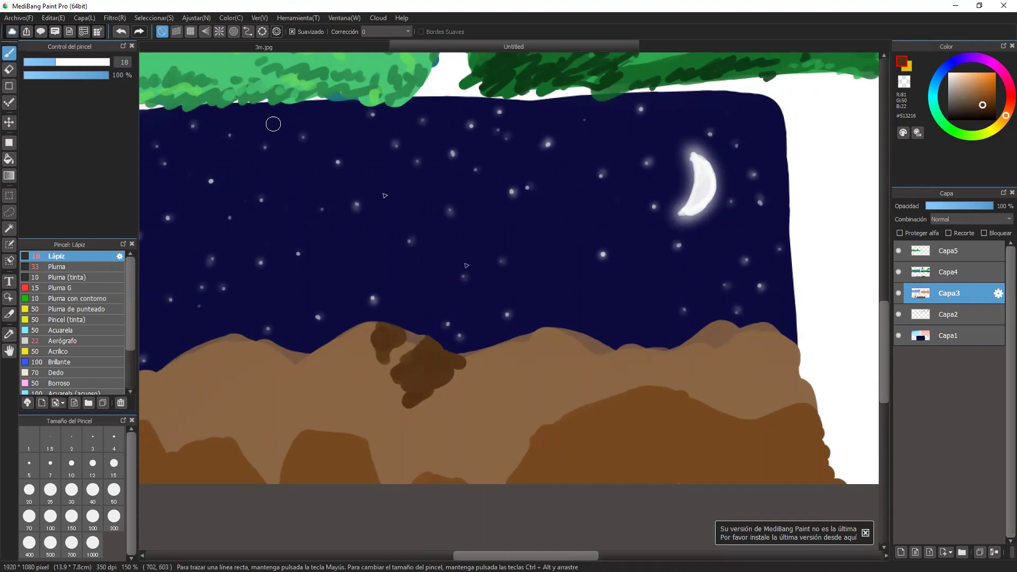
{"action": "left_click", "coordinate": [121, 32]}
{"action": "left_click", "coordinate": [121, 32]}
{"action": "left_click", "coordinate": [121, 32]}
{"action": "left_click", "coordinate": [121, 32]}
{"action": "left_click", "coordinate": [120, 32]}
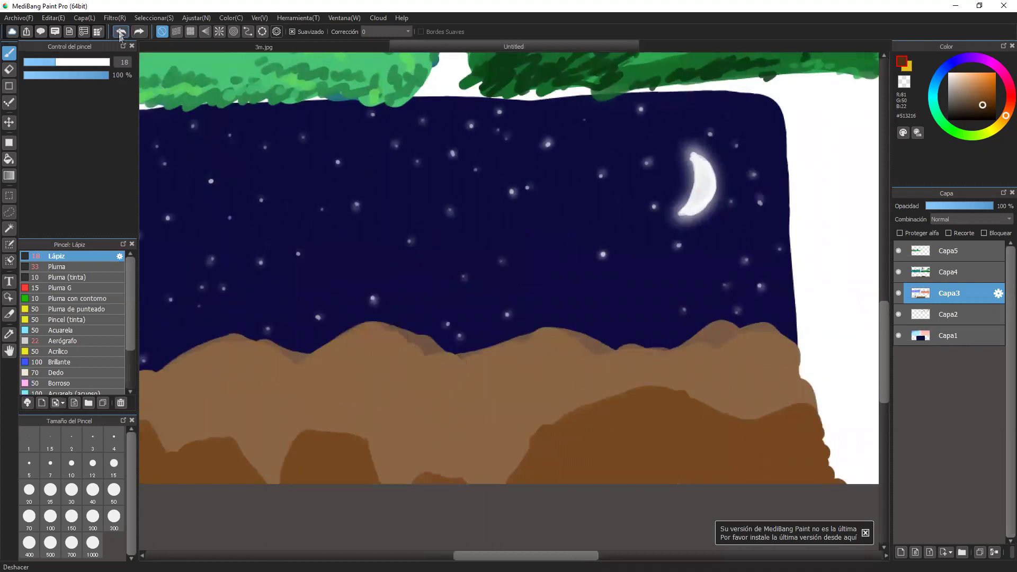
Paint dark brown shadows down the left sides of the tallest hill and its right-hand neighbour, with branching ridges between them
{"action": "mouse_move", "coordinate": [368, 327]}
{"action": "left_mouse_down"}
{"action": "mouse_move", "coordinate": [339, 347]}
{"action": "mouse_move", "coordinate": [358, 331]}
{"action": "mouse_move", "coordinate": [305, 369]}
{"action": "left_mouse_up"}
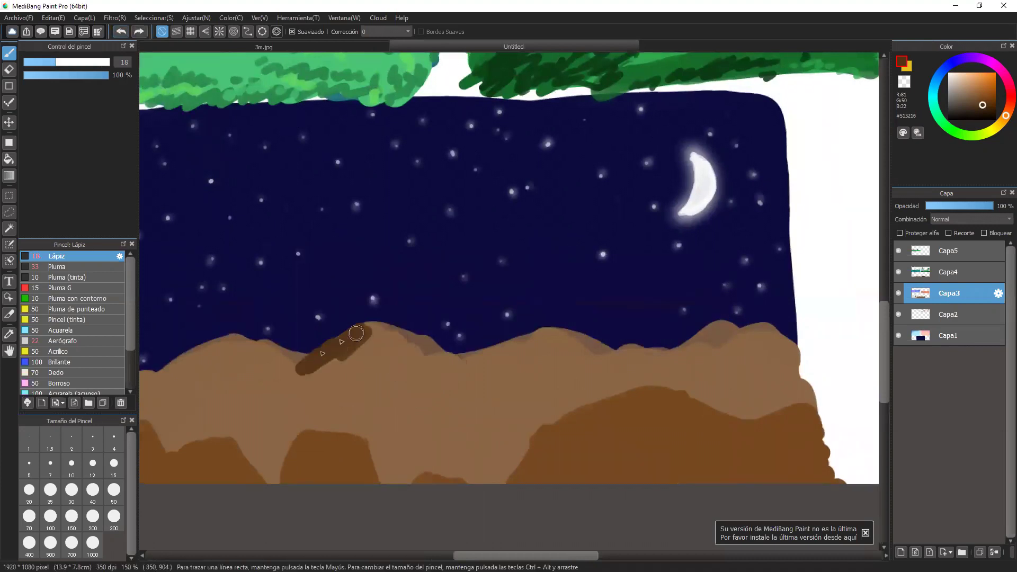
{"action": "mouse_move", "coordinate": [365, 328]}
{"action": "left_mouse_down"}
{"action": "mouse_move", "coordinate": [343, 365]}
{"action": "mouse_move", "coordinate": [371, 406]}
{"action": "mouse_move", "coordinate": [307, 371]}
{"action": "mouse_move", "coordinate": [275, 448]}
{"action": "mouse_move", "coordinate": [306, 448]}
{"action": "left_mouse_up"}
{"action": "mouse_move", "coordinate": [343, 378]}
{"action": "left_mouse_down"}
{"action": "mouse_move", "coordinate": [347, 431]}
{"action": "mouse_move", "coordinate": [287, 471]}
{"action": "mouse_move", "coordinate": [293, 442]}
{"action": "mouse_move", "coordinate": [357, 441]}
{"action": "mouse_move", "coordinate": [348, 409]}
{"action": "mouse_move", "coordinate": [401, 403]}
{"action": "mouse_move", "coordinate": [392, 366]}
{"action": "mouse_move", "coordinate": [400, 401]}
{"action": "mouse_move", "coordinate": [385, 389]}
{"action": "mouse_move", "coordinate": [385, 377]}
{"action": "mouse_move", "coordinate": [426, 460]}
{"action": "mouse_move", "coordinate": [381, 417]}
{"action": "mouse_move", "coordinate": [374, 453]}
{"action": "mouse_move", "coordinate": [369, 435]}
{"action": "mouse_move", "coordinate": [402, 468]}
{"action": "mouse_move", "coordinate": [387, 441]}
{"action": "mouse_move", "coordinate": [403, 425]}
{"action": "mouse_move", "coordinate": [413, 462]}
{"action": "mouse_move", "coordinate": [409, 434]}
{"action": "mouse_move", "coordinate": [353, 378]}
{"action": "mouse_move", "coordinate": [411, 454]}
{"action": "mouse_move", "coordinate": [384, 399]}
{"action": "mouse_move", "coordinate": [370, 328]}
{"action": "mouse_move", "coordinate": [358, 389]}
{"action": "mouse_move", "coordinate": [357, 331]}
{"action": "left_mouse_up"}
{"action": "mouse_move", "coordinate": [442, 438]}
{"action": "left_mouse_down"}
{"action": "mouse_move", "coordinate": [423, 390]}
{"action": "mouse_move", "coordinate": [426, 430]}
{"action": "mouse_move", "coordinate": [445, 464]}
{"action": "mouse_move", "coordinate": [426, 408]}
{"action": "mouse_move", "coordinate": [386, 459]}
{"action": "left_mouse_up"}
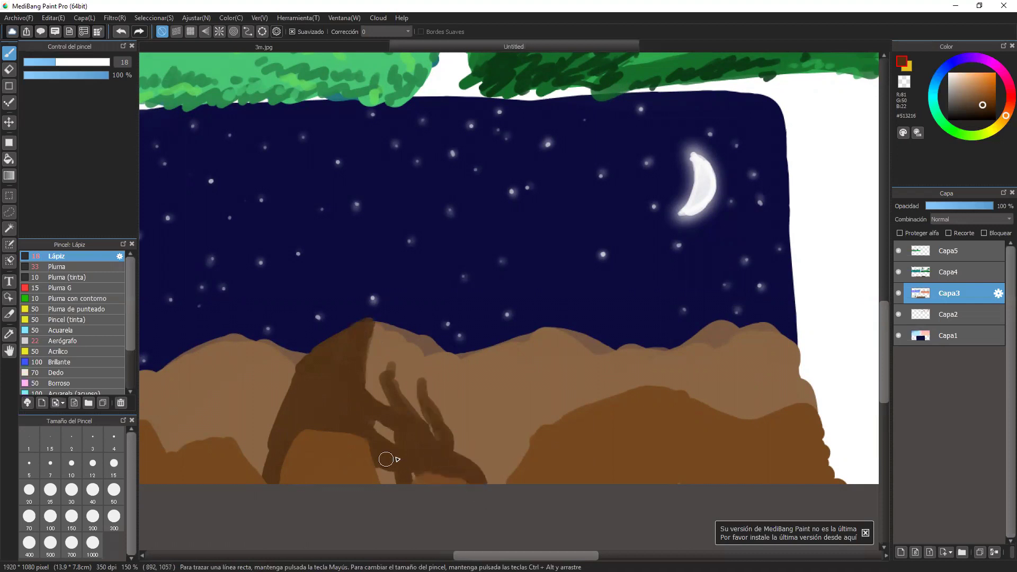
{"action": "mouse_move", "coordinate": [456, 352]}
{"action": "left_mouse_down"}
{"action": "mouse_move", "coordinate": [526, 337]}
{"action": "mouse_move", "coordinate": [512, 375]}
{"action": "mouse_move", "coordinate": [462, 372]}
{"action": "mouse_move", "coordinate": [484, 405]}
{"action": "mouse_move", "coordinate": [513, 384]}
{"action": "mouse_move", "coordinate": [501, 372]}
{"action": "mouse_move", "coordinate": [483, 381]}
{"action": "mouse_move", "coordinate": [491, 409]}
{"action": "mouse_move", "coordinate": [510, 372]}
{"action": "mouse_move", "coordinate": [527, 349]}
{"action": "left_mouse_up"}
{"action": "mouse_move", "coordinate": [515, 393]}
{"action": "left_mouse_down"}
{"action": "mouse_move", "coordinate": [494, 417]}
{"action": "mouse_move", "coordinate": [513, 453]}
{"action": "mouse_move", "coordinate": [528, 351]}
{"action": "mouse_move", "coordinate": [494, 409]}
{"action": "mouse_move", "coordinate": [551, 403]}
{"action": "mouse_move", "coordinate": [524, 428]}
{"action": "mouse_move", "coordinate": [535, 421]}
{"action": "mouse_move", "coordinate": [517, 481]}
{"action": "mouse_move", "coordinate": [510, 471]}
{"action": "mouse_move", "coordinate": [487, 478]}
{"action": "mouse_move", "coordinate": [481, 388]}
{"action": "mouse_move", "coordinate": [460, 433]}
{"action": "mouse_move", "coordinate": [479, 398]}
{"action": "mouse_move", "coordinate": [475, 463]}
{"action": "mouse_move", "coordinate": [475, 389]}
{"action": "left_mouse_up"}
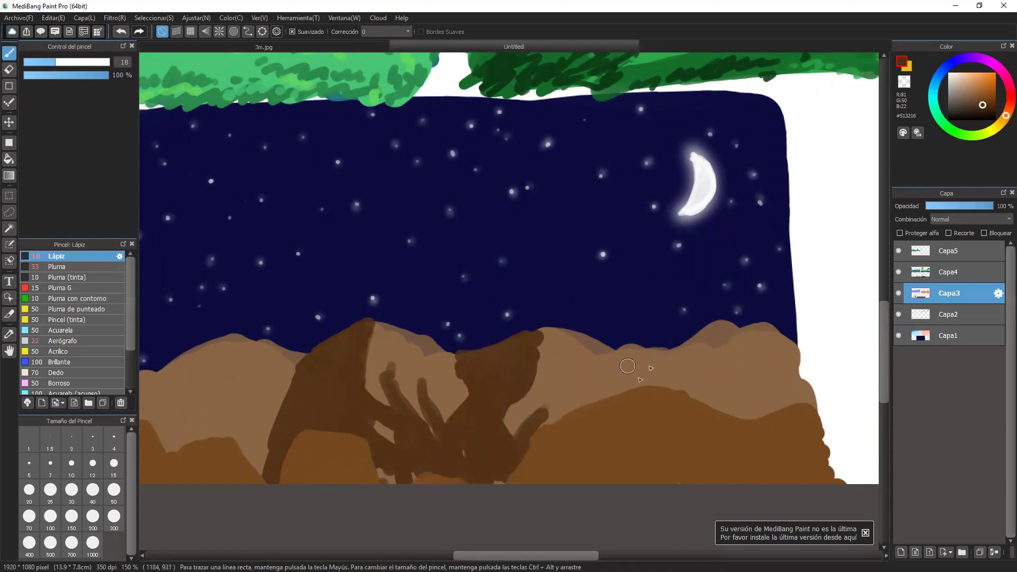
Paint small dark brown crevices on the low ridge and a large shadow over the rightmost hill
{"action": "left_click_drag", "start_coordinate": [621, 365], "coordinate": [594, 402]}
{"action": "mouse_move", "coordinate": [672, 371]}
{"action": "left_mouse_down"}
{"action": "mouse_move", "coordinate": [685, 402]}
{"action": "mouse_move", "coordinate": [691, 395]}
{"action": "left_mouse_up"}
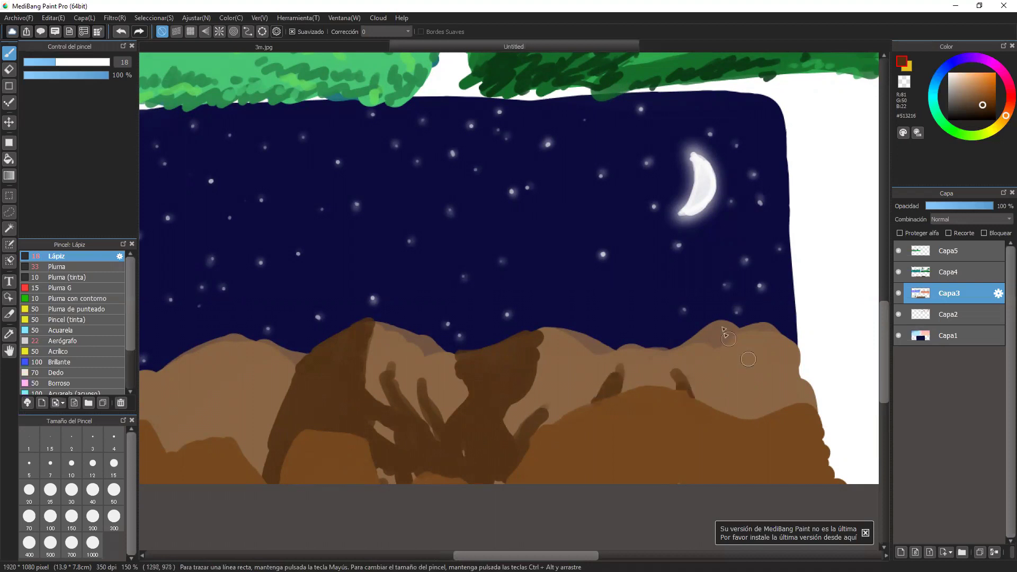
{"action": "mouse_move", "coordinate": [729, 338]}
{"action": "left_mouse_down"}
{"action": "mouse_move", "coordinate": [733, 328]}
{"action": "mouse_move", "coordinate": [723, 352]}
{"action": "left_mouse_up"}
{"action": "mouse_move", "coordinate": [770, 328]}
{"action": "left_mouse_down"}
{"action": "mouse_move", "coordinate": [790, 356]}
{"action": "mouse_move", "coordinate": [775, 356]}
{"action": "mouse_move", "coordinate": [728, 414]}
{"action": "mouse_move", "coordinate": [723, 363]}
{"action": "mouse_move", "coordinate": [714, 409]}
{"action": "mouse_move", "coordinate": [739, 394]}
{"action": "mouse_move", "coordinate": [733, 405]}
{"action": "mouse_move", "coordinate": [800, 411]}
{"action": "mouse_move", "coordinate": [808, 357]}
{"action": "mouse_move", "coordinate": [757, 413]}
{"action": "mouse_move", "coordinate": [739, 417]}
{"action": "mouse_move", "coordinate": [799, 357]}
{"action": "left_mouse_up"}
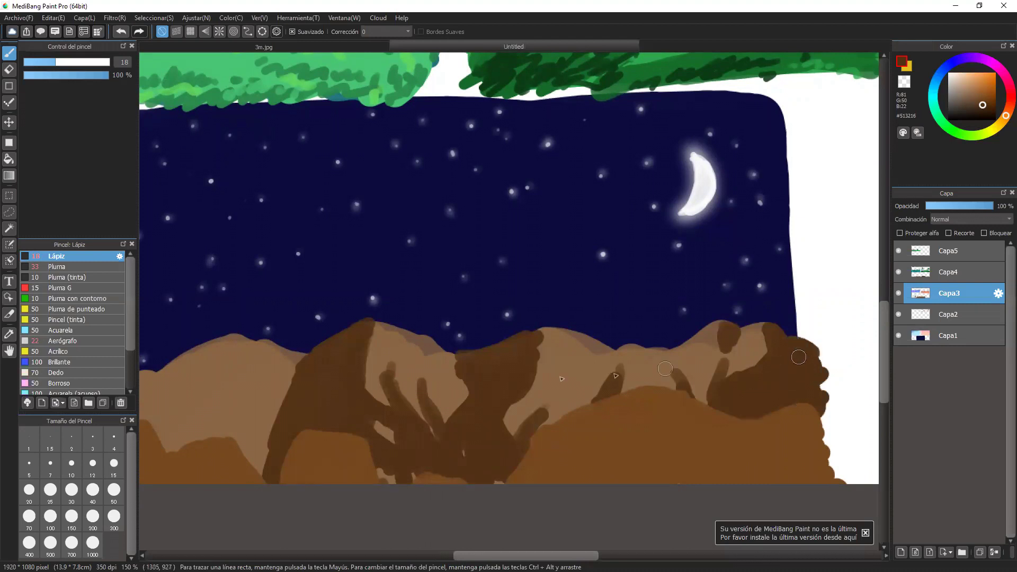
Paint dark brown shadows and branching crevices on the leftmost hills of the night scene
{"action": "left_click_drag", "start_coordinate": [397, 434], "coordinate": [602, 412]}
{"action": "mouse_move", "coordinate": [421, 327]}
{"action": "left_mouse_down"}
{"action": "mouse_move", "coordinate": [415, 438]}
{"action": "mouse_move", "coordinate": [415, 333]}
{"action": "mouse_move", "coordinate": [377, 348]}
{"action": "mouse_move", "coordinate": [372, 386]}
{"action": "mouse_move", "coordinate": [399, 351]}
{"action": "mouse_move", "coordinate": [392, 426]}
{"action": "mouse_move", "coordinate": [452, 419]}
{"action": "mouse_move", "coordinate": [453, 438]}
{"action": "mouse_move", "coordinate": [417, 357]}
{"action": "mouse_move", "coordinate": [428, 418]}
{"action": "left_mouse_up"}
{"action": "mouse_move", "coordinate": [347, 395]}
{"action": "left_mouse_down"}
{"action": "mouse_move", "coordinate": [342, 359]}
{"action": "mouse_move", "coordinate": [328, 359]}
{"action": "mouse_move", "coordinate": [339, 402]}
{"action": "left_mouse_up"}
{"action": "left_click_drag", "start_coordinate": [659, 405], "coordinate": [397, 438]}
{"action": "left_click_drag", "start_coordinate": [664, 411], "coordinate": [713, 384]}
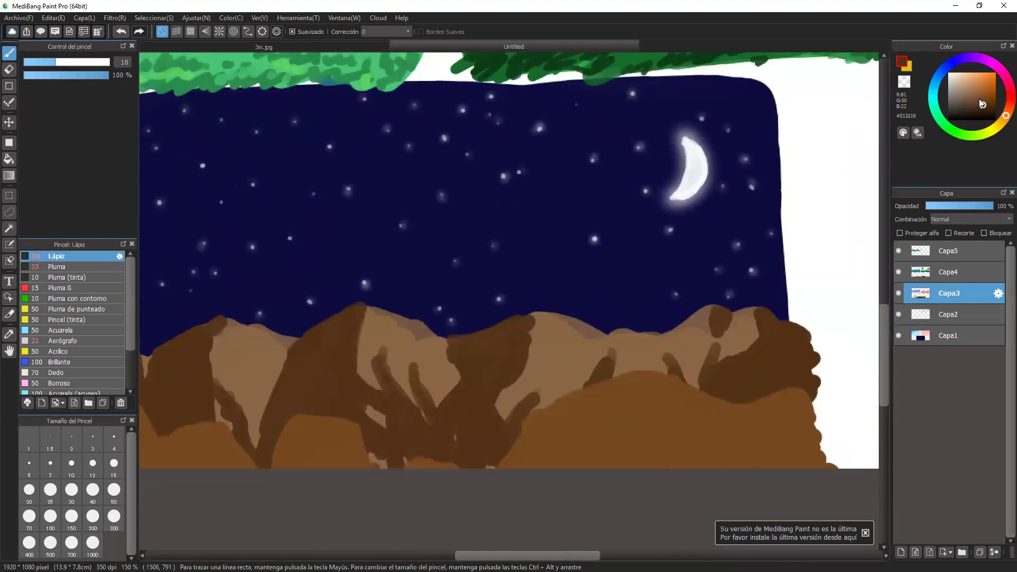
Paint medium brown (#7C4F26) midtone strokes and rock patches on the hills in the right half of the night scene
{"action": "mouse_move", "coordinate": [541, 342]}
{"action": "left_mouse_down"}
{"action": "mouse_move", "coordinate": [529, 349]}
{"action": "mouse_move", "coordinate": [551, 363]}
{"action": "mouse_move", "coordinate": [577, 349]}
{"action": "mouse_move", "coordinate": [583, 366]}
{"action": "left_mouse_up"}
{"action": "mouse_move", "coordinate": [501, 403]}
{"action": "left_mouse_down"}
{"action": "mouse_move", "coordinate": [569, 391]}
{"action": "mouse_move", "coordinate": [570, 361]}
{"action": "mouse_move", "coordinate": [642, 362]}
{"action": "mouse_move", "coordinate": [551, 346]}
{"action": "mouse_move", "coordinate": [539, 354]}
{"action": "mouse_move", "coordinate": [550, 387]}
{"action": "mouse_move", "coordinate": [536, 408]}
{"action": "left_mouse_up"}
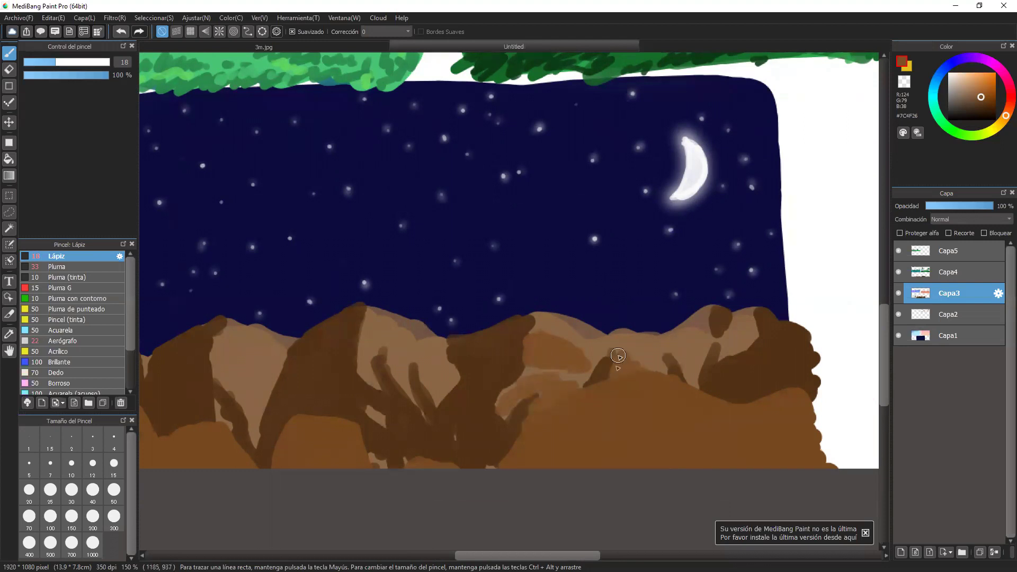
{"action": "left_click_drag", "start_coordinate": [706, 320], "coordinate": [699, 366]}
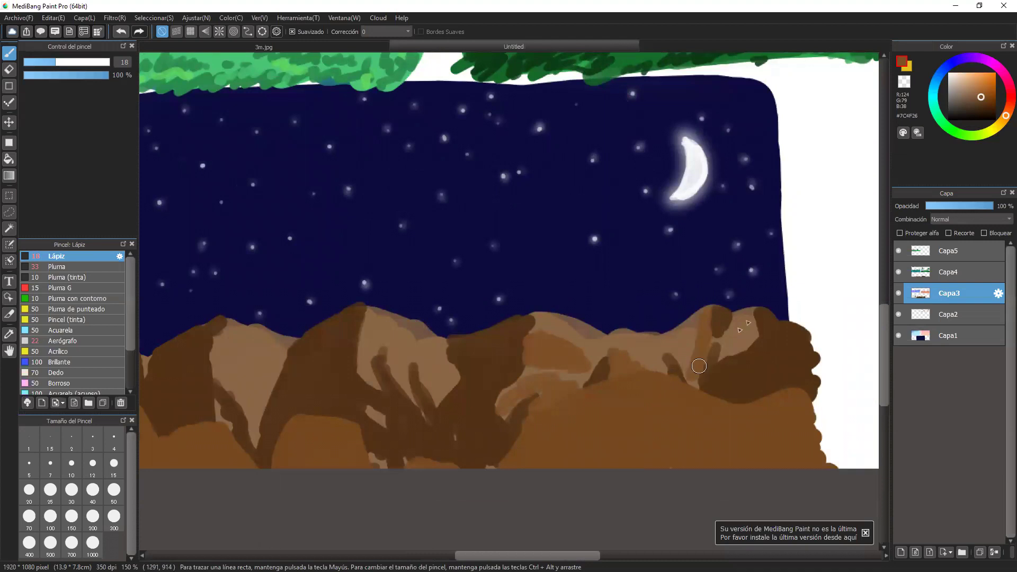
{"action": "mouse_move", "coordinate": [759, 316]}
{"action": "left_mouse_down"}
{"action": "mouse_move", "coordinate": [733, 355]}
{"action": "mouse_move", "coordinate": [788, 331]}
{"action": "mouse_move", "coordinate": [779, 350]}
{"action": "mouse_move", "coordinate": [797, 342]}
{"action": "left_mouse_up"}
{"action": "left_click_drag", "start_coordinate": [488, 334], "coordinate": [508, 345]}
{"action": "left_click_drag", "start_coordinate": [486, 406], "coordinate": [501, 428]}
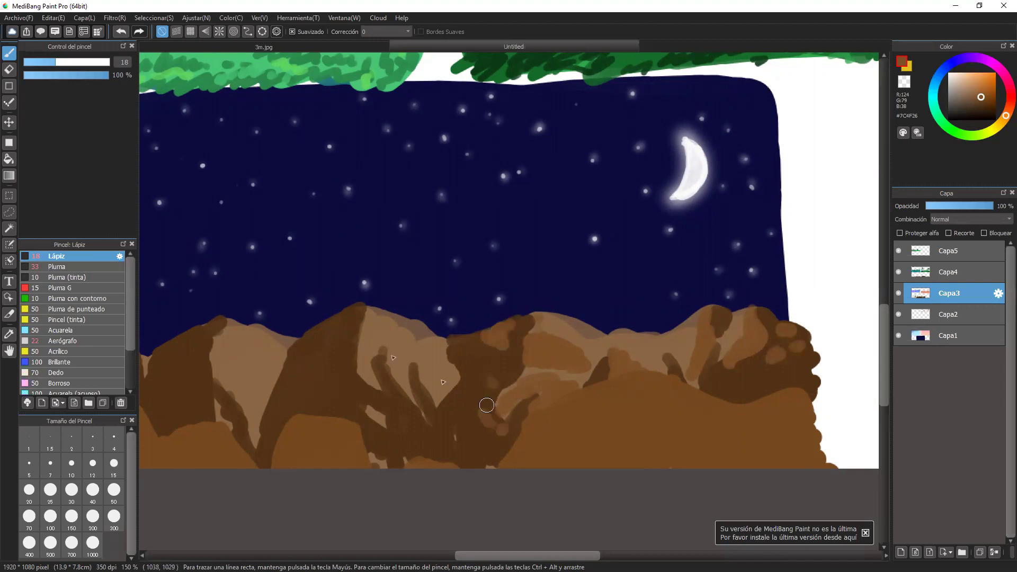
Add medium brown midtone strokes and rock patches to the lit and shaded sides of the tallest hill
{"action": "left_click_drag", "start_coordinate": [330, 360], "coordinate": [386, 392]}
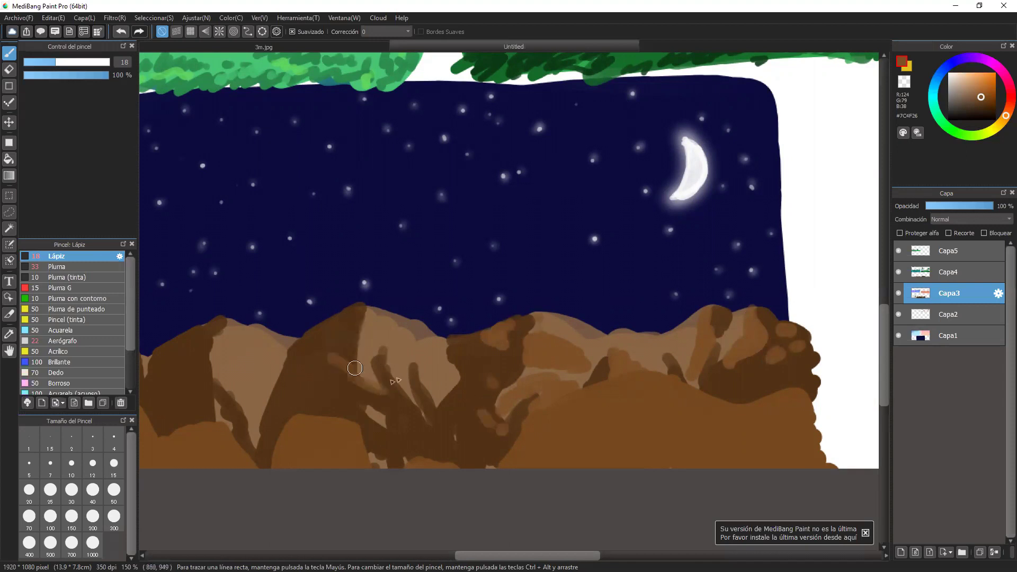
{"action": "mouse_move", "coordinate": [364, 324]}
{"action": "left_mouse_down"}
{"action": "mouse_move", "coordinate": [373, 381]}
{"action": "mouse_move", "coordinate": [366, 360]}
{"action": "mouse_move", "coordinate": [400, 376]}
{"action": "mouse_move", "coordinate": [418, 413]}
{"action": "left_mouse_up"}
{"action": "mouse_move", "coordinate": [421, 350]}
{"action": "left_mouse_down"}
{"action": "mouse_move", "coordinate": [436, 397]}
{"action": "mouse_move", "coordinate": [423, 365]}
{"action": "mouse_move", "coordinate": [449, 383]}
{"action": "mouse_move", "coordinate": [413, 407]}
{"action": "mouse_move", "coordinate": [365, 424]}
{"action": "left_mouse_up"}
{"action": "mouse_move", "coordinate": [347, 334]}
{"action": "left_mouse_down"}
{"action": "mouse_move", "coordinate": [323, 354]}
{"action": "mouse_move", "coordinate": [321, 345]}
{"action": "mouse_move", "coordinate": [302, 371]}
{"action": "left_mouse_up"}
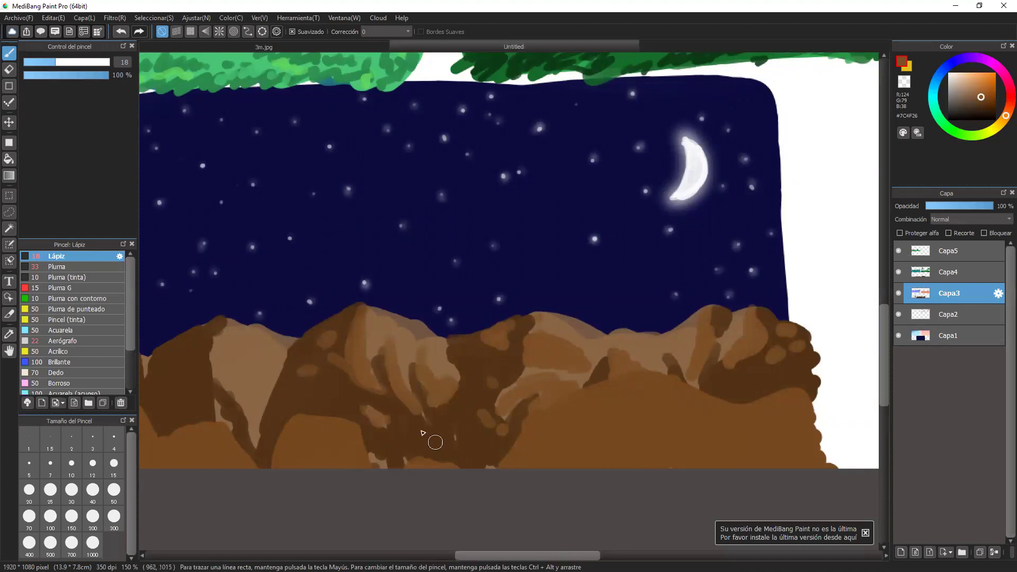
{"action": "left_click_drag", "start_coordinate": [435, 440], "coordinate": [417, 436]}
Add medium brown midtone strokes to the slopes, ridge edge and shadows of the leftmost hills
{"action": "left_click_drag", "start_coordinate": [464, 459], "coordinate": [695, 417]}
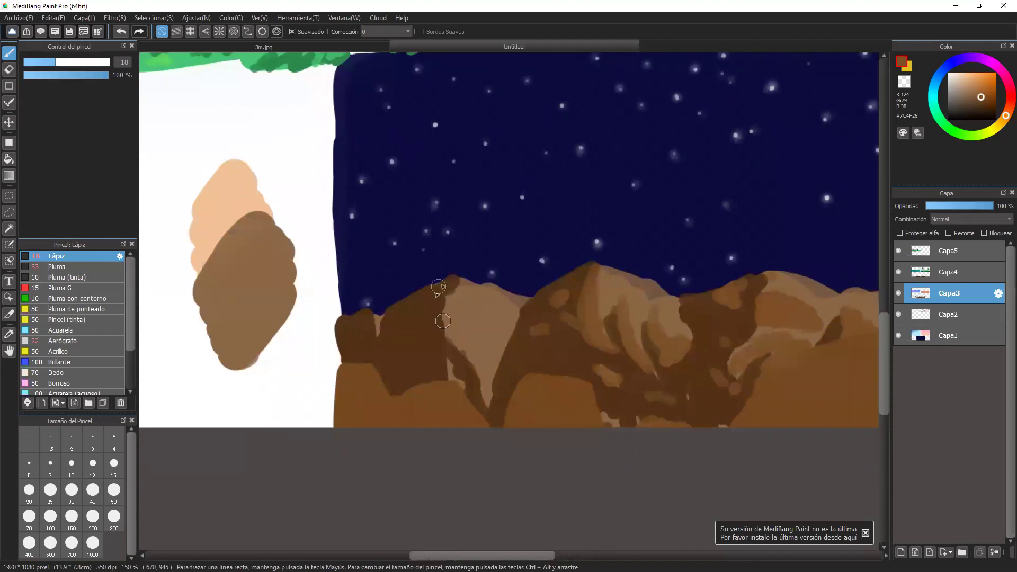
{"action": "mouse_move", "coordinate": [449, 295]}
{"action": "left_mouse_down"}
{"action": "mouse_move", "coordinate": [459, 339]}
{"action": "mouse_move", "coordinate": [490, 384]}
{"action": "left_mouse_up"}
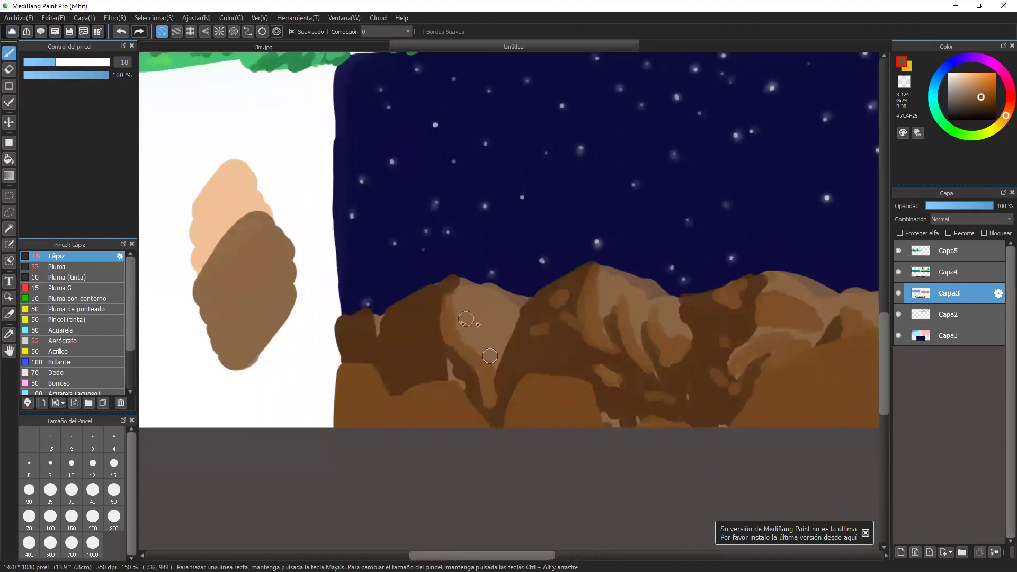
{"action": "mouse_move", "coordinate": [484, 305]}
{"action": "left_mouse_down"}
{"action": "mouse_move", "coordinate": [464, 331]}
{"action": "mouse_move", "coordinate": [476, 351]}
{"action": "mouse_move", "coordinate": [485, 311]}
{"action": "mouse_move", "coordinate": [487, 365]}
{"action": "mouse_move", "coordinate": [518, 315]}
{"action": "mouse_move", "coordinate": [501, 354]}
{"action": "mouse_move", "coordinate": [448, 379]}
{"action": "mouse_move", "coordinate": [448, 368]}
{"action": "mouse_move", "coordinate": [461, 397]}
{"action": "left_mouse_up"}
{"action": "mouse_move", "coordinate": [423, 349]}
{"action": "left_mouse_down"}
{"action": "mouse_move", "coordinate": [388, 319]}
{"action": "mouse_move", "coordinate": [369, 331]}
{"action": "mouse_move", "coordinate": [364, 321]}
{"action": "mouse_move", "coordinate": [372, 345]}
{"action": "mouse_move", "coordinate": [353, 355]}
{"action": "left_mouse_up"}
{"action": "left_click_drag", "start_coordinate": [408, 297], "coordinate": [450, 281]}
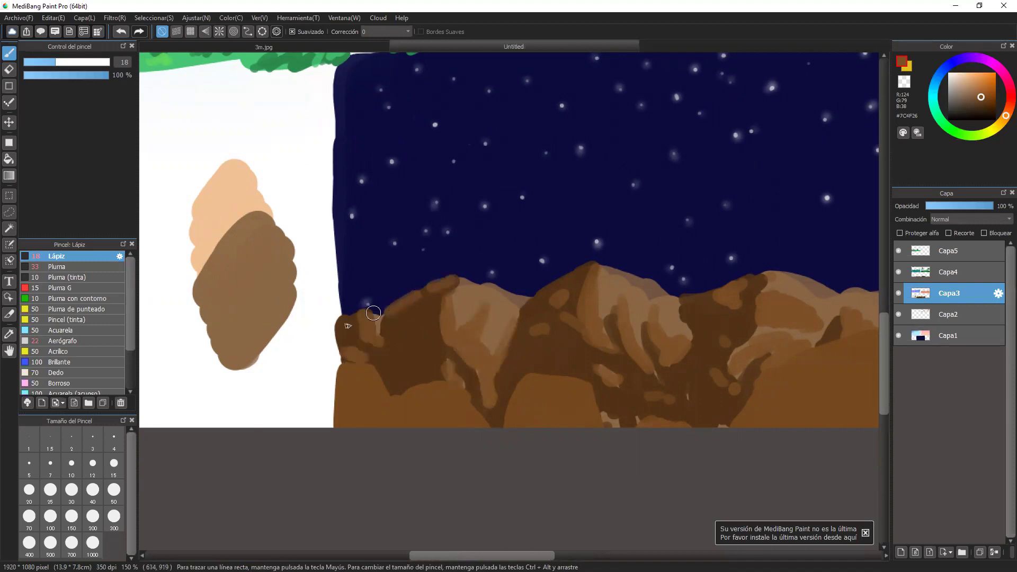
Add a few more medium brown (#7C4F26) patches to the leftmost hills of the night scene
{"action": "left_click", "coordinate": [341, 326]}
{"action": "mouse_move", "coordinate": [418, 321]}
{"action": "left_mouse_down"}
{"action": "mouse_move", "coordinate": [391, 341]}
{"action": "mouse_move", "coordinate": [387, 374]}
{"action": "mouse_move", "coordinate": [407, 367]}
{"action": "left_mouse_up"}
{"action": "left_click_drag", "start_coordinate": [718, 397], "coordinate": [500, 443]}
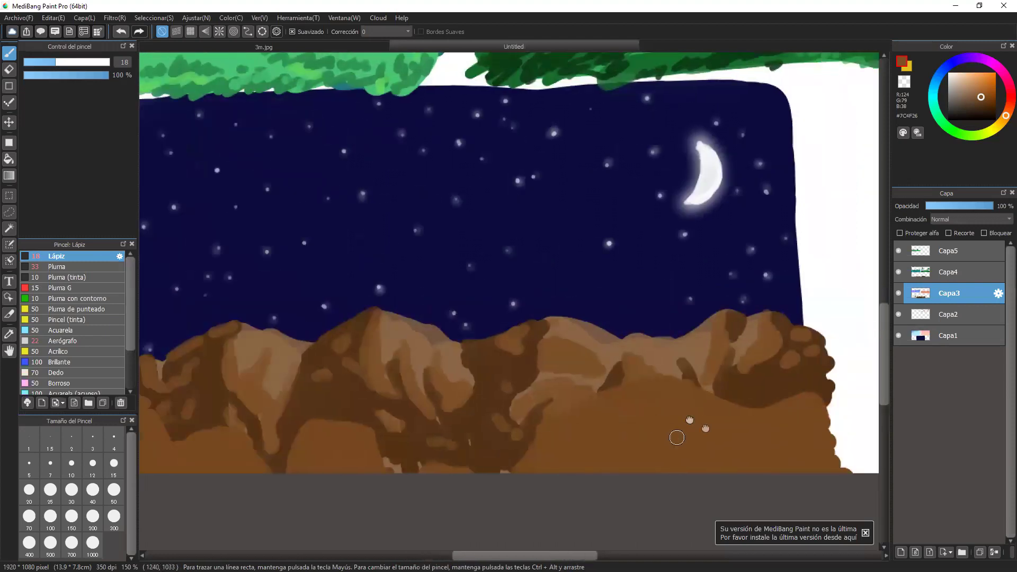
{"action": "left_click_drag", "start_coordinate": [677, 438], "coordinate": [713, 422]}
Sample dark brown from the hills and paint crevices and shadow strokes down the lit side of the tallest hill
{"action": "right_click", "coordinate": [542, 337]}
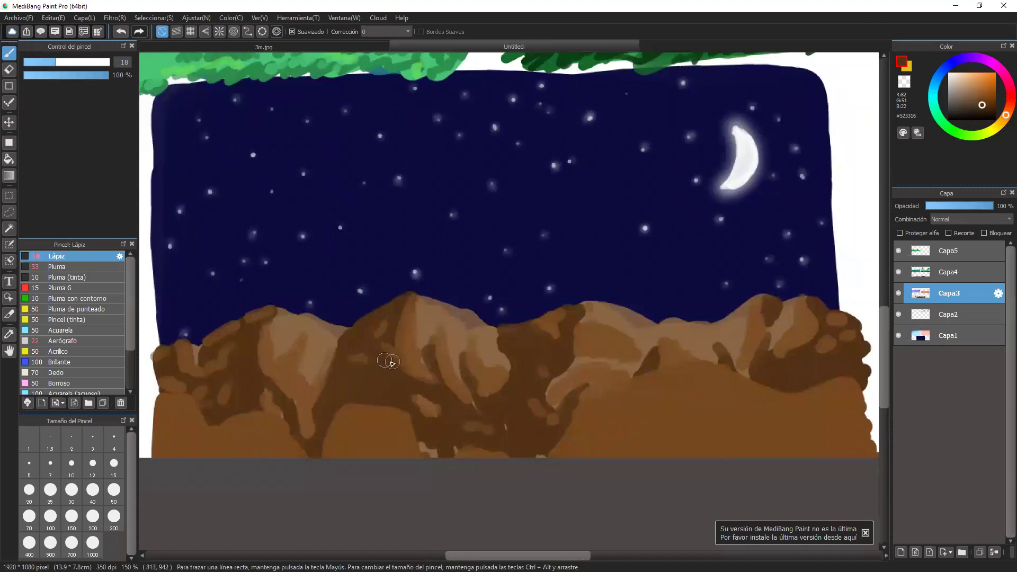
{"action": "scroll", "coordinate": [389, 362], "scroll_direction": "left", "scroll_amount": 3}
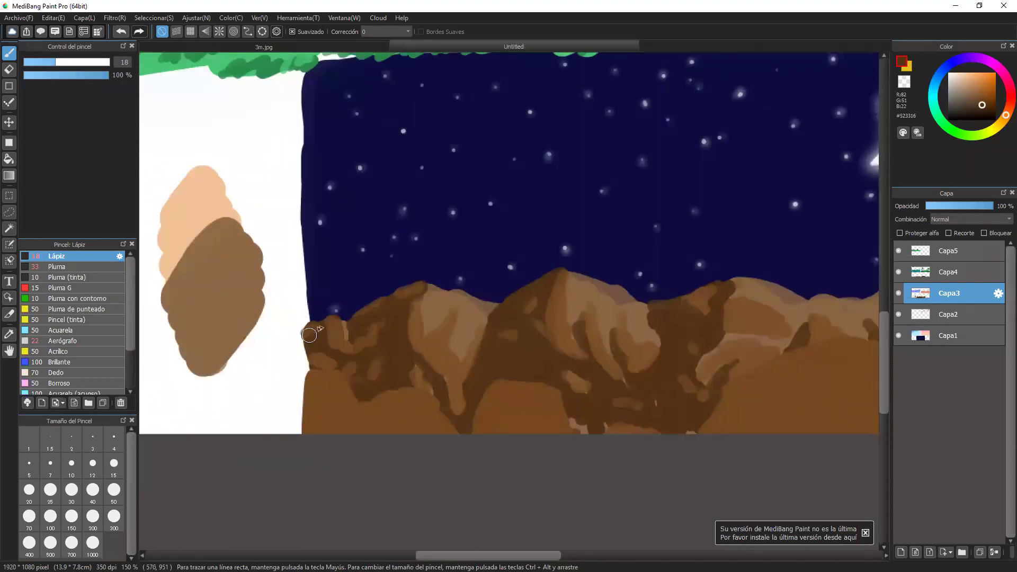
{"action": "scroll", "coordinate": [656, 445], "scroll_direction": "right", "scroll_amount": 3}
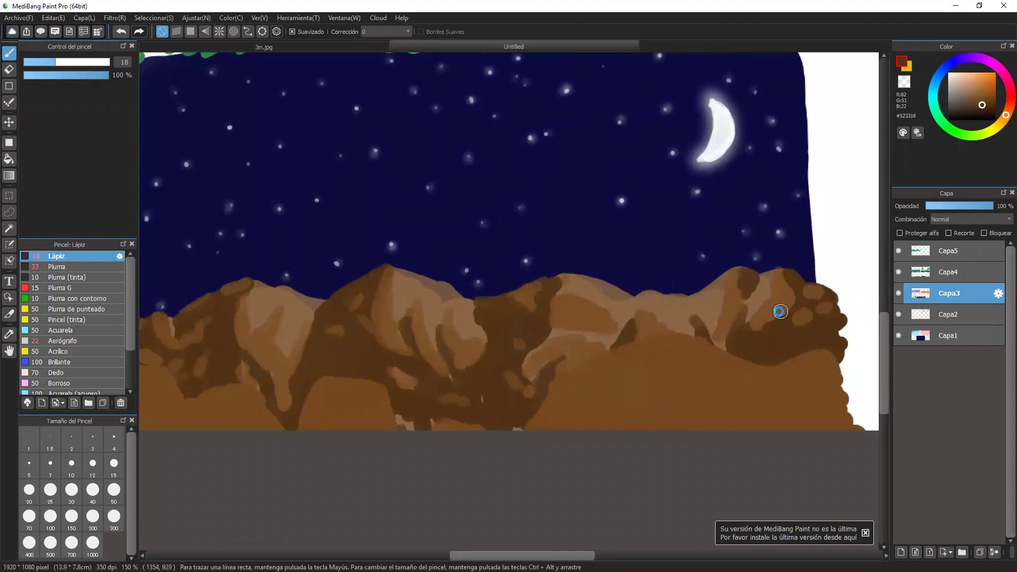
{"action": "scroll", "coordinate": [780, 312], "scroll_direction": "down", "scroll_amount": 3}
{"action": "scroll", "coordinate": [722, 308], "scroll_direction": "up", "scroll_amount": 3}
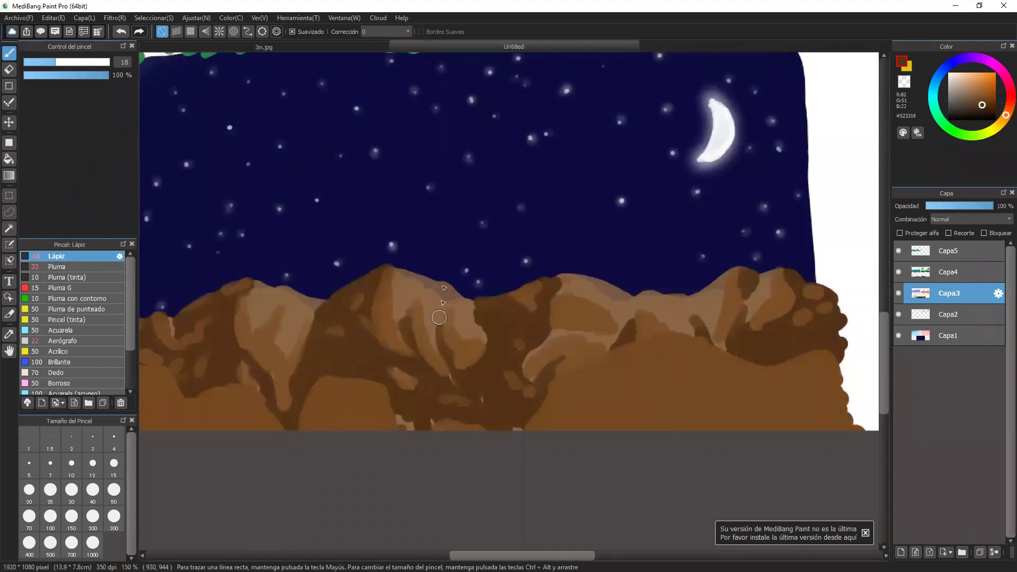
{"action": "right_click", "coordinate": [417, 370]}
{"action": "mouse_move", "coordinate": [411, 293]}
{"action": "left_mouse_down"}
{"action": "mouse_move", "coordinate": [404, 313]}
{"action": "mouse_move", "coordinate": [432, 370]}
{"action": "left_mouse_up"}
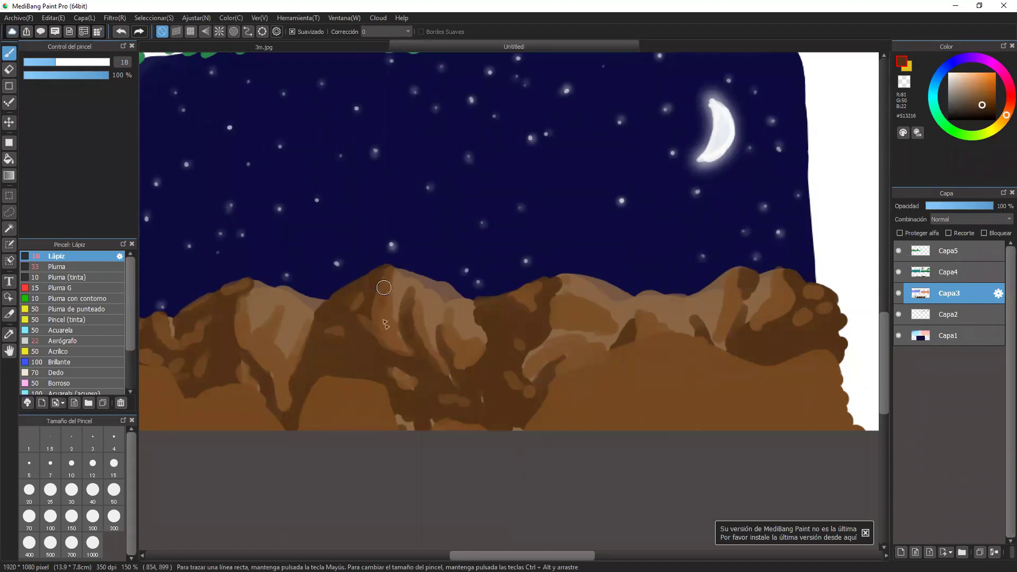
{"action": "mouse_move", "coordinate": [384, 288]}
{"action": "left_mouse_down"}
{"action": "mouse_move", "coordinate": [388, 354]}
{"action": "mouse_move", "coordinate": [408, 364]}
{"action": "left_mouse_up"}
{"action": "mouse_move", "coordinate": [440, 305]}
{"action": "left_mouse_down"}
{"action": "mouse_move", "coordinate": [466, 368]}
{"action": "mouse_move", "coordinate": [489, 360]}
{"action": "left_mouse_up"}
{"action": "mouse_move", "coordinate": [469, 315]}
{"action": "left_mouse_down"}
{"action": "mouse_move", "coordinate": [479, 336]}
{"action": "mouse_move", "coordinate": [468, 373]}
{"action": "left_mouse_up"}
Paint dark brown (#513216) shadow strokes over the lit slopes, gaps and bases of the middle and rightmost hills
{"action": "mouse_move", "coordinate": [544, 334]}
{"action": "left_mouse_down"}
{"action": "mouse_move", "coordinate": [611, 342]}
{"action": "mouse_move", "coordinate": [554, 293]}
{"action": "mouse_move", "coordinate": [595, 317]}
{"action": "left_mouse_up"}
{"action": "mouse_move", "coordinate": [542, 356]}
{"action": "left_mouse_down"}
{"action": "mouse_move", "coordinate": [526, 363]}
{"action": "mouse_move", "coordinate": [590, 357]}
{"action": "mouse_move", "coordinate": [554, 373]}
{"action": "left_mouse_up"}
{"action": "left_click_drag", "start_coordinate": [409, 425], "coordinate": [418, 409]}
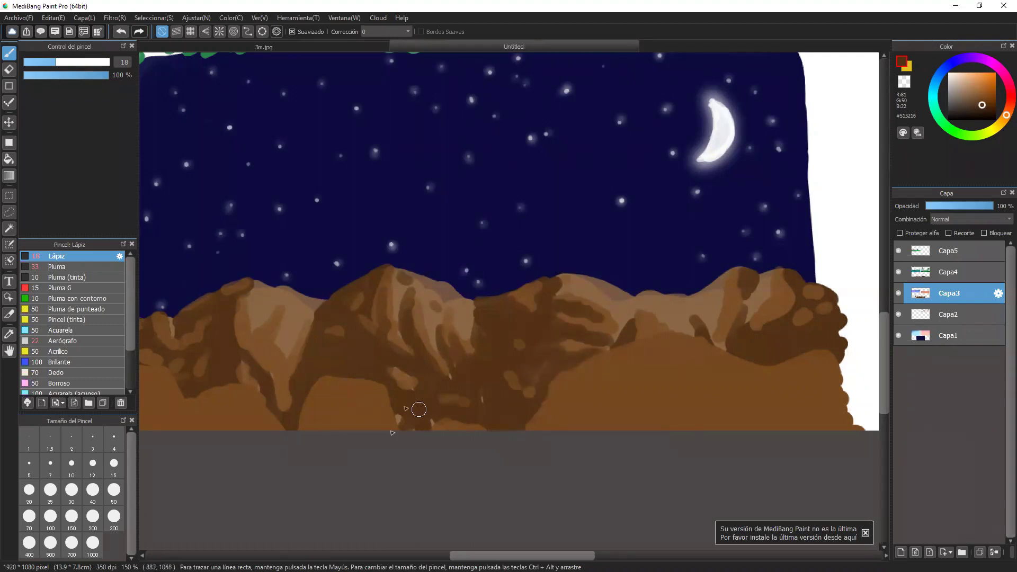
{"action": "left_click_drag", "start_coordinate": [756, 419], "coordinate": [568, 406]}
{"action": "mouse_move", "coordinate": [424, 331]}
{"action": "left_mouse_down"}
{"action": "mouse_move", "coordinate": [409, 343]}
{"action": "mouse_move", "coordinate": [435, 359]}
{"action": "mouse_move", "coordinate": [466, 354]}
{"action": "mouse_move", "coordinate": [348, 386]}
{"action": "mouse_move", "coordinate": [368, 350]}
{"action": "mouse_move", "coordinate": [409, 341]}
{"action": "left_mouse_up"}
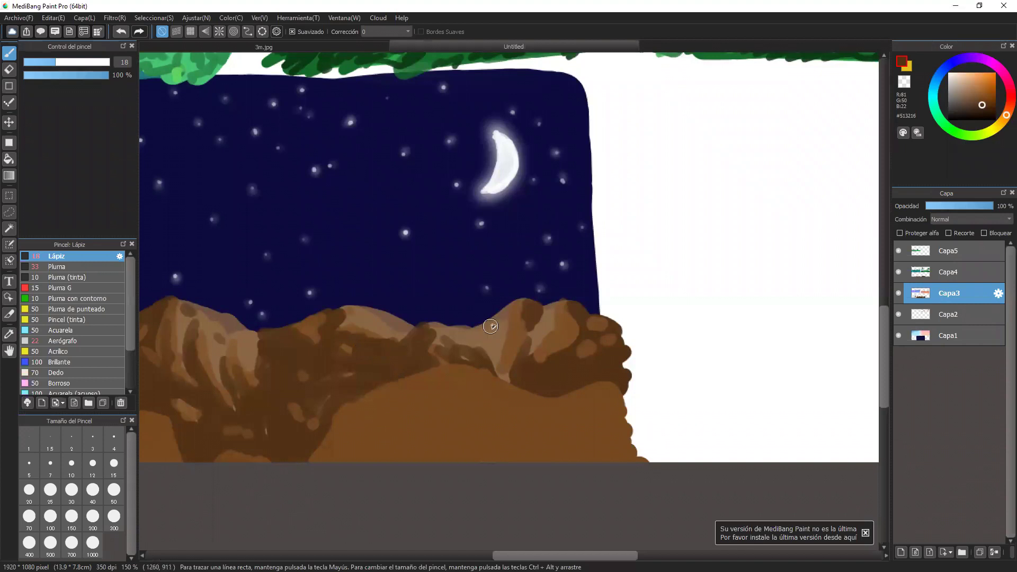
{"action": "mouse_move", "coordinate": [490, 327]}
{"action": "left_mouse_down"}
{"action": "mouse_move", "coordinate": [477, 335]}
{"action": "mouse_move", "coordinate": [503, 344]}
{"action": "mouse_move", "coordinate": [510, 377]}
{"action": "left_mouse_up"}
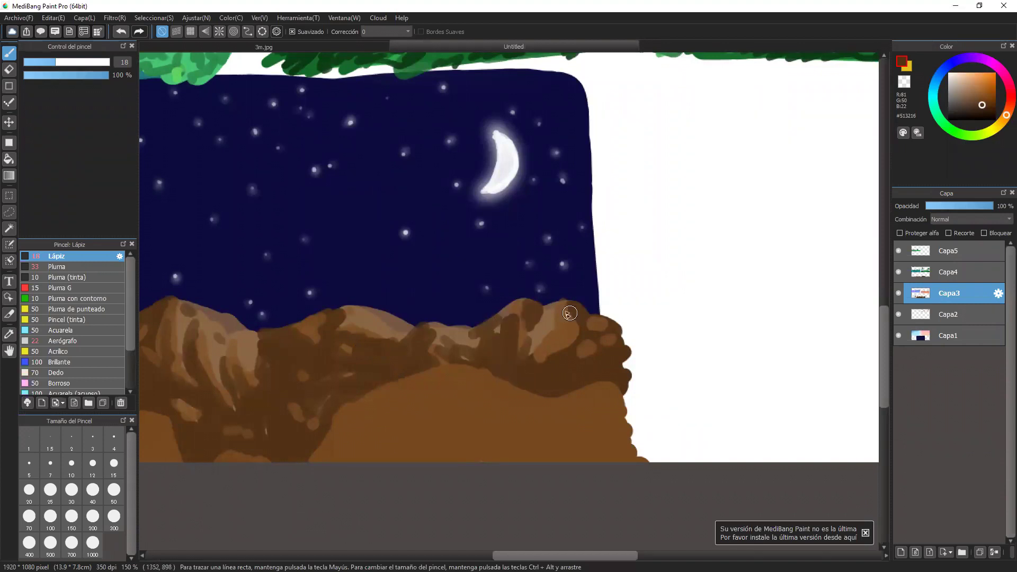
{"action": "mouse_move", "coordinate": [569, 313]}
{"action": "left_mouse_down"}
{"action": "mouse_move", "coordinate": [545, 352]}
{"action": "mouse_move", "coordinate": [614, 345]}
{"action": "mouse_move", "coordinate": [595, 325]}
{"action": "mouse_move", "coordinate": [547, 336]}
{"action": "mouse_move", "coordinate": [564, 305]}
{"action": "mouse_move", "coordinate": [564, 323]}
{"action": "left_mouse_up"}
Darken the slopes and outer edge of the leftmost hills with dark brown (#513216) strokes
{"action": "key", "text": "space"}
{"action": "mouse_move", "coordinate": [502, 393]}
{"action": "left_mouse_down"}
{"action": "mouse_move", "coordinate": [597, 367]}
{"action": "mouse_move", "coordinate": [752, 366]}
{"action": "left_mouse_up"}
{"action": "mouse_move", "coordinate": [318, 338]}
{"action": "left_mouse_down"}
{"action": "mouse_move", "coordinate": [482, 345]}
{"action": "mouse_move", "coordinate": [484, 356]}
{"action": "left_mouse_up"}
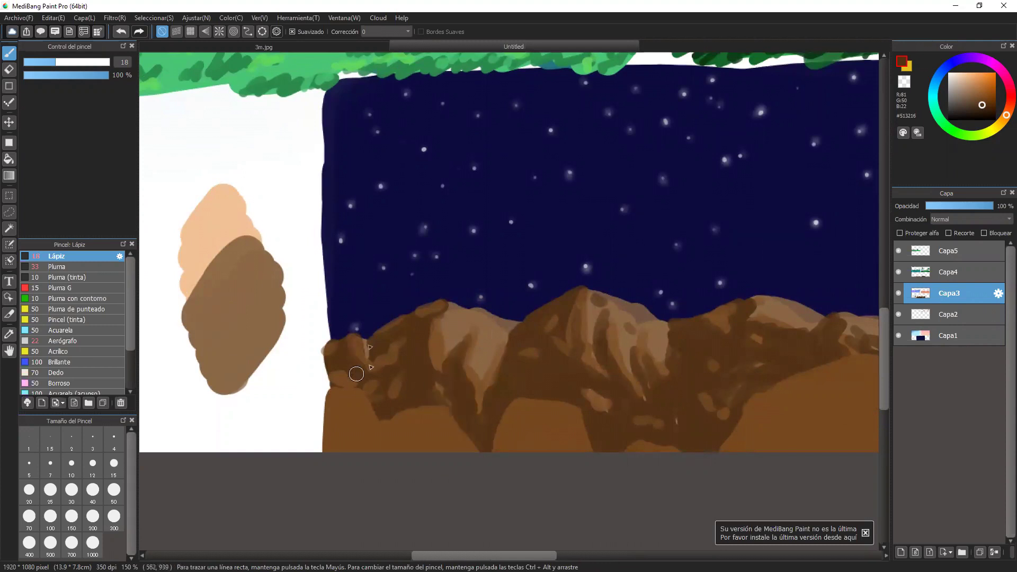
{"action": "left_click_drag", "start_coordinate": [320, 385], "coordinate": [329, 383]}
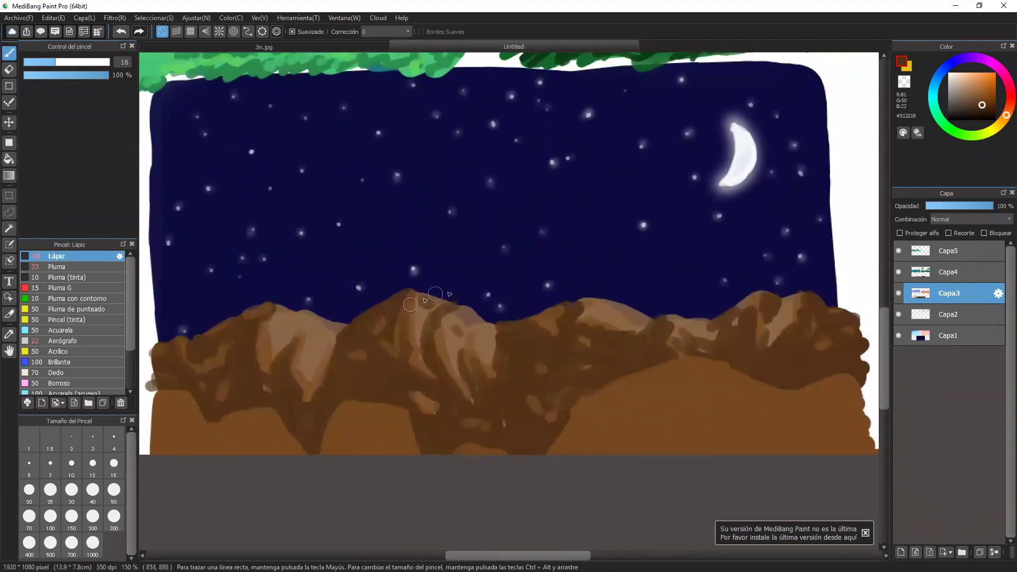
Undo the last stroke and add softer brown (#6B4421) strokes to the upper lit side of the tallest hill
{"action": "left_click", "coordinate": [121, 32]}
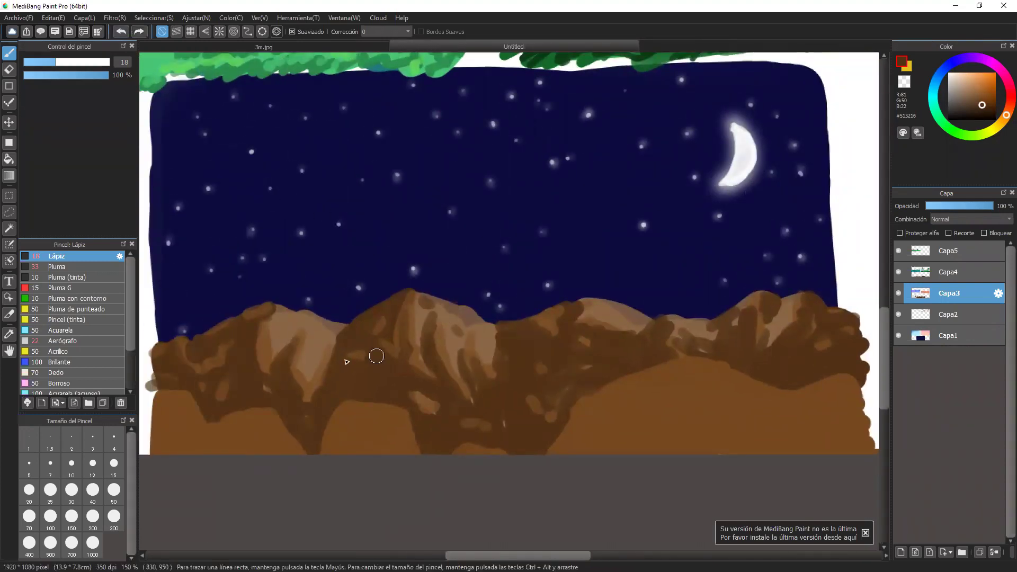
{"action": "left_click", "coordinate": [260, 311], "text": "alt"}
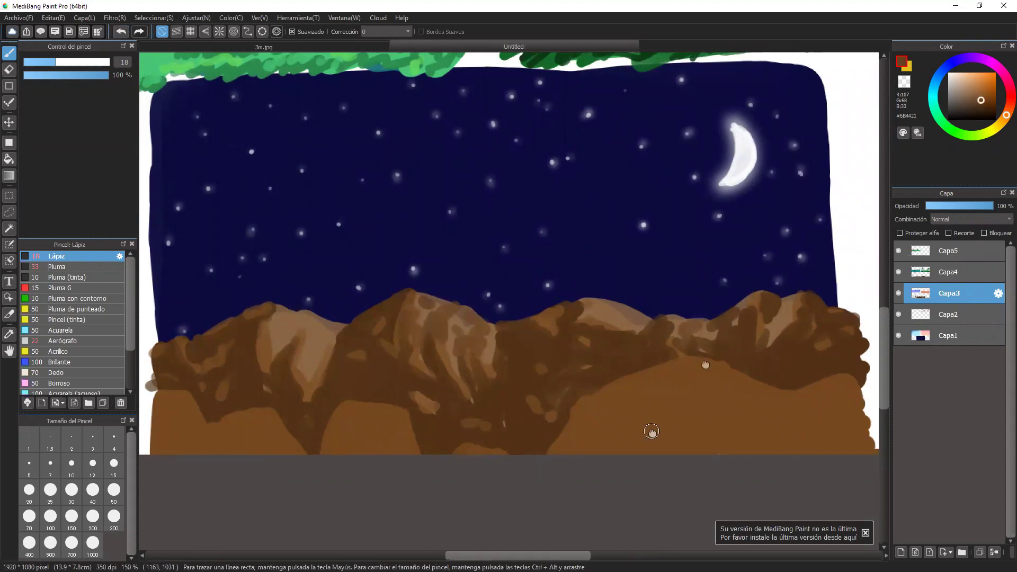
{"action": "mouse_move", "coordinate": [536, 454]}
{"action": "left_mouse_down"}
{"action": "mouse_move", "coordinate": [663, 307]}
{"action": "mouse_move", "coordinate": [509, 454]}
{"action": "mouse_move", "coordinate": [589, 399]}
{"action": "left_mouse_up"}
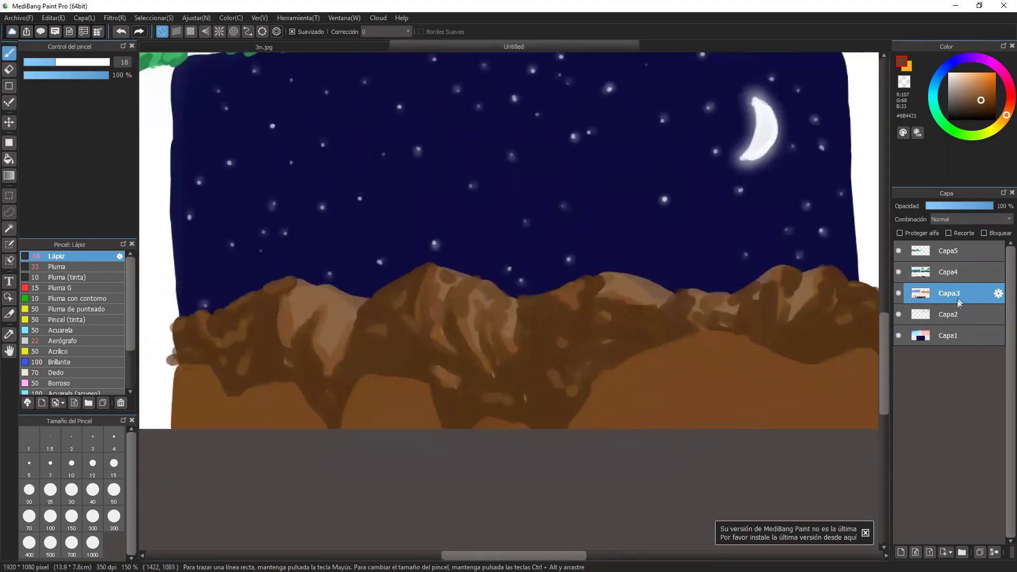
On the Capa4 layer, block in very dark brown (#3A1E07) shadows on the large foreground mound in the right half
{"action": "left_click", "coordinate": [964, 272]}
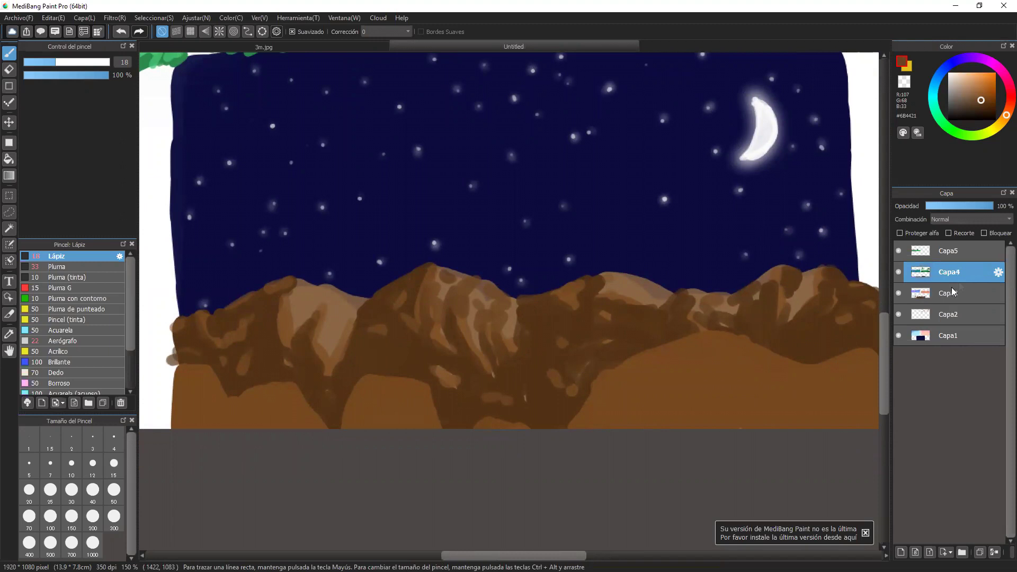
{"action": "left_click", "coordinate": [692, 384], "text": "alt"}
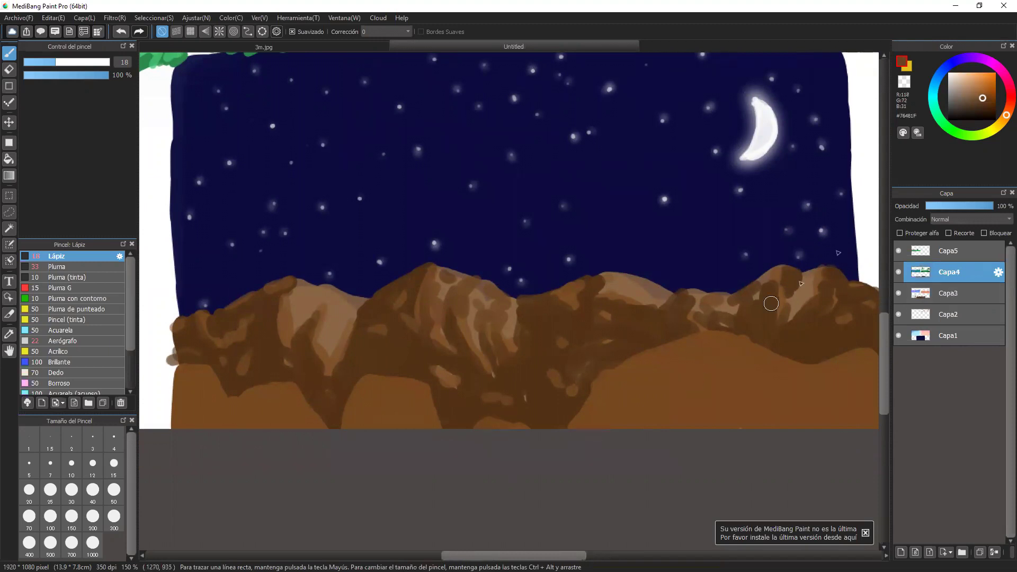
{"action": "left_click", "coordinate": [990, 109]}
{"action": "mouse_move", "coordinate": [606, 384]}
{"action": "left_mouse_down"}
{"action": "mouse_move", "coordinate": [665, 347]}
{"action": "mouse_move", "coordinate": [634, 361]}
{"action": "mouse_move", "coordinate": [633, 372]}
{"action": "mouse_move", "coordinate": [662, 350]}
{"action": "mouse_move", "coordinate": [639, 368]}
{"action": "mouse_move", "coordinate": [654, 384]}
{"action": "mouse_move", "coordinate": [607, 375]}
{"action": "mouse_move", "coordinate": [598, 398]}
{"action": "mouse_move", "coordinate": [620, 395]}
{"action": "mouse_move", "coordinate": [590, 402]}
{"action": "mouse_move", "coordinate": [597, 412]}
{"action": "mouse_move", "coordinate": [625, 405]}
{"action": "mouse_move", "coordinate": [655, 418]}
{"action": "mouse_move", "coordinate": [604, 410]}
{"action": "mouse_move", "coordinate": [699, 427]}
{"action": "mouse_move", "coordinate": [615, 407]}
{"action": "mouse_move", "coordinate": [680, 428]}
{"action": "left_mouse_up"}
{"action": "mouse_move", "coordinate": [650, 371]}
{"action": "left_mouse_down"}
{"action": "mouse_move", "coordinate": [689, 392]}
{"action": "mouse_move", "coordinate": [695, 355]}
{"action": "mouse_move", "coordinate": [746, 346]}
{"action": "mouse_move", "coordinate": [761, 381]}
{"action": "mouse_move", "coordinate": [710, 401]}
{"action": "mouse_move", "coordinate": [715, 415]}
{"action": "mouse_move", "coordinate": [805, 411]}
{"action": "mouse_move", "coordinate": [774, 384]}
{"action": "mouse_move", "coordinate": [814, 406]}
{"action": "left_mouse_up"}
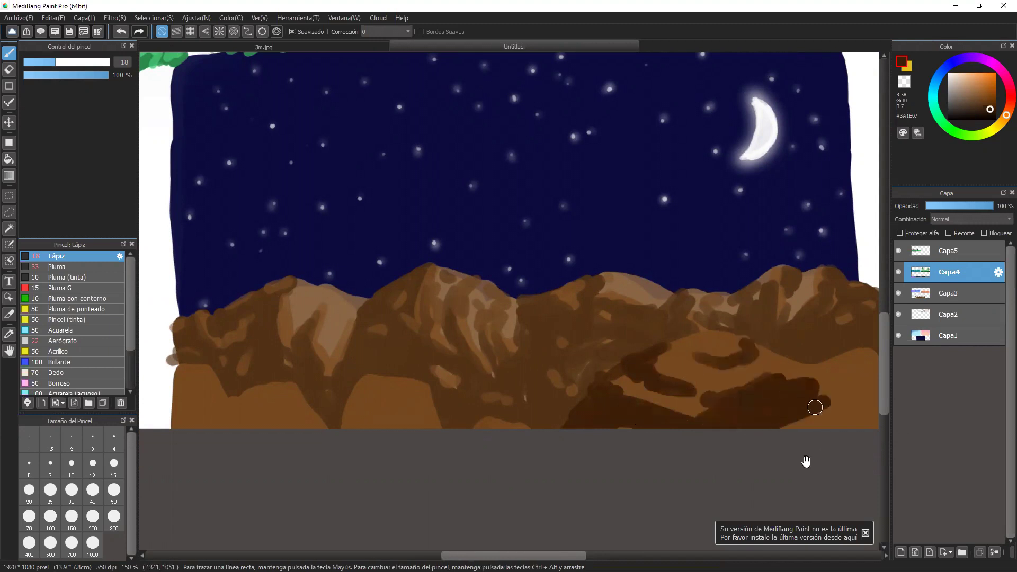
Extend the very dark brown shadows across the large foreground mound's top, right end and remaining light patches
{"action": "left_click_drag", "start_coordinate": [806, 460], "coordinate": [699, 402]}
{"action": "mouse_move", "coordinate": [662, 354]}
{"action": "left_mouse_down"}
{"action": "mouse_move", "coordinate": [684, 373]}
{"action": "mouse_move", "coordinate": [673, 382]}
{"action": "mouse_move", "coordinate": [705, 370]}
{"action": "mouse_move", "coordinate": [759, 375]}
{"action": "mouse_move", "coordinate": [730, 362]}
{"action": "mouse_move", "coordinate": [757, 381]}
{"action": "mouse_move", "coordinate": [742, 365]}
{"action": "mouse_move", "coordinate": [784, 381]}
{"action": "mouse_move", "coordinate": [694, 421]}
{"action": "mouse_move", "coordinate": [711, 431]}
{"action": "mouse_move", "coordinate": [785, 418]}
{"action": "mouse_move", "coordinate": [790, 434]}
{"action": "mouse_move", "coordinate": [777, 393]}
{"action": "mouse_move", "coordinate": [730, 410]}
{"action": "mouse_move", "coordinate": [756, 366]}
{"action": "mouse_move", "coordinate": [771, 363]}
{"action": "mouse_move", "coordinate": [788, 398]}
{"action": "left_mouse_up"}
{"action": "mouse_move", "coordinate": [563, 370]}
{"action": "left_mouse_down"}
{"action": "mouse_move", "coordinate": [614, 387]}
{"action": "mouse_move", "coordinate": [649, 380]}
{"action": "mouse_move", "coordinate": [665, 368]}
{"action": "left_mouse_up"}
{"action": "mouse_move", "coordinate": [577, 336]}
{"action": "left_mouse_down"}
{"action": "mouse_move", "coordinate": [604, 342]}
{"action": "mouse_move", "coordinate": [572, 347]}
{"action": "mouse_move", "coordinate": [627, 365]}
{"action": "left_mouse_up"}
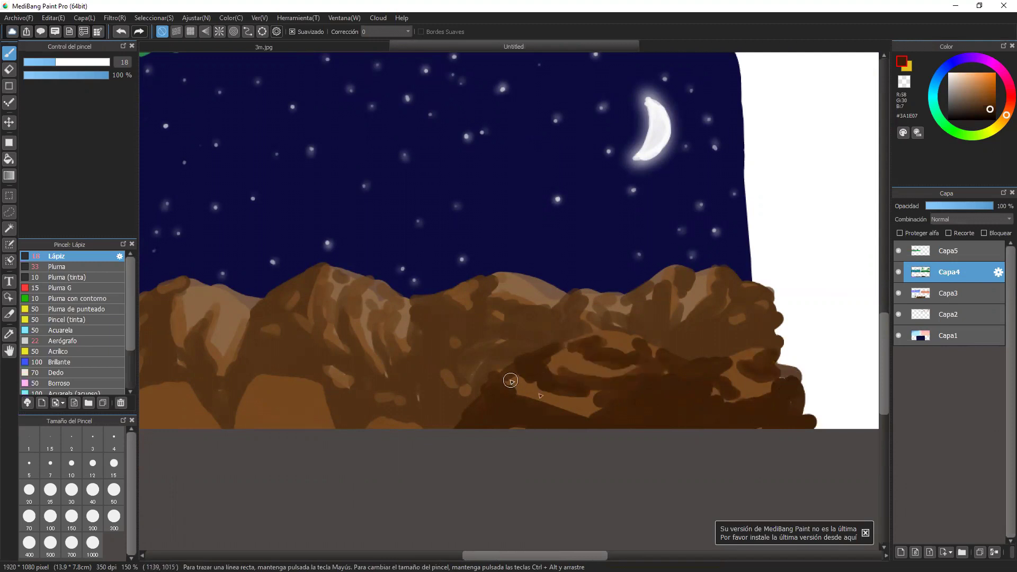
{"action": "left_click_drag", "start_coordinate": [511, 382], "coordinate": [624, 412]}
Paint very dark brown (#3A1E07) shadows on the smaller foreground mounds in the left half of the night scene
{"action": "mouse_move", "coordinate": [541, 445]}
{"action": "left_mouse_down"}
{"action": "mouse_move", "coordinate": [670, 422]}
{"action": "mouse_move", "coordinate": [736, 427]}
{"action": "left_mouse_up"}
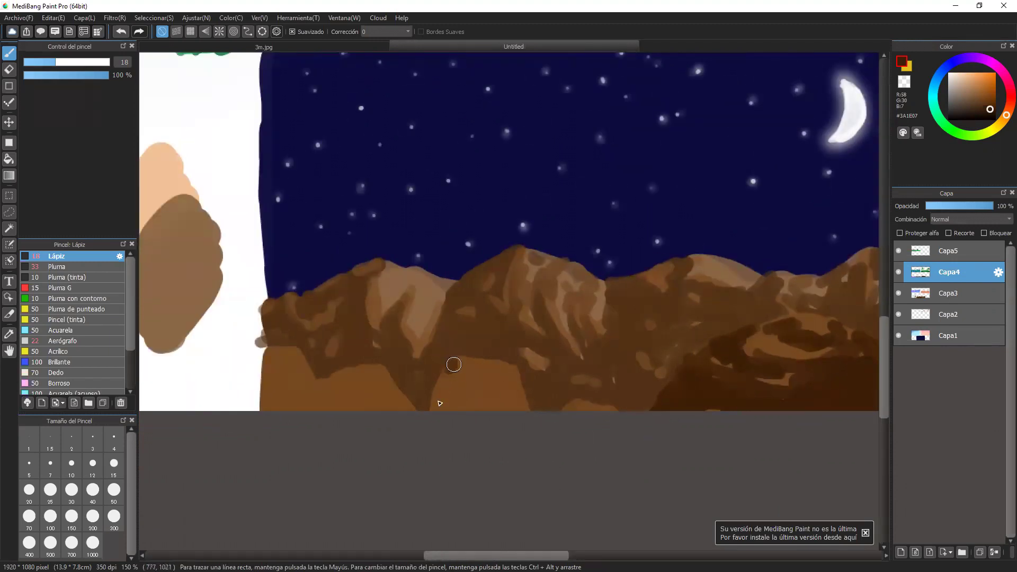
{"action": "mouse_move", "coordinate": [454, 364]}
{"action": "left_mouse_down"}
{"action": "mouse_move", "coordinate": [454, 400]}
{"action": "mouse_move", "coordinate": [509, 374]}
{"action": "mouse_move", "coordinate": [504, 386]}
{"action": "mouse_move", "coordinate": [526, 408]}
{"action": "mouse_move", "coordinate": [599, 407]}
{"action": "left_mouse_up"}
{"action": "mouse_move", "coordinate": [338, 379]}
{"action": "left_mouse_down"}
{"action": "mouse_move", "coordinate": [357, 371]}
{"action": "mouse_move", "coordinate": [328, 390]}
{"action": "mouse_move", "coordinate": [356, 394]}
{"action": "mouse_move", "coordinate": [361, 376]}
{"action": "mouse_move", "coordinate": [375, 423]}
{"action": "mouse_move", "coordinate": [315, 390]}
{"action": "mouse_move", "coordinate": [347, 428]}
{"action": "mouse_move", "coordinate": [332, 406]}
{"action": "mouse_move", "coordinate": [362, 379]}
{"action": "mouse_move", "coordinate": [377, 413]}
{"action": "mouse_move", "coordinate": [411, 410]}
{"action": "left_mouse_up"}
{"action": "mouse_move", "coordinate": [269, 358]}
{"action": "left_mouse_down"}
{"action": "mouse_move", "coordinate": [285, 351]}
{"action": "mouse_move", "coordinate": [262, 379]}
{"action": "mouse_move", "coordinate": [294, 408]}
{"action": "mouse_move", "coordinate": [329, 413]}
{"action": "left_mouse_up"}
{"action": "mouse_move", "coordinate": [285, 360]}
{"action": "left_mouse_down"}
{"action": "mouse_move", "coordinate": [293, 351]}
{"action": "mouse_move", "coordinate": [301, 405]}
{"action": "left_mouse_up"}
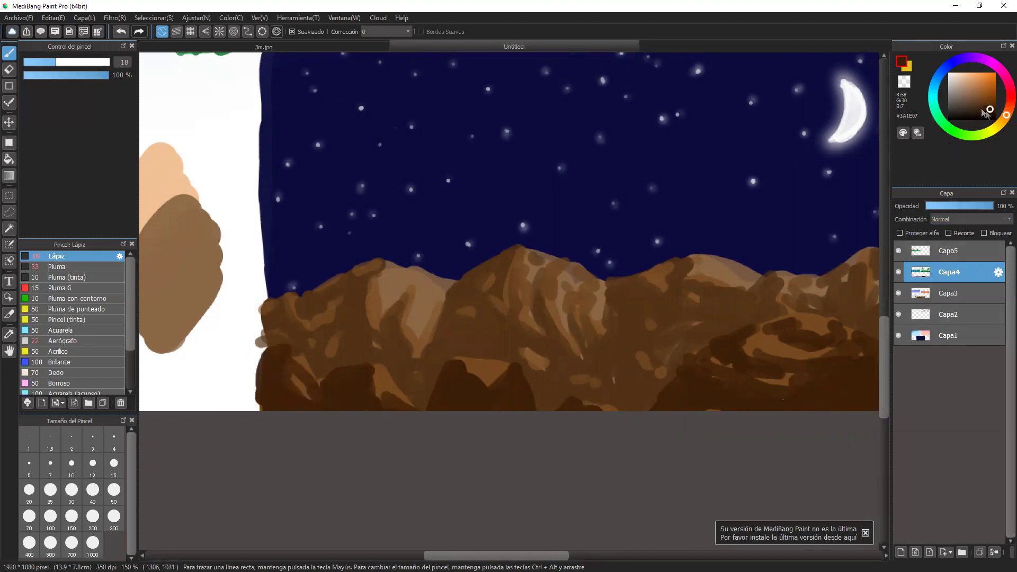
Deepen the lower shadows along all the foreground mounds with near-black brown (#200F03)
{"action": "mouse_move", "coordinate": [265, 403]}
{"action": "left_mouse_down"}
{"action": "mouse_move", "coordinate": [266, 379]}
{"action": "mouse_move", "coordinate": [283, 408]}
{"action": "mouse_move", "coordinate": [263, 374]}
{"action": "mouse_move", "coordinate": [273, 357]}
{"action": "mouse_move", "coordinate": [319, 412]}
{"action": "mouse_move", "coordinate": [338, 416]}
{"action": "mouse_move", "coordinate": [361, 383]}
{"action": "mouse_move", "coordinate": [324, 381]}
{"action": "mouse_move", "coordinate": [323, 391]}
{"action": "mouse_move", "coordinate": [356, 409]}
{"action": "mouse_move", "coordinate": [332, 411]}
{"action": "mouse_move", "coordinate": [390, 415]}
{"action": "mouse_move", "coordinate": [365, 399]}
{"action": "mouse_move", "coordinate": [445, 415]}
{"action": "mouse_move", "coordinate": [558, 385]}
{"action": "mouse_move", "coordinate": [450, 374]}
{"action": "mouse_move", "coordinate": [448, 402]}
{"action": "mouse_move", "coordinate": [444, 382]}
{"action": "mouse_move", "coordinate": [441, 391]}
{"action": "mouse_move", "coordinate": [460, 389]}
{"action": "mouse_move", "coordinate": [461, 420]}
{"action": "mouse_move", "coordinate": [512, 374]}
{"action": "mouse_move", "coordinate": [496, 398]}
{"action": "mouse_move", "coordinate": [502, 390]}
{"action": "mouse_move", "coordinate": [516, 408]}
{"action": "mouse_move", "coordinate": [558, 413]}
{"action": "left_mouse_up"}
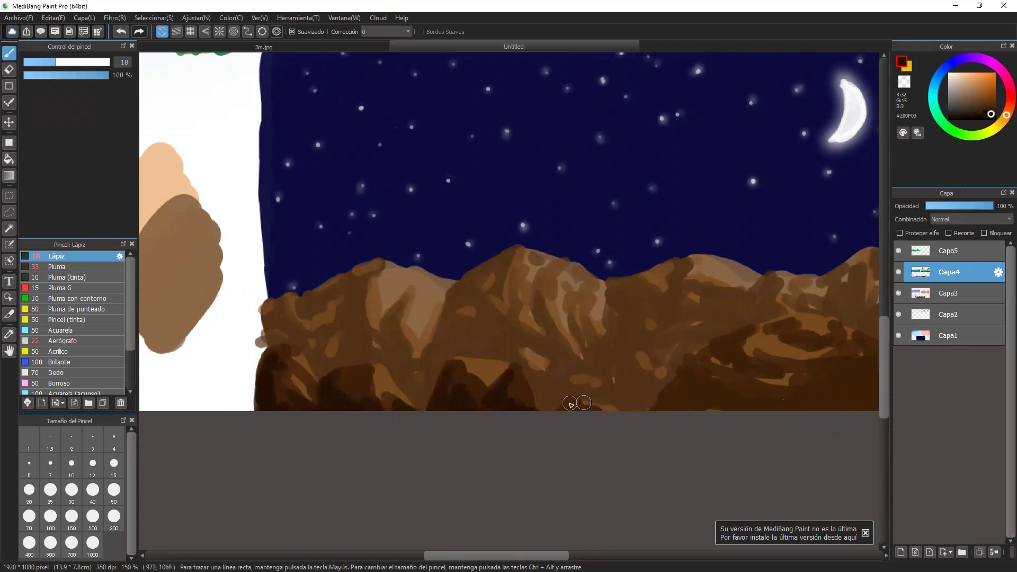
{"action": "left_click_drag", "start_coordinate": [727, 439], "coordinate": [568, 469]}
{"action": "mouse_move", "coordinate": [516, 415]}
{"action": "left_mouse_down"}
{"action": "mouse_move", "coordinate": [562, 440]}
{"action": "mouse_move", "coordinate": [536, 405]}
{"action": "mouse_move", "coordinate": [616, 437]}
{"action": "mouse_move", "coordinate": [526, 437]}
{"action": "mouse_move", "coordinate": [592, 421]}
{"action": "mouse_move", "coordinate": [624, 401]}
{"action": "mouse_move", "coordinate": [562, 378]}
{"action": "mouse_move", "coordinate": [651, 426]}
{"action": "mouse_move", "coordinate": [697, 413]}
{"action": "mouse_move", "coordinate": [671, 404]}
{"action": "mouse_move", "coordinate": [721, 387]}
{"action": "mouse_move", "coordinate": [731, 406]}
{"action": "mouse_move", "coordinate": [685, 426]}
{"action": "mouse_move", "coordinate": [695, 439]}
{"action": "mouse_move", "coordinate": [728, 423]}
{"action": "mouse_move", "coordinate": [765, 378]}
{"action": "mouse_move", "coordinate": [738, 377]}
{"action": "mouse_move", "coordinate": [771, 448]}
{"action": "mouse_move", "coordinate": [753, 429]}
{"action": "mouse_move", "coordinate": [812, 421]}
{"action": "mouse_move", "coordinate": [836, 395]}
{"action": "left_mouse_up"}
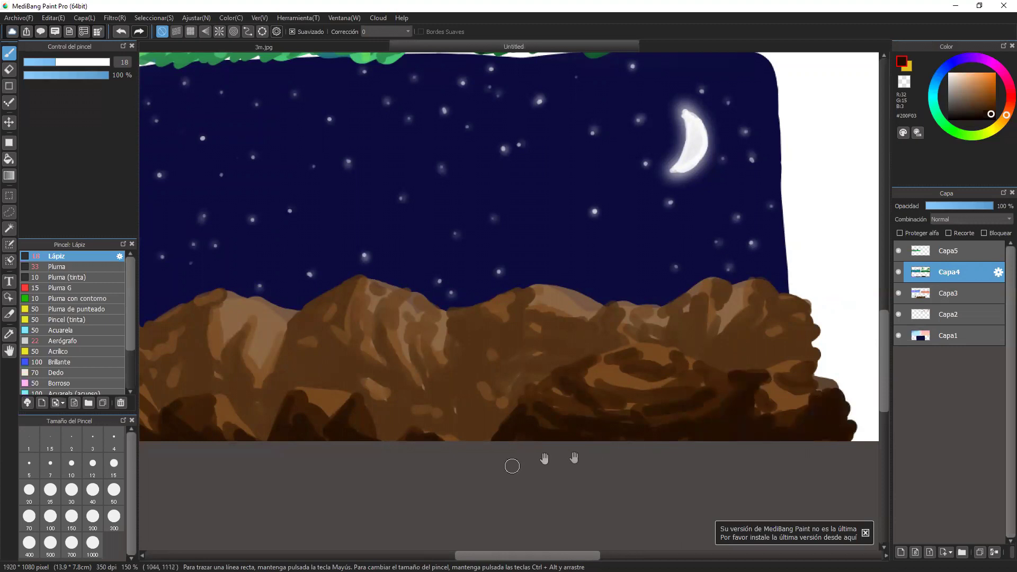
{"action": "mouse_move", "coordinate": [590, 461]}
{"action": "left_mouse_down"}
{"action": "mouse_move", "coordinate": [763, 424]}
{"action": "mouse_move", "coordinate": [664, 443]}
{"action": "mouse_move", "coordinate": [636, 477]}
{"action": "mouse_move", "coordinate": [672, 432]}
{"action": "mouse_move", "coordinate": [661, 399]}
{"action": "left_mouse_up"}
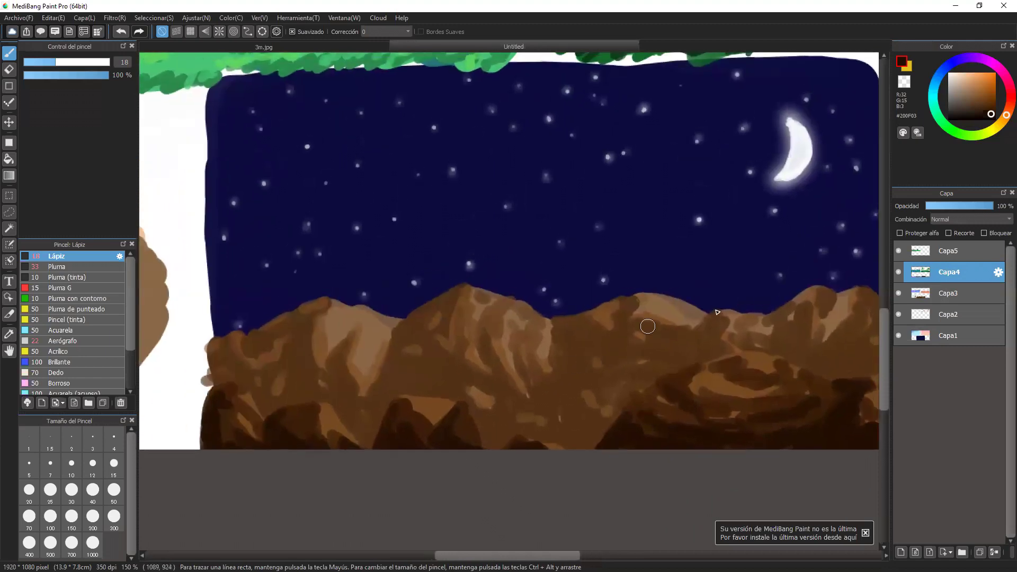
Set the colour to dark brown #42260E, try shadow strokes on the slope beside the tallest hill, and undo the last one
{"action": "left_click", "coordinate": [590, 344], "text": "alt"}
{"action": "left_click", "coordinate": [985, 107]}
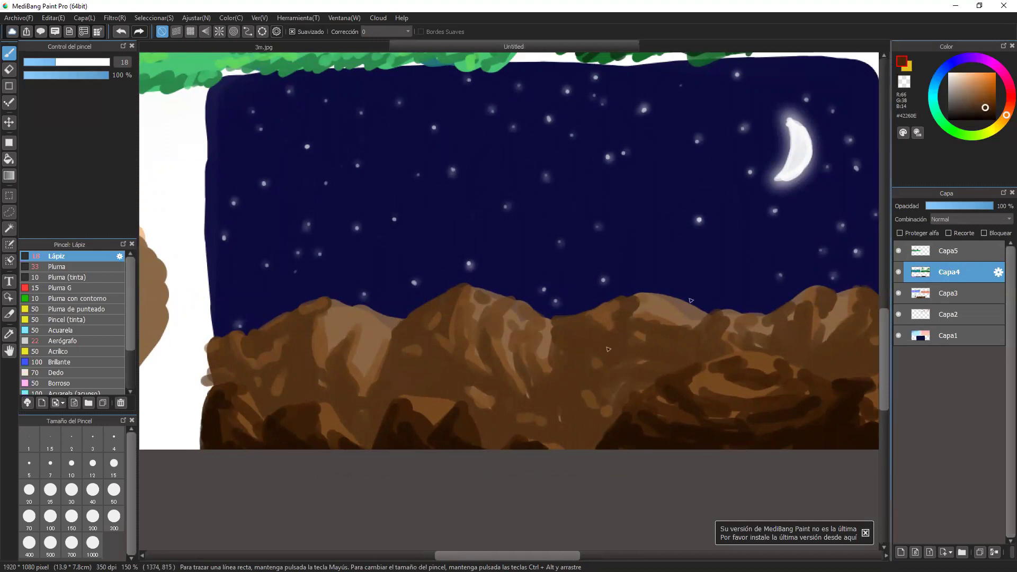
{"action": "mouse_move", "coordinate": [562, 335]}
{"action": "left_mouse_down"}
{"action": "mouse_move", "coordinate": [565, 425]}
{"action": "mouse_move", "coordinate": [571, 414]}
{"action": "mouse_move", "coordinate": [594, 438]}
{"action": "left_mouse_up"}
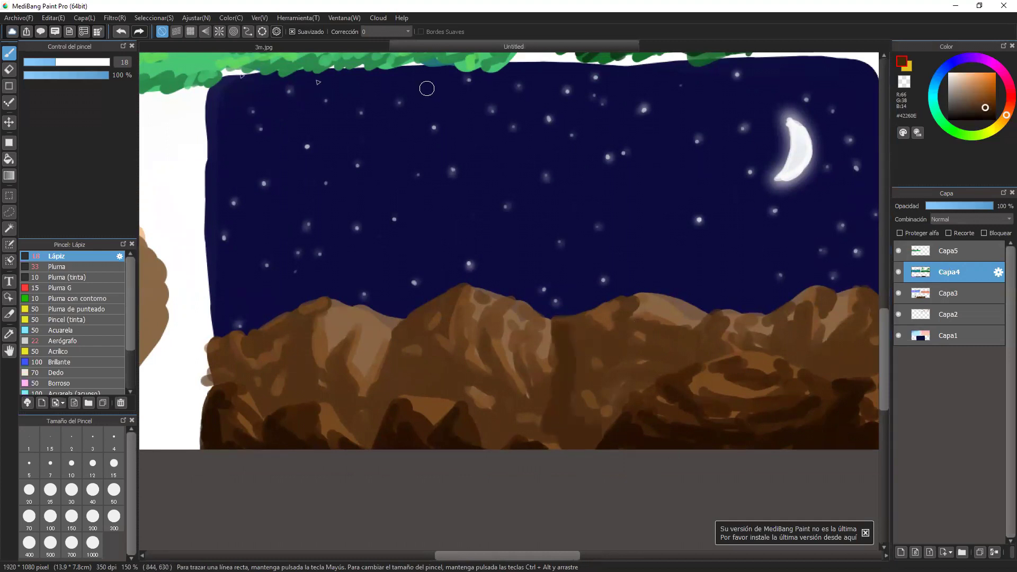
{"action": "left_click", "coordinate": [121, 31]}
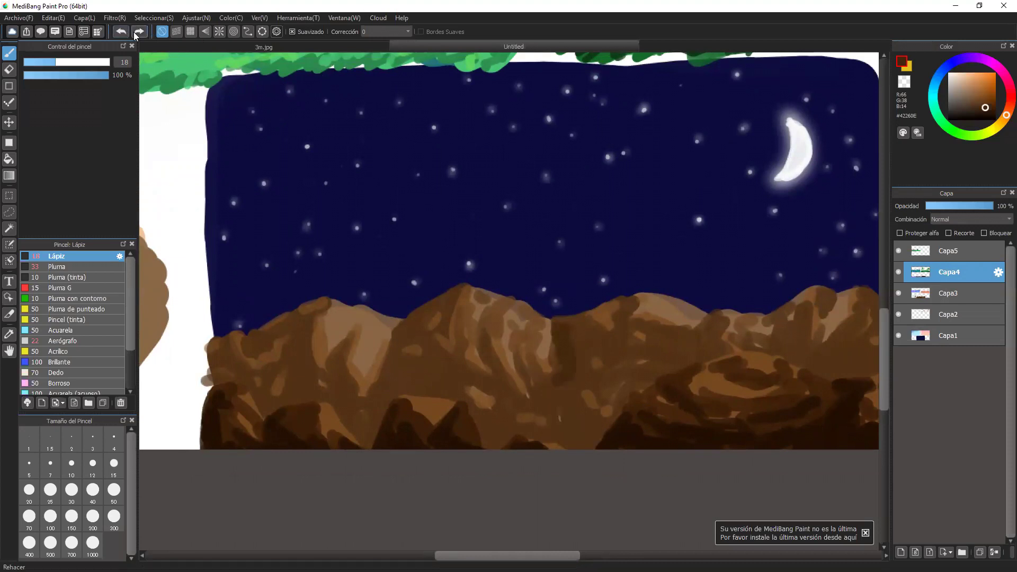
On the Capa3 layer, paint dark brown (#42260E) shadow strokes down the slopes of the hills, from the middle to both ends
{"action": "left_click", "coordinate": [971, 299]}
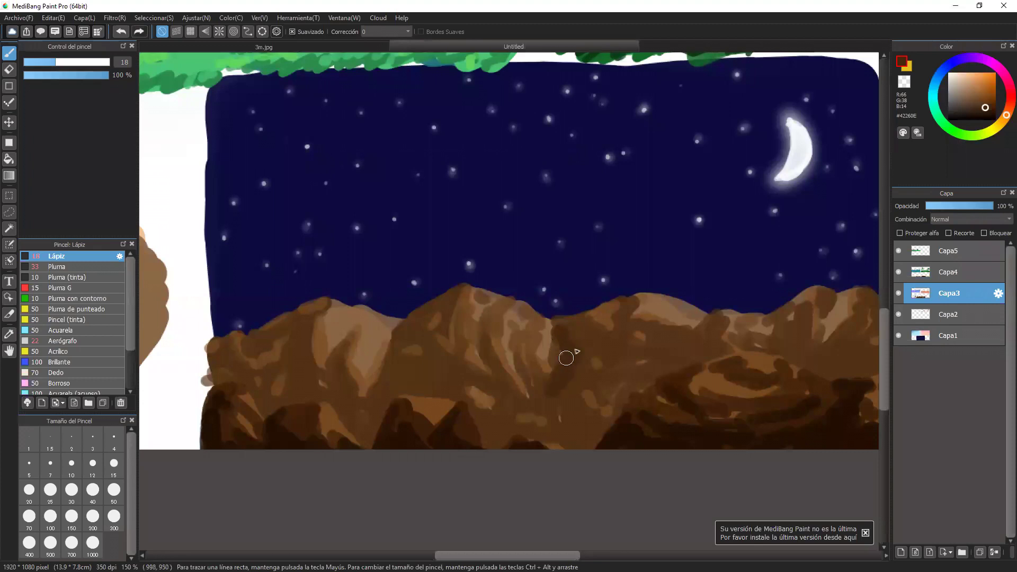
{"action": "mouse_move", "coordinate": [566, 358]}
{"action": "left_mouse_down"}
{"action": "mouse_move", "coordinate": [553, 439]}
{"action": "mouse_move", "coordinate": [580, 398]}
{"action": "mouse_move", "coordinate": [586, 424]}
{"action": "left_mouse_up"}
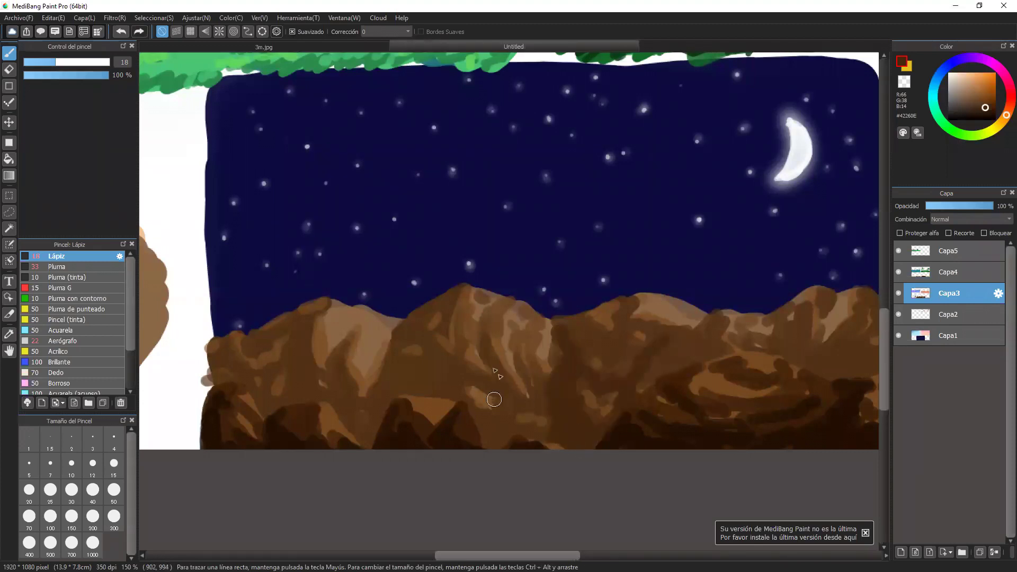
{"action": "mouse_move", "coordinate": [494, 399]}
{"action": "left_mouse_down"}
{"action": "mouse_move", "coordinate": [535, 433]}
{"action": "mouse_move", "coordinate": [561, 433]}
{"action": "mouse_move", "coordinate": [481, 423]}
{"action": "mouse_move", "coordinate": [497, 443]}
{"action": "mouse_move", "coordinate": [503, 421]}
{"action": "left_mouse_up"}
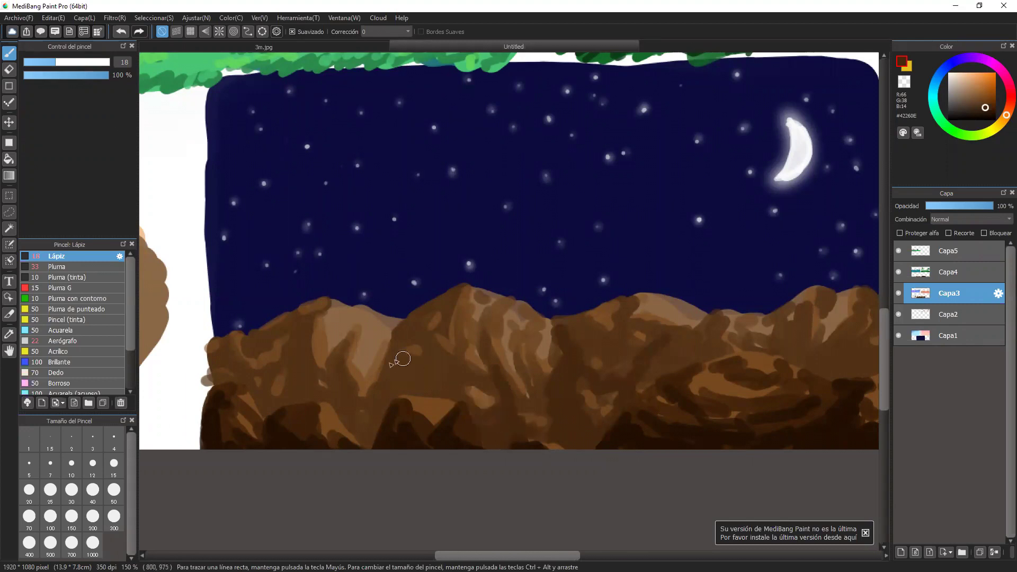
{"action": "mouse_move", "coordinate": [402, 358]}
{"action": "left_mouse_down"}
{"action": "mouse_move", "coordinate": [446, 376]}
{"action": "mouse_move", "coordinate": [443, 362]}
{"action": "mouse_move", "coordinate": [435, 386]}
{"action": "mouse_move", "coordinate": [396, 394]}
{"action": "mouse_move", "coordinate": [374, 414]}
{"action": "mouse_move", "coordinate": [380, 390]}
{"action": "mouse_move", "coordinate": [398, 395]}
{"action": "mouse_move", "coordinate": [367, 439]}
{"action": "mouse_move", "coordinate": [277, 348]}
{"action": "mouse_move", "coordinate": [297, 326]}
{"action": "mouse_move", "coordinate": [315, 394]}
{"action": "mouse_move", "coordinate": [279, 398]}
{"action": "mouse_move", "coordinate": [264, 417]}
{"action": "mouse_move", "coordinate": [276, 374]}
{"action": "mouse_move", "coordinate": [223, 357]}
{"action": "mouse_move", "coordinate": [222, 378]}
{"action": "mouse_move", "coordinate": [261, 399]}
{"action": "mouse_move", "coordinate": [327, 384]}
{"action": "mouse_move", "coordinate": [349, 351]}
{"action": "left_mouse_up"}
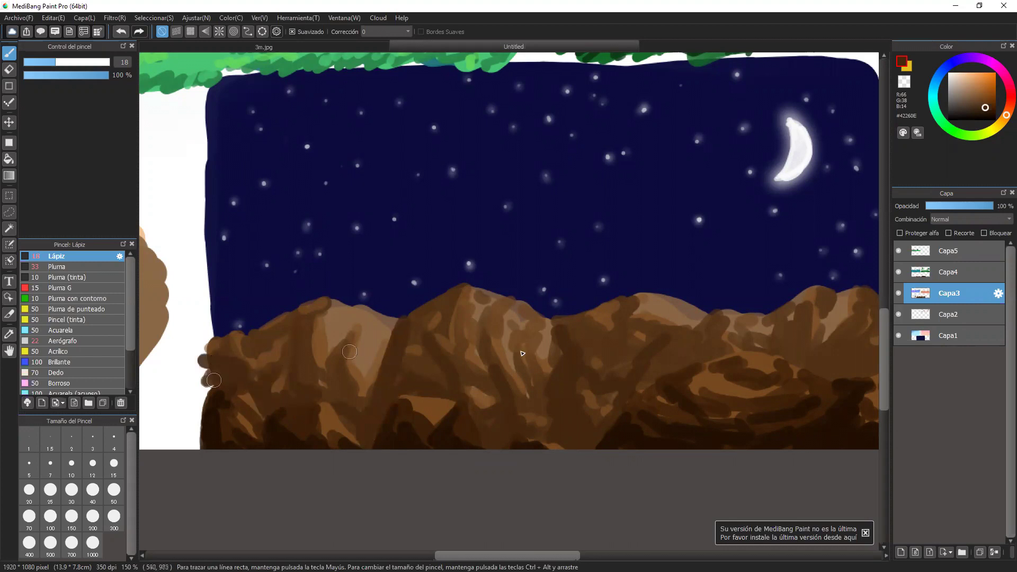
{"action": "left_click_drag", "start_coordinate": [756, 441], "coordinate": [552, 472]}
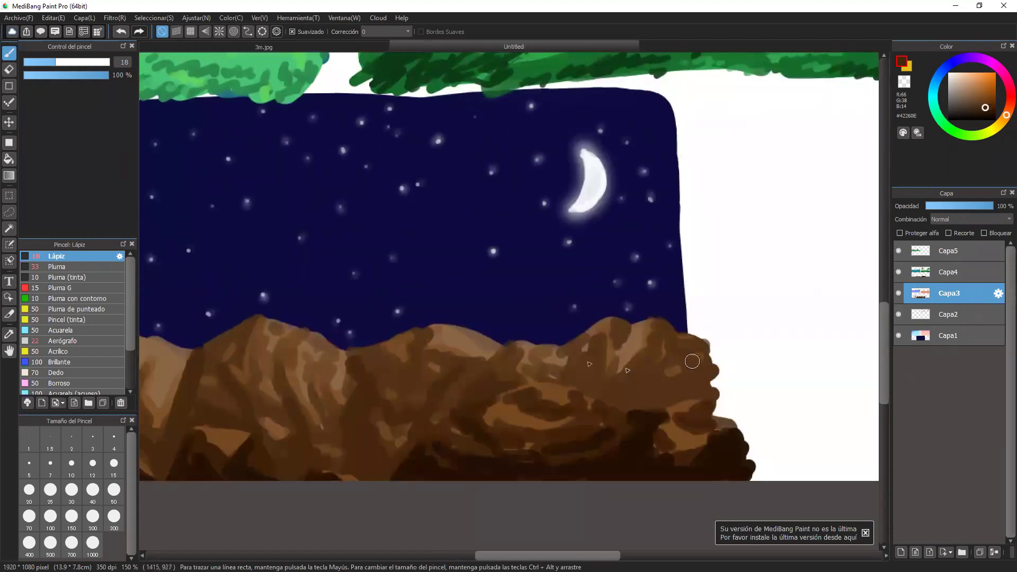
{"action": "mouse_move", "coordinate": [692, 361]}
{"action": "left_mouse_down"}
{"action": "mouse_move", "coordinate": [585, 355]}
{"action": "mouse_move", "coordinate": [611, 391]}
{"action": "mouse_move", "coordinate": [658, 339]}
{"action": "mouse_move", "coordinate": [633, 382]}
{"action": "mouse_move", "coordinate": [679, 359]}
{"action": "mouse_move", "coordinate": [654, 384]}
{"action": "mouse_move", "coordinate": [683, 389]}
{"action": "mouse_move", "coordinate": [697, 375]}
{"action": "mouse_move", "coordinate": [690, 387]}
{"action": "mouse_move", "coordinate": [715, 391]}
{"action": "mouse_move", "coordinate": [685, 350]}
{"action": "left_mouse_up"}
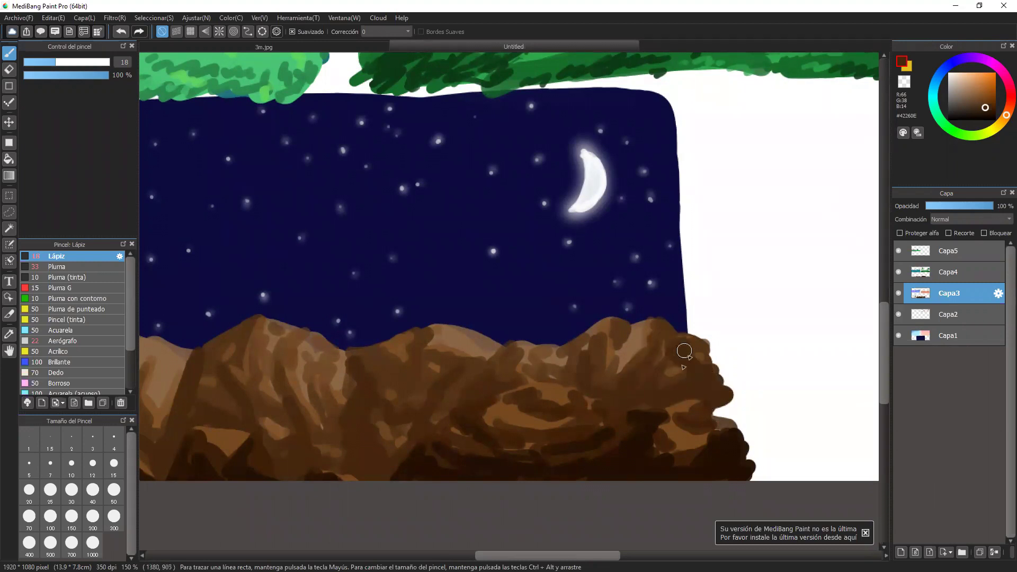
Erase the peach and brown colour test patches beside the night scene with a size 35 eraser
{"action": "scroll", "coordinate": [632, 358], "scroll_direction": "down", "scroll_amount": 4}
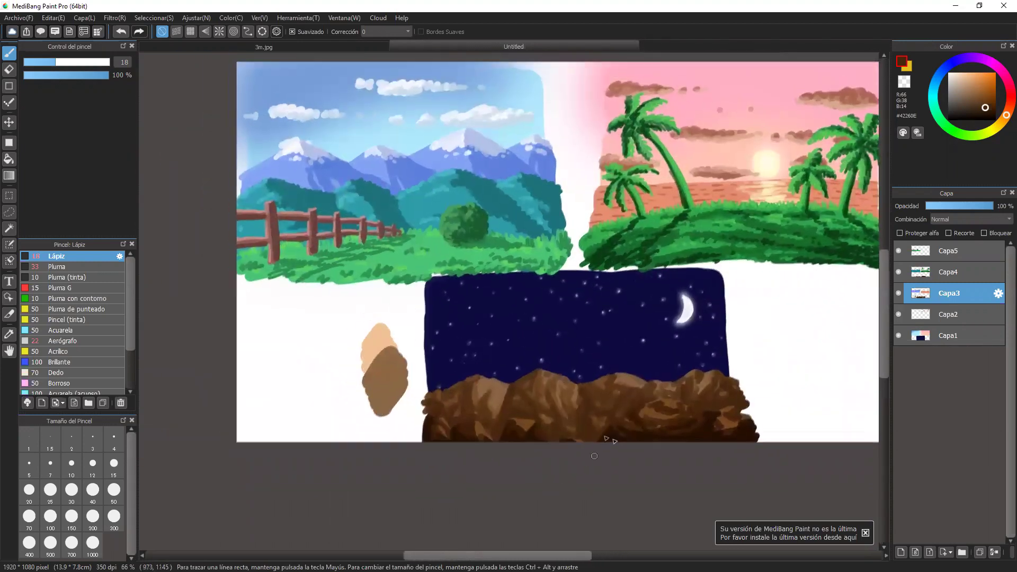
{"action": "right_click", "coordinate": [358, 348]}
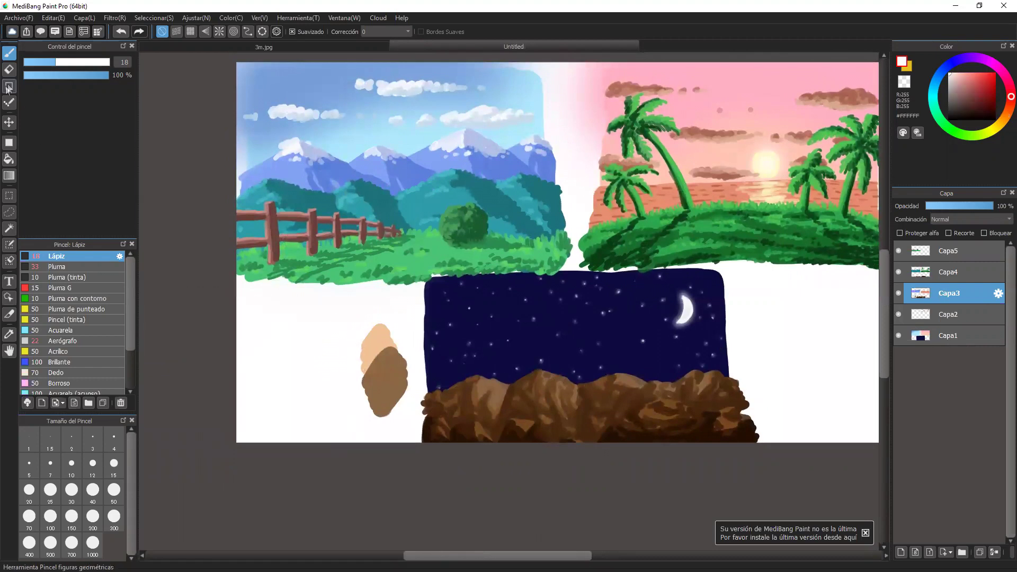
{"action": "left_click", "coordinate": [9, 70]}
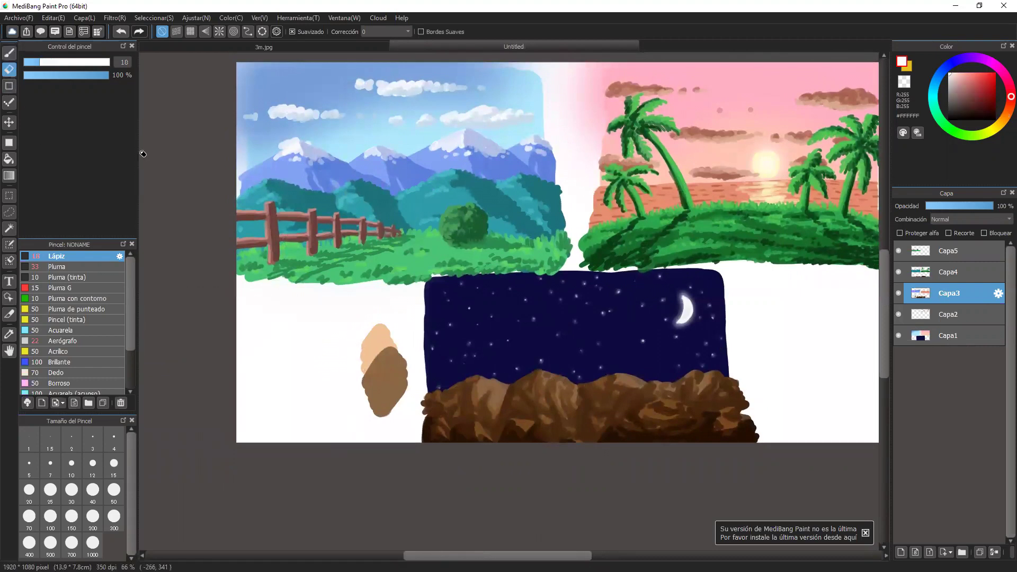
{"action": "left_click", "coordinate": [75, 64]}
{"action": "mouse_move", "coordinate": [389, 331]}
{"action": "left_mouse_down"}
{"action": "mouse_move", "coordinate": [381, 383]}
{"action": "mouse_move", "coordinate": [371, 335]}
{"action": "mouse_move", "coordinate": [397, 329]}
{"action": "mouse_move", "coordinate": [375, 420]}
{"action": "mouse_move", "coordinate": [394, 381]}
{"action": "left_mouse_up"}
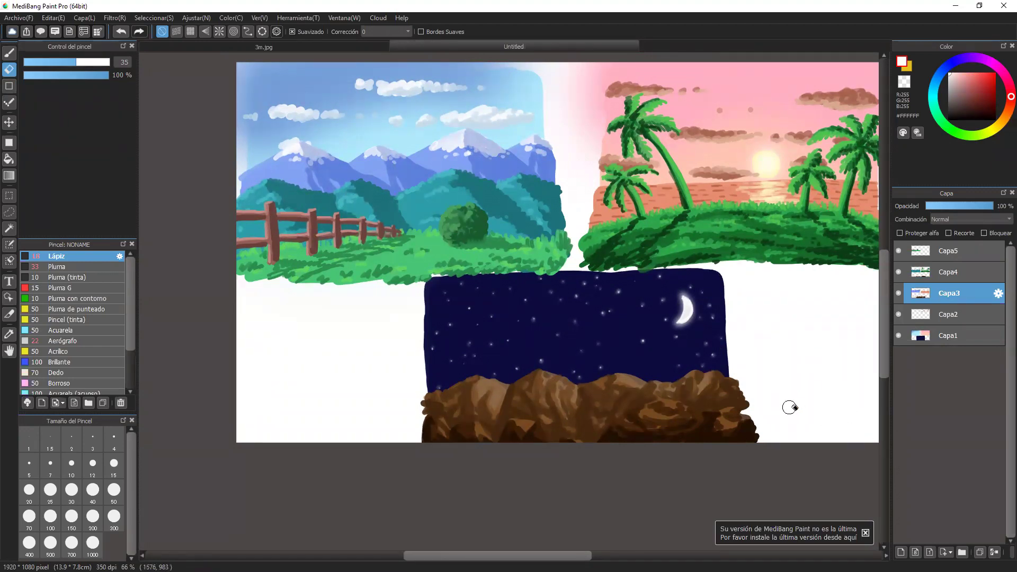
{"action": "scroll", "coordinate": [785, 329], "scroll_direction": "up", "scroll_amount": 2}
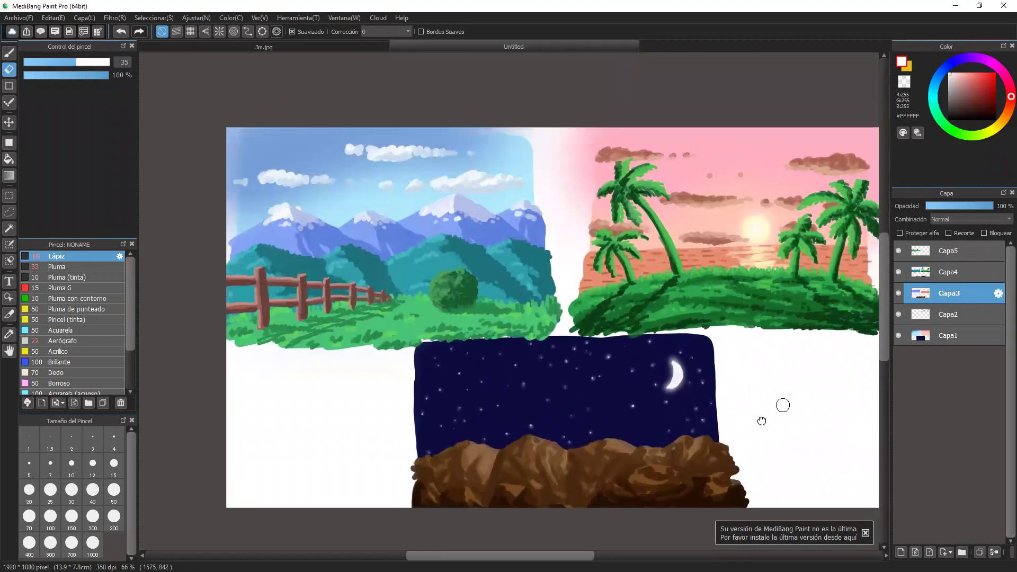
{"action": "scroll", "coordinate": [754, 345], "scroll_direction": "up", "scroll_amount": 2}
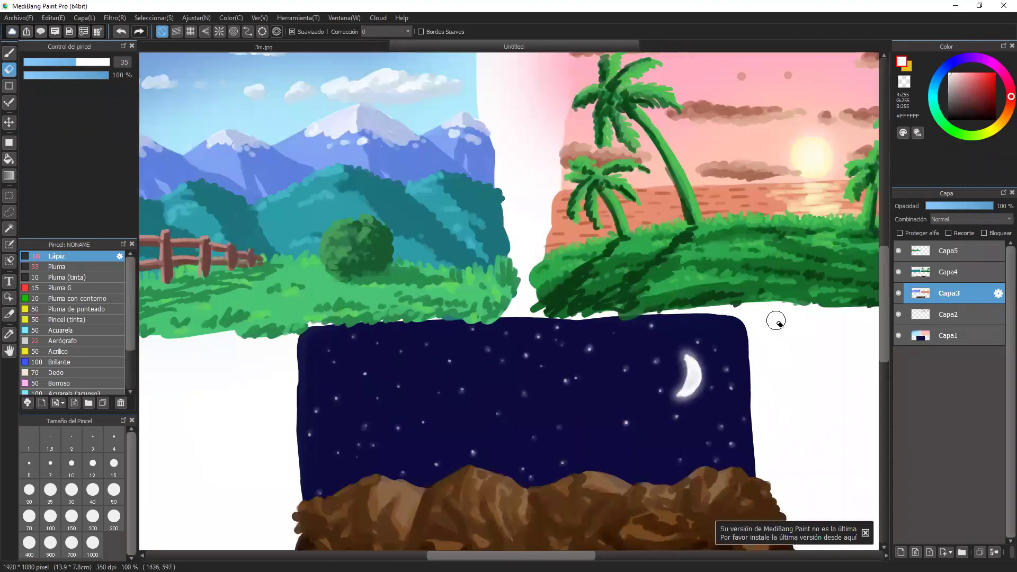
{"action": "key", "text": "Tab"}
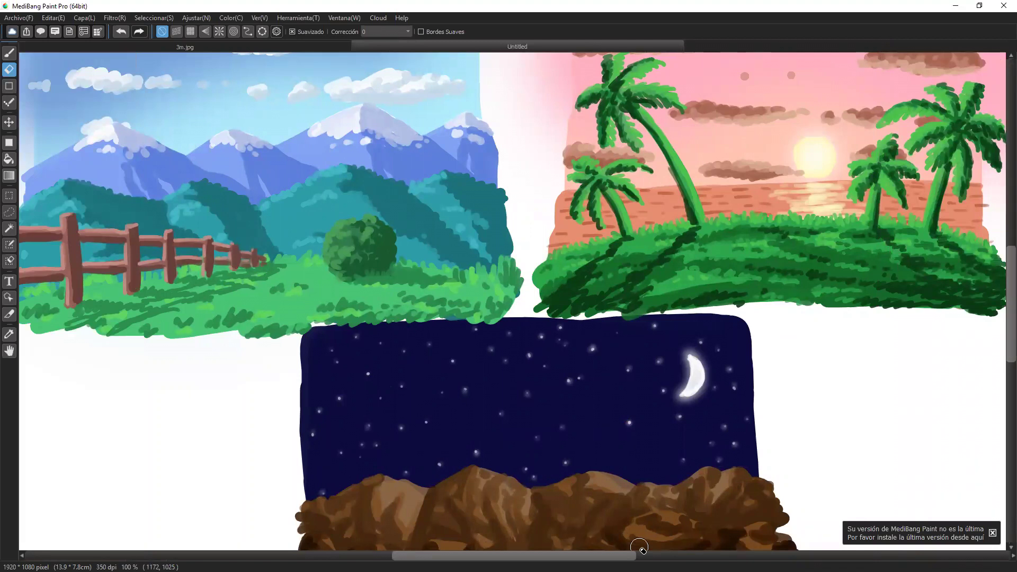
{"action": "key", "text": "Tab"}
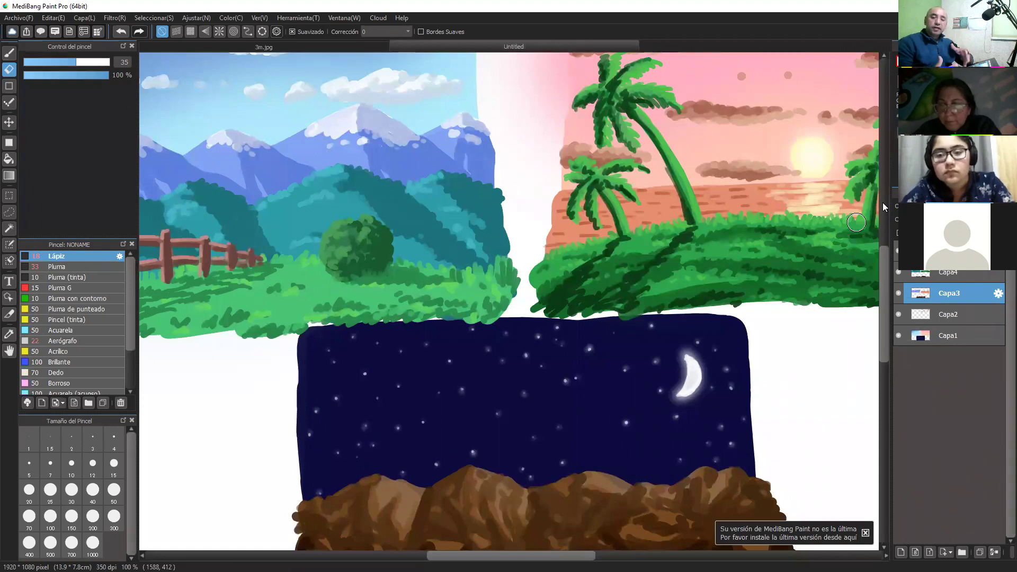
Go through the painting's layers one at a time, selecting each from Capa1 up to Capa5
{"action": "left_click", "coordinate": [950, 340]}
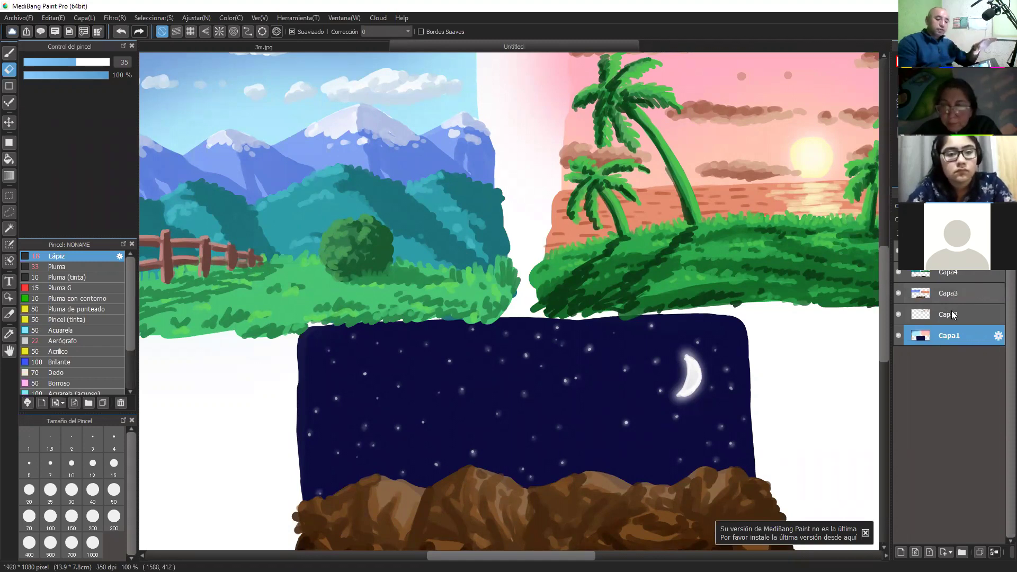
{"action": "left_click", "coordinate": [978, 305]}
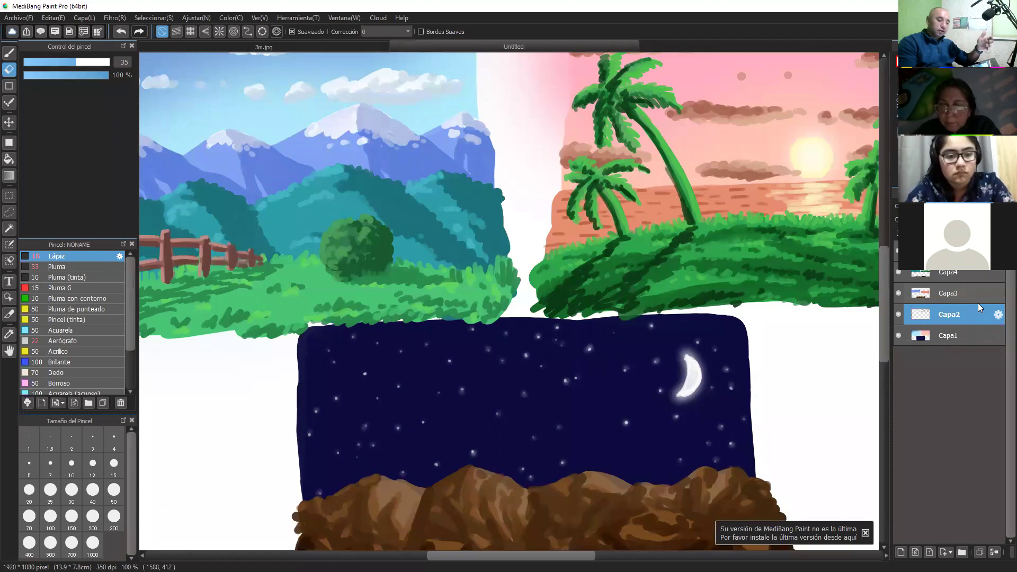
{"action": "left_click", "coordinate": [975, 290]}
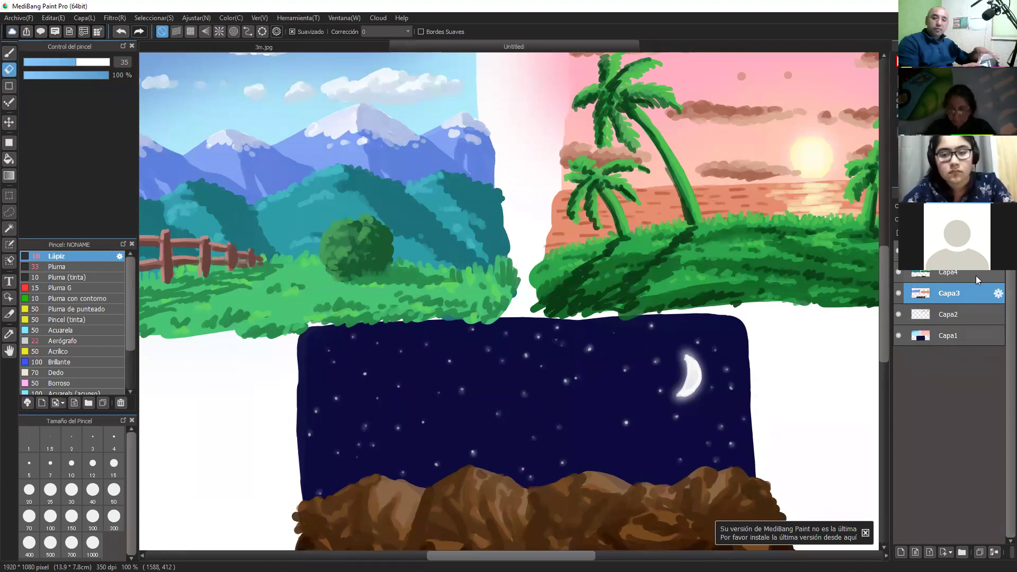
{"action": "left_click", "coordinate": [976, 276]}
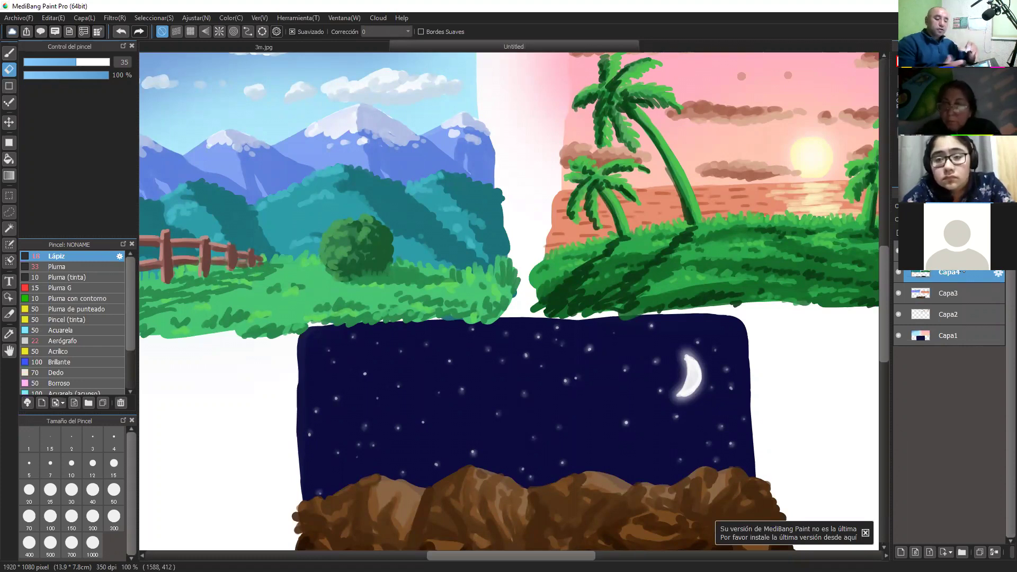
{"action": "left_click", "coordinate": [934, 255]}
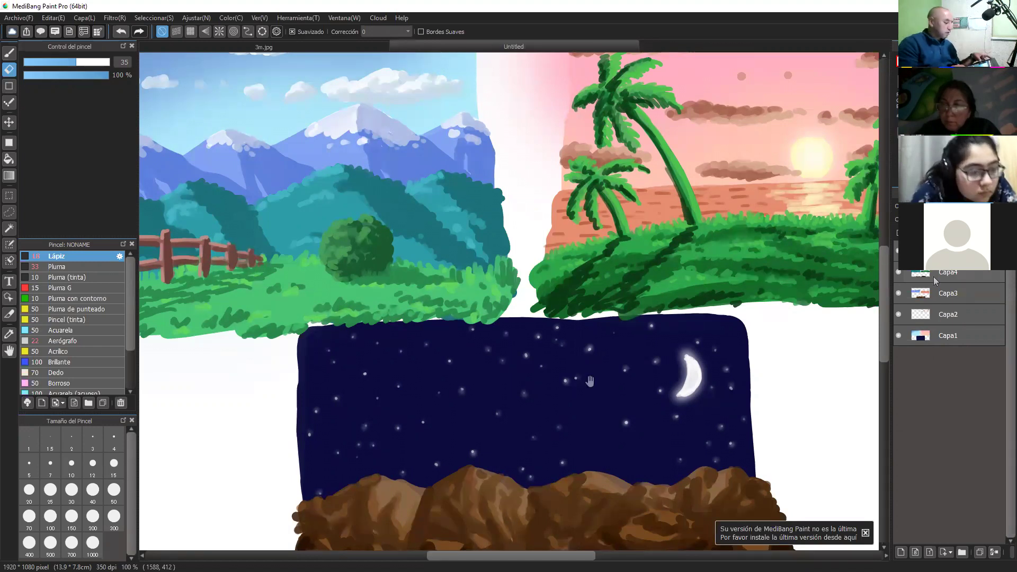
{"action": "left_click_drag", "start_coordinate": [590, 382], "coordinate": [726, 433]}
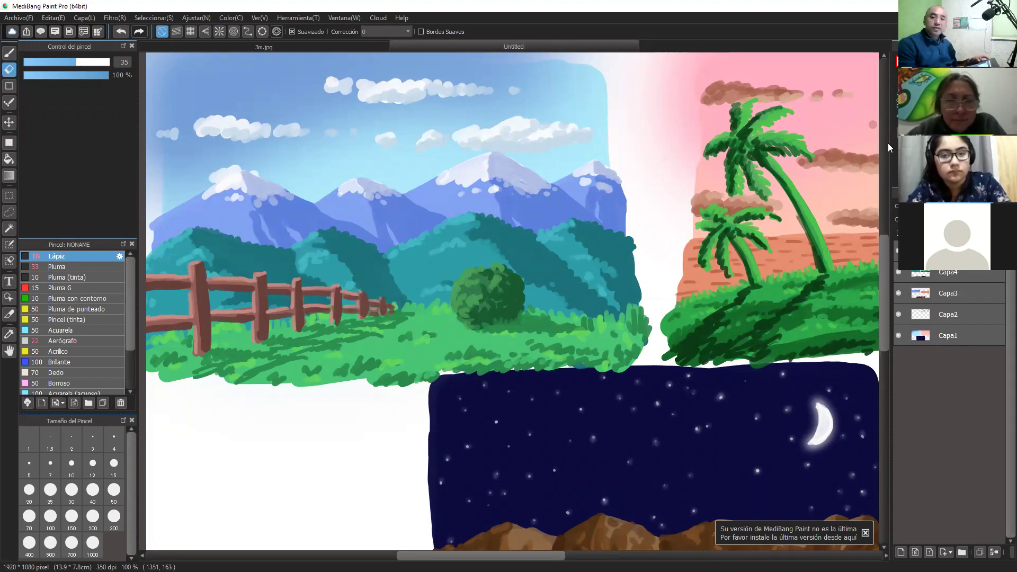
{"action": "key", "text": "ctrl+plus"}
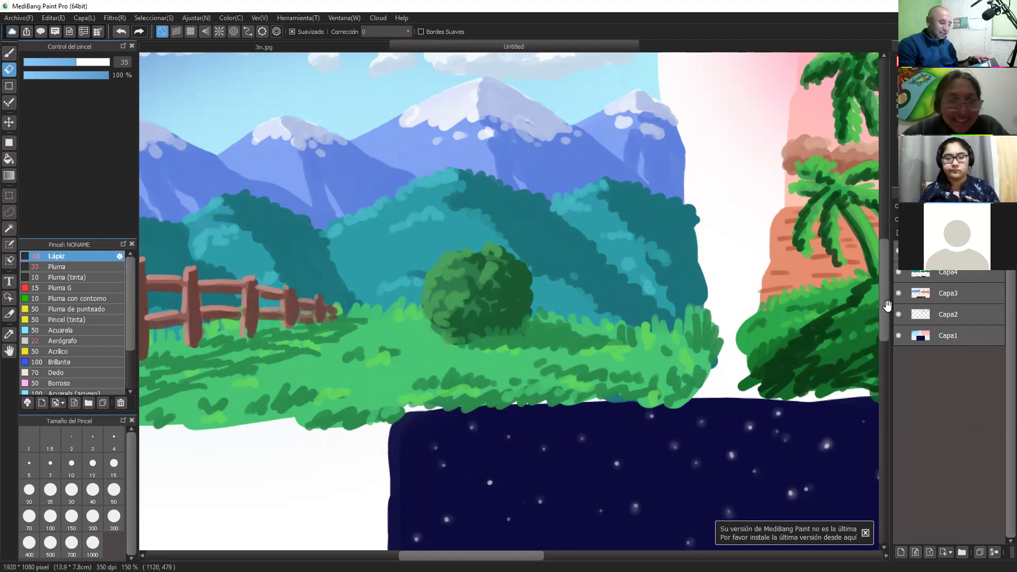
{"action": "mouse_move", "coordinate": [818, 439]}
{"action": "left_mouse_down"}
{"action": "mouse_move", "coordinate": [541, 325]}
{"action": "mouse_move", "coordinate": [583, 361]}
{"action": "left_mouse_up"}
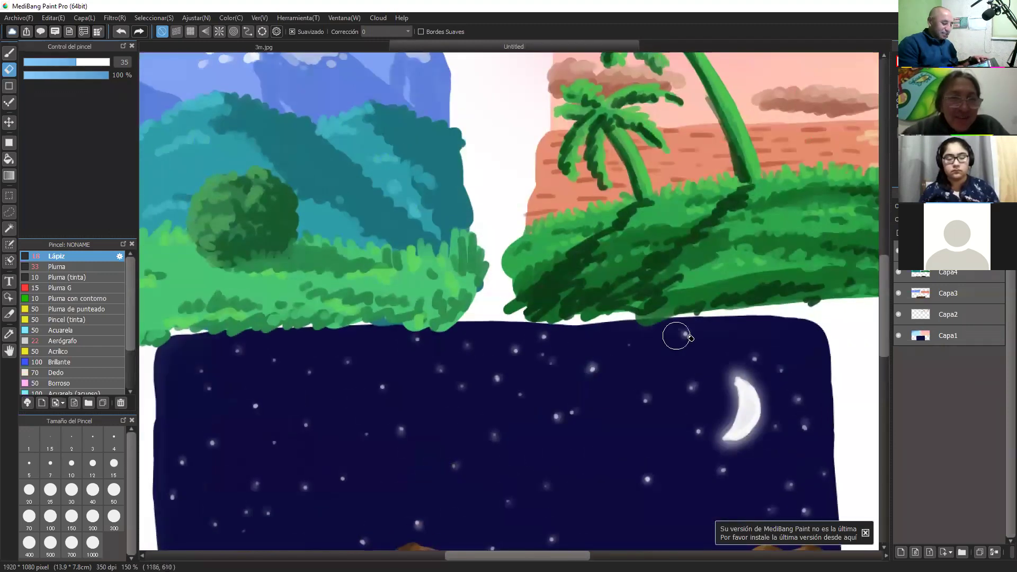
{"action": "key", "text": "ctrl+minus"}
{"action": "left_click_drag", "start_coordinate": [654, 389], "coordinate": [732, 459]}
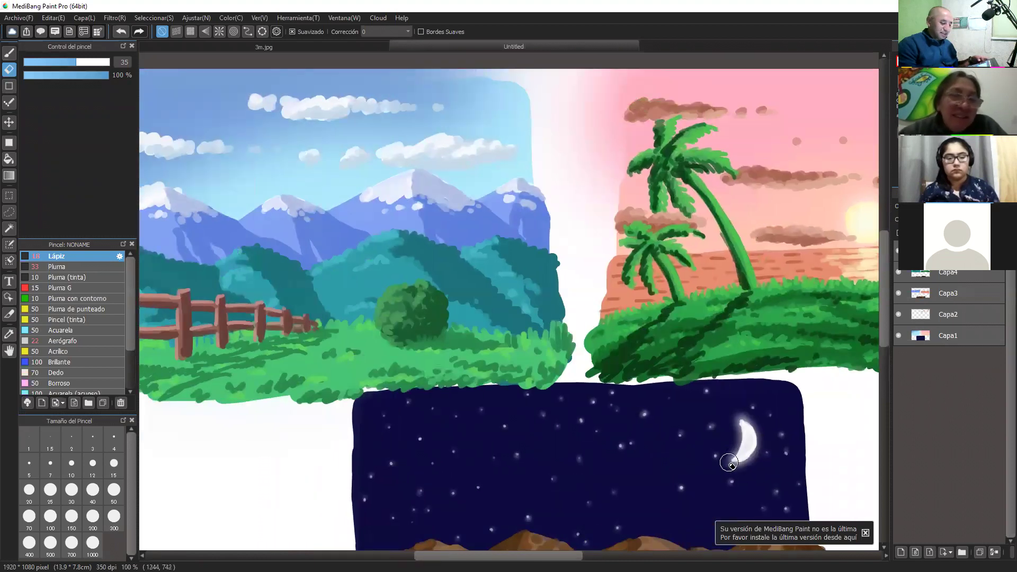
{"action": "mouse_move", "coordinate": [638, 446]}
{"action": "left_mouse_down"}
{"action": "mouse_move", "coordinate": [669, 430]}
{"action": "mouse_move", "coordinate": [718, 427]}
{"action": "mouse_move", "coordinate": [726, 443]}
{"action": "mouse_move", "coordinate": [708, 452]}
{"action": "mouse_move", "coordinate": [627, 438]}
{"action": "left_mouse_up"}
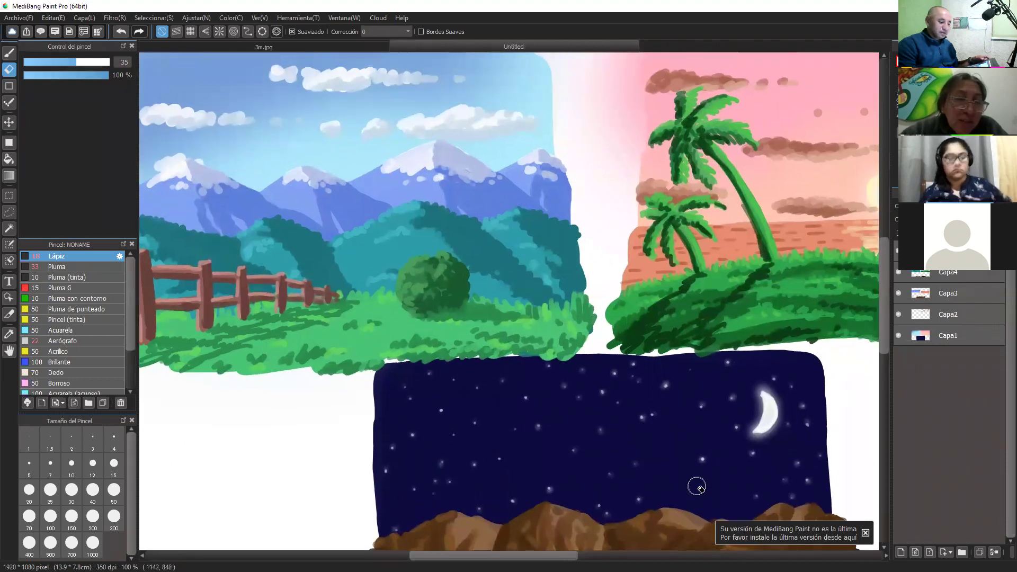